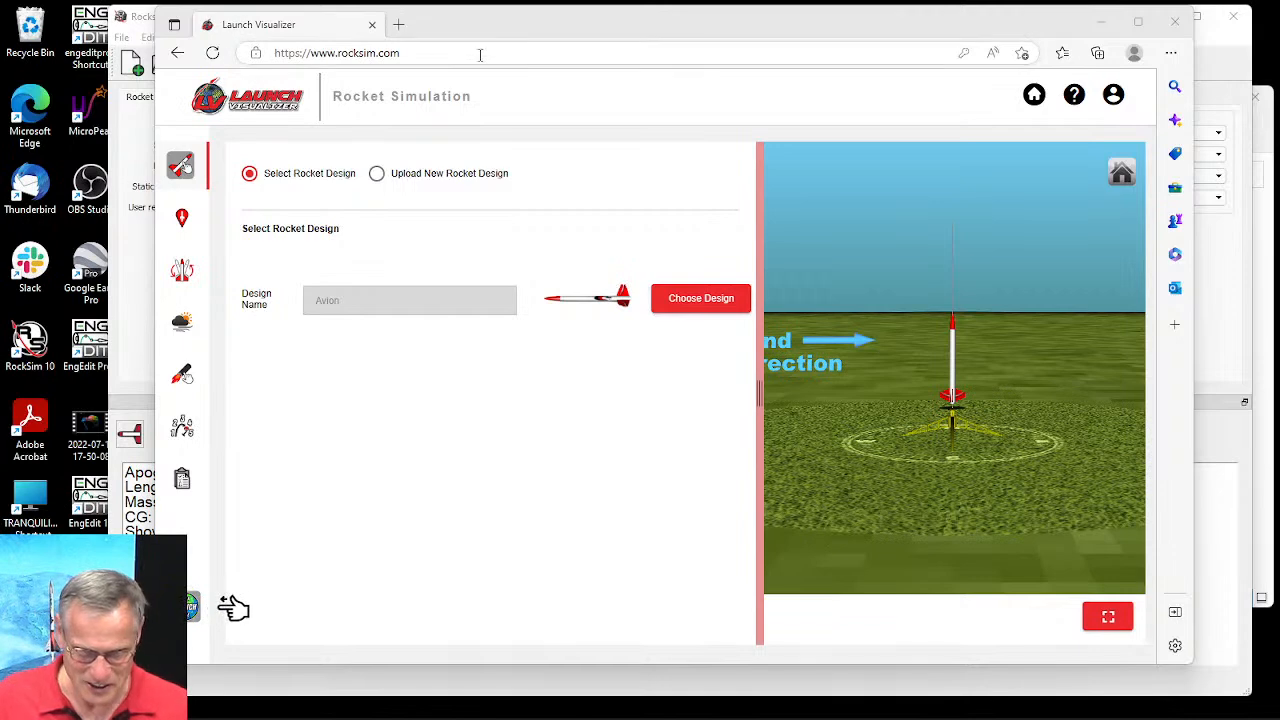
Step: Open the Apogee Rockets website (apogeerockets.com) in a new browser tab
{"action": "left_click", "coordinate": [398, 24]}
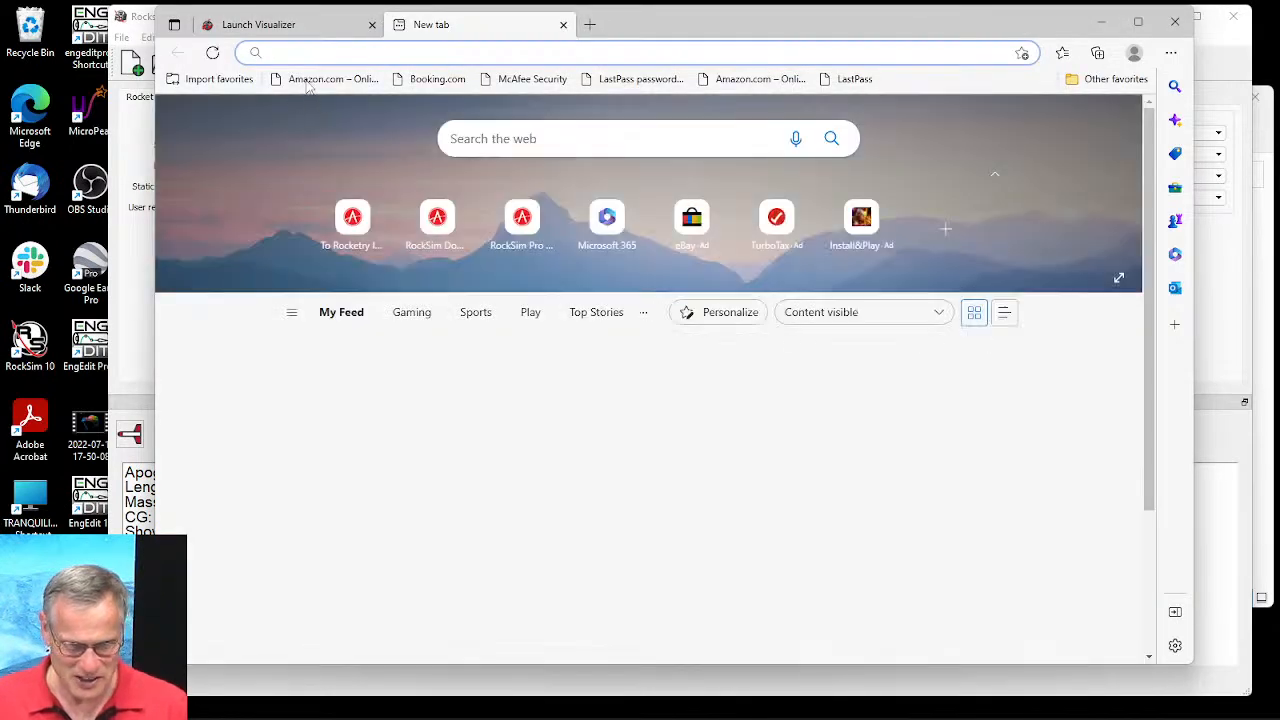
{"action": "left_click", "coordinate": [300, 52]}
{"action": "type", "text": "a"}
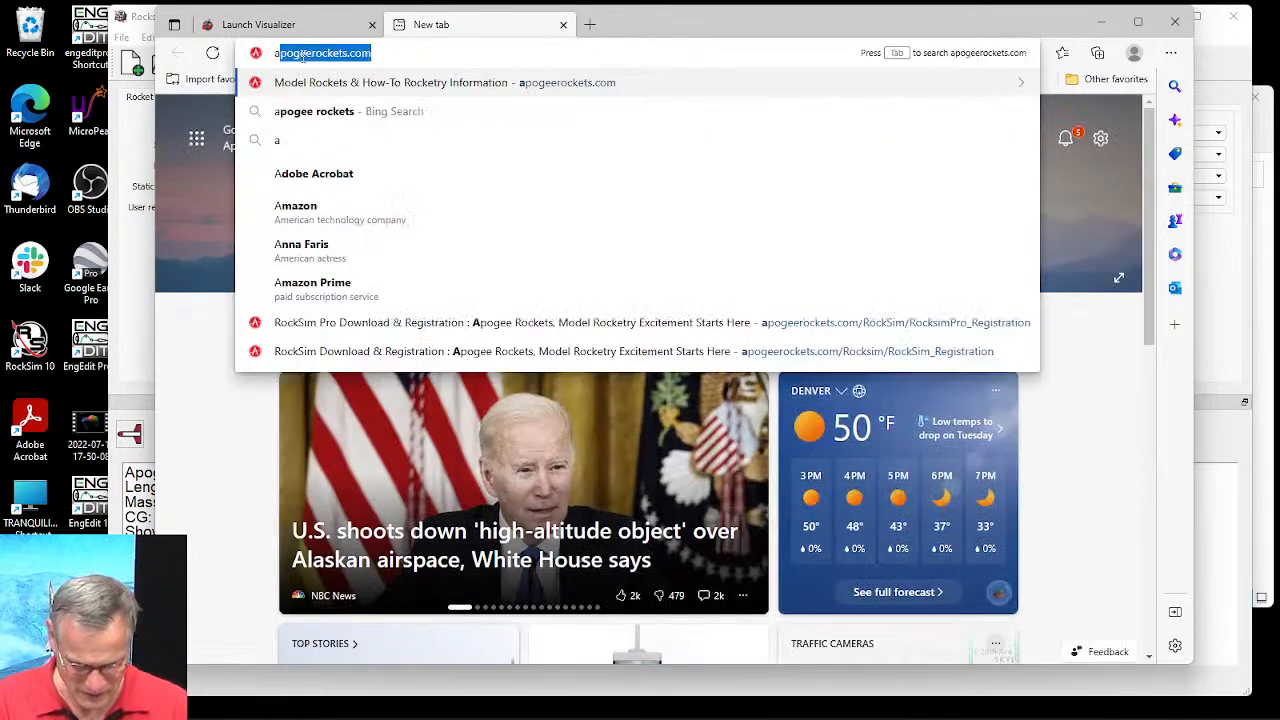
{"action": "type", "text": "po"}
{"action": "key", "text": "Return"}
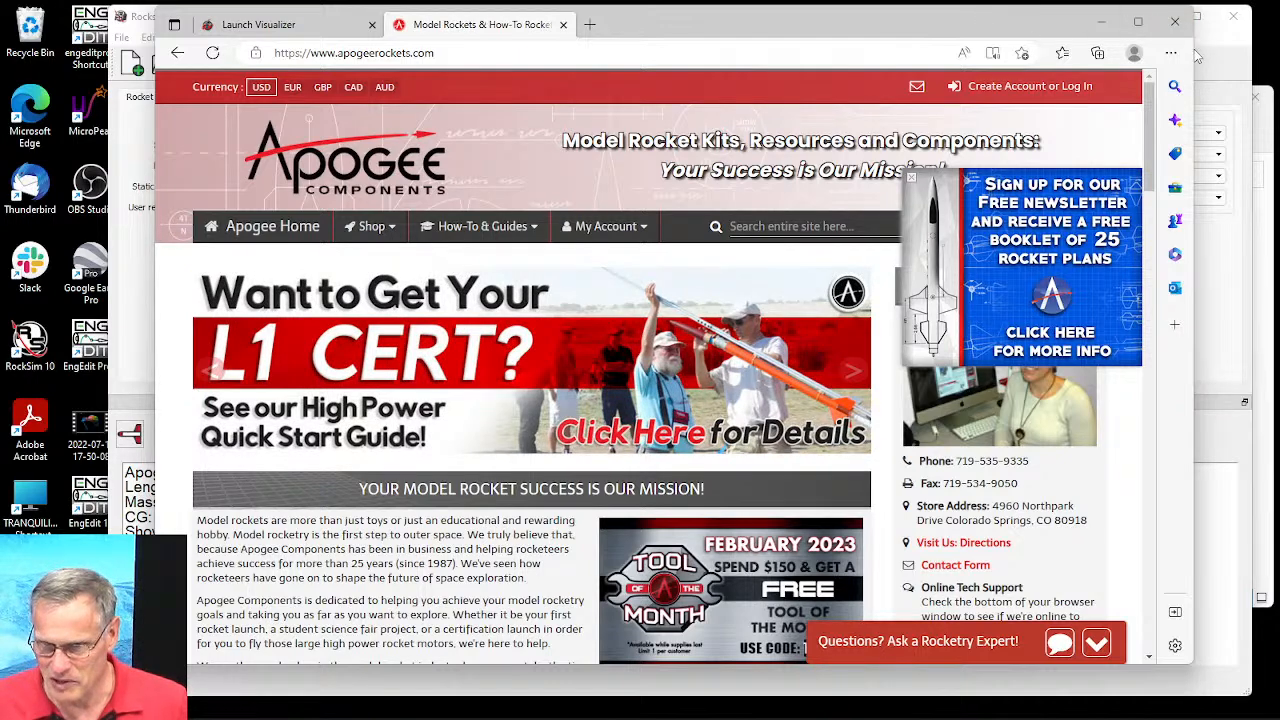
Step: Enlarge the browser window in height and width and reposition it over the RockSim Pro window
{"action": "mouse_move", "coordinate": [821, 24]}
{"action": "left_mouse_down"}
{"action": "mouse_move", "coordinate": [835, 28]}
{"action": "mouse_move", "coordinate": [800, 20]}
{"action": "left_mouse_up"}
{"action": "mouse_move", "coordinate": [1163, 665]}
{"action": "left_mouse_down"}
{"action": "mouse_move", "coordinate": [1165, 700]}
{"action": "mouse_move", "coordinate": [1164, 688]}
{"action": "left_mouse_up"}
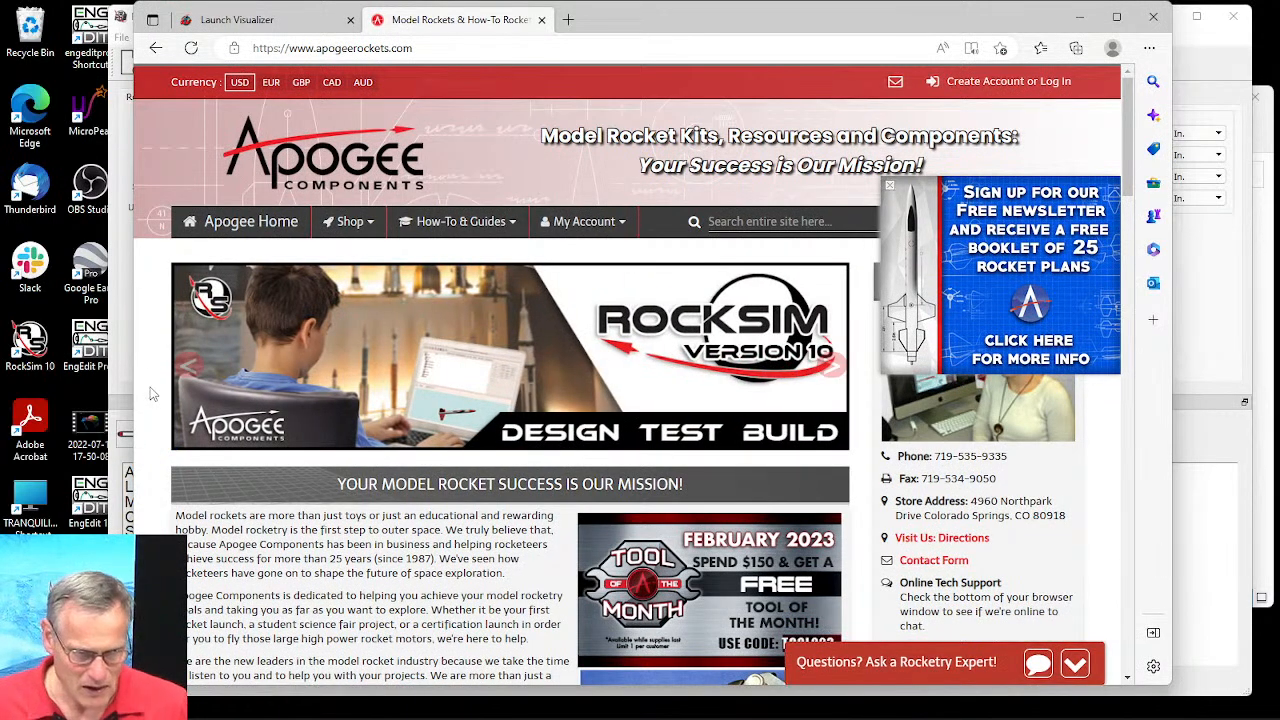
{"action": "left_click_drag", "start_coordinate": [133, 378], "coordinate": [47, 366]}
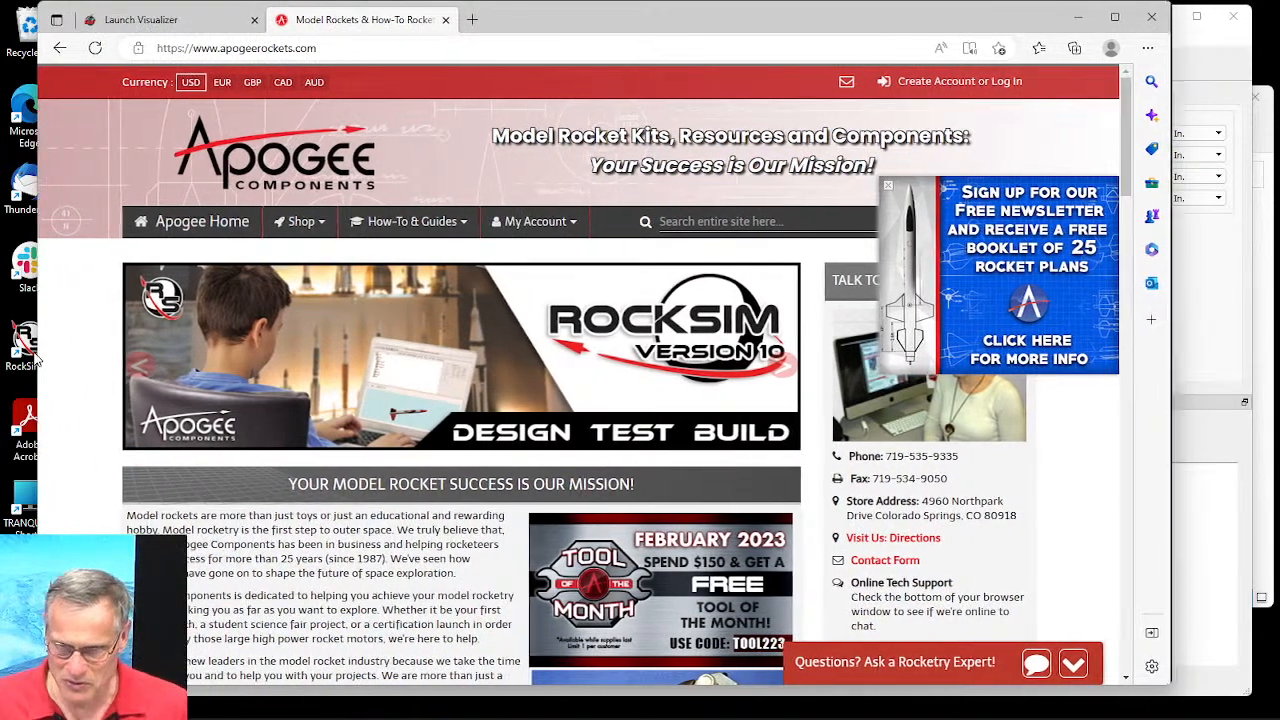
{"action": "left_click_drag", "start_coordinate": [745, 19], "coordinate": [809, 20]}
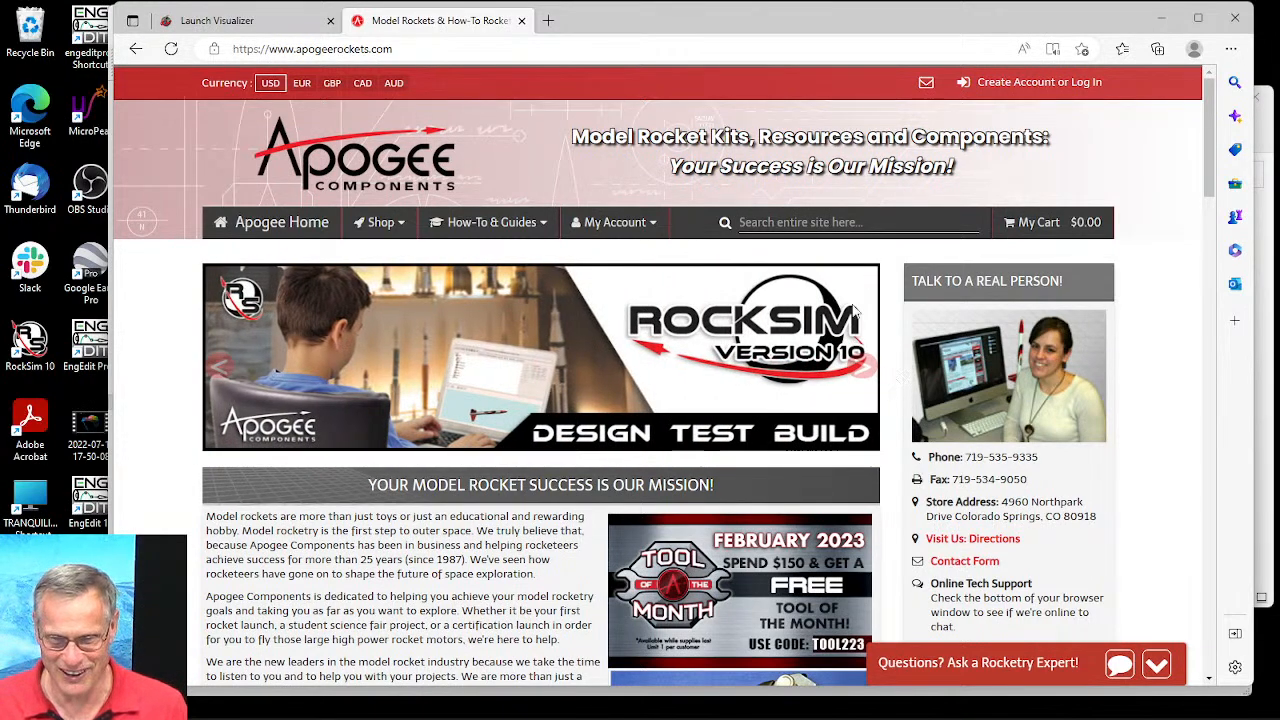
Step: Open the RockSim Live Training page from the Apogee home page, dismiss the newsletter pop-up and look through the archived episodes
{"action": "left_click_drag", "start_coordinate": [1209, 150], "coordinate": [1196, 237]}
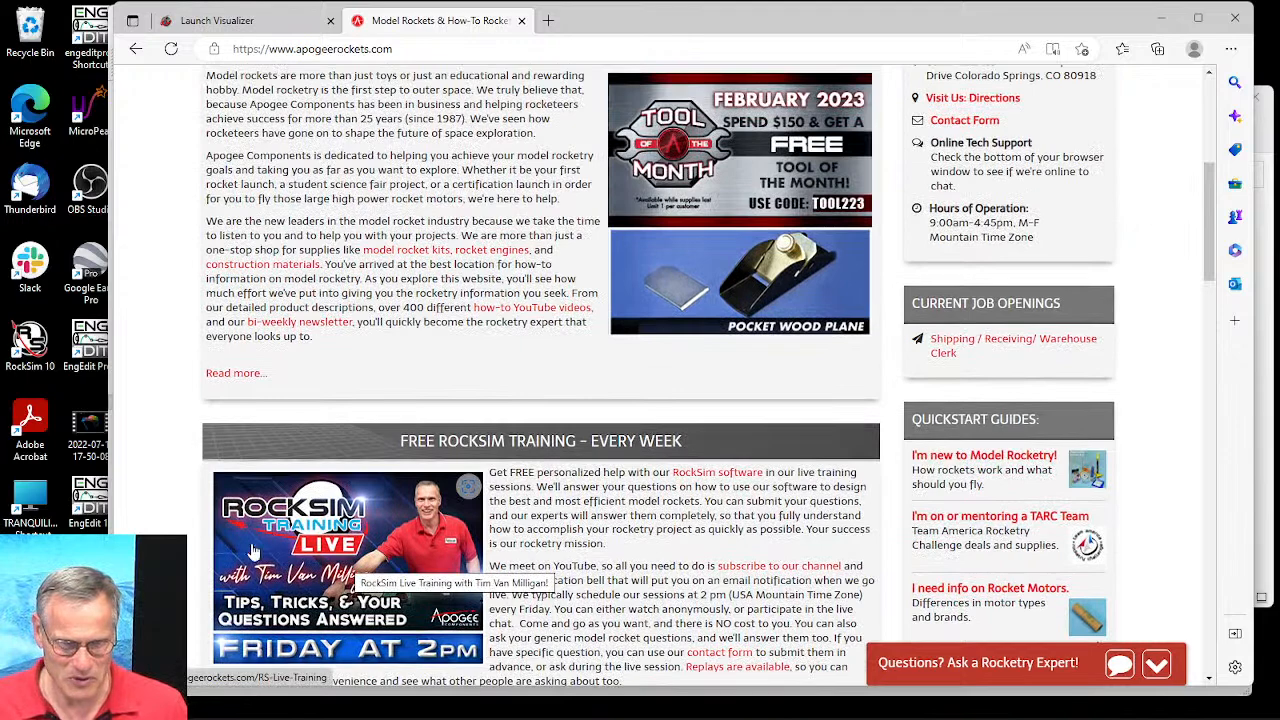
{"action": "left_click", "coordinate": [362, 562]}
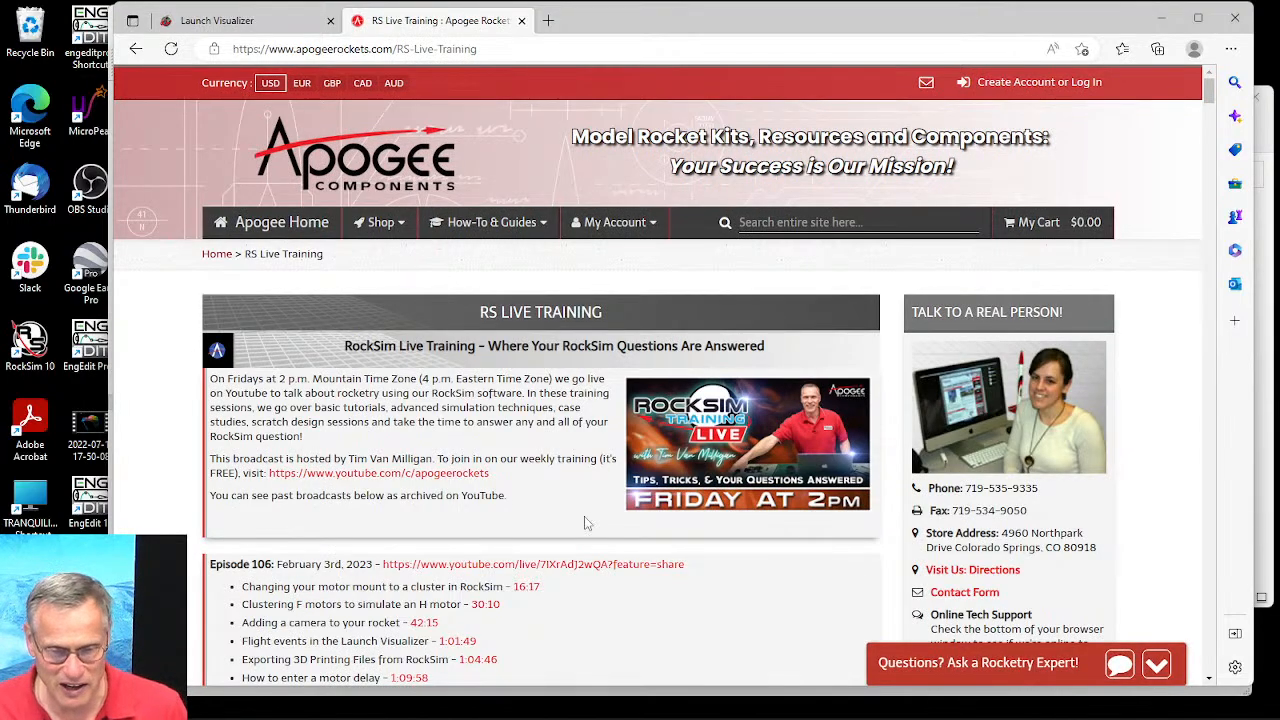
{"action": "scroll", "coordinate": [594, 517], "scroll_direction": "down", "scroll_amount": 4}
{"action": "scroll", "coordinate": [450, 403], "scroll_direction": "down", "scroll_amount": 2}
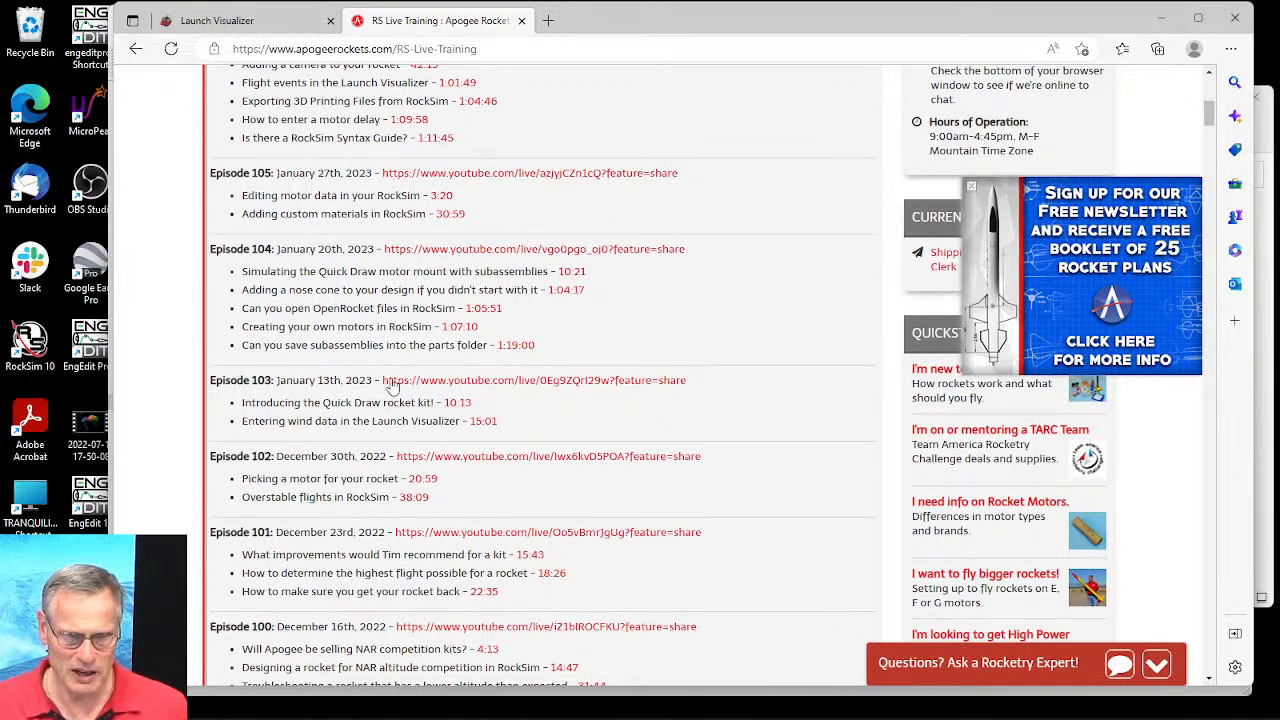
{"action": "left_click", "coordinate": [971, 187]}
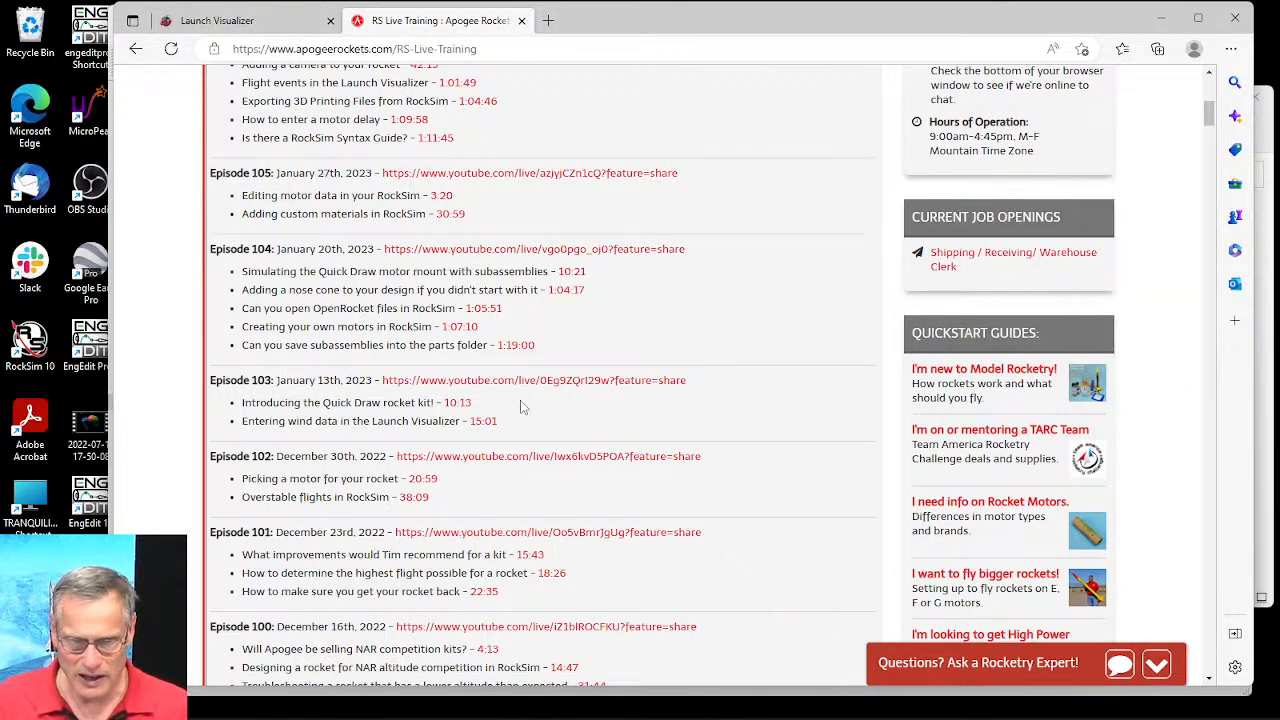
{"action": "scroll", "coordinate": [482, 340], "scroll_direction": "down", "scroll_amount": 1}
{"action": "scroll", "coordinate": [482, 340], "scroll_direction": "down", "scroll_amount": 3}
{"action": "scroll", "coordinate": [485, 360], "scroll_direction": "up", "scroll_amount": 5}
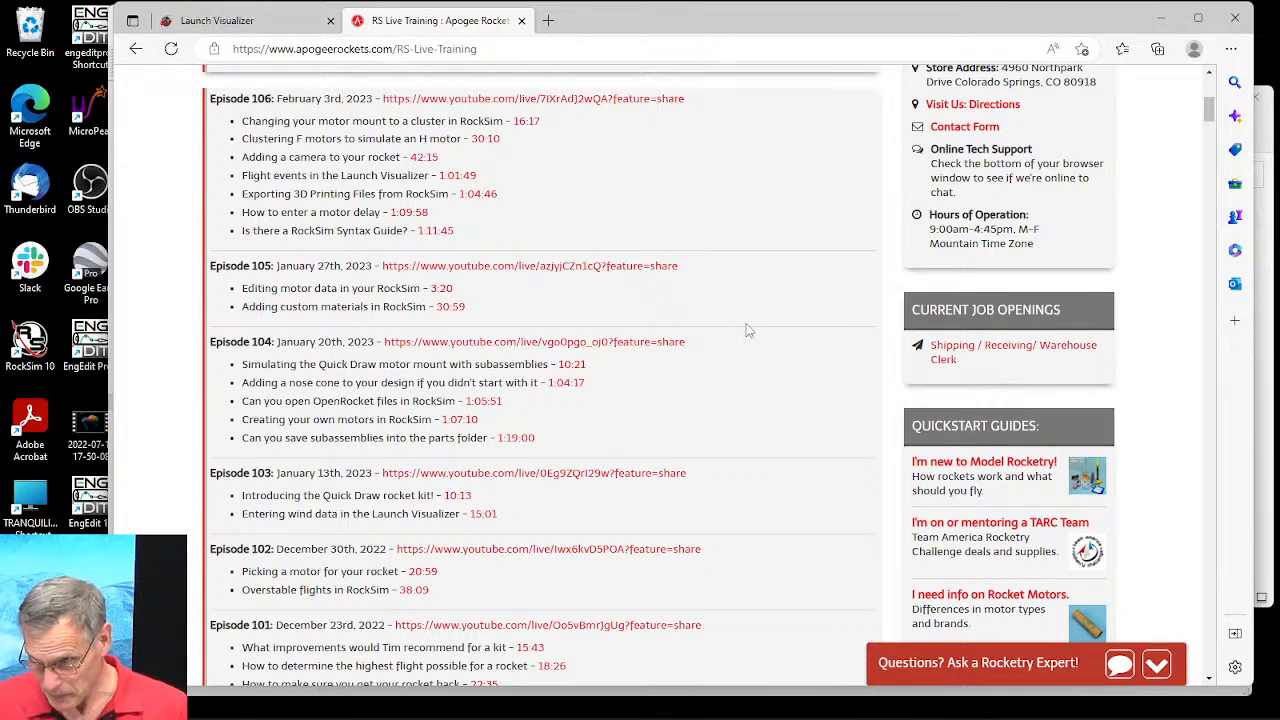
{"action": "left_click_drag", "start_coordinate": [1211, 108], "coordinate": [1210, 84]}
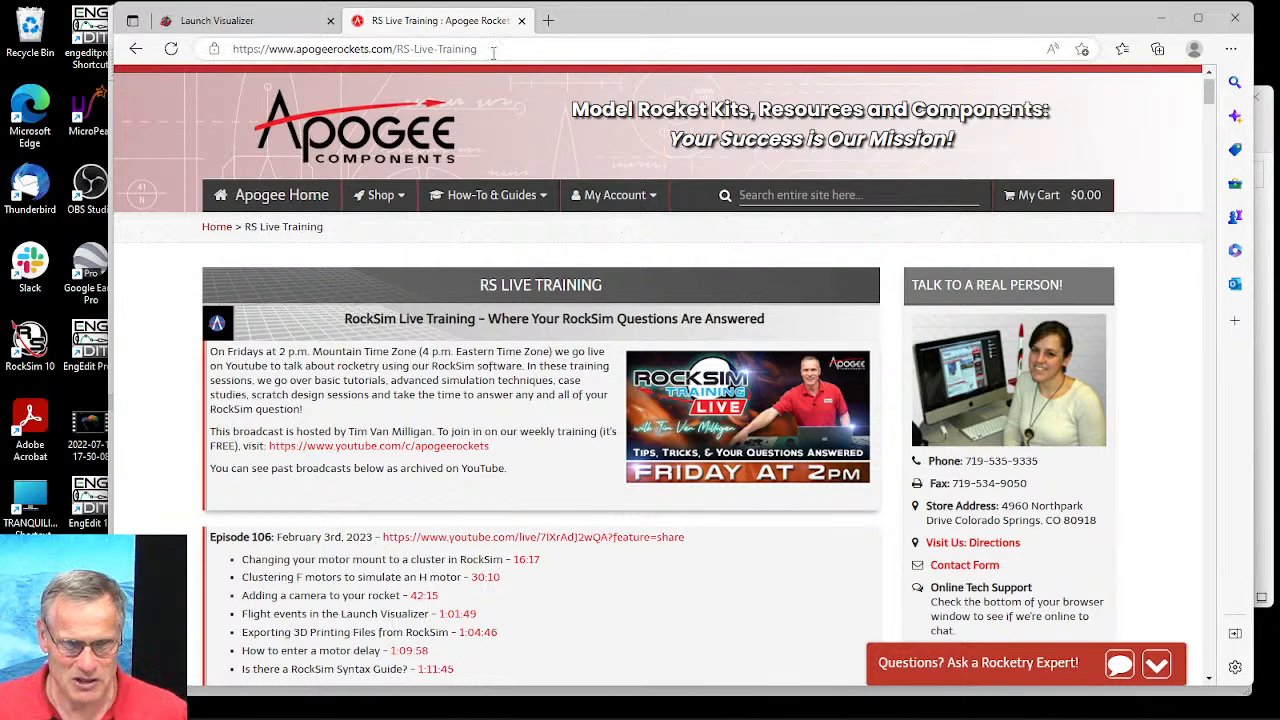
Step: Open estesrockets.com in a new browser tab and accept the cookie notice
{"action": "left_click", "coordinate": [548, 21]}
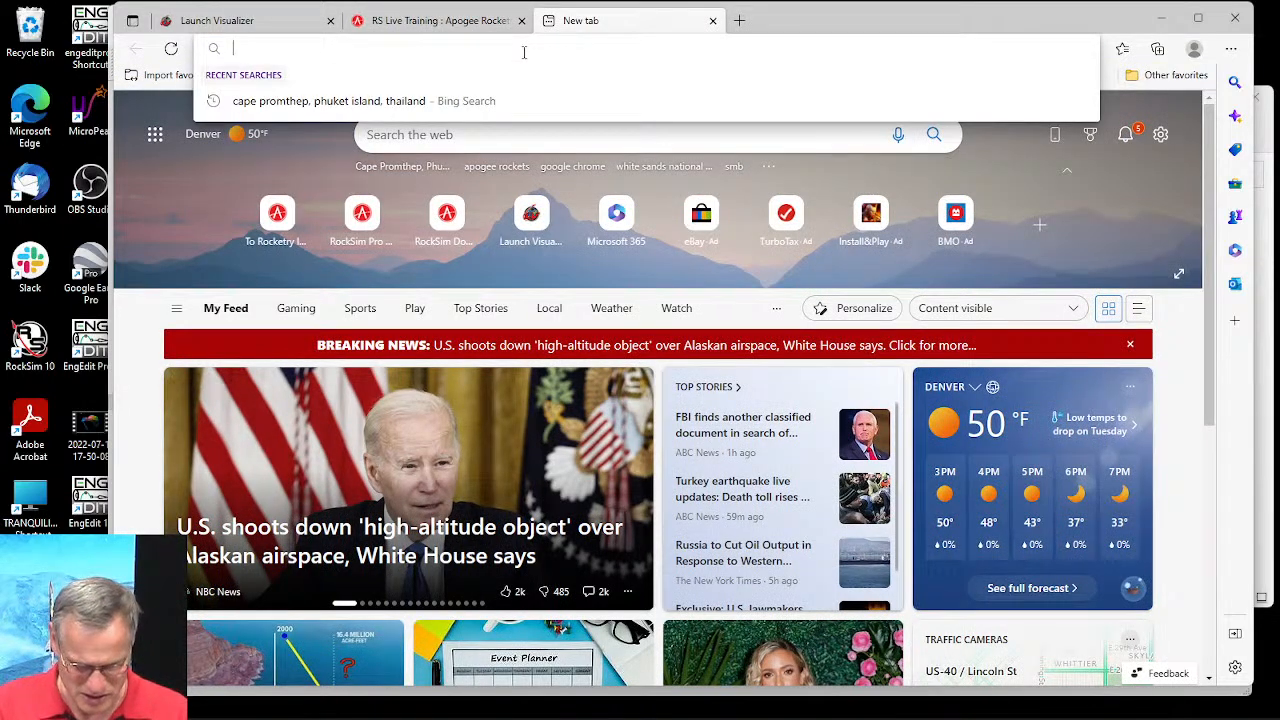
{"action": "type", "text": "estesrocks"}
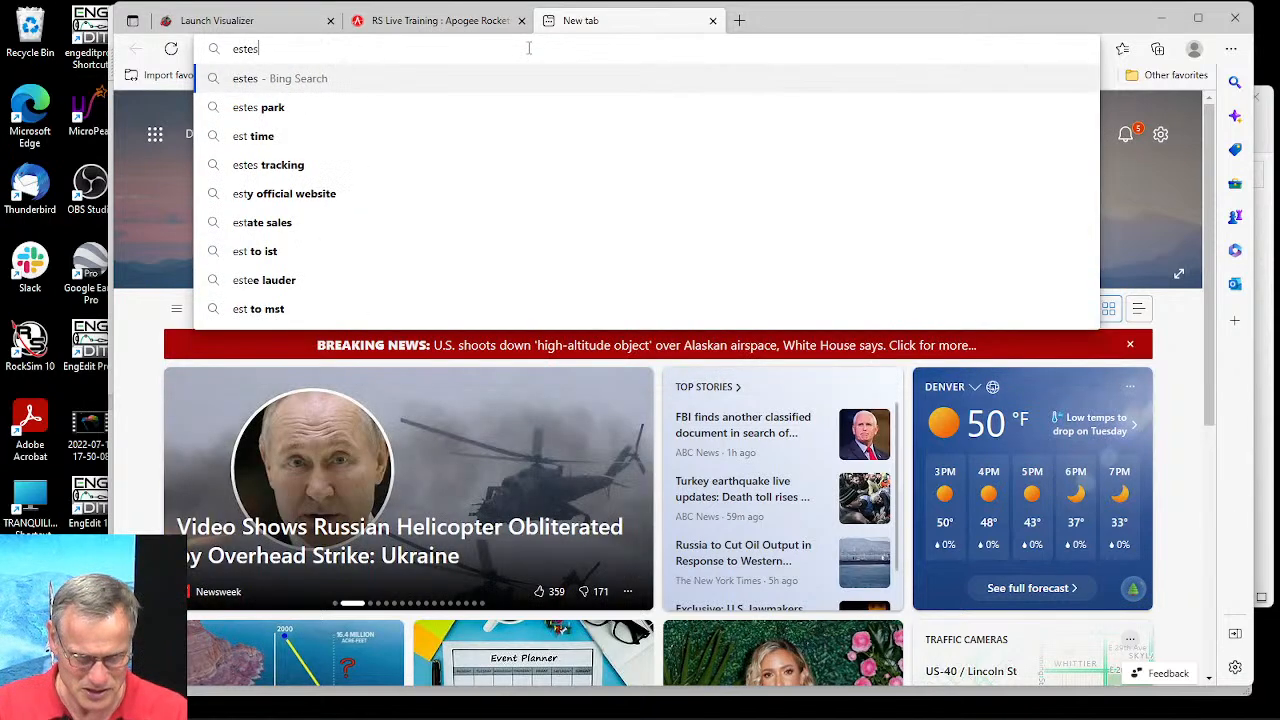
{"action": "key", "text": "BackSpace"}
{"action": "type", "text": "ets.com"}
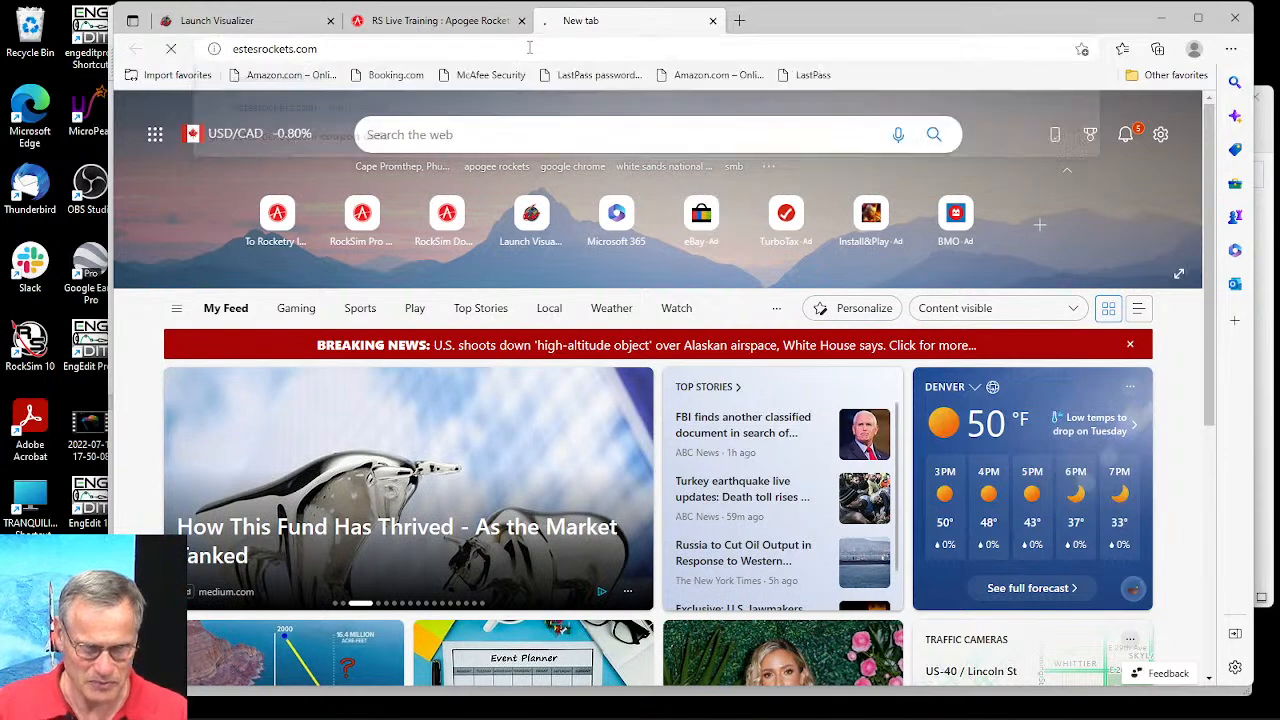
{"action": "key", "text": "Return"}
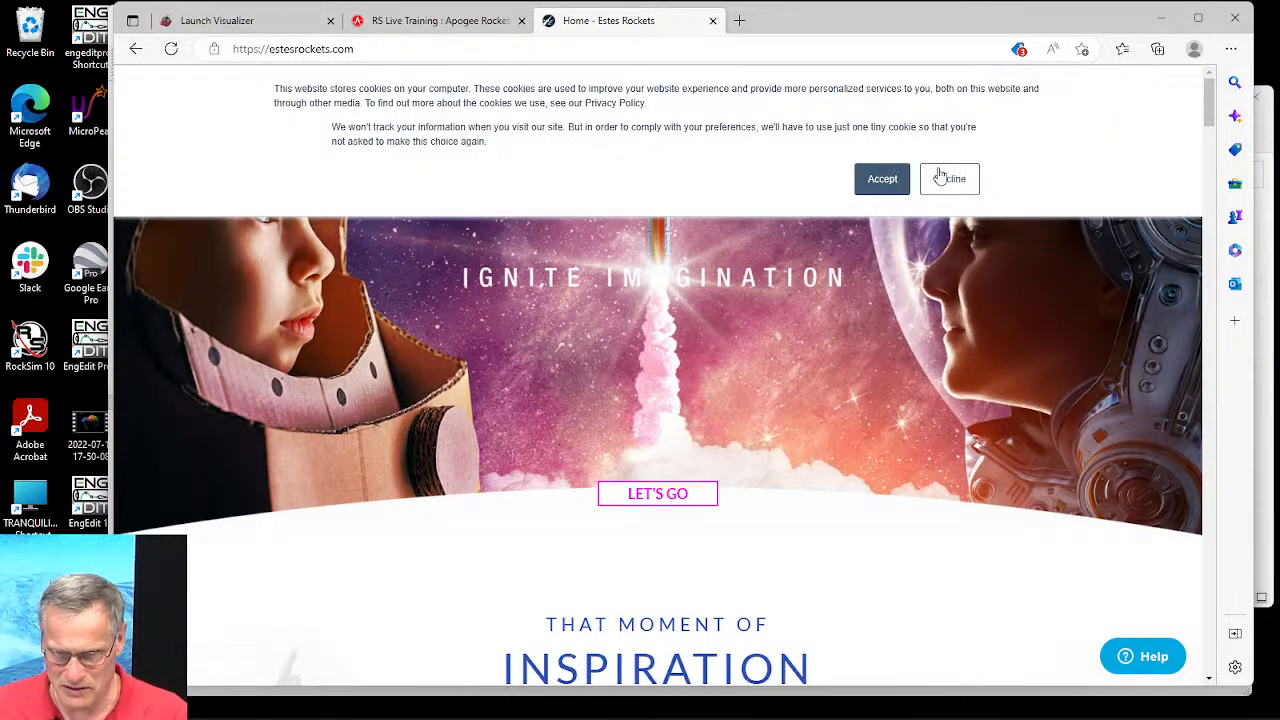
{"action": "left_click", "coordinate": [897, 186]}
Step: Open the New Arrivals category of rockets on the Estes site
{"action": "scroll", "coordinate": [589, 420], "scroll_direction": "down", "scroll_amount": 10}
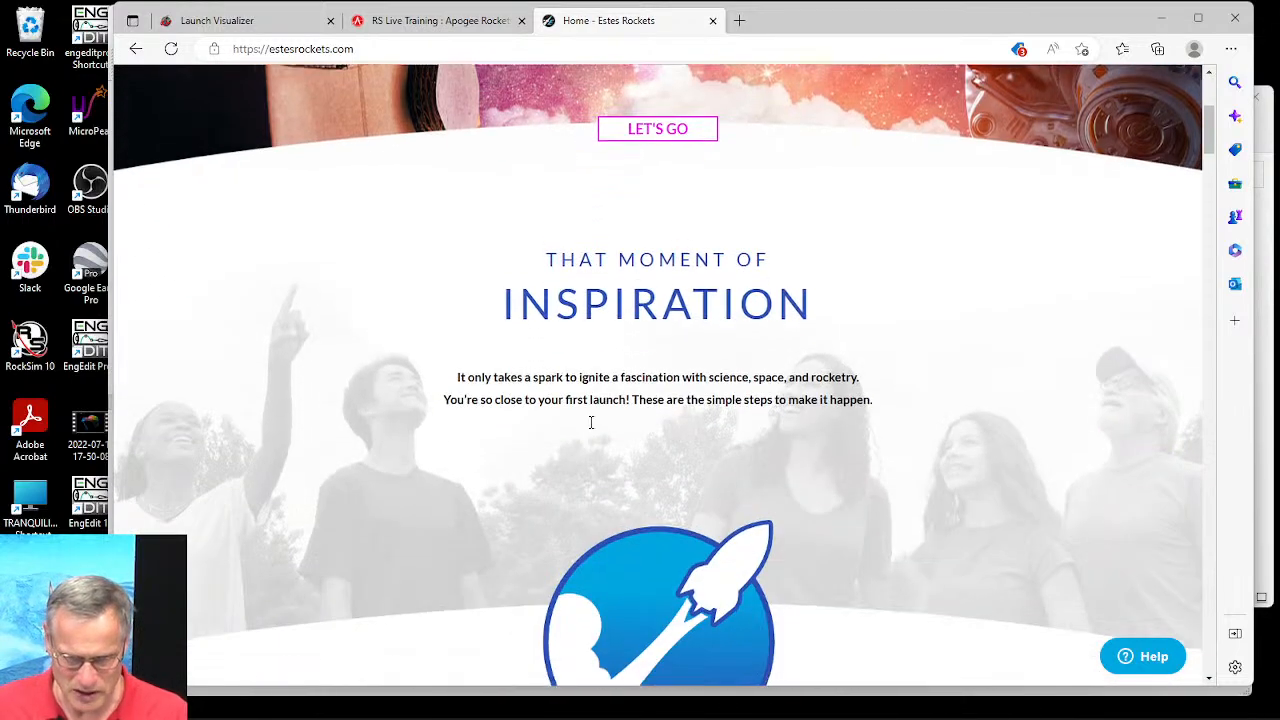
{"action": "scroll", "coordinate": [594, 429], "scroll_direction": "up", "scroll_amount": 8}
{"action": "scroll", "coordinate": [495, 220], "scroll_direction": "up", "scroll_amount": 2}
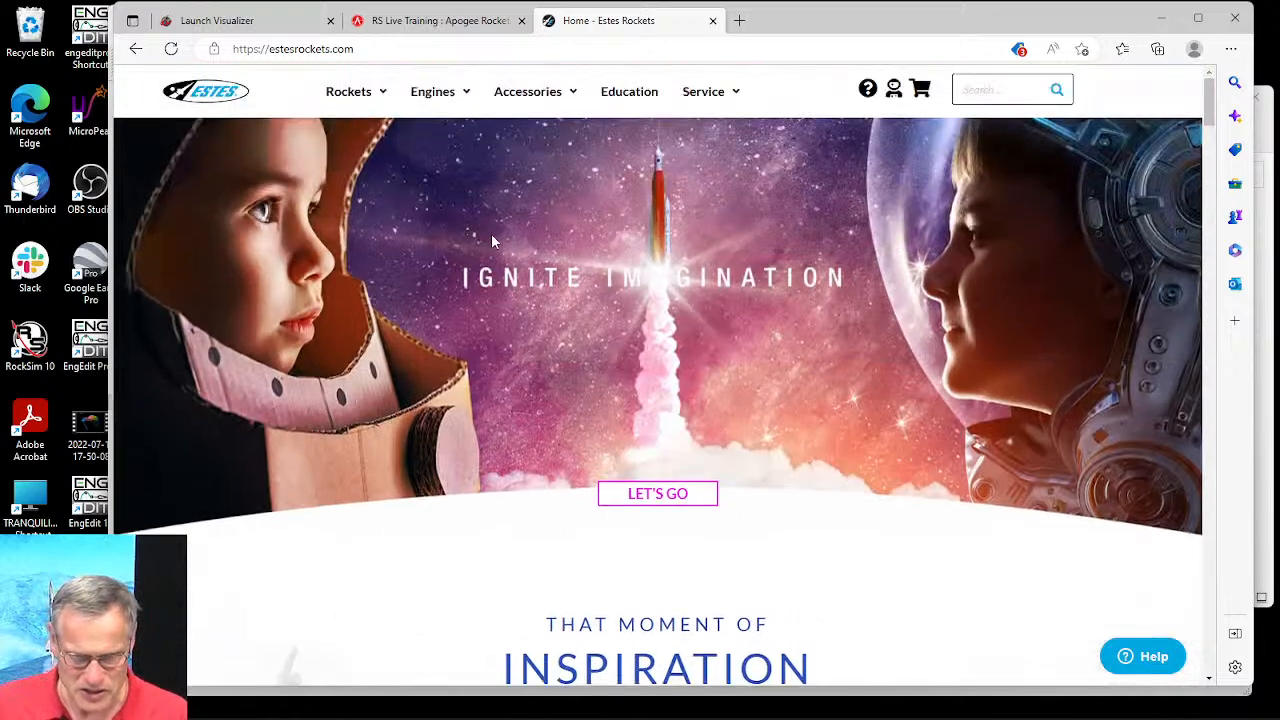
{"action": "mouse_move", "coordinate": [345, 90]}
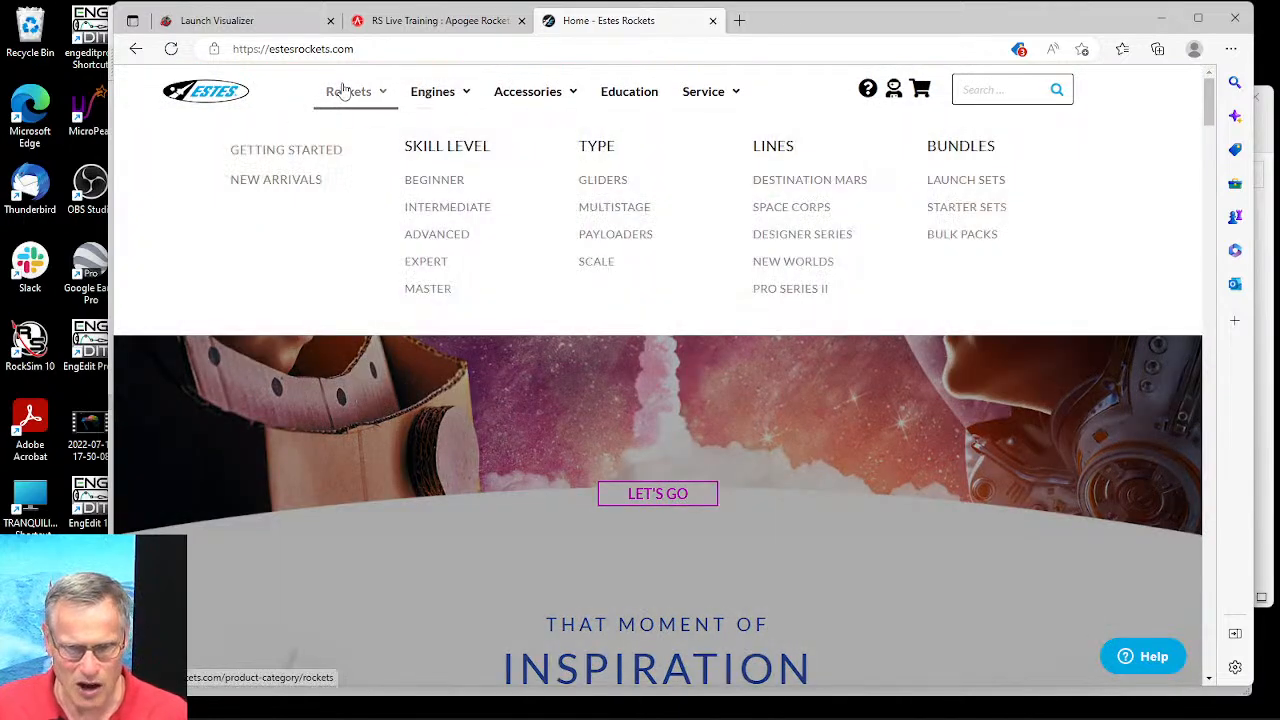
{"action": "left_click", "coordinate": [290, 184]}
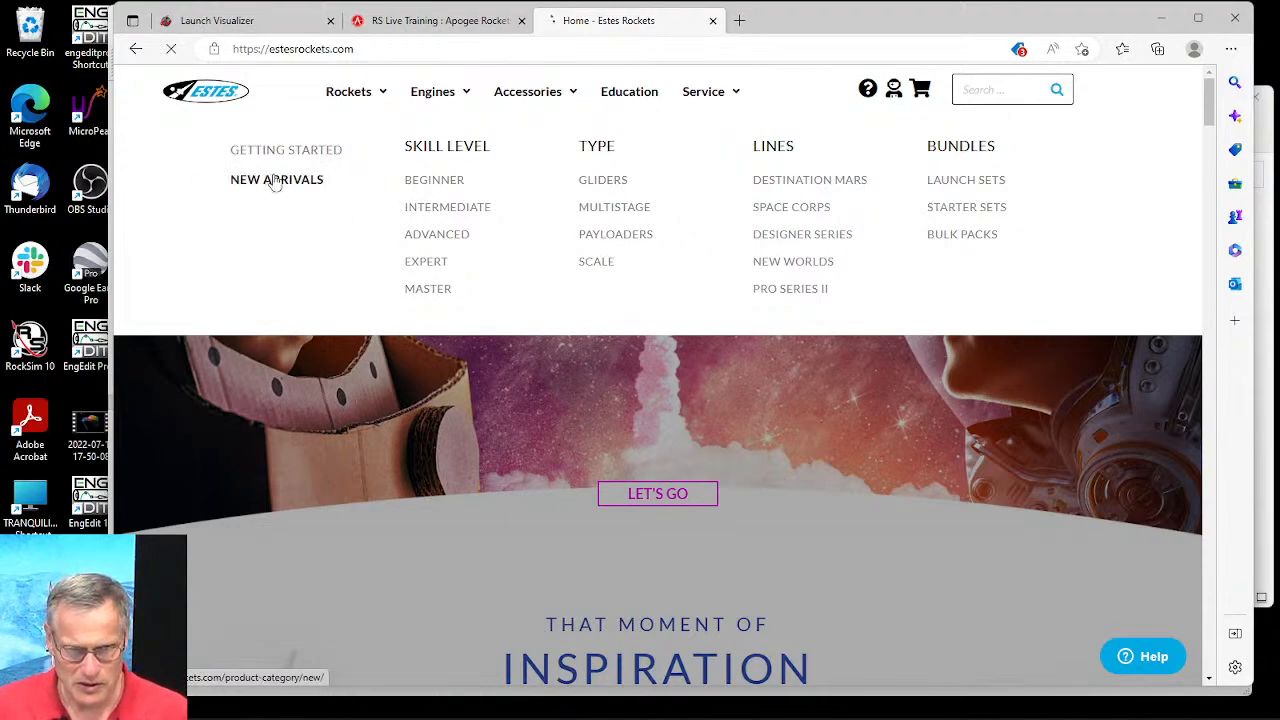
Step: Find the B.O.S.S. (Belt Observer Survey Ship) kit among the new products and open its product page
{"action": "scroll", "coordinate": [880, 353], "scroll_direction": "down", "scroll_amount": 1}
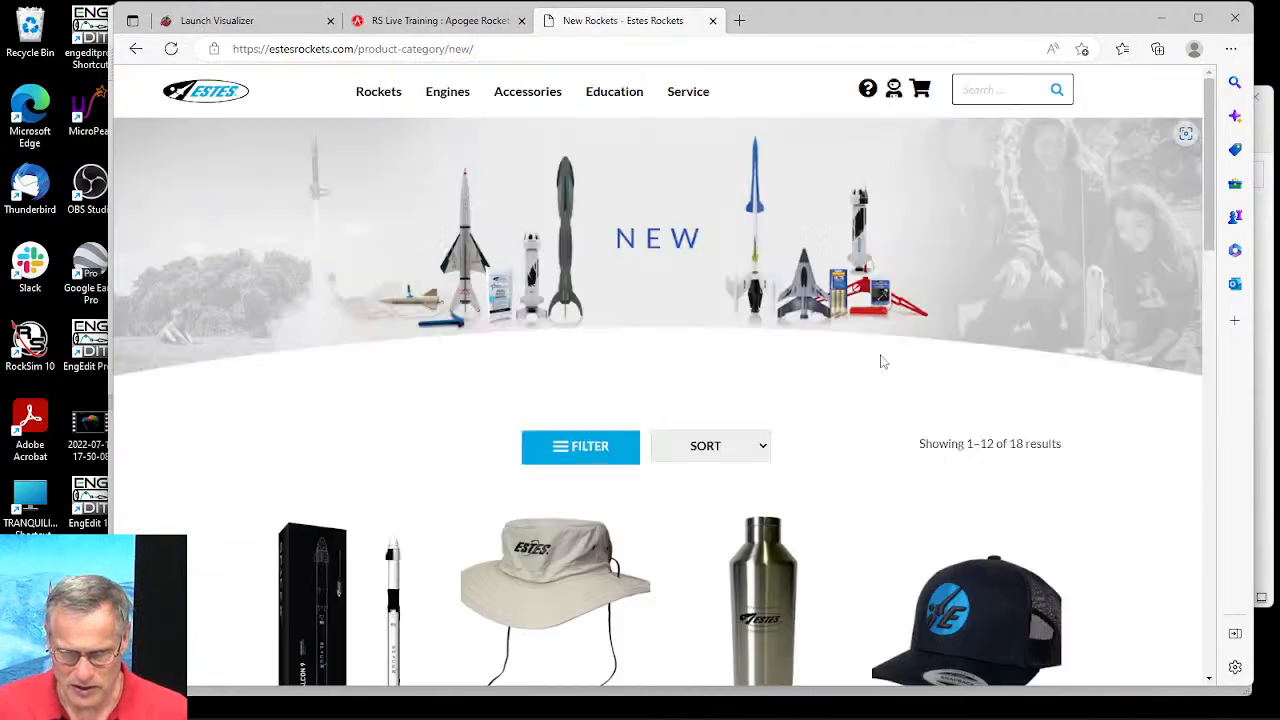
{"action": "scroll", "coordinate": [877, 356], "scroll_direction": "down", "scroll_amount": 5}
{"action": "scroll", "coordinate": [840, 358], "scroll_direction": "down", "scroll_amount": 8}
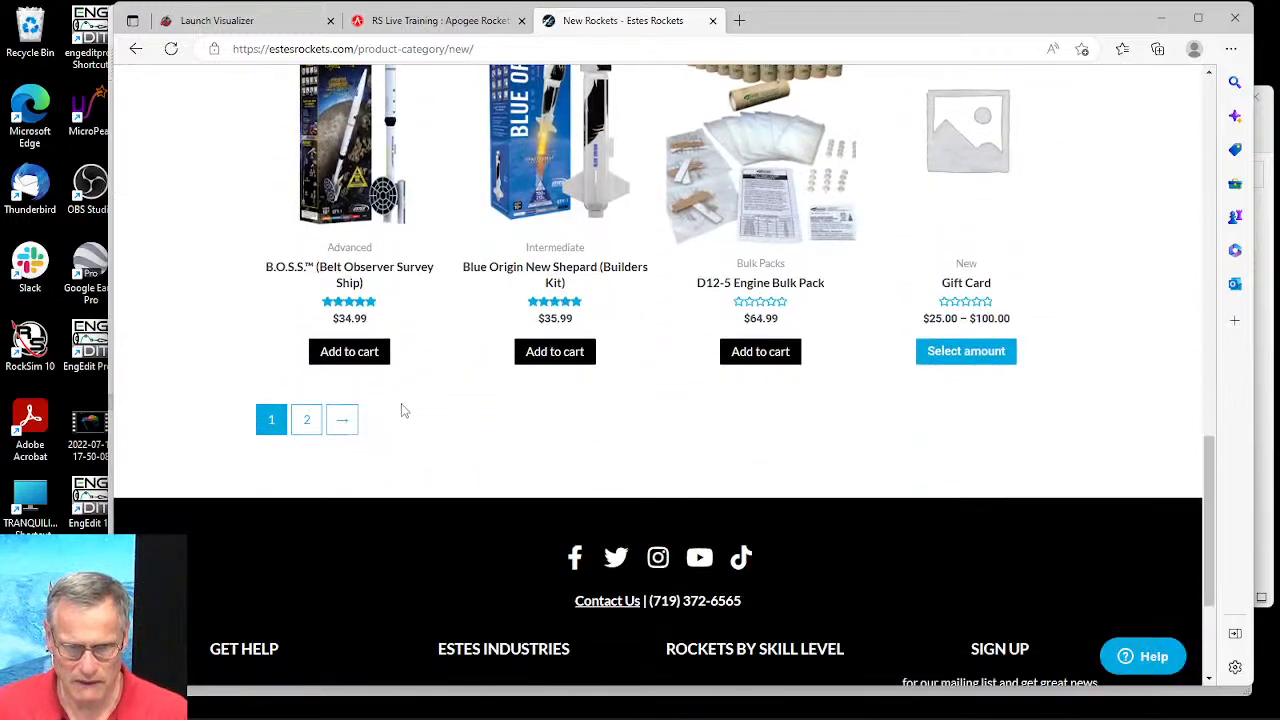
{"action": "scroll", "coordinate": [400, 409], "scroll_direction": "up", "scroll_amount": 2}
{"action": "left_click", "coordinate": [362, 338]}
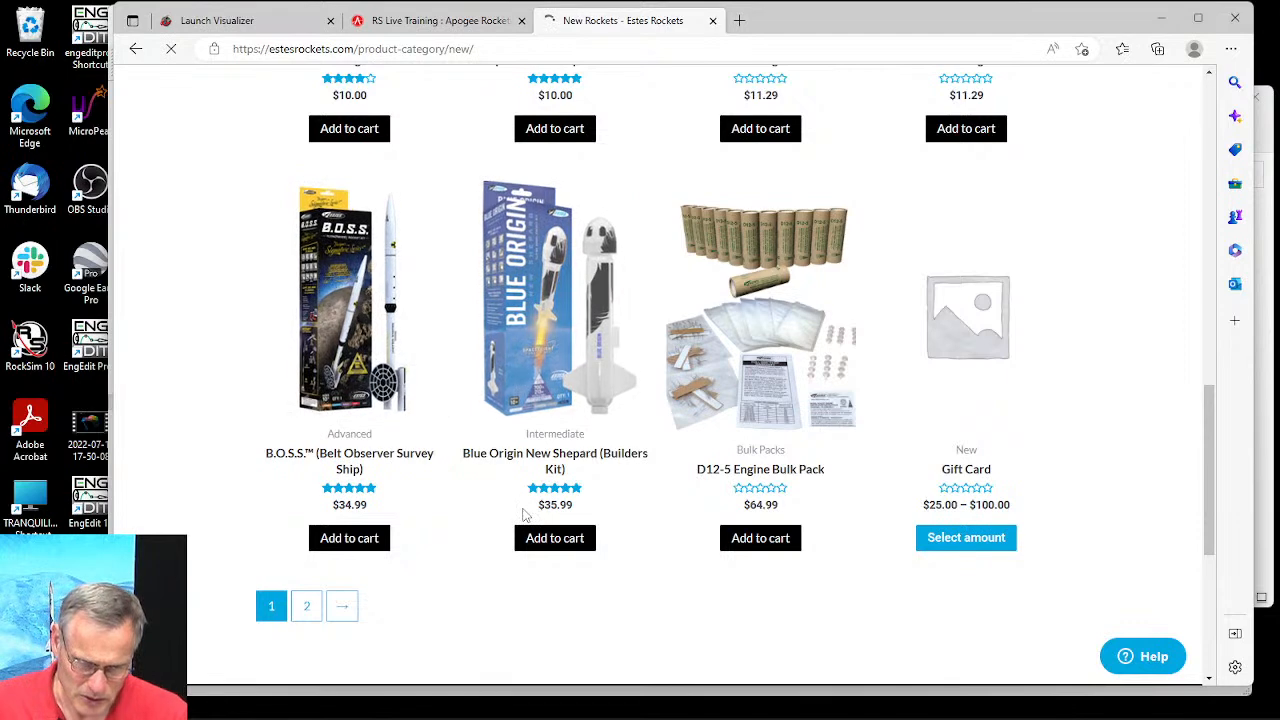
{"action": "left_click", "coordinate": [368, 377]}
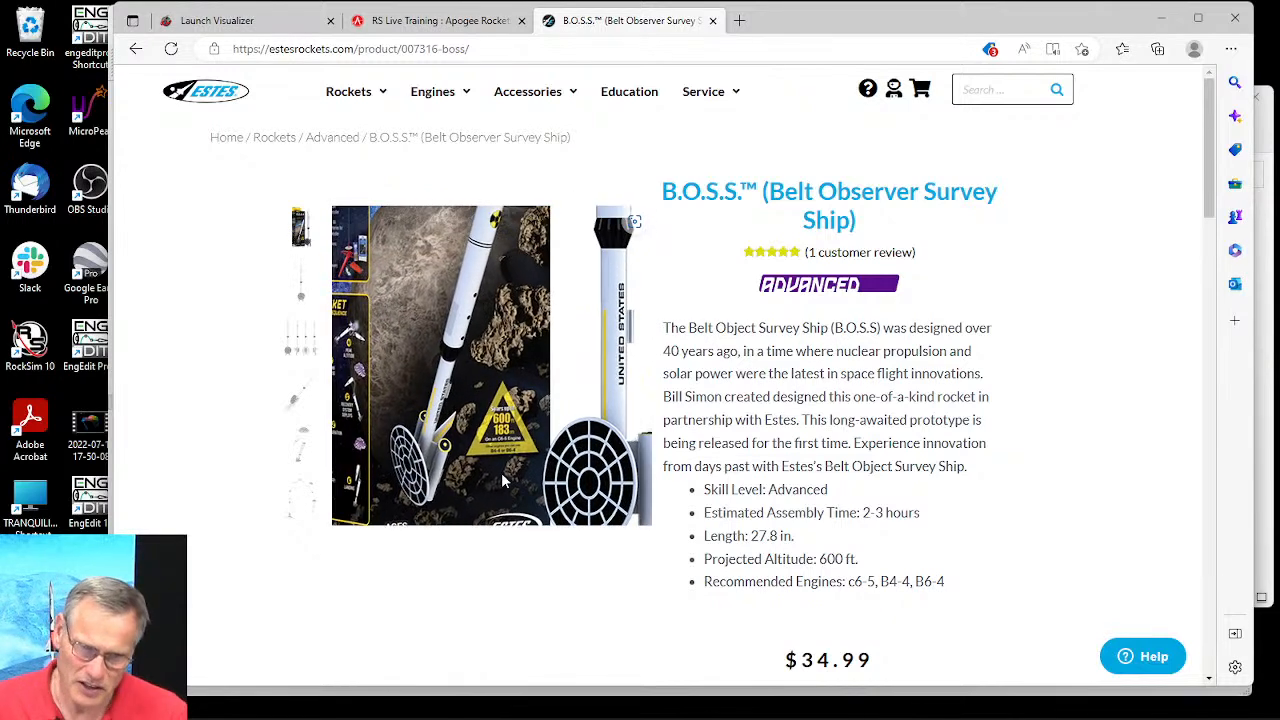
Step: Show the four-view picture in the B.O.S.S. product gallery and open that image in its own browser tab
{"action": "left_click", "coordinate": [297, 290]}
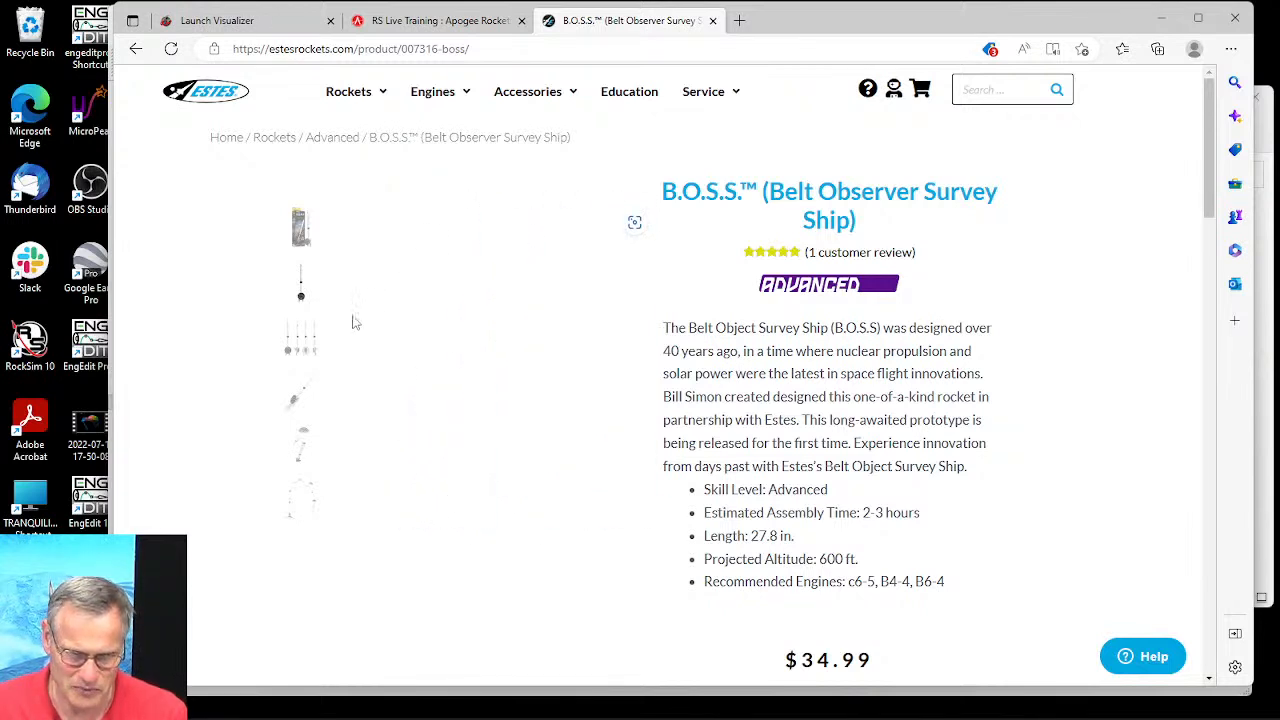
{"action": "left_click", "coordinate": [308, 346]}
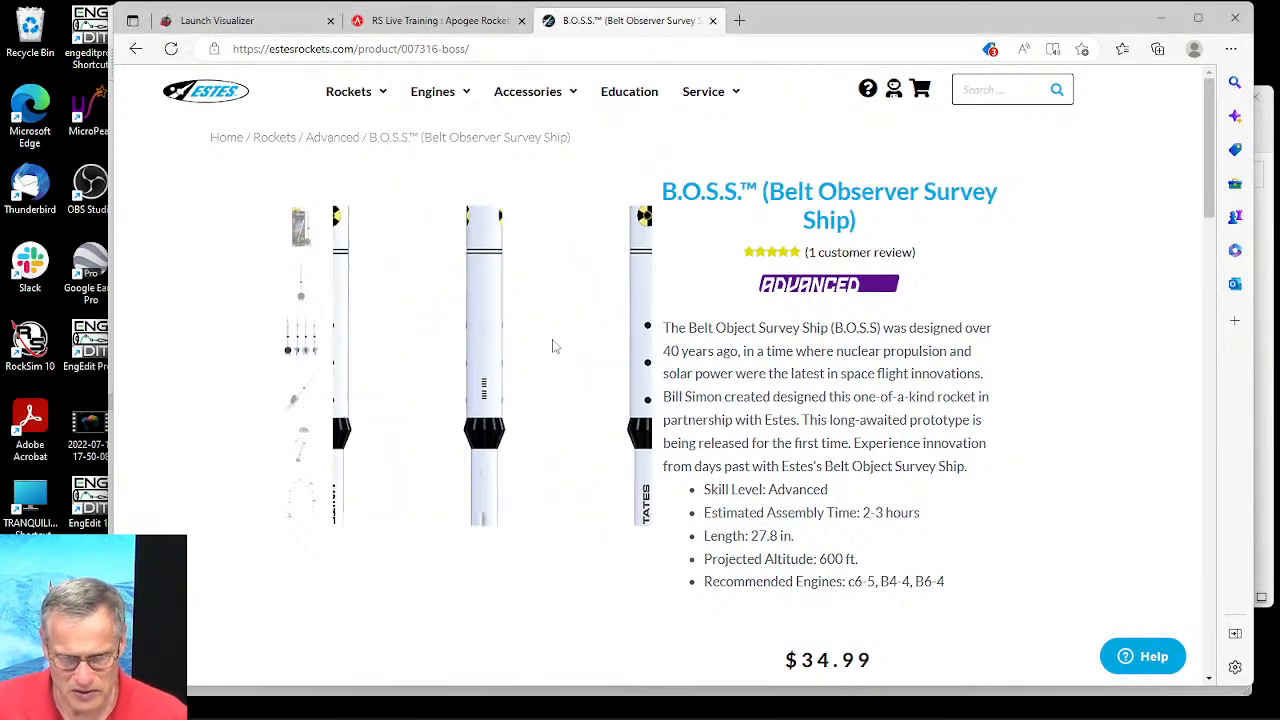
{"action": "right_click", "coordinate": [524, 343]}
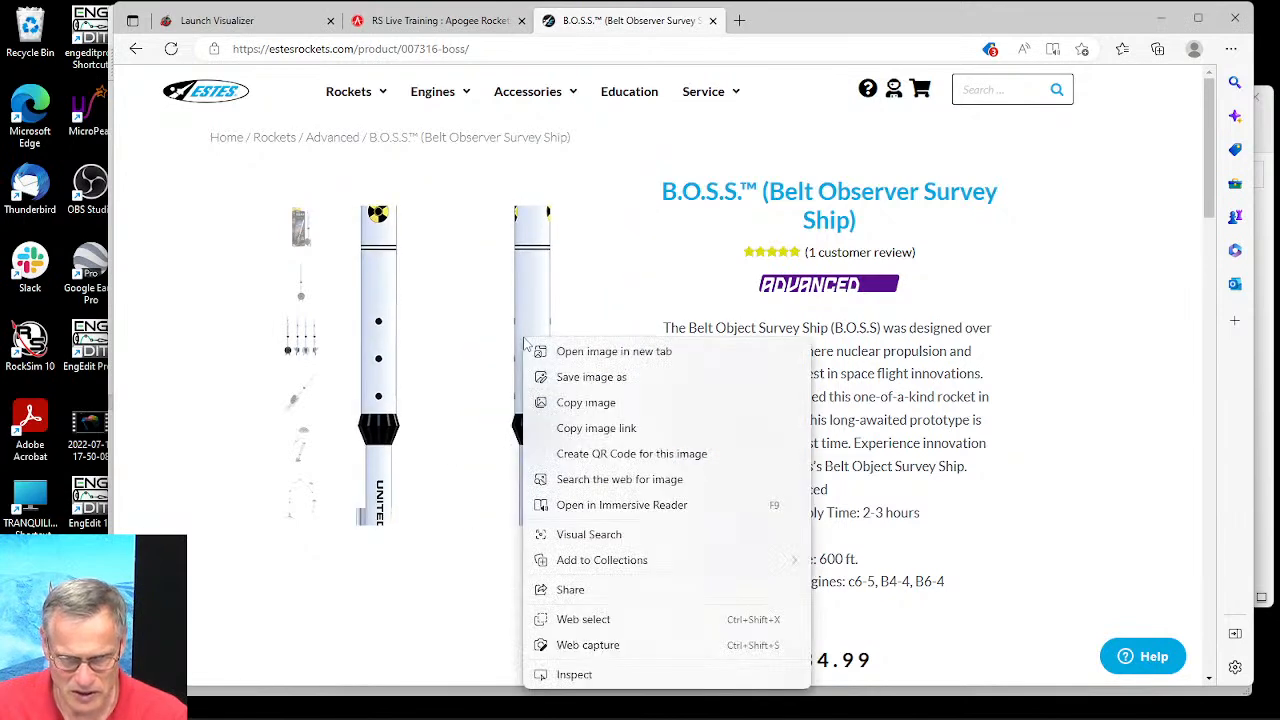
{"action": "left_click", "coordinate": [562, 352]}
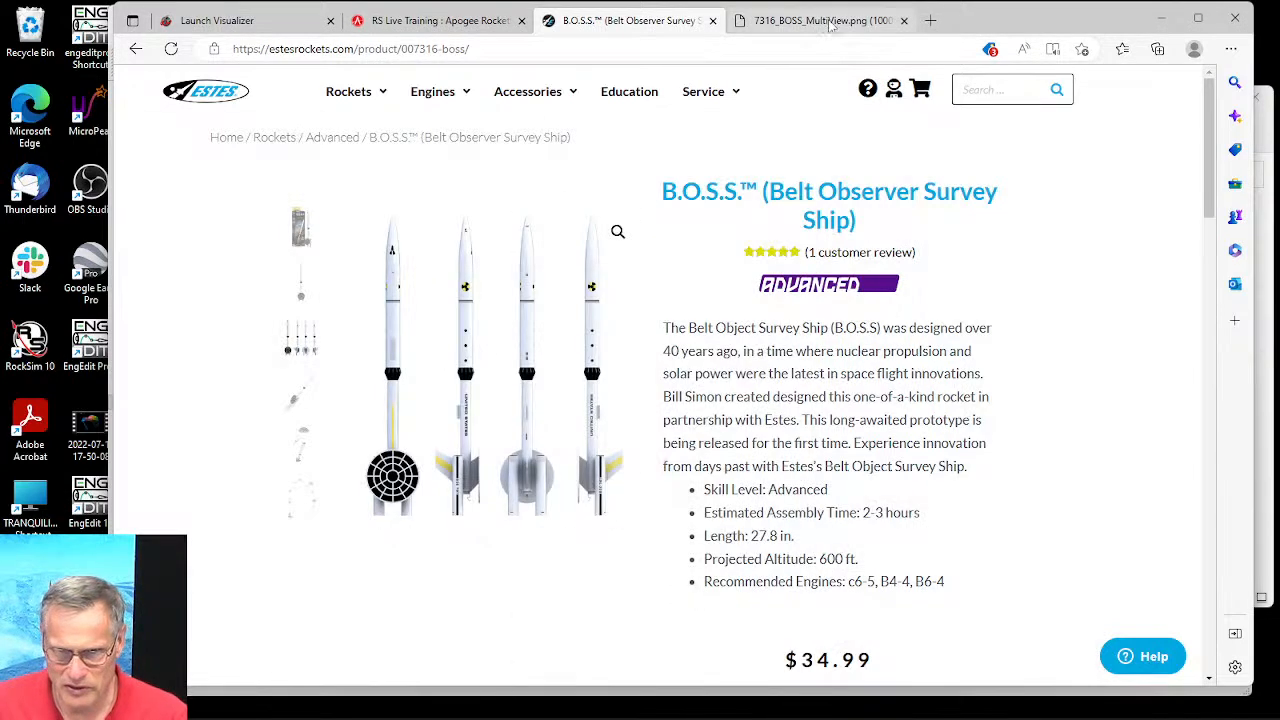
{"action": "left_click", "coordinate": [826, 22]}
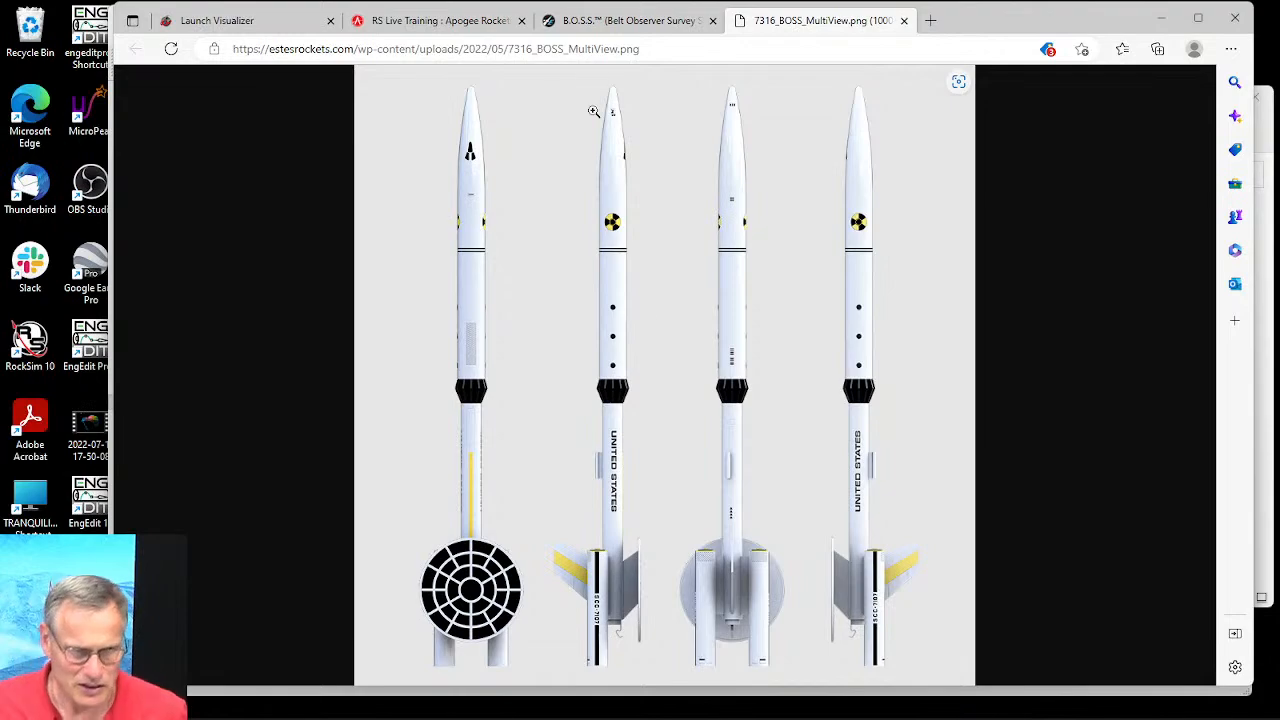
Step: Snap the browser window with the rocket image to the upper-right quarter of the screen and bring RockSim Pro to the front
{"action": "left_click_drag", "start_coordinate": [965, 16], "coordinate": [1279, 2]}
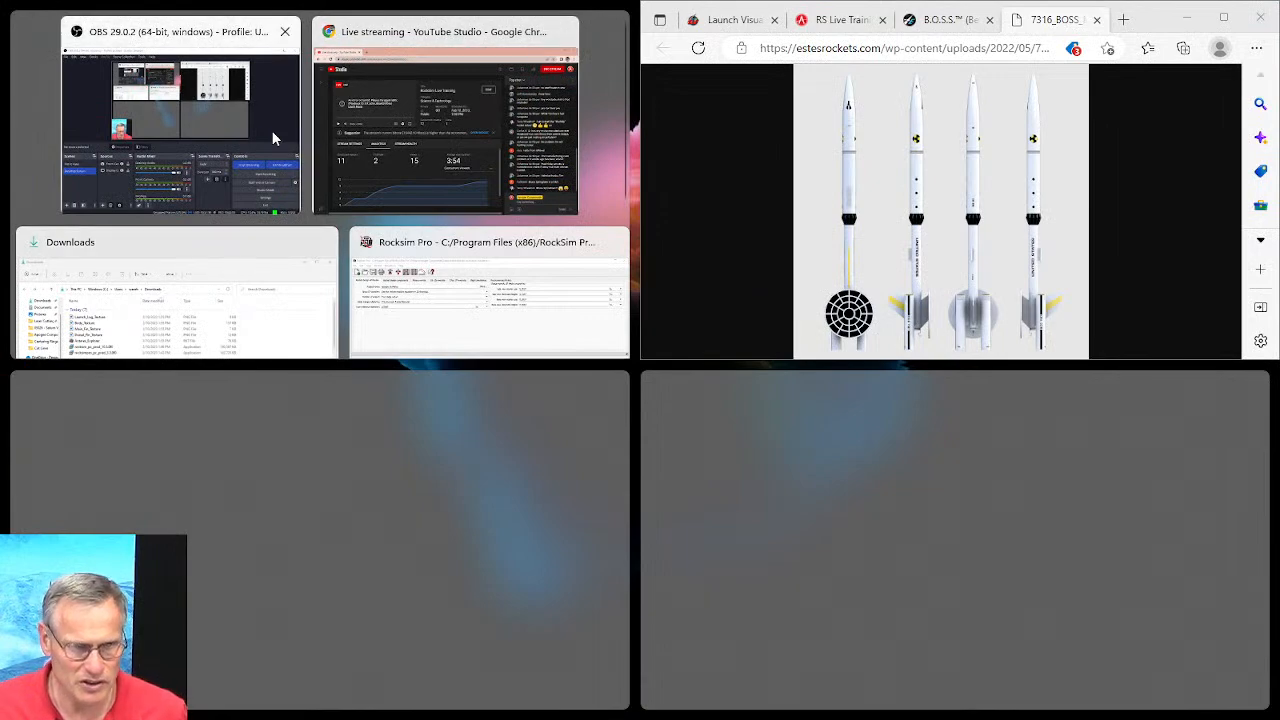
{"action": "left_click", "coordinate": [711, 641]}
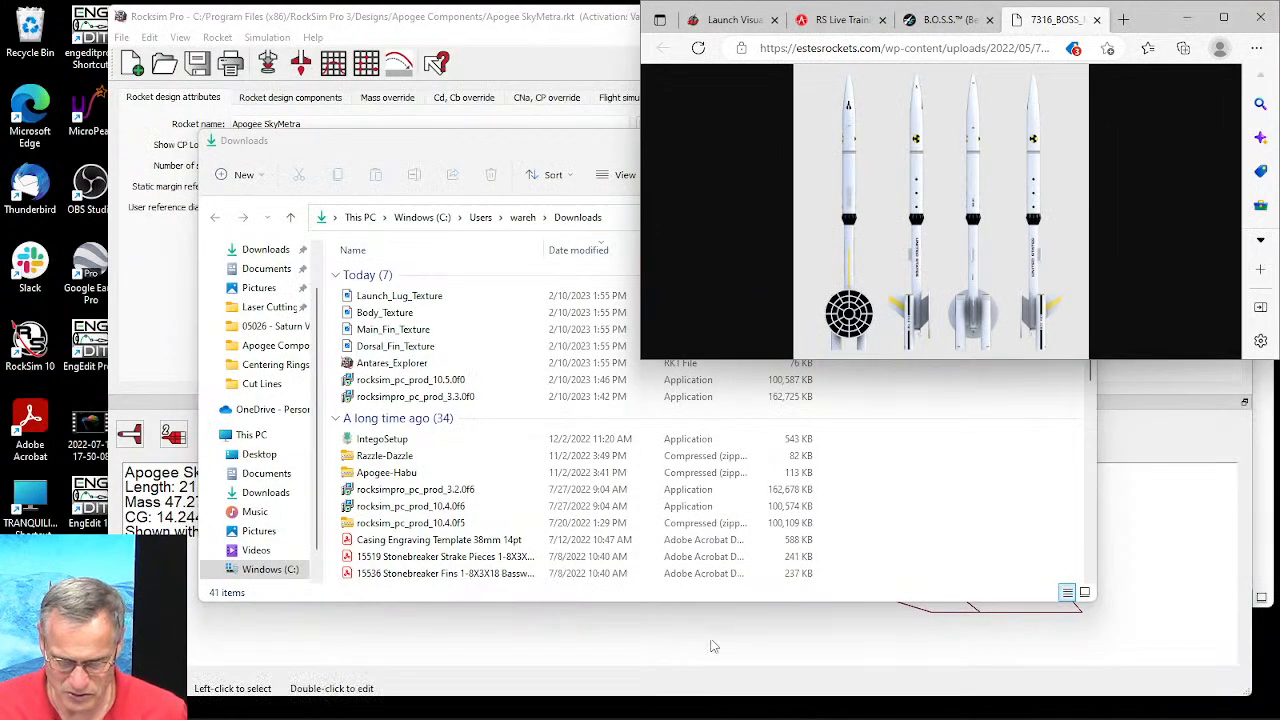
{"action": "left_click", "coordinate": [455, 642]}
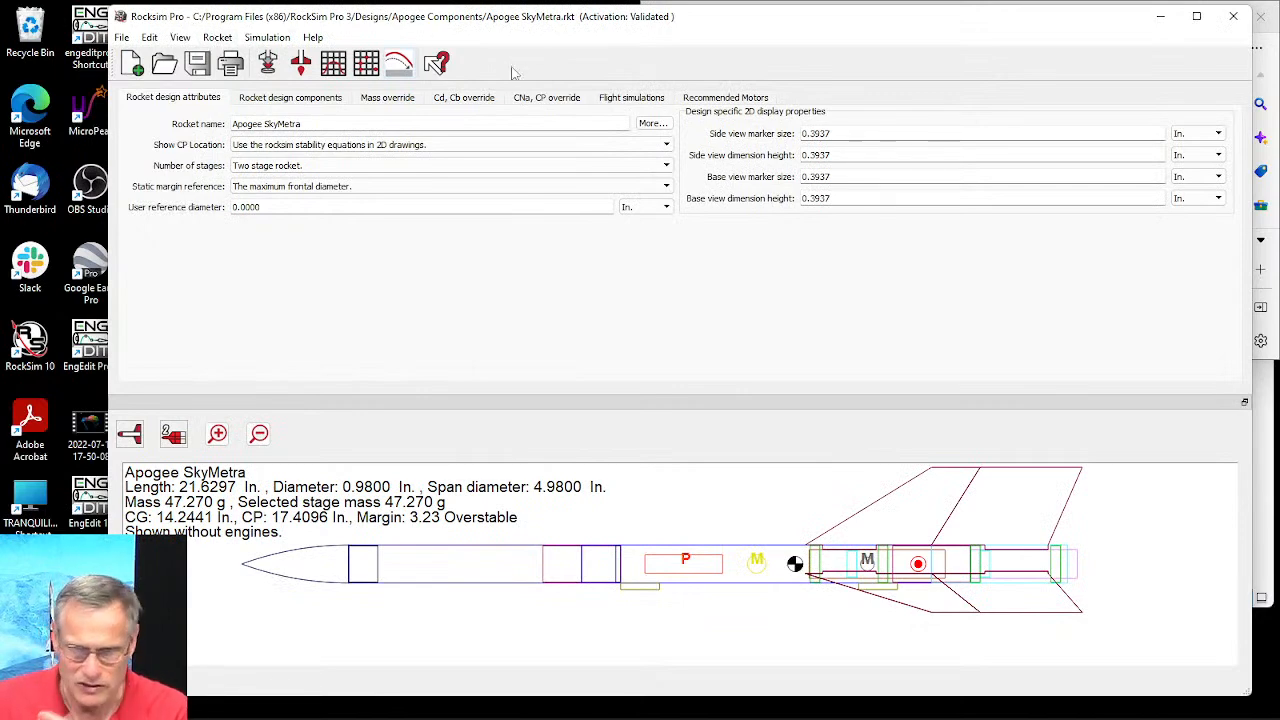
{"action": "mouse_move", "coordinate": [838, 686]}
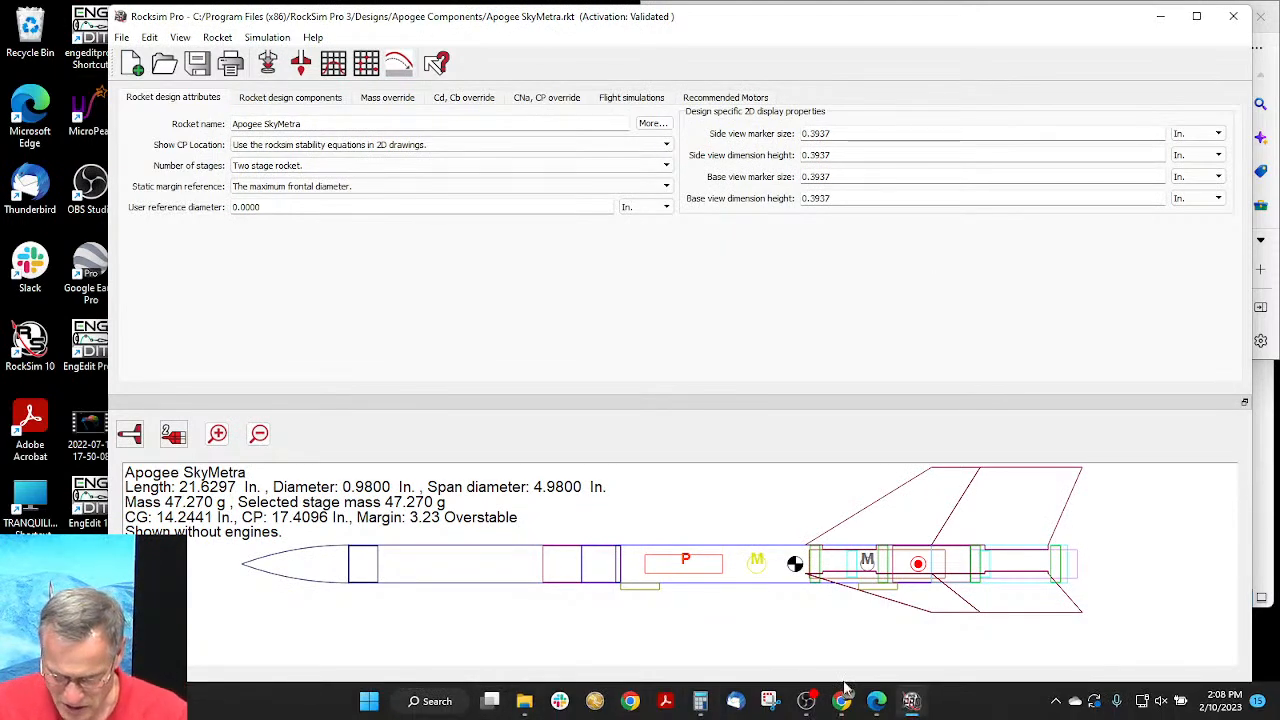
{"action": "mouse_move", "coordinate": [832, 708]}
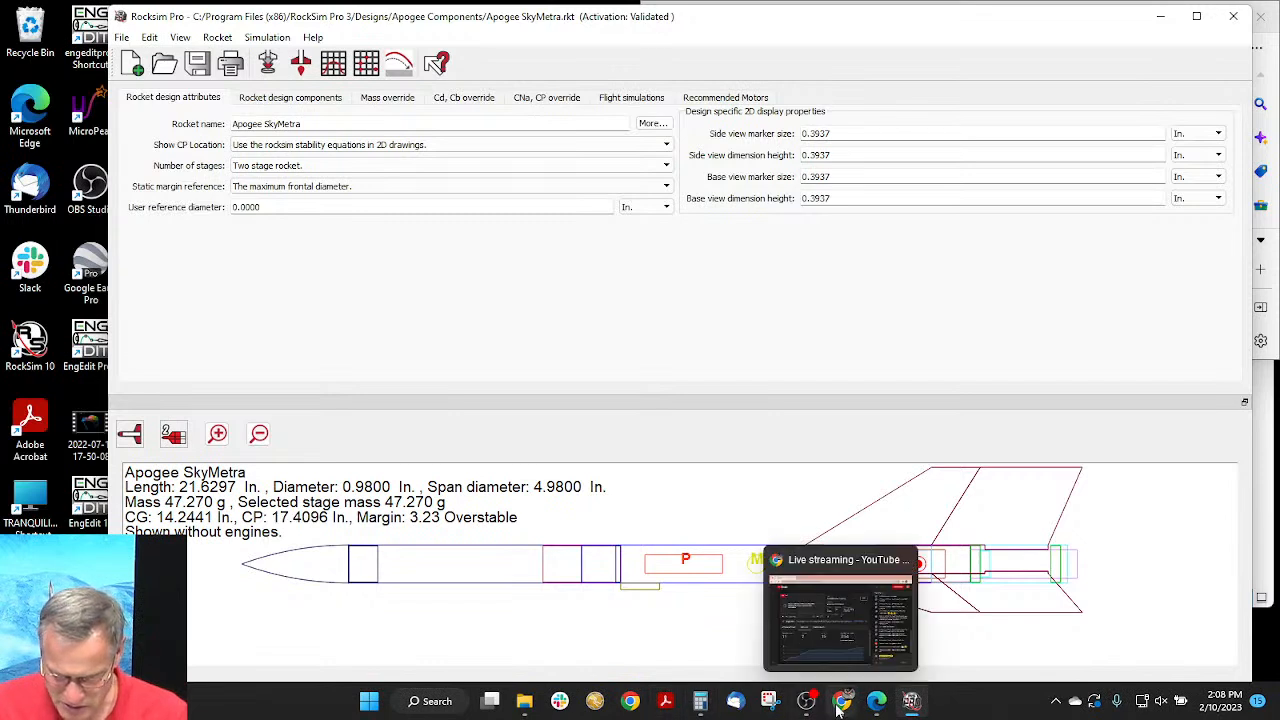
{"action": "mouse_move", "coordinate": [912, 710]}
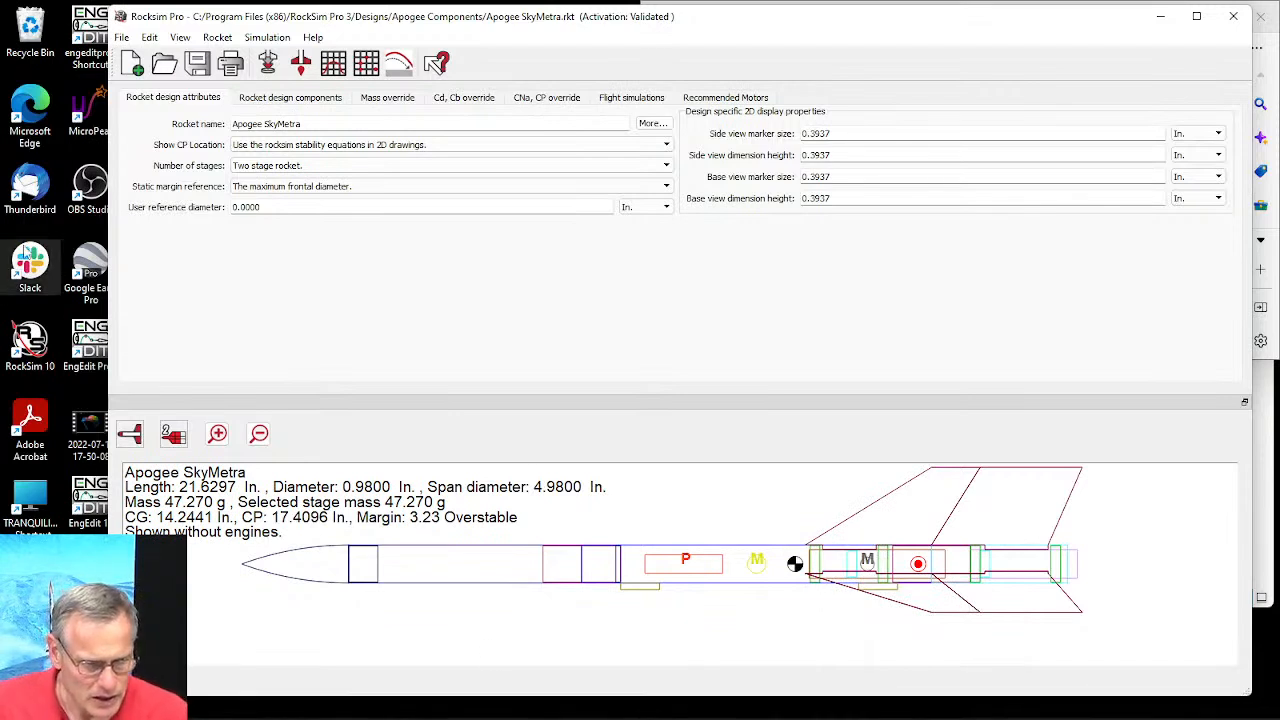
Step: Launch RockSim 10 from the desktop and place its window against the screen's left edge
{"action": "left_click", "coordinate": [35, 340]}
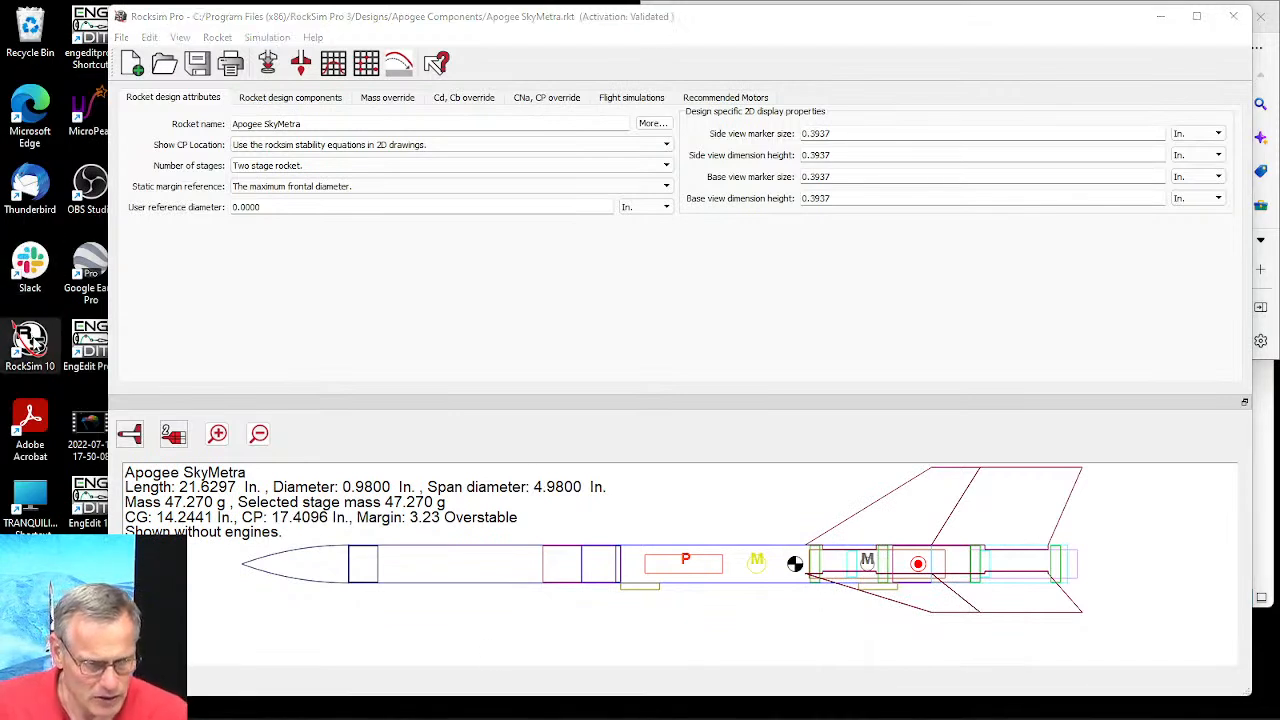
{"action": "double_click", "coordinate": [10, 352]}
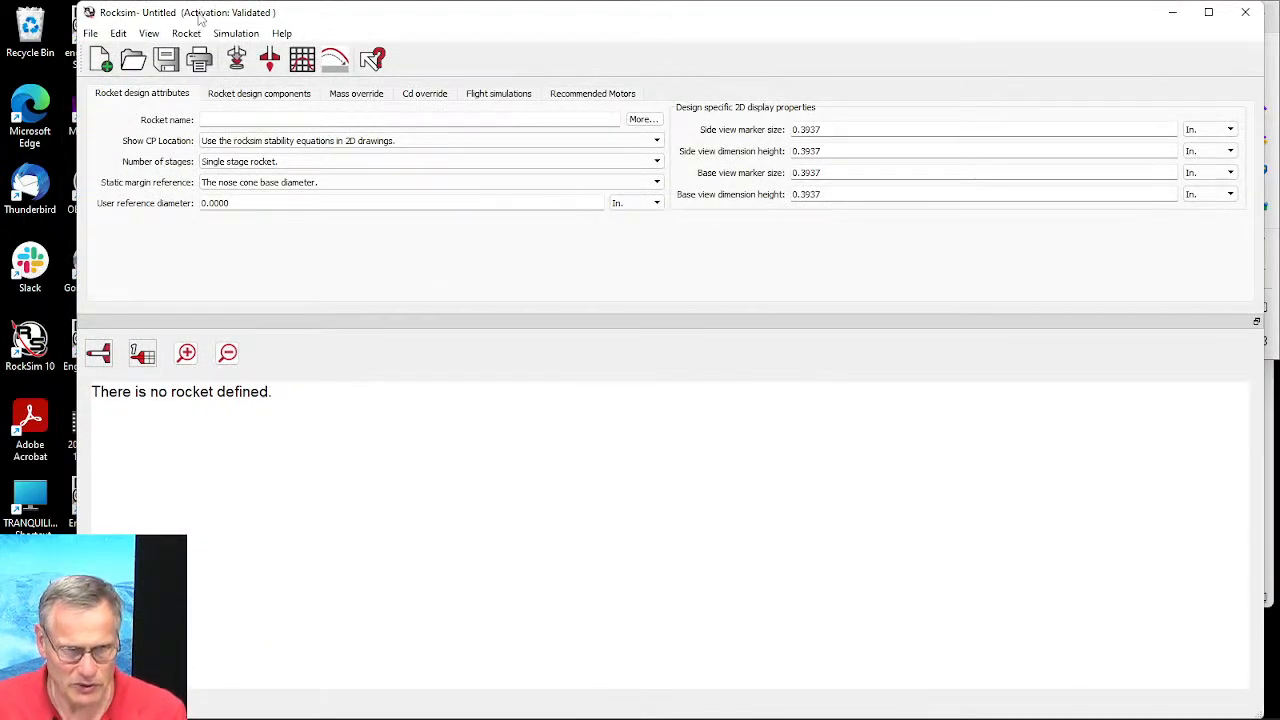
{"action": "mouse_move", "coordinate": [322, 24]}
{"action": "left_mouse_down"}
{"action": "mouse_move", "coordinate": [420, 160]}
{"action": "mouse_move", "coordinate": [415, 185]}
{"action": "mouse_move", "coordinate": [314, 6]}
{"action": "mouse_move", "coordinate": [332, 22]}
{"action": "left_mouse_up"}
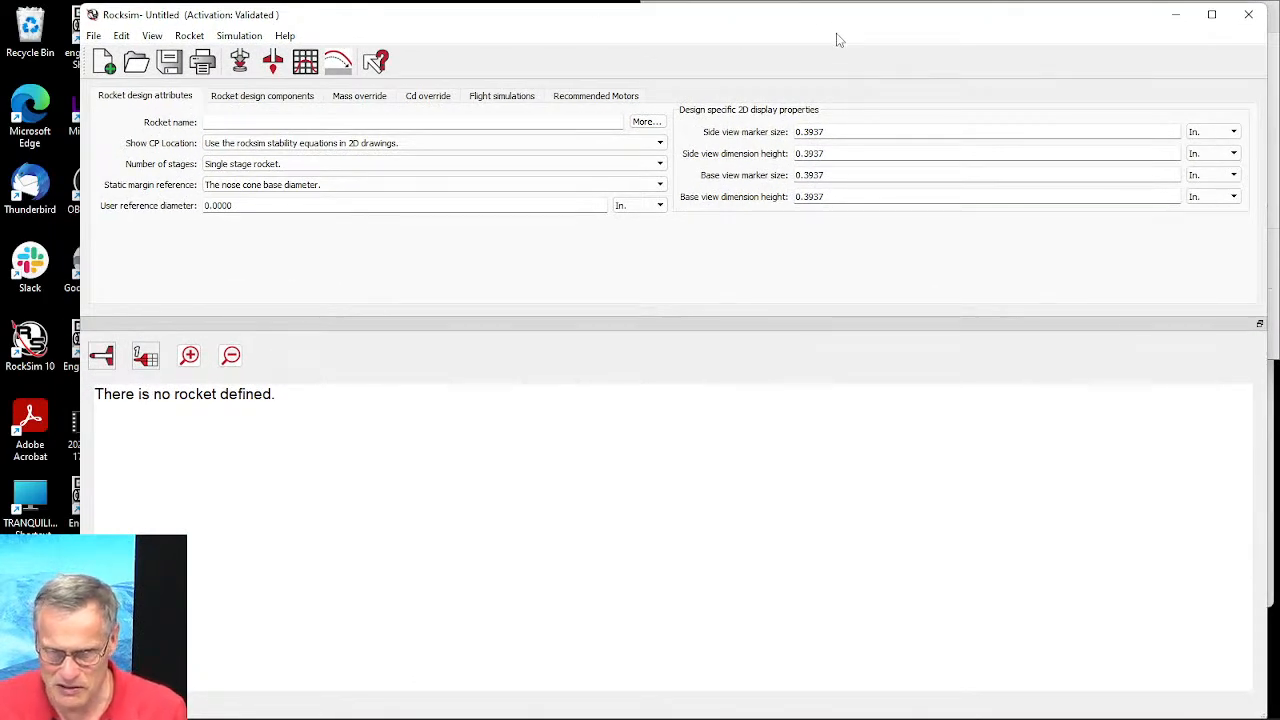
{"action": "left_click_drag", "start_coordinate": [752, 29], "coordinate": [670, 30]}
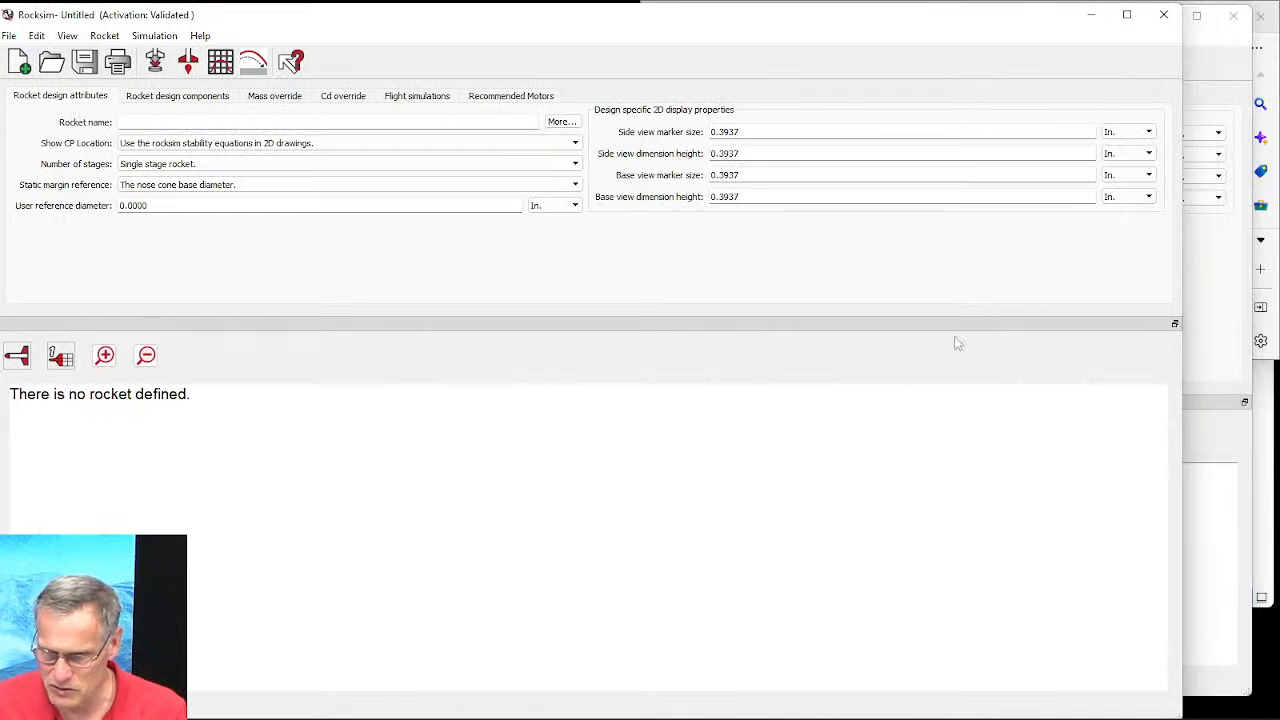
Step: Bring the Edge window with the B.O.S.S. multi-view image forward and shift it toward the screen's right edge
{"action": "left_click", "coordinate": [1268, 480]}
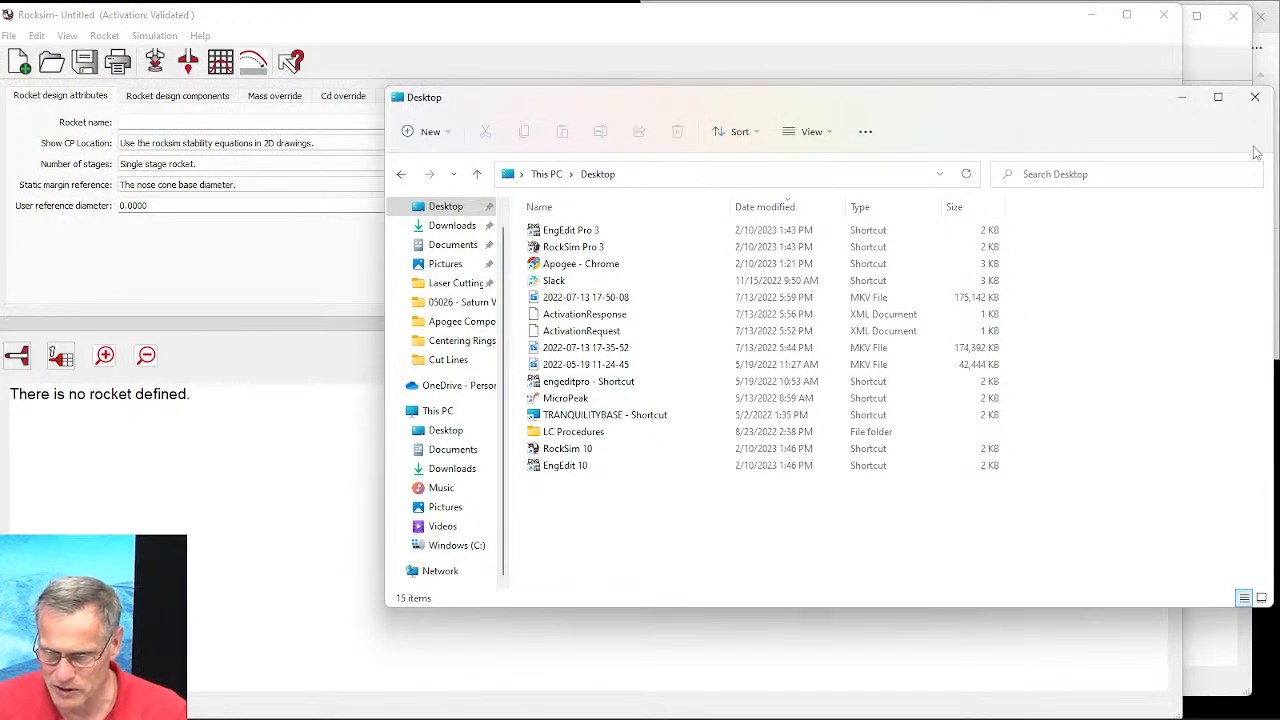
{"action": "mouse_move", "coordinate": [930, 718]}
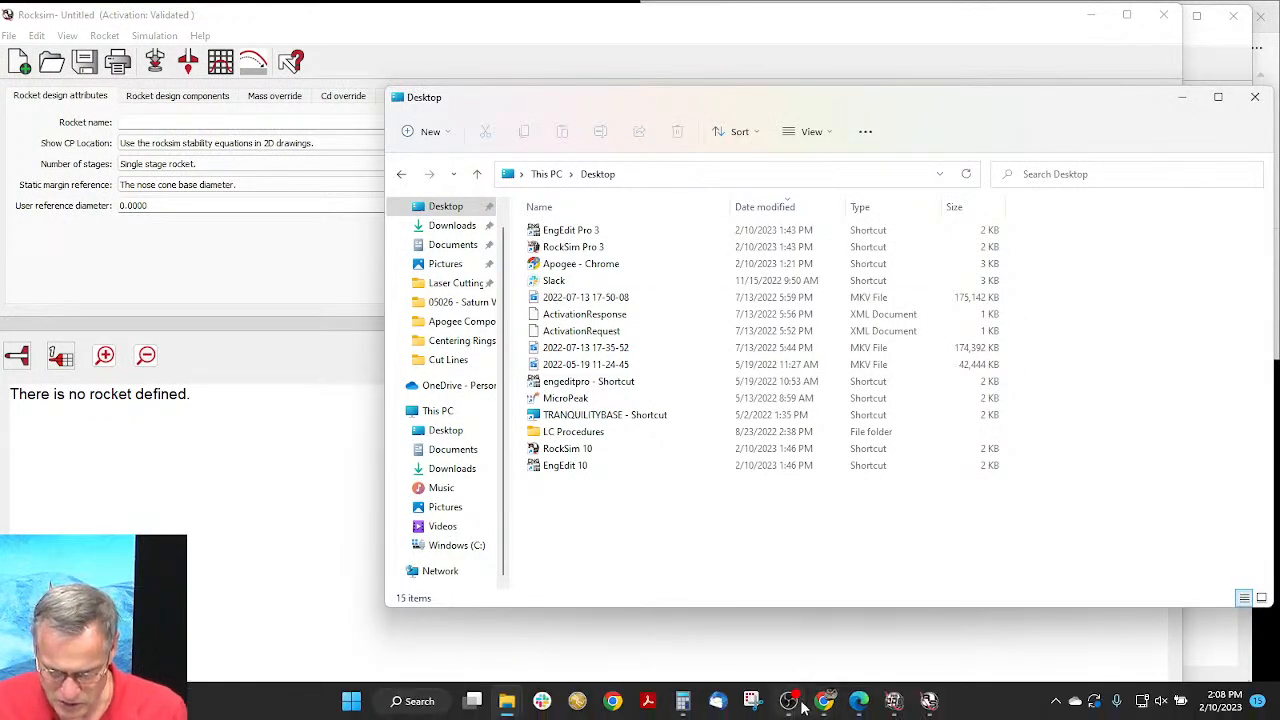
{"action": "left_click", "coordinate": [859, 701]}
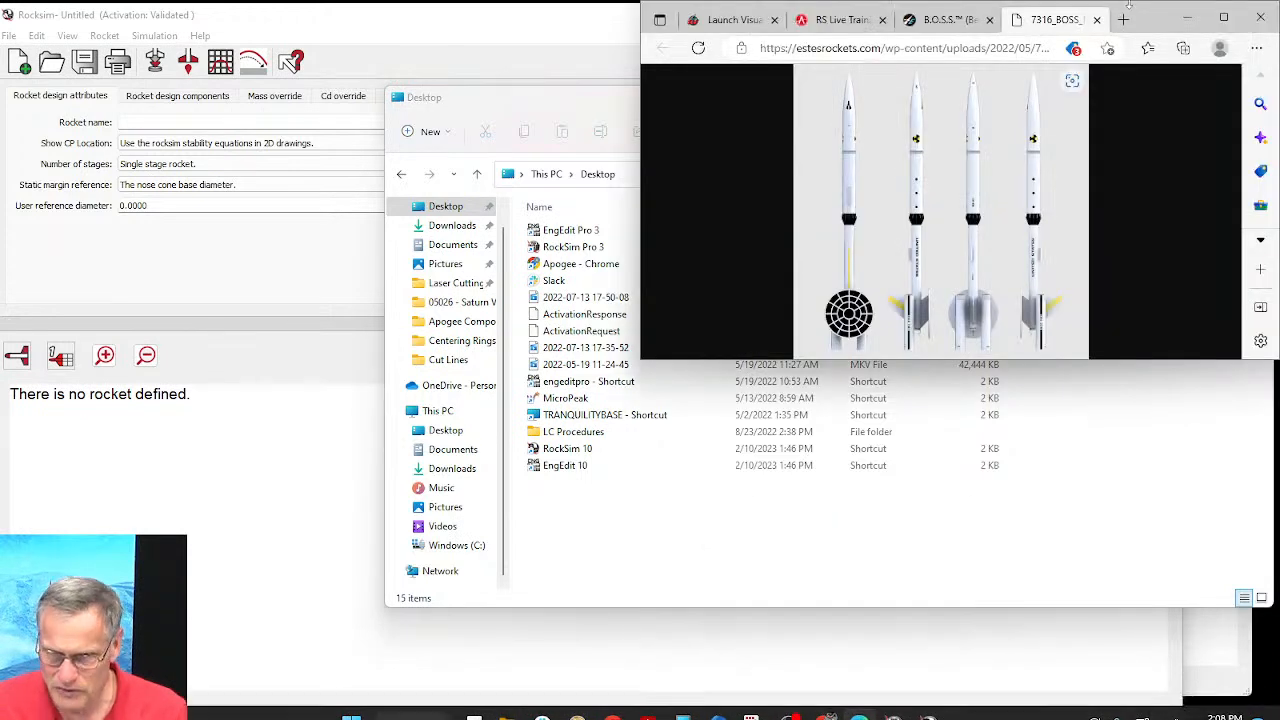
{"action": "left_click_drag", "start_coordinate": [1170, 27], "coordinate": [893, 27]}
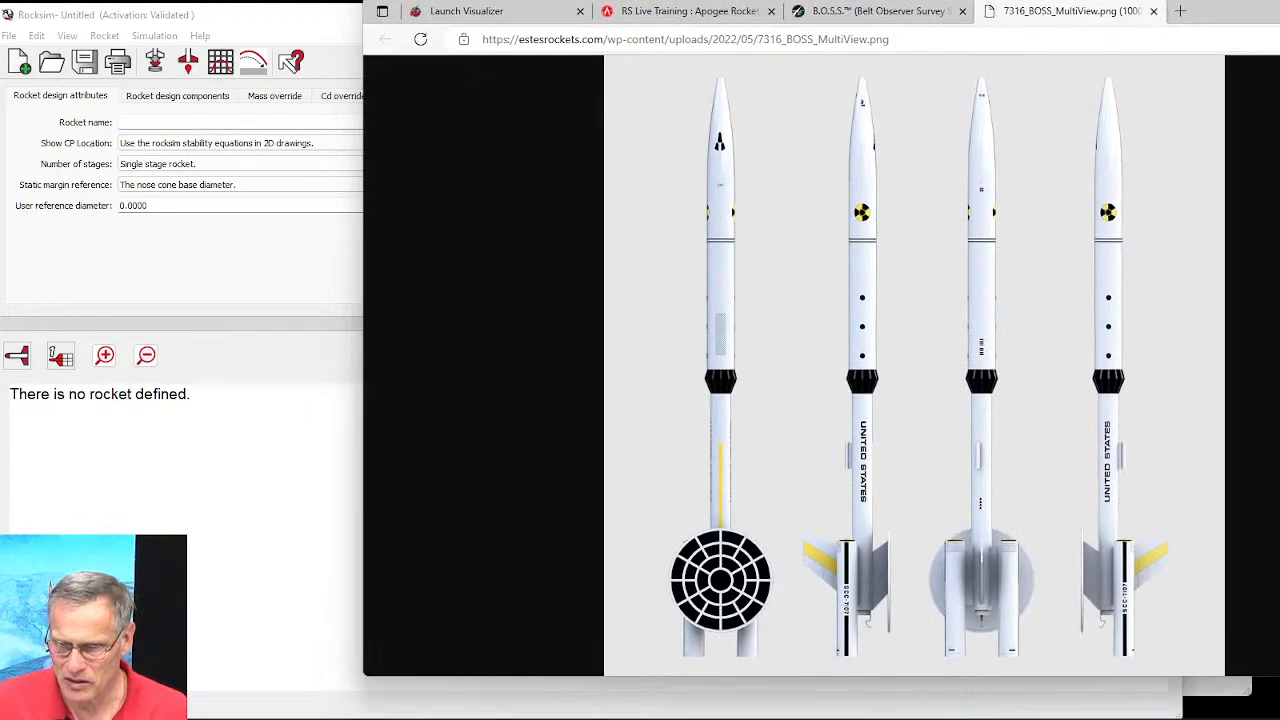
{"action": "left_click_drag", "start_coordinate": [1211, 26], "coordinate": [1279, 28]}
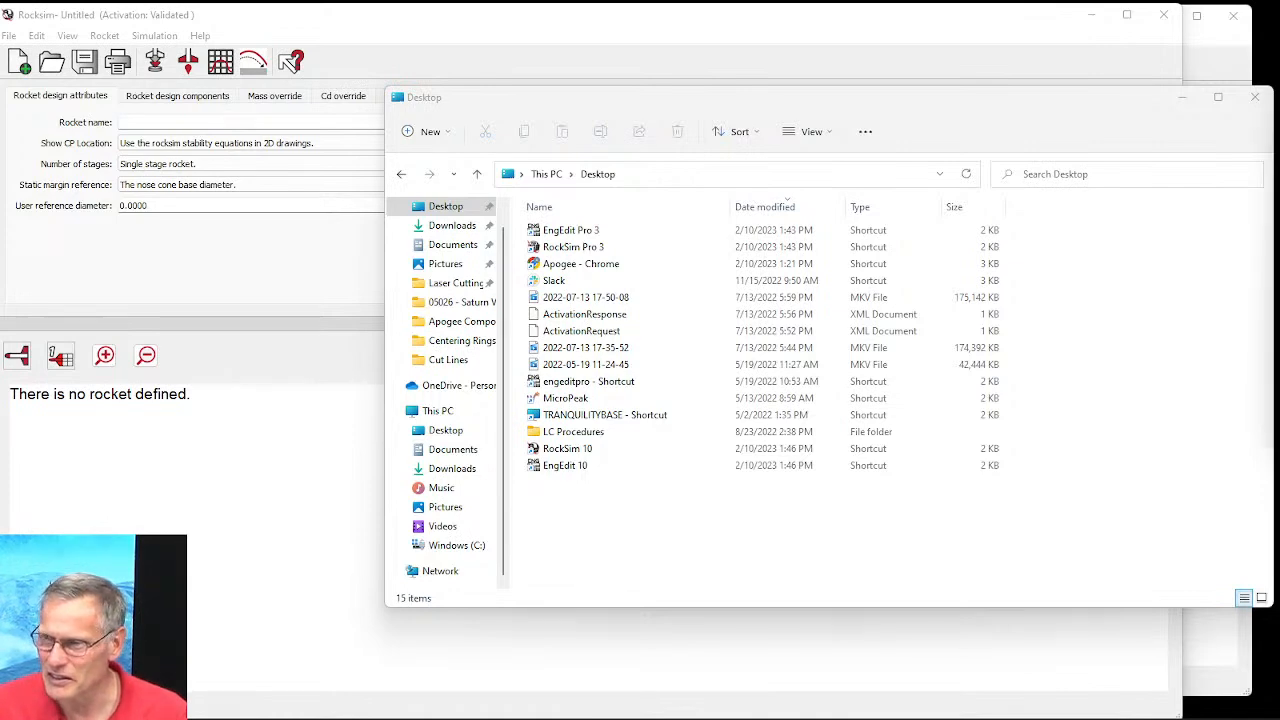
{"action": "left_click_drag", "start_coordinate": [1279, 58], "coordinate": [1279, 27]}
Step: Bring RockSim 10 forward and narrow its window so the rocket views stay visible beside it
{"action": "left_click", "coordinate": [210, 623]}
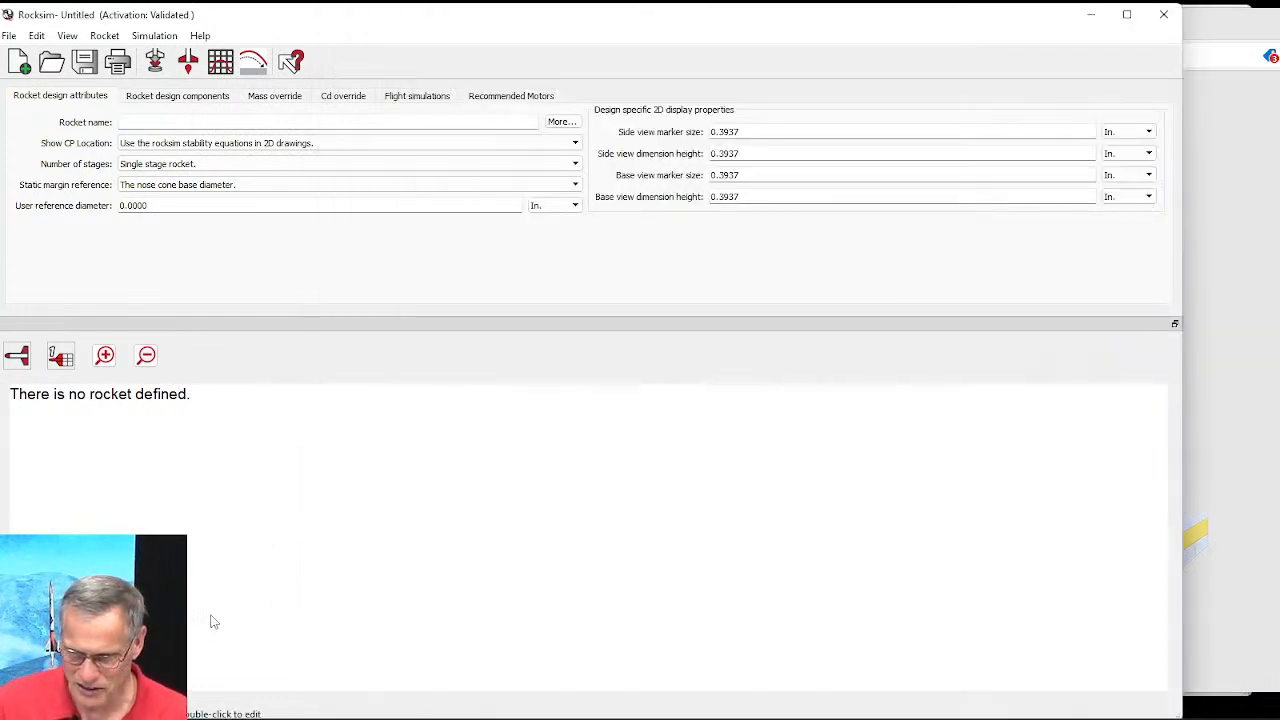
{"action": "left_click_drag", "start_coordinate": [1182, 557], "coordinate": [897, 556]}
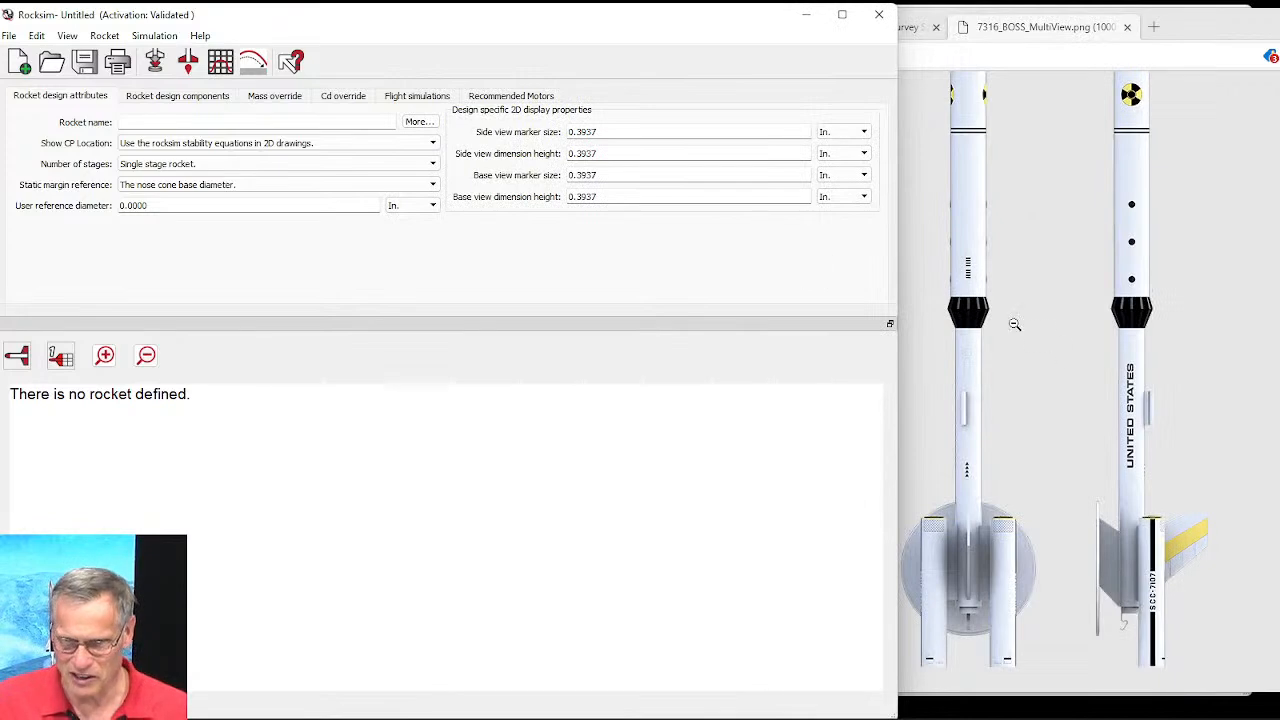
{"action": "left_click_drag", "start_coordinate": [478, 28], "coordinate": [501, 26]}
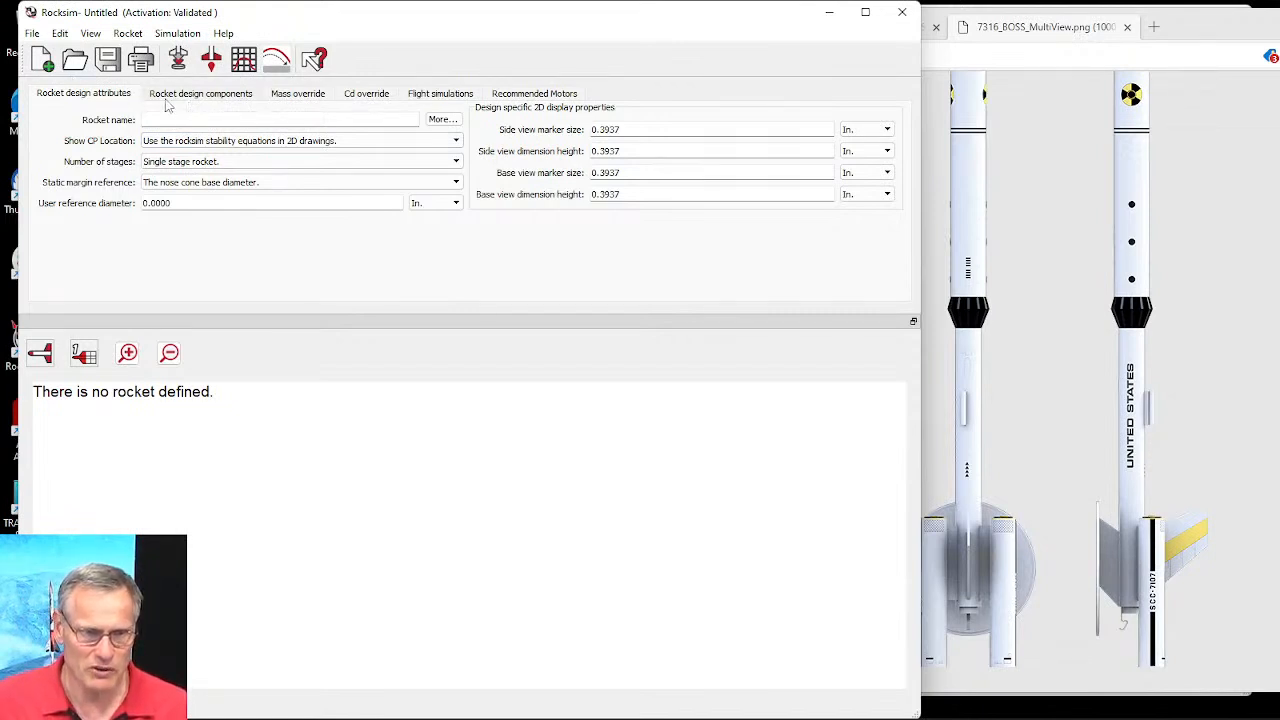
Step: Name the rocket "Estes Boss" and show its list of design components
{"action": "left_click", "coordinate": [254, 118]}
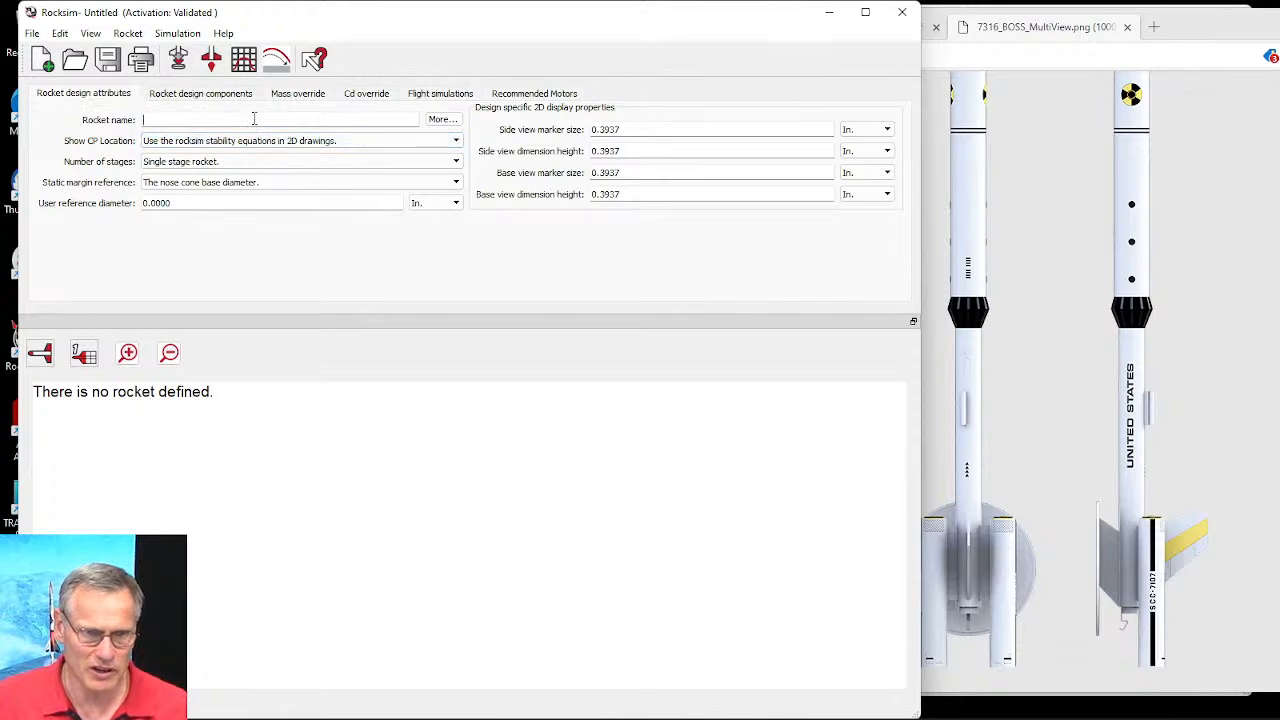
{"action": "type", "text": "Estes Boss"}
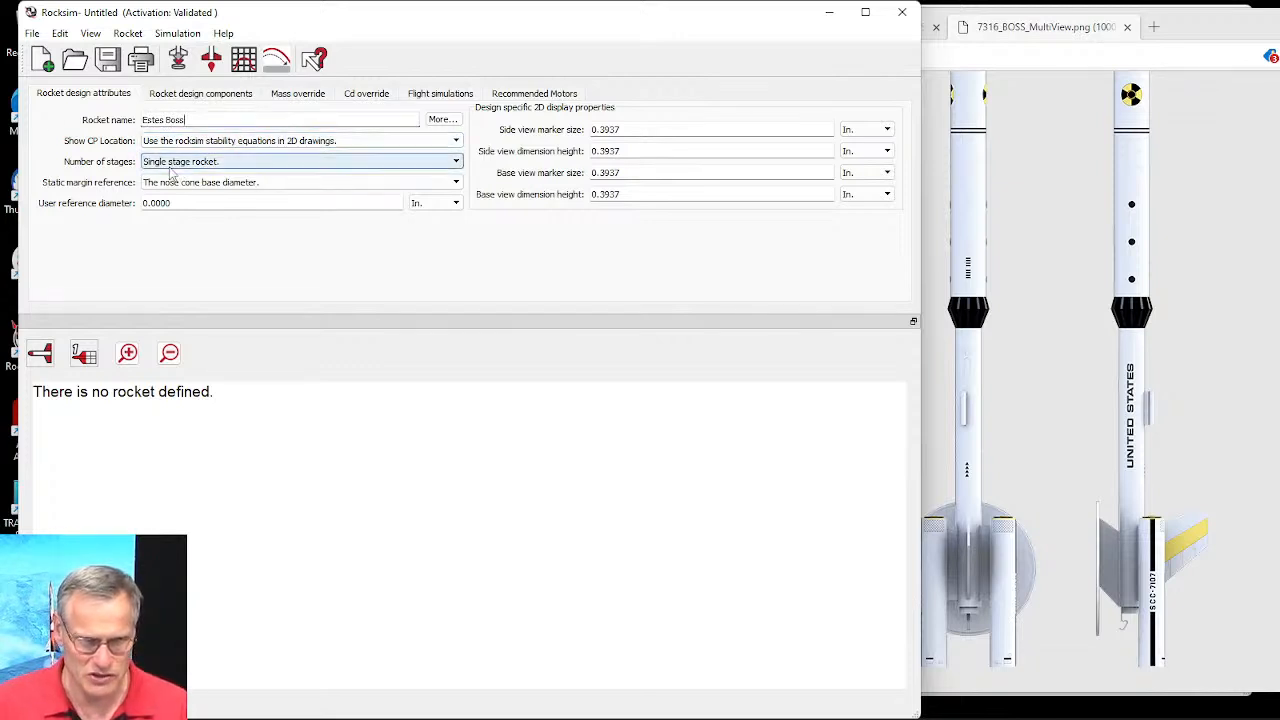
{"action": "left_click", "coordinate": [210, 94]}
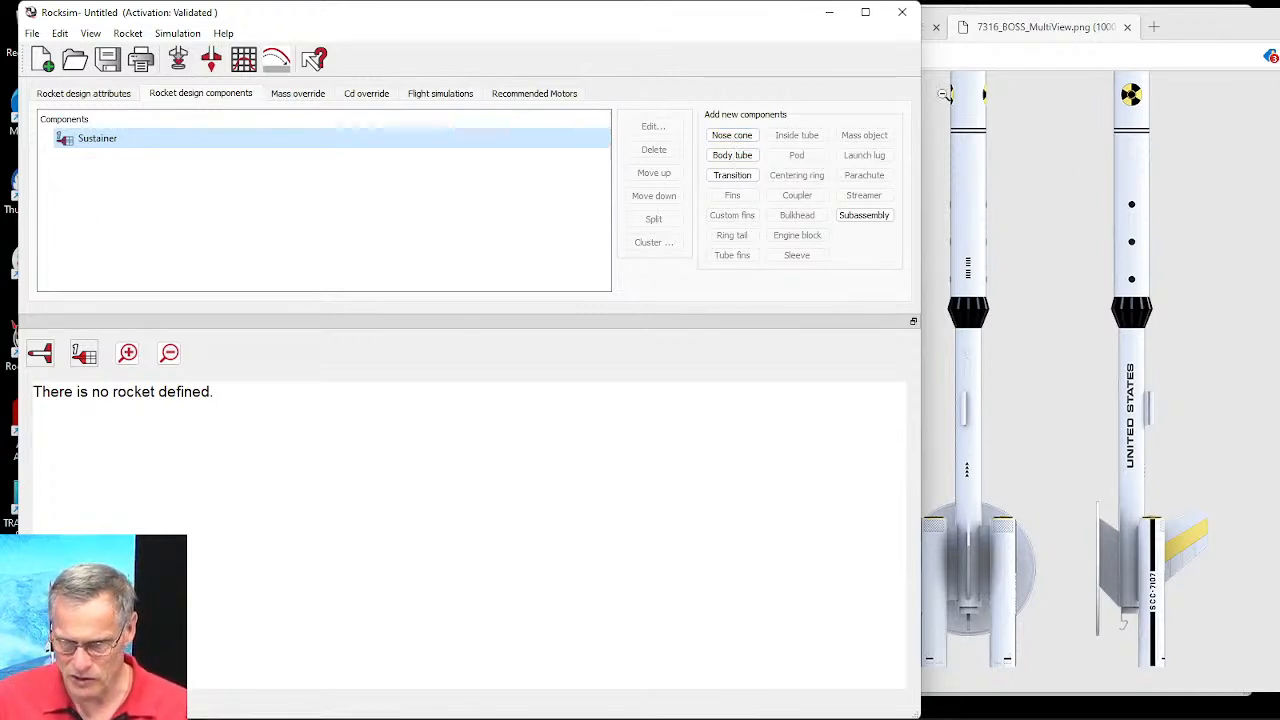
Step: Look up the length and diameter in the technical specifications on the B.O.S.S. product page
{"action": "left_click", "coordinate": [1040, 123]}
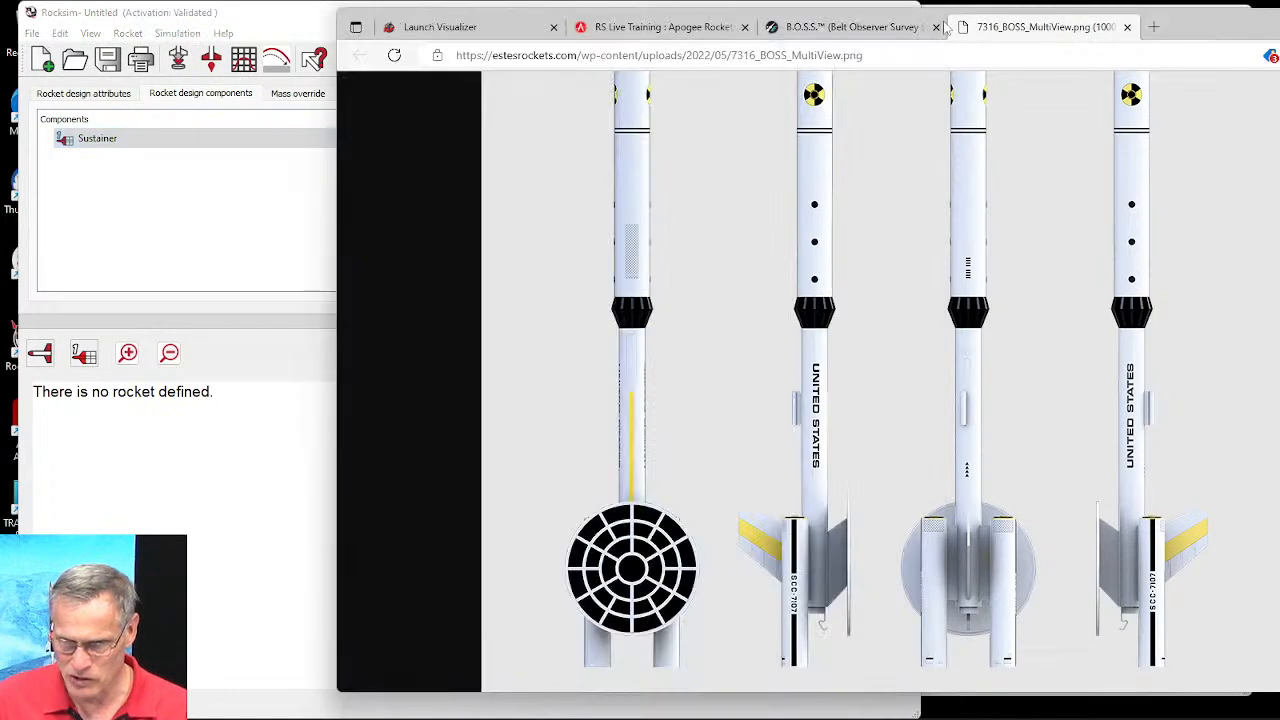
{"action": "left_click", "coordinate": [833, 30]}
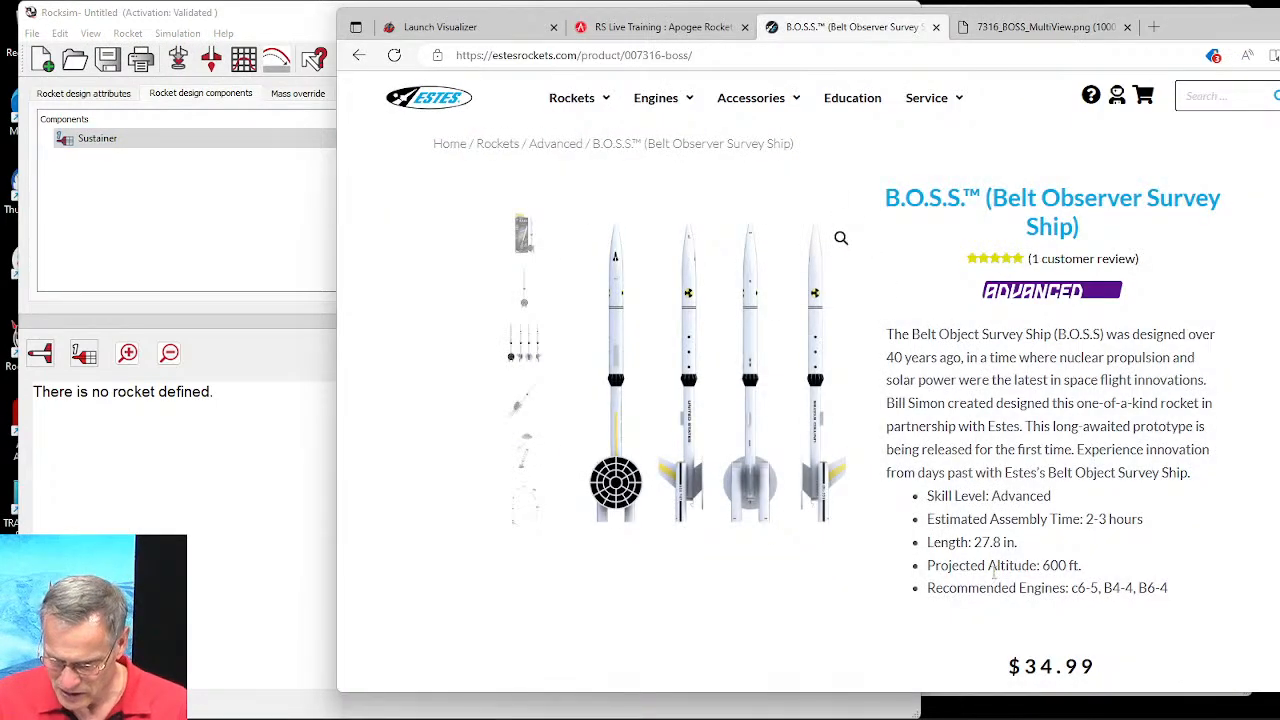
{"action": "scroll", "coordinate": [988, 580], "scroll_direction": "down", "scroll_amount": 8}
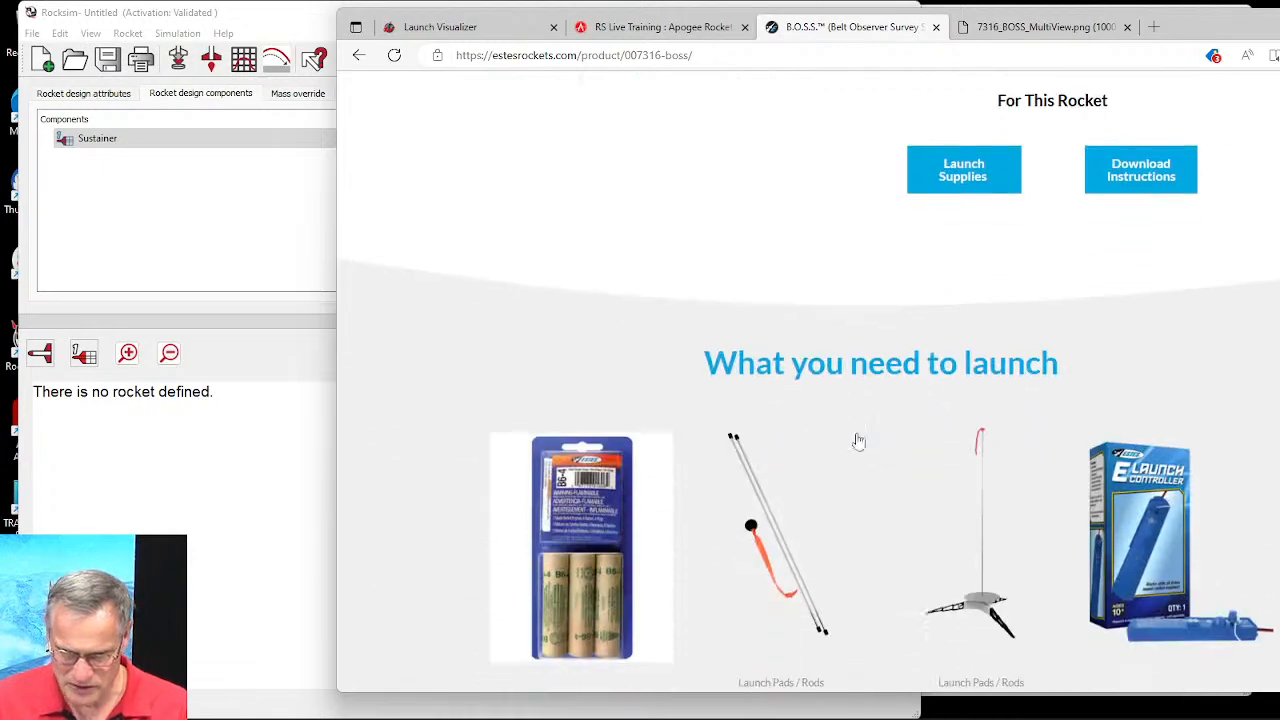
{"action": "scroll", "coordinate": [858, 441], "scroll_direction": "down", "scroll_amount": 5}
{"action": "scroll", "coordinate": [674, 414], "scroll_direction": "down", "scroll_amount": 3}
{"action": "left_click", "coordinate": [716, 168]}
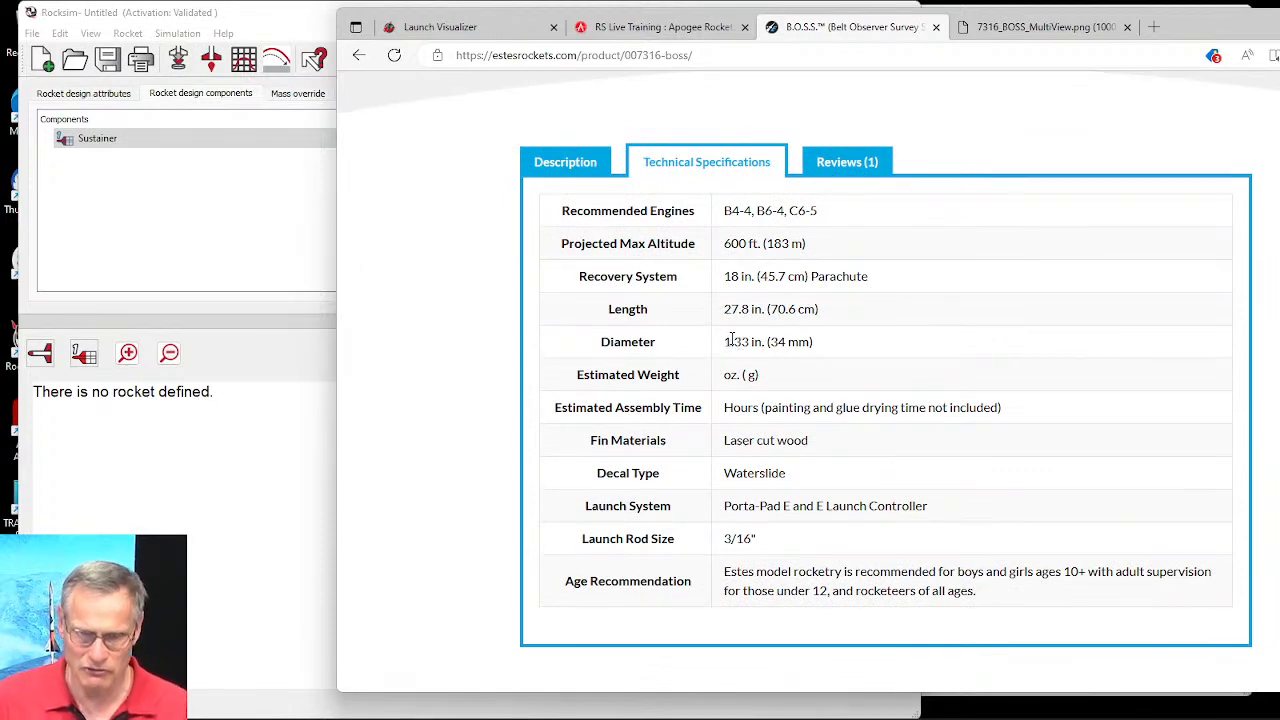
Step: Back in RockSim, add a nose cone to the sustainer using Apogee part 20068, PNC-33 (BT-55), from the database
{"action": "left_click", "coordinate": [243, 201]}
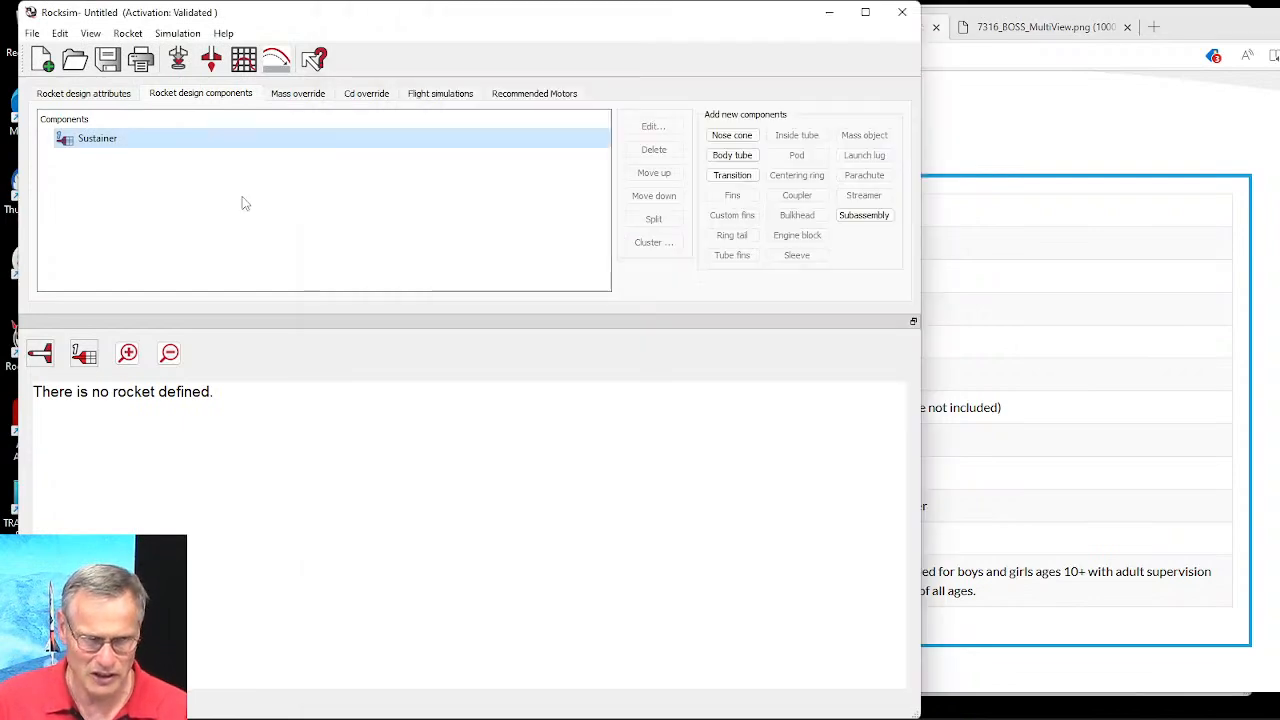
{"action": "left_click", "coordinate": [732, 135]}
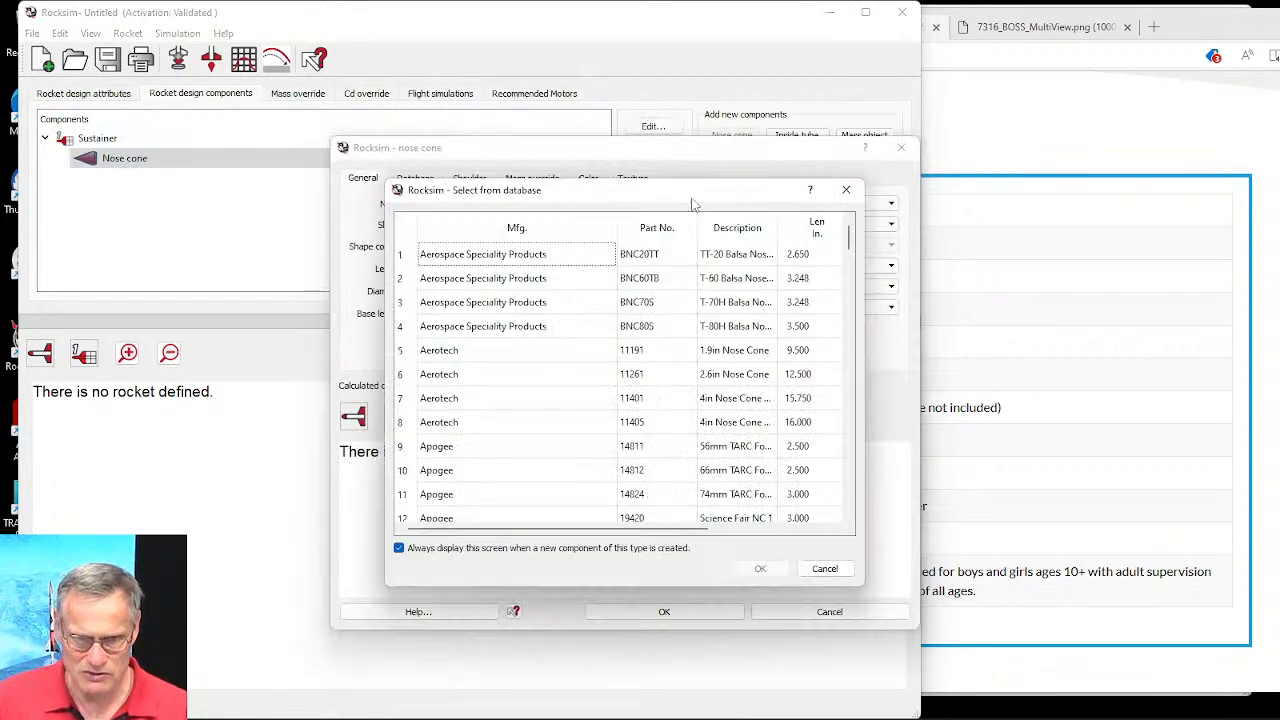
{"action": "left_click_drag", "start_coordinate": [695, 190], "coordinate": [645, 323]}
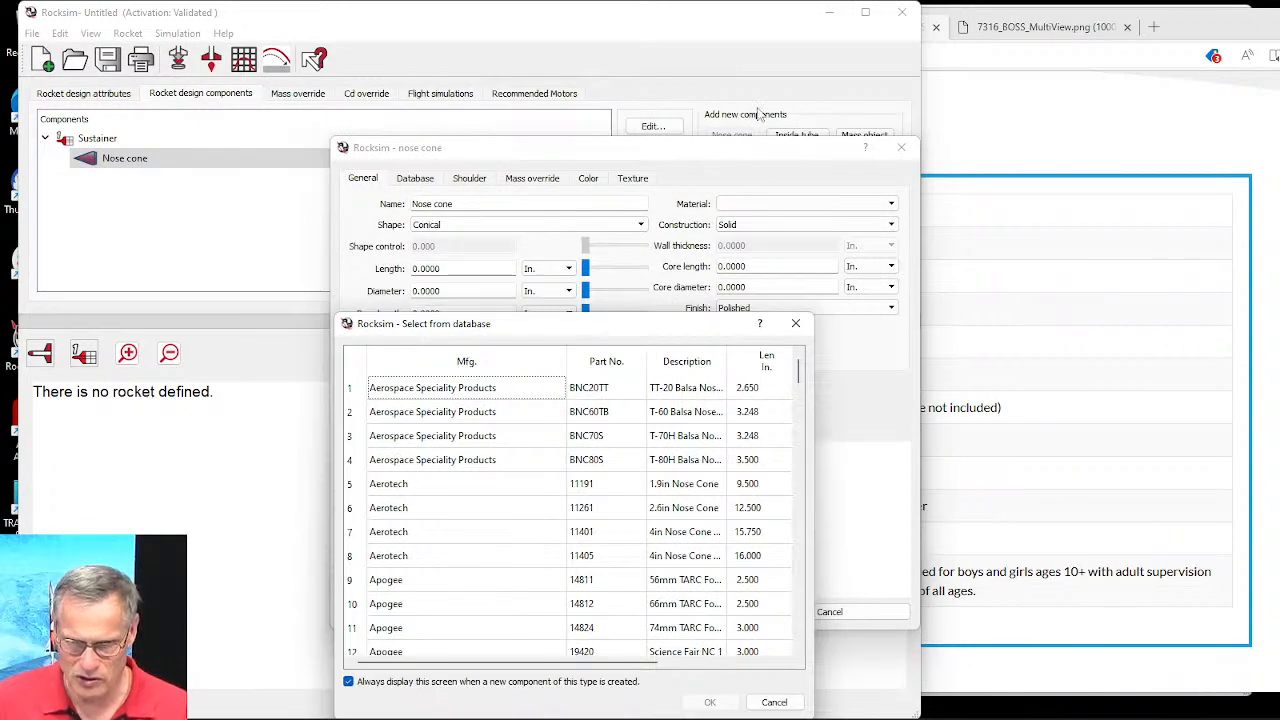
{"action": "left_click_drag", "start_coordinate": [638, 325], "coordinate": [634, 160]}
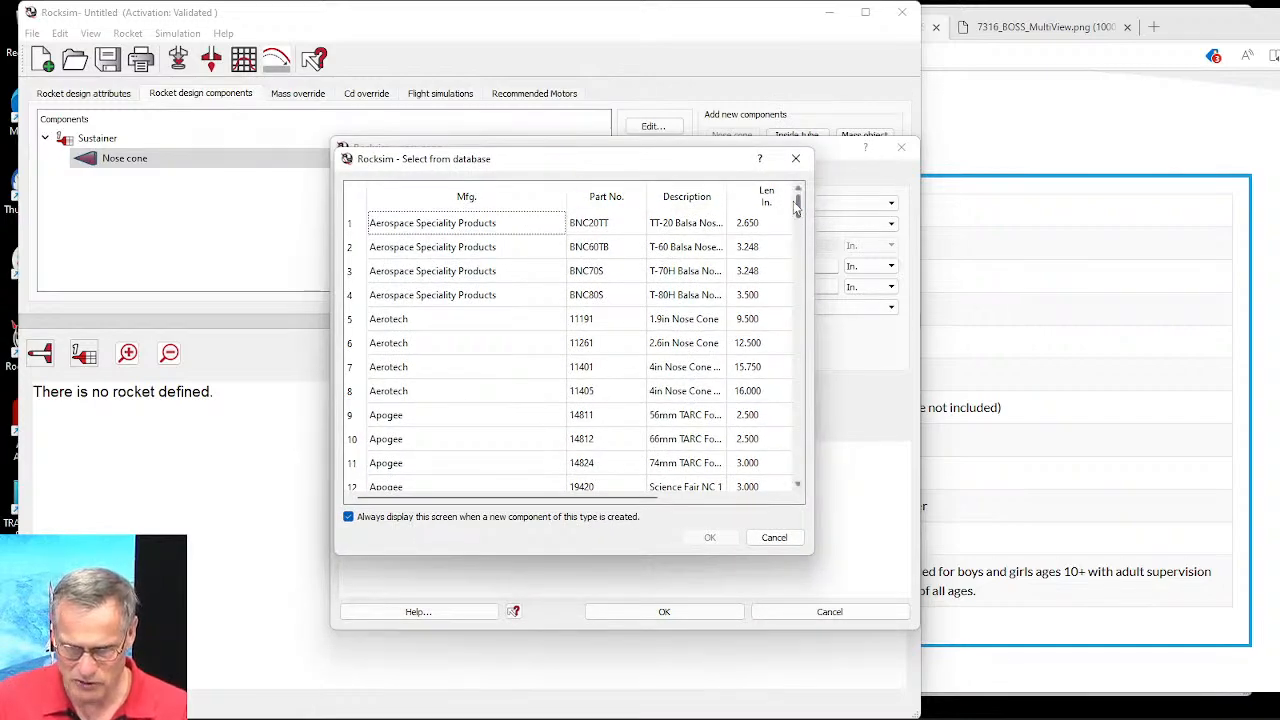
{"action": "left_click_drag", "start_coordinate": [800, 205], "coordinate": [802, 265]}
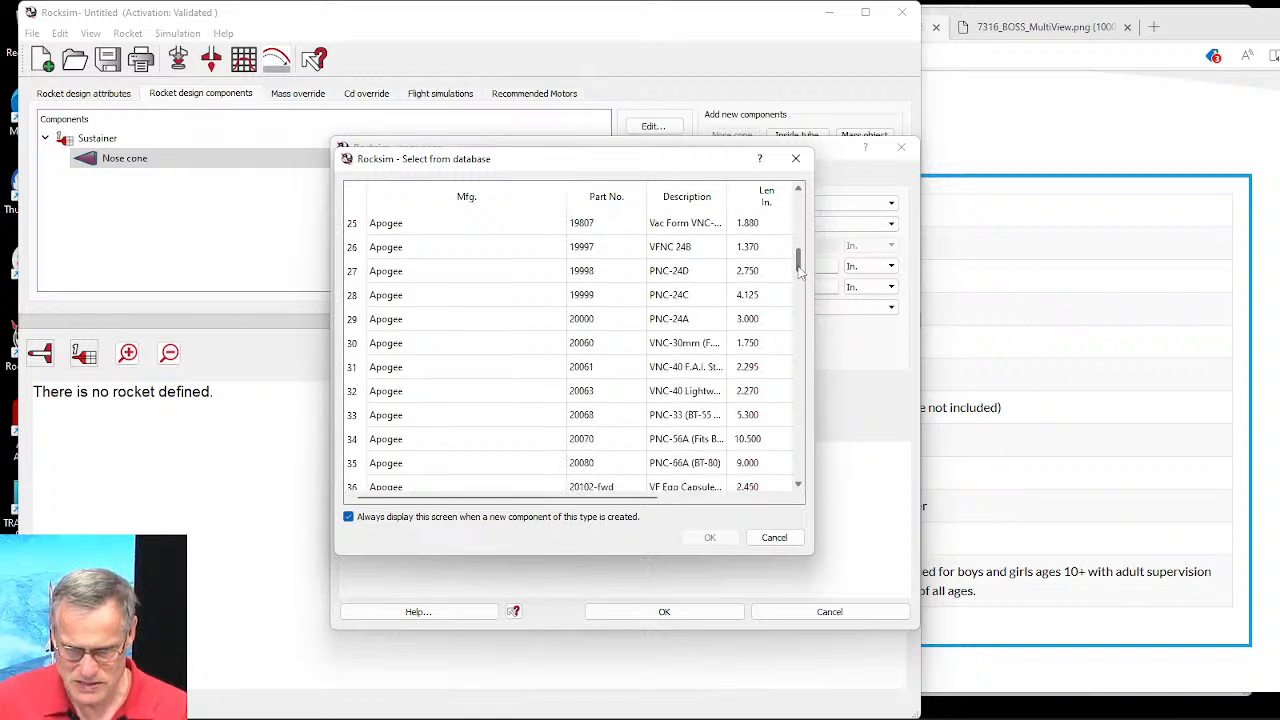
{"action": "left_click", "coordinate": [700, 424]}
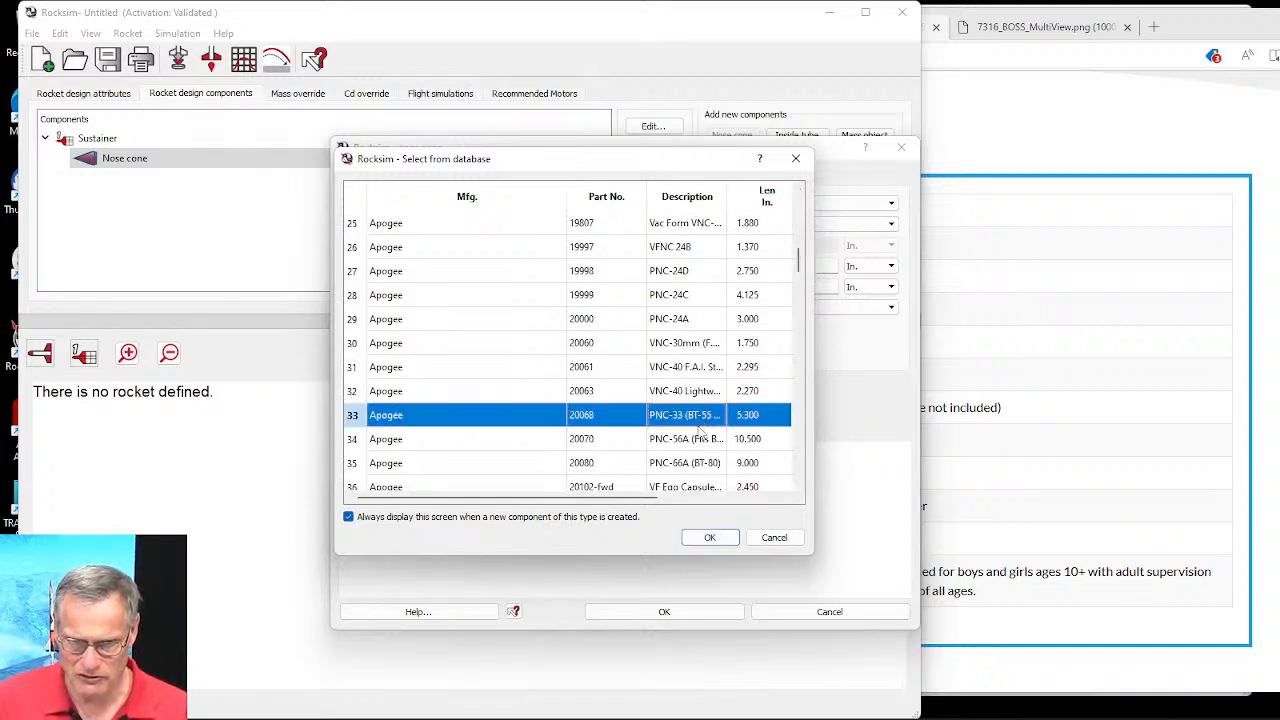
{"action": "left_click", "coordinate": [709, 537]}
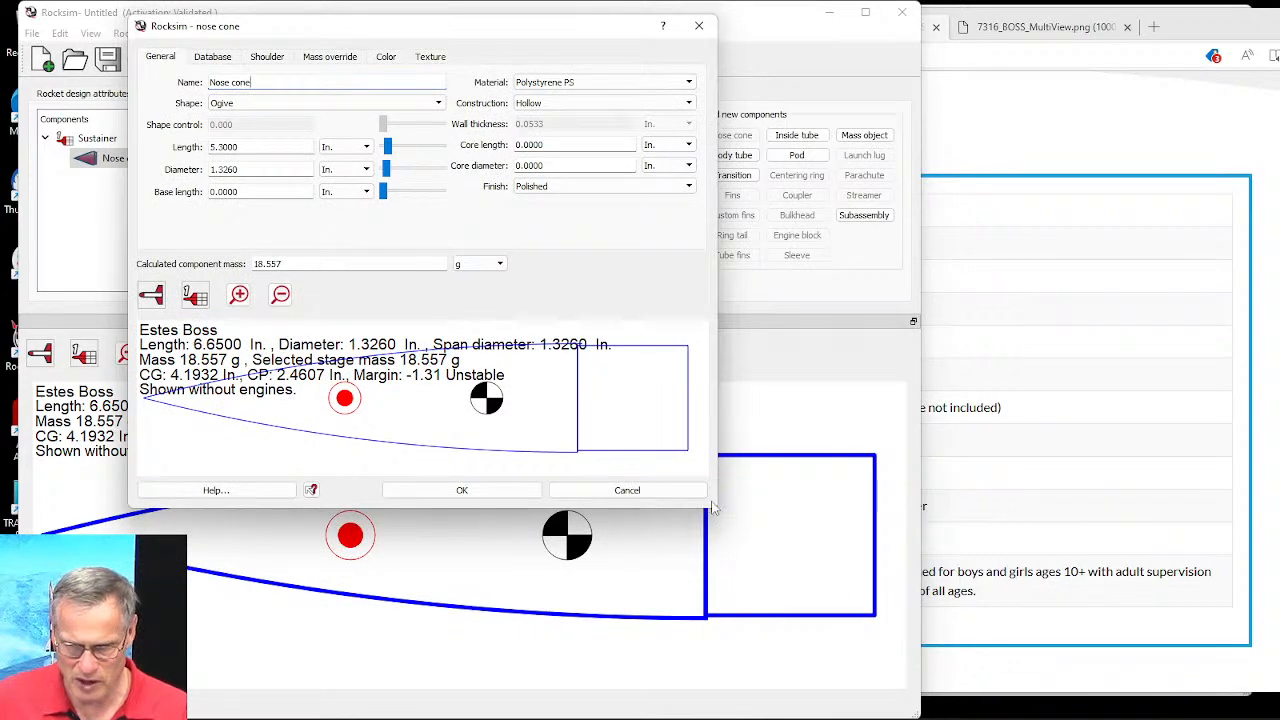
Step: Enlarge the nose cone editor to inspect its preview, and accept the nose cone
{"action": "left_click_drag", "start_coordinate": [716, 508], "coordinate": [1176, 639]}
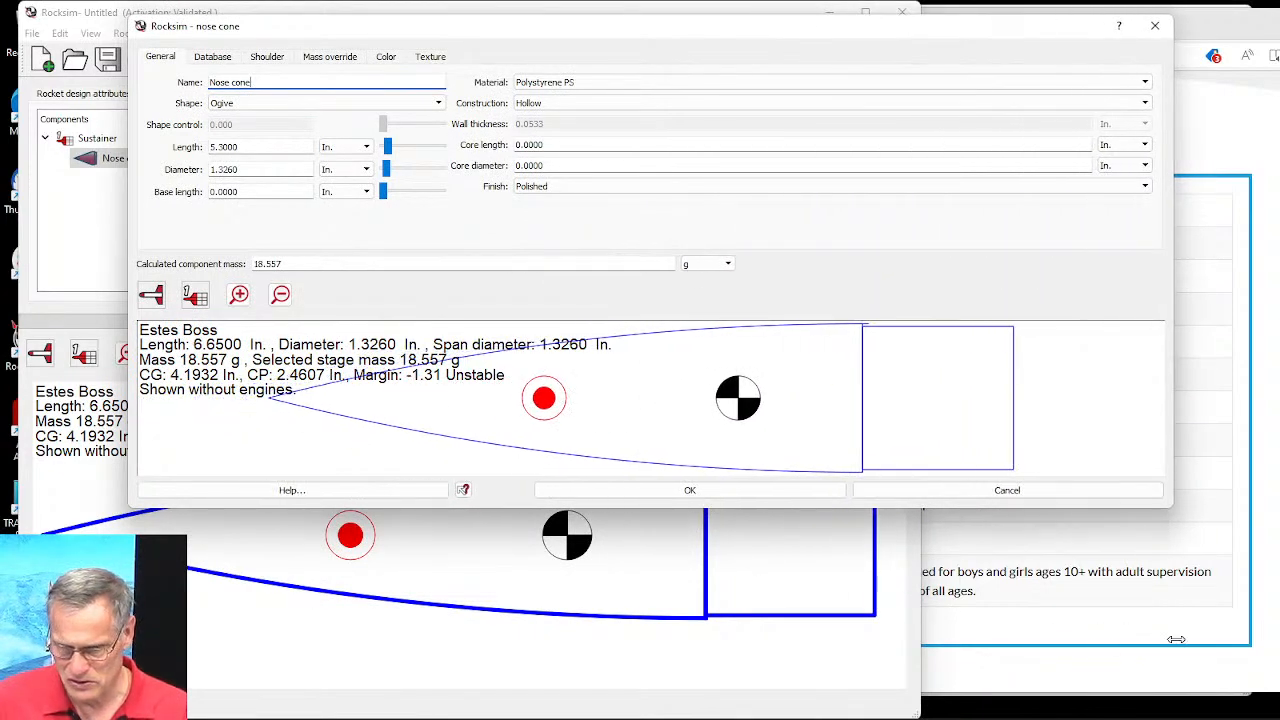
{"action": "left_click_drag", "start_coordinate": [1160, 510], "coordinate": [1170, 656]}
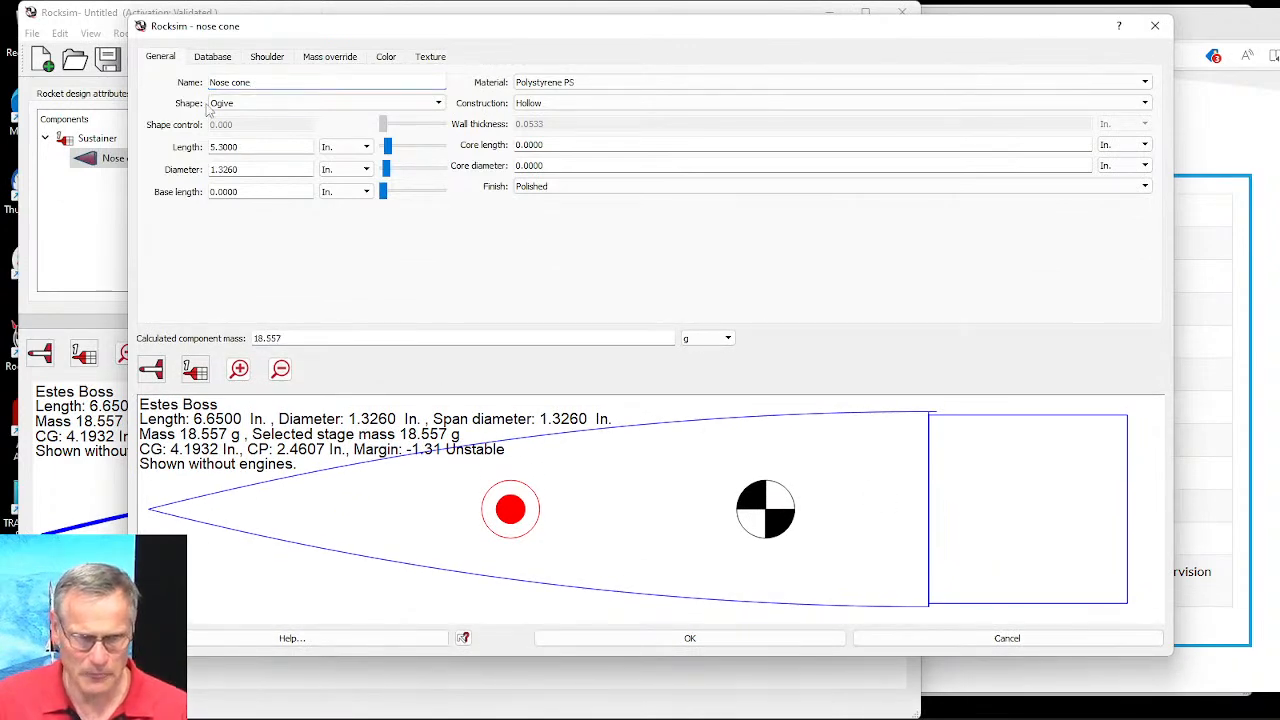
{"action": "left_click", "coordinate": [777, 644]}
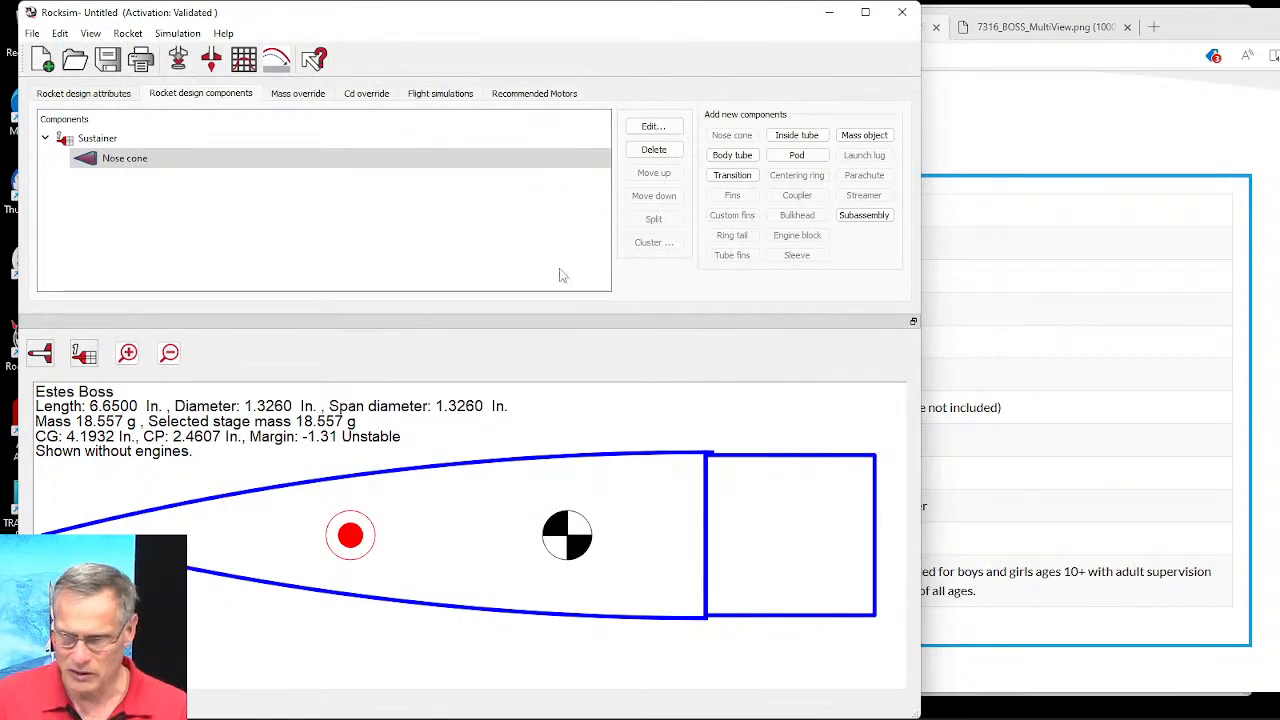
Step: Check the B.O.S.S. multi-view image, and back in RockSim add a body tube using Apogee part 10131 from the database
{"action": "left_click", "coordinate": [1019, 30]}
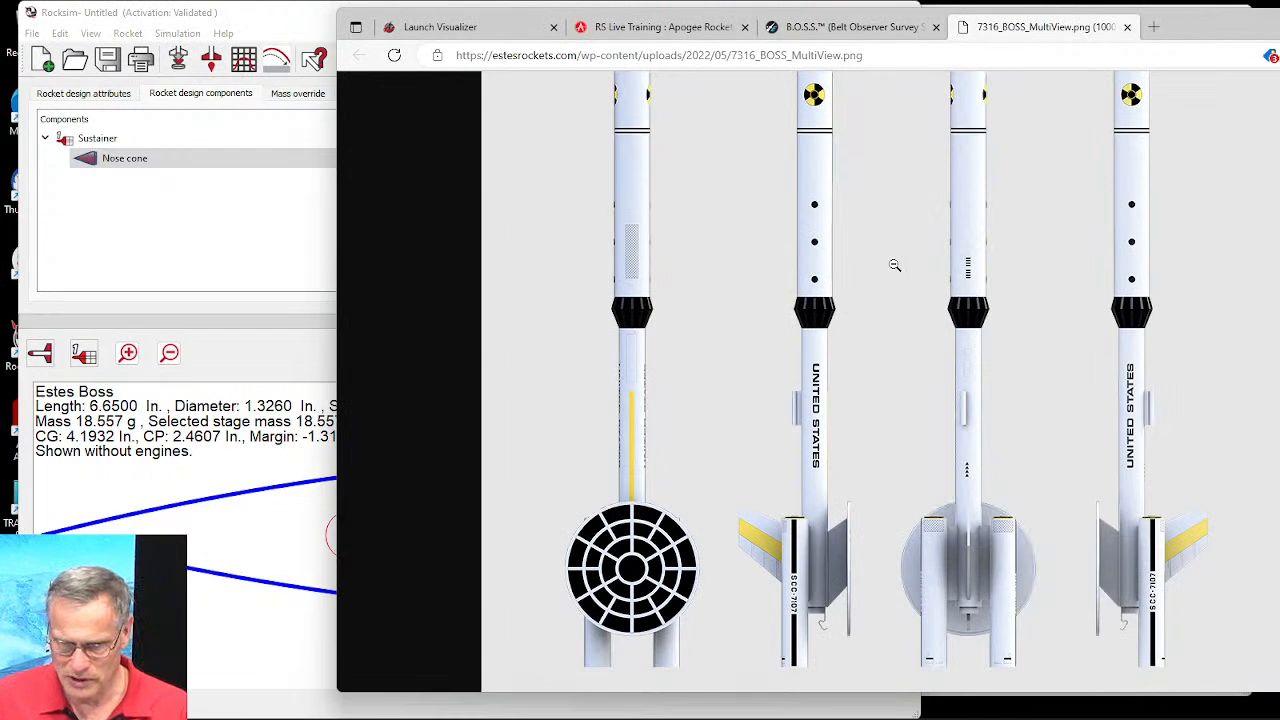
{"action": "left_click", "coordinate": [197, 273]}
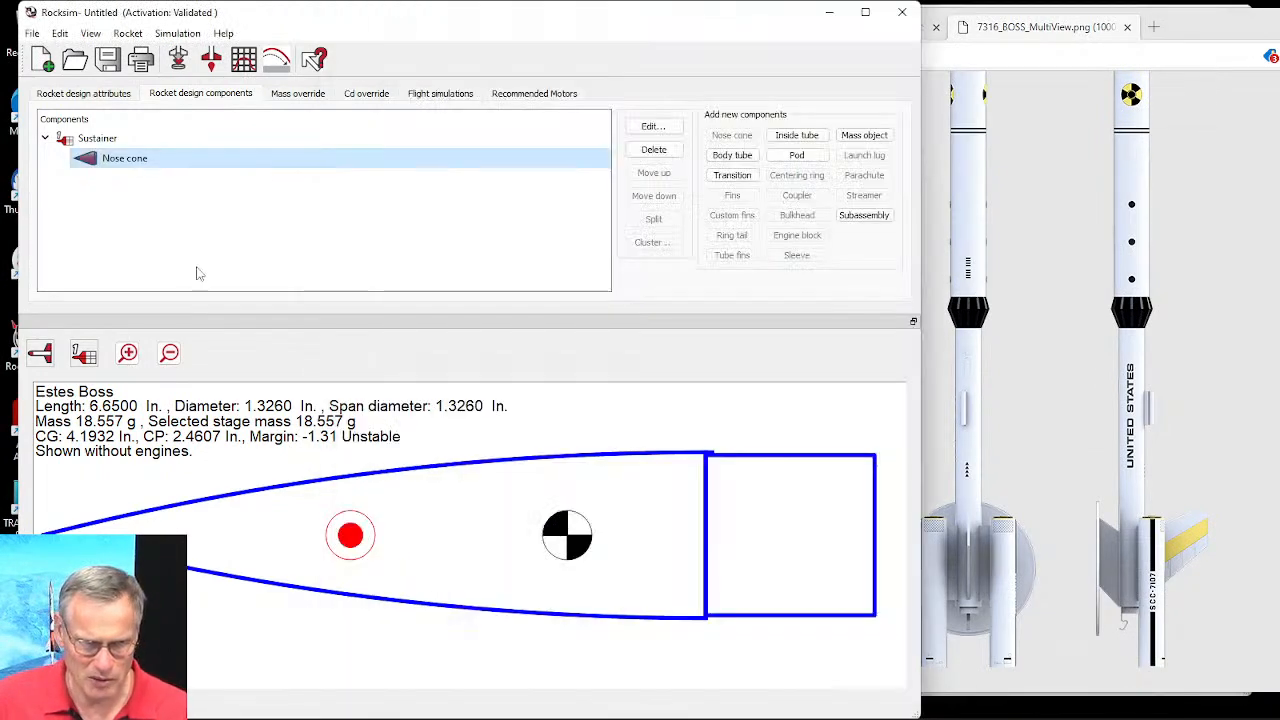
{"action": "left_click", "coordinate": [731, 157]}
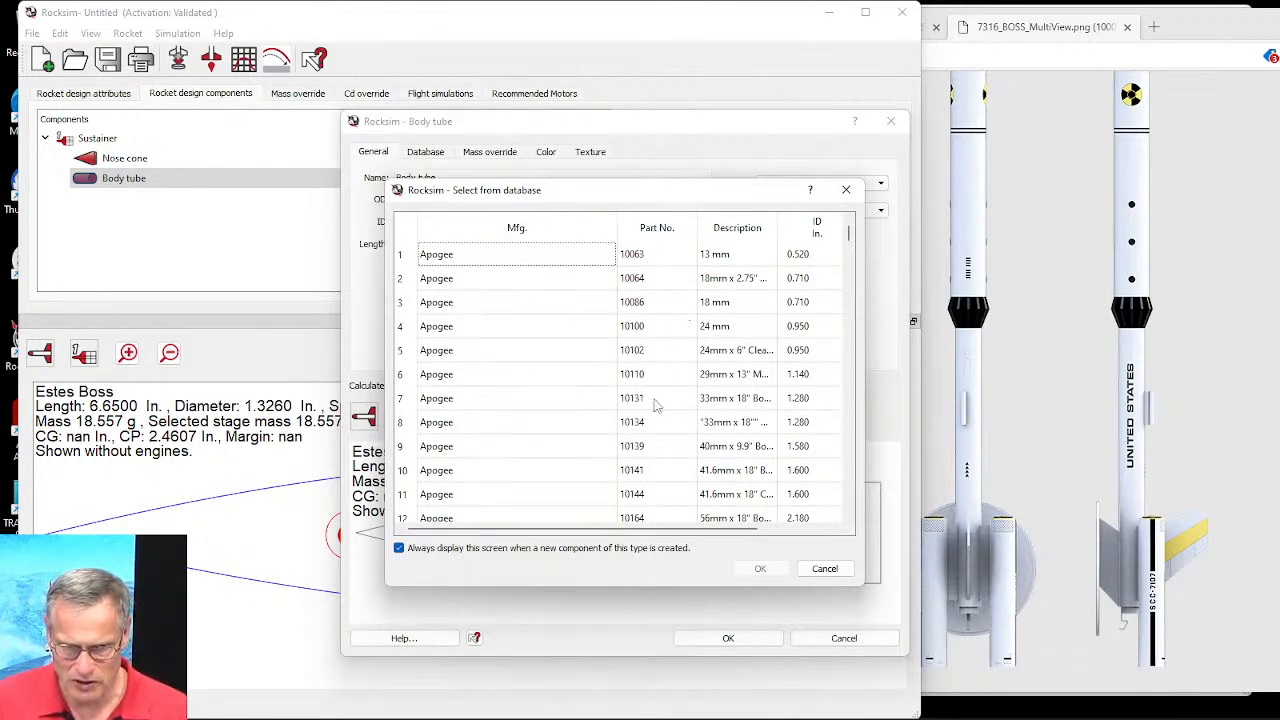
{"action": "left_click", "coordinate": [712, 400]}
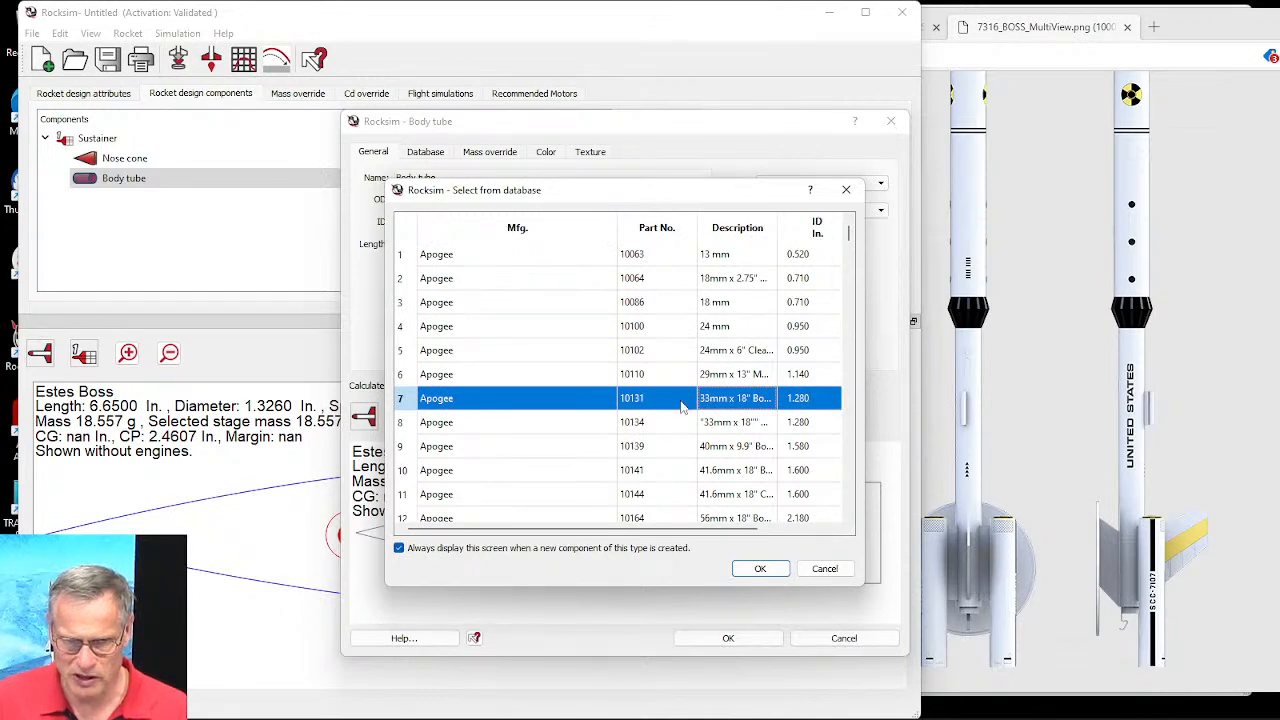
{"action": "left_click", "coordinate": [760, 568]}
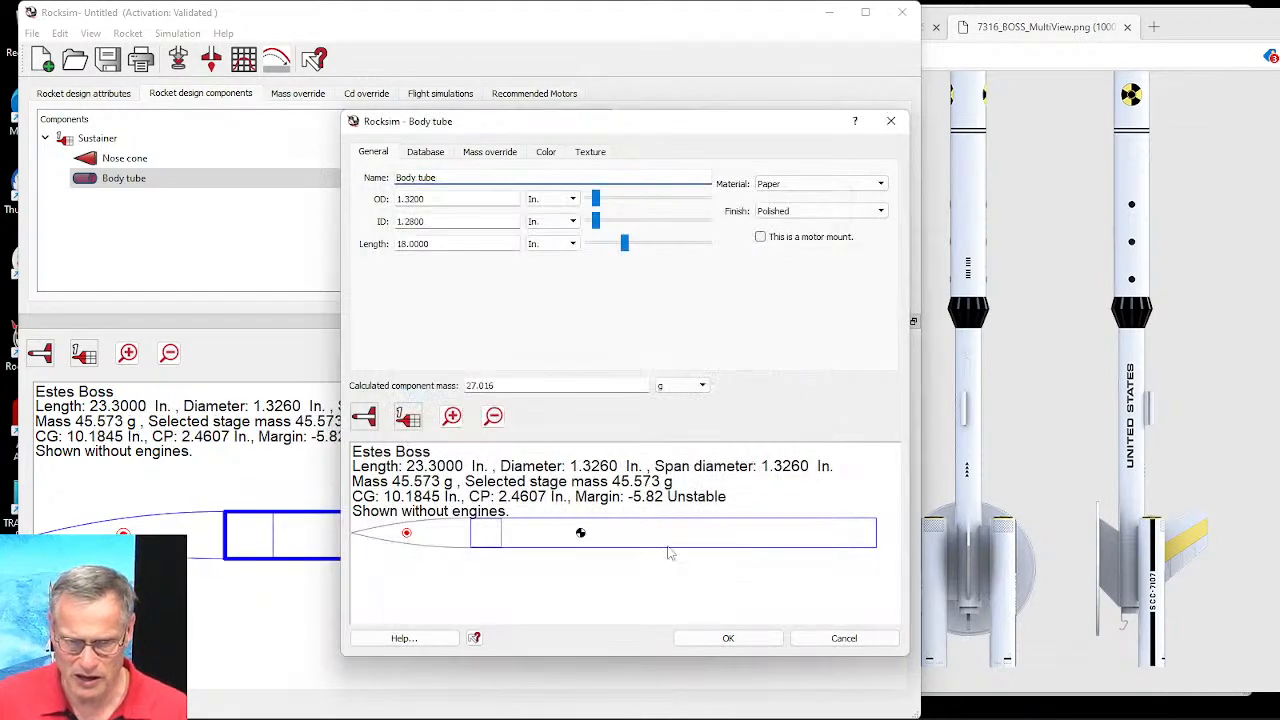
Step: Widen the body tube editor and set the tube's length to 9 in
{"action": "left_click_drag", "start_coordinate": [340, 636], "coordinate": [70, 636]}
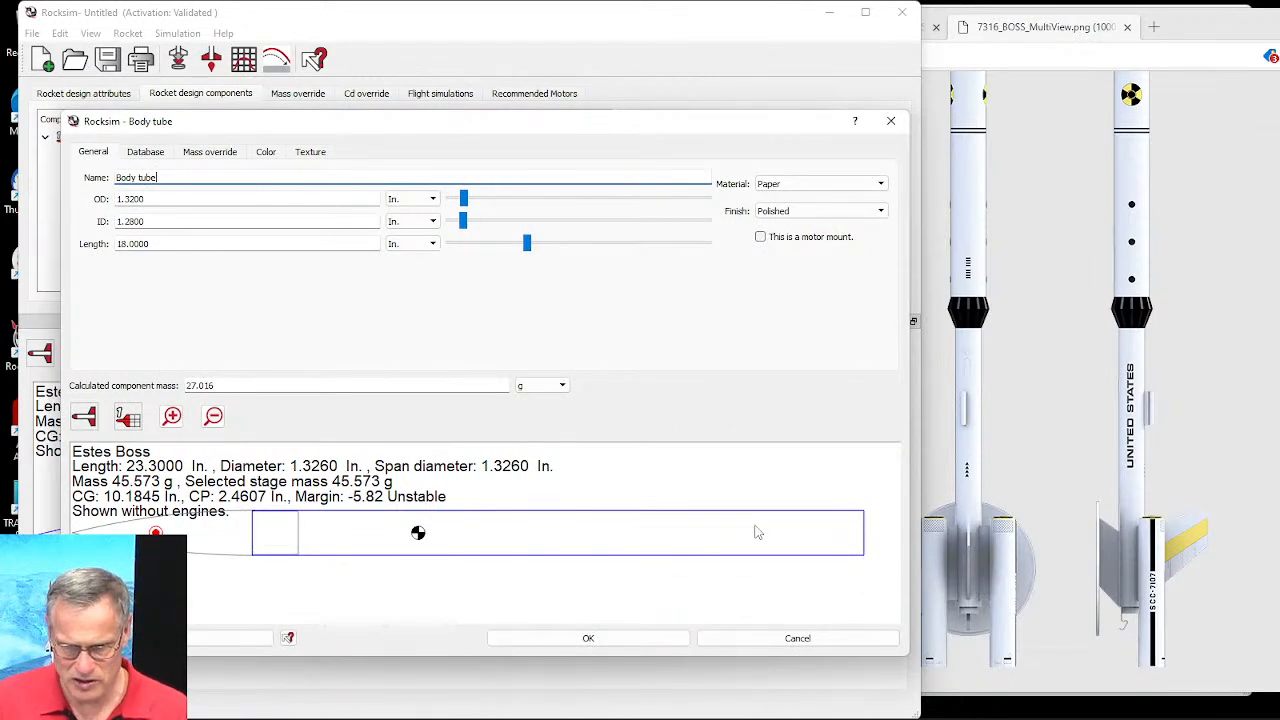
{"action": "left_click_drag", "start_coordinate": [154, 247], "coordinate": [97, 251]}
{"action": "type", "text": "9"}
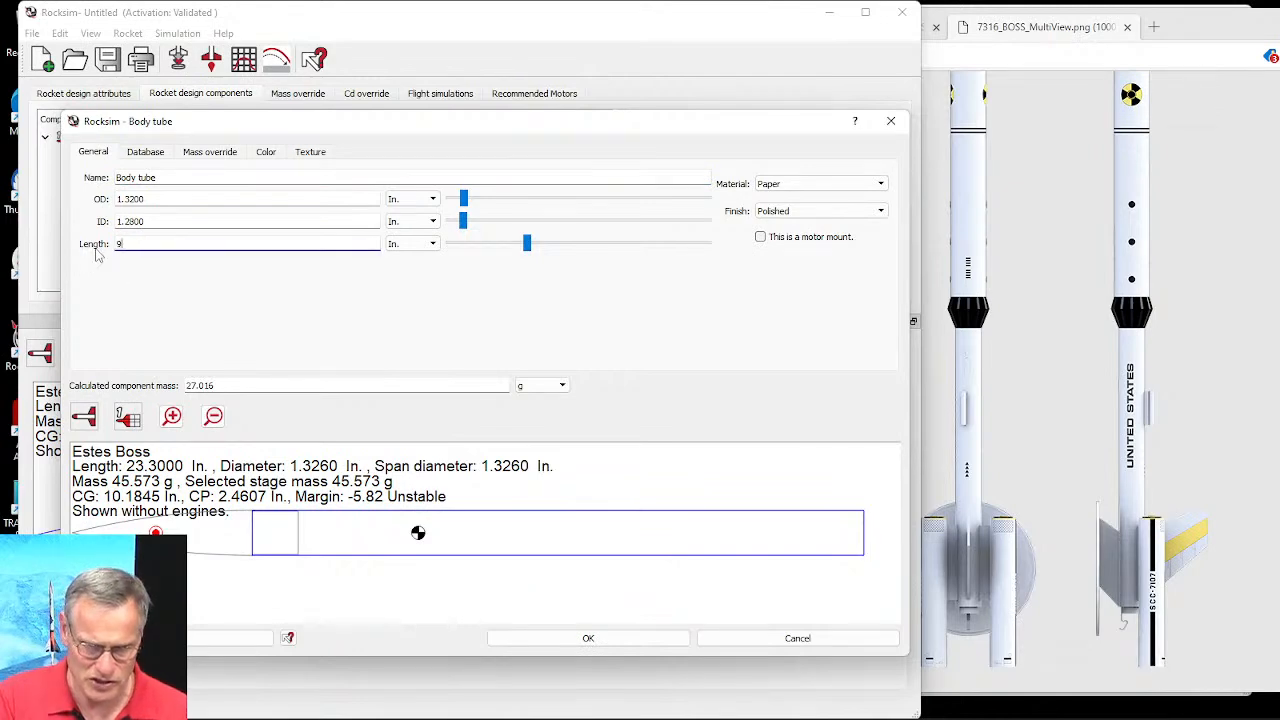
{"action": "key", "text": "Tab"}
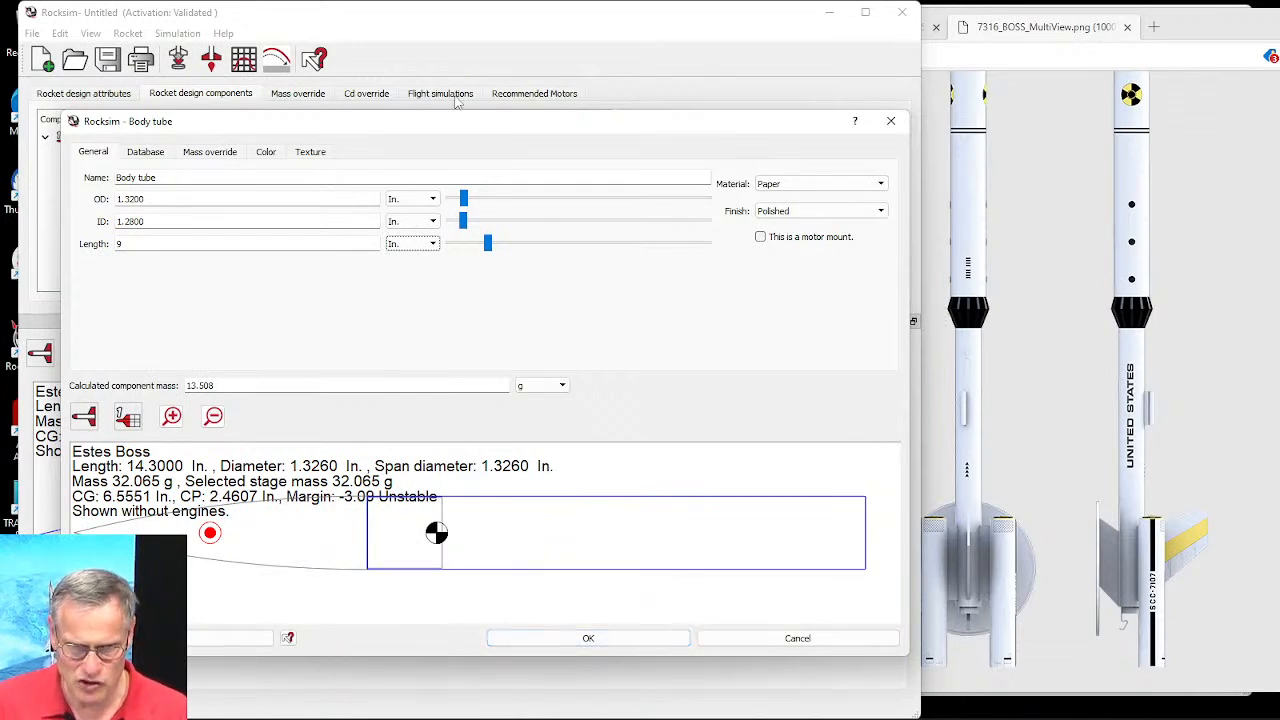
Step: Set the body tube's 2D color to green #00ff7f and its diffuse color to white #ffffff, and accept the tube
{"action": "left_click", "coordinate": [272, 154]}
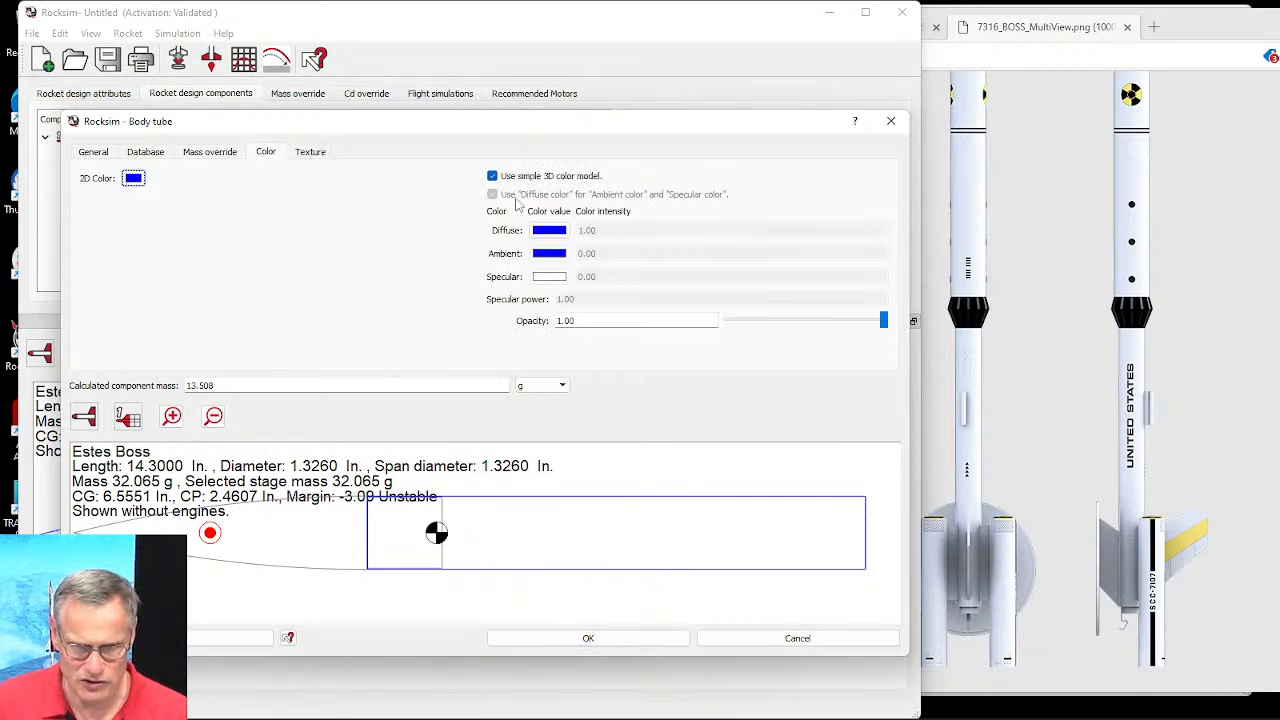
{"action": "left_click", "coordinate": [133, 178]}
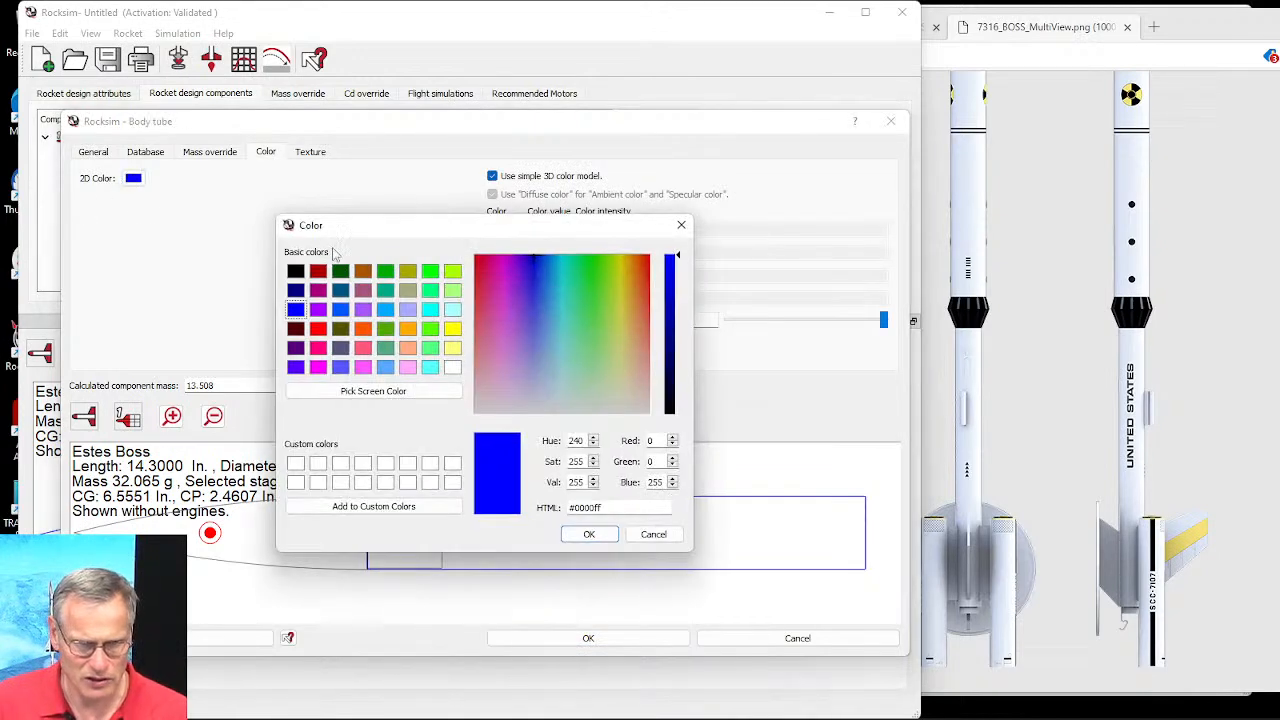
{"action": "left_click", "coordinate": [432, 292]}
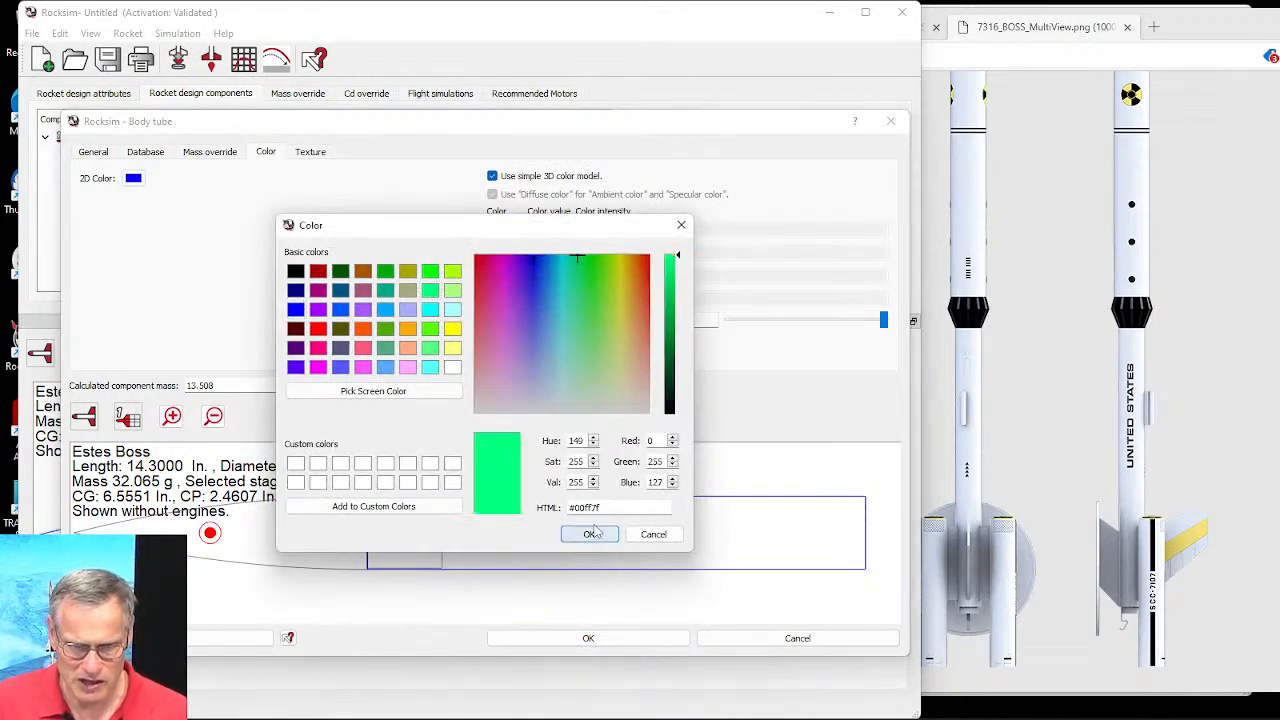
{"action": "left_click", "coordinate": [589, 534]}
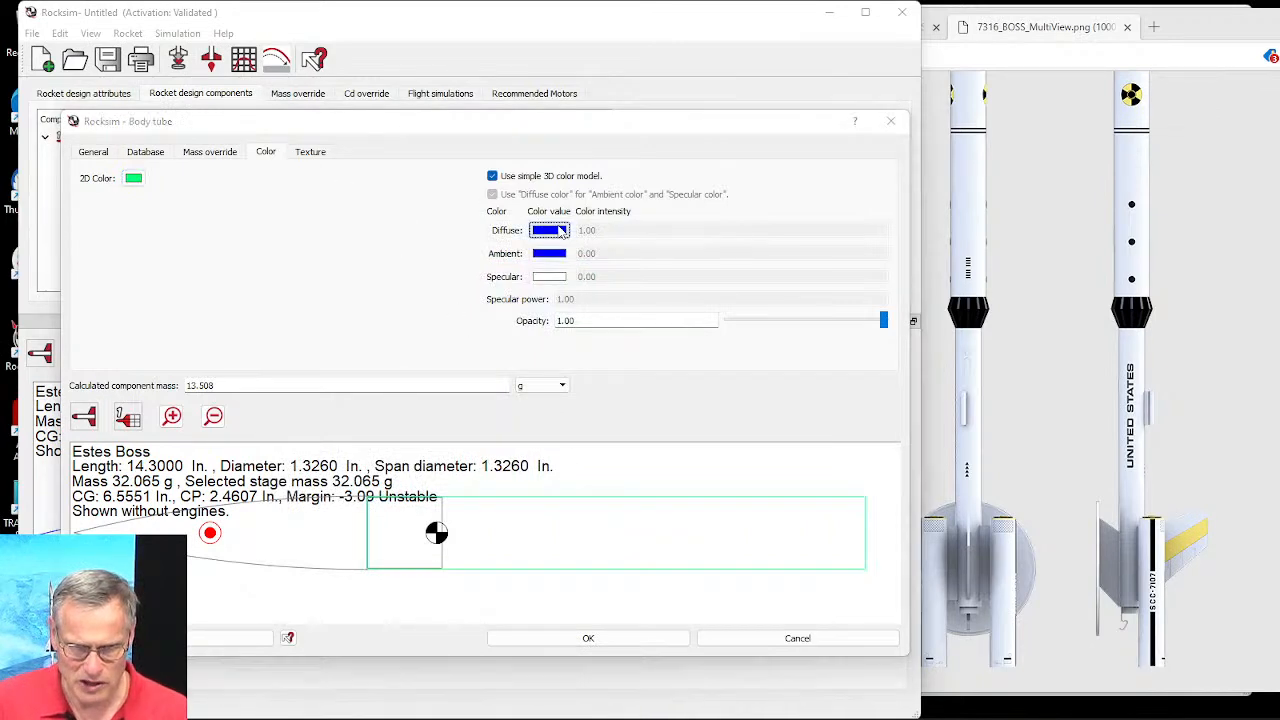
{"action": "left_click", "coordinate": [549, 230]}
{"action": "left_click", "coordinate": [453, 367]}
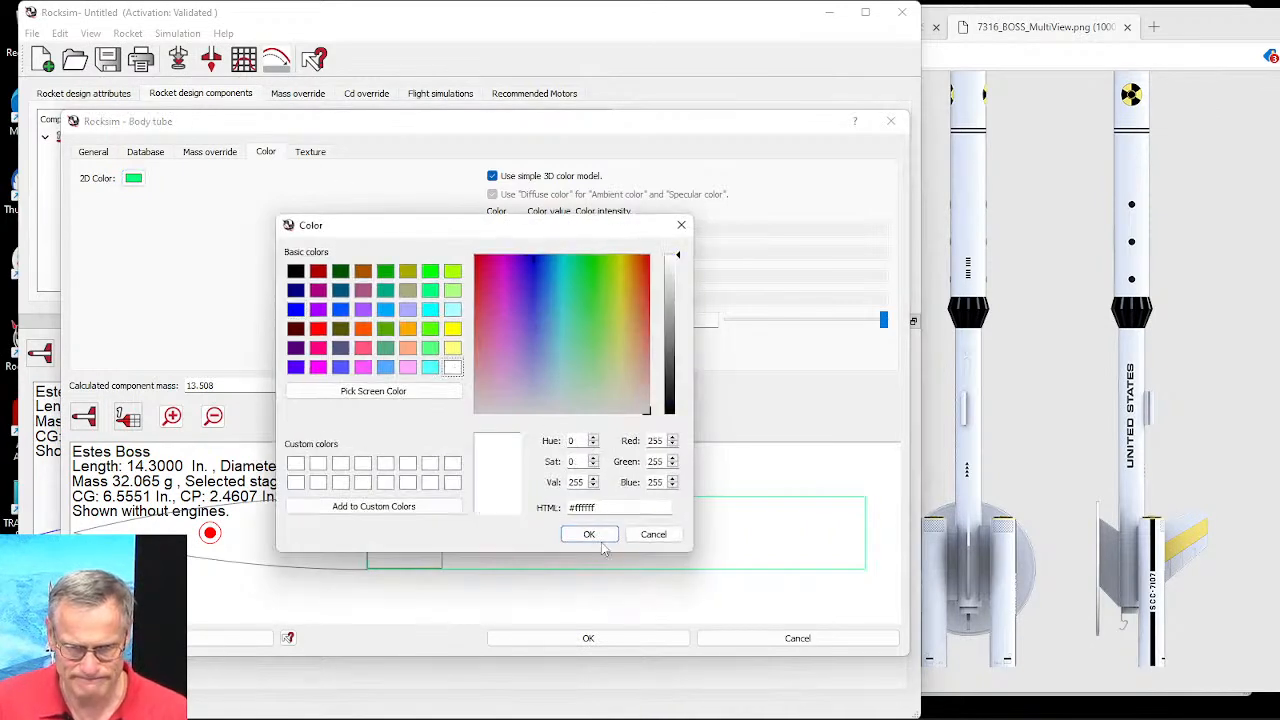
{"action": "left_click", "coordinate": [598, 540]}
{"action": "left_click", "coordinate": [588, 638]}
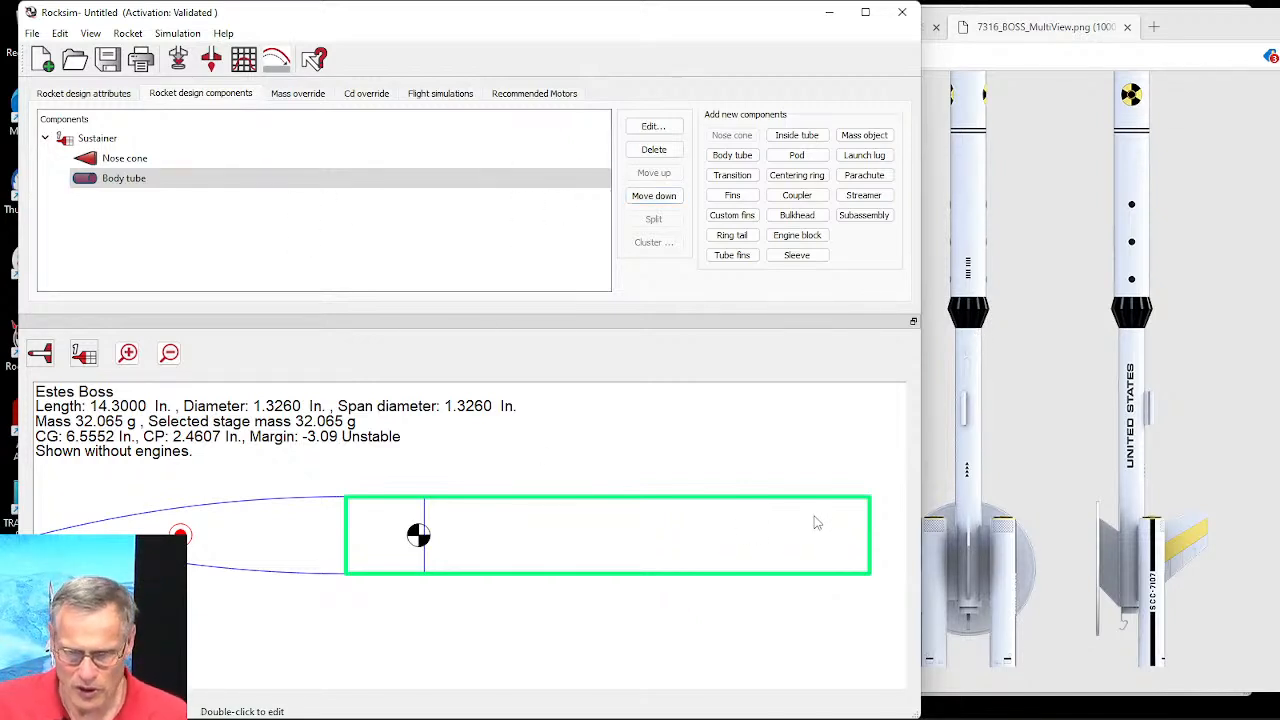
Step: Add a transition behind the body tube without a database part, enlarge its editor, and set its length to 0.5 in
{"action": "left_click", "coordinate": [155, 186]}
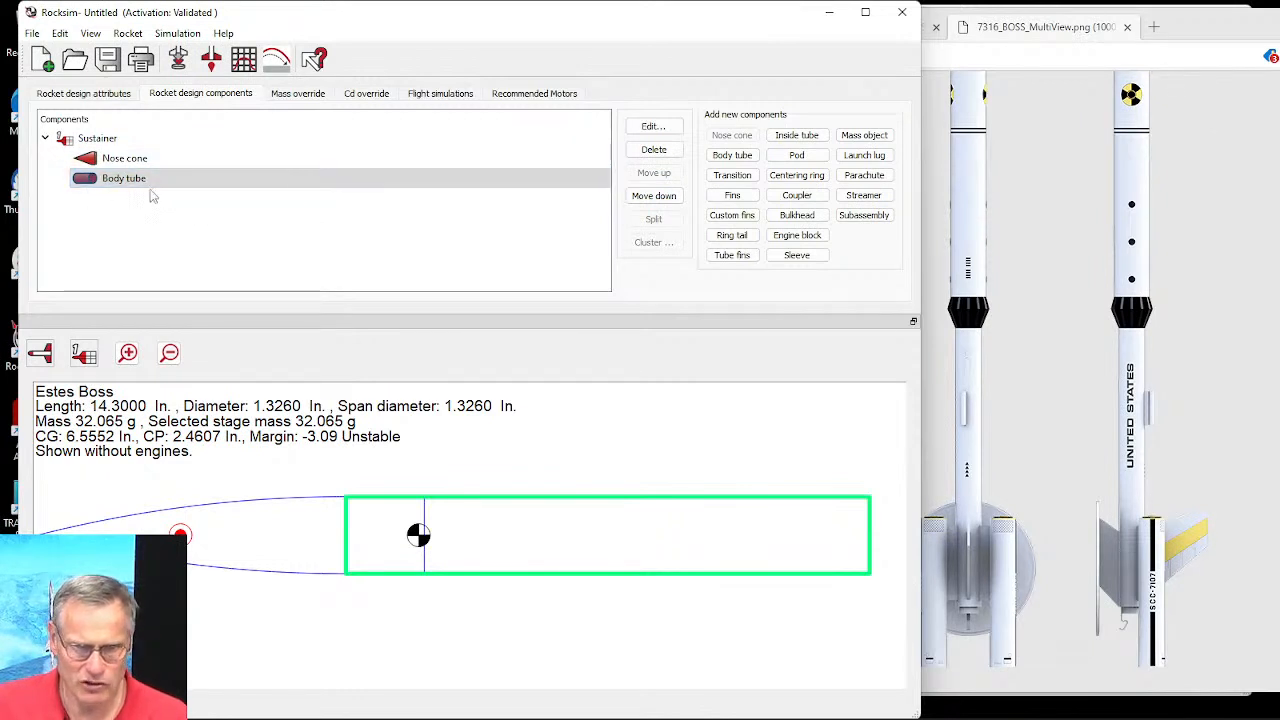
{"action": "left_click", "coordinate": [755, 179]}
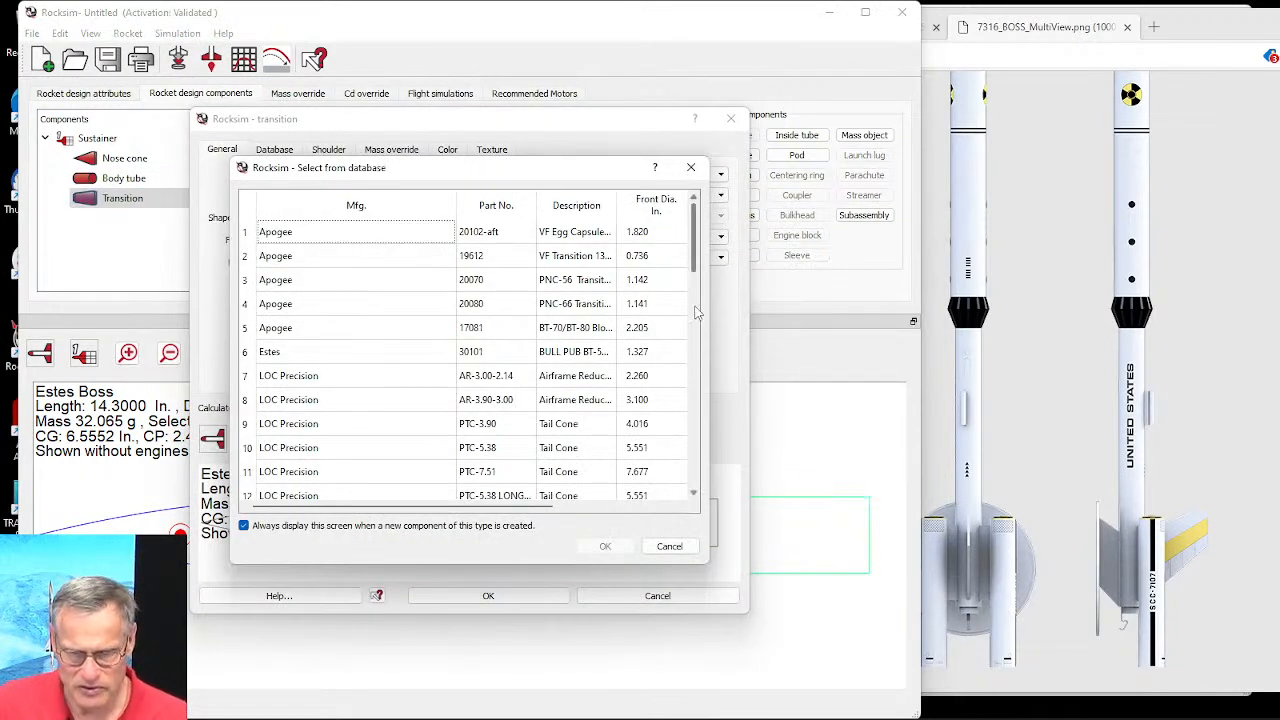
{"action": "left_click", "coordinate": [691, 168]}
{"action": "left_click_drag", "start_coordinate": [565, 128], "coordinate": [480, 65]}
{"action": "left_click_drag", "start_coordinate": [662, 547], "coordinate": [1034, 668]}
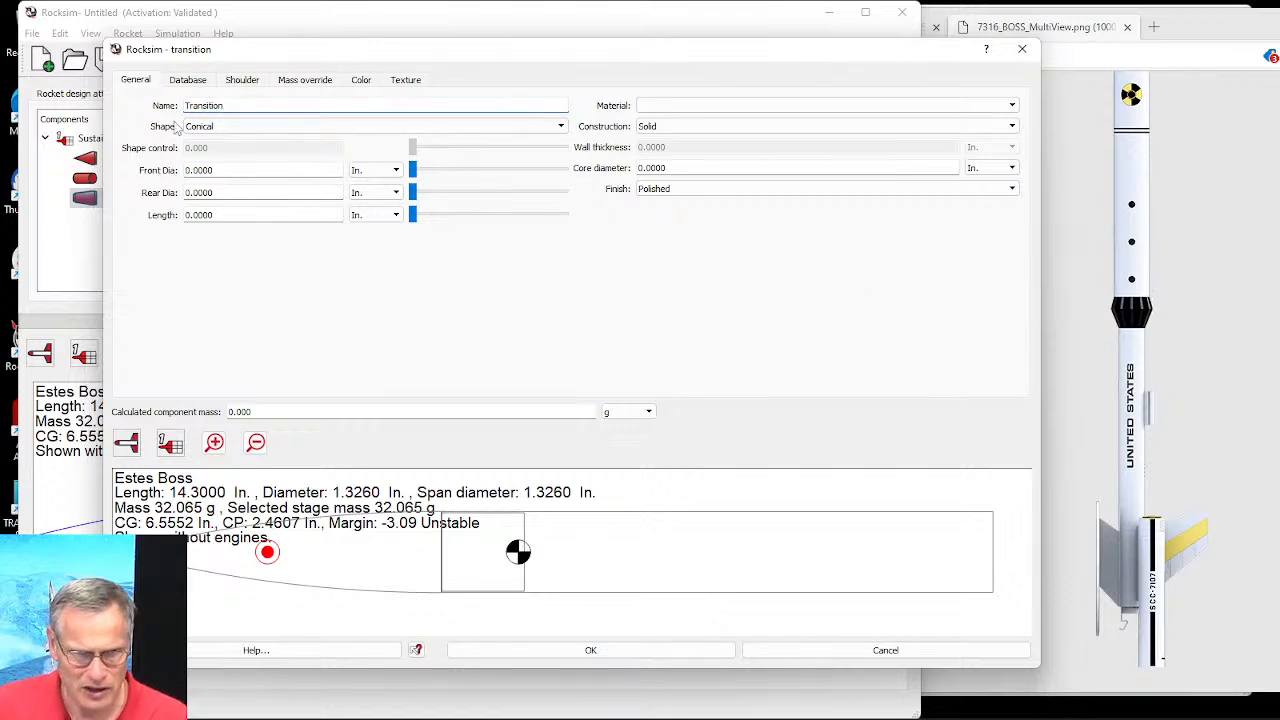
{"action": "left_click", "coordinate": [216, 214]}
{"action": "type", "text": ".5"}
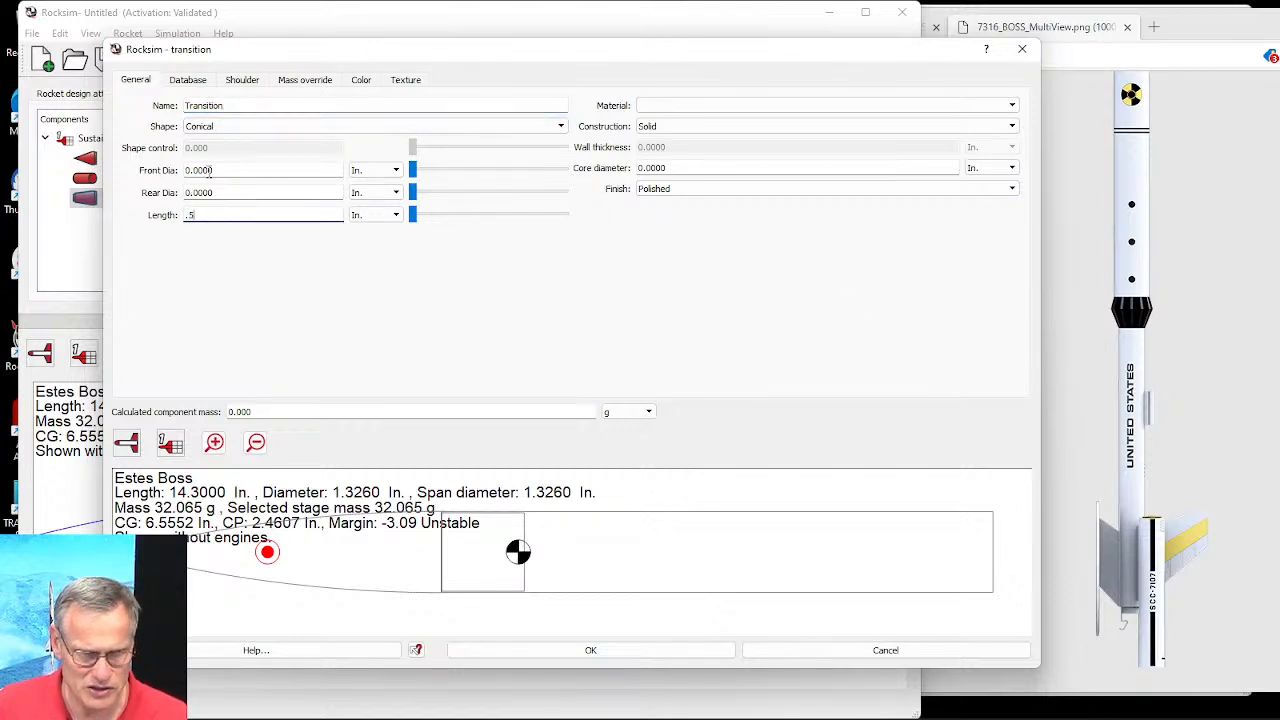
{"action": "left_click", "coordinate": [209, 170]}
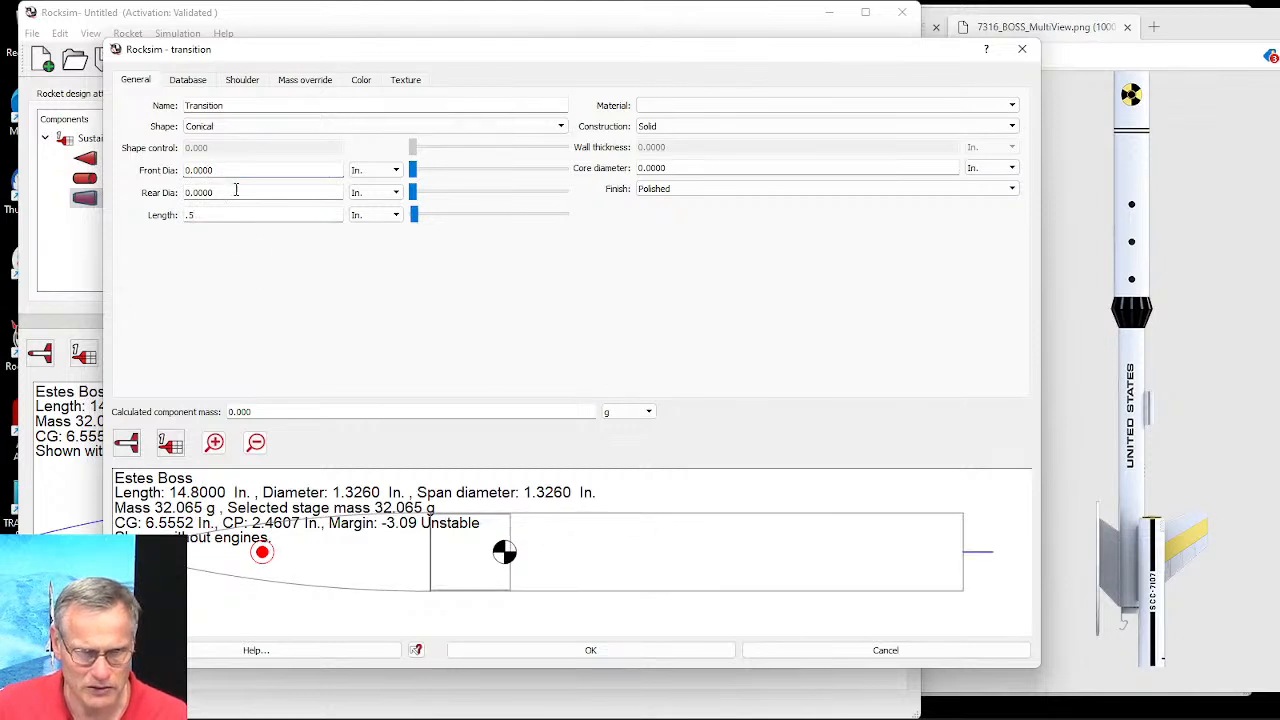
Step: Match the transition's front shoulder to the 33 mm body tube, Apogee part 10131
{"action": "left_click", "coordinate": [241, 80]}
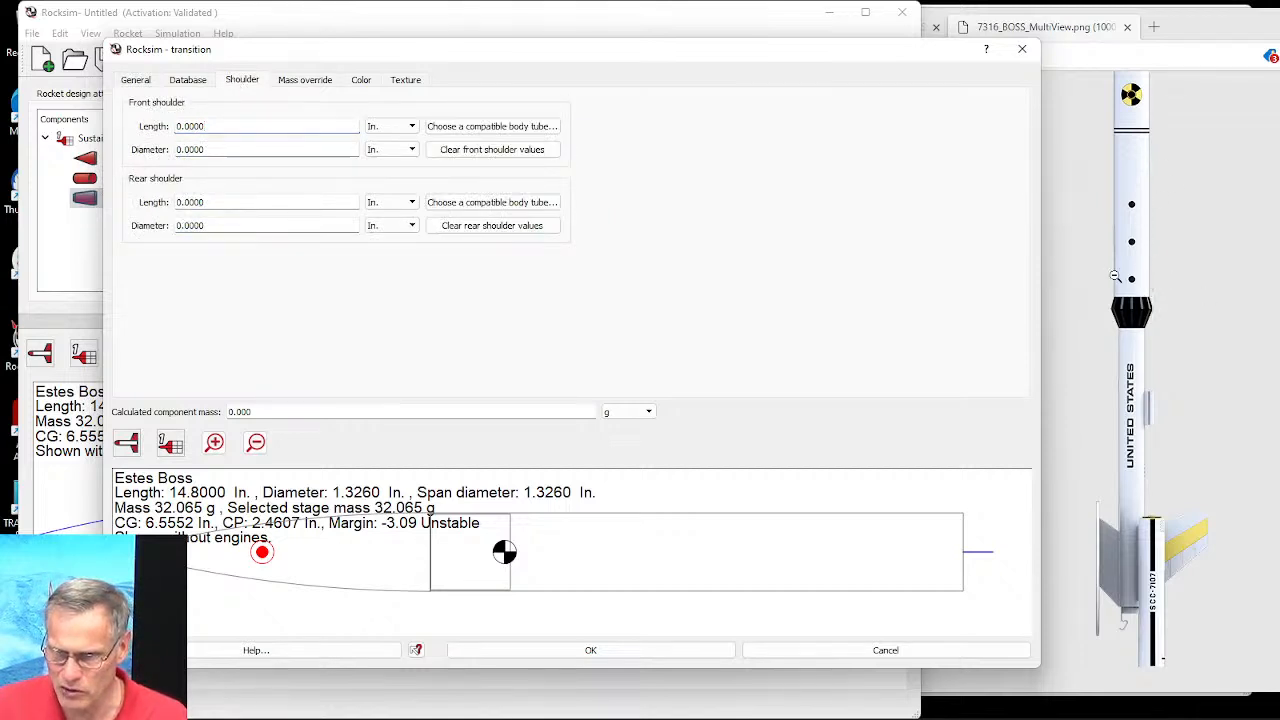
{"action": "left_click", "coordinate": [493, 128]}
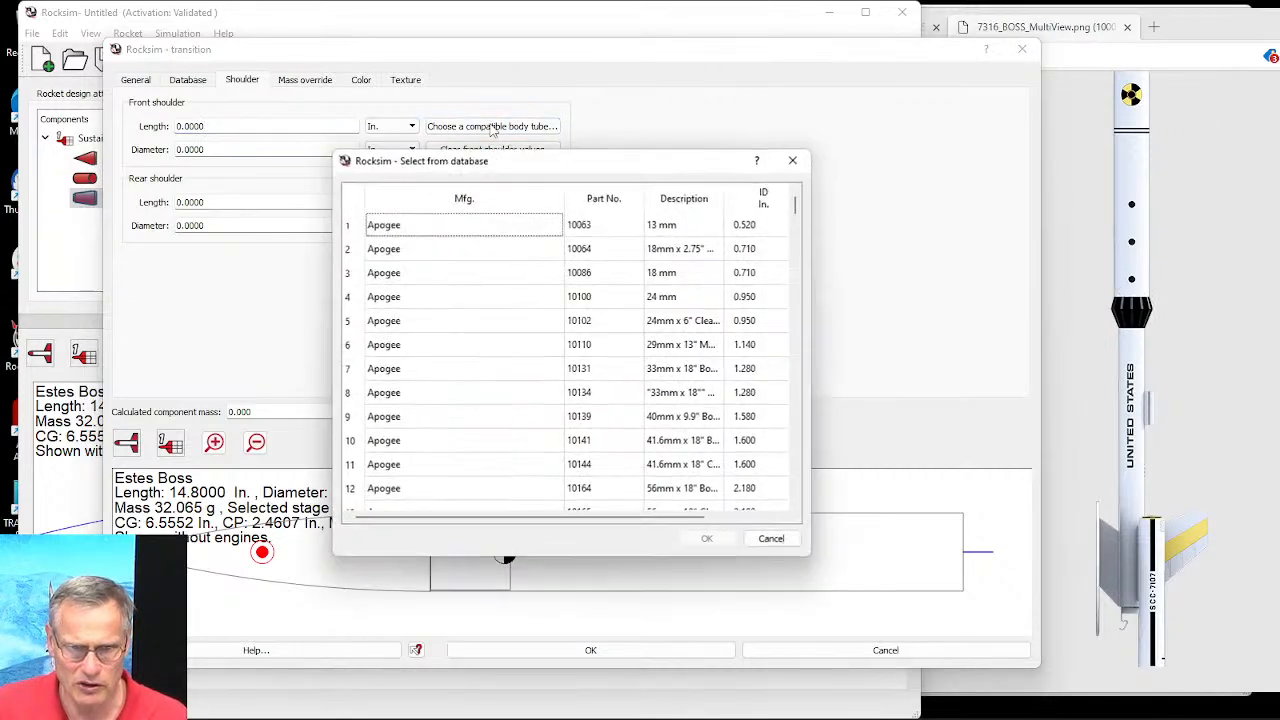
{"action": "left_click", "coordinate": [662, 372]}
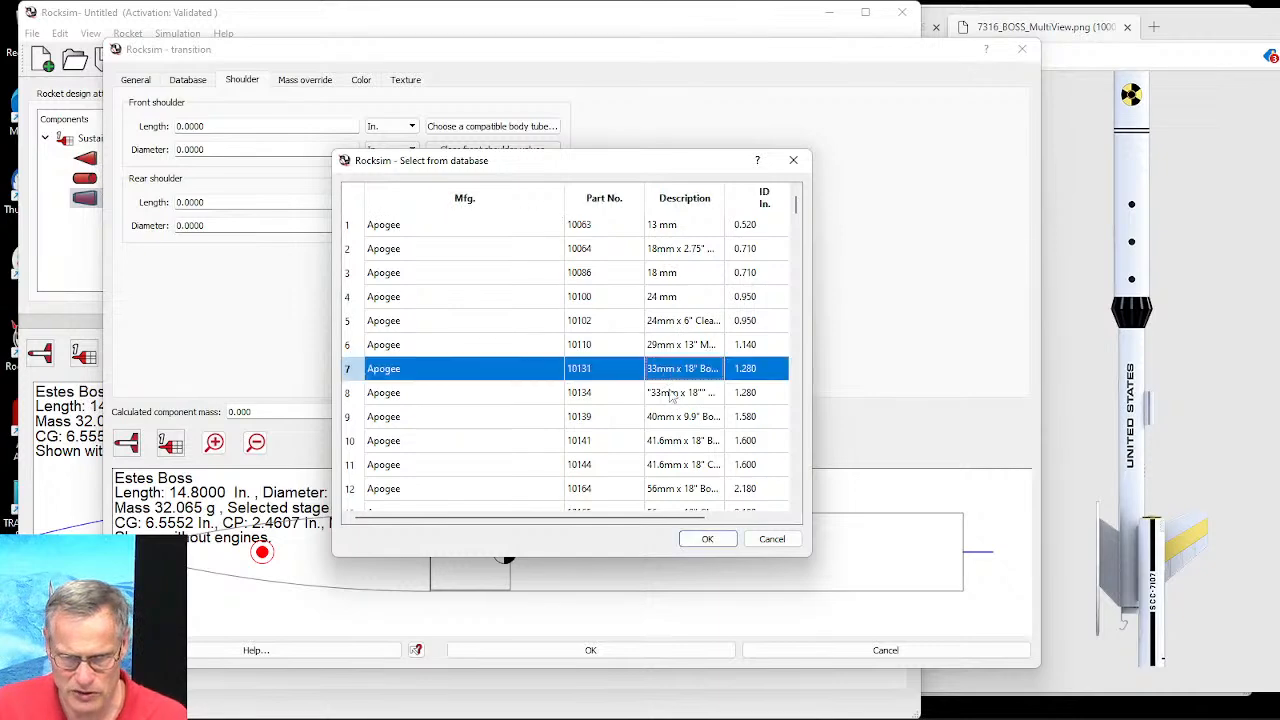
{"action": "left_click", "coordinate": [707, 539]}
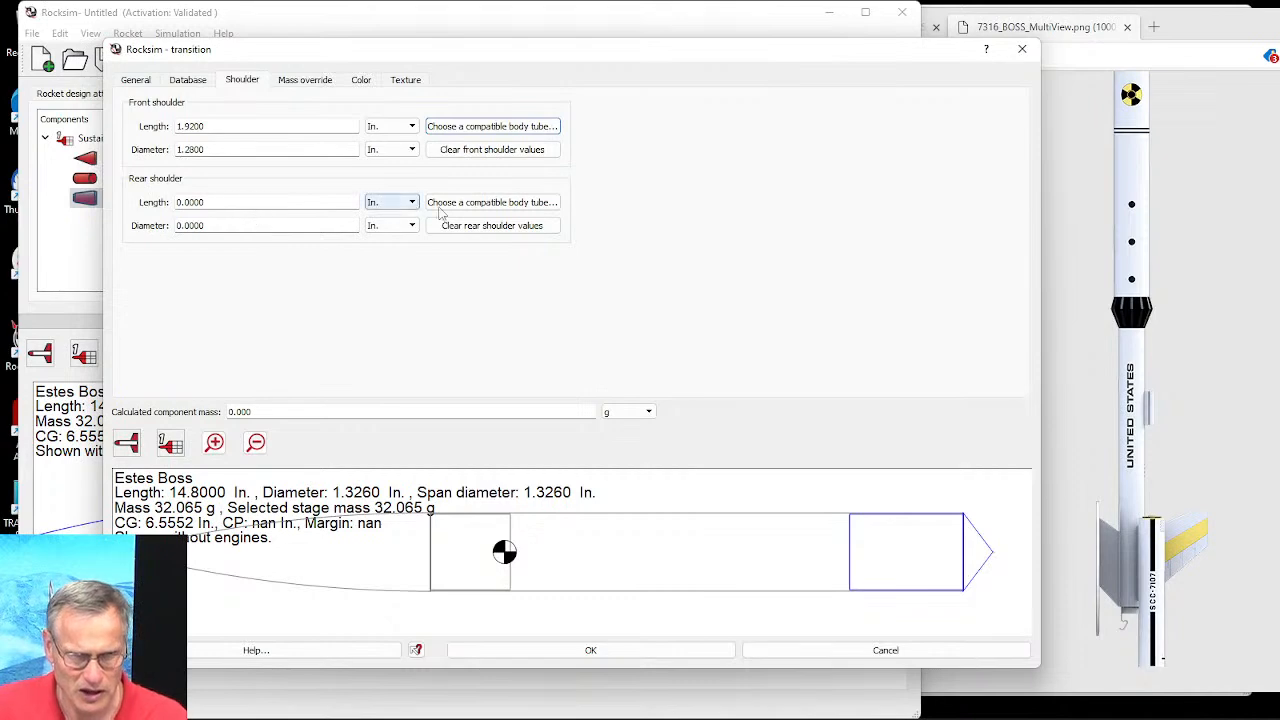
Step: Match the transition's rear shoulder to the 41.6 mm body tube, Apogee part 10144
{"action": "left_click", "coordinate": [480, 203]}
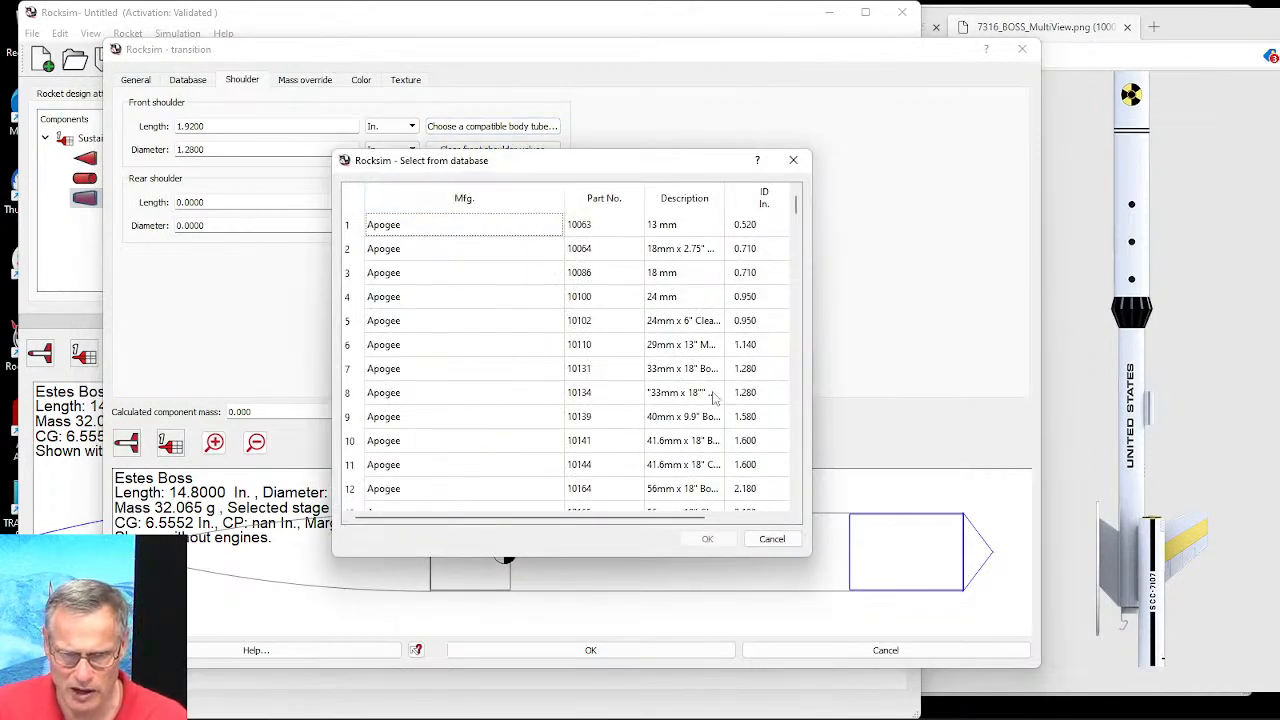
{"action": "left_click", "coordinate": [640, 466]}
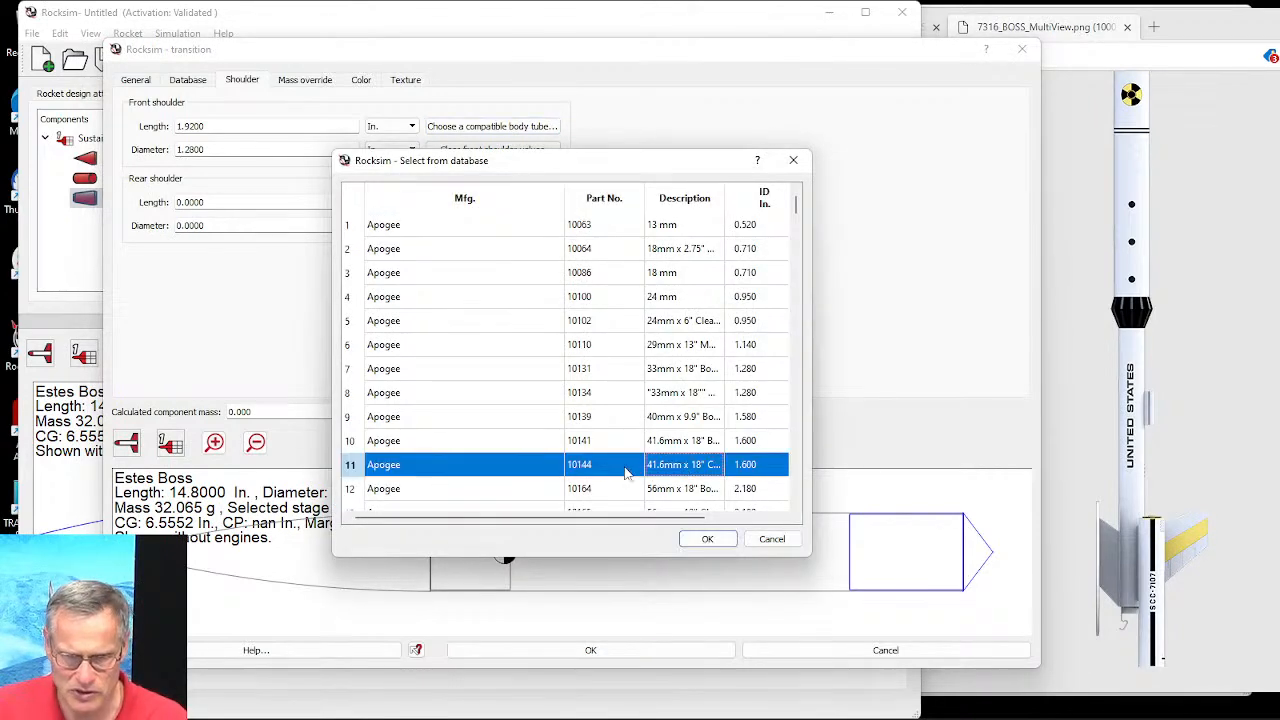
{"action": "left_click", "coordinate": [707, 539]}
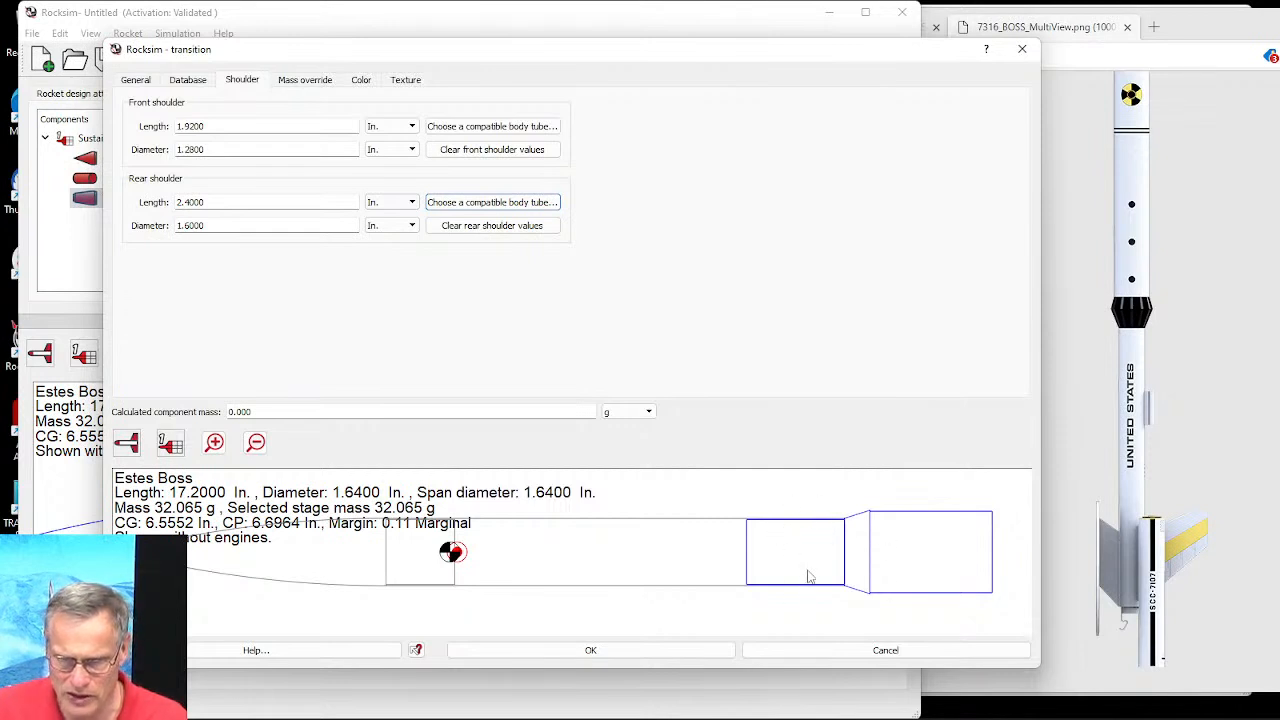
Step: Set the front shoulder's length to 1 in., clear the rear shoulder values, and try to accept the transition
{"action": "left_click_drag", "start_coordinate": [208, 127], "coordinate": [188, 129]}
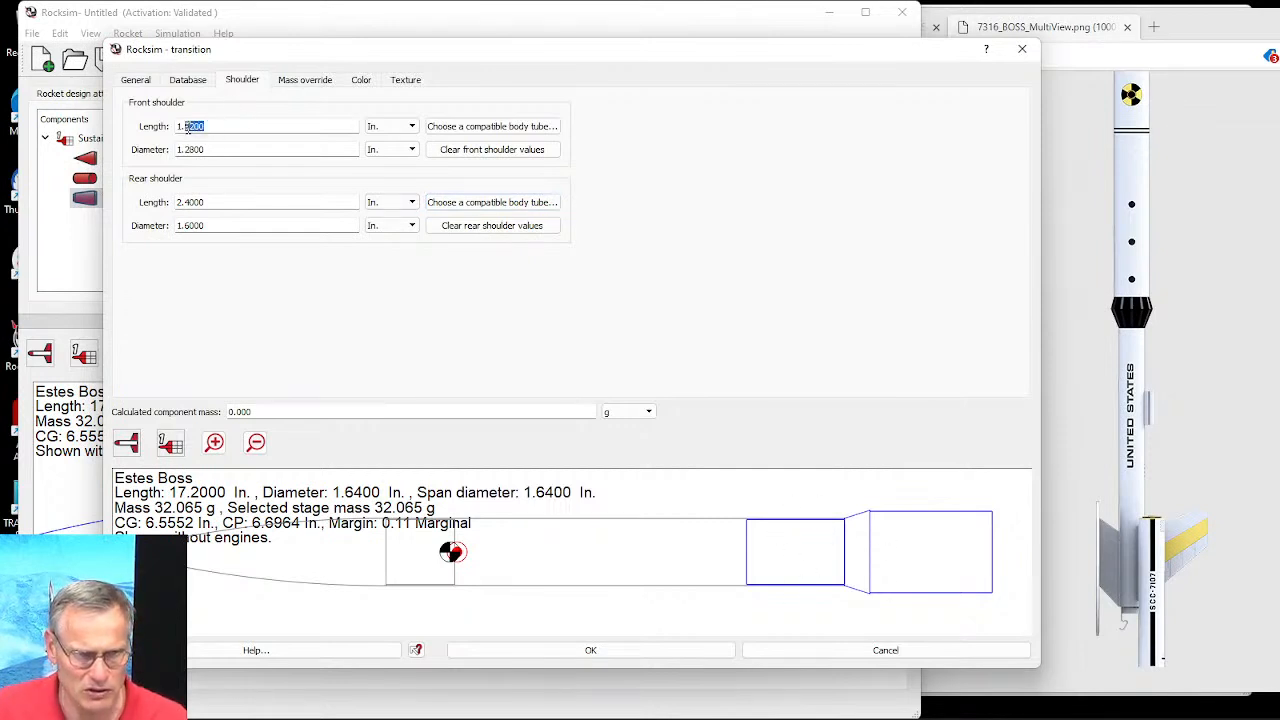
{"action": "type", "text": "1"}
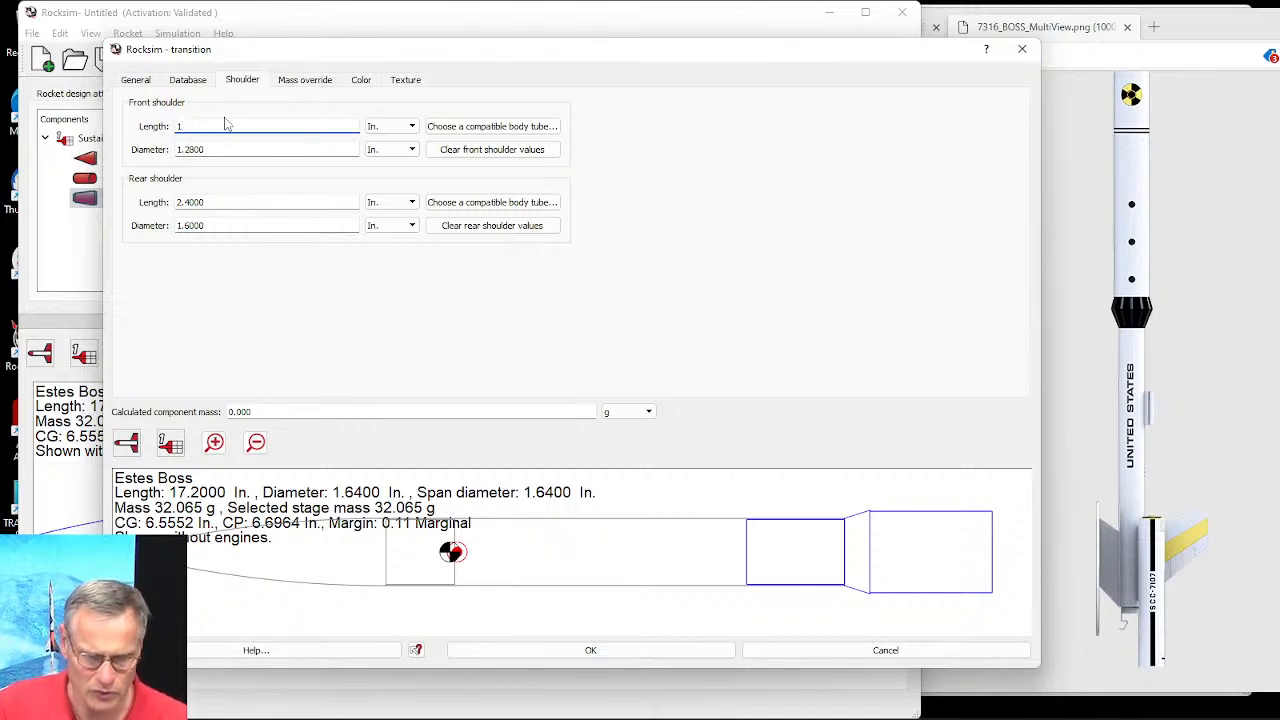
{"action": "key", "text": "Tab"}
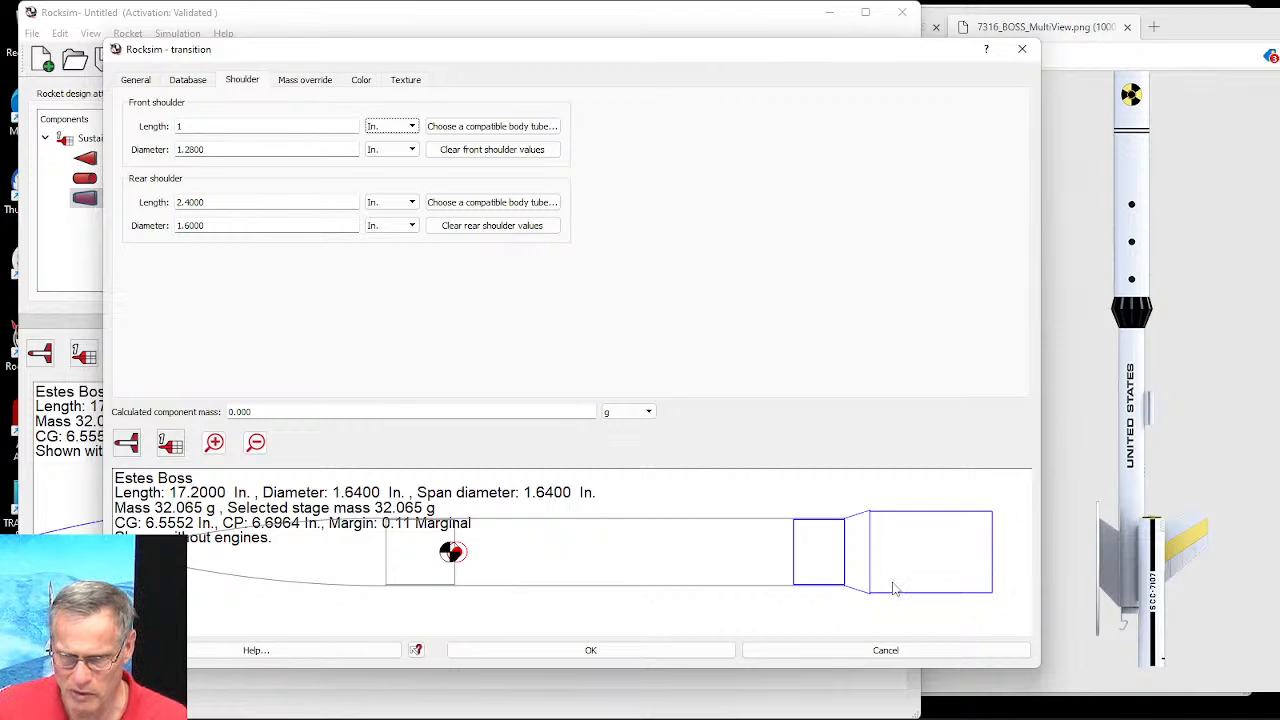
{"action": "left_click", "coordinate": [463, 226]}
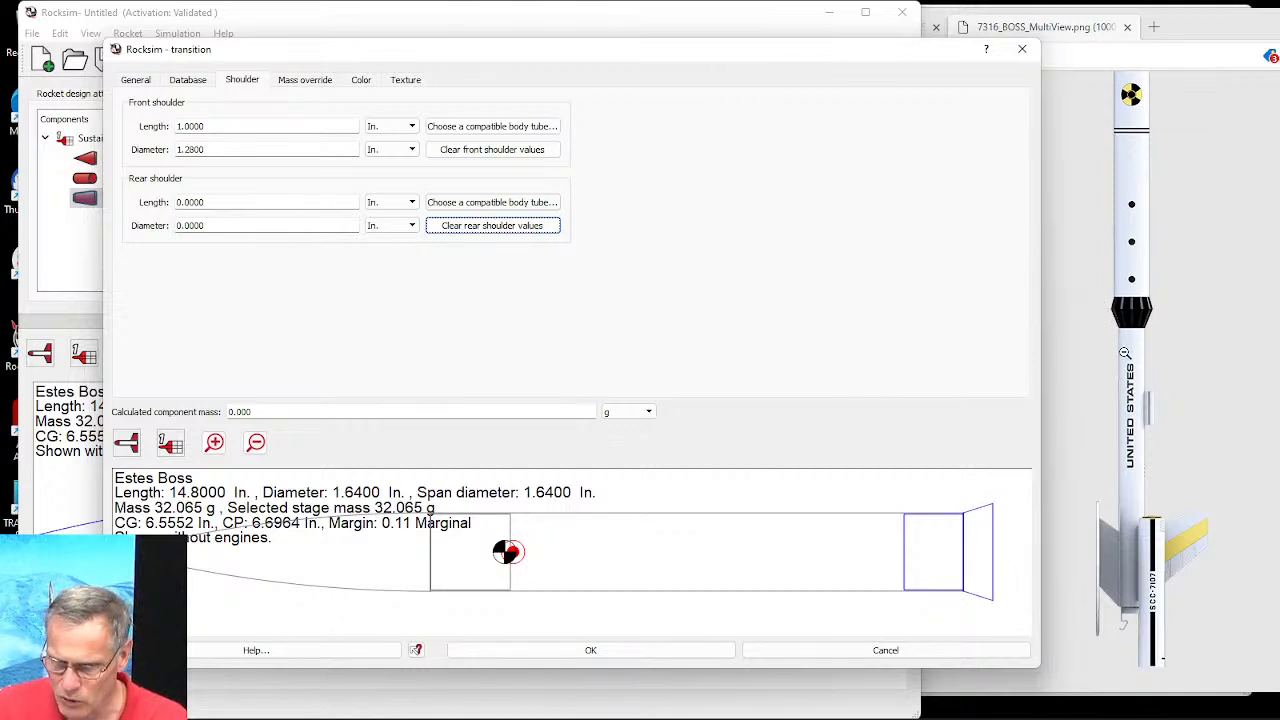
{"action": "left_click", "coordinate": [545, 655]}
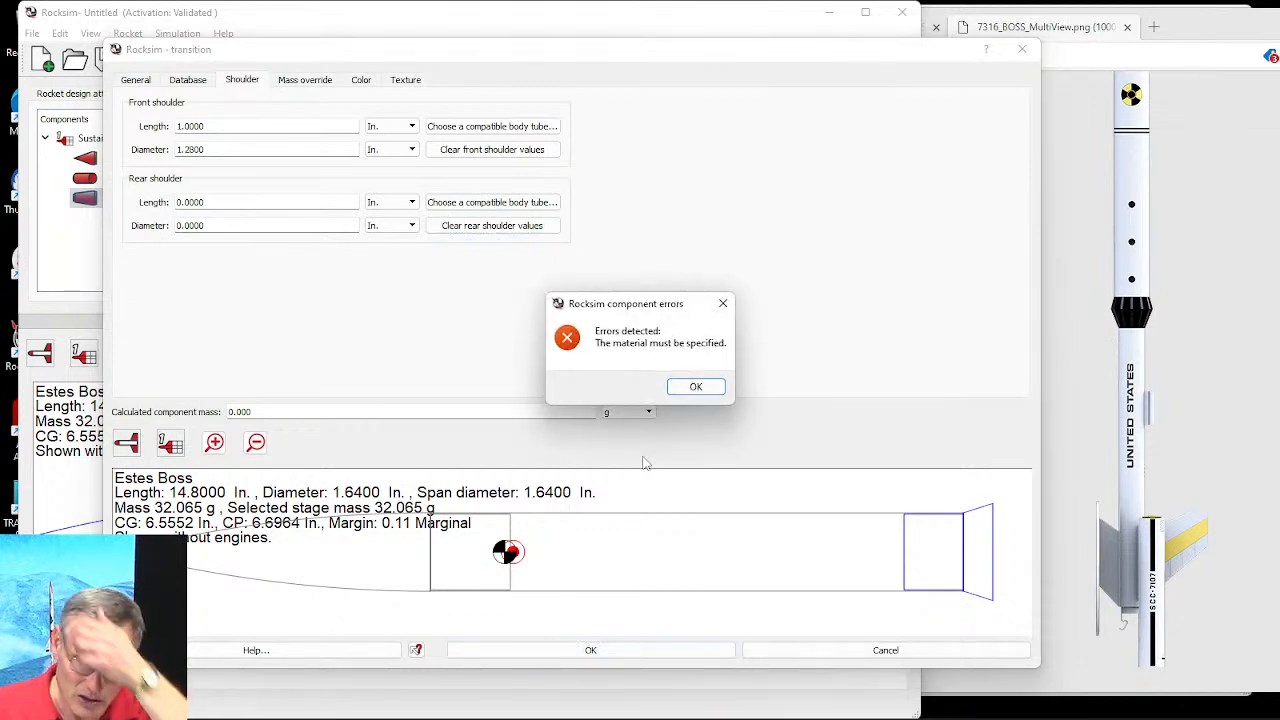
{"action": "left_click", "coordinate": [696, 386]}
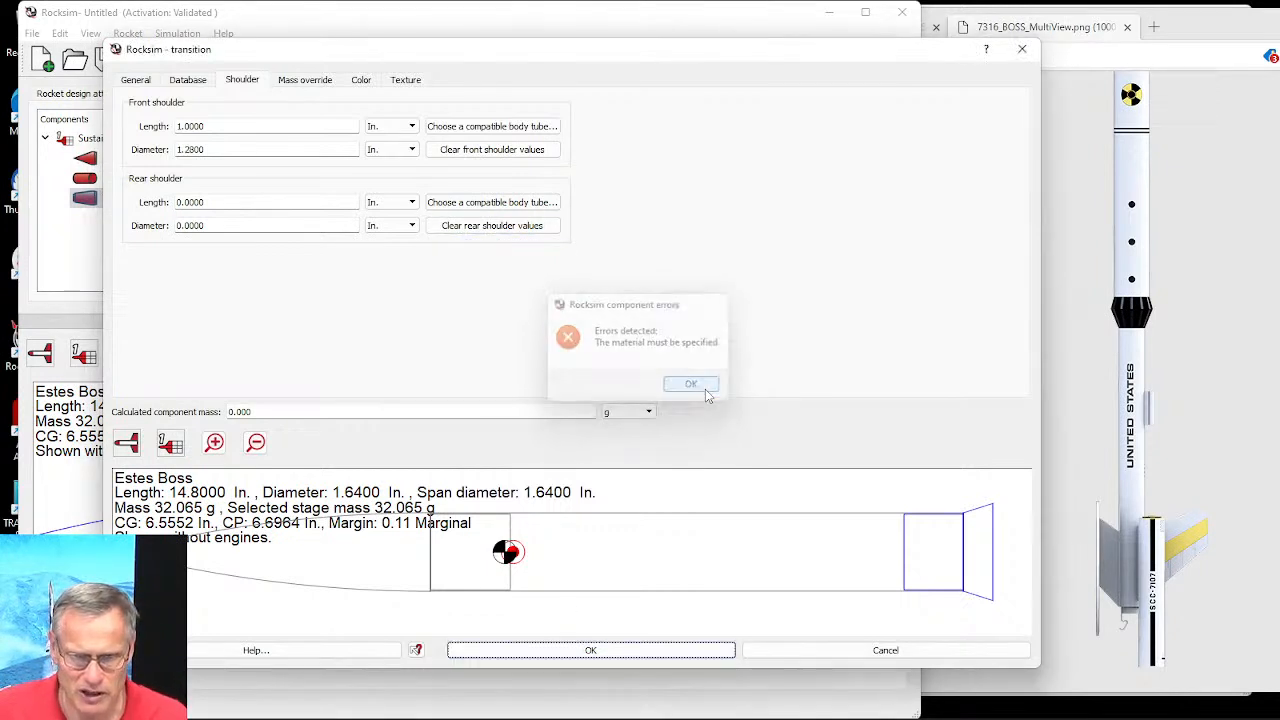
Step: Set the transition's material to Polystyrene PS in its general properties
{"action": "left_click", "coordinate": [135, 81]}
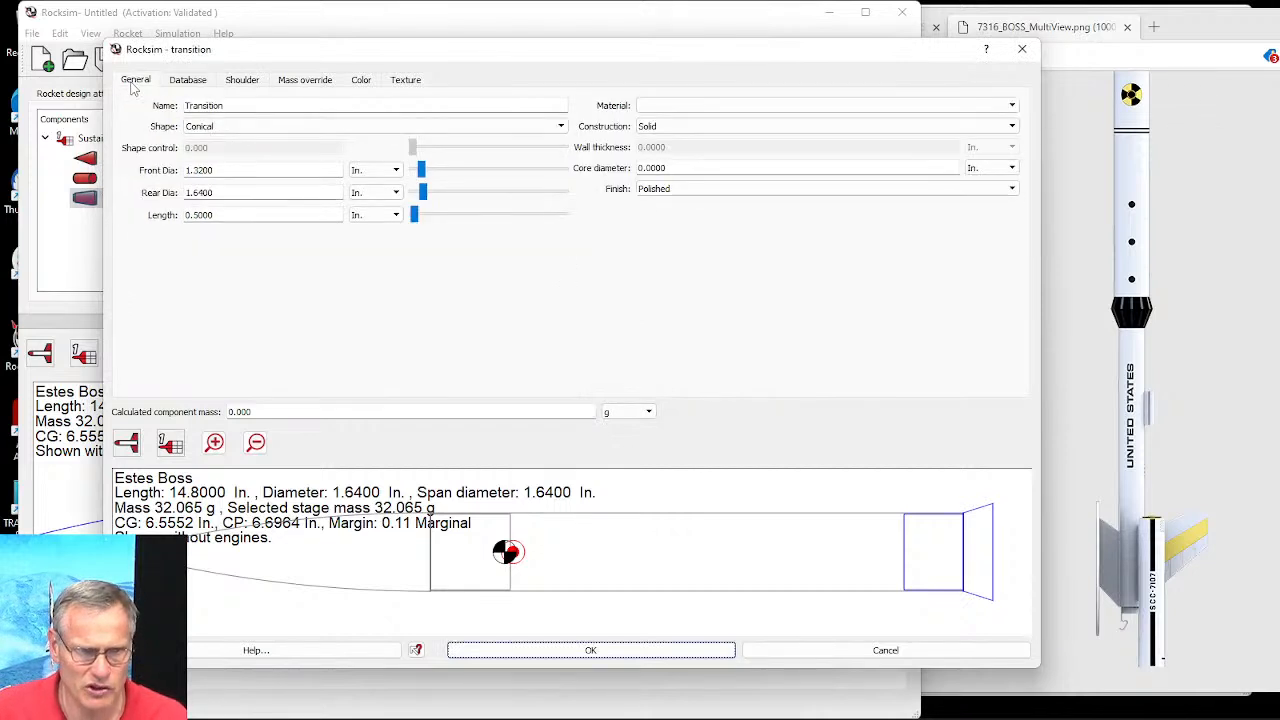
{"action": "left_click", "coordinate": [704, 106]}
{"action": "left_click_drag", "start_coordinate": [1013, 142], "coordinate": [1010, 197]}
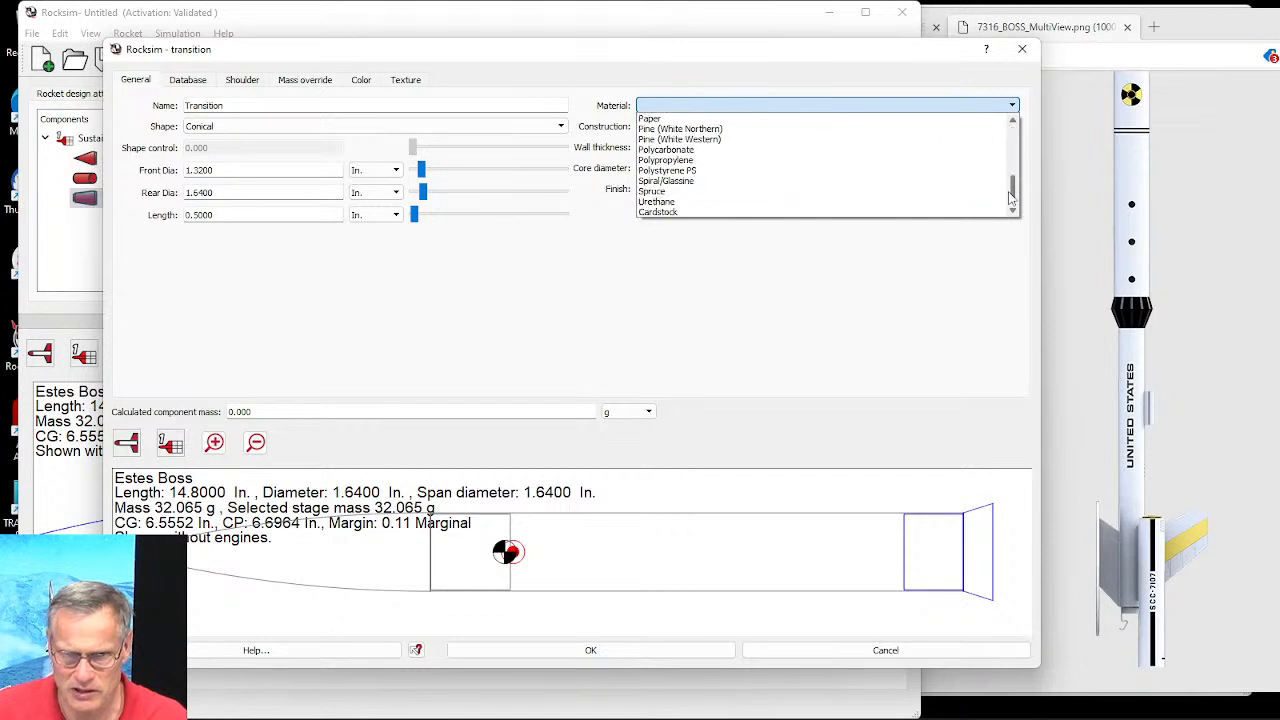
{"action": "left_click", "coordinate": [672, 170]}
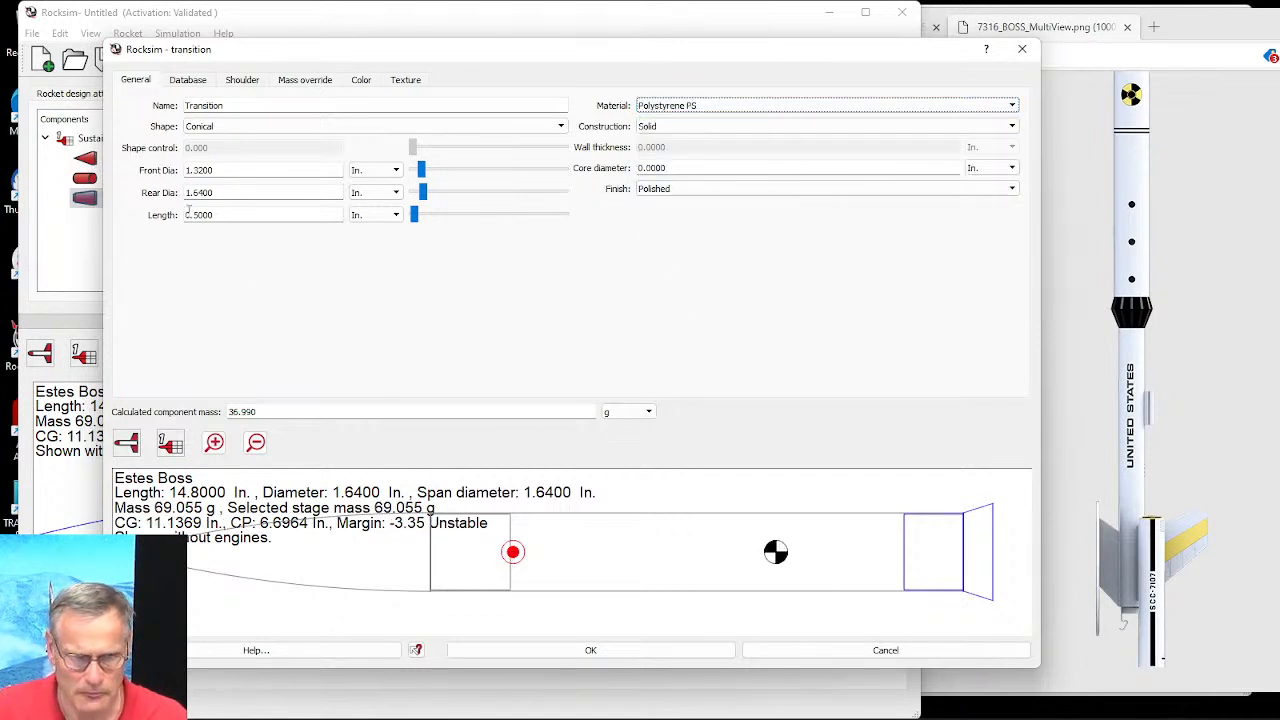
Step: Make the transition's construction hollow with a wall thickness of 0.055 in
{"action": "left_click", "coordinate": [668, 126]}
{"action": "left_click", "coordinate": [668, 148]}
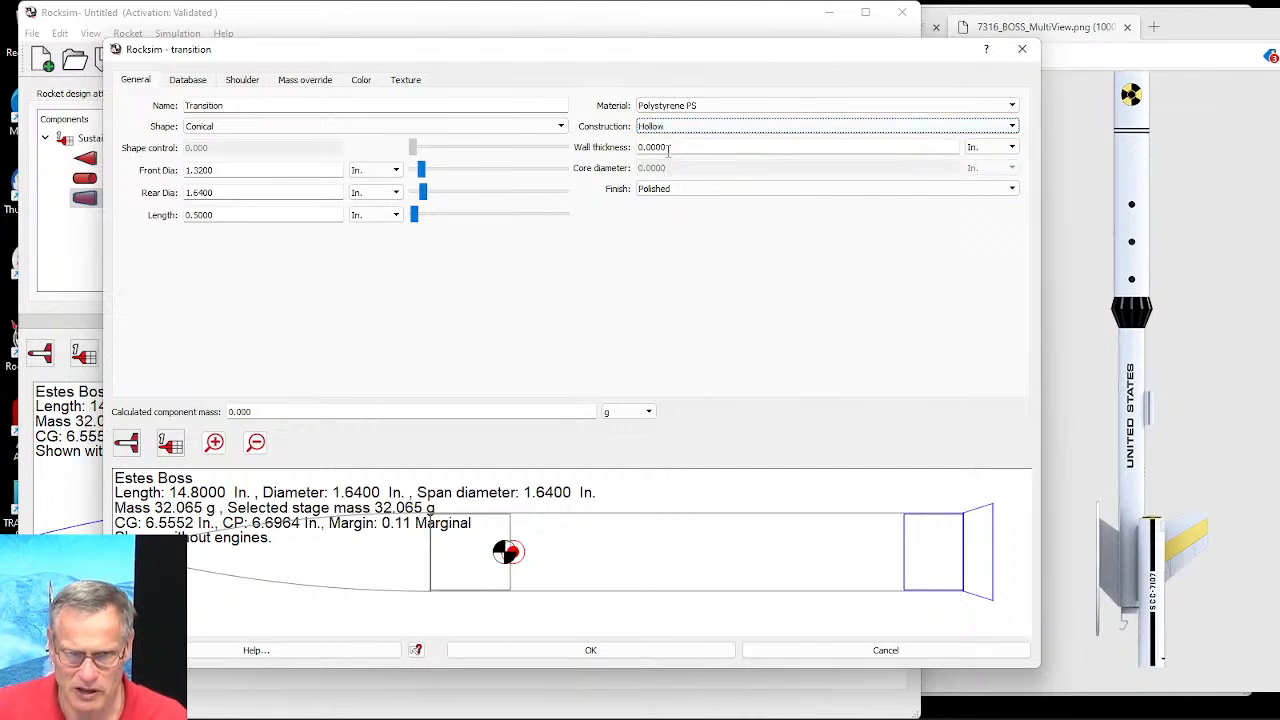
{"action": "mouse_move", "coordinate": [668, 147]}
{"action": "left_mouse_down"}
{"action": "mouse_move", "coordinate": [638, 147]}
{"action": "mouse_move", "coordinate": [655, 147]}
{"action": "left_mouse_up"}
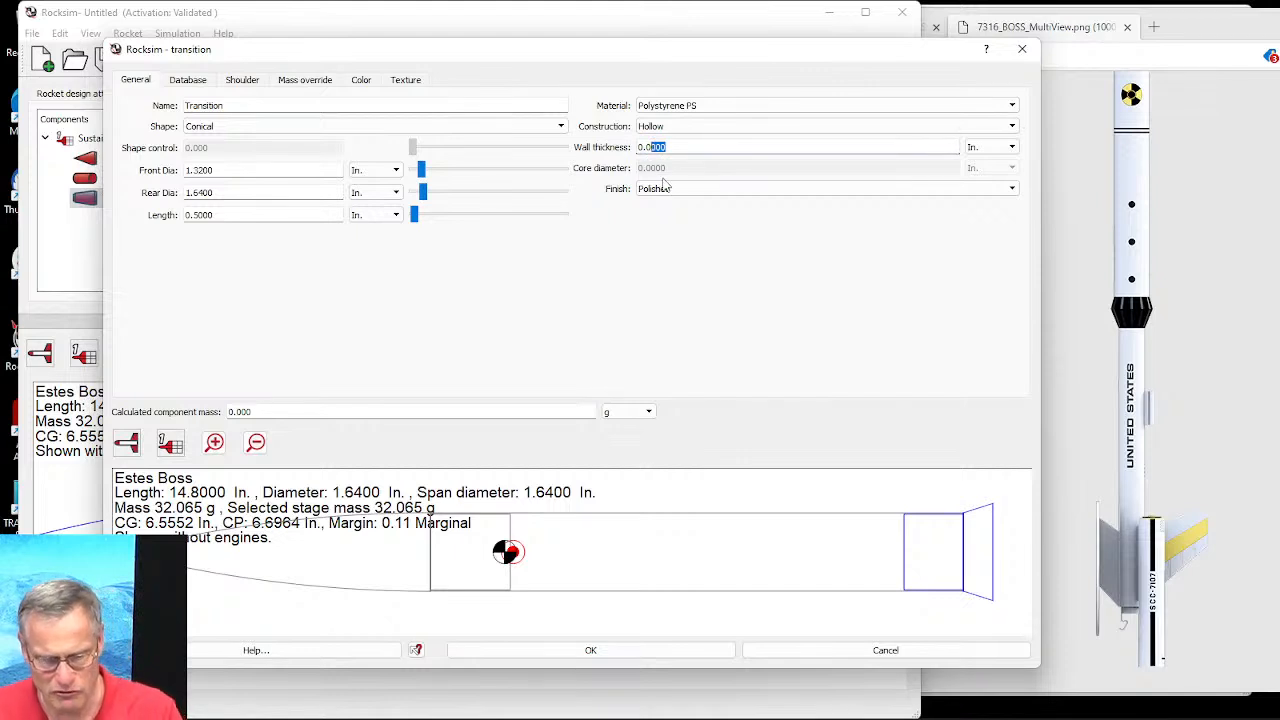
{"action": "type", "text": "55"}
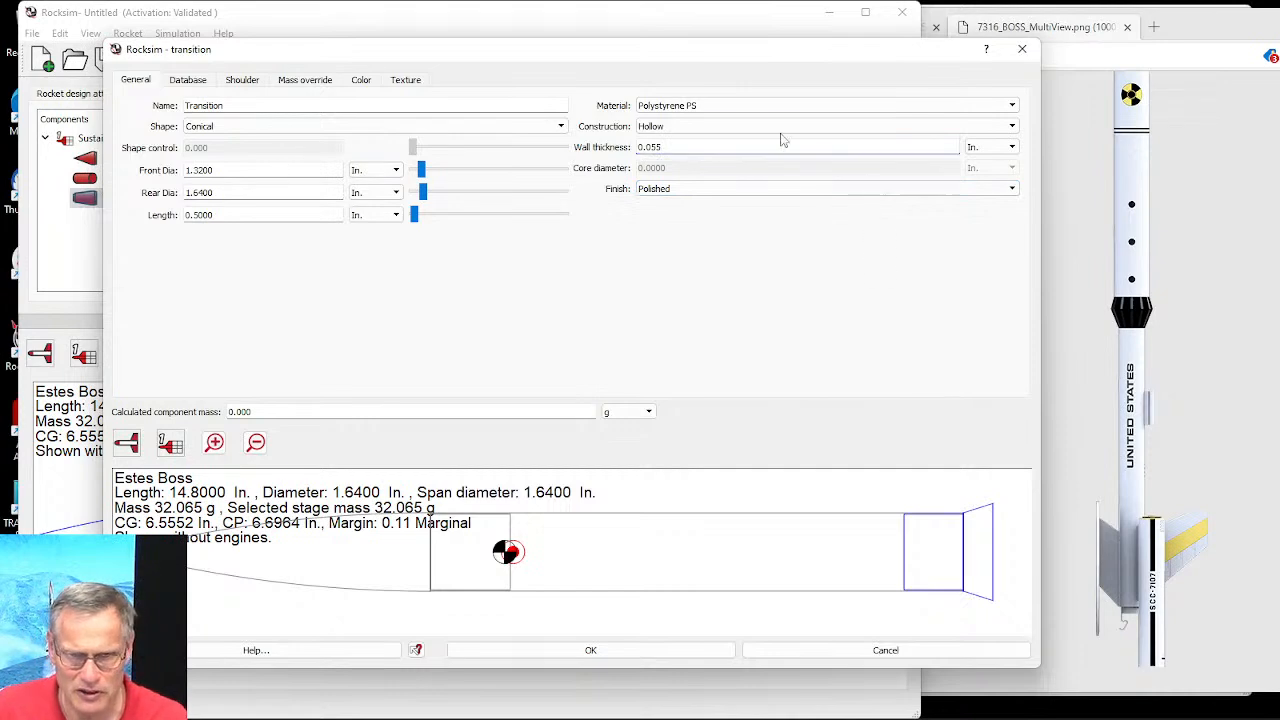
Step: Set the transition's 3D diffuse color to black
{"action": "left_click", "coordinate": [374, 81]}
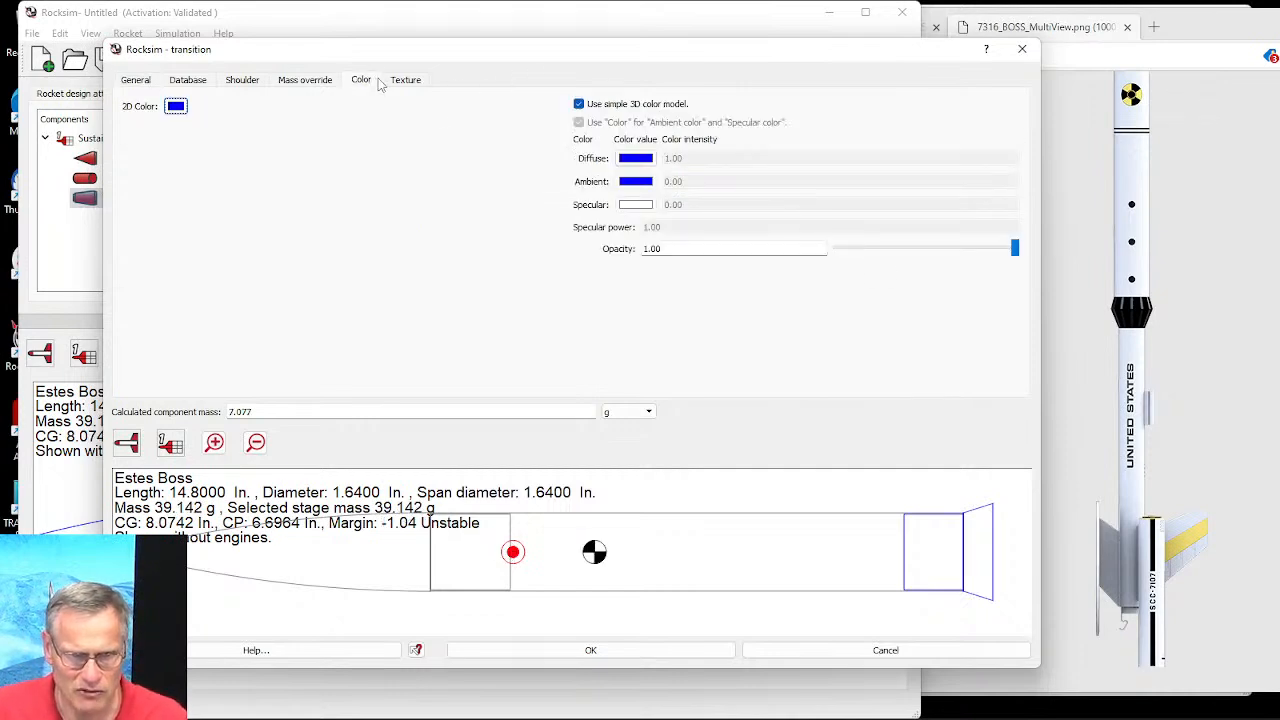
{"action": "left_click", "coordinate": [636, 159]}
{"action": "left_click", "coordinate": [383, 242]}
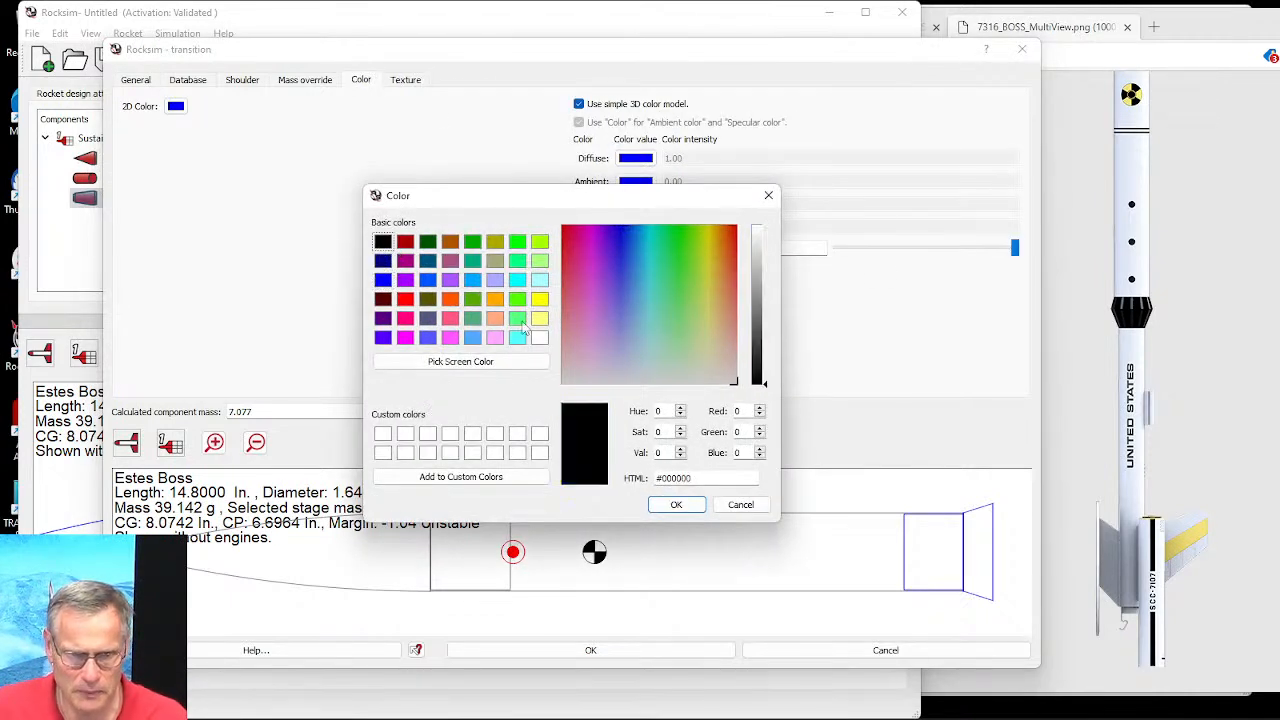
{"action": "left_click", "coordinate": [676, 503]}
Step: Set the transition's 2D color to muted blue-gray #646496 and accept the transition
{"action": "left_click", "coordinate": [175, 105]}
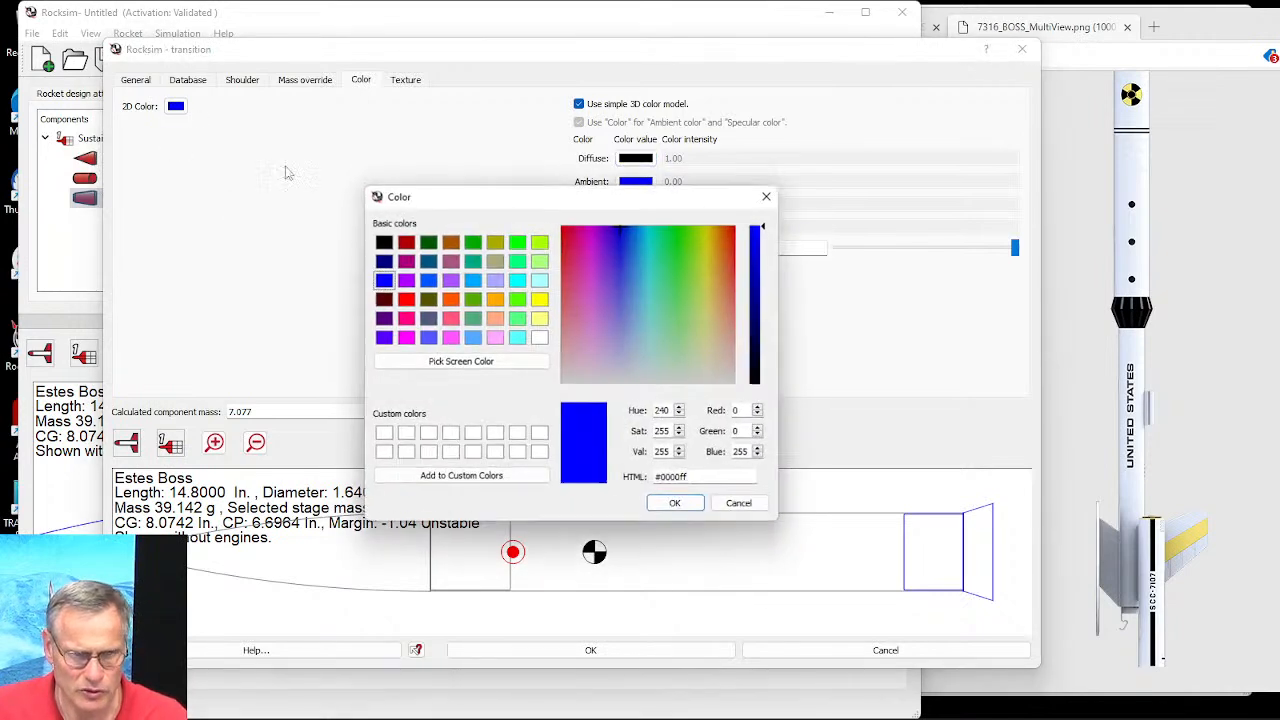
{"action": "left_click", "coordinate": [495, 280]}
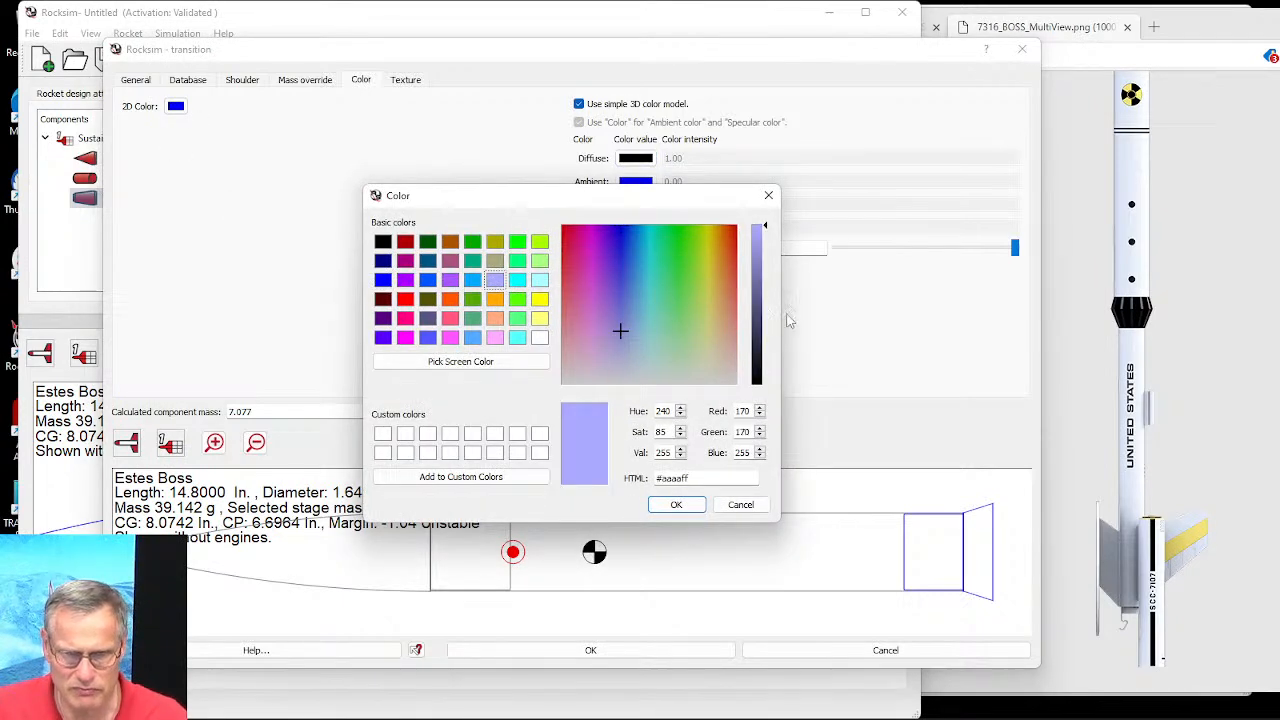
{"action": "left_click", "coordinate": [765, 291]}
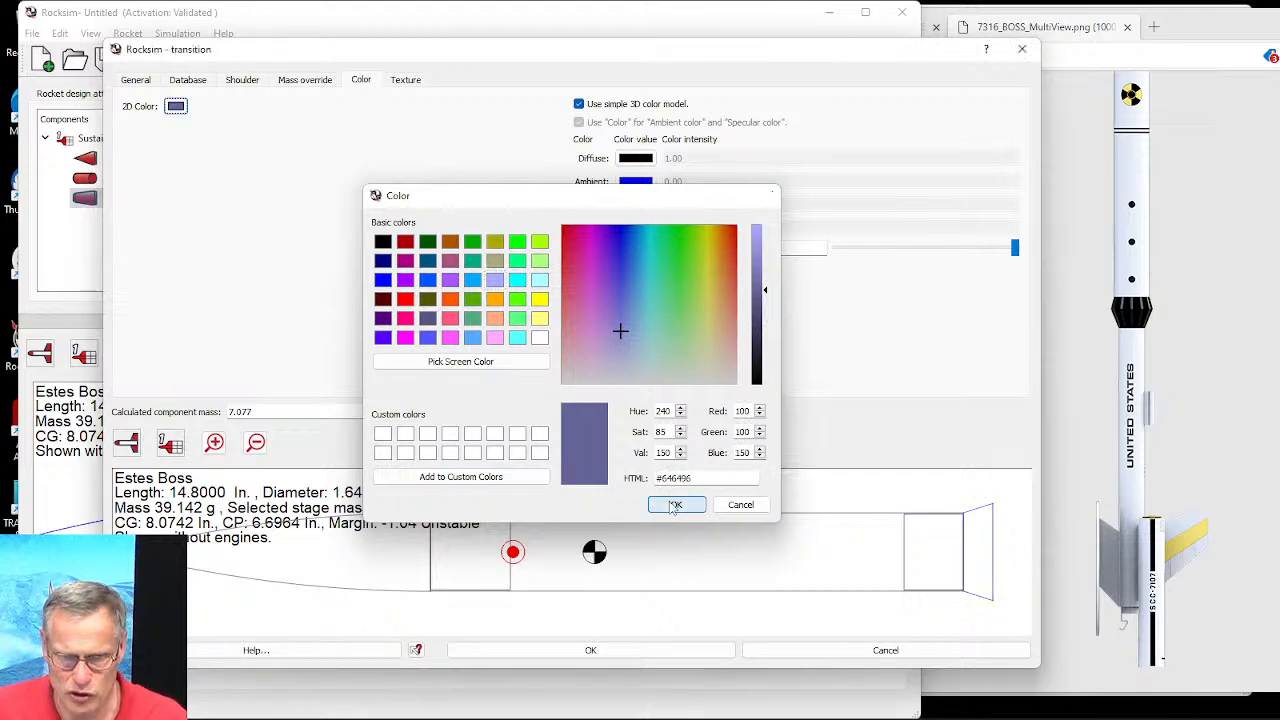
{"action": "left_click", "coordinate": [672, 504]}
{"action": "left_click", "coordinate": [703, 651]}
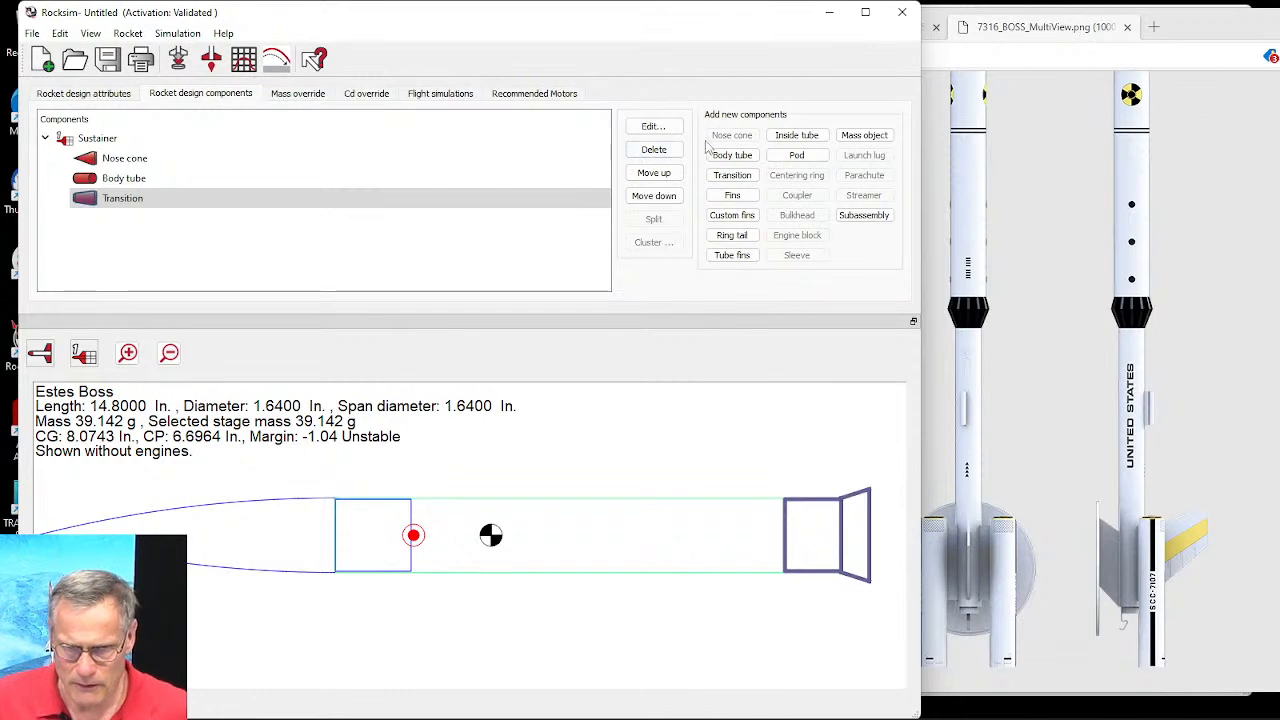
Step: Add another transition without a database preset and match its front shoulder to the 41.6 mm body tube, Apogee part 10141
{"action": "left_click", "coordinate": [733, 177]}
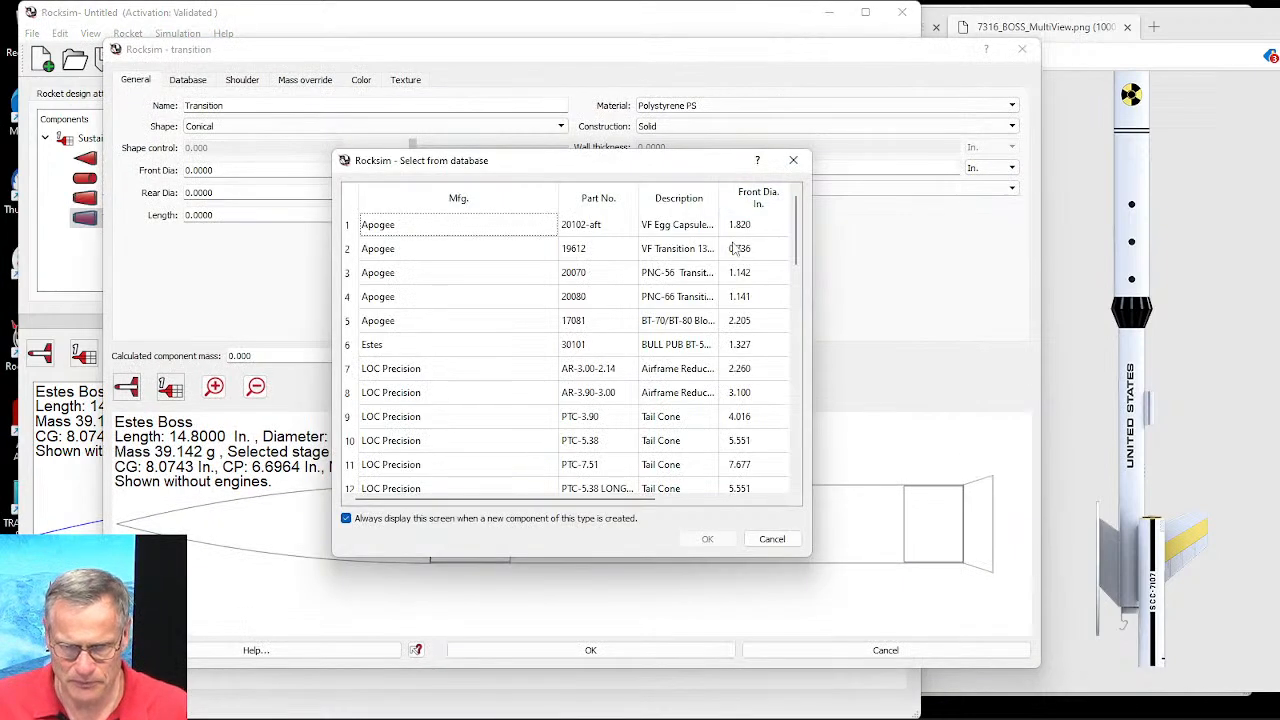
{"action": "left_click", "coordinate": [771, 539]}
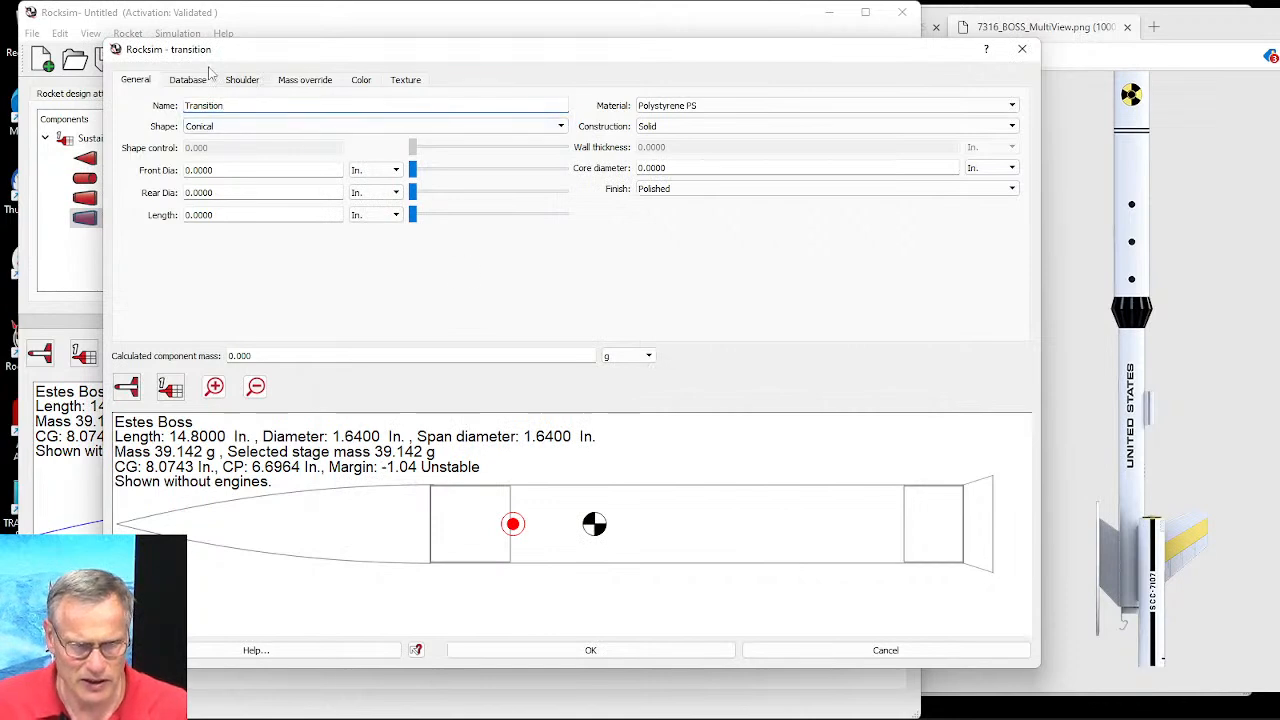
{"action": "left_click", "coordinate": [243, 81]}
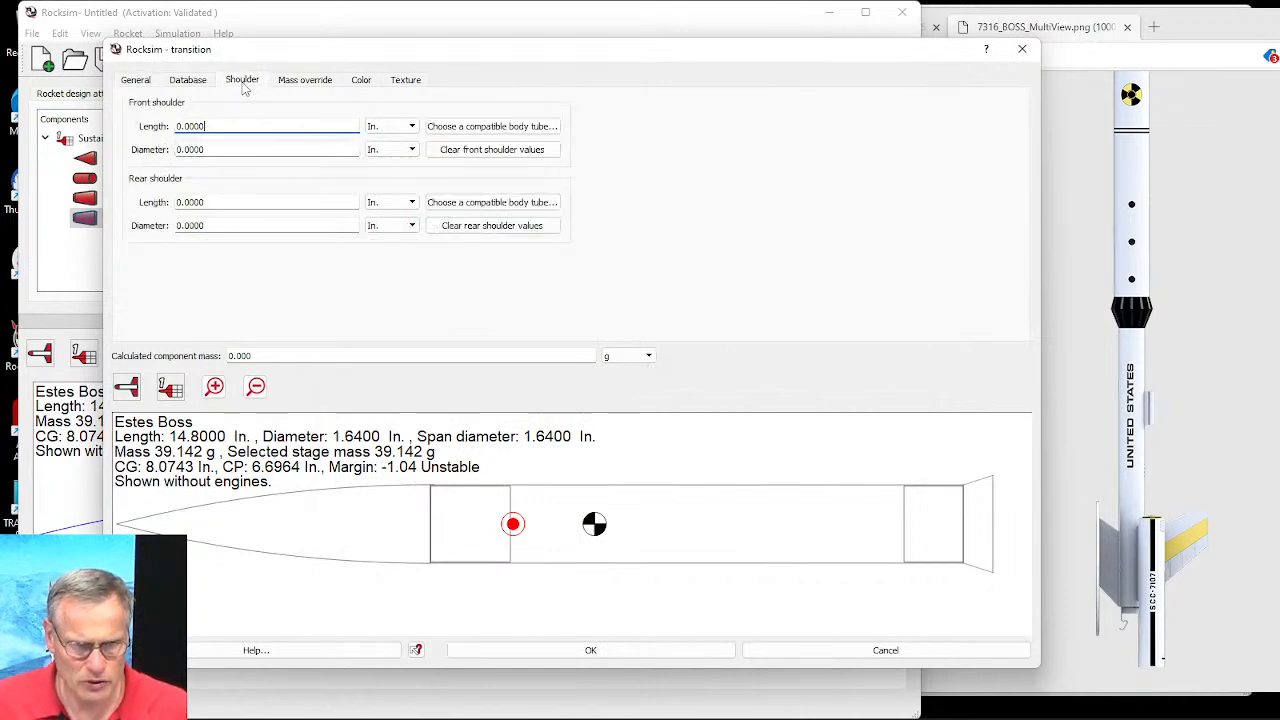
{"action": "left_click", "coordinate": [486, 130]}
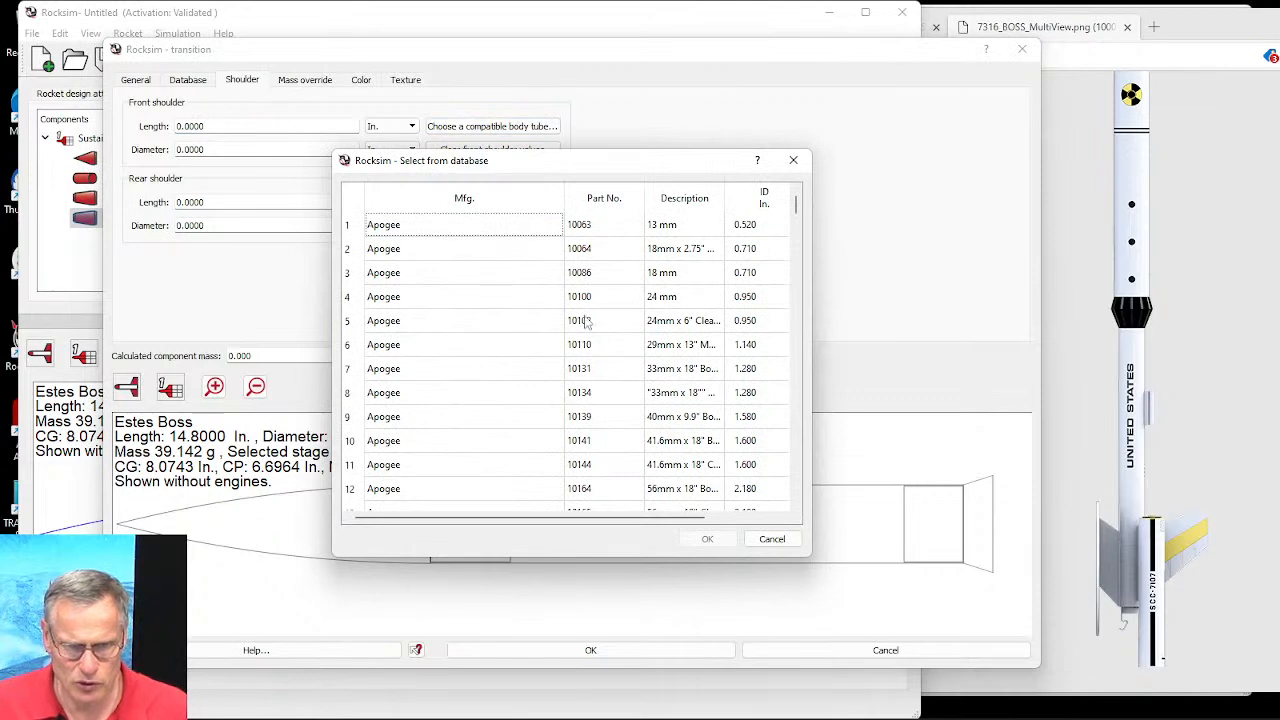
{"action": "left_click", "coordinate": [682, 445]}
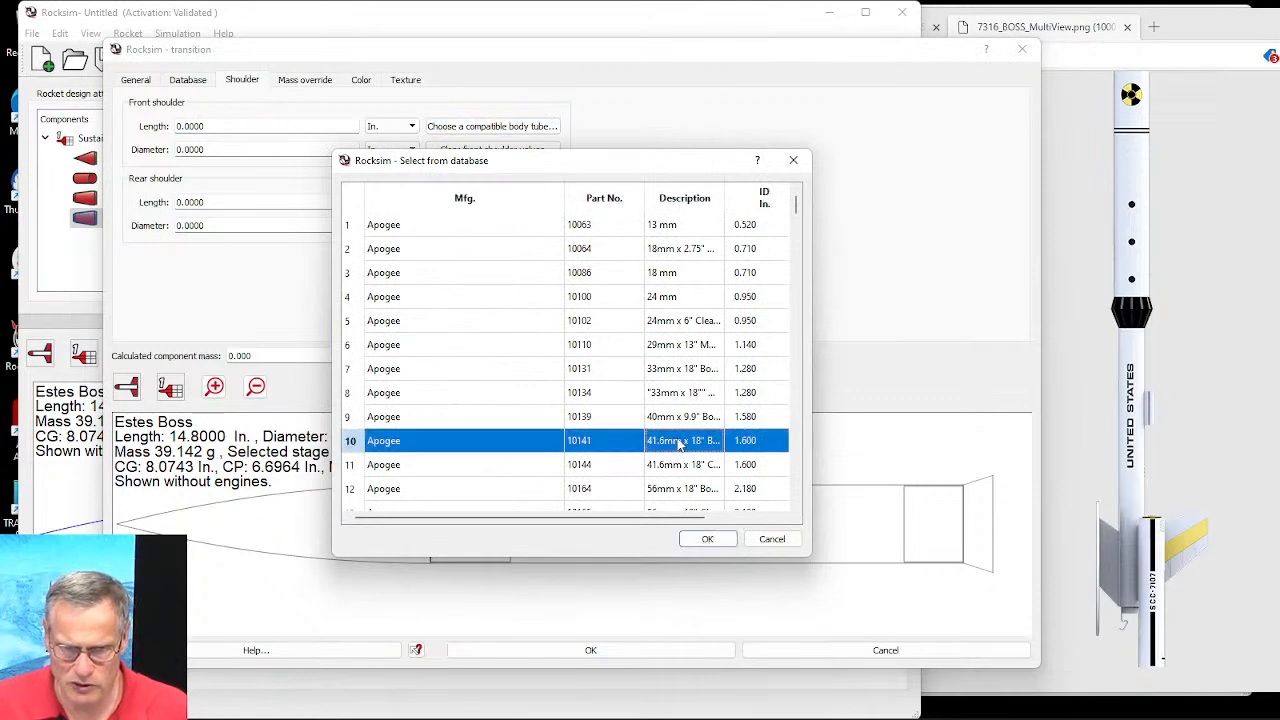
{"action": "left_click", "coordinate": [707, 540]}
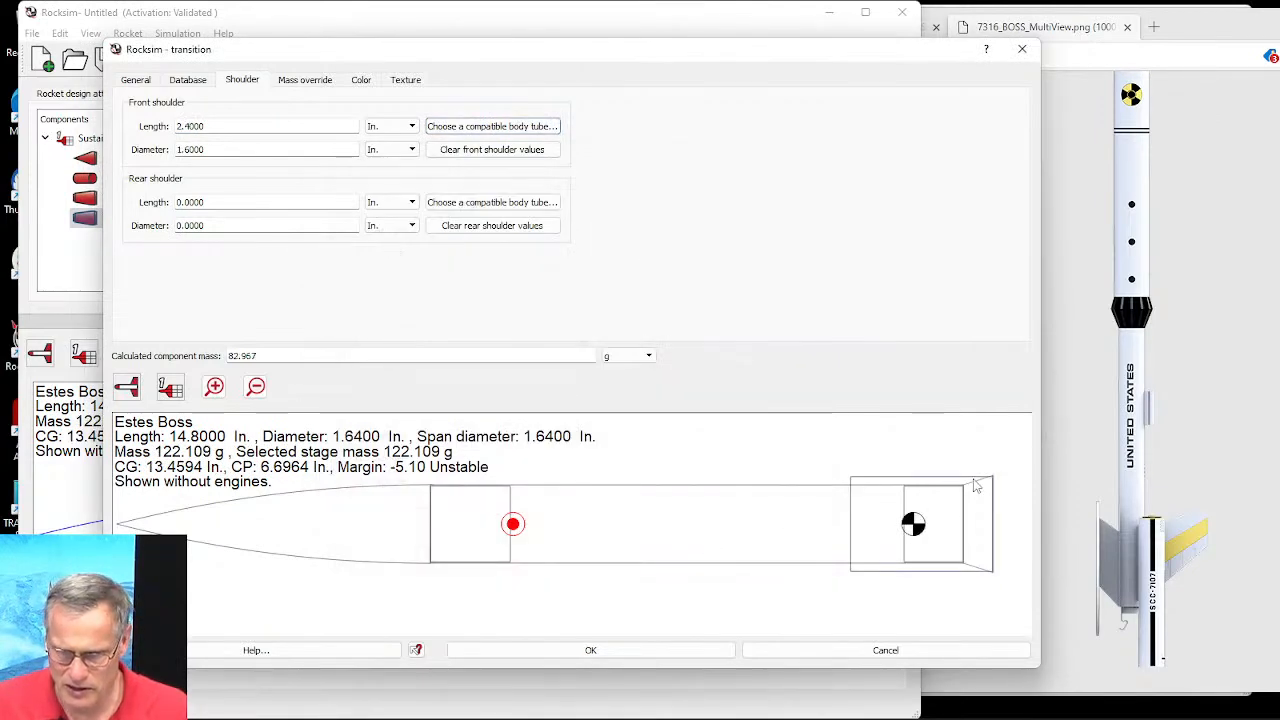
Step: Clear the new transition's front shoulder values and match its rear shoulder to the 24 mm body tube, Apogee part 10100
{"action": "left_click", "coordinate": [492, 149]}
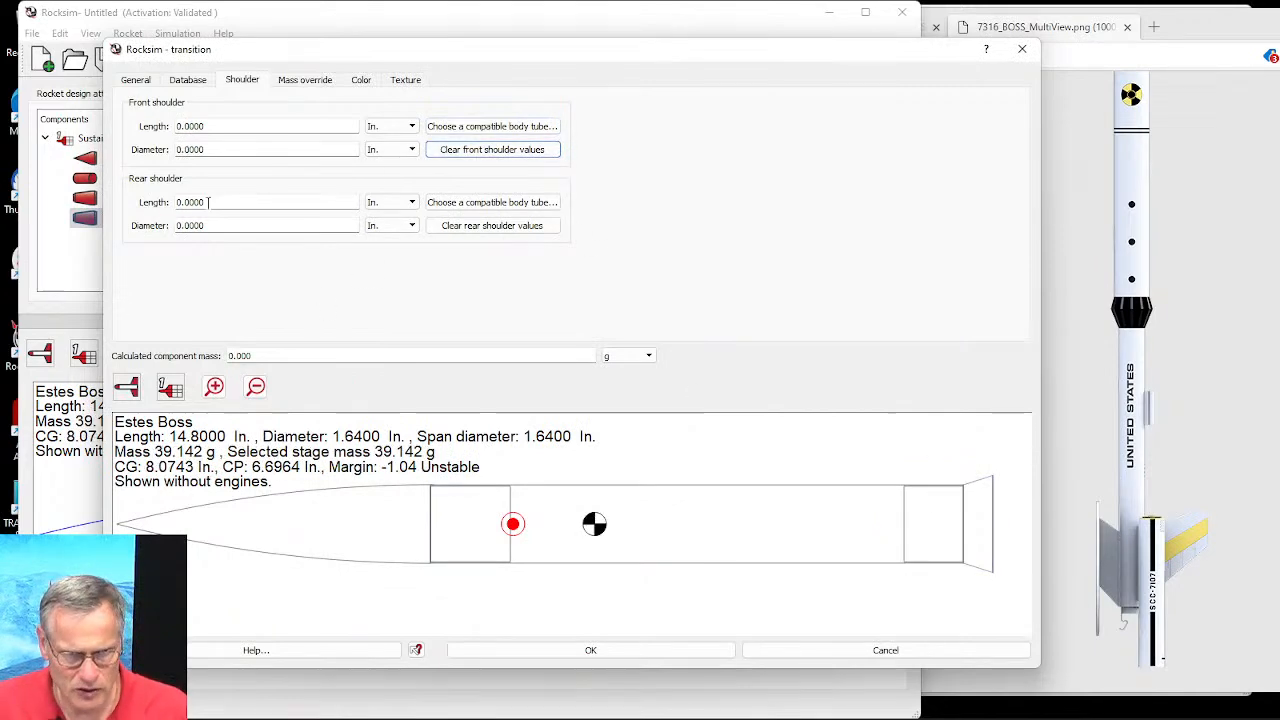
{"action": "left_click", "coordinate": [466, 202]}
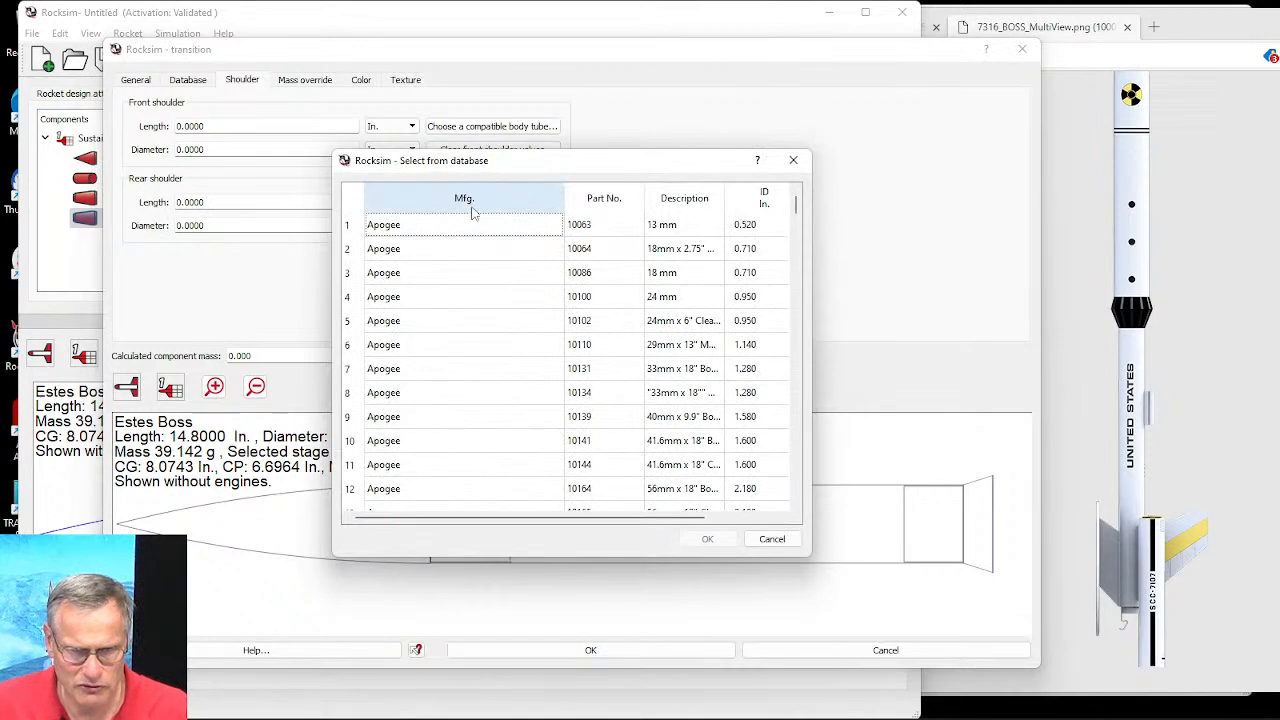
{"action": "left_click", "coordinate": [665, 300]}
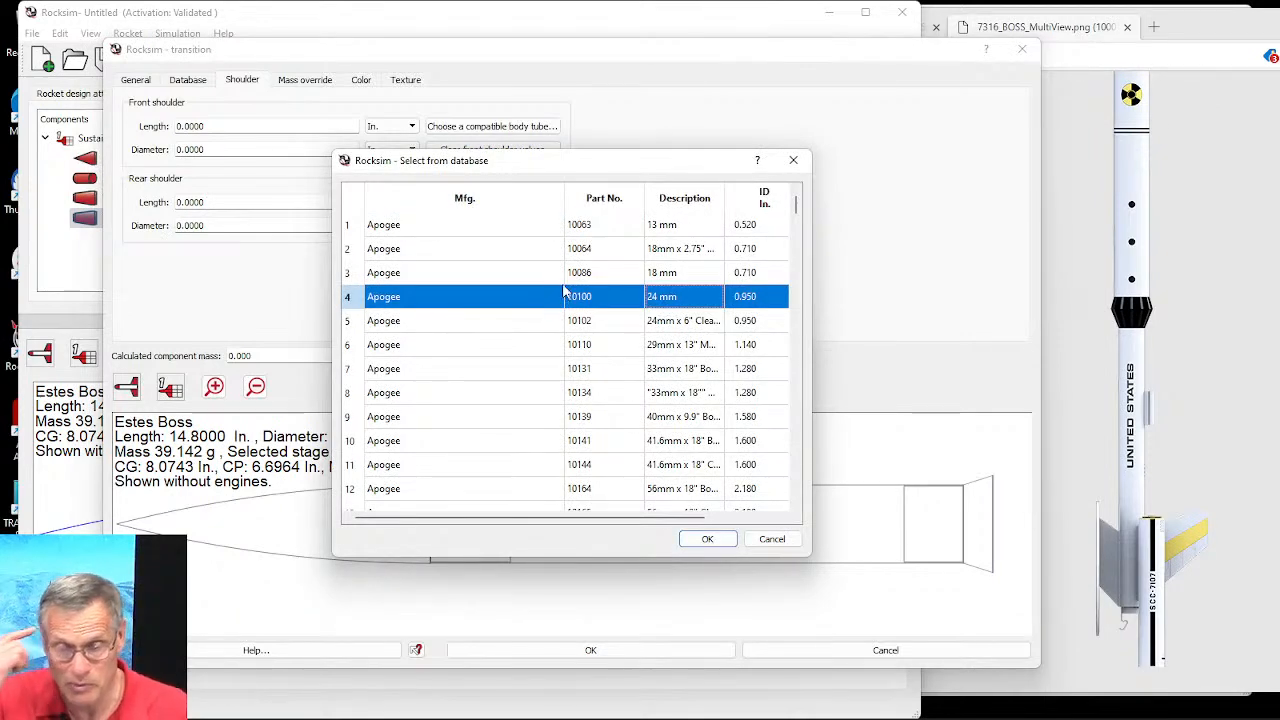
{"action": "left_click", "coordinate": [707, 539]}
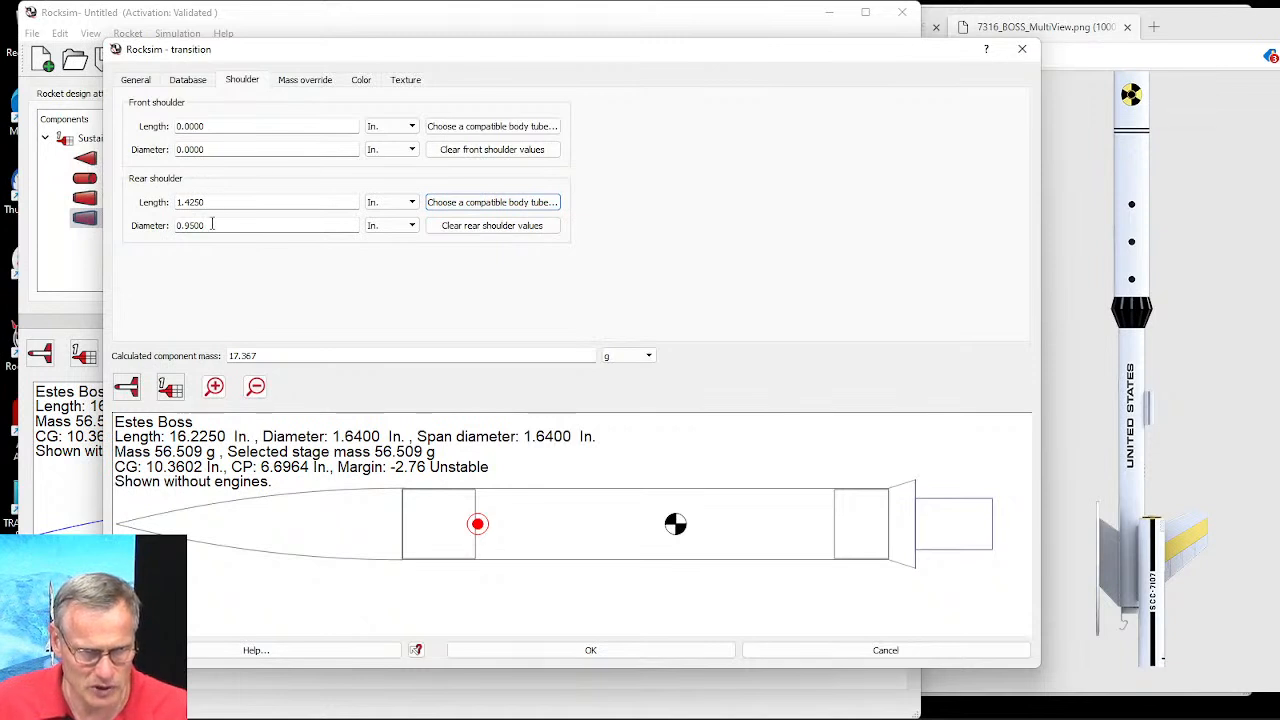
{"action": "left_click", "coordinate": [208, 202]}
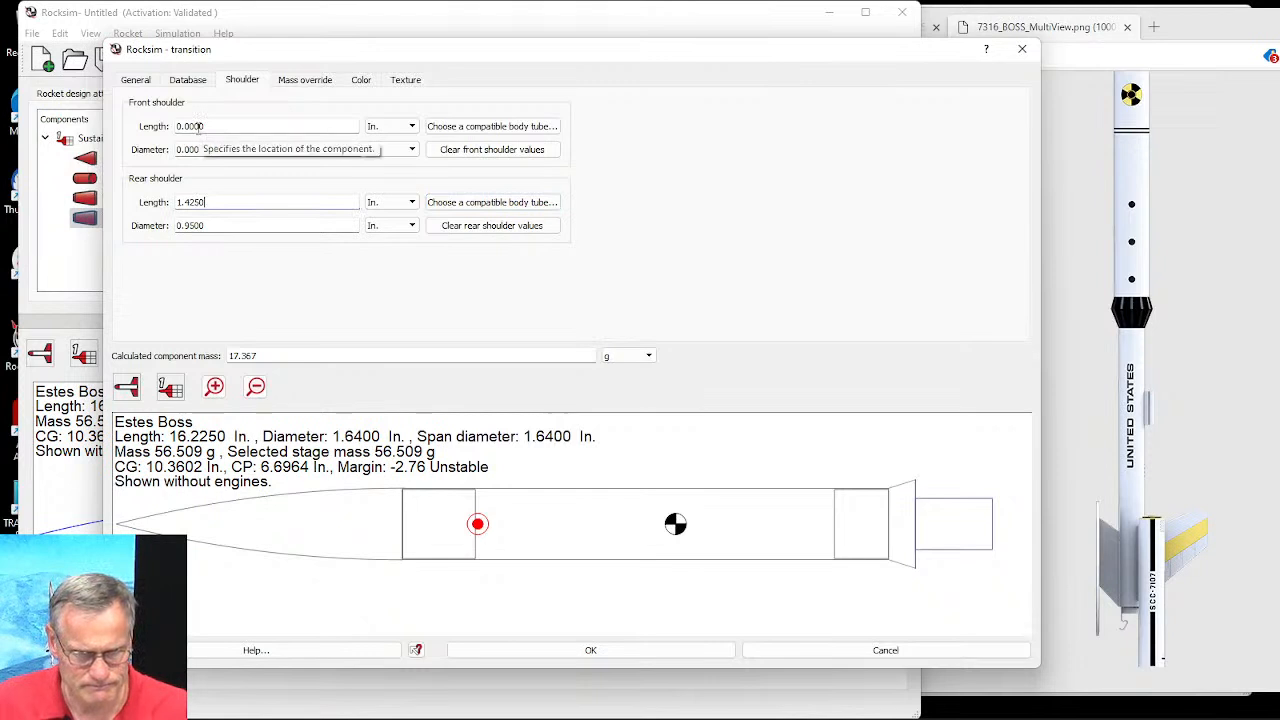
{"action": "left_click_drag", "start_coordinate": [209, 126], "coordinate": [172, 126]}
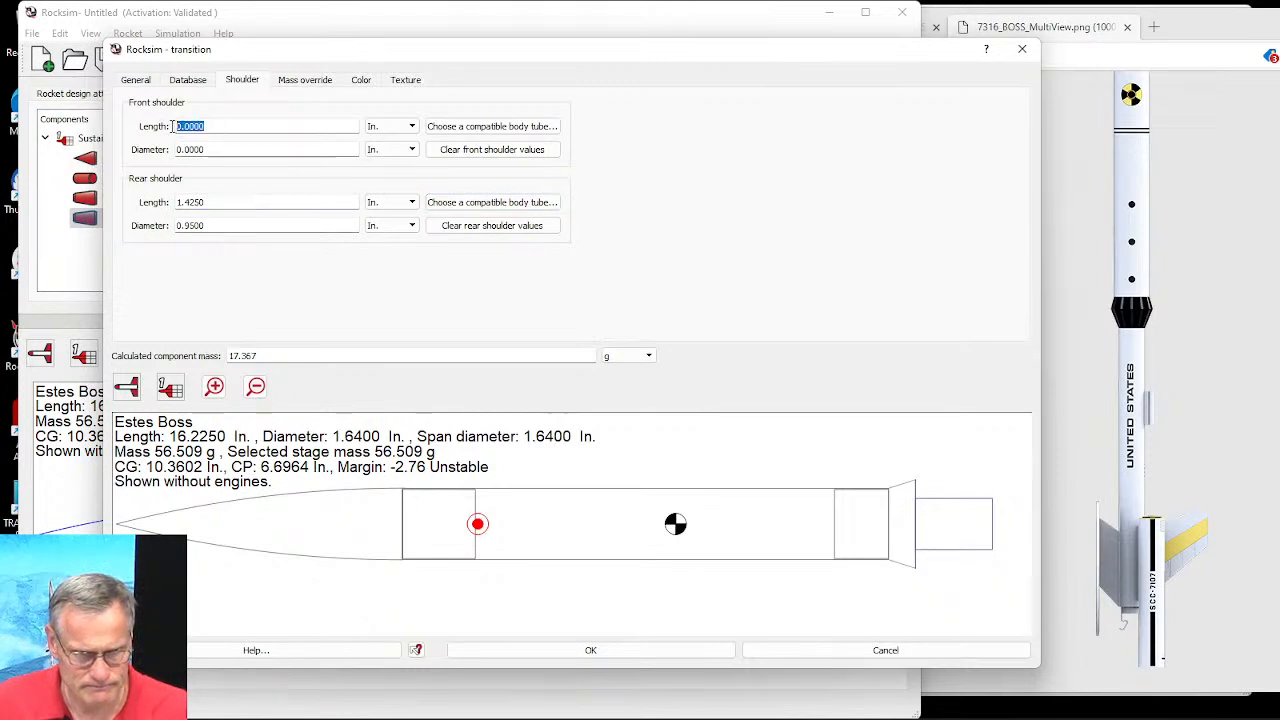
{"action": "type", "text": ".5"}
{"action": "key", "text": "Tab"}
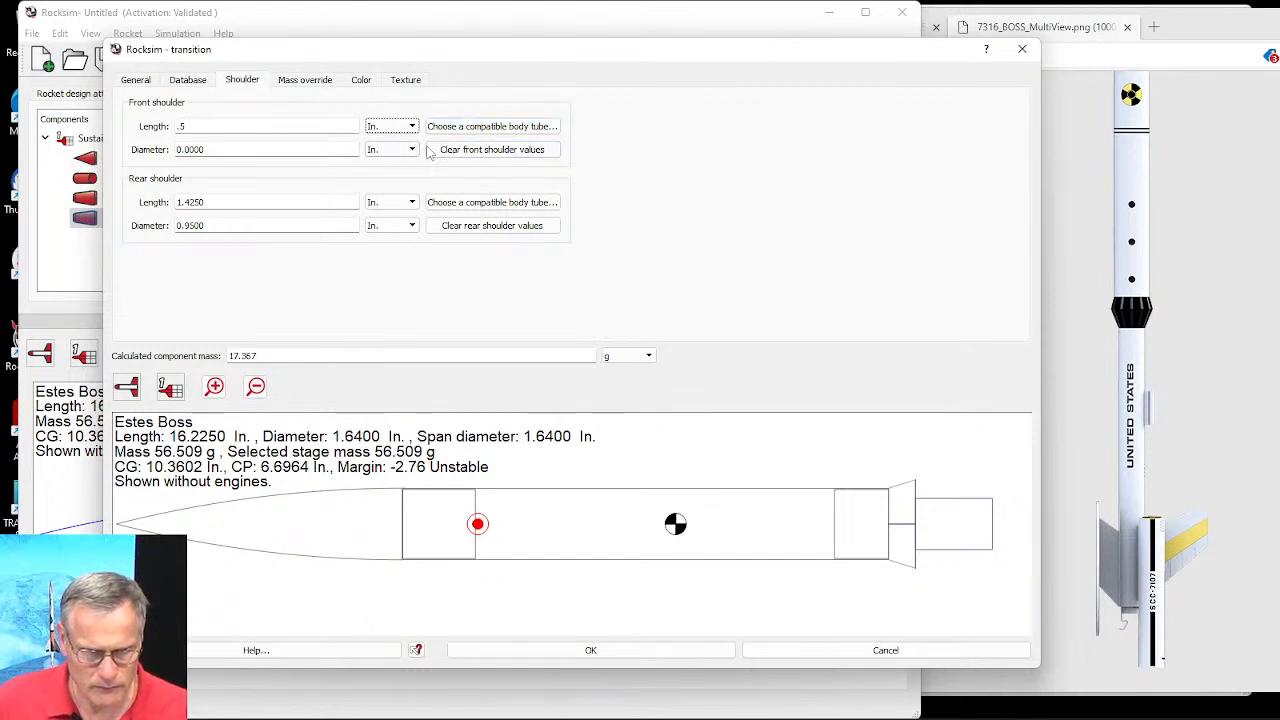
{"action": "left_click", "coordinate": [334, 128]}
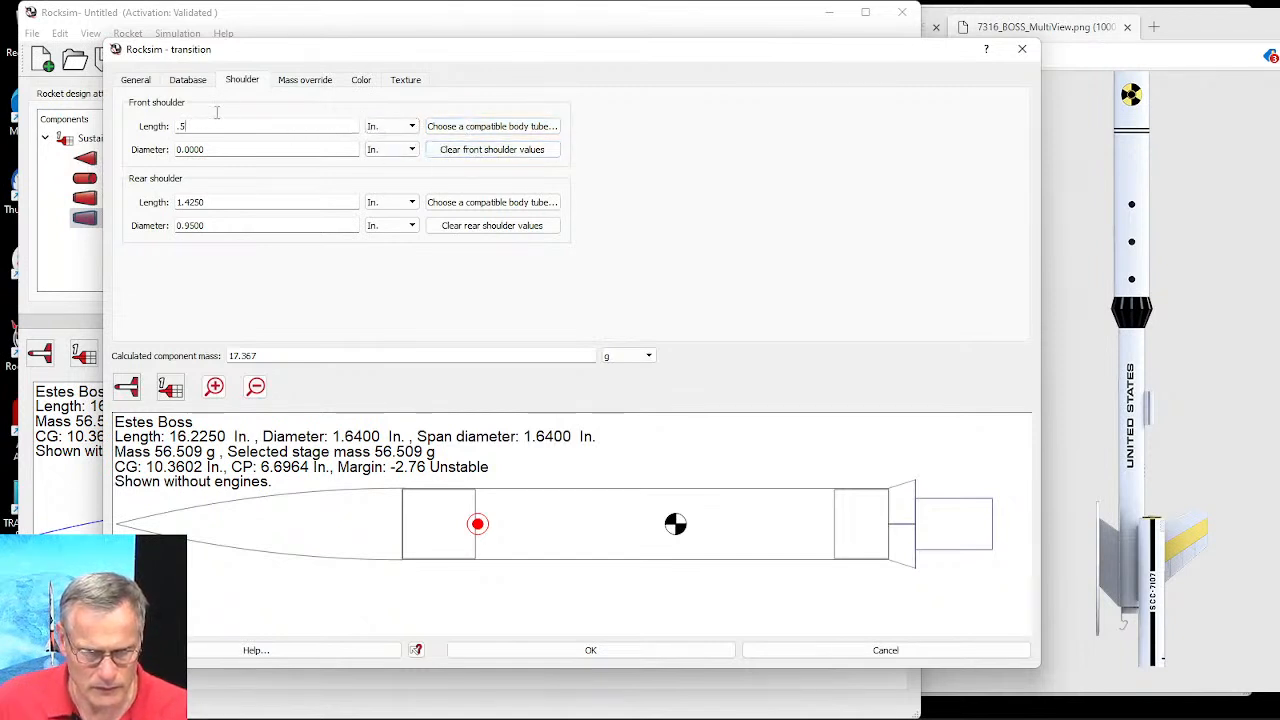
{"action": "key", "text": "BackSpace"}
Step: Set the second transition's length to 0.75 in. and clear its front shoulder values
{"action": "left_click", "coordinate": [140, 80]}
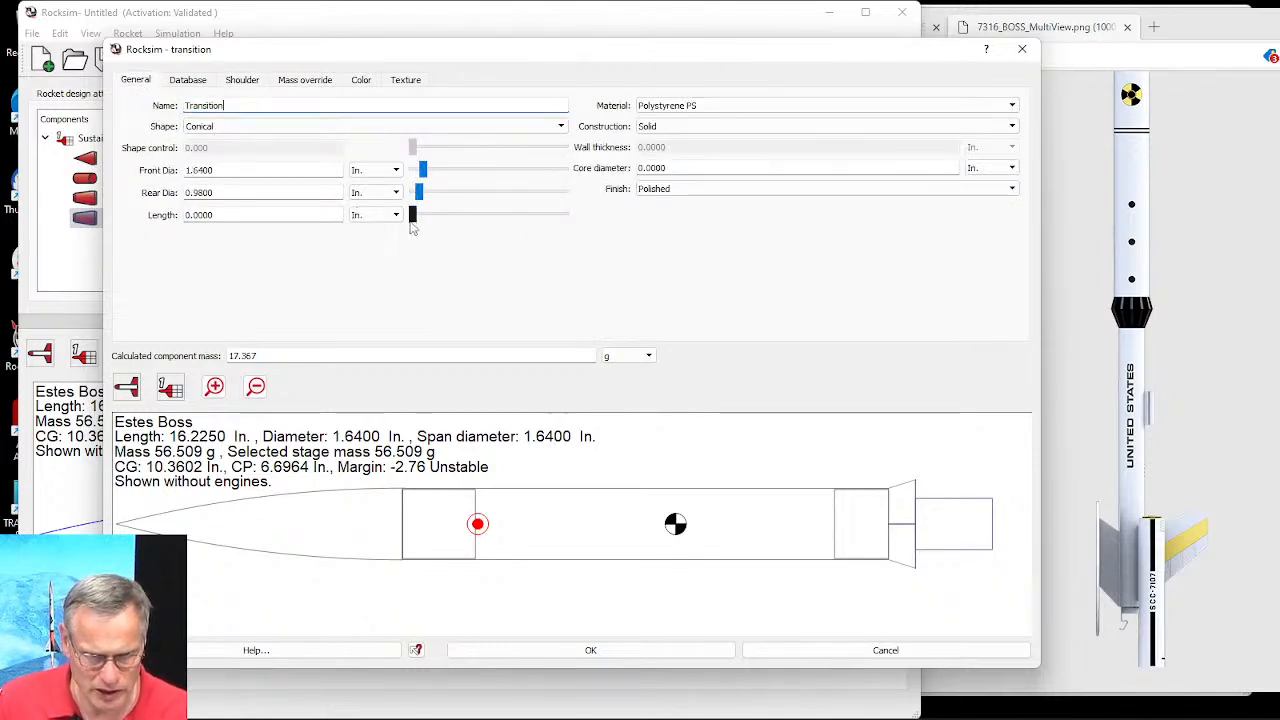
{"action": "left_click_drag", "start_coordinate": [250, 214], "coordinate": [169, 216]}
{"action": "type", "text": ".75"}
{"action": "key", "text": "Tab"}
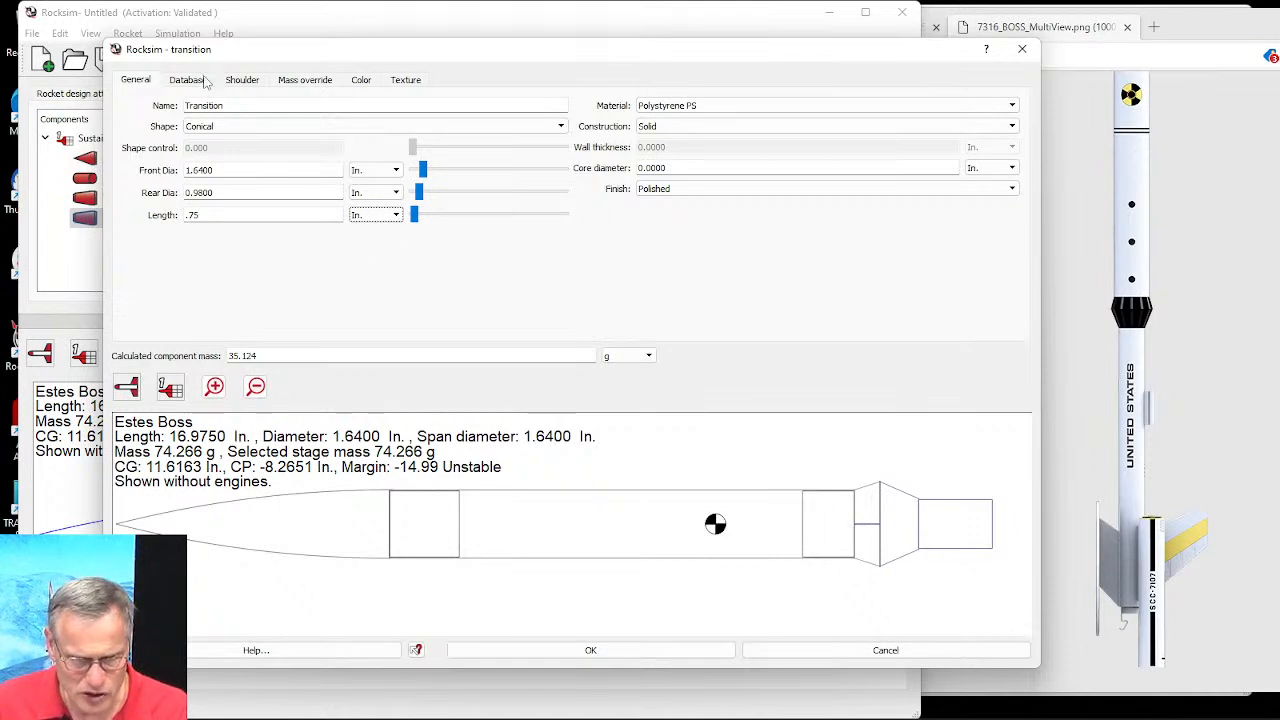
{"action": "left_click", "coordinate": [242, 82]}
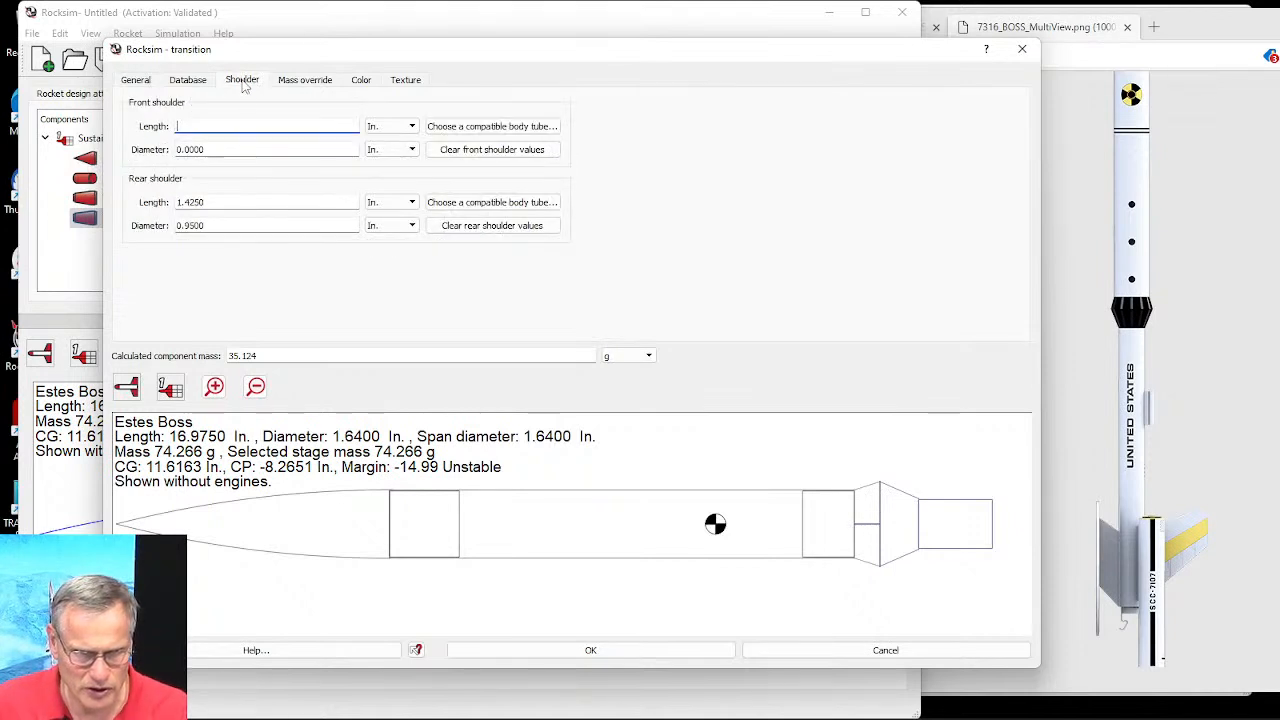
{"action": "left_click", "coordinate": [488, 151]}
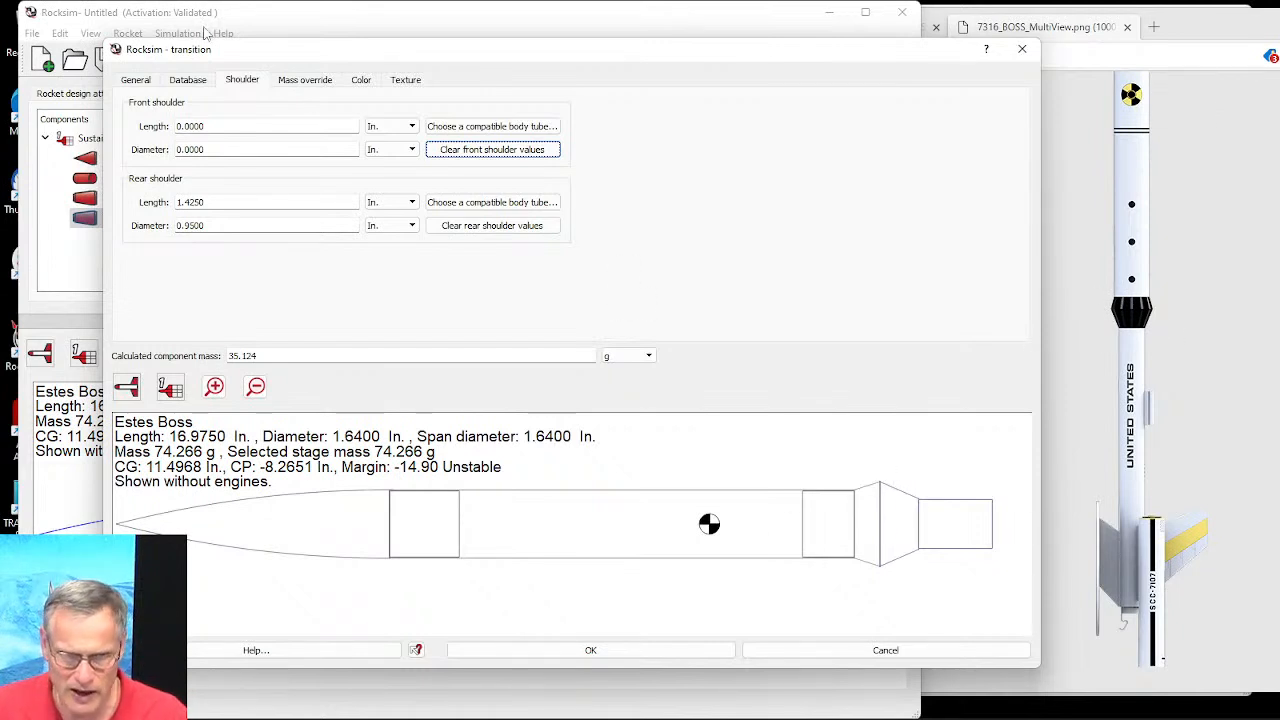
Step: Make the second transition hollow with a wall thickness of 0.055 in
{"action": "left_click", "coordinate": [135, 80]}
{"action": "left_click", "coordinate": [676, 126]}
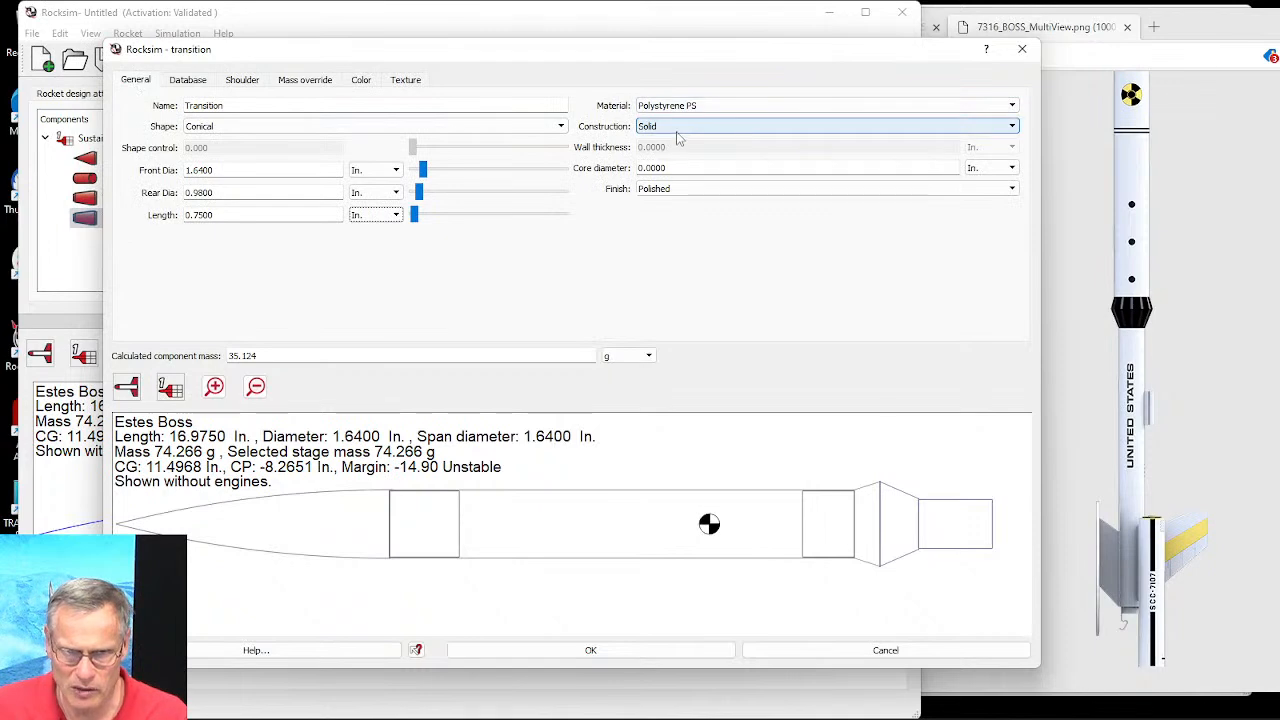
{"action": "left_click", "coordinate": [674, 149]}
{"action": "left_click", "coordinate": [655, 147]}
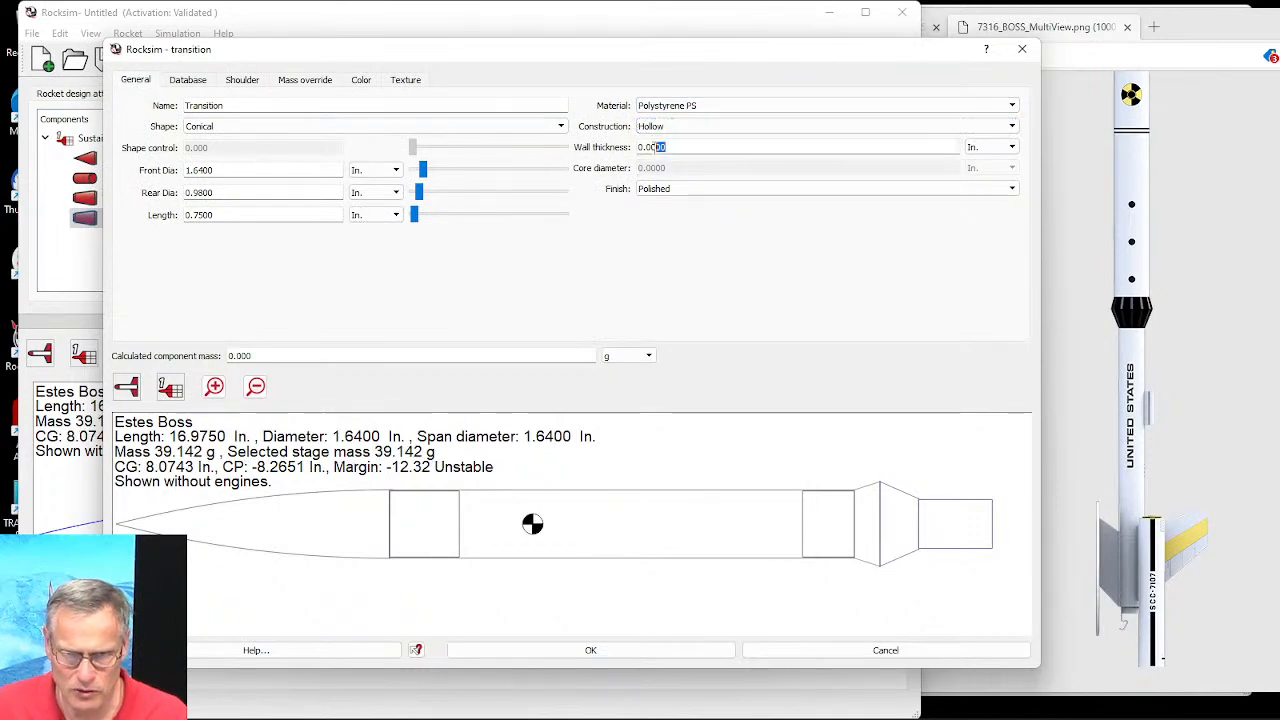
{"action": "type", "text": "0.055"}
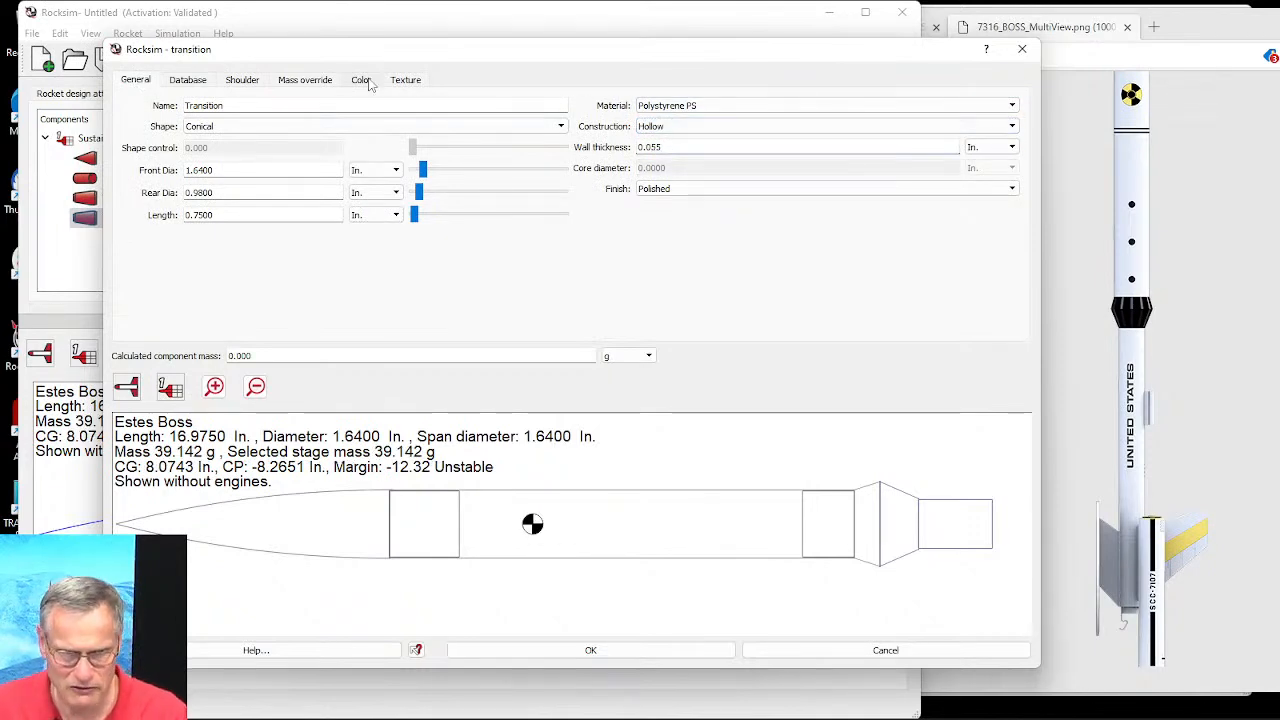
Step: Set the second transition's 2D color to orange, #ffaa00
{"action": "left_click", "coordinate": [361, 80]}
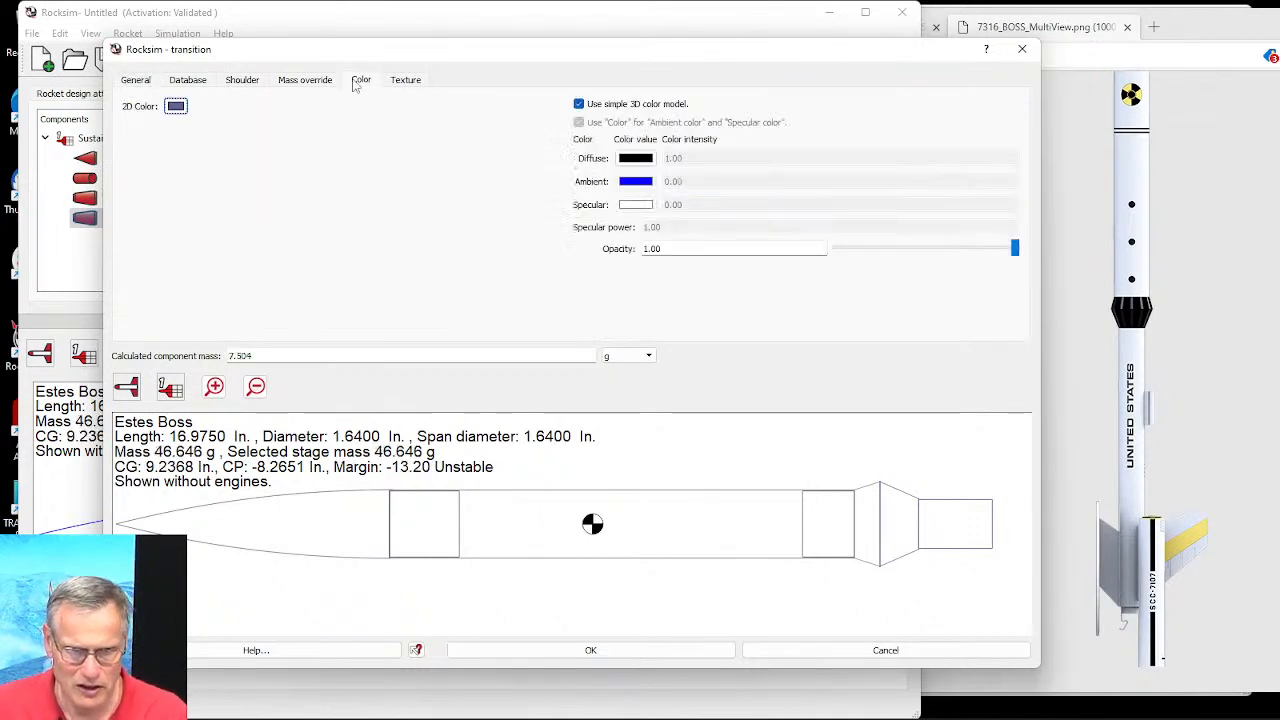
{"action": "left_click", "coordinate": [175, 106]}
{"action": "left_click", "coordinate": [495, 299]}
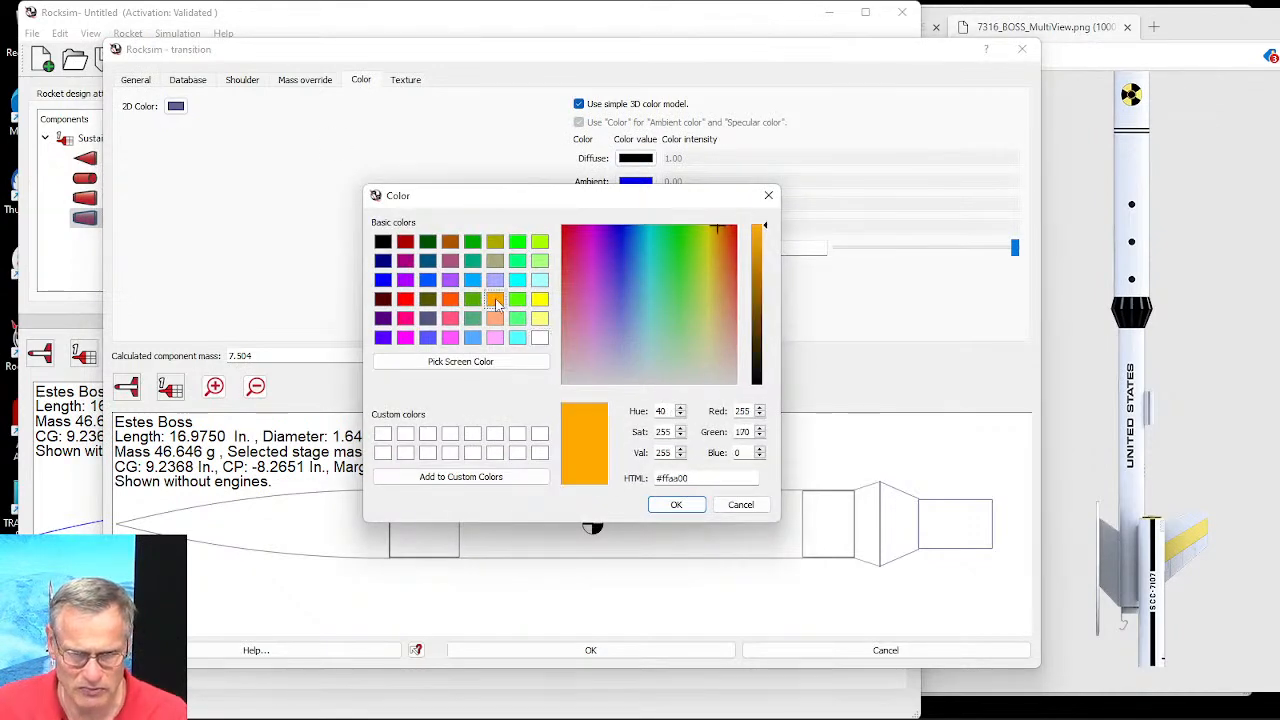
{"action": "left_click", "coordinate": [672, 505]}
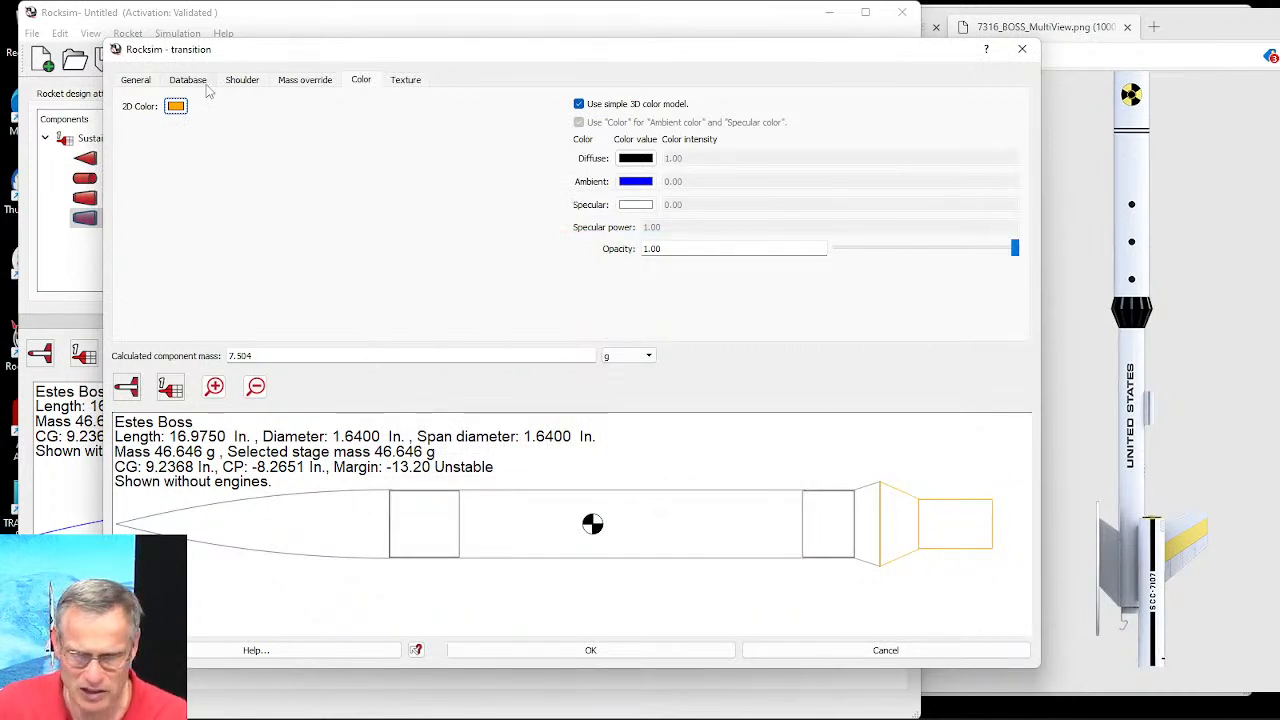
Step: Shorten the second transition's rear shoulder to a length of 1 in. and accept the transition
{"action": "left_click", "coordinate": [241, 80]}
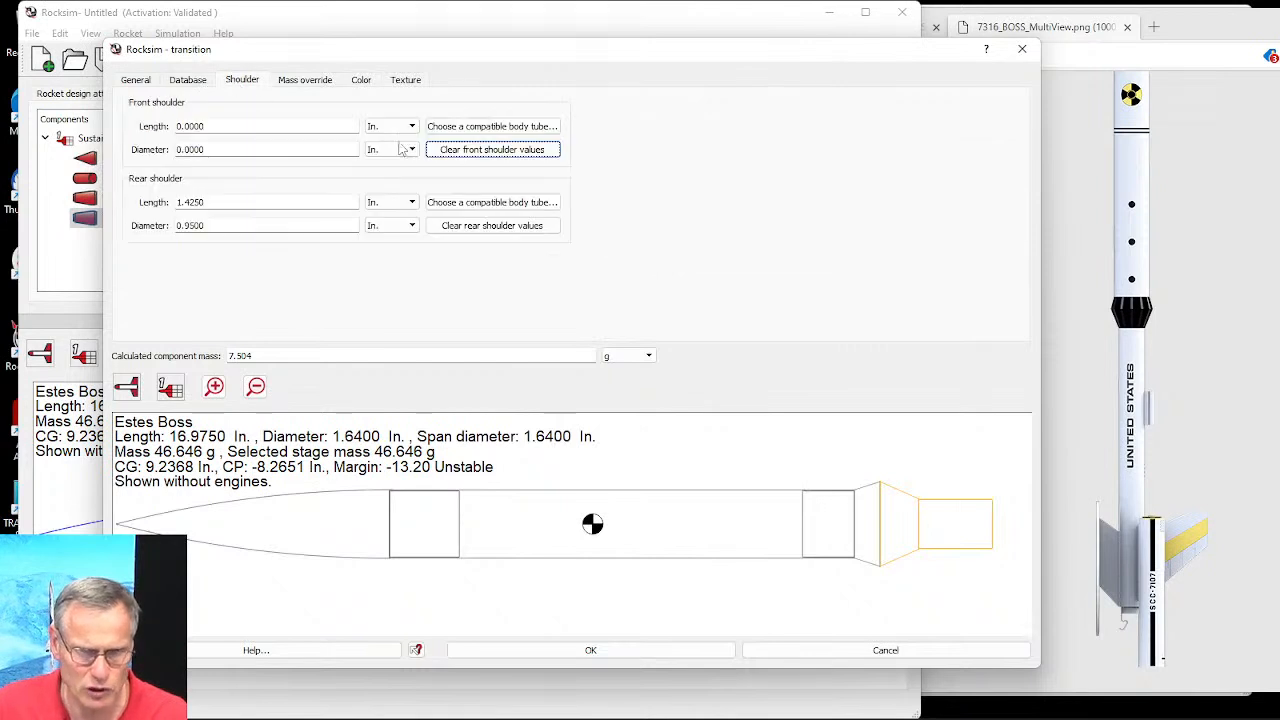
{"action": "left_click", "coordinate": [206, 202]}
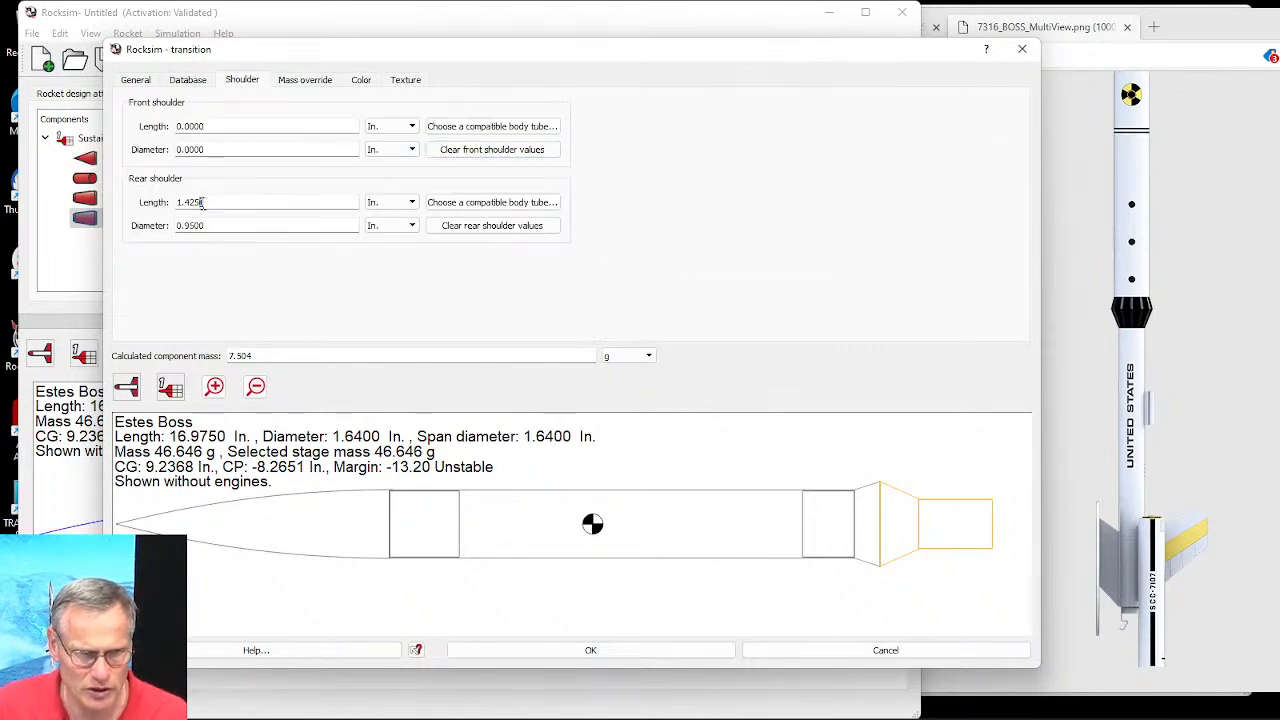
{"action": "key", "text": "BackSpace"}
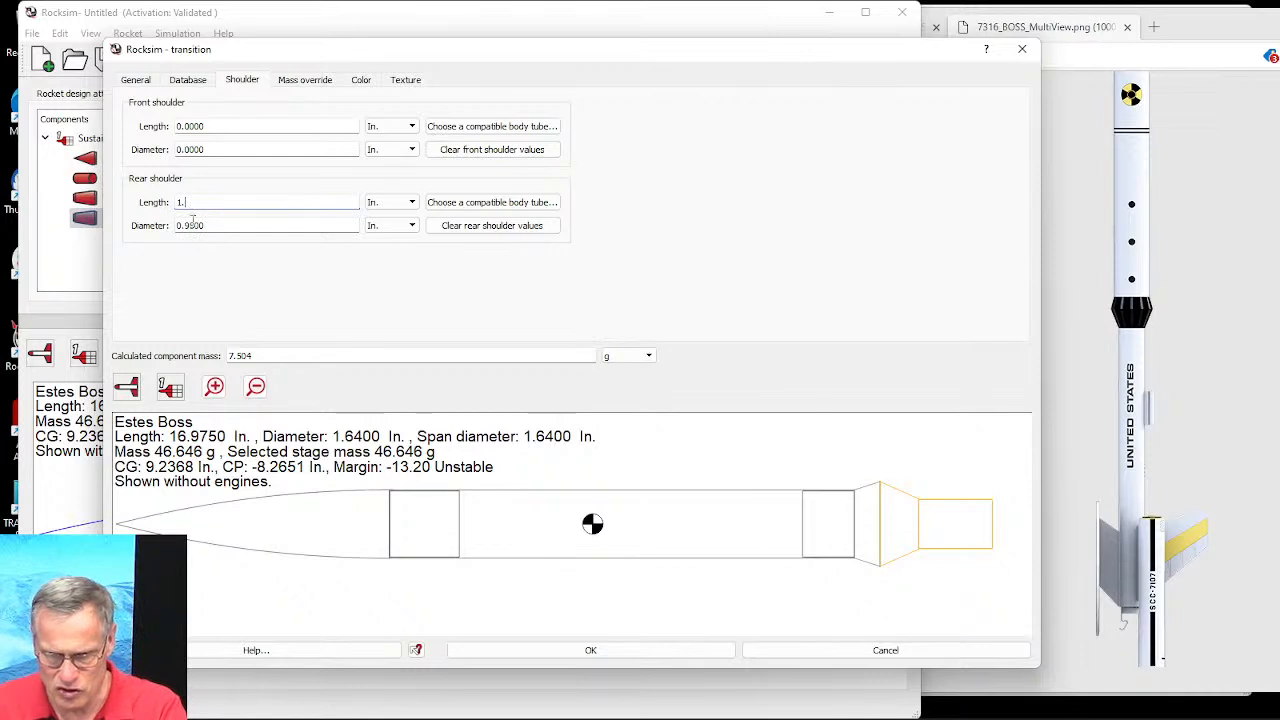
{"action": "key", "text": "Tab"}
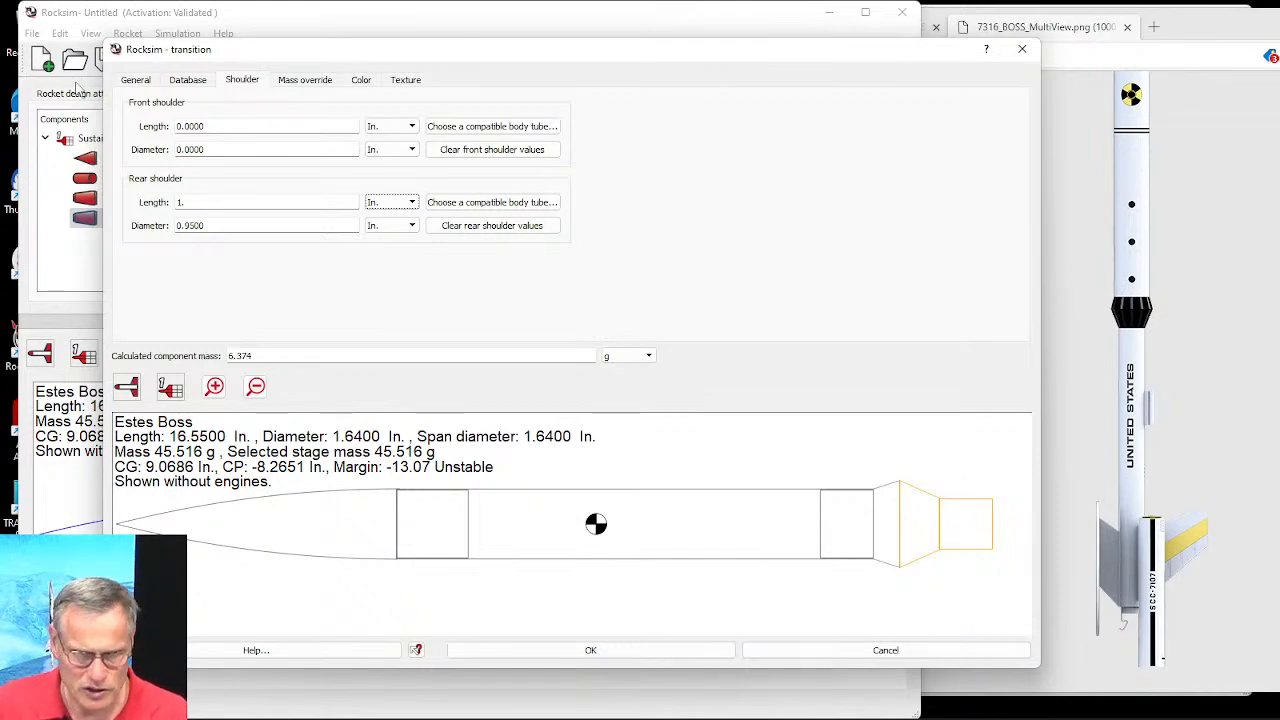
{"action": "left_click", "coordinate": [591, 650]}
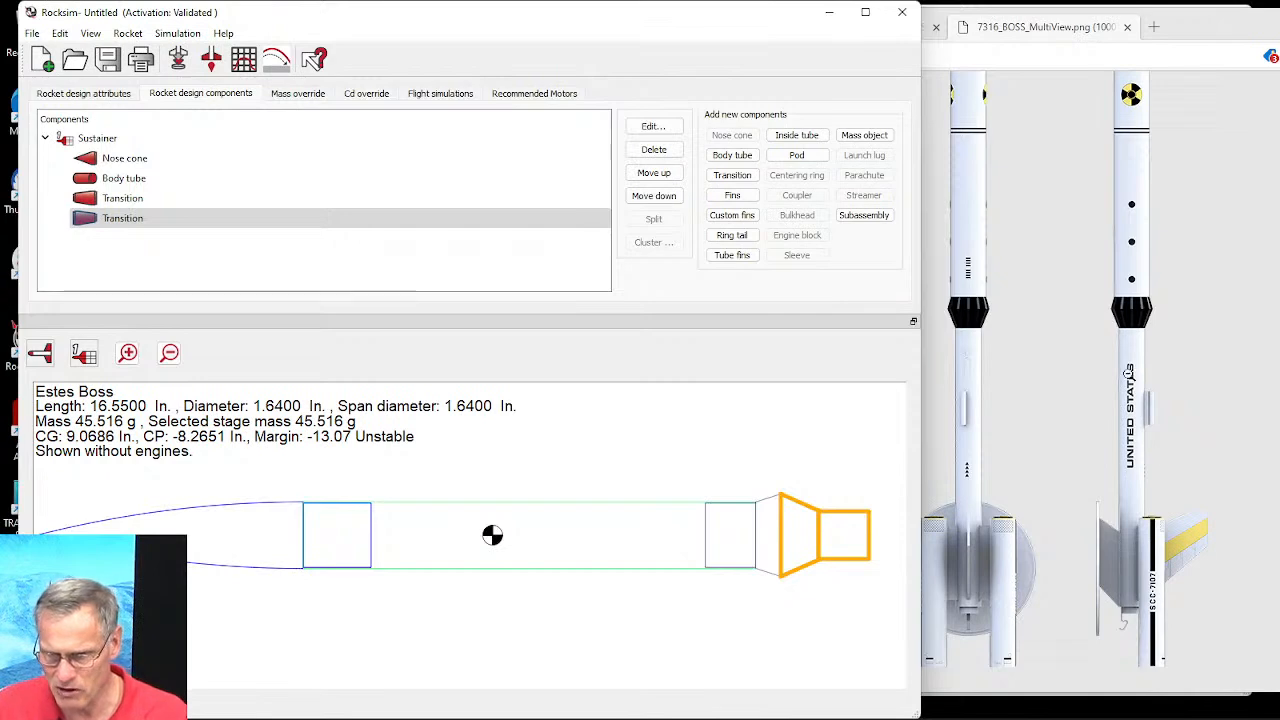
Step: Add a 24 mm body tube, Apogee part 10100, behind the second transition and set its length to 9 in
{"action": "left_click", "coordinate": [732, 155]}
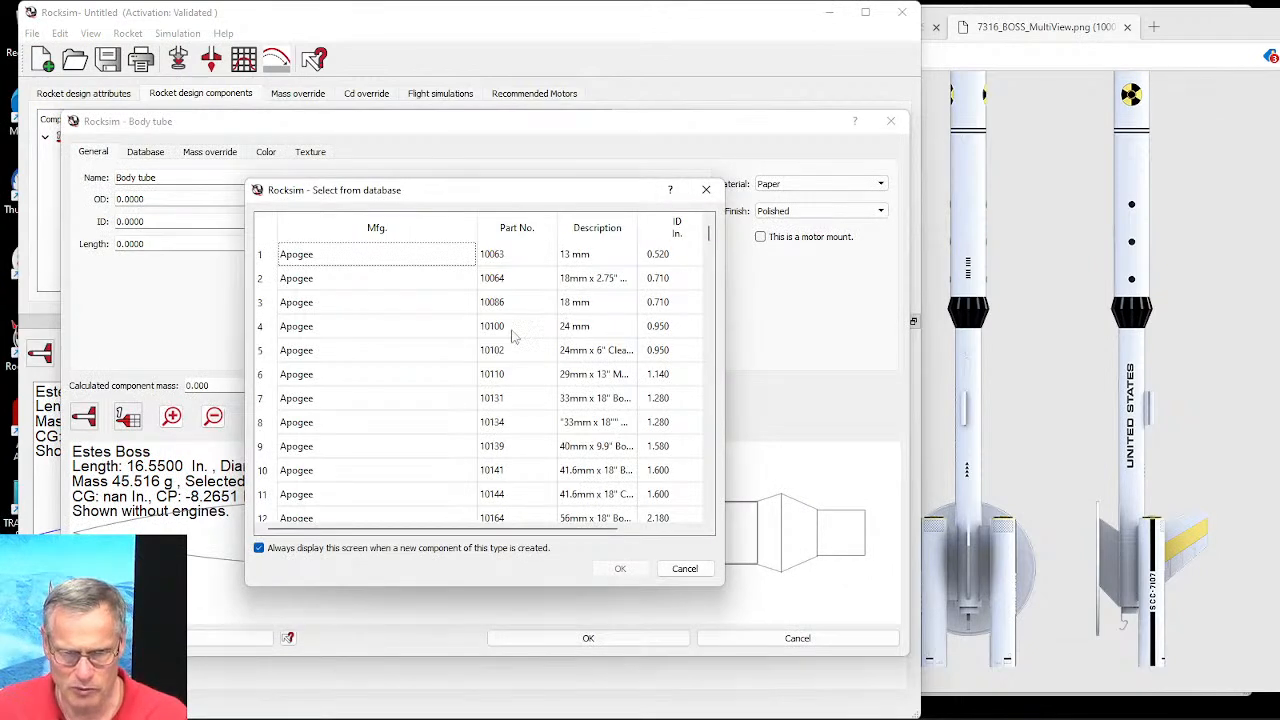
{"action": "left_click", "coordinate": [588, 334]}
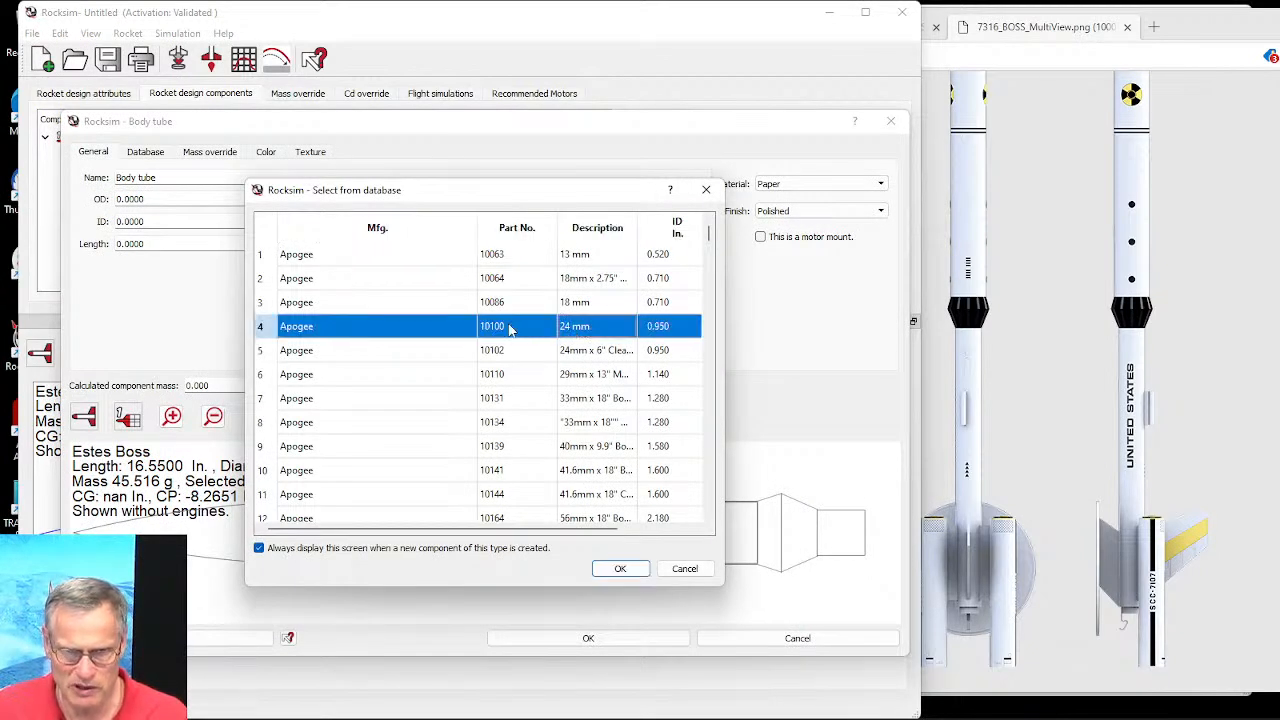
{"action": "left_click", "coordinate": [622, 568]}
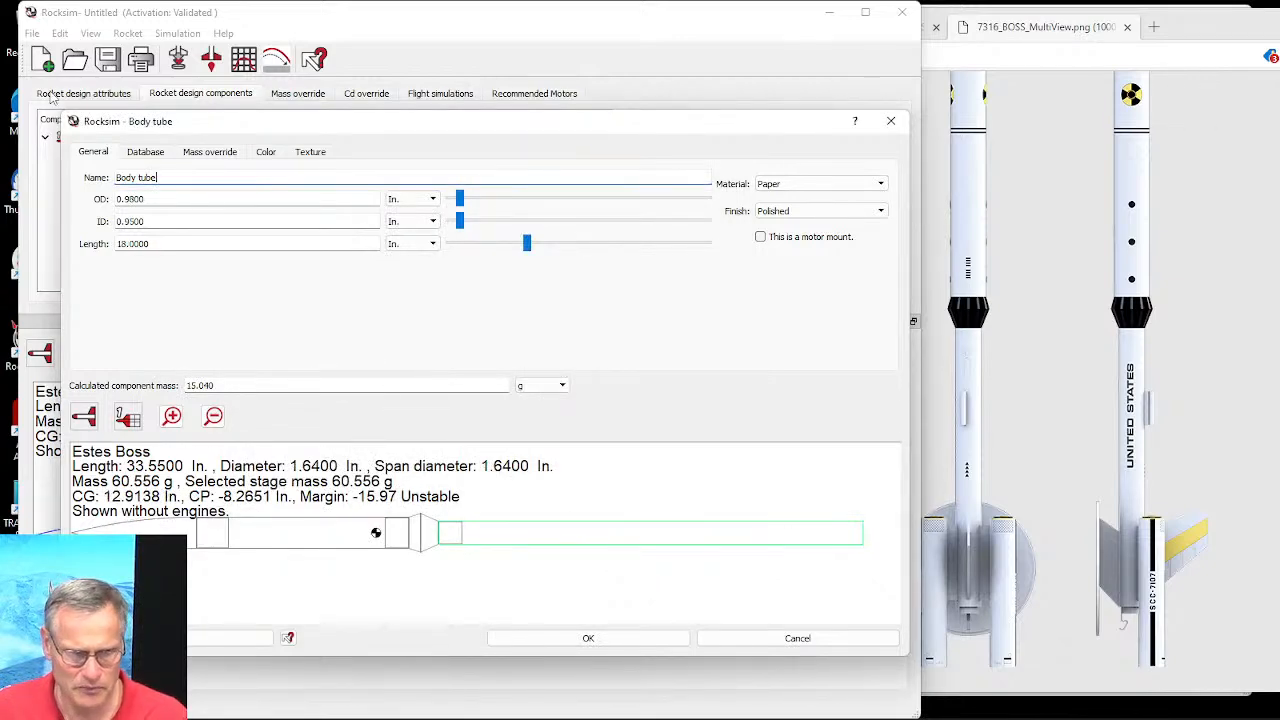
{"action": "left_click_drag", "start_coordinate": [150, 247], "coordinate": [106, 240]}
{"action": "type", "text": "9"}
{"action": "key", "text": "Tab"}
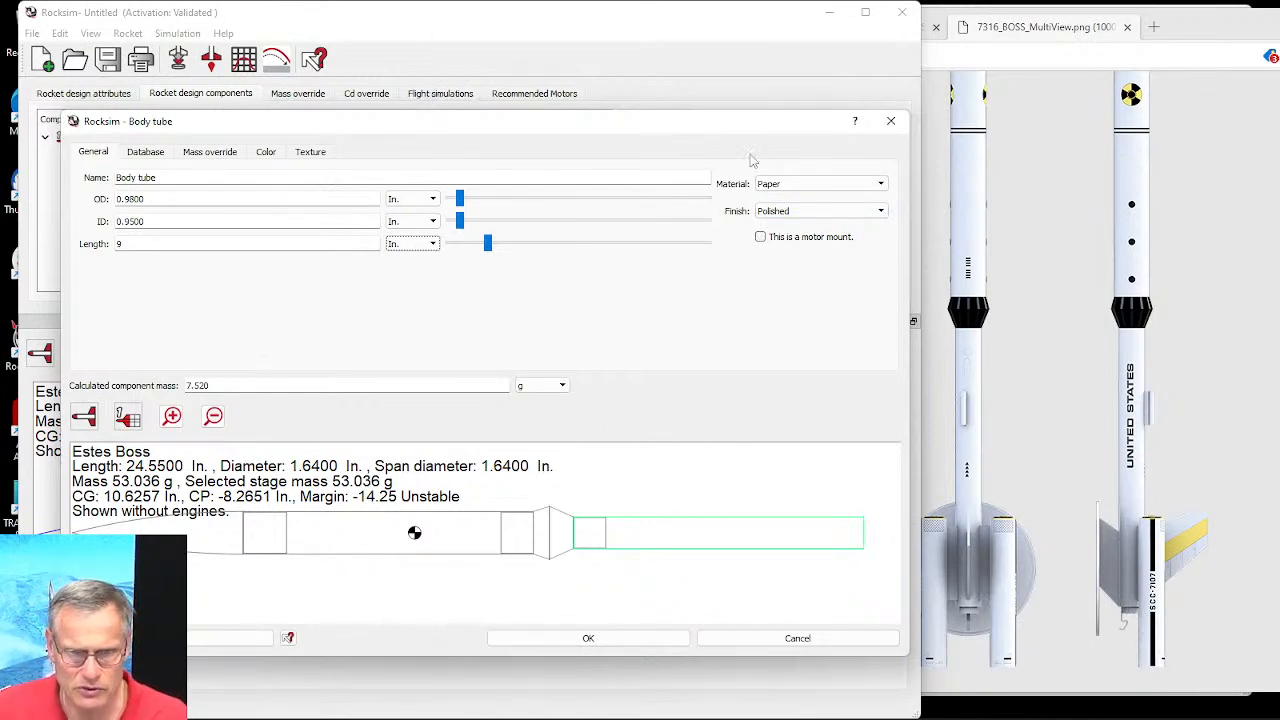
Step: Set the new body tube's 2D color to pink, #ff007f
{"action": "left_click", "coordinate": [266, 152]}
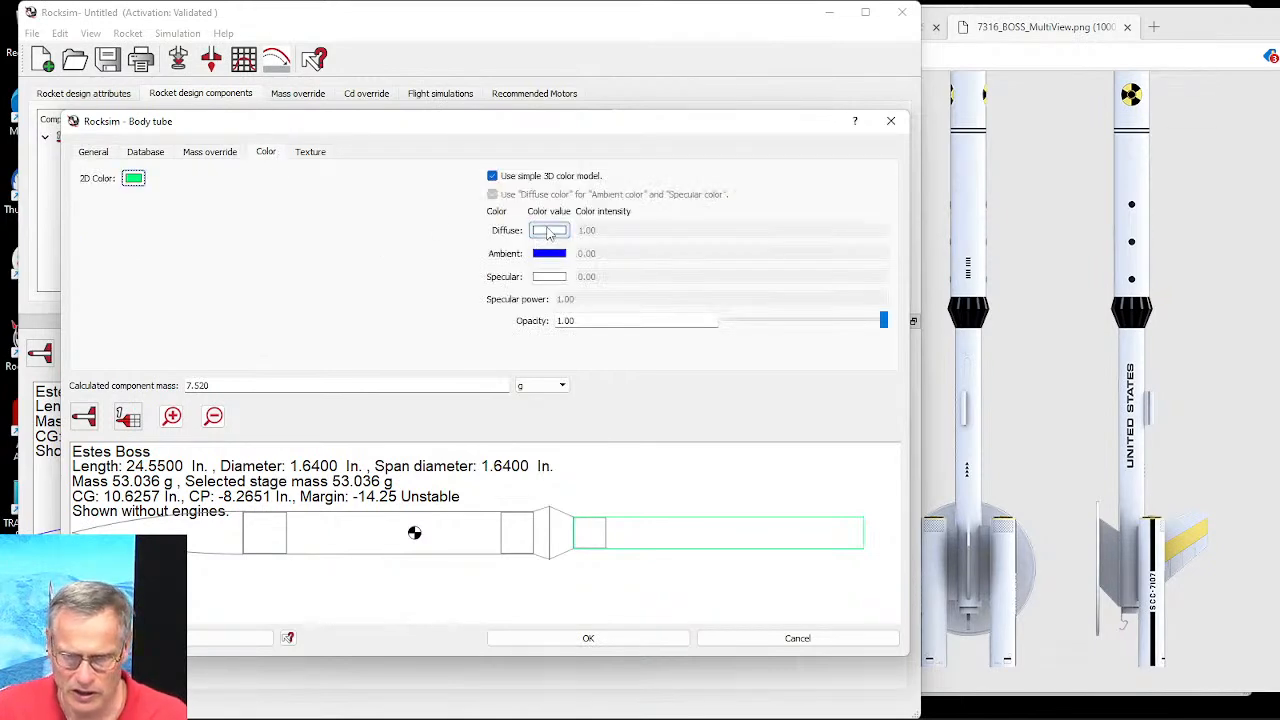
{"action": "left_click", "coordinate": [135, 181]}
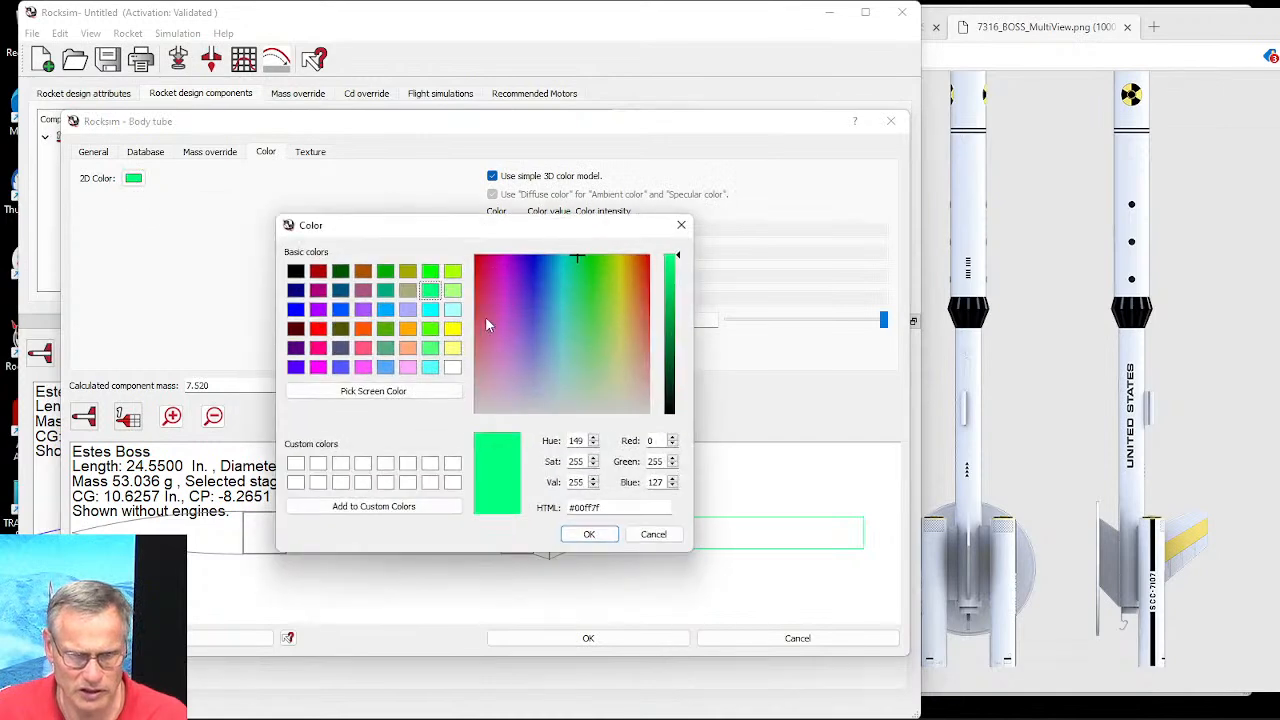
{"action": "left_click", "coordinate": [319, 348]}
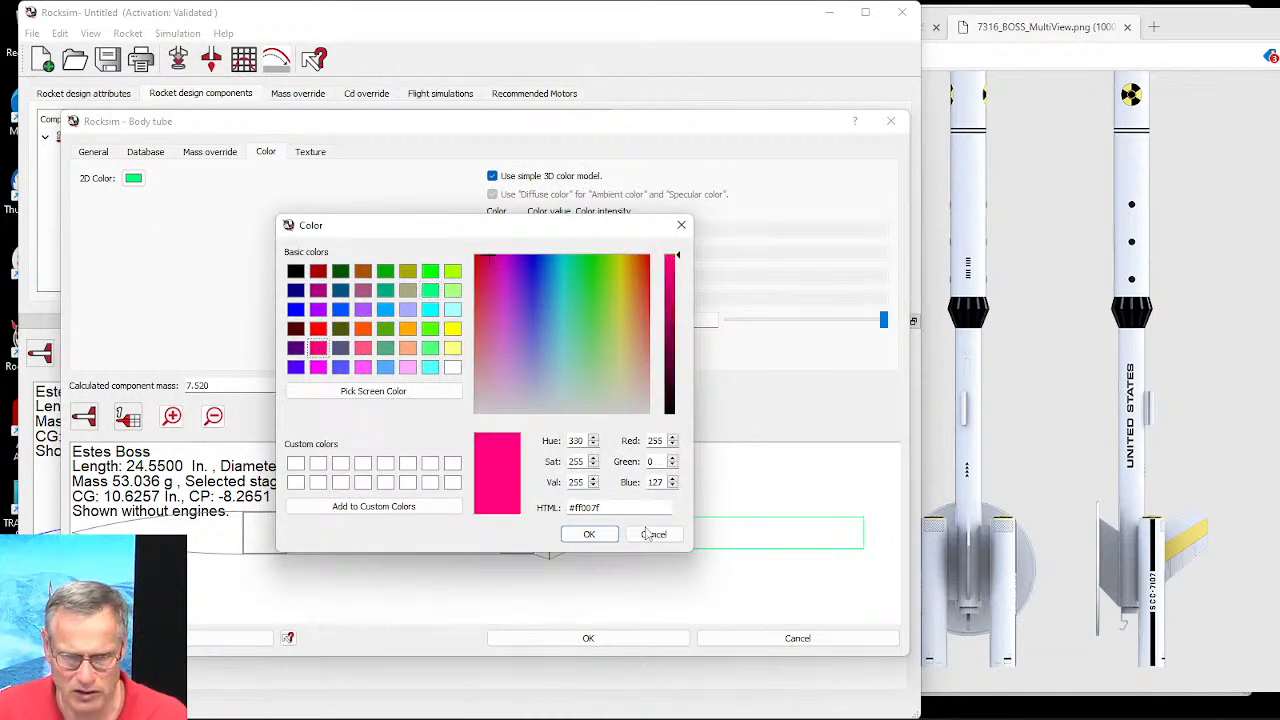
{"action": "left_click", "coordinate": [606, 534]}
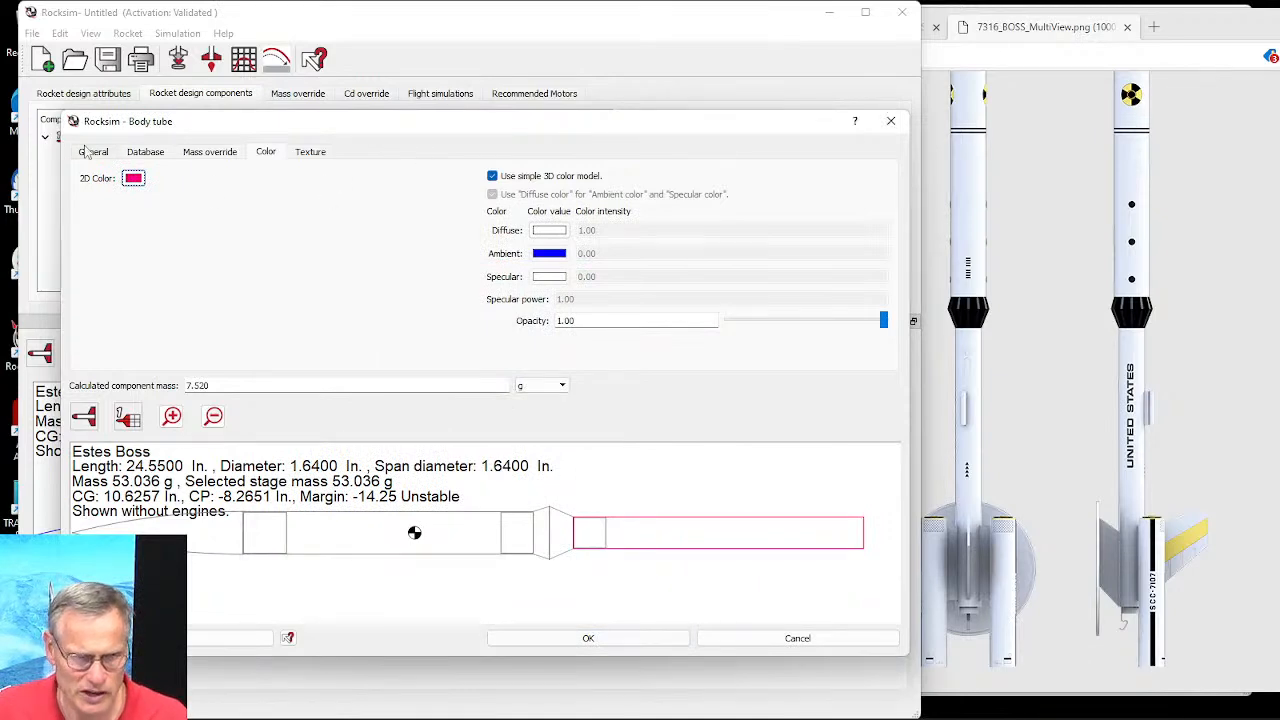
Step: Rename the new body tube as Rear Body tube and accept it
{"action": "left_click", "coordinate": [90, 152]}
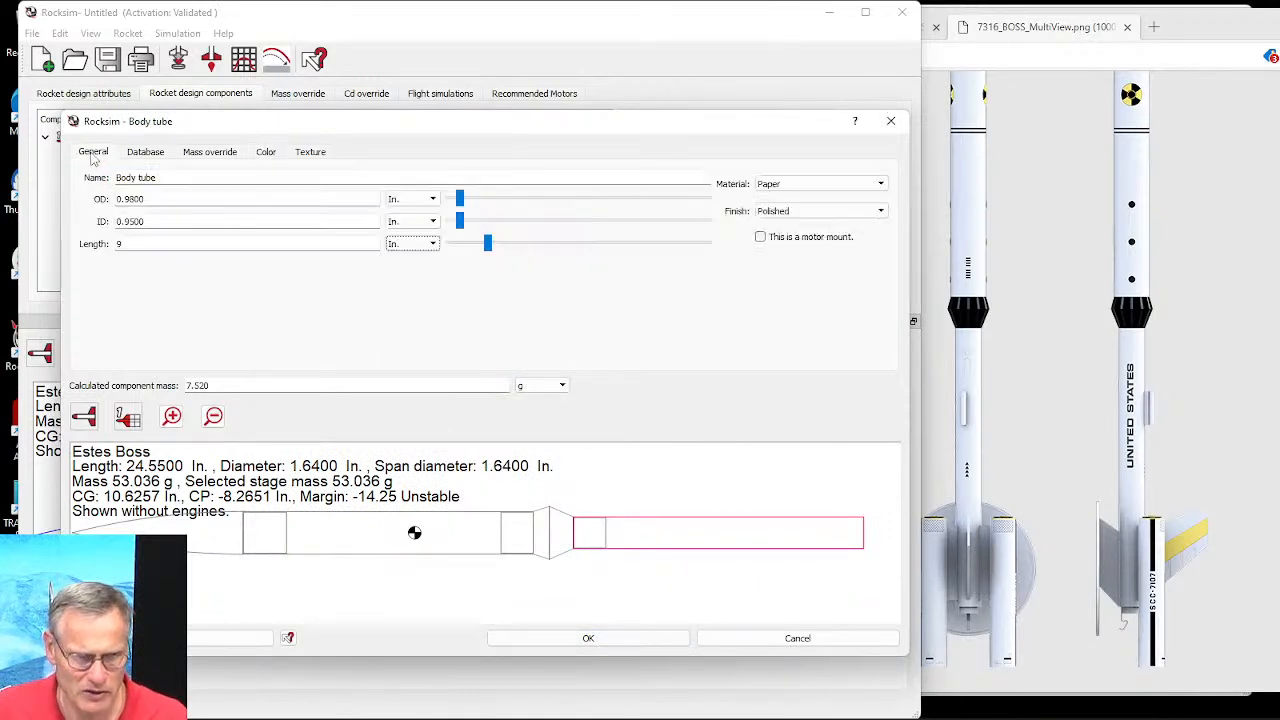
{"action": "left_click", "coordinate": [145, 182]}
{"action": "type", "text": "Rear"}
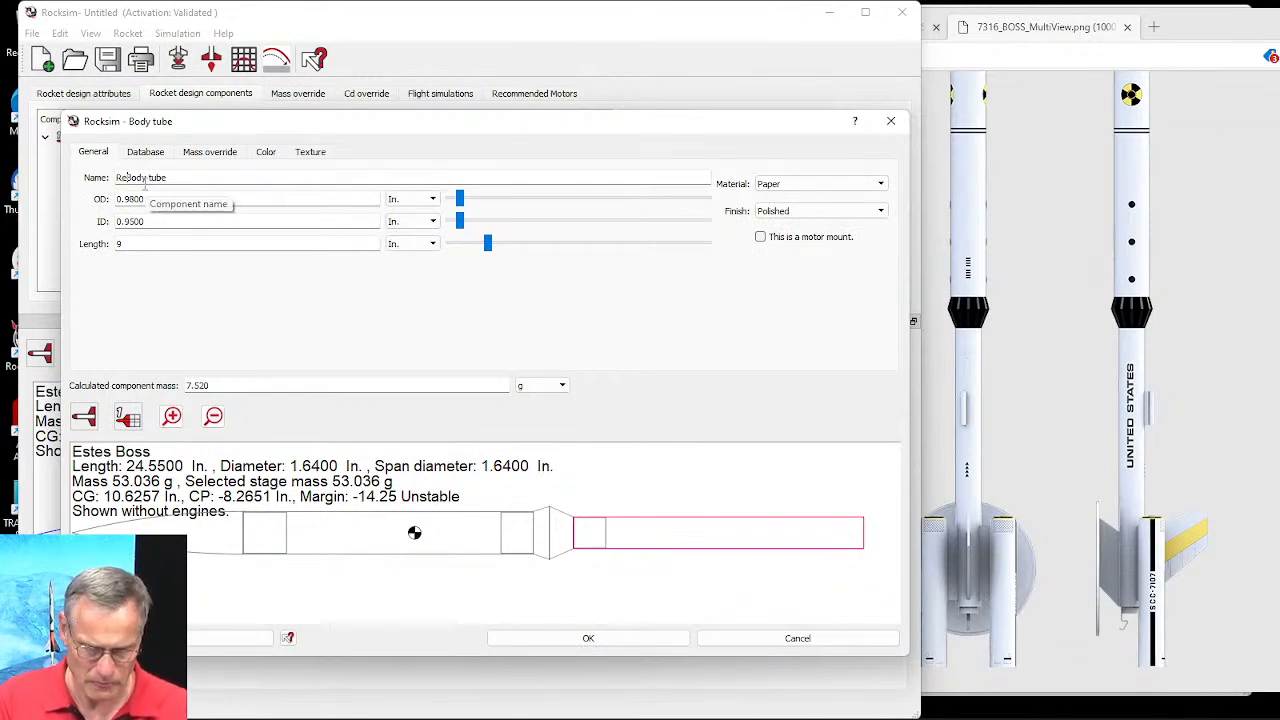
{"action": "left_click", "coordinate": [590, 638]}
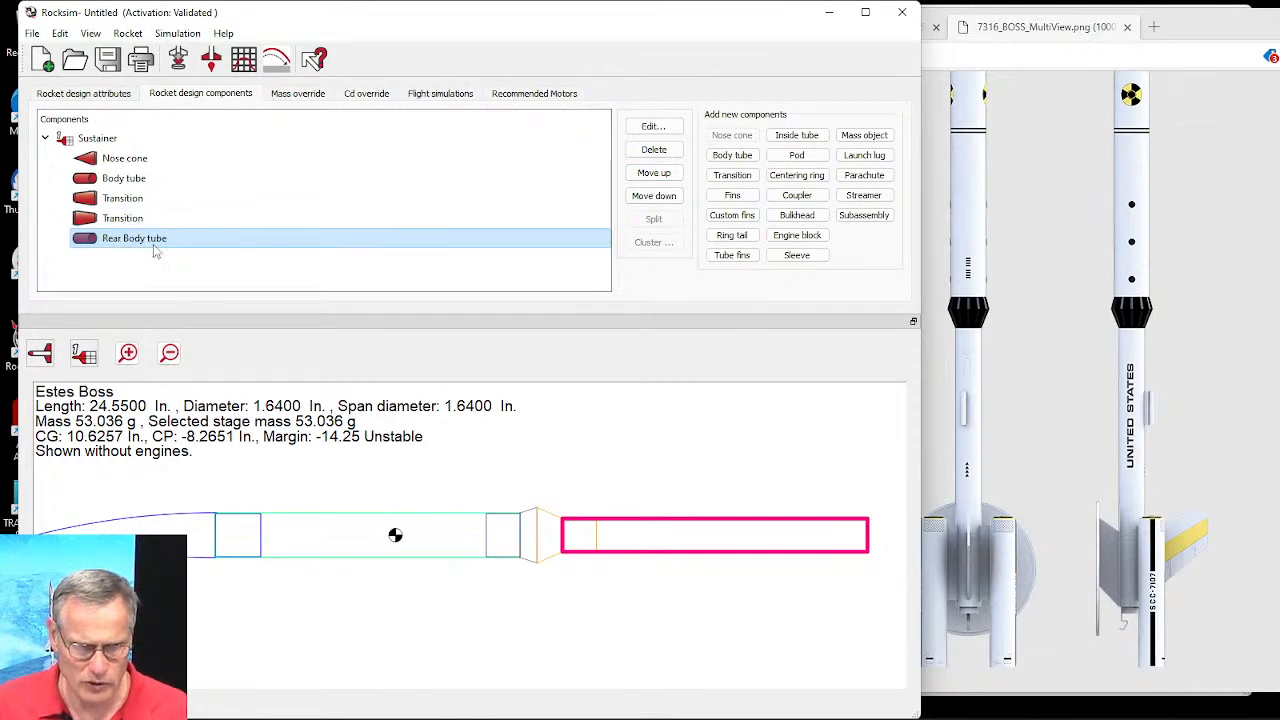
Step: Add an 18 mm x 2.75 in. inside tube, Apogee part 10064, to the rear body tube, checking the recommended engines in the Estes specifications
{"action": "left_click", "coordinate": [815, 139]}
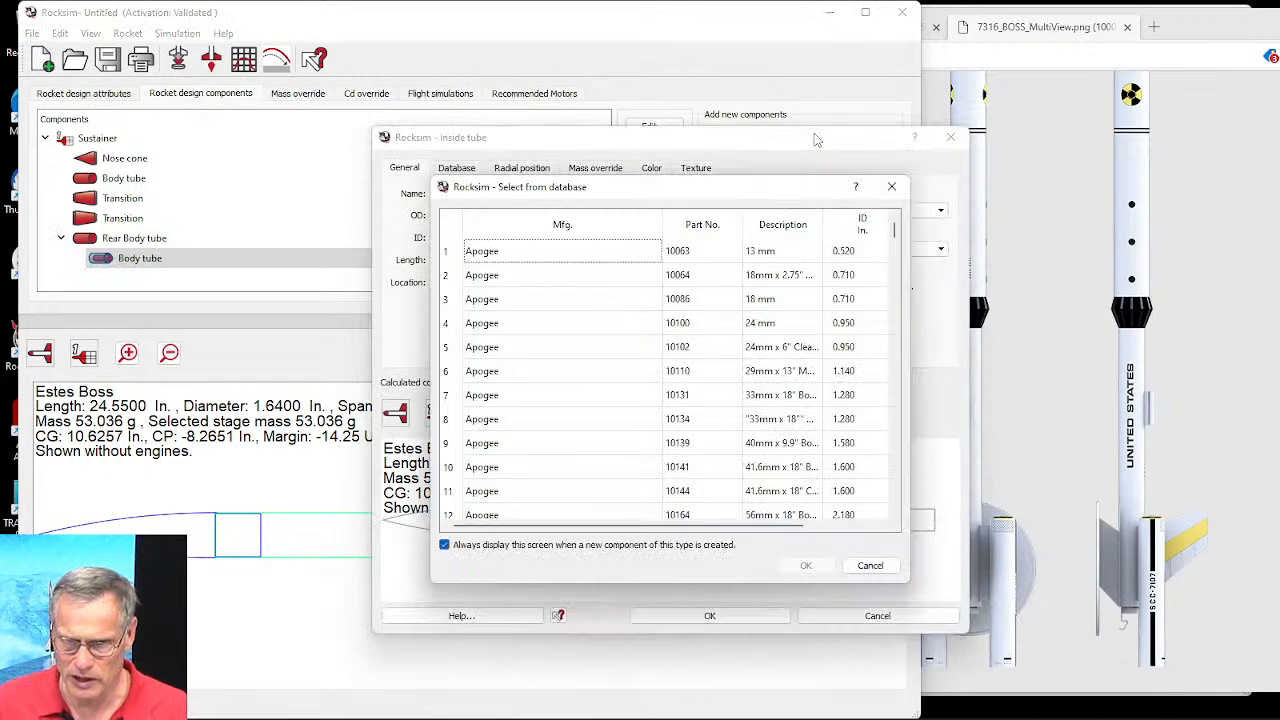
{"action": "left_click", "coordinate": [769, 282]}
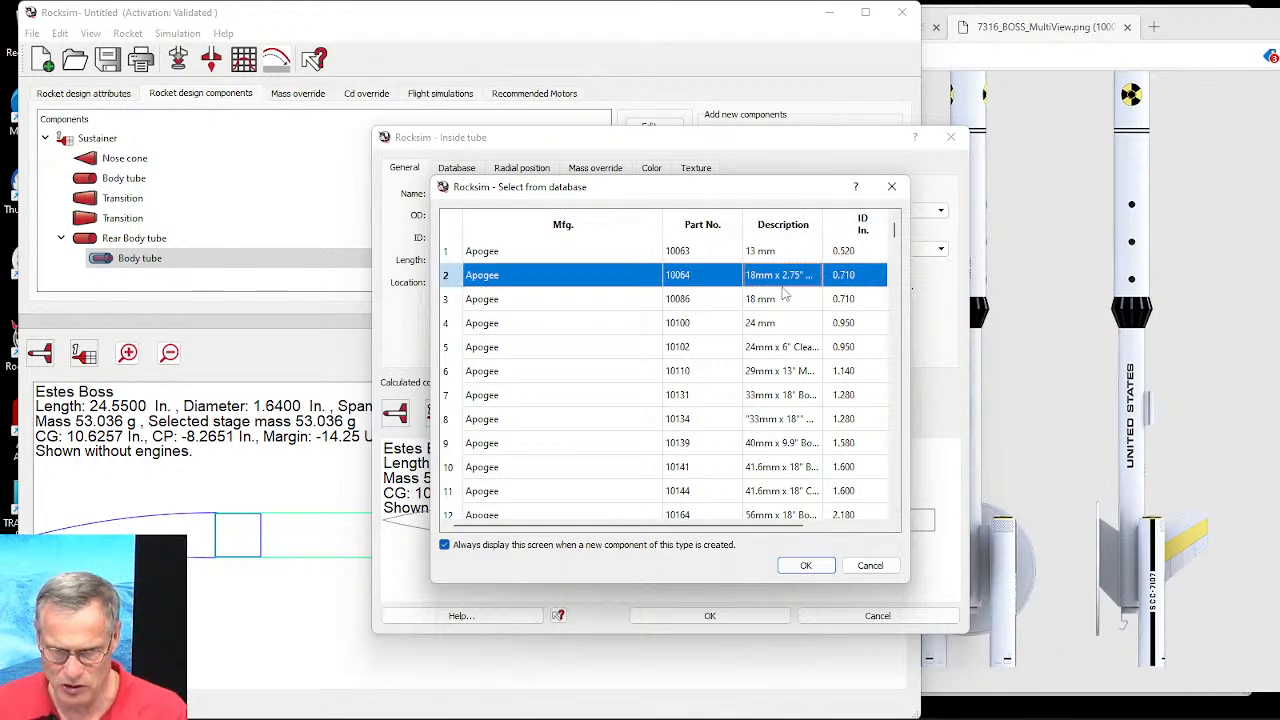
{"action": "left_click", "coordinate": [1197, 26]}
{"action": "left_click", "coordinate": [845, 28]}
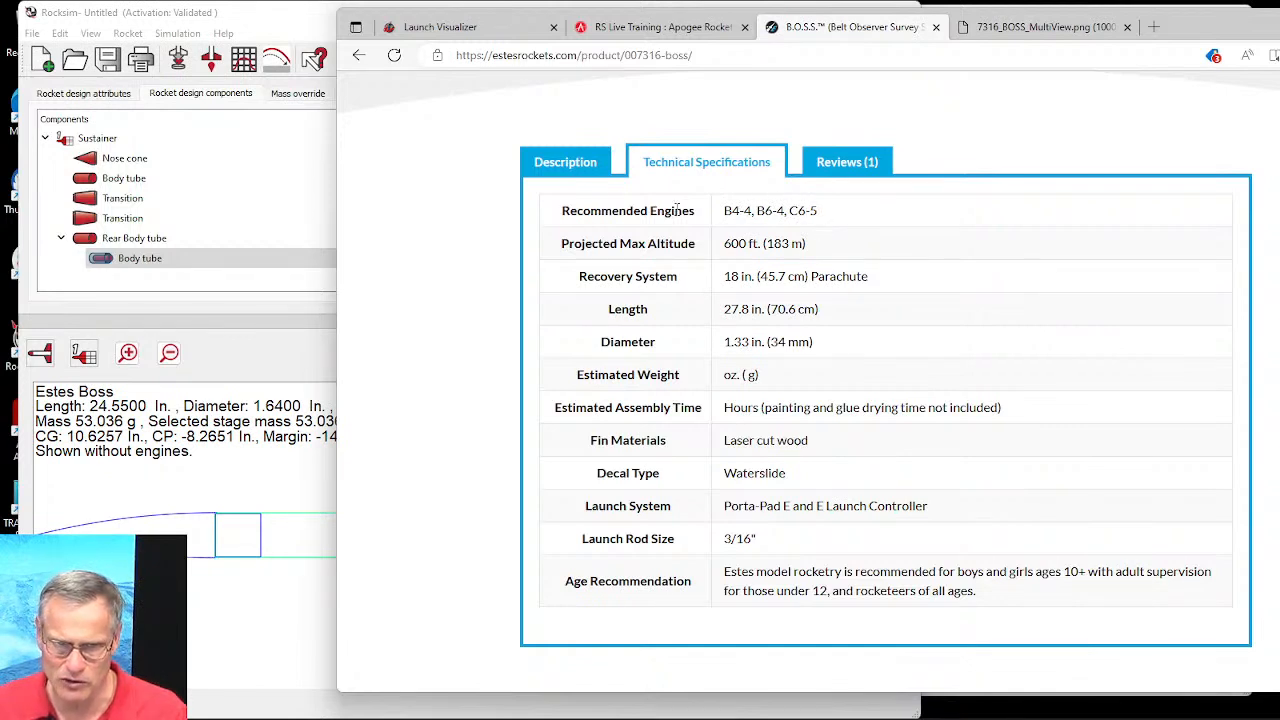
{"action": "left_click", "coordinate": [306, 195]}
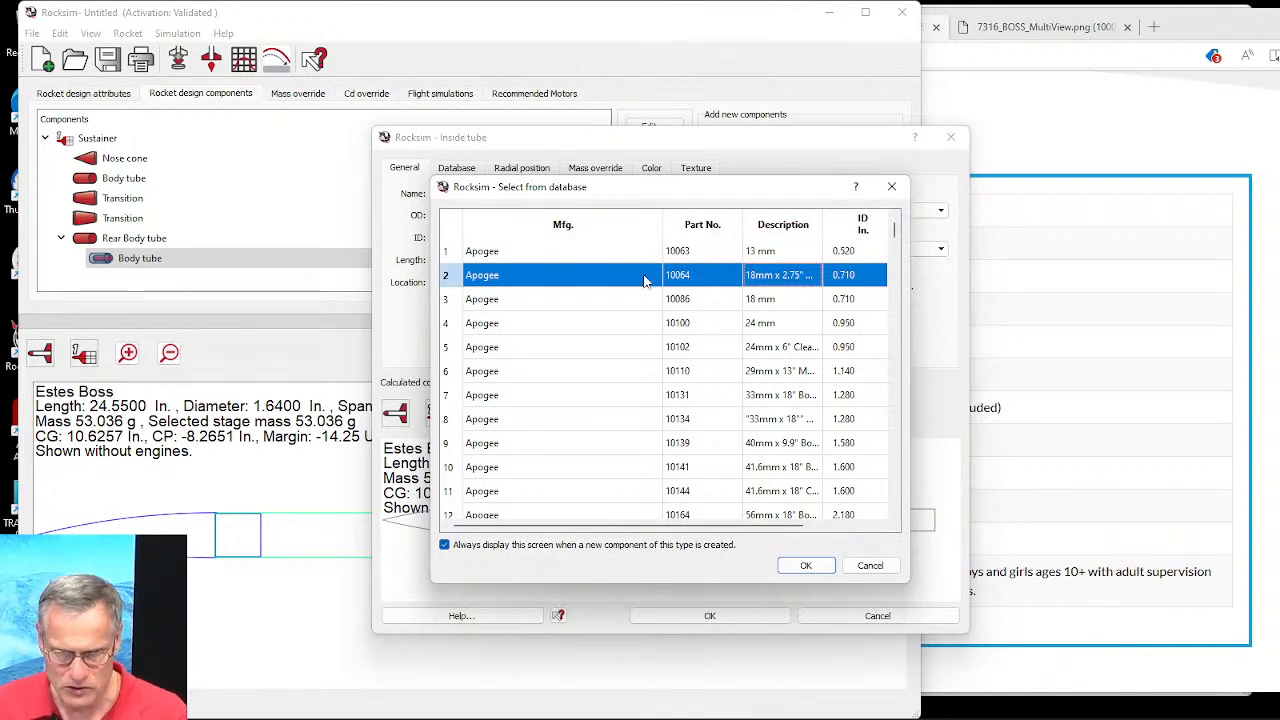
{"action": "left_click", "coordinate": [818, 567]}
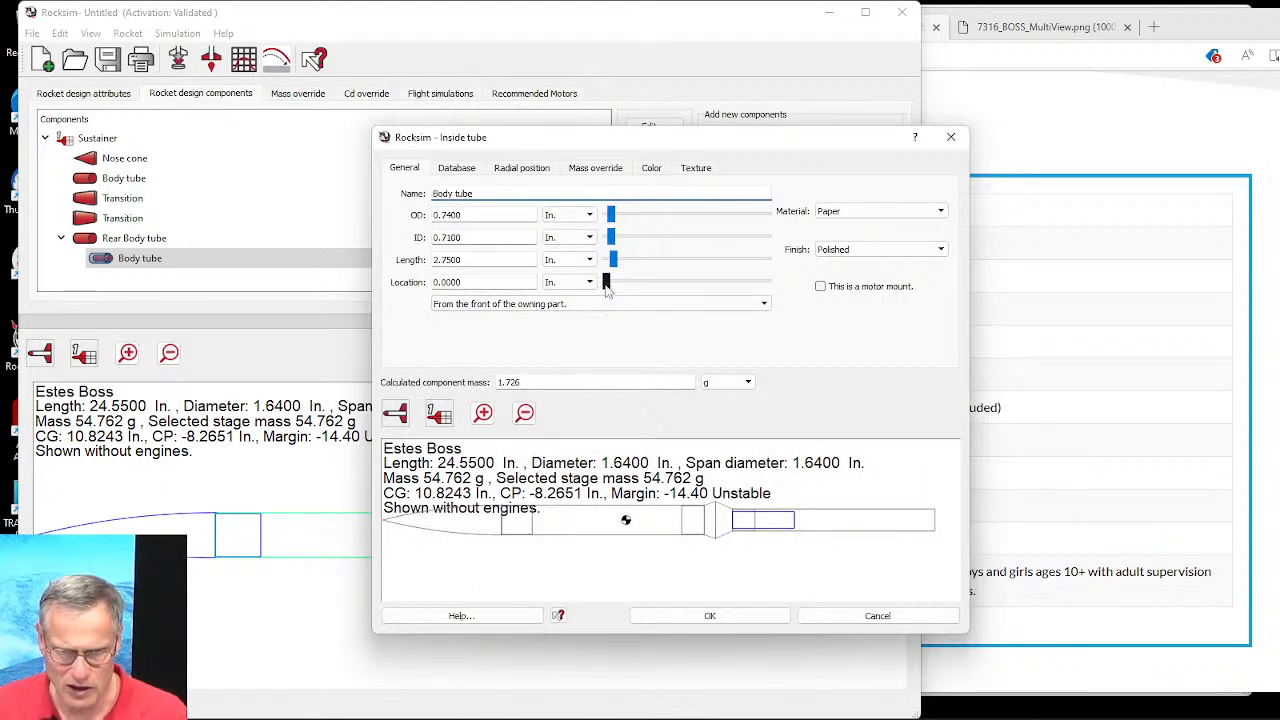
Step: Move the inside tube to 6.375 in. from the front of the rear body tube and compare the rear end with the Estes multi-view image
{"action": "left_click_drag", "start_coordinate": [606, 282], "coordinate": [719, 281]}
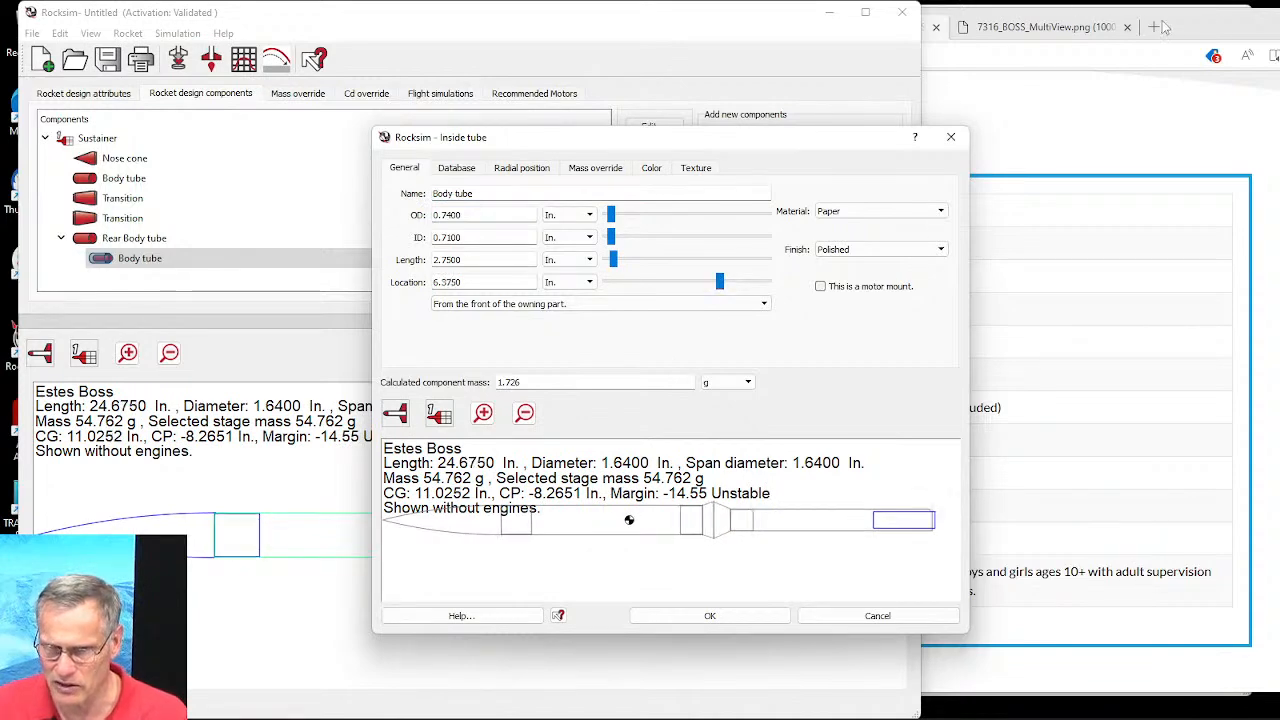
{"action": "left_click", "coordinate": [1045, 38]}
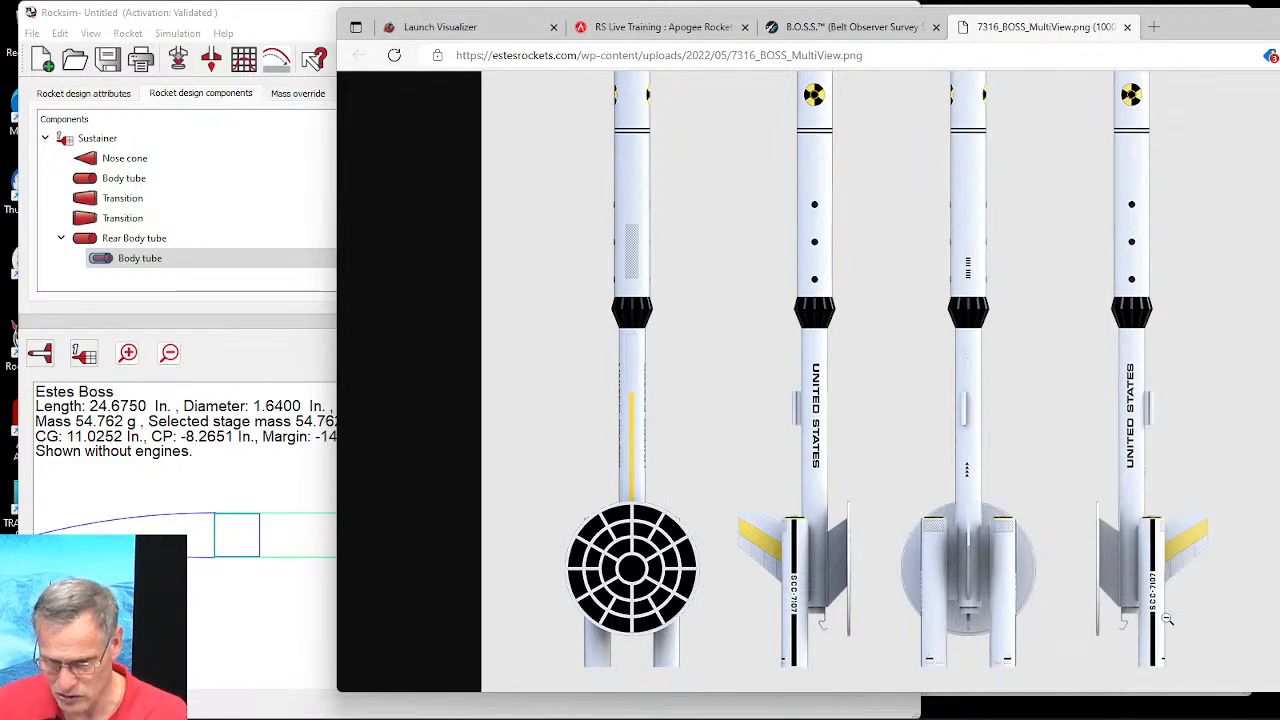
{"action": "left_click", "coordinate": [265, 502]}
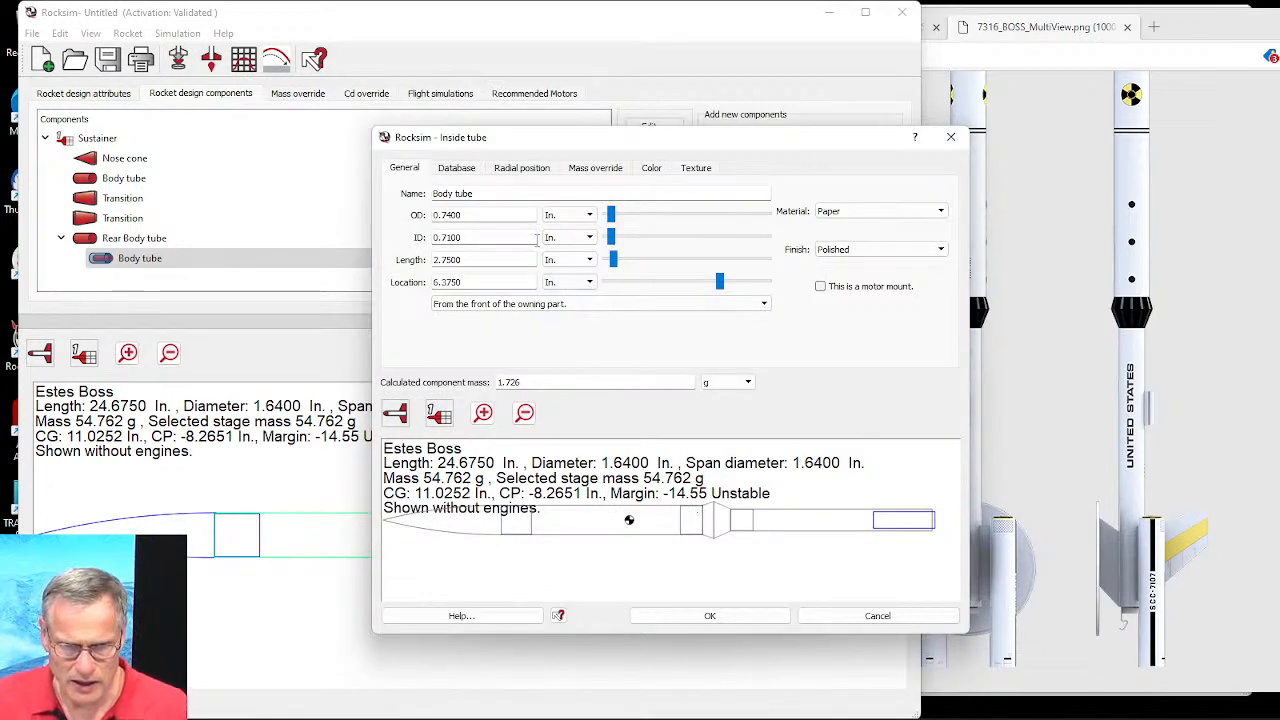
Step: Set the inside tube's diffuse 3D color to white and its 2D color to green
{"action": "left_click", "coordinate": [655, 168]}
{"action": "left_click", "coordinate": [750, 249]}
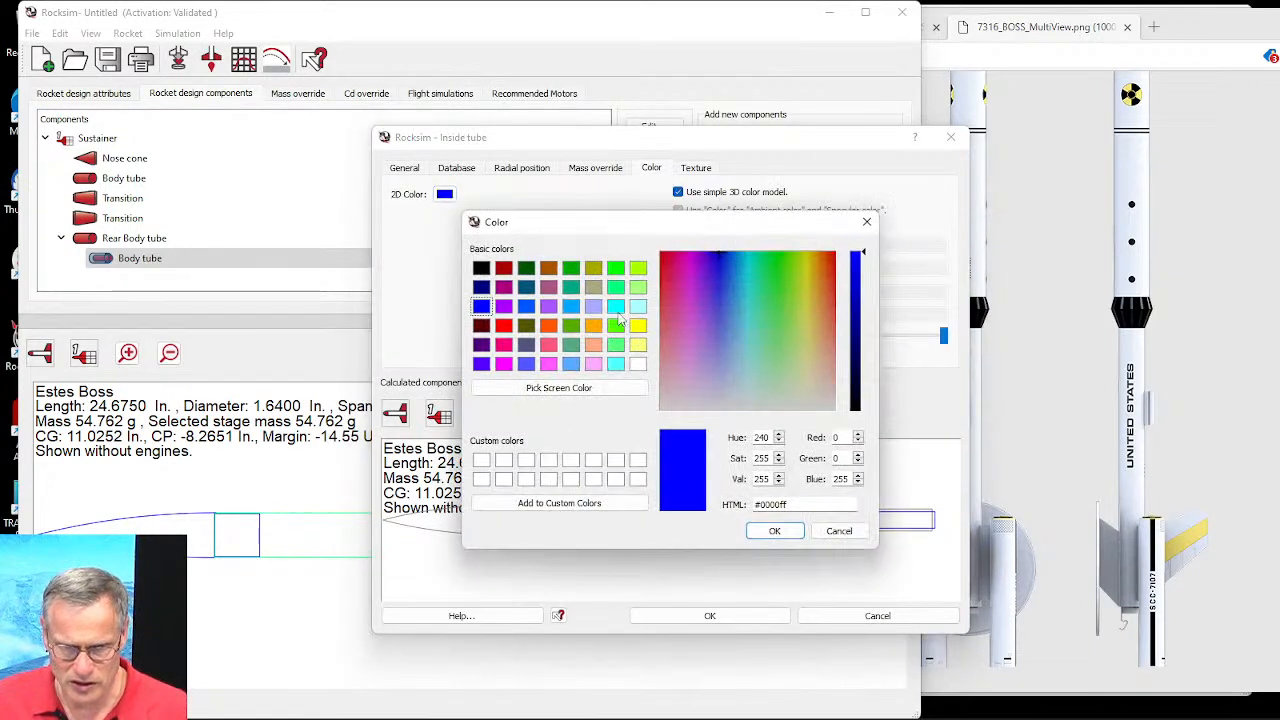
{"action": "left_click", "coordinate": [637, 364]}
{"action": "left_click", "coordinate": [772, 531]}
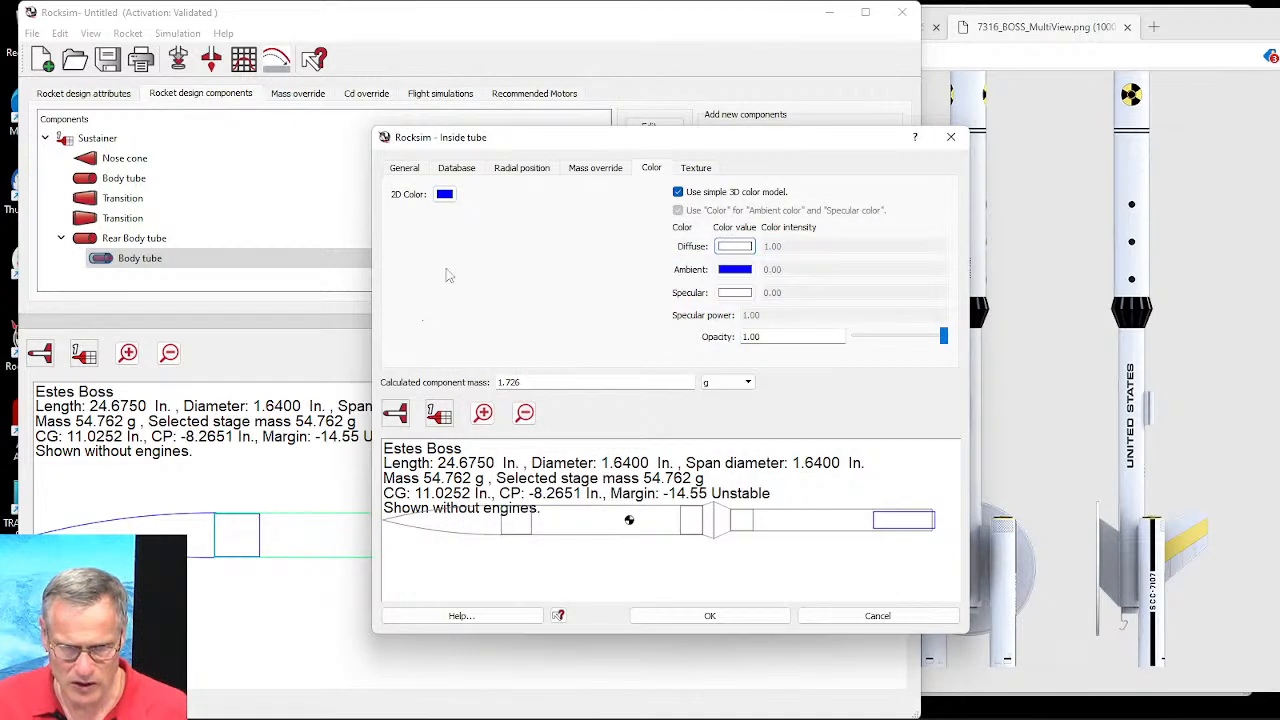
{"action": "left_click", "coordinate": [444, 194]}
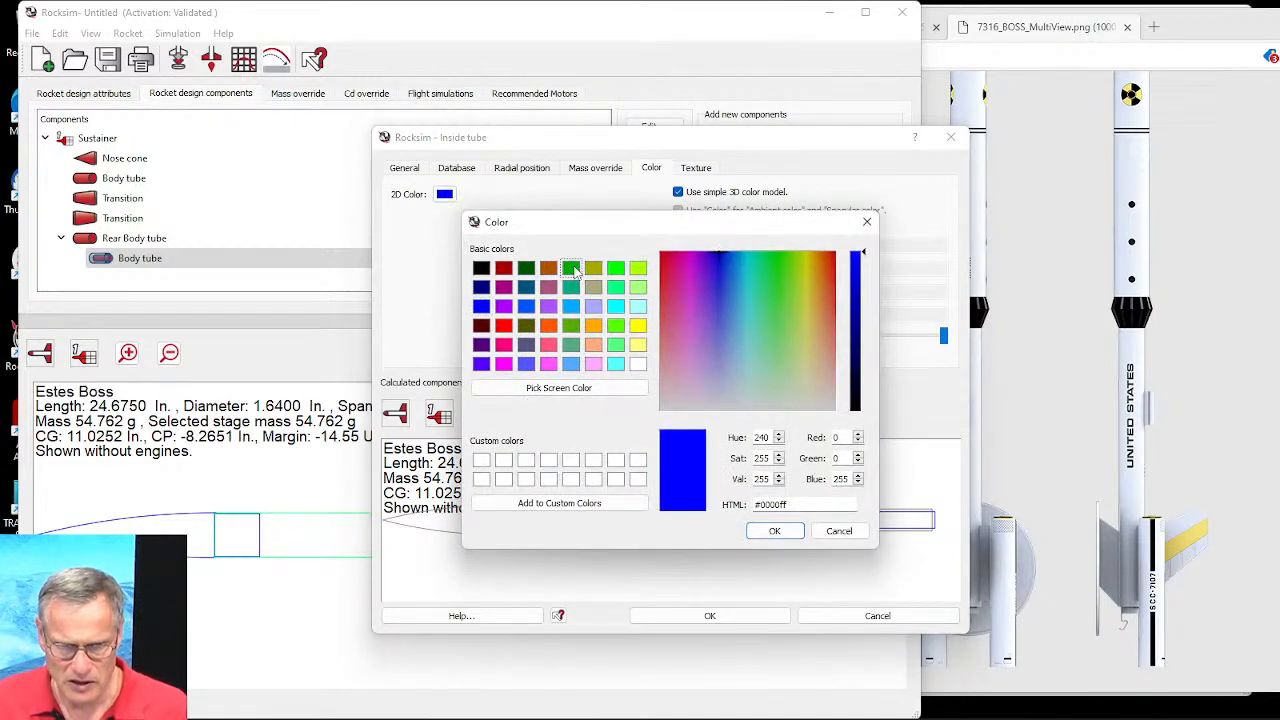
{"action": "left_click", "coordinate": [570, 268]}
{"action": "left_click", "coordinate": [774, 531]}
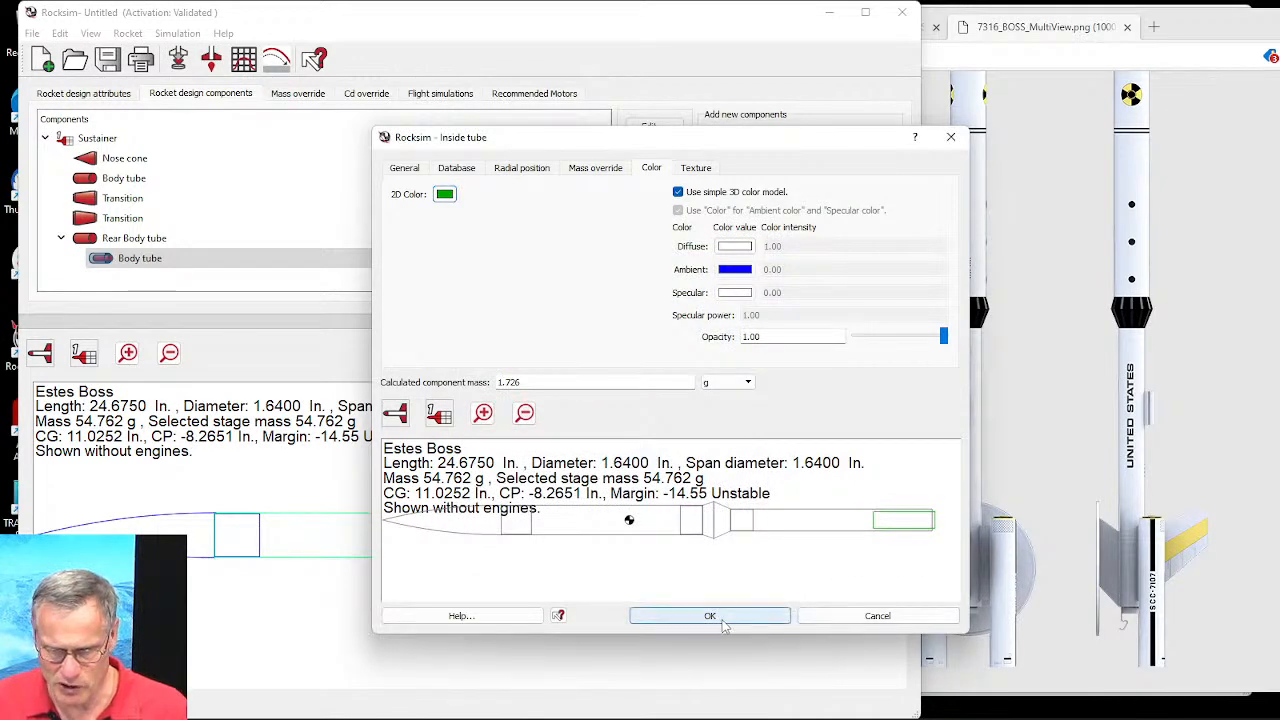
Step: Rename the inside tube as Engine Mount tube and accept it
{"action": "left_click", "coordinate": [418, 170]}
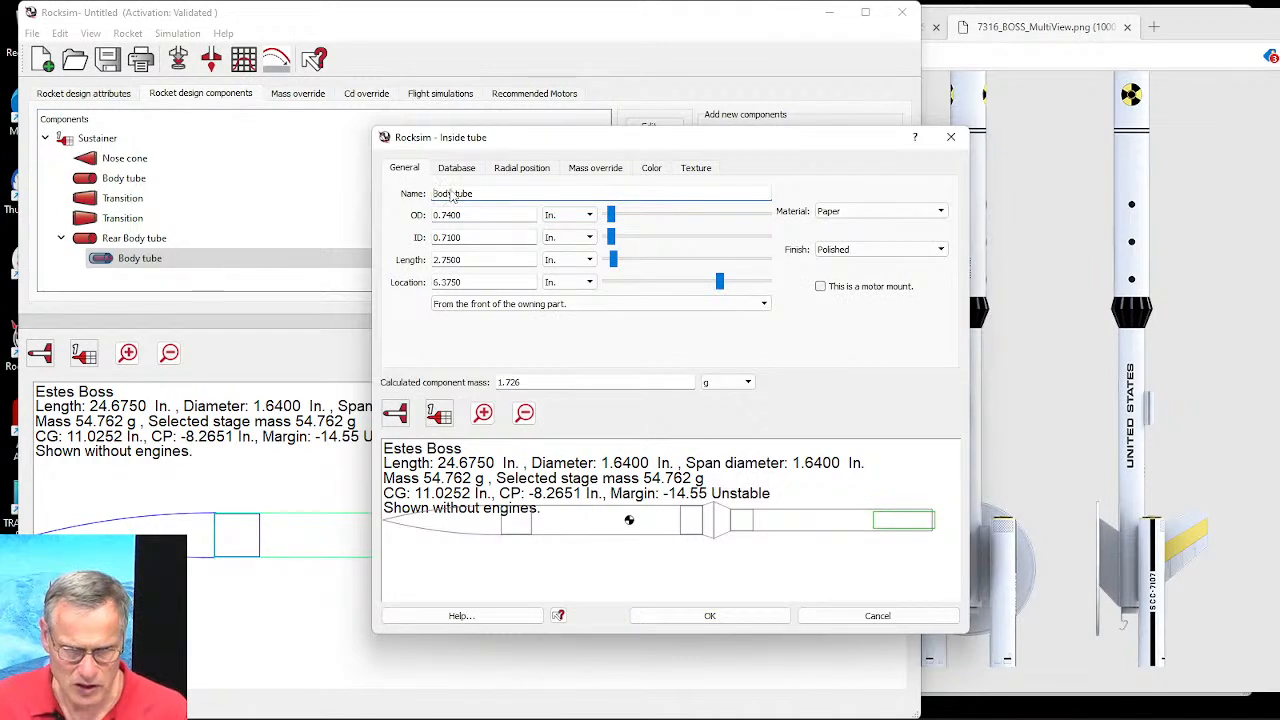
{"action": "left_click_drag", "start_coordinate": [452, 193], "coordinate": [420, 191]}
{"action": "type", "text": "Engine Mount"}
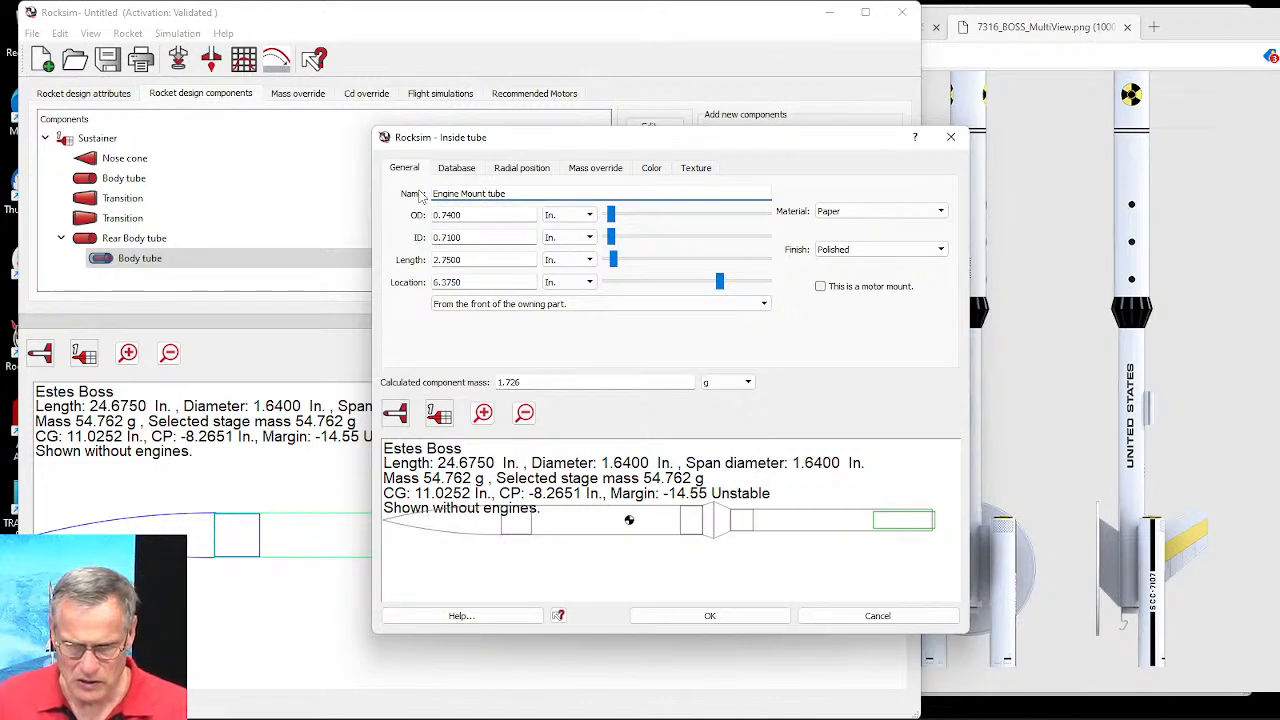
{"action": "left_click", "coordinate": [735, 617]}
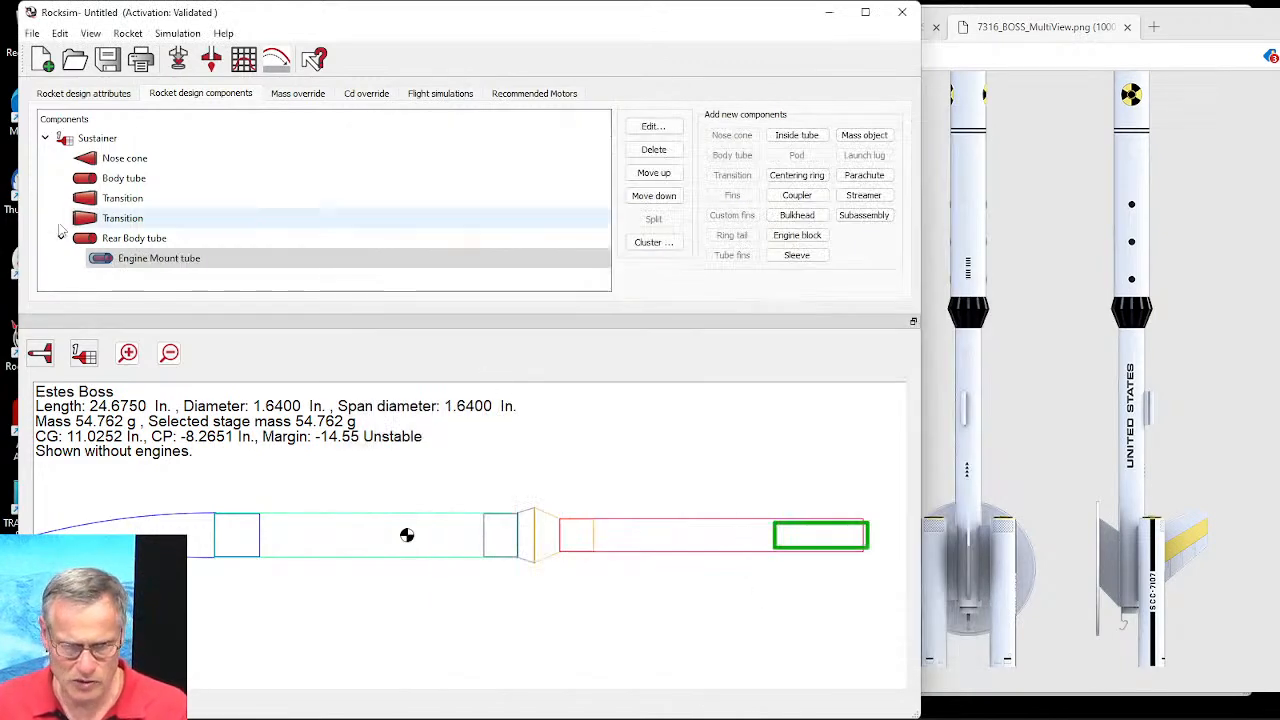
Step: Add a centering ring to the rear body tube from the database, Apogee part 13400, CR 18-24
{"action": "left_click", "coordinate": [97, 259]}
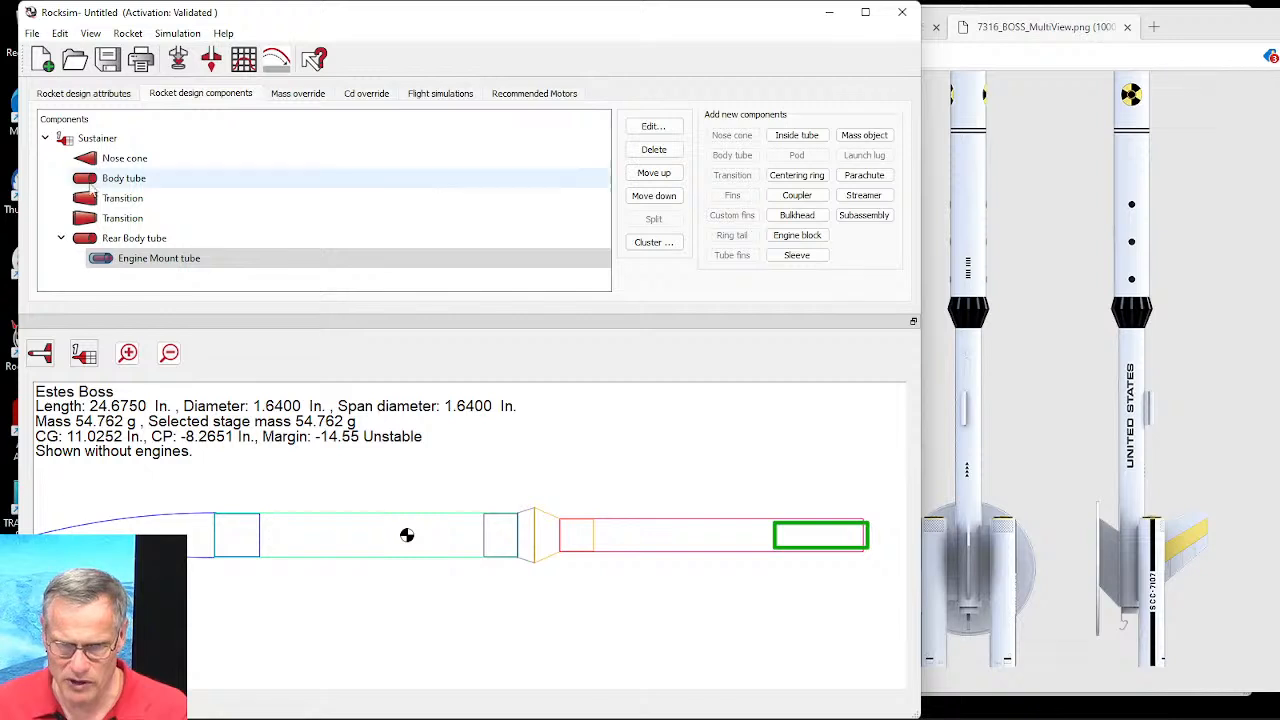
{"action": "left_click", "coordinate": [130, 240]}
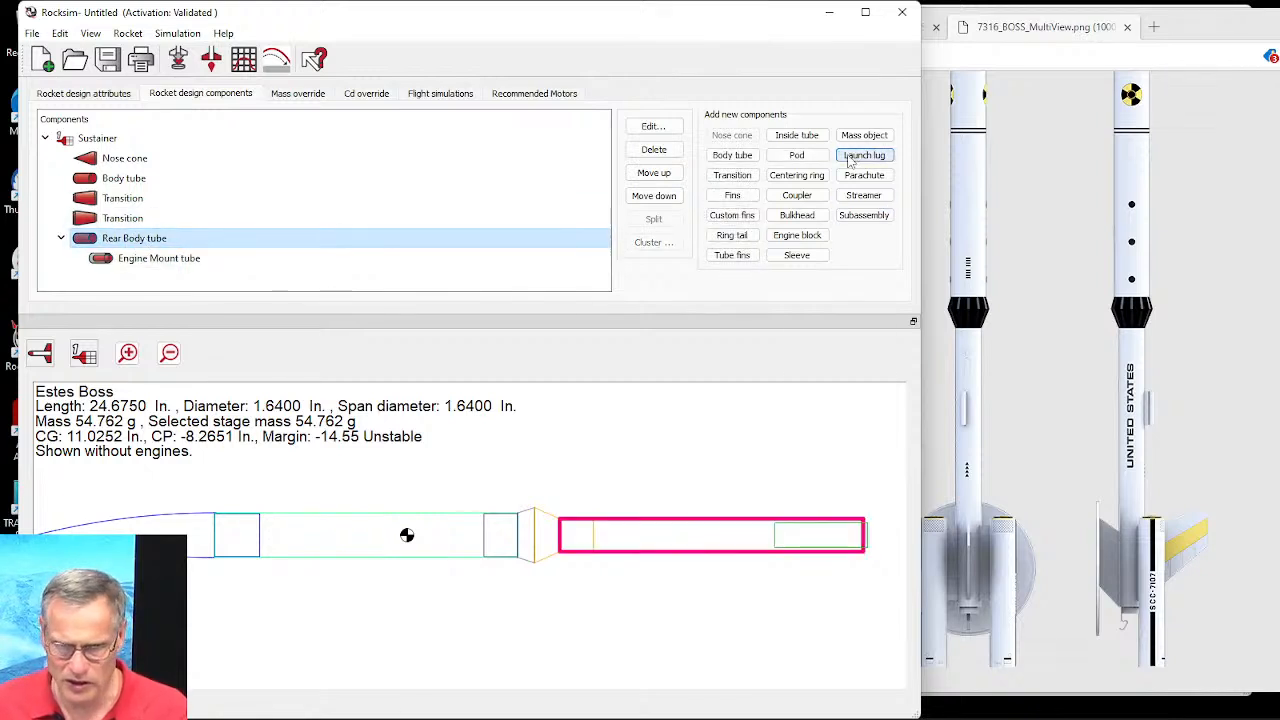
{"action": "left_click", "coordinate": [790, 177]}
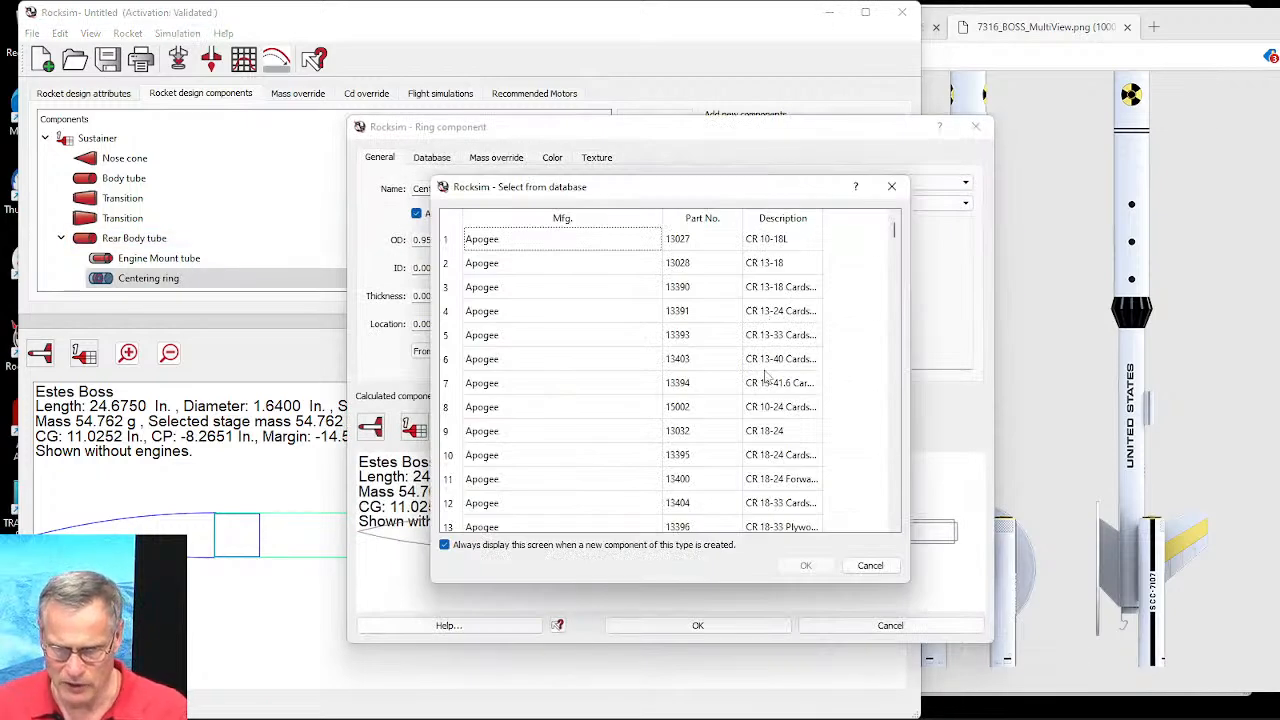
{"action": "left_click", "coordinate": [781, 482]}
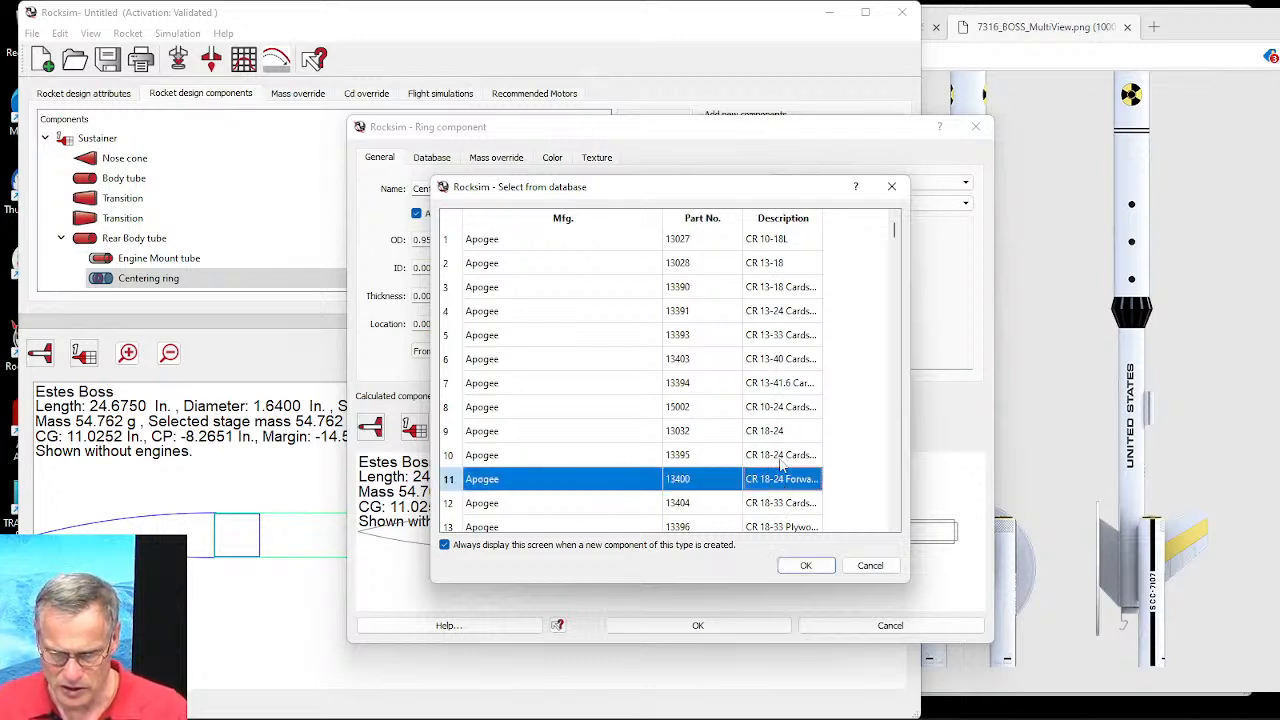
{"action": "left_click", "coordinate": [806, 565]}
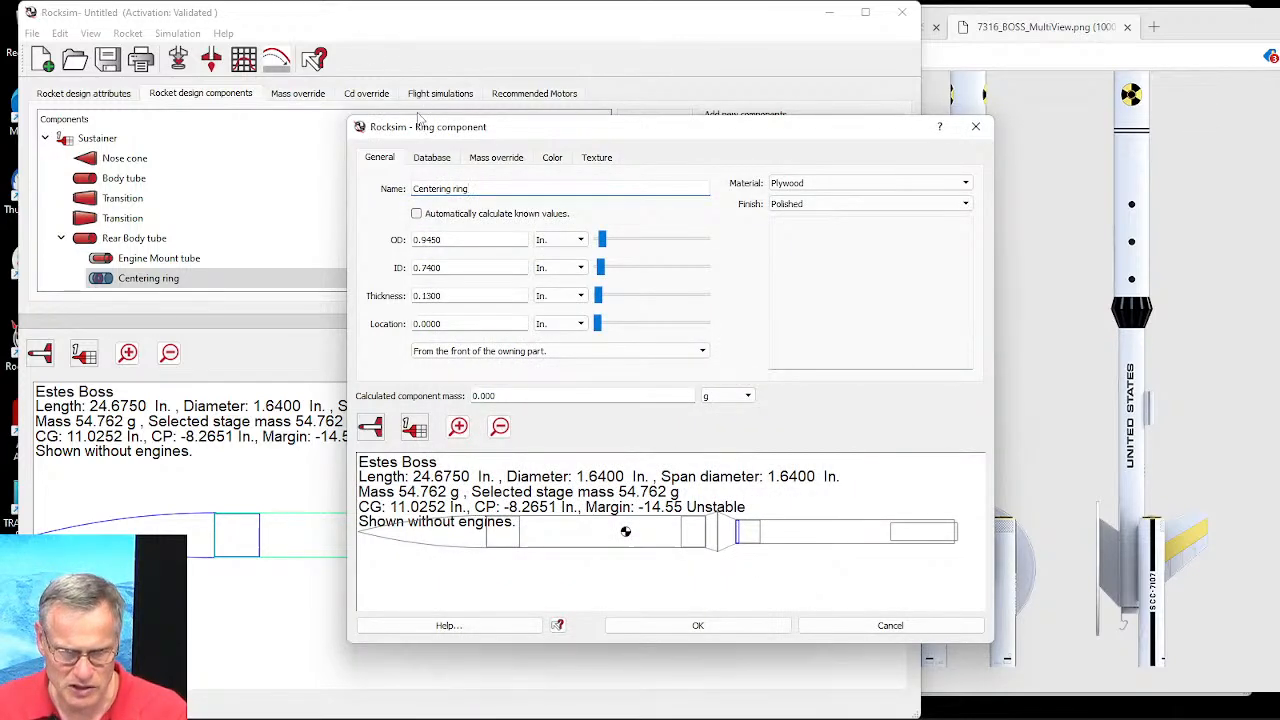
Step: Enlarge the ring's dialog and set its material to Paper and its thickness to 0.25 in
{"action": "left_click_drag", "start_coordinate": [419, 116], "coordinate": [419, 4]}
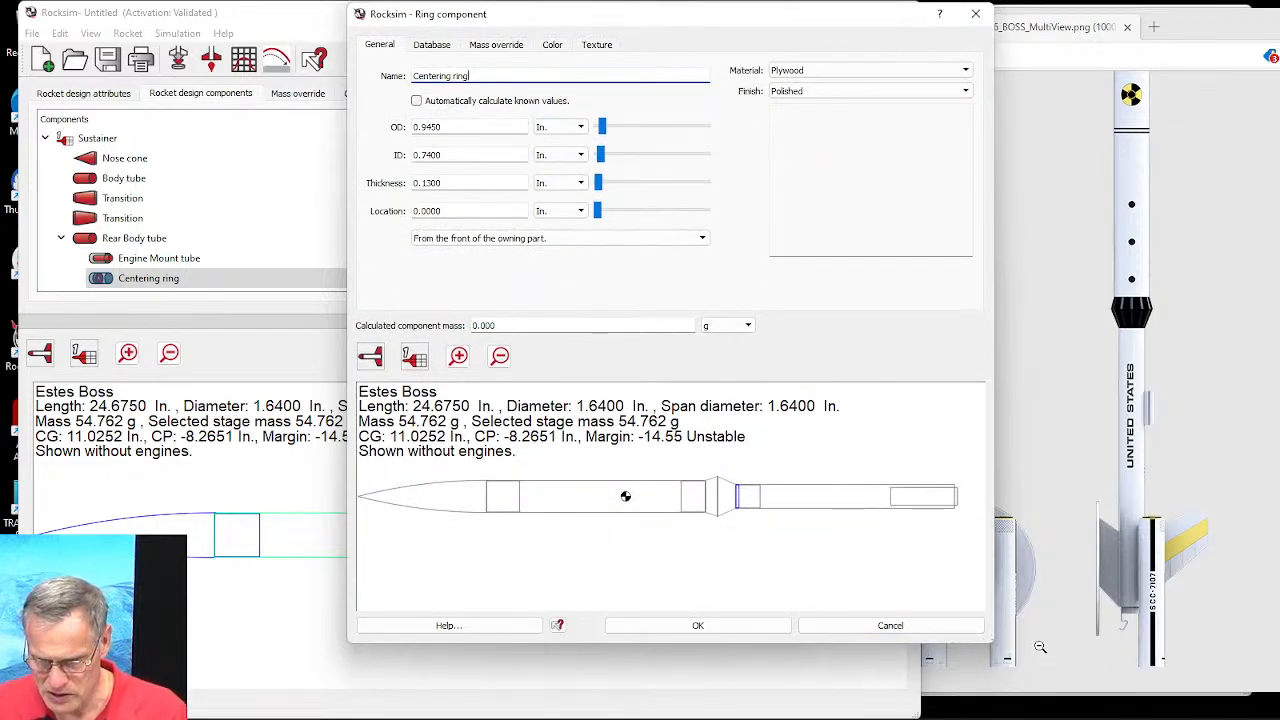
{"action": "left_click_drag", "start_coordinate": [988, 640], "coordinate": [1153, 642]}
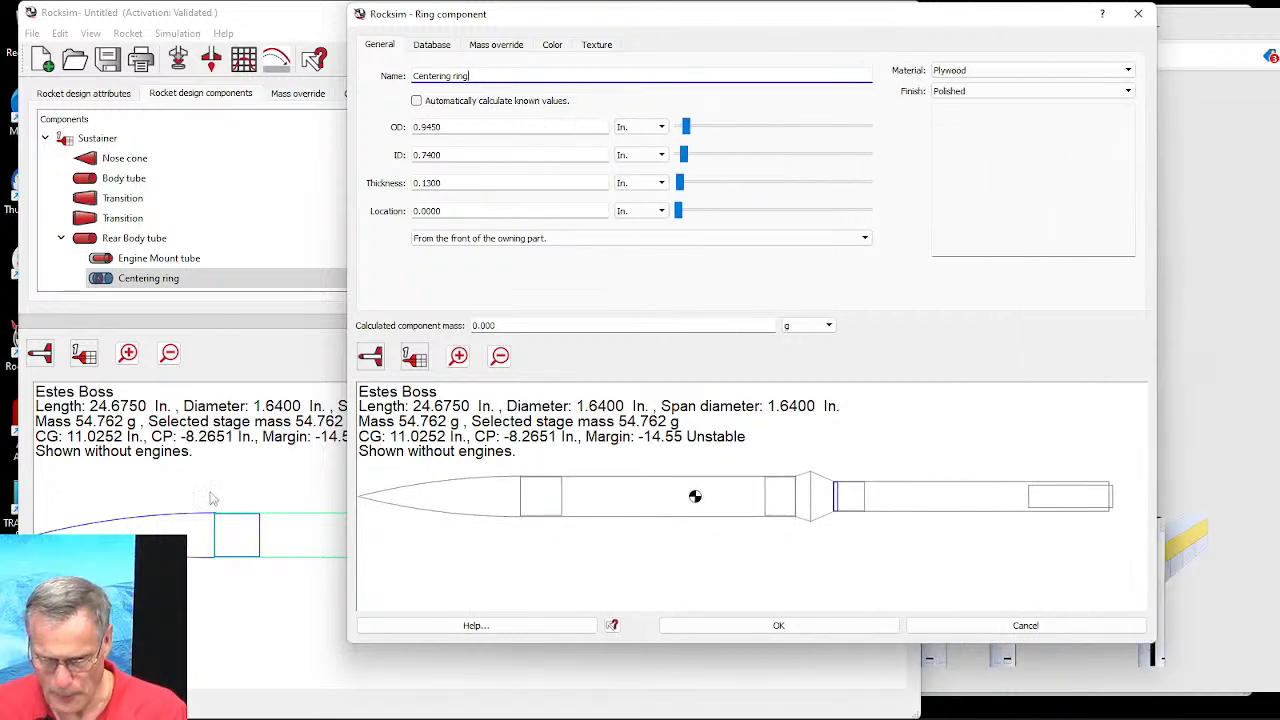
{"action": "left_click_drag", "start_coordinate": [347, 430], "coordinate": [32, 430]}
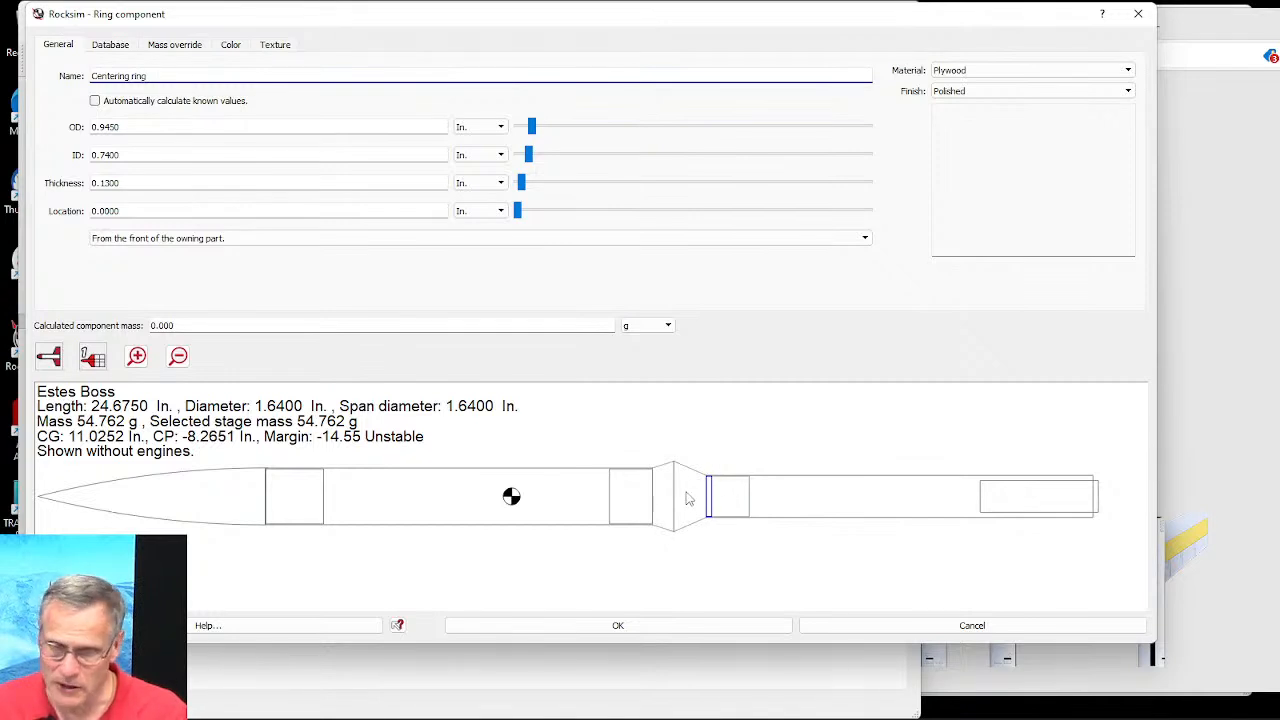
{"action": "left_click", "coordinate": [1034, 72]}
{"action": "left_click_drag", "start_coordinate": [1134, 103], "coordinate": [1133, 160]}
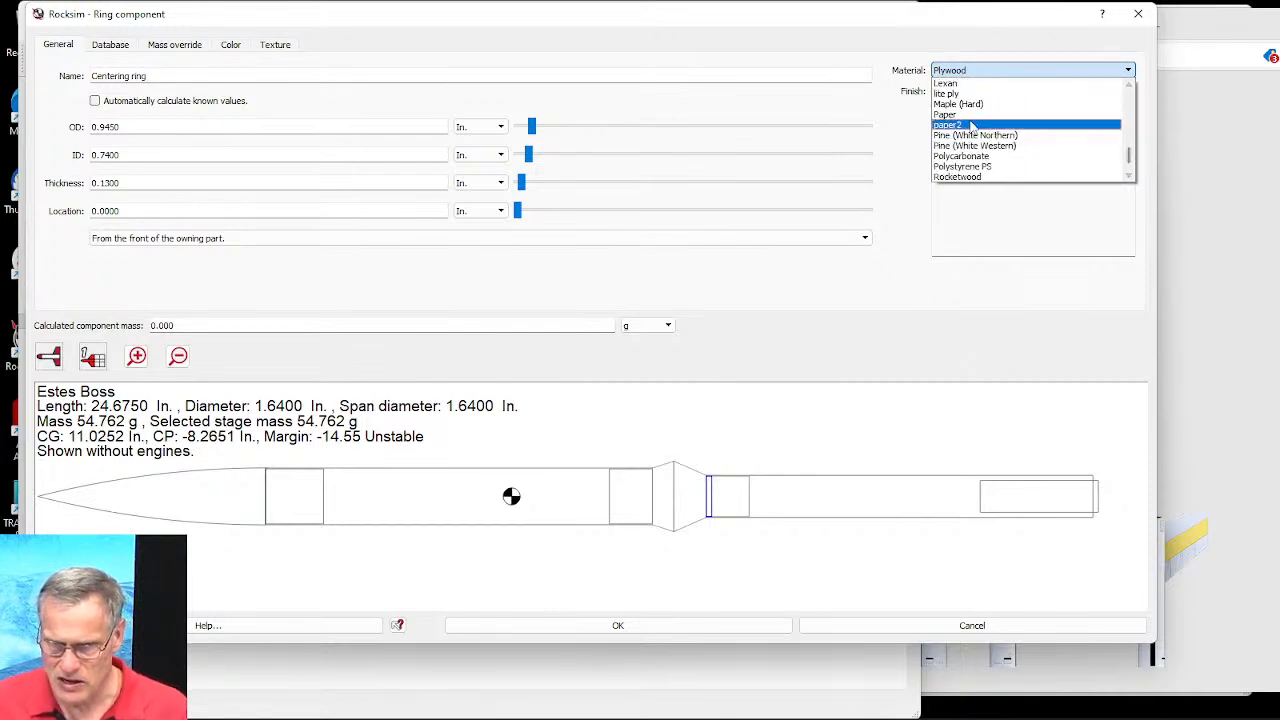
{"action": "left_click", "coordinate": [955, 114]}
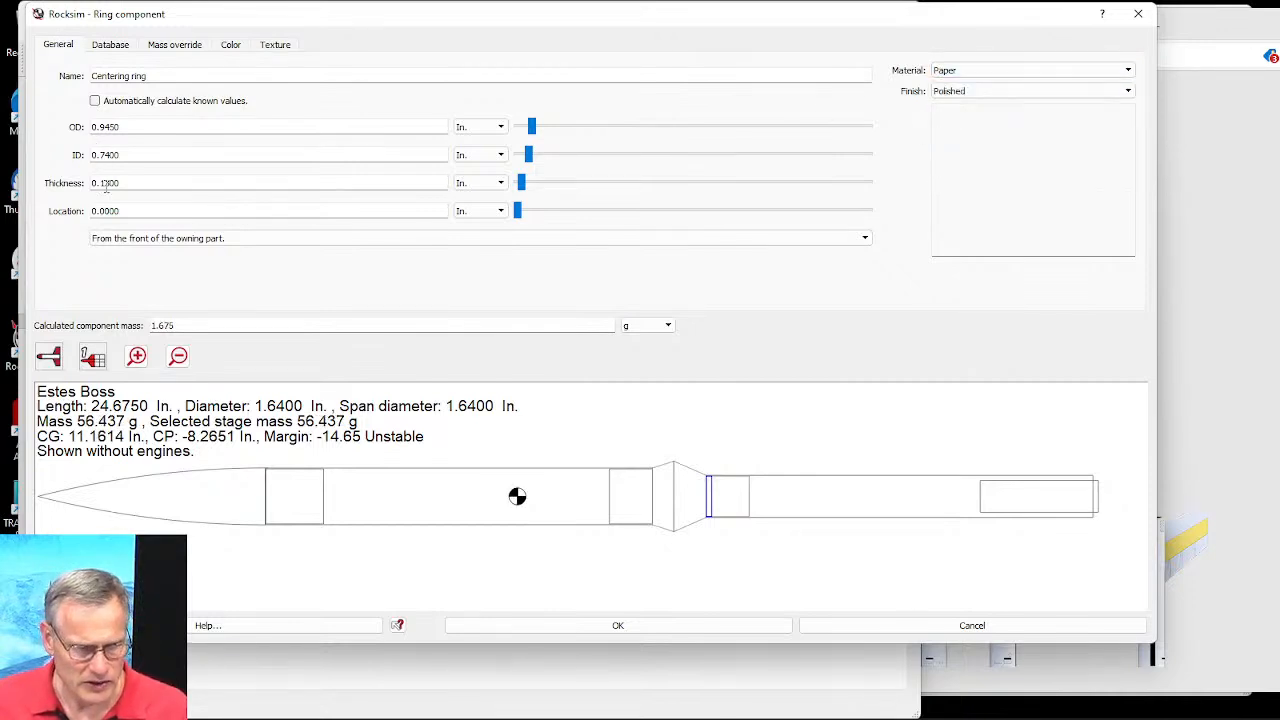
{"action": "left_click_drag", "start_coordinate": [101, 182], "coordinate": [122, 182]}
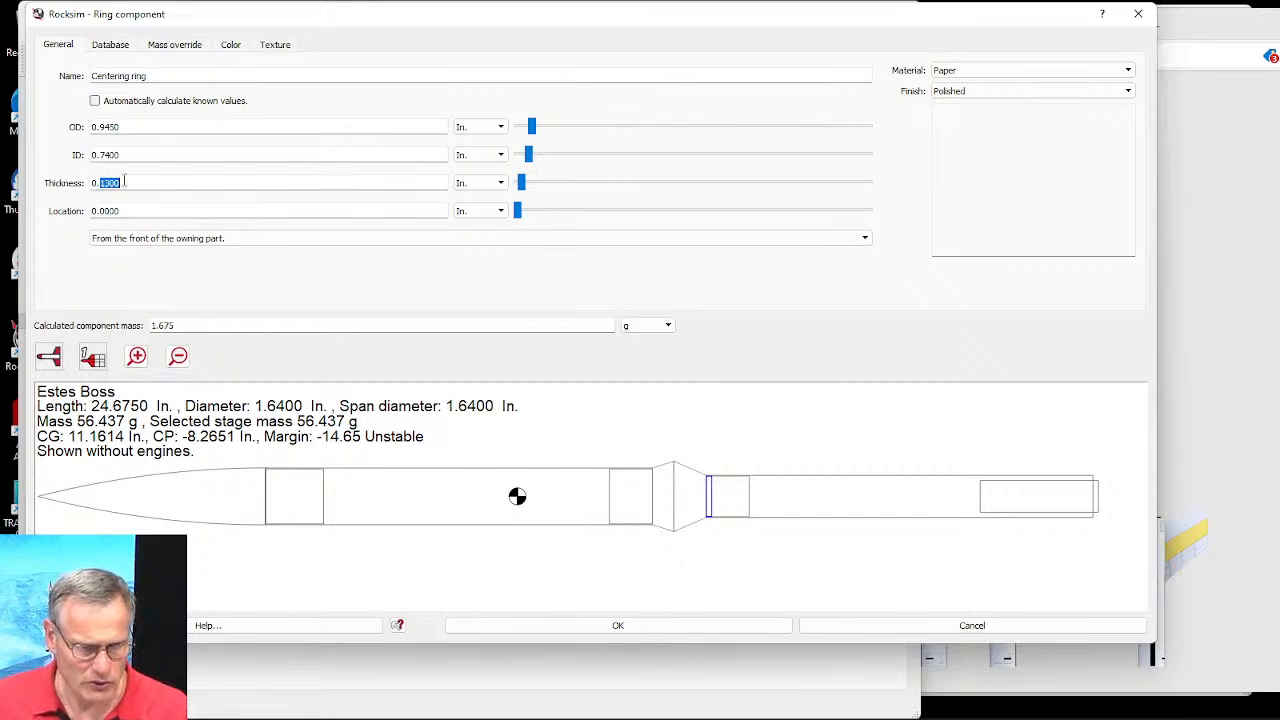
{"action": "type", "text": "25"}
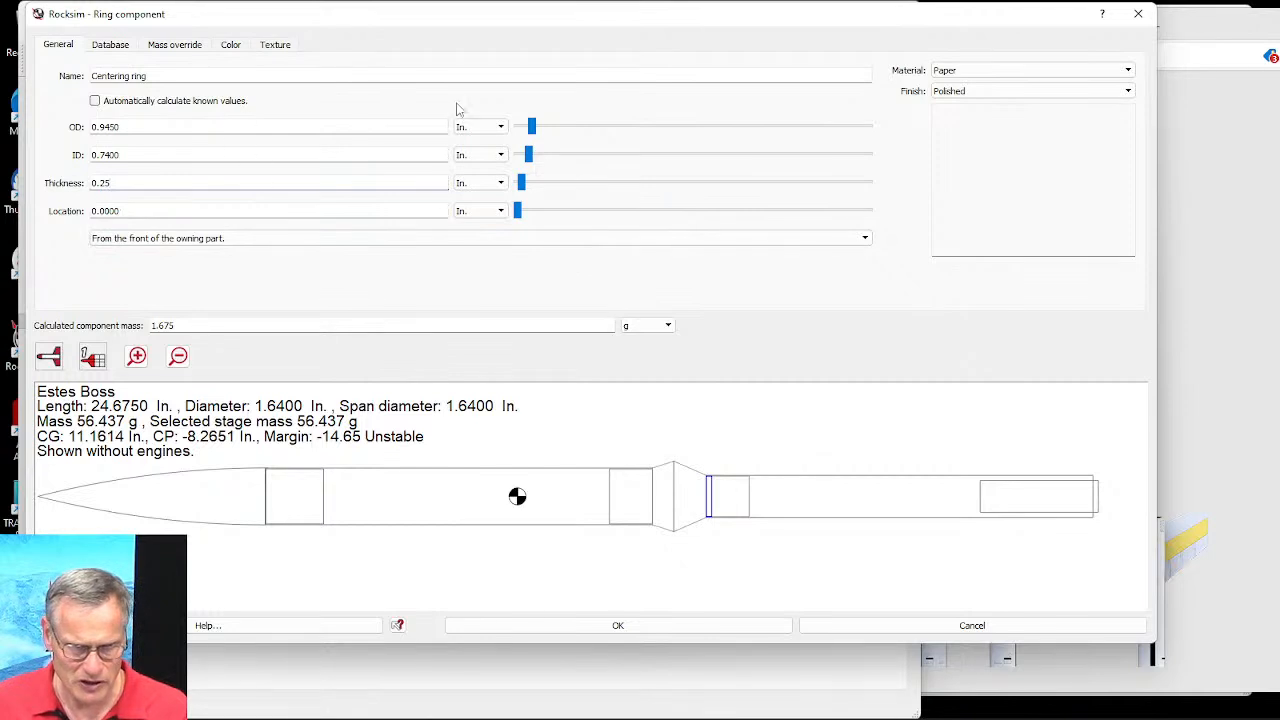
Step: Place the ring 6.5 in. from the front of the rear body tube and rename it Front Centering ring
{"action": "left_click_drag", "start_coordinate": [517, 211], "coordinate": [769, 210]}
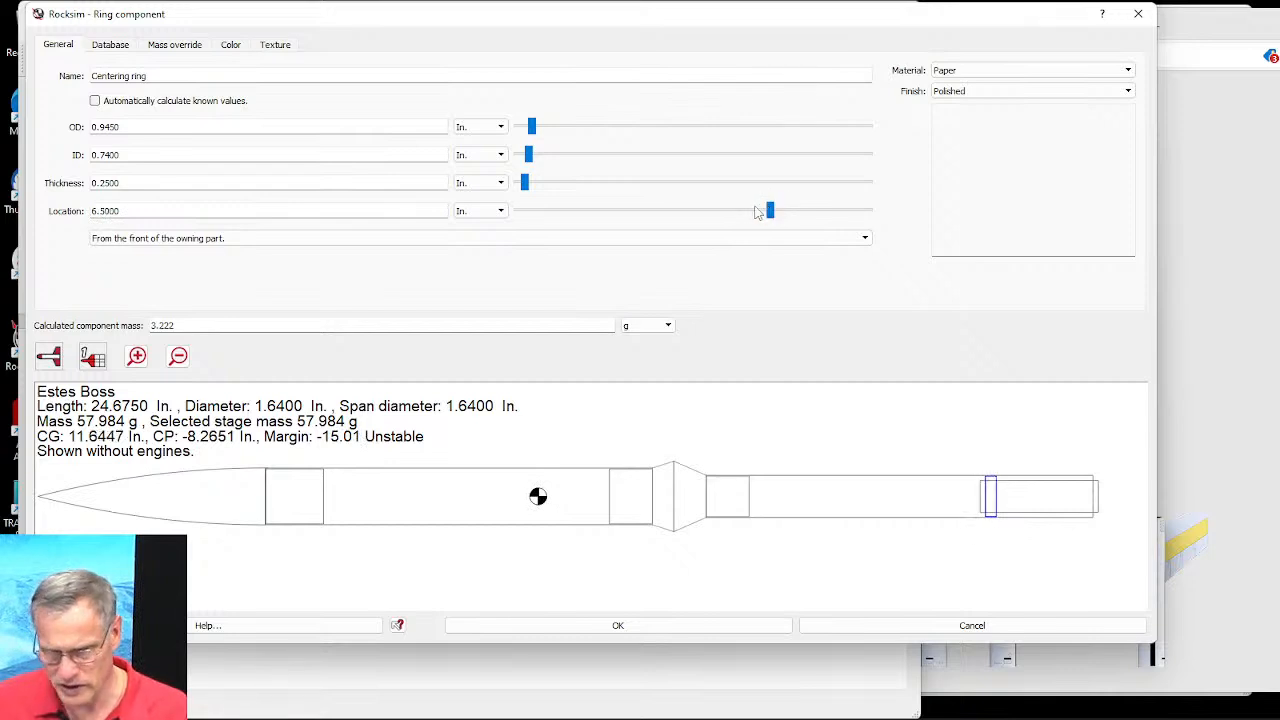
{"action": "left_click", "coordinate": [92, 75]}
{"action": "type", "text": "Fron"}
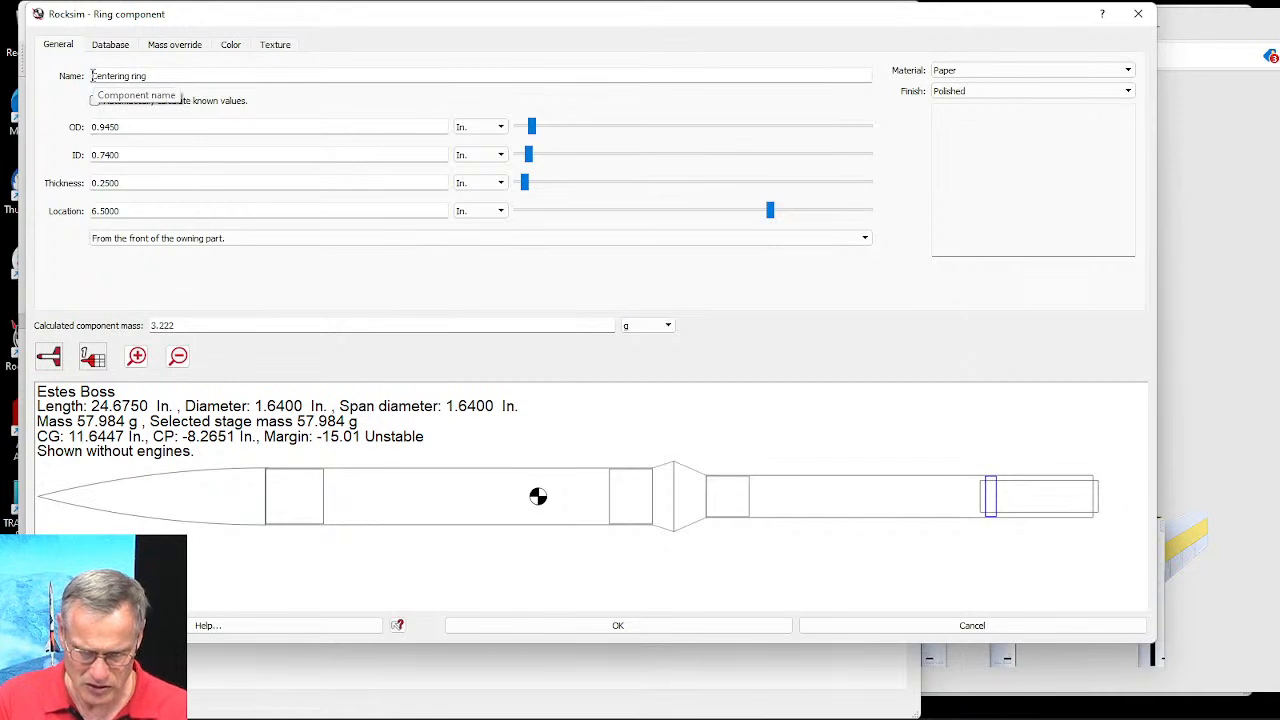
{"action": "type", "text": "t"}
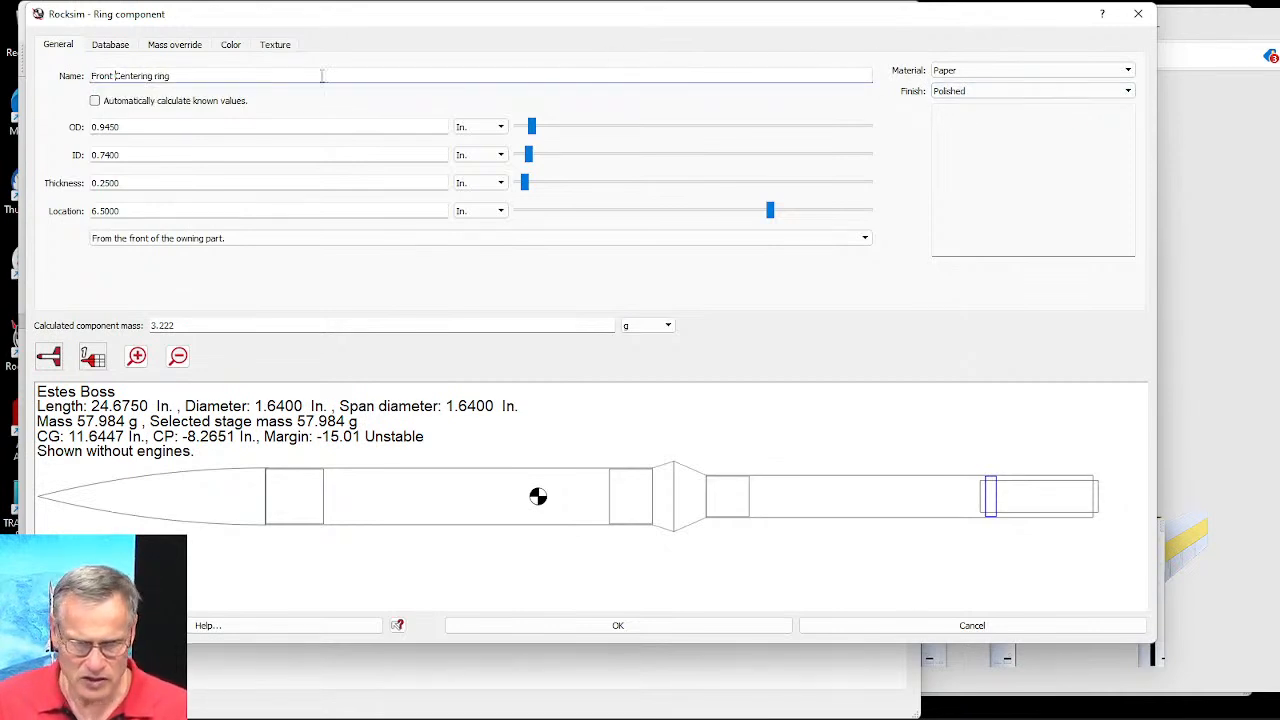
Step: Set the front centering ring's 2D color to purple and its diffuse 3D color to green, and accept the ring
{"action": "left_click", "coordinate": [232, 46]}
{"action": "left_click", "coordinate": [98, 71]}
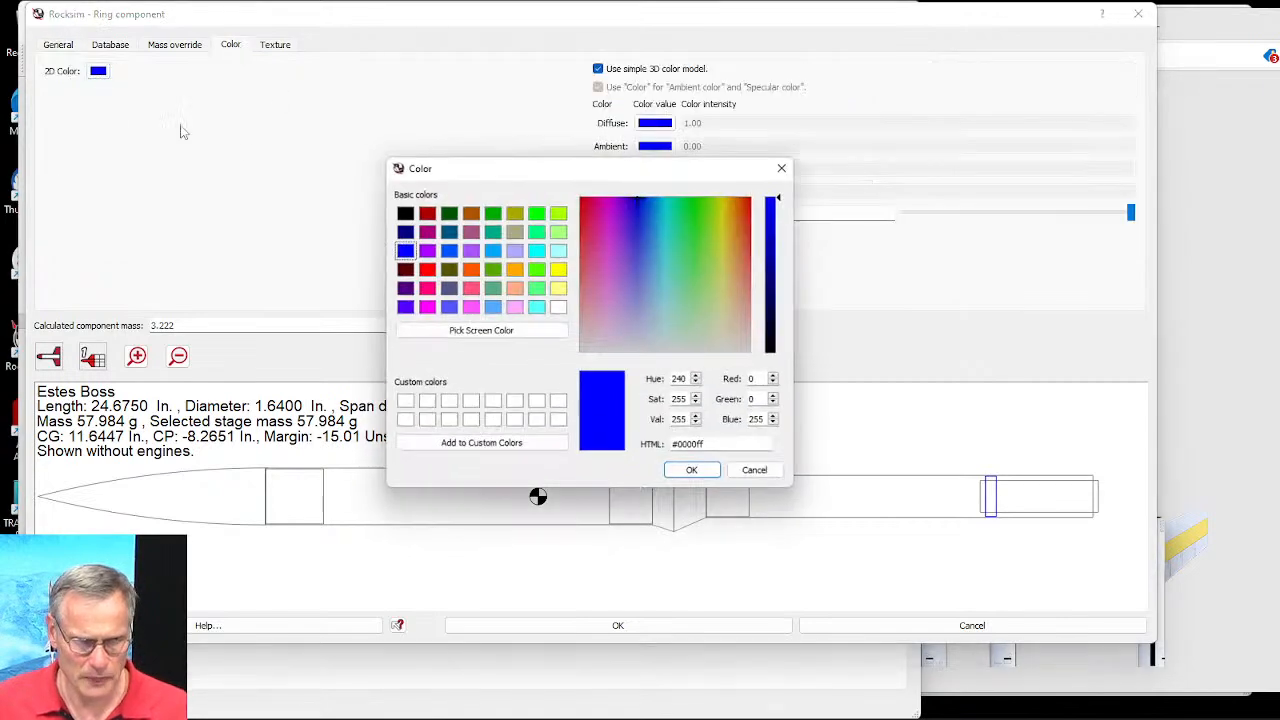
{"action": "left_click", "coordinate": [470, 251]}
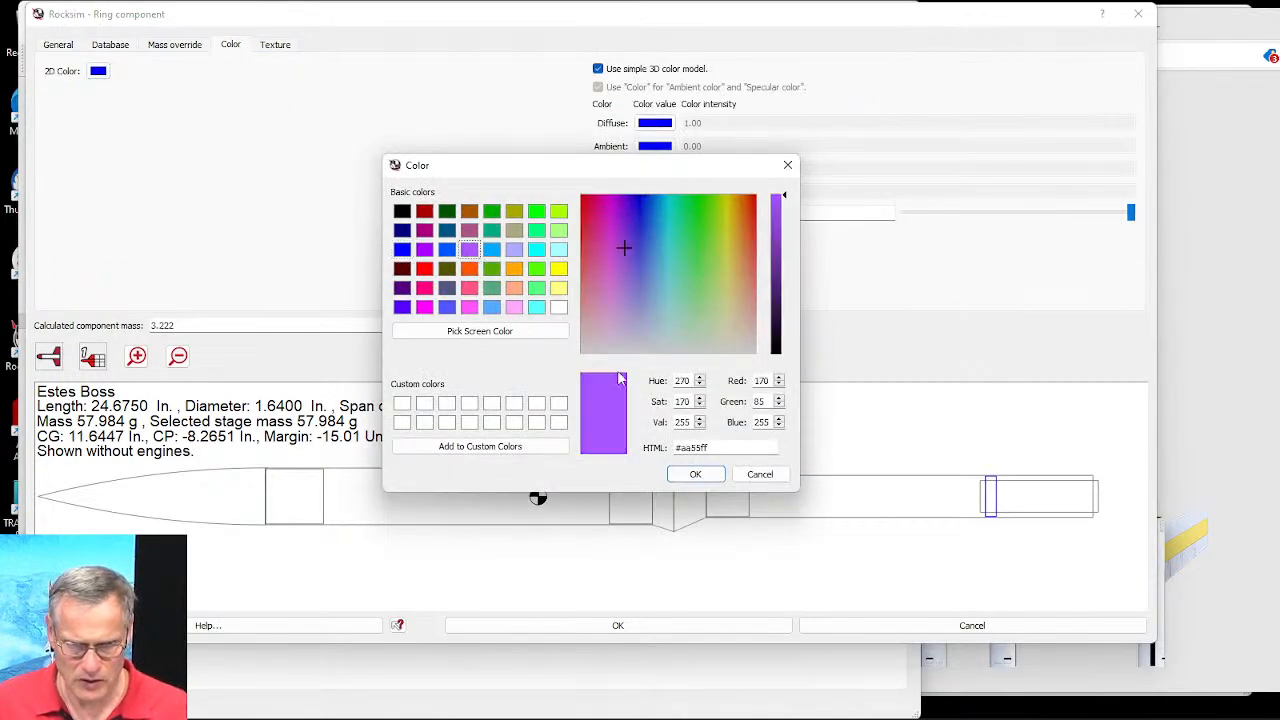
{"action": "left_click", "coordinate": [695, 474]}
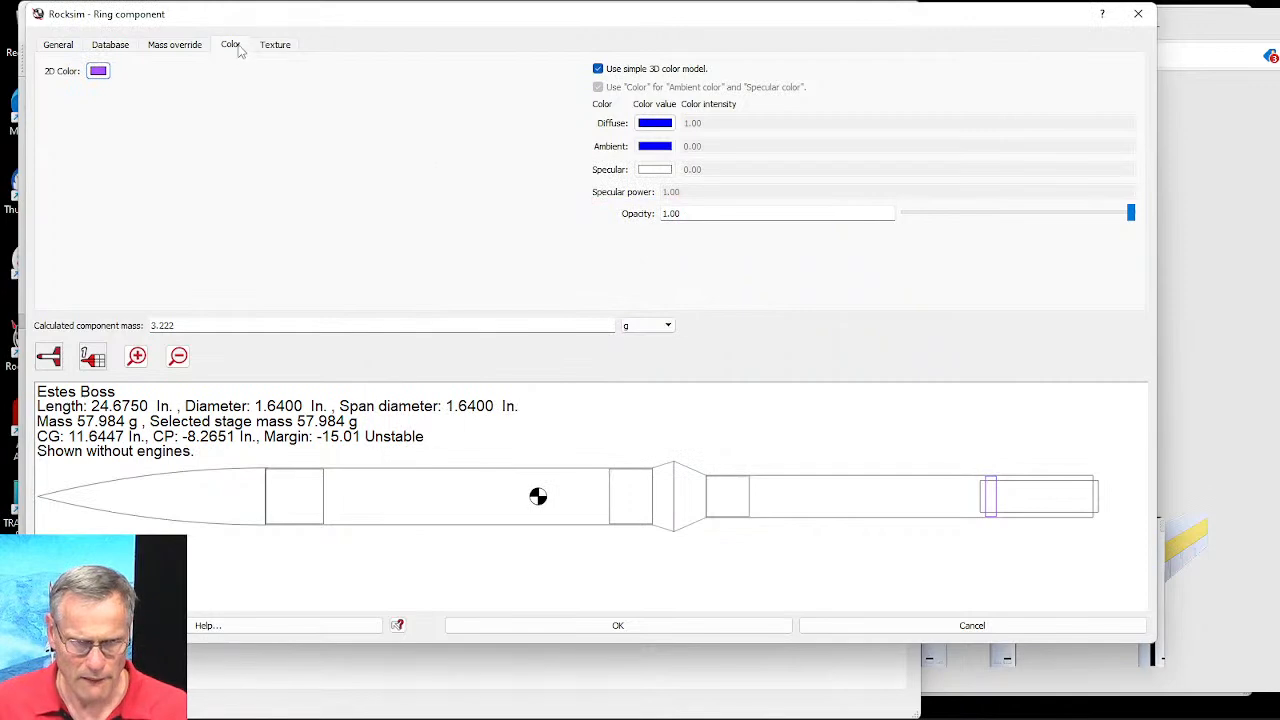
{"action": "left_click", "coordinate": [655, 123]}
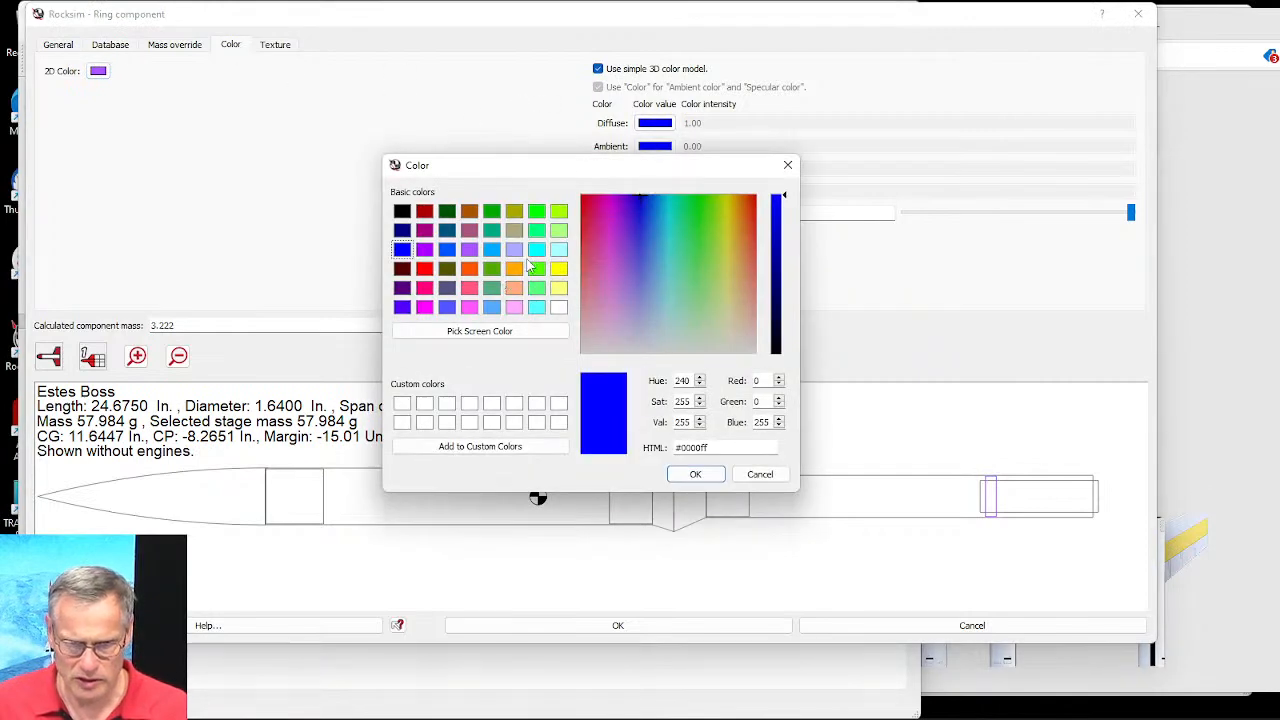
{"action": "left_click", "coordinate": [491, 268]}
{"action": "left_click", "coordinate": [695, 474]}
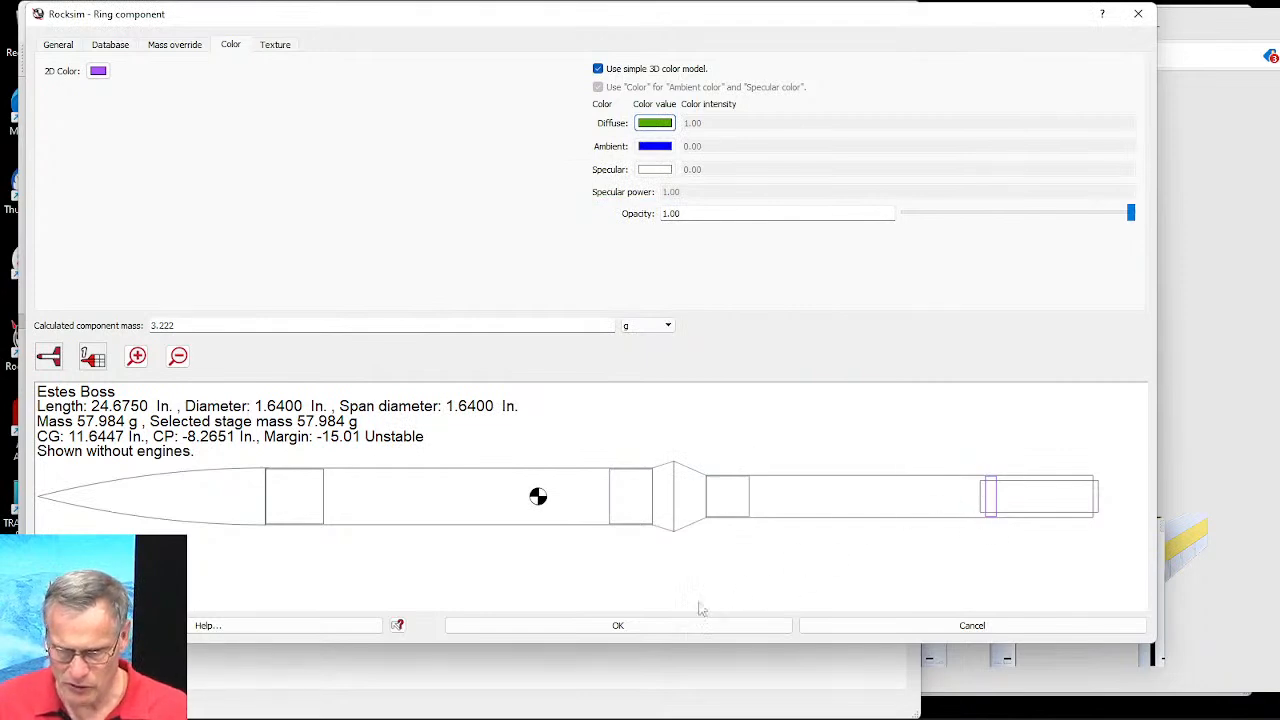
{"action": "left_click", "coordinate": [674, 630]}
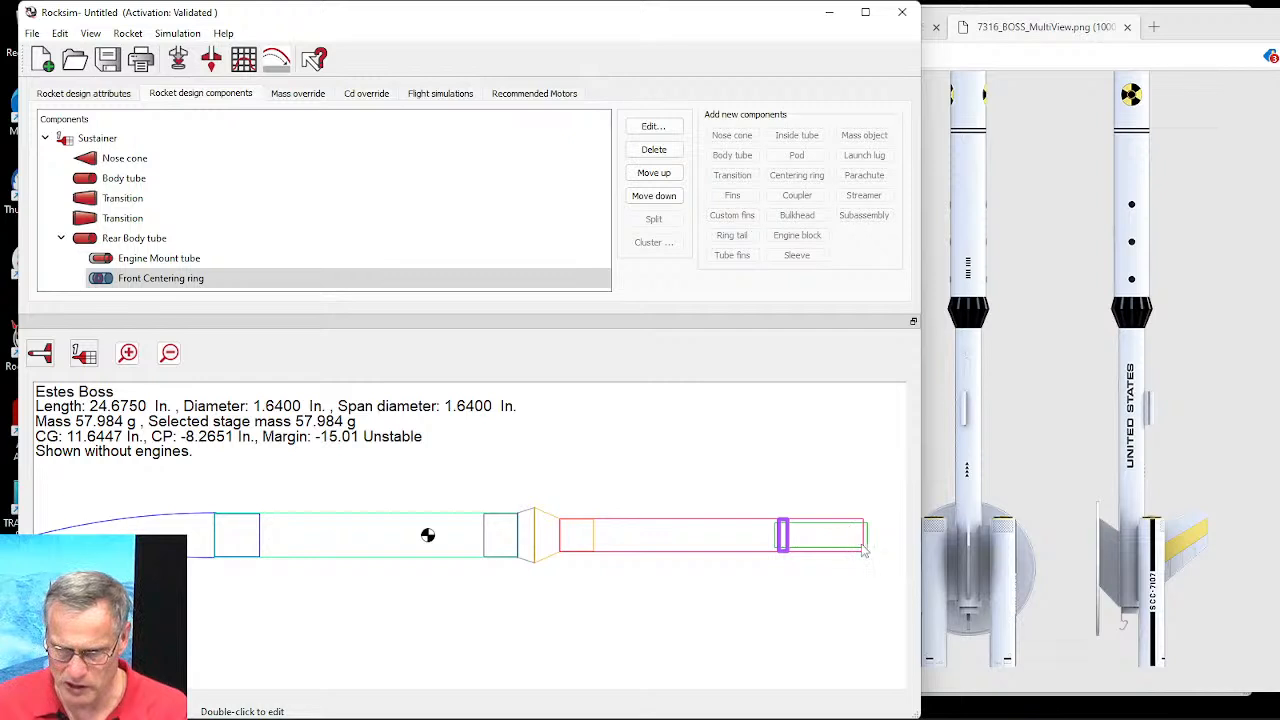
Step: Copy the front centering ring and paste the duplicate into the rear body tube
{"action": "left_click", "coordinate": [128, 280]}
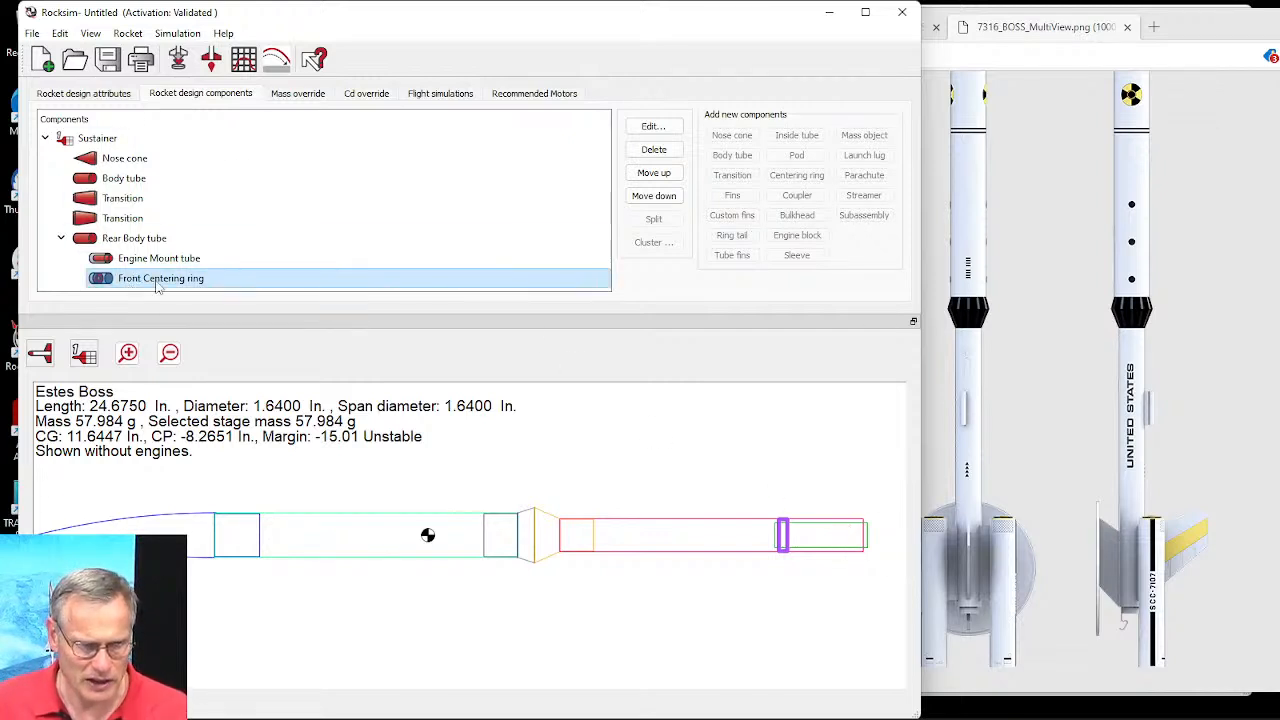
{"action": "right_click", "coordinate": [157, 283]}
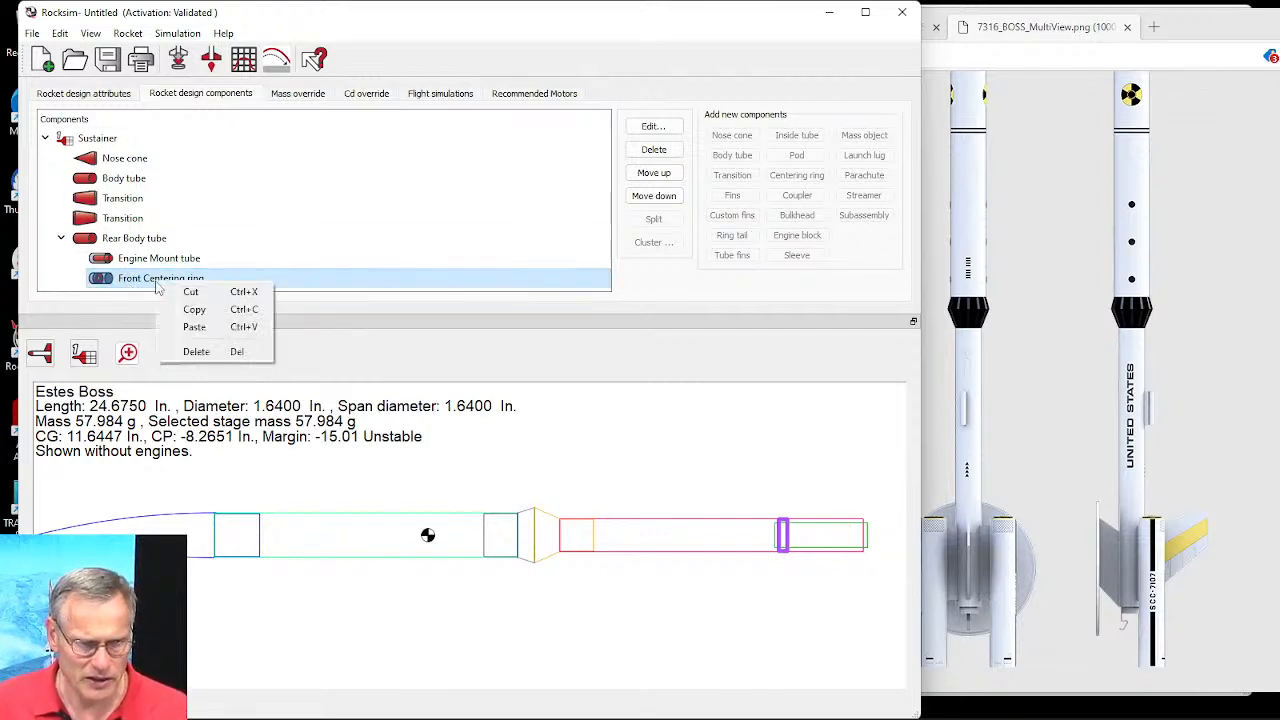
{"action": "left_click", "coordinate": [200, 312]}
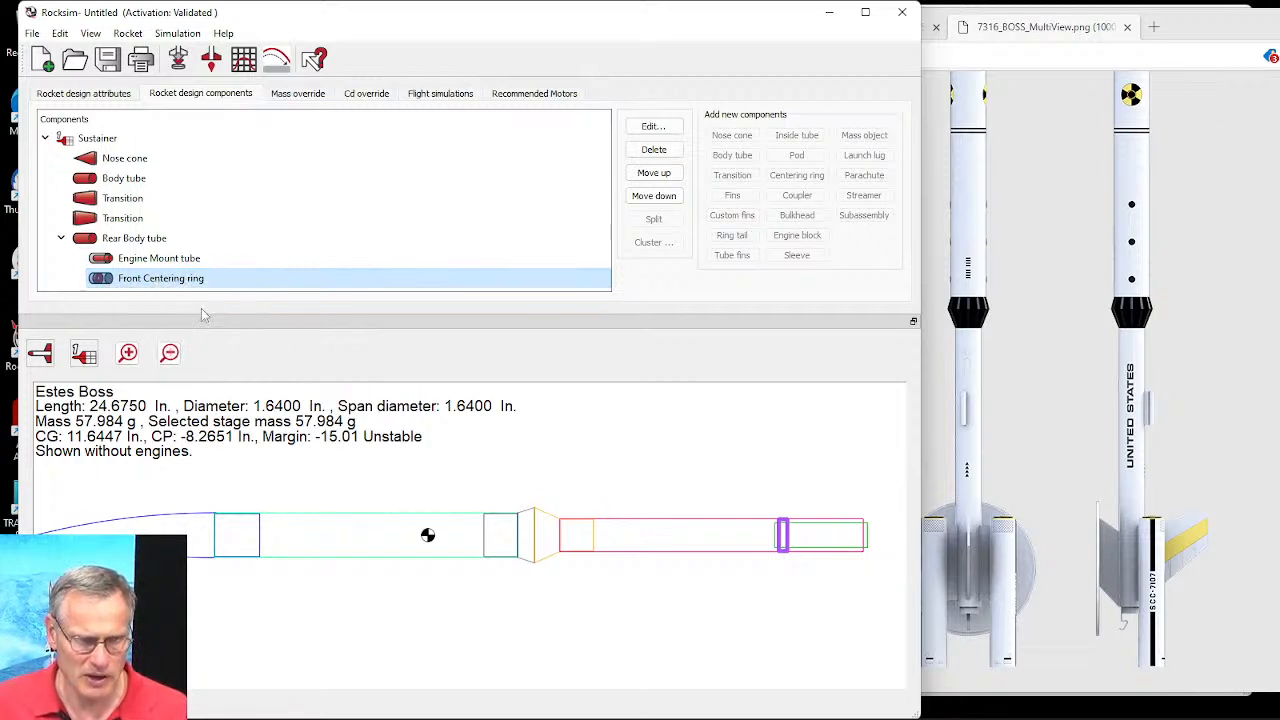
{"action": "left_click", "coordinate": [135, 240]}
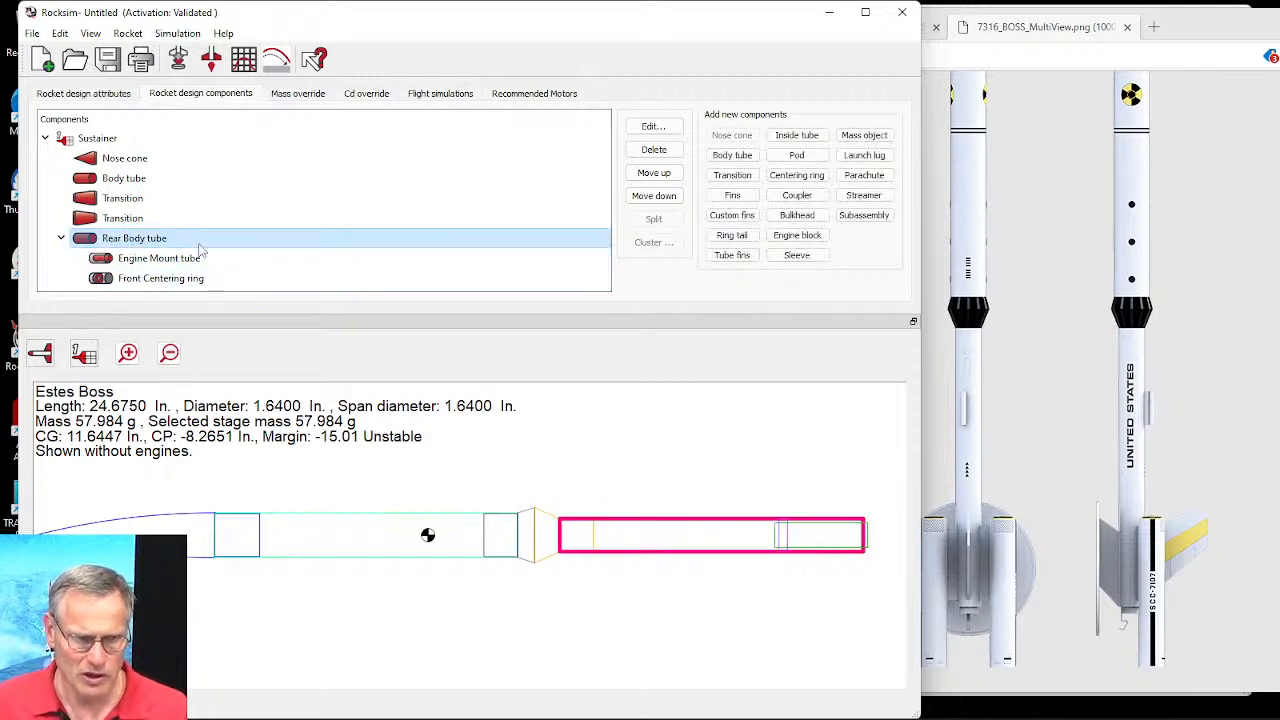
{"action": "right_click", "coordinate": [168, 240]}
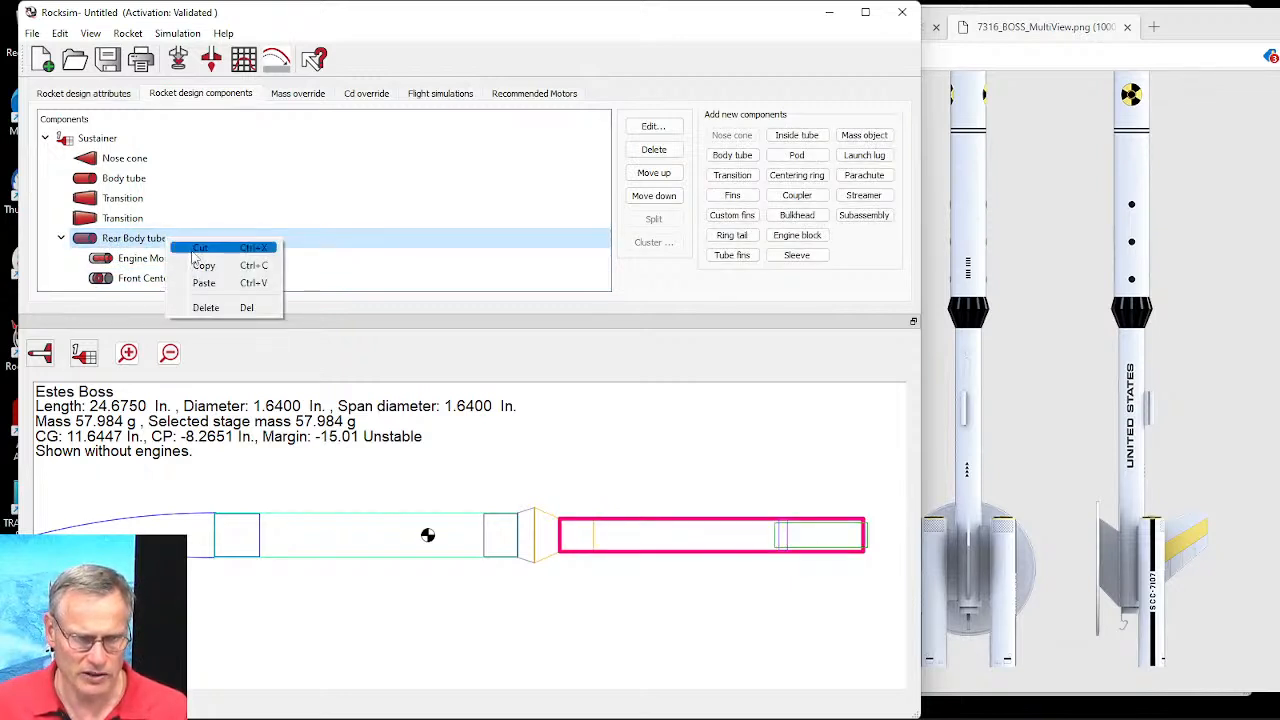
{"action": "left_click", "coordinate": [205, 284]}
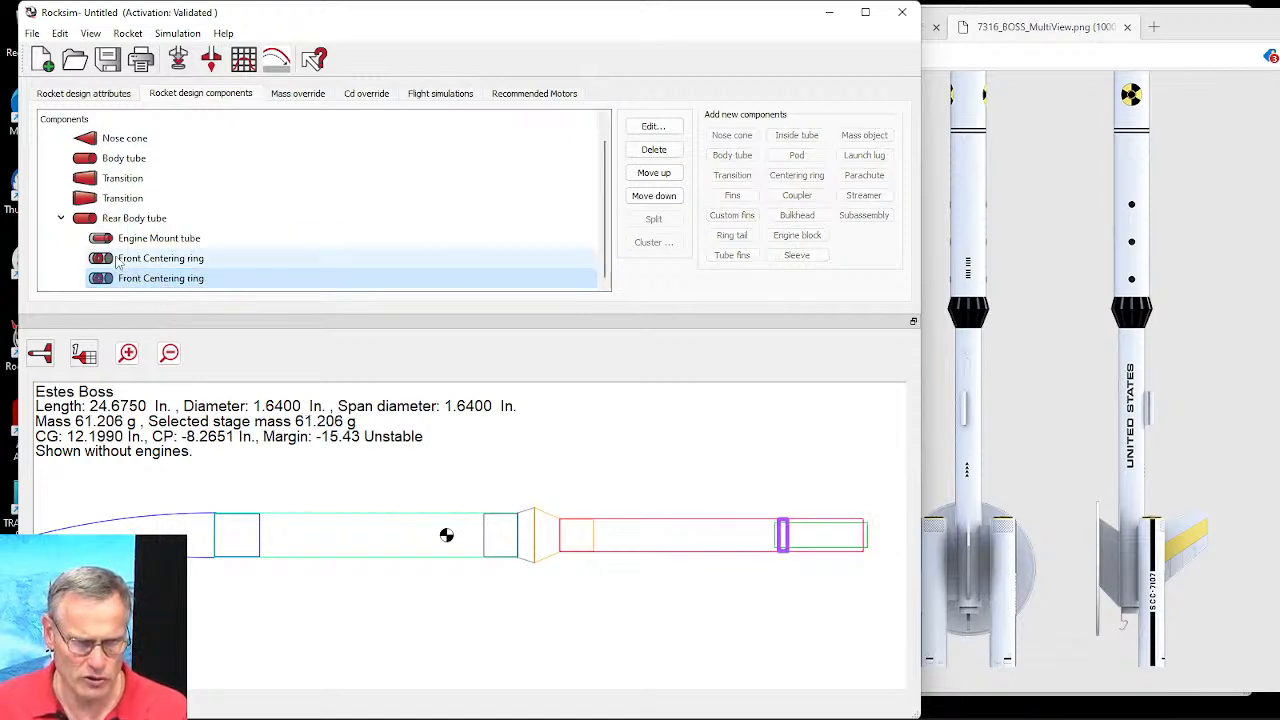
{"action": "left_click", "coordinate": [192, 282]}
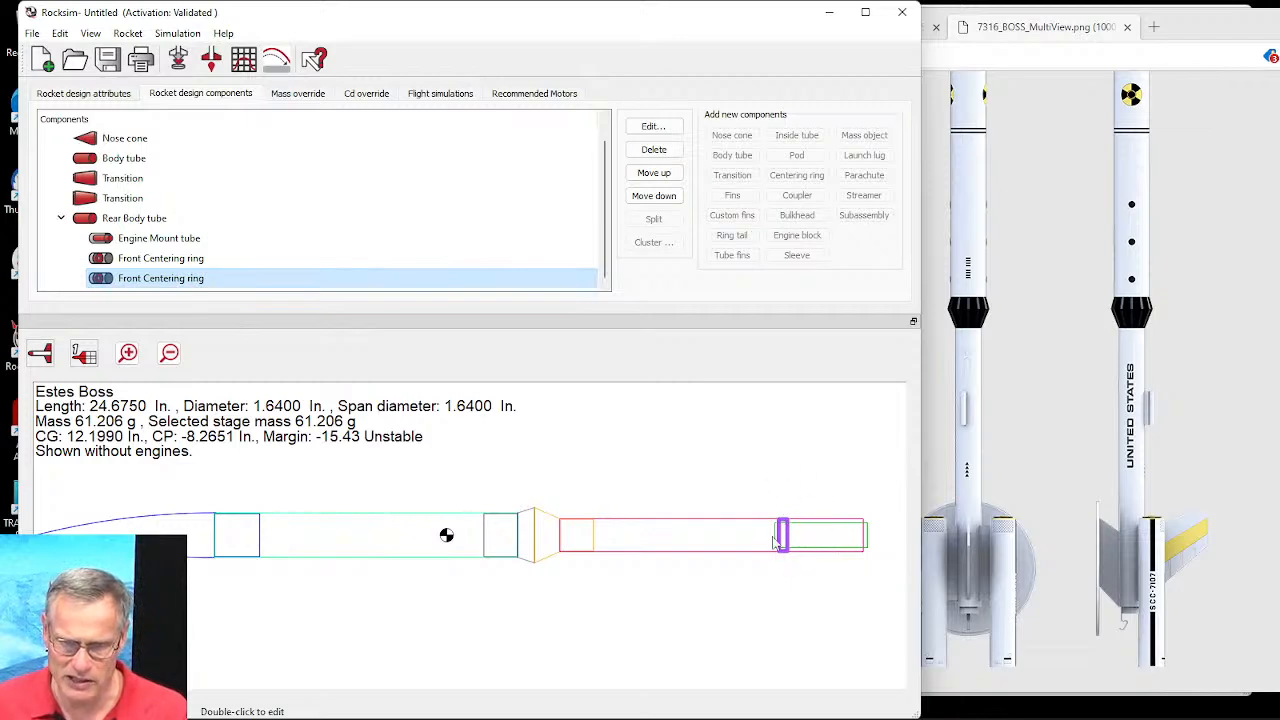
Step: Rename the copied ring Rear Centering ring, place it 0.25 in. from the base of the rear body tube, and accept it
{"action": "double_click", "coordinate": [133, 279]}
{"action": "double_click", "coordinate": [98, 75]}
{"action": "type", "text": "Rea"}
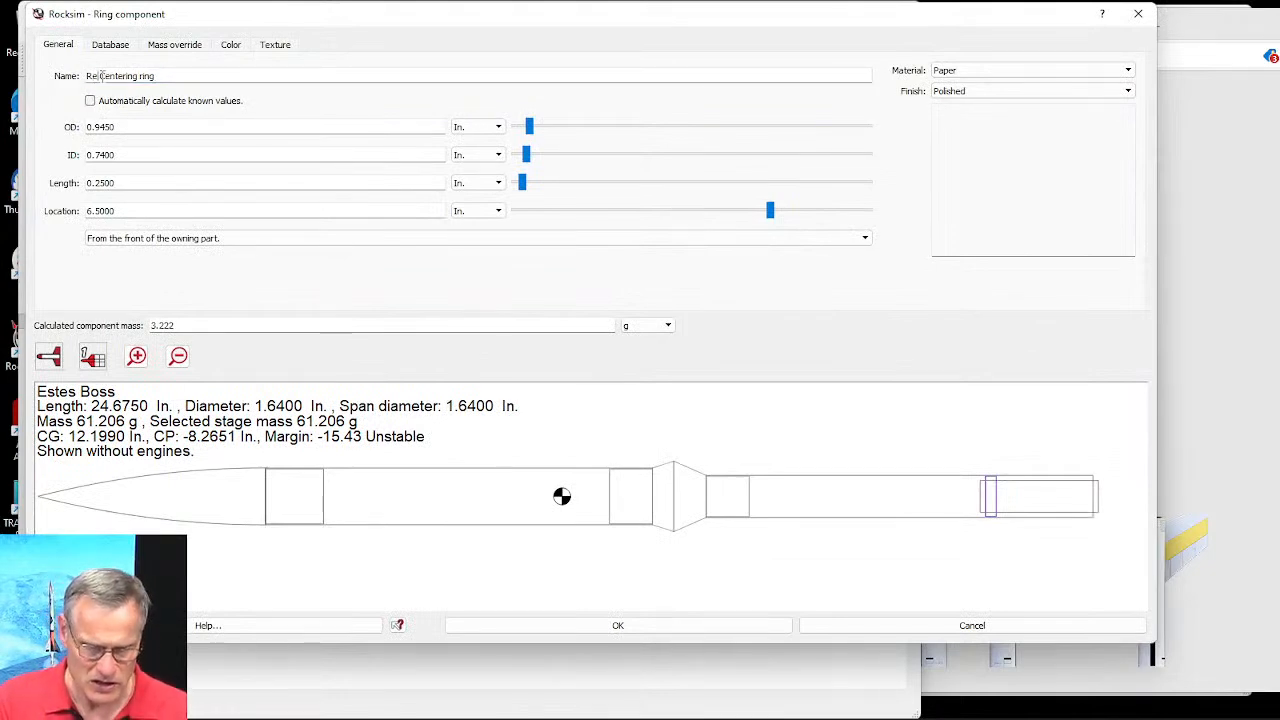
{"action": "type", "text": "r"}
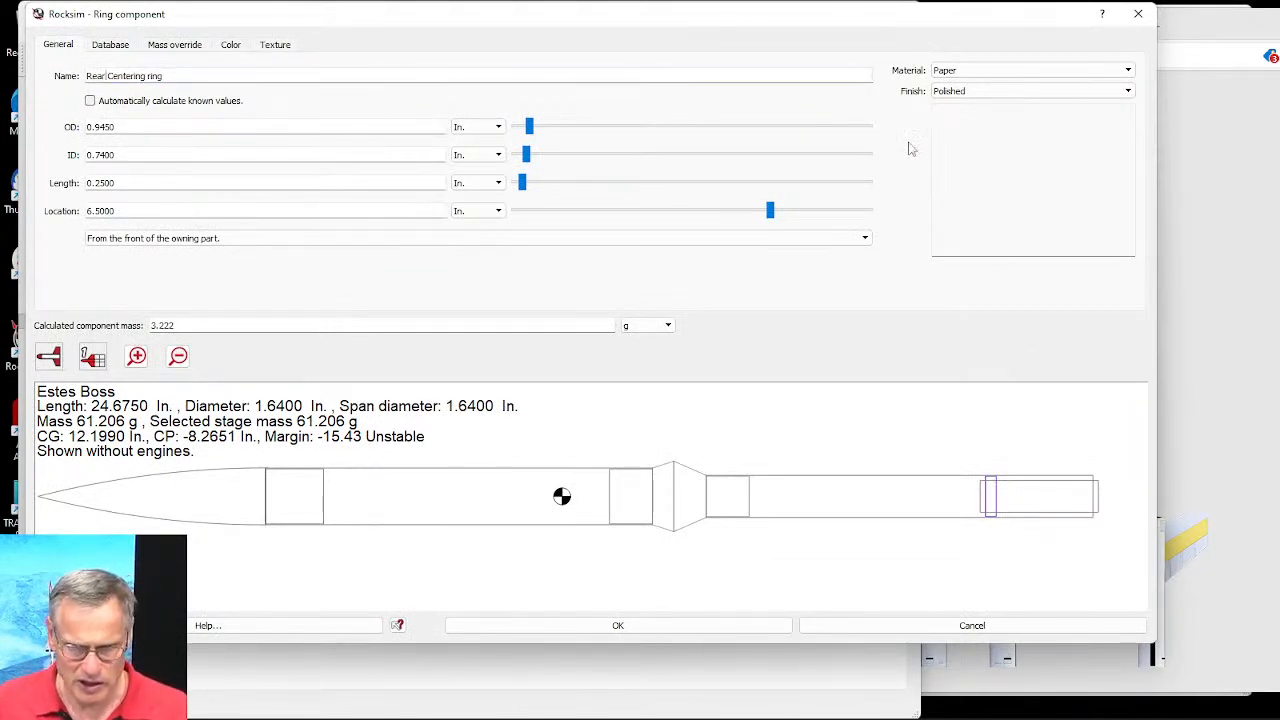
{"action": "left_click", "coordinate": [700, 242]}
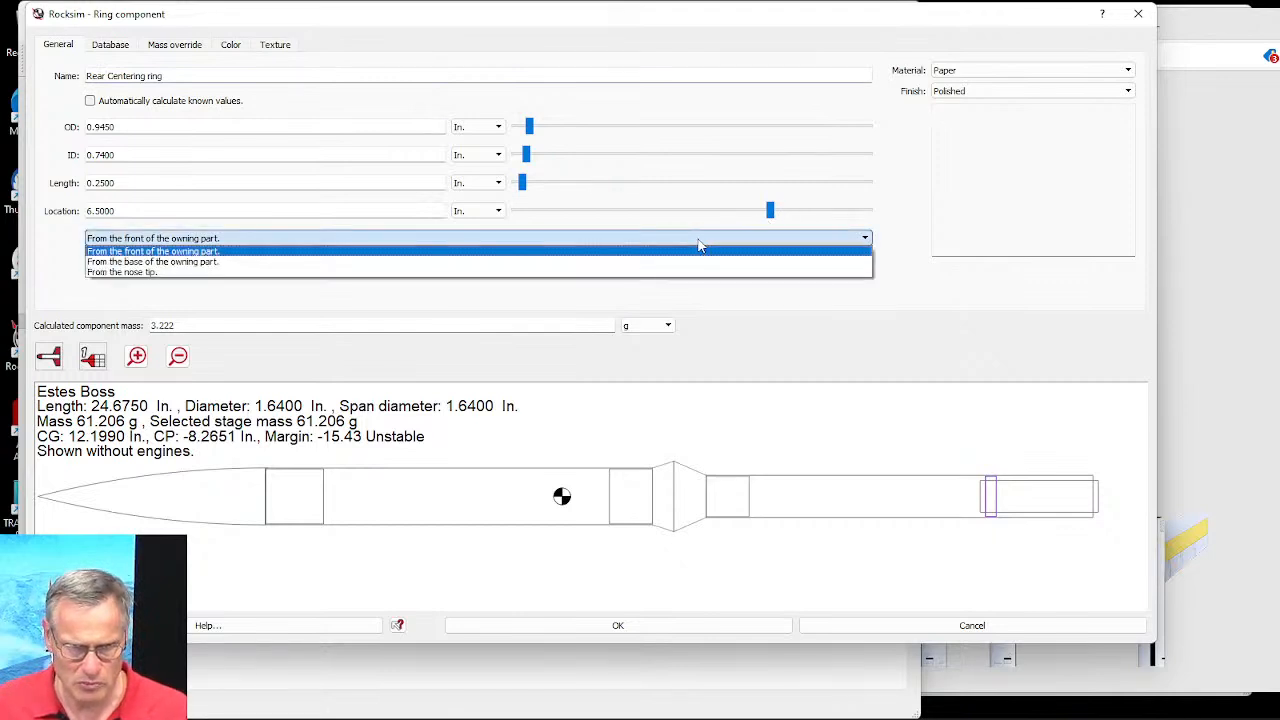
{"action": "left_click", "coordinate": [543, 261]}
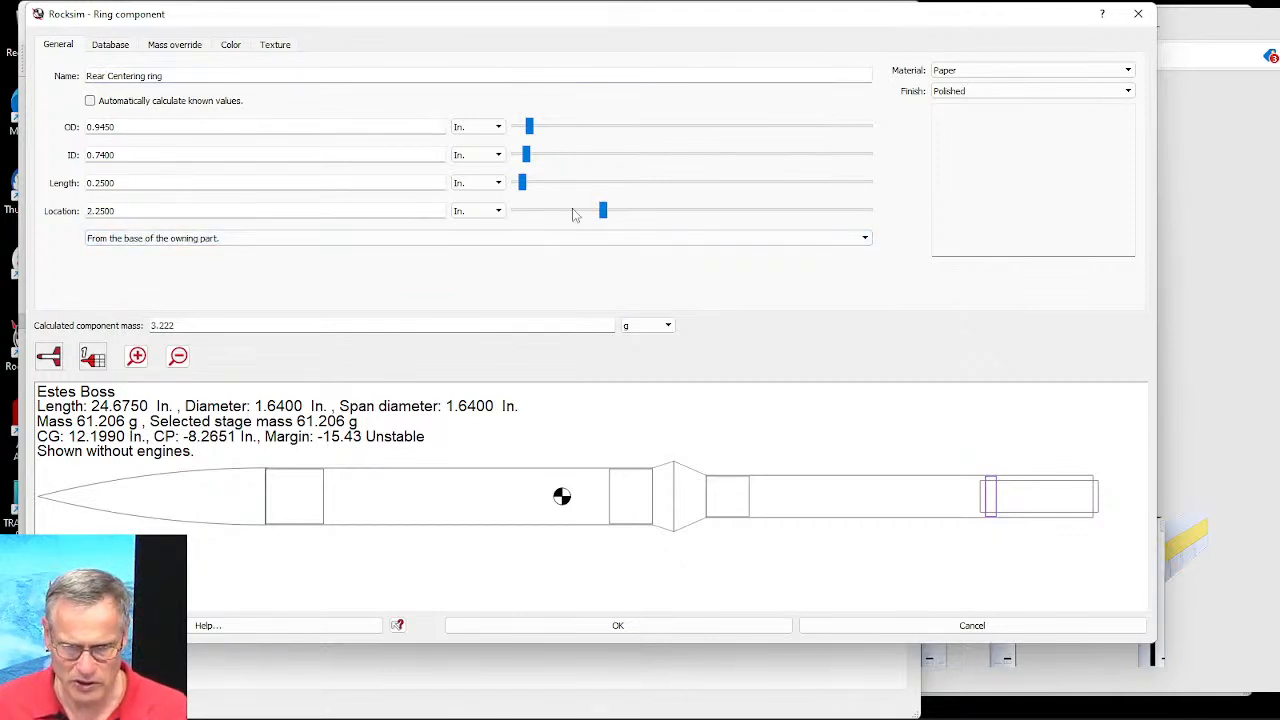
{"action": "mouse_move", "coordinate": [603, 211]}
{"action": "left_mouse_down"}
{"action": "mouse_move", "coordinate": [509, 213]}
{"action": "mouse_move", "coordinate": [525, 220]}
{"action": "left_mouse_up"}
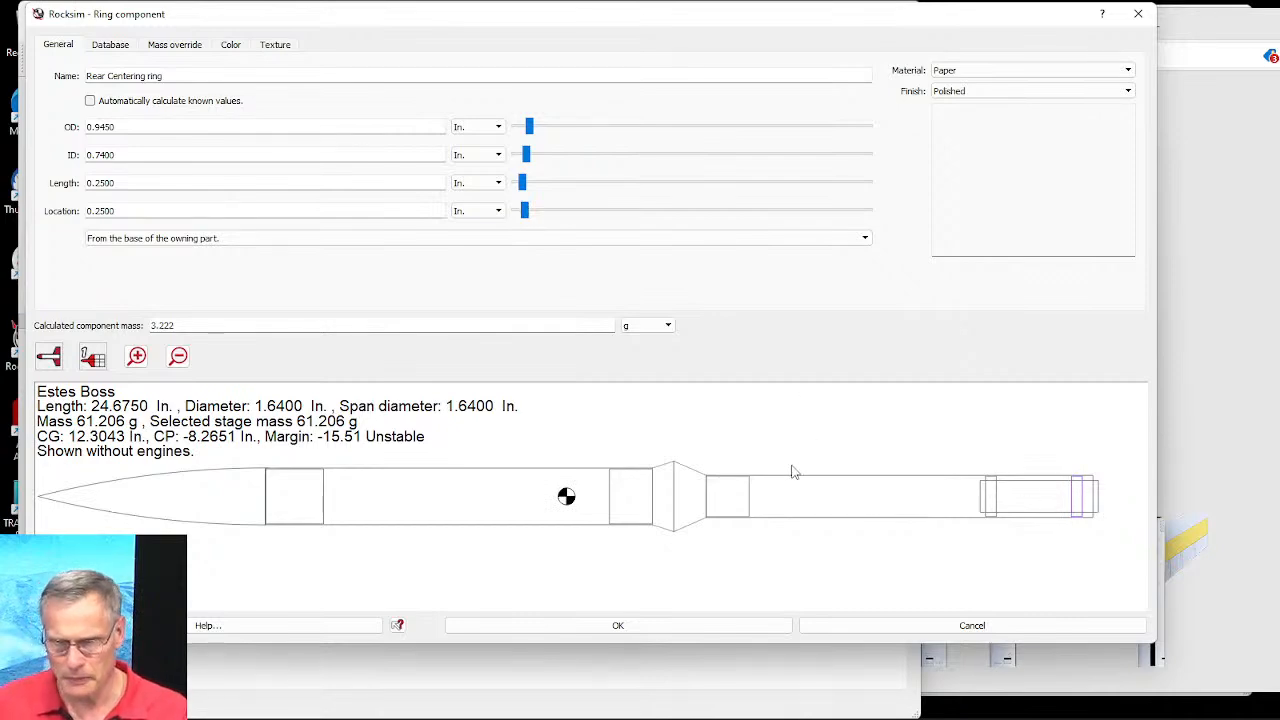
{"action": "left_click", "coordinate": [574, 636]}
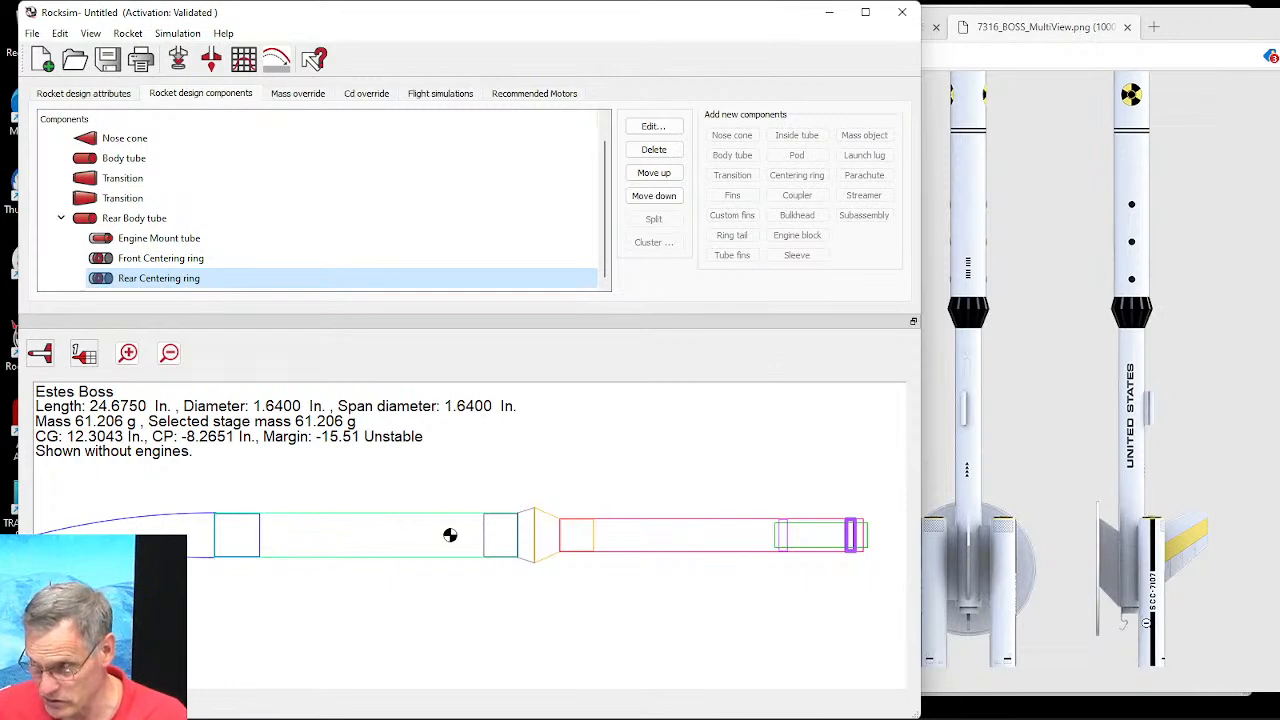
Step: Add a mass object to the engine mount tube, choosing the standard size Estes engine hook from the database
{"action": "left_click", "coordinate": [93, 222]}
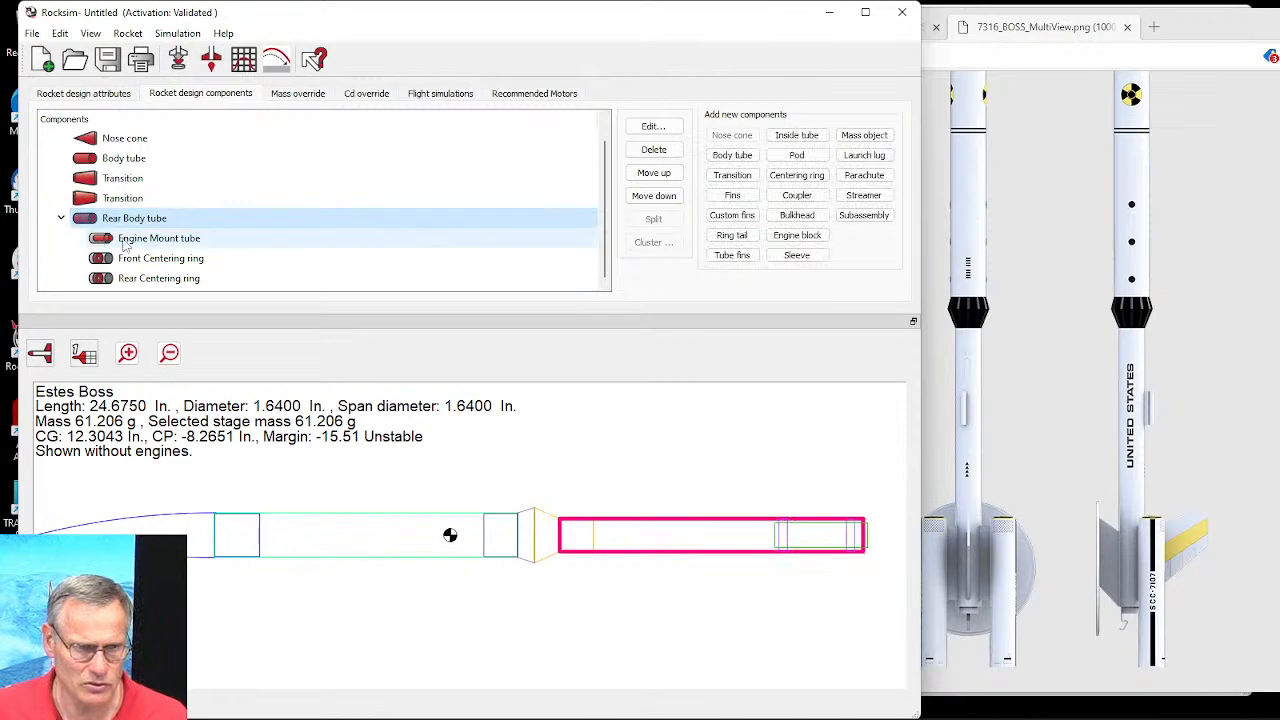
{"action": "left_click", "coordinate": [184, 241]}
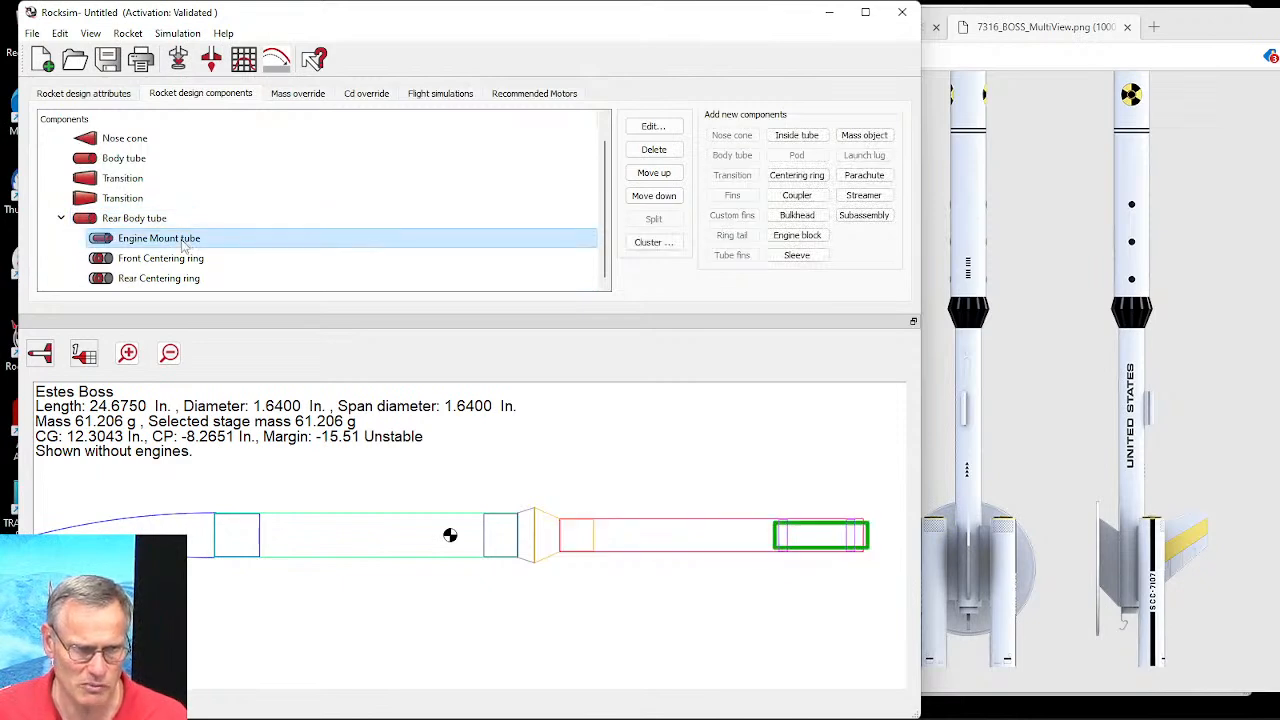
{"action": "left_click", "coordinate": [864, 136]}
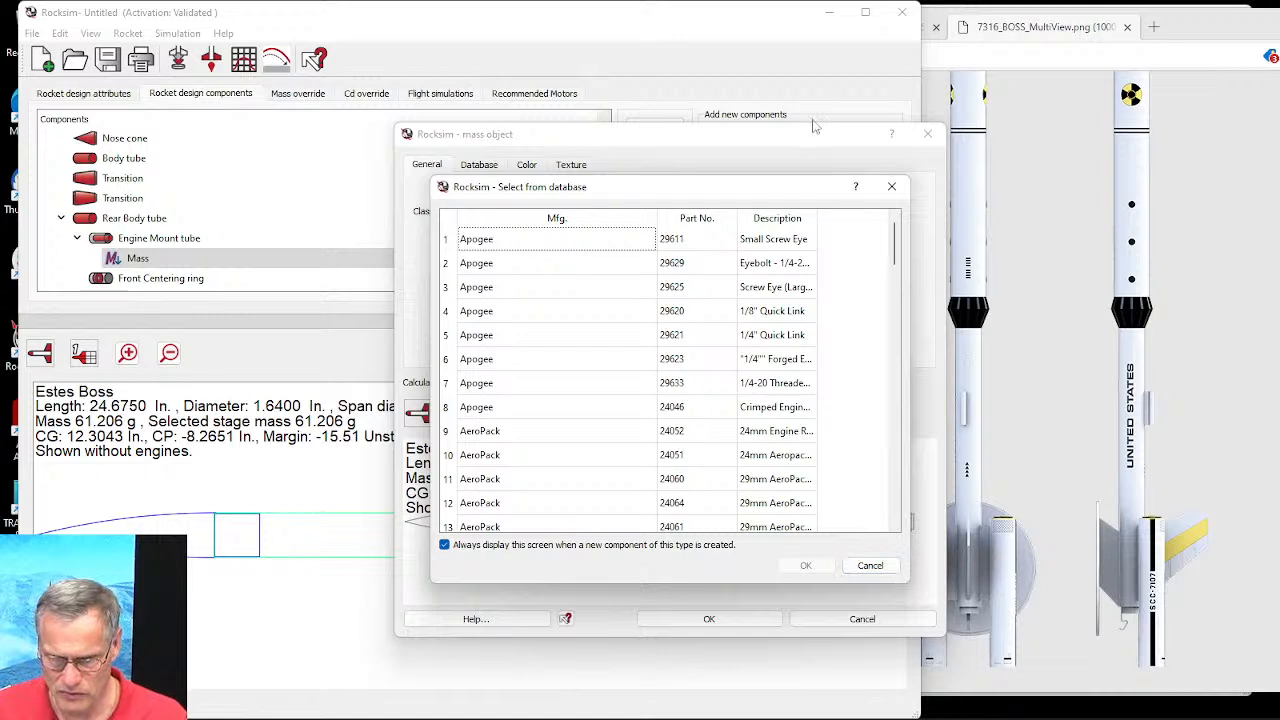
{"action": "double_click", "coordinate": [818, 219]}
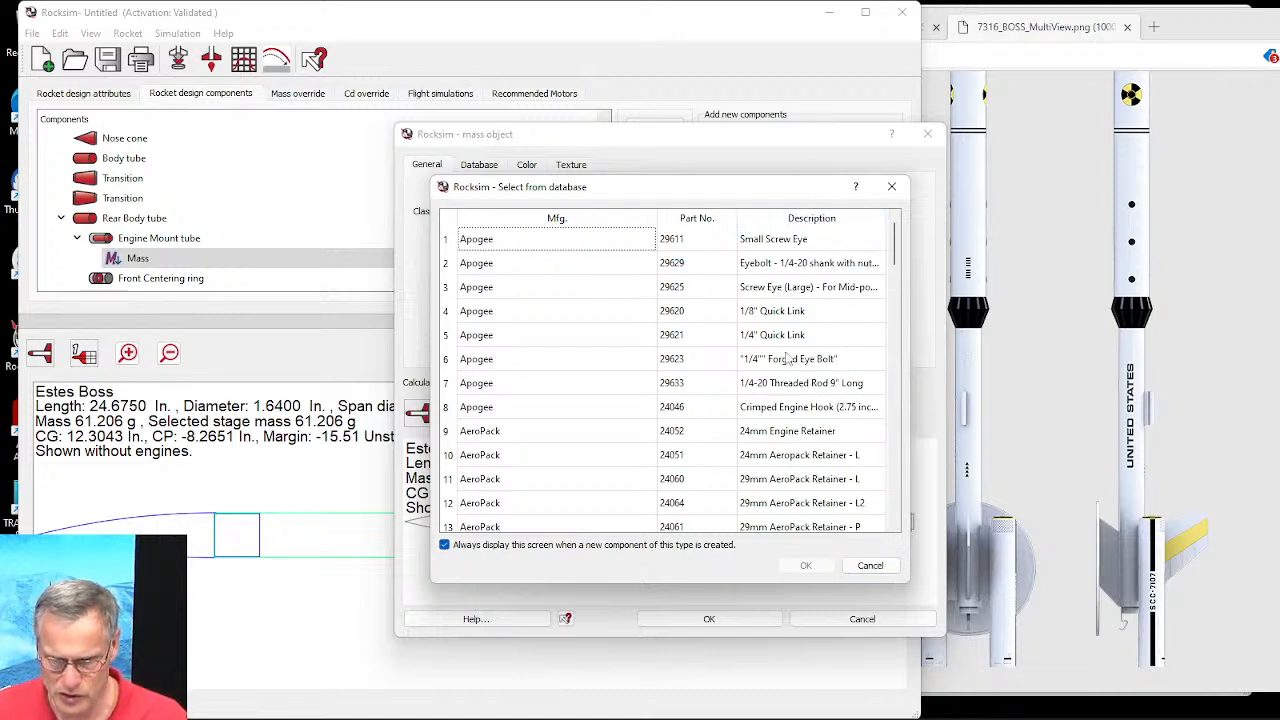
{"action": "scroll", "coordinate": [797, 360], "scroll_direction": "down", "scroll_amount": 5}
{"action": "scroll", "coordinate": [797, 364], "scroll_direction": "down", "scroll_amount": 8}
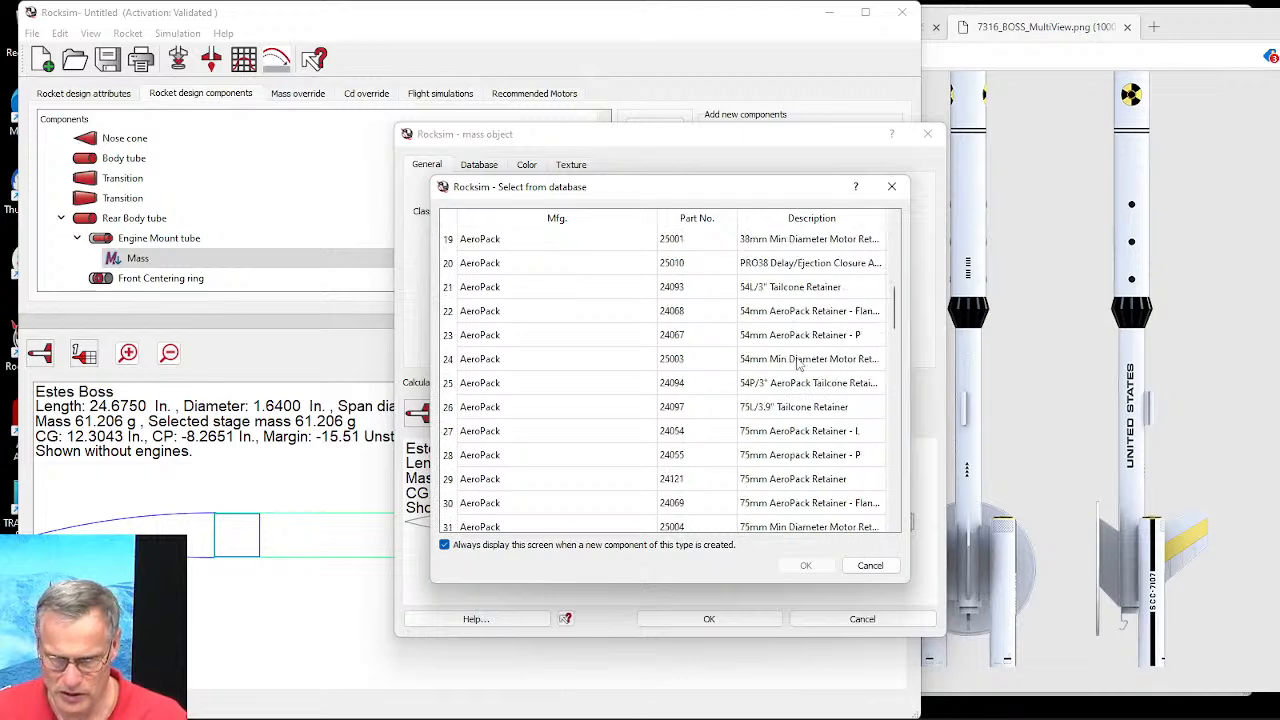
{"action": "scroll", "coordinate": [797, 344], "scroll_direction": "up", "scroll_amount": 1}
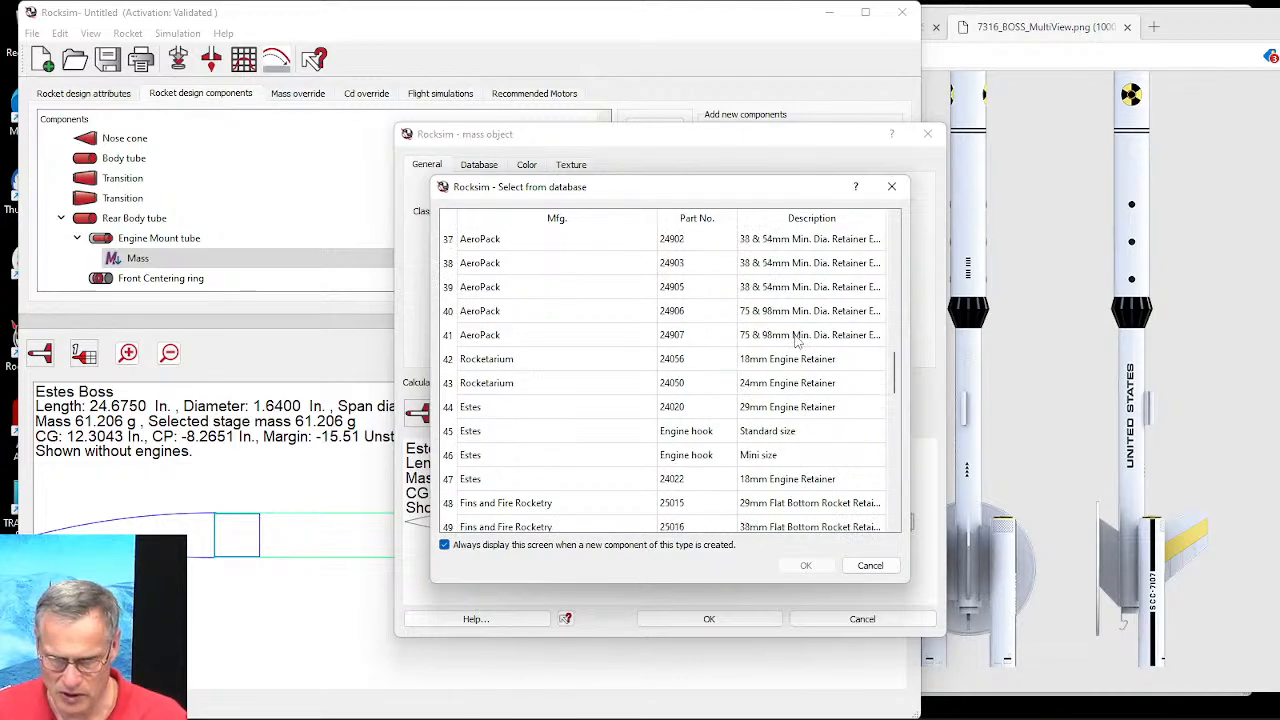
{"action": "left_click", "coordinate": [762, 432]}
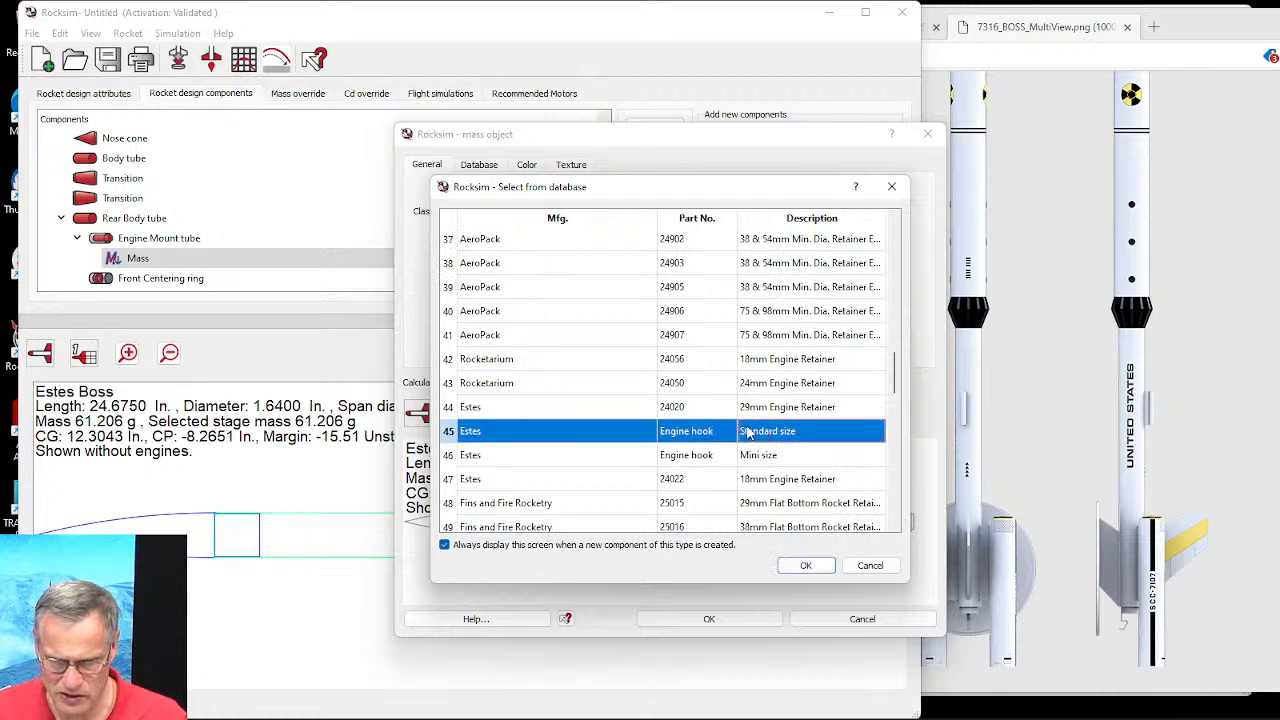
{"action": "left_click", "coordinate": [805, 565]}
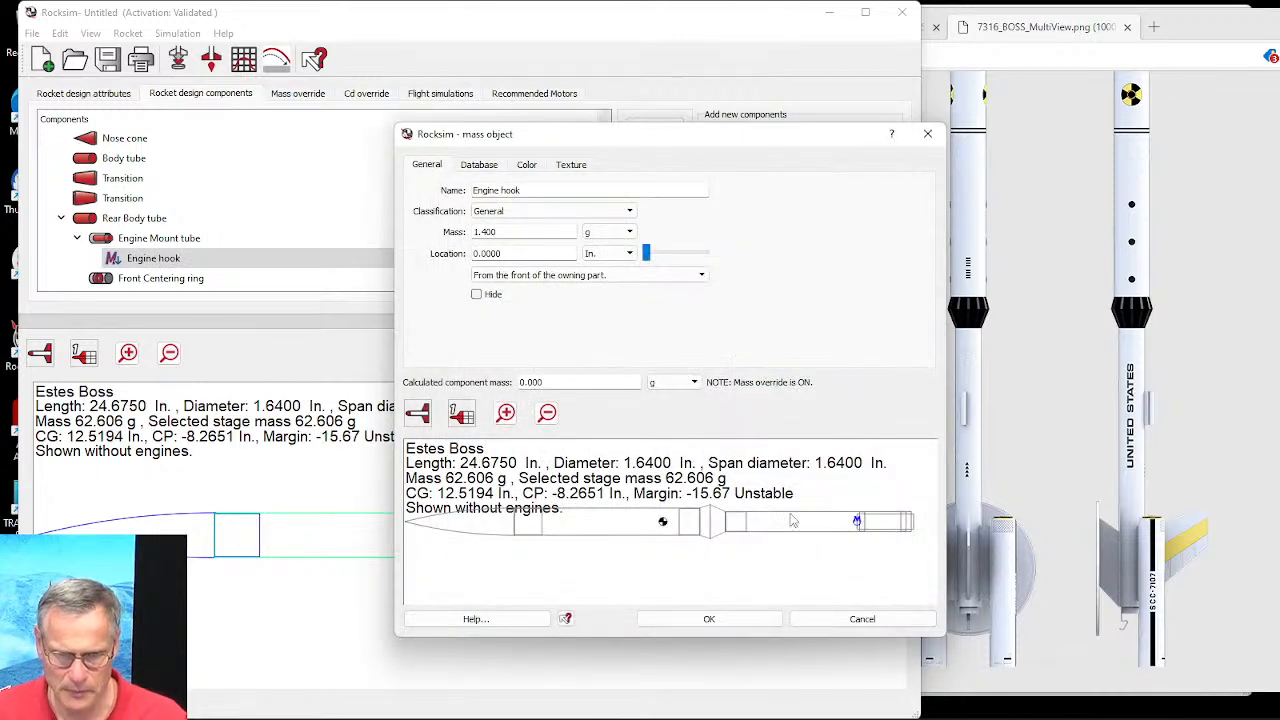
Step: Place the engine hook 1.75 in. from the front of the engine mount tube and accept it
{"action": "scroll", "coordinate": [872, 530], "scroll_direction": "up", "scroll_amount": 5}
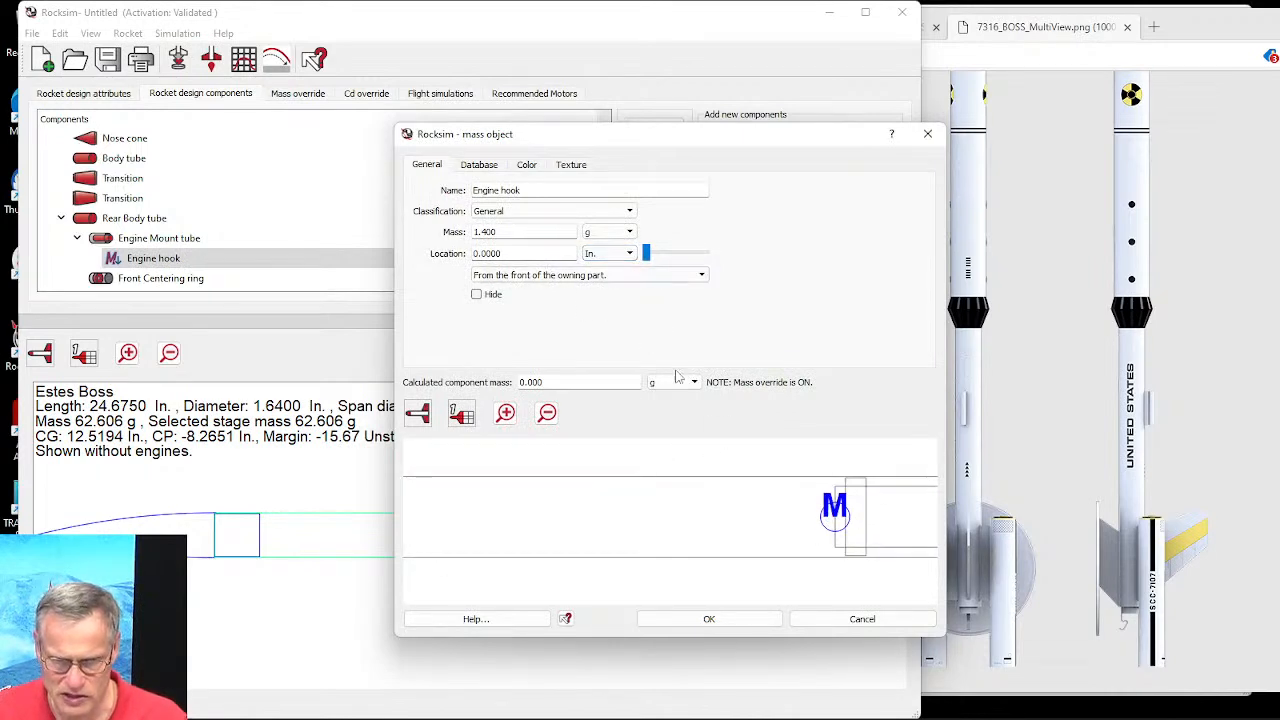
{"action": "scroll", "coordinate": [734, 503], "scroll_direction": "down", "scroll_amount": 4}
{"action": "left_click_drag", "start_coordinate": [395, 632], "coordinate": [46, 632]}
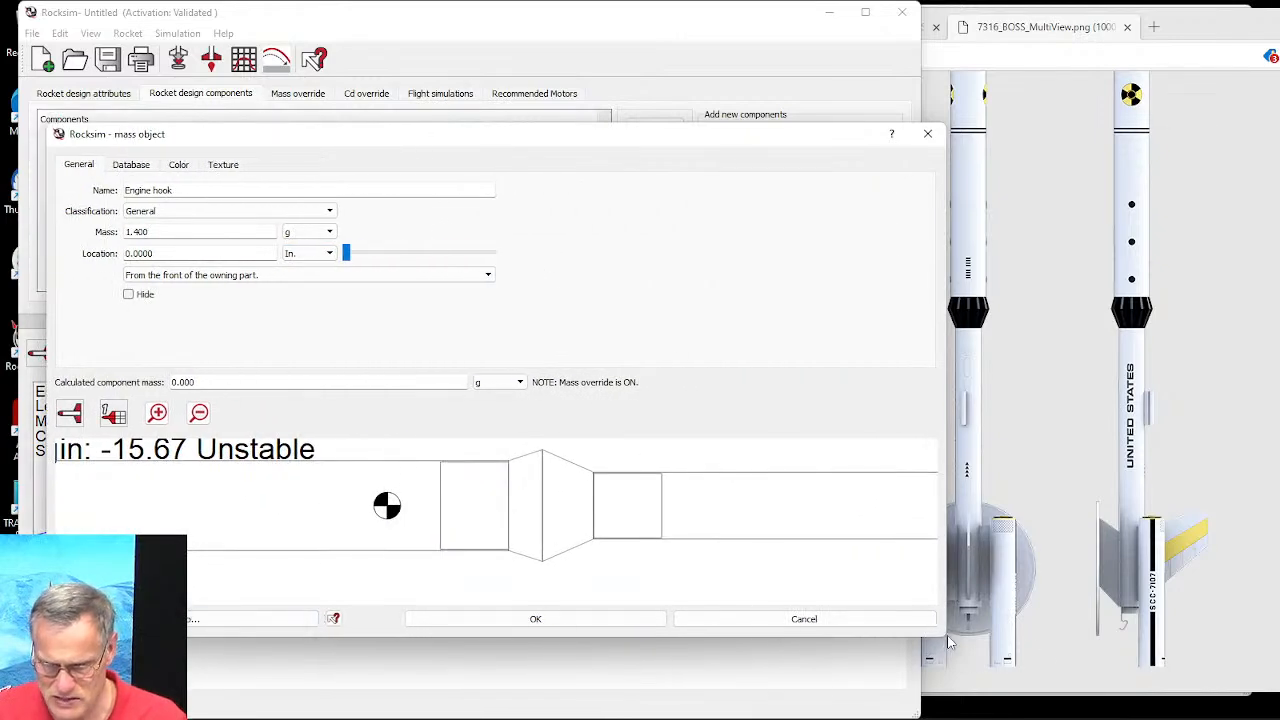
{"action": "left_click_drag", "start_coordinate": [946, 597], "coordinate": [1144, 597]}
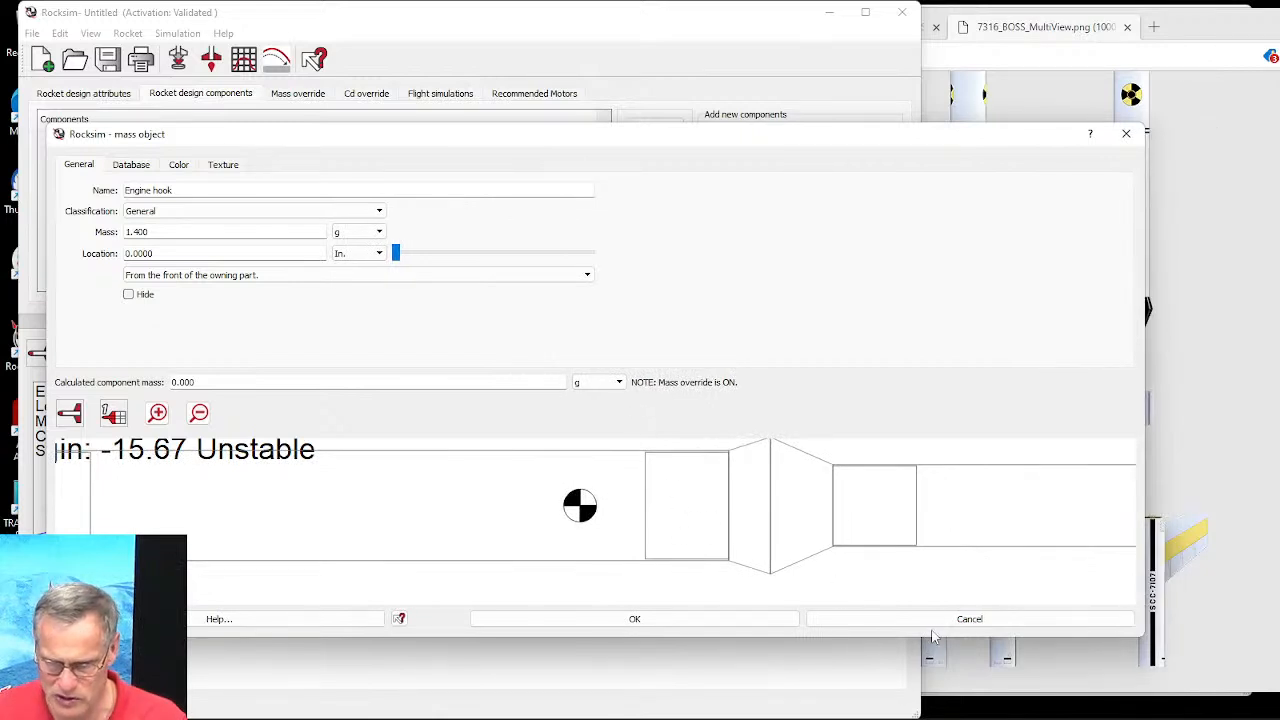
{"action": "left_click_drag", "start_coordinate": [931, 641], "coordinate": [931, 698]}
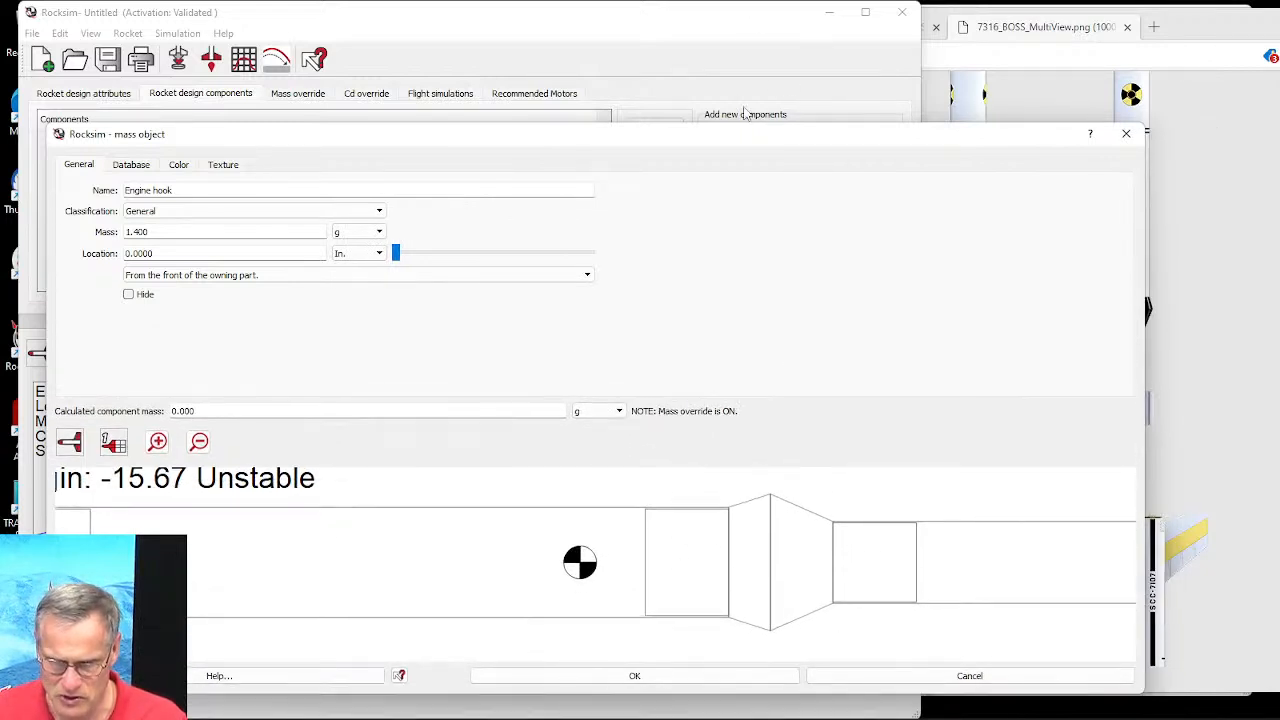
{"action": "left_click_drag", "start_coordinate": [744, 141], "coordinate": [744, 30]}
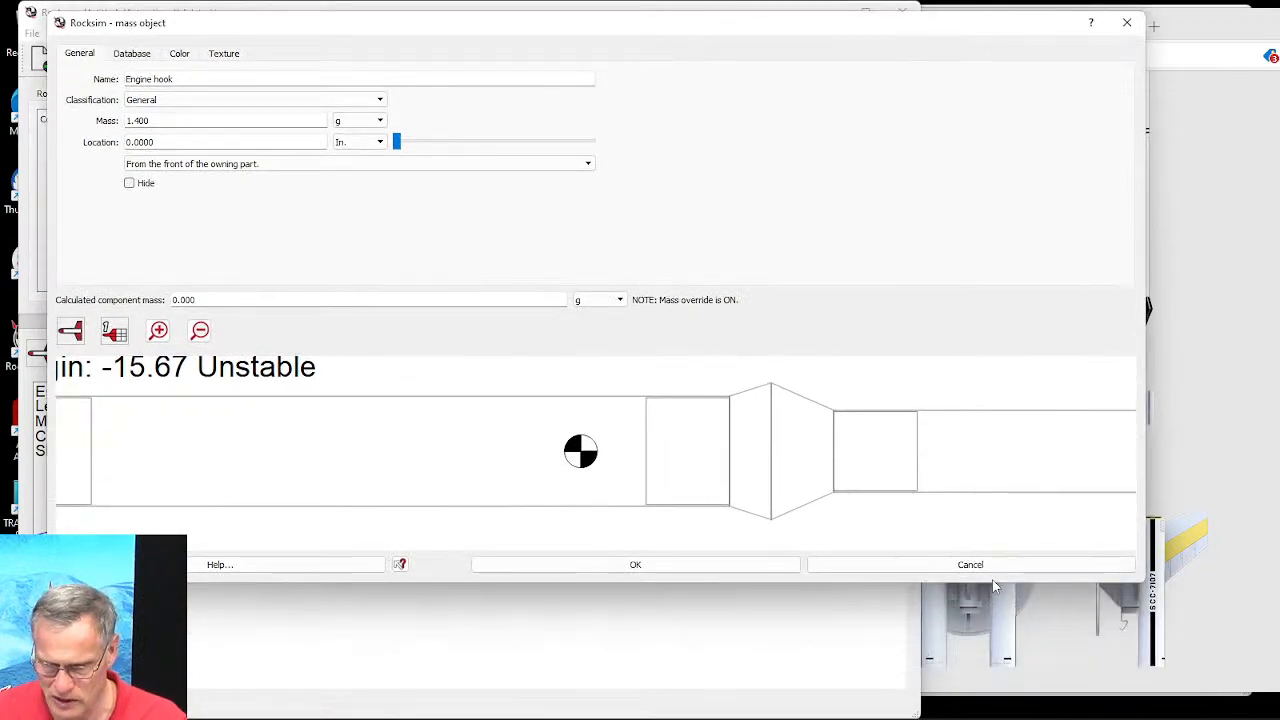
{"action": "left_click_drag", "start_coordinate": [994, 585], "coordinate": [990, 692]}
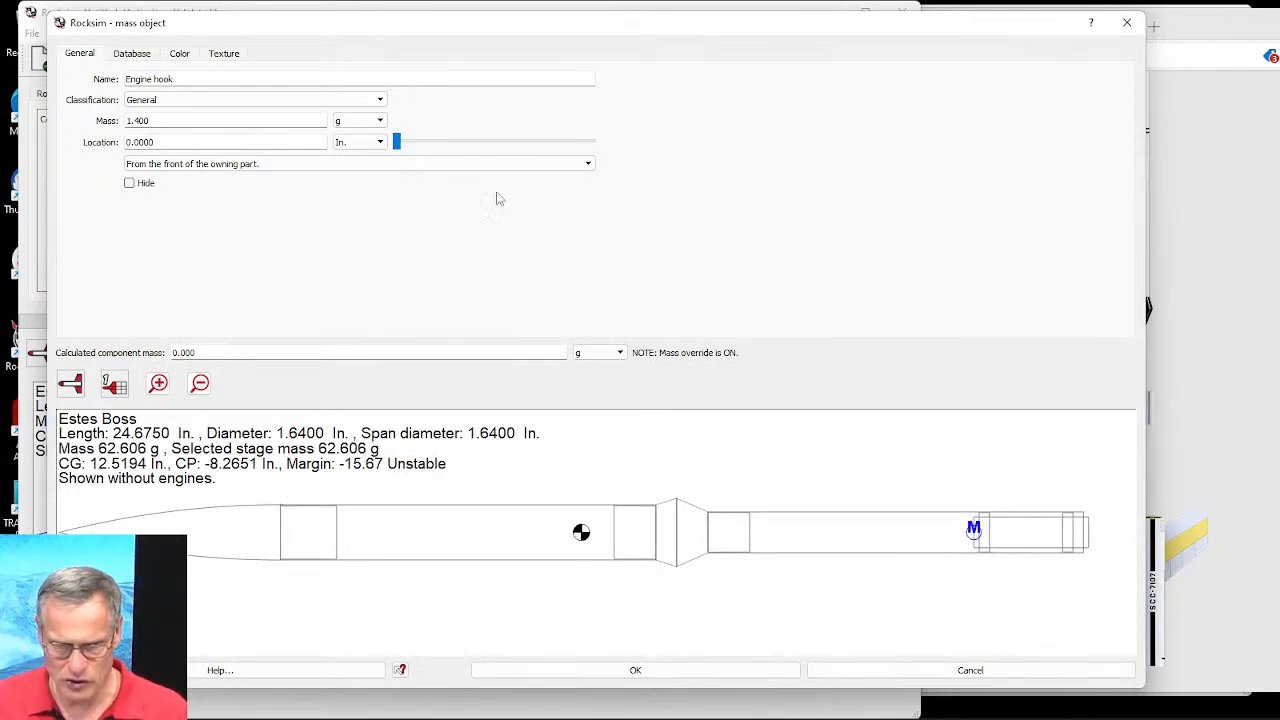
{"action": "left_click_drag", "start_coordinate": [397, 142], "coordinate": [520, 145]}
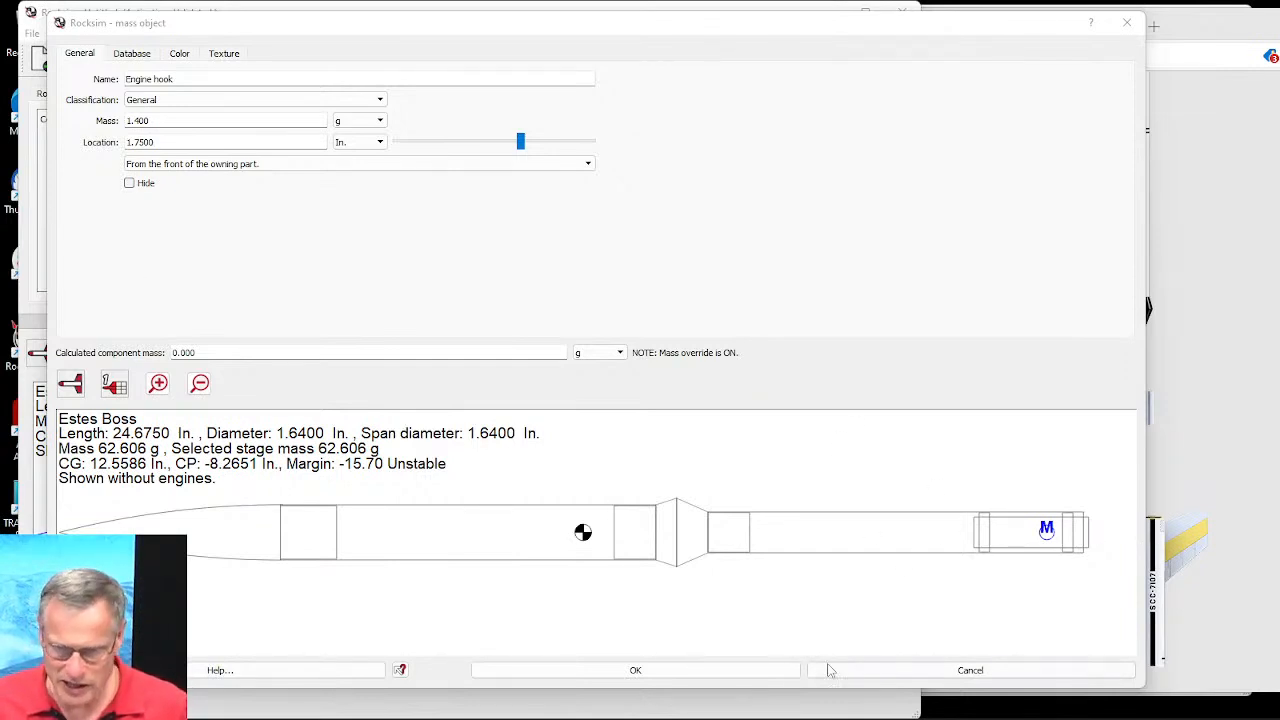
{"action": "left_click", "coordinate": [714, 678]}
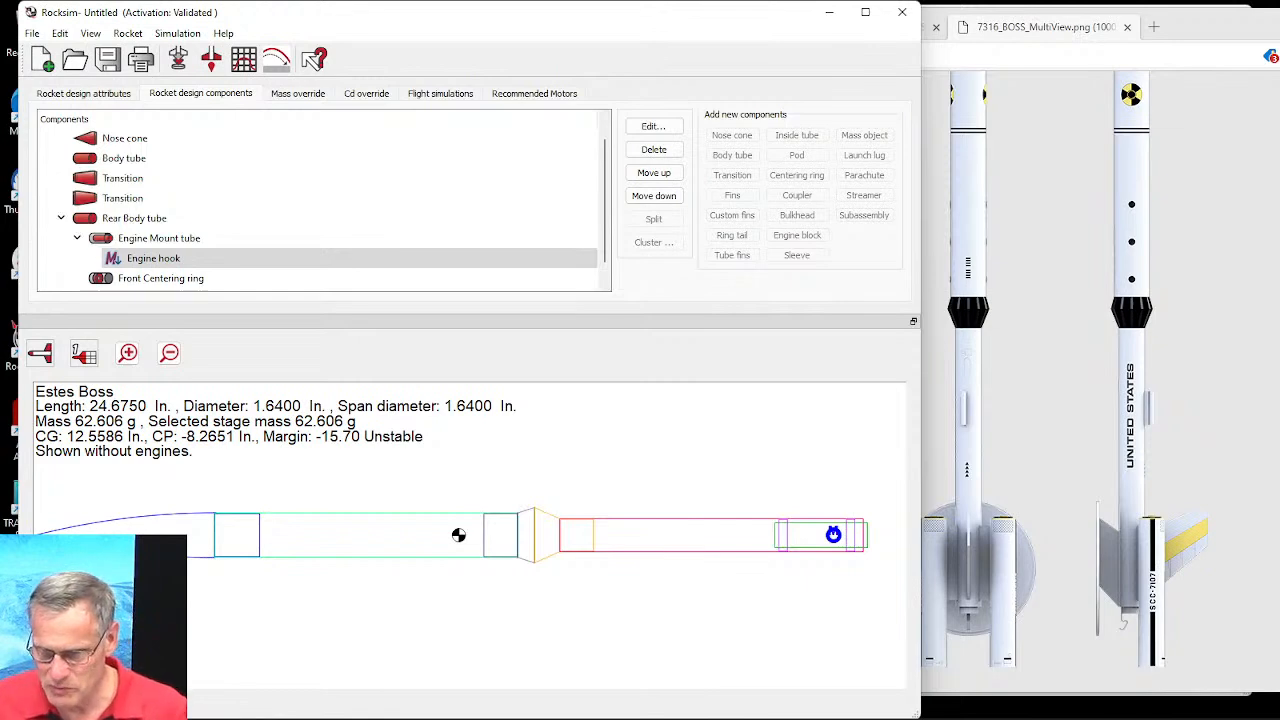
Step: Check the recovery system in the browser's Estes B.O.S.S. specifications, and in RockSim add Apogee's 18 in. plastic parachute 29113 to the rear body tube
{"action": "left_click", "coordinate": [1177, 214]}
{"action": "left_click", "coordinate": [856, 28]}
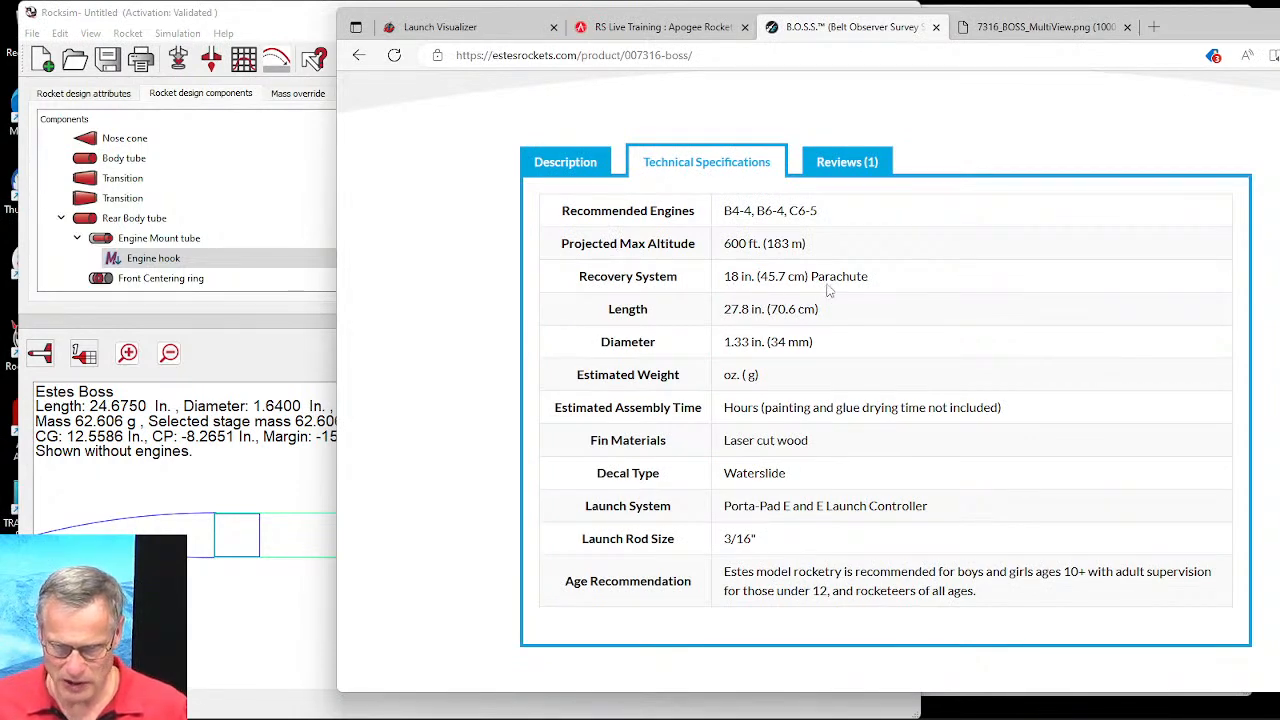
{"action": "left_click", "coordinate": [322, 258]}
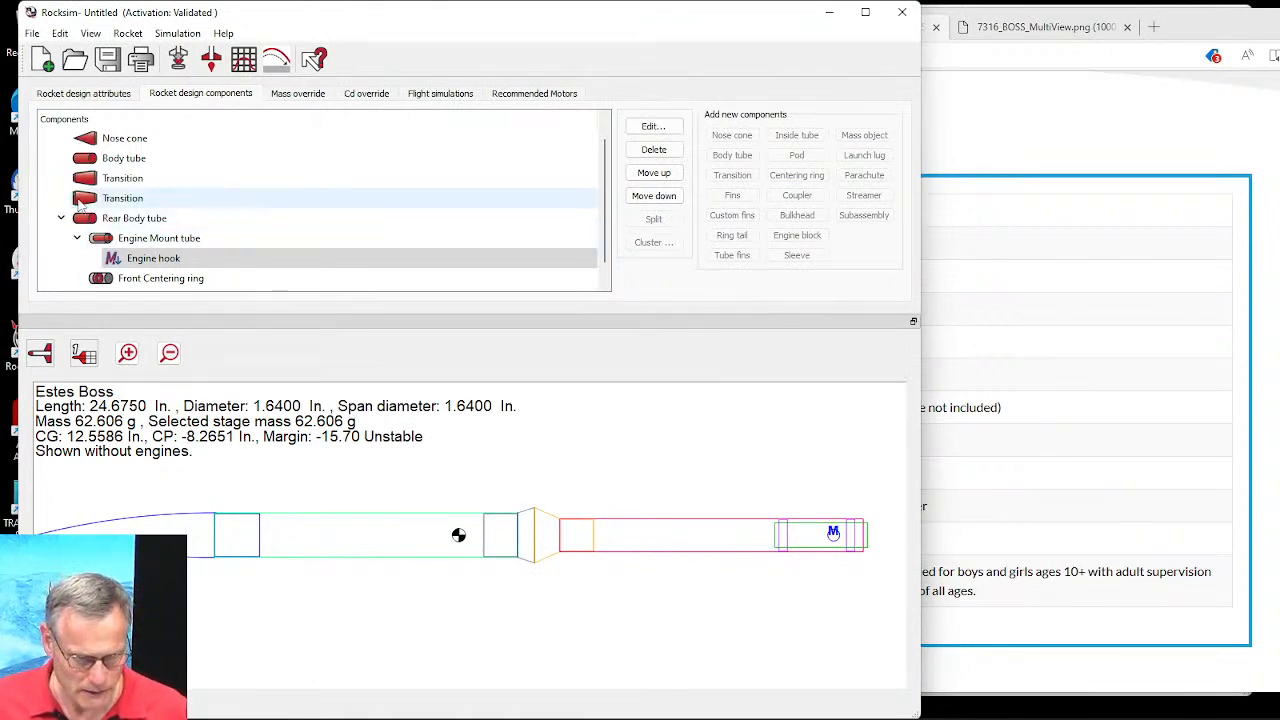
{"action": "left_click", "coordinate": [132, 219]}
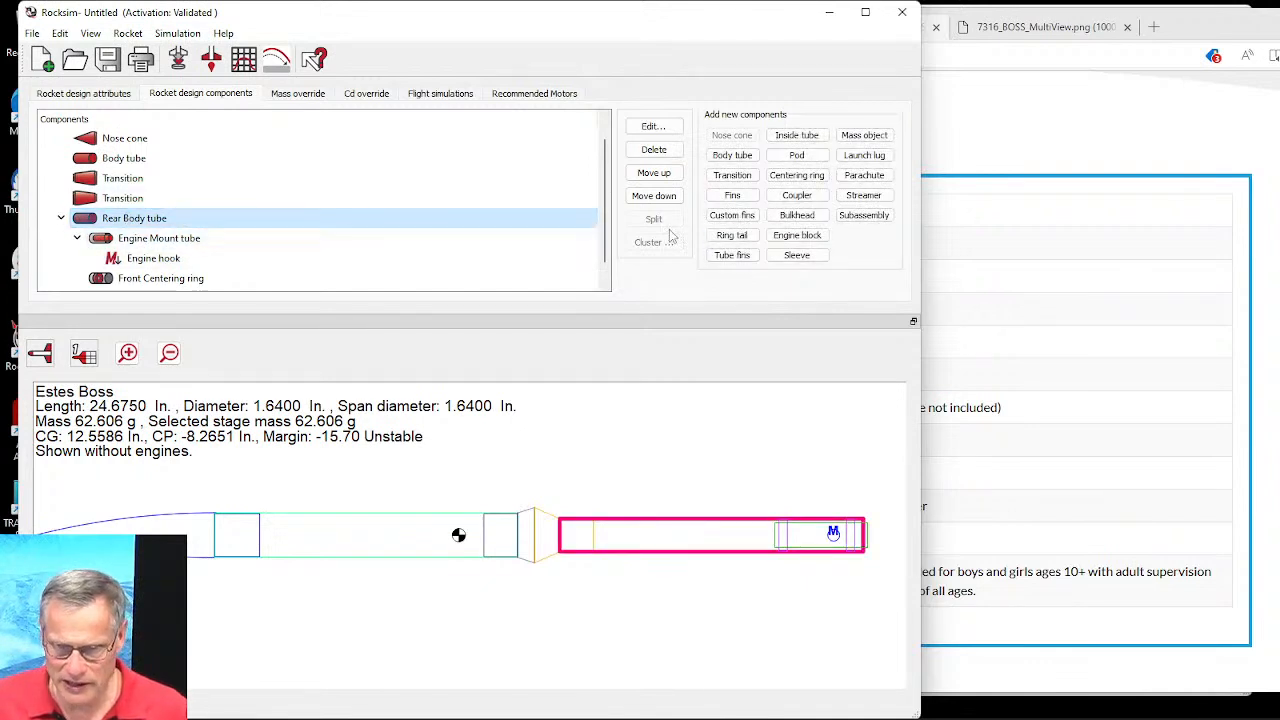
{"action": "left_click", "coordinate": [868, 179]}
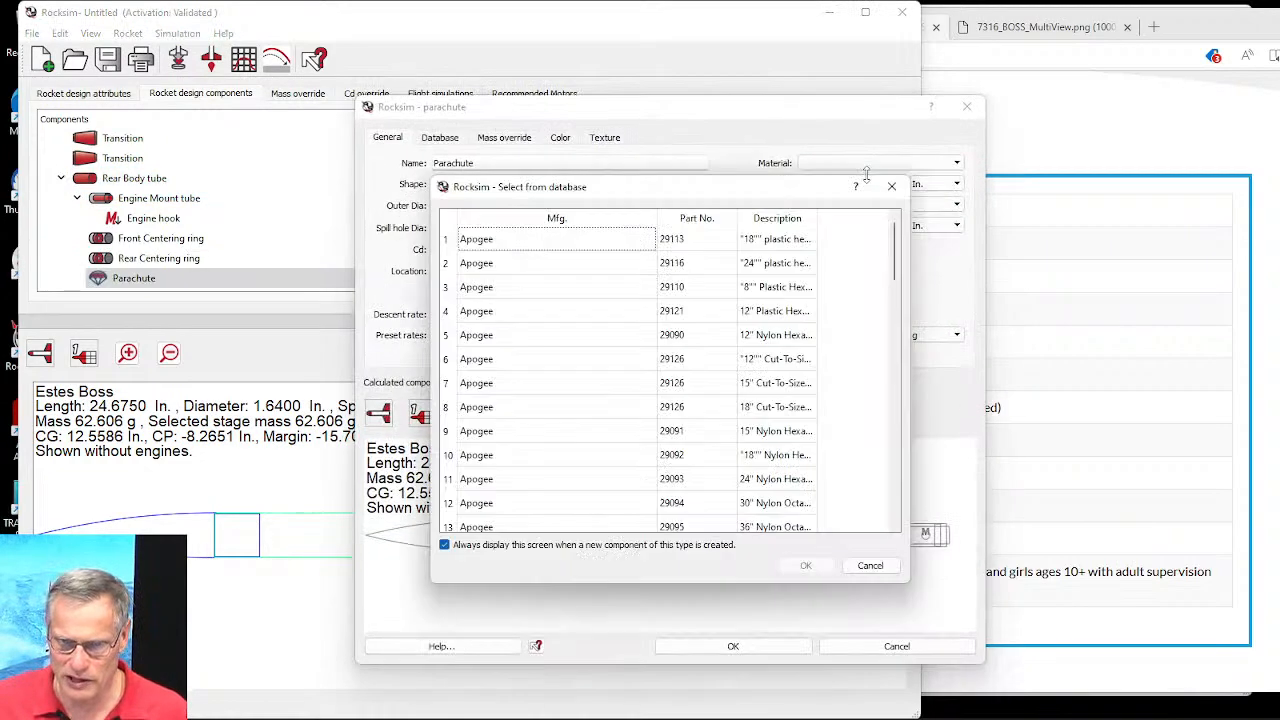
{"action": "left_click", "coordinate": [775, 248]}
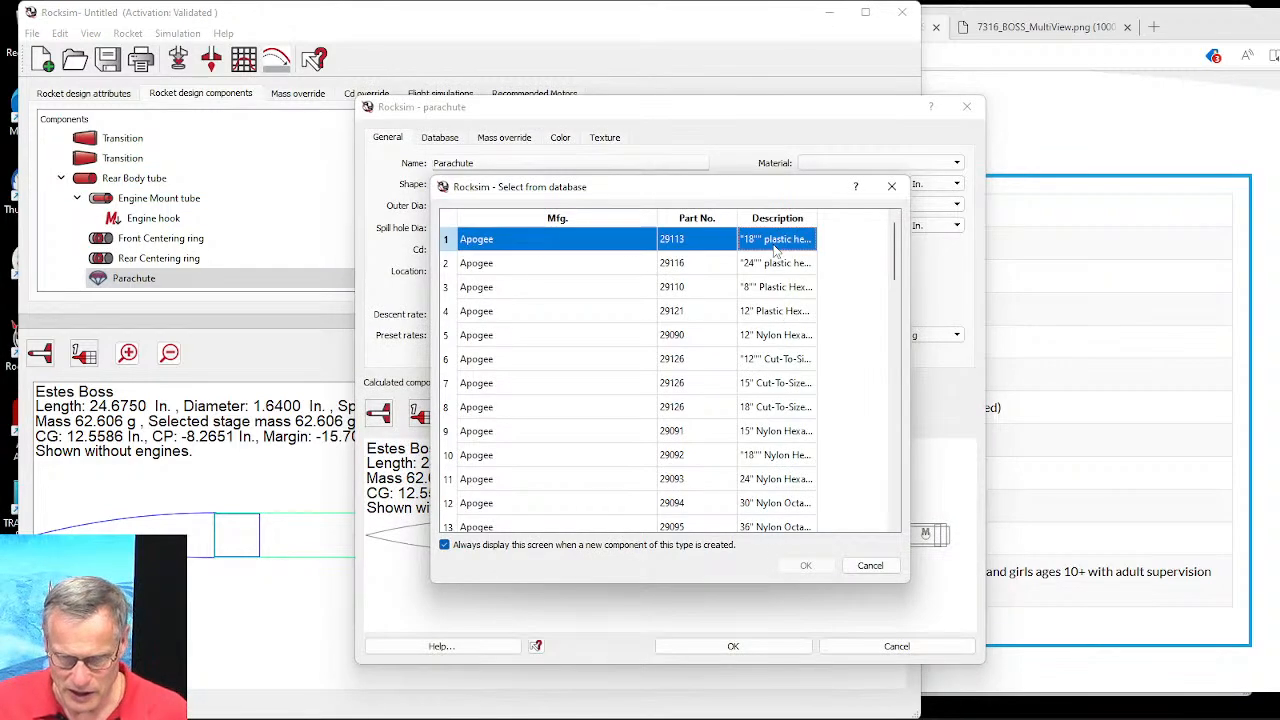
{"action": "left_click", "coordinate": [806, 566]}
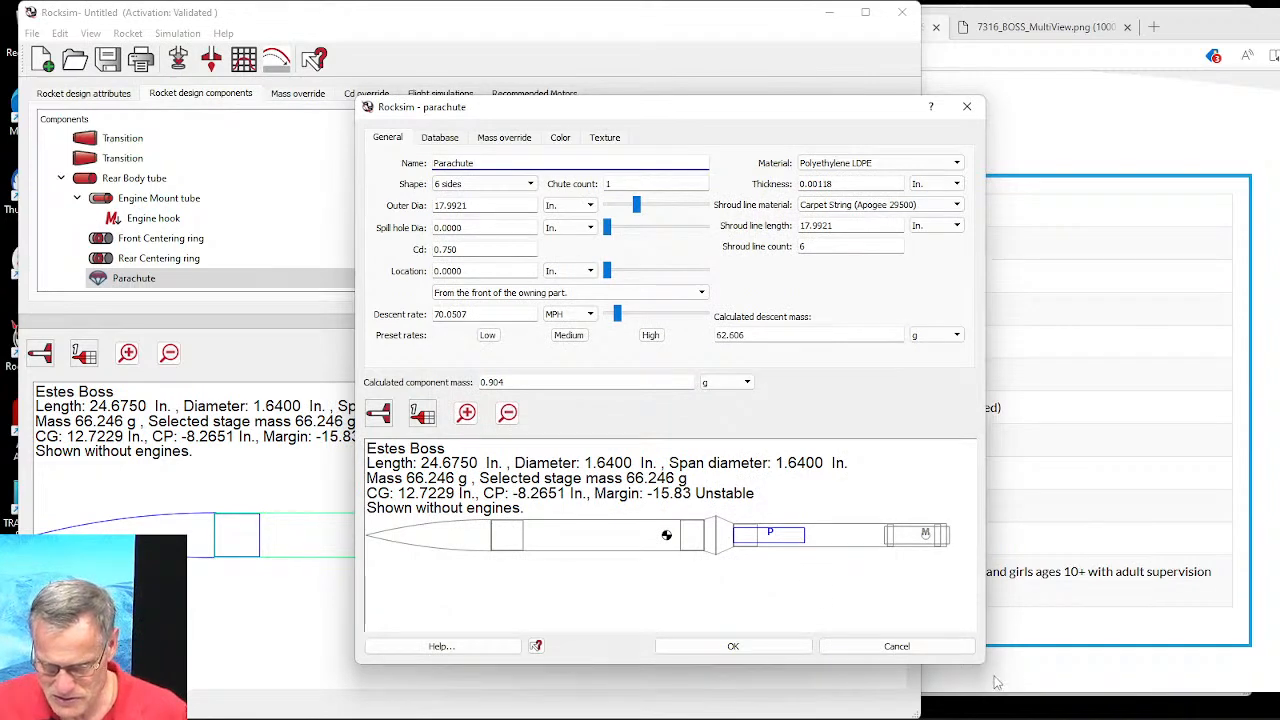
Step: Place the parachute 1.875 in. from the front of the rear body tube
{"action": "left_click_drag", "start_coordinate": [985, 664], "coordinate": [1190, 668]}
{"action": "left_click_drag", "start_coordinate": [357, 487], "coordinate": [84, 487]}
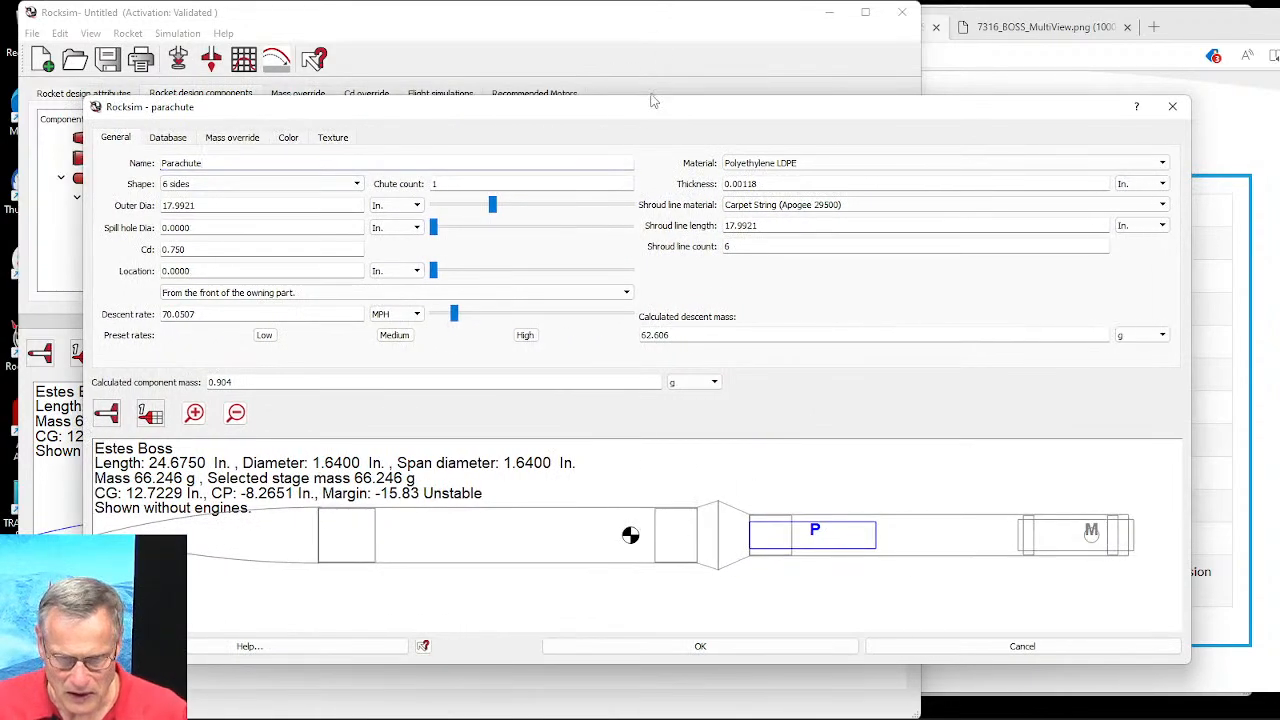
{"action": "left_click_drag", "start_coordinate": [650, 94], "coordinate": [663, 30]}
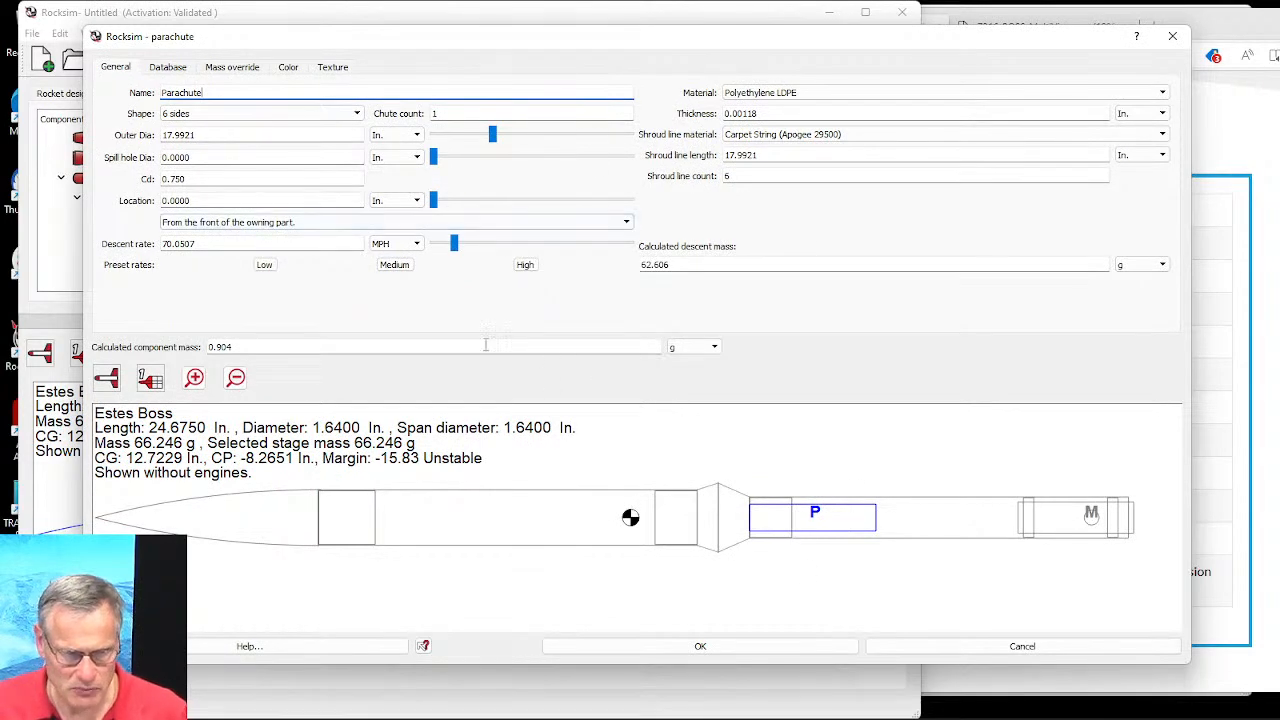
{"action": "left_click_drag", "start_coordinate": [433, 200], "coordinate": [475, 207]}
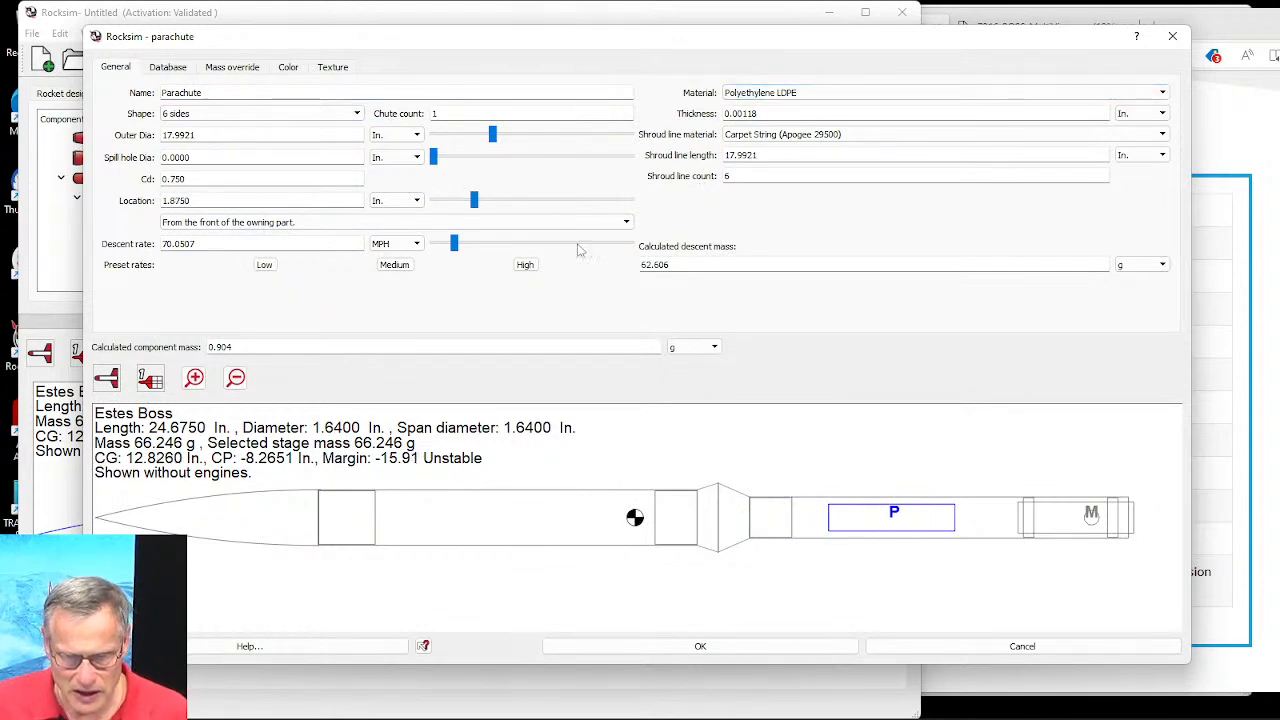
Step: Set the parachute's 2D color and its diffuse 3D color to red
{"action": "left_click", "coordinate": [288, 67]}
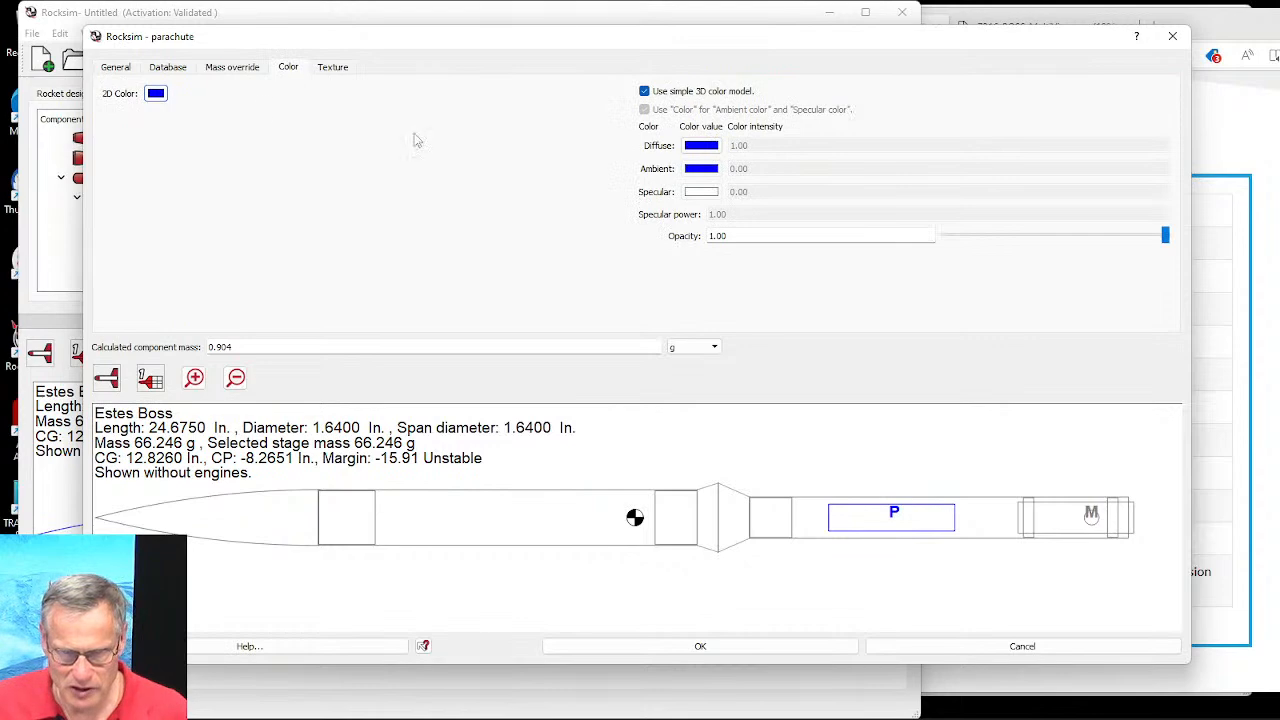
{"action": "left_click", "coordinate": [156, 94]}
{"action": "left_click", "coordinate": [470, 252]}
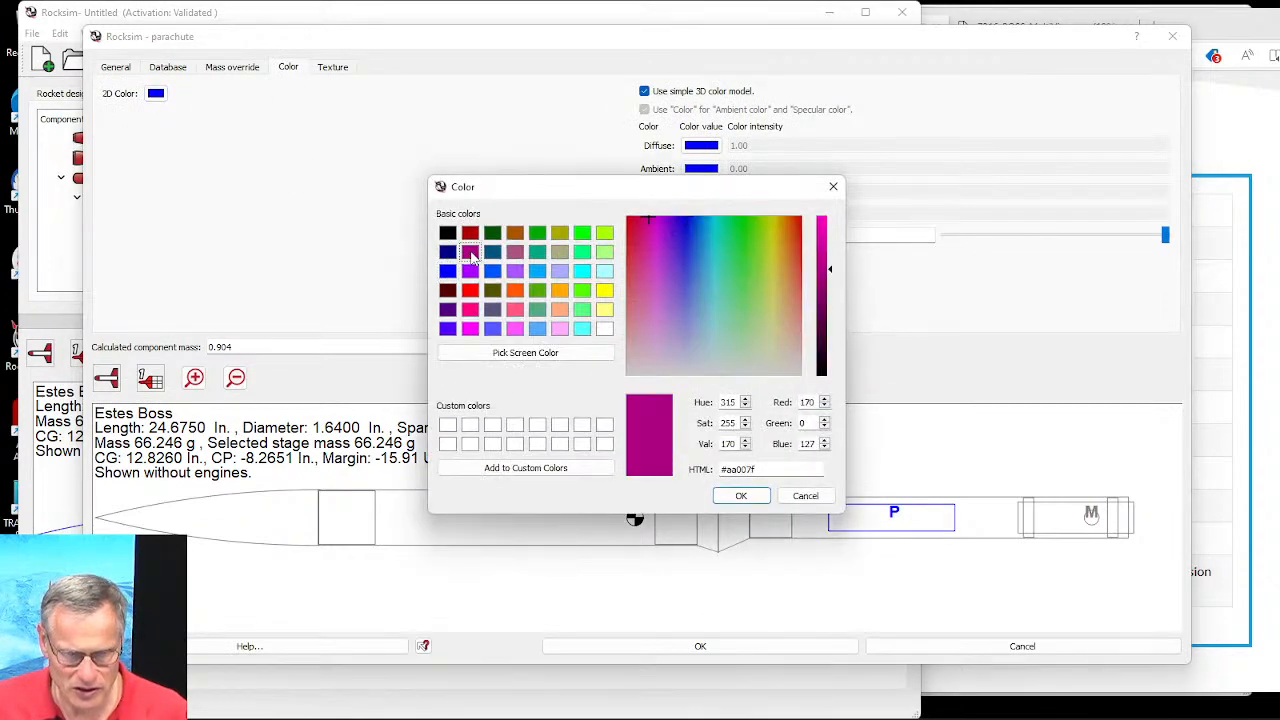
{"action": "left_click", "coordinate": [470, 290]}
{"action": "left_click", "coordinate": [766, 500]}
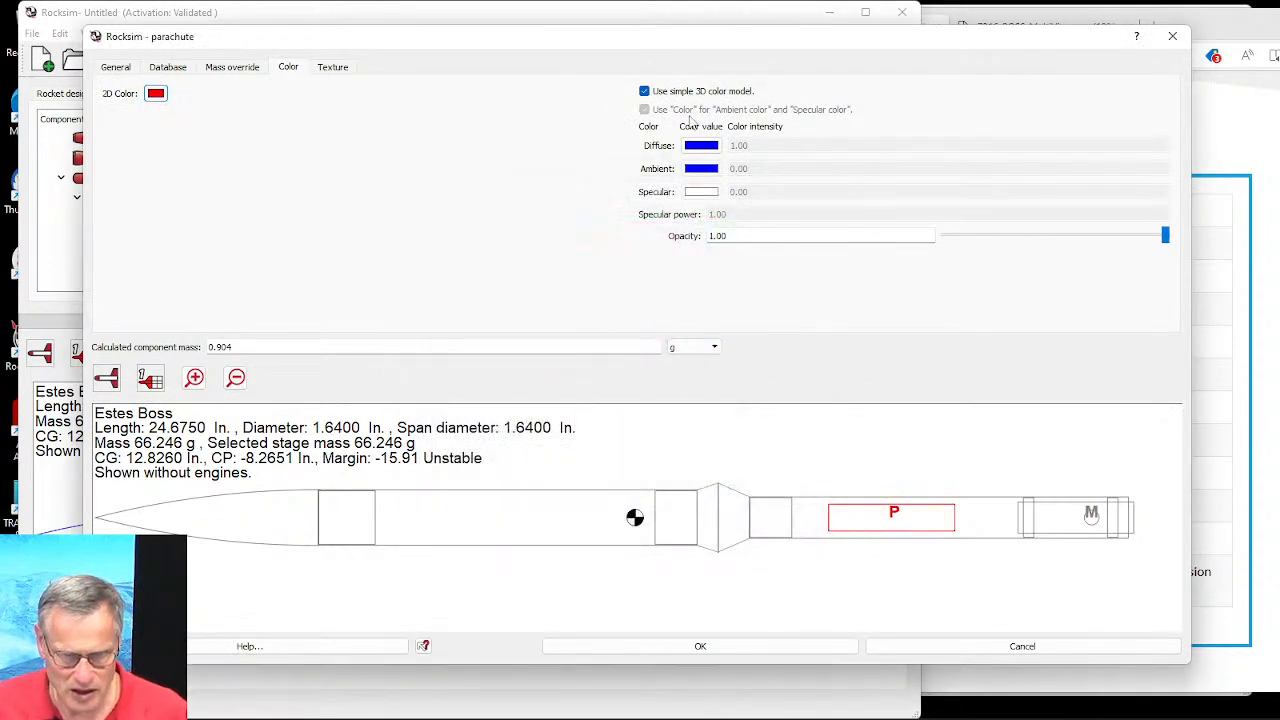
{"action": "left_click", "coordinate": [701, 145]}
{"action": "left_click", "coordinate": [470, 290]}
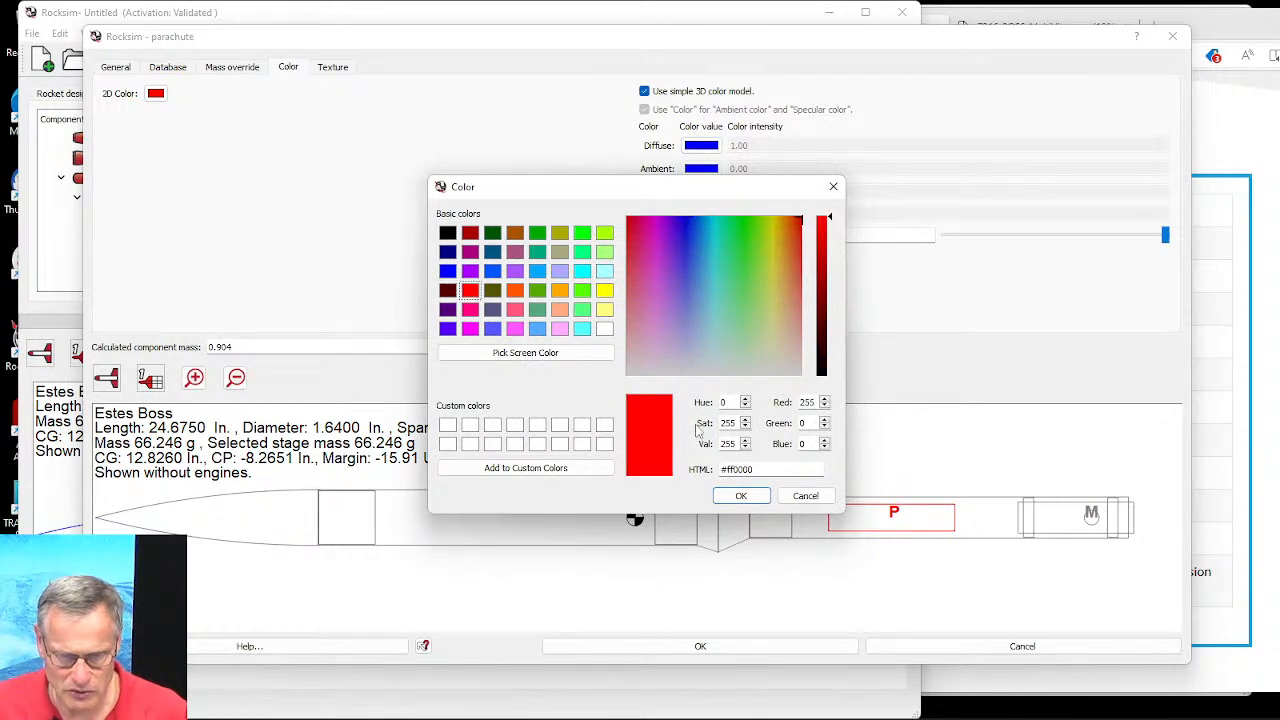
{"action": "left_click", "coordinate": [741, 496]}
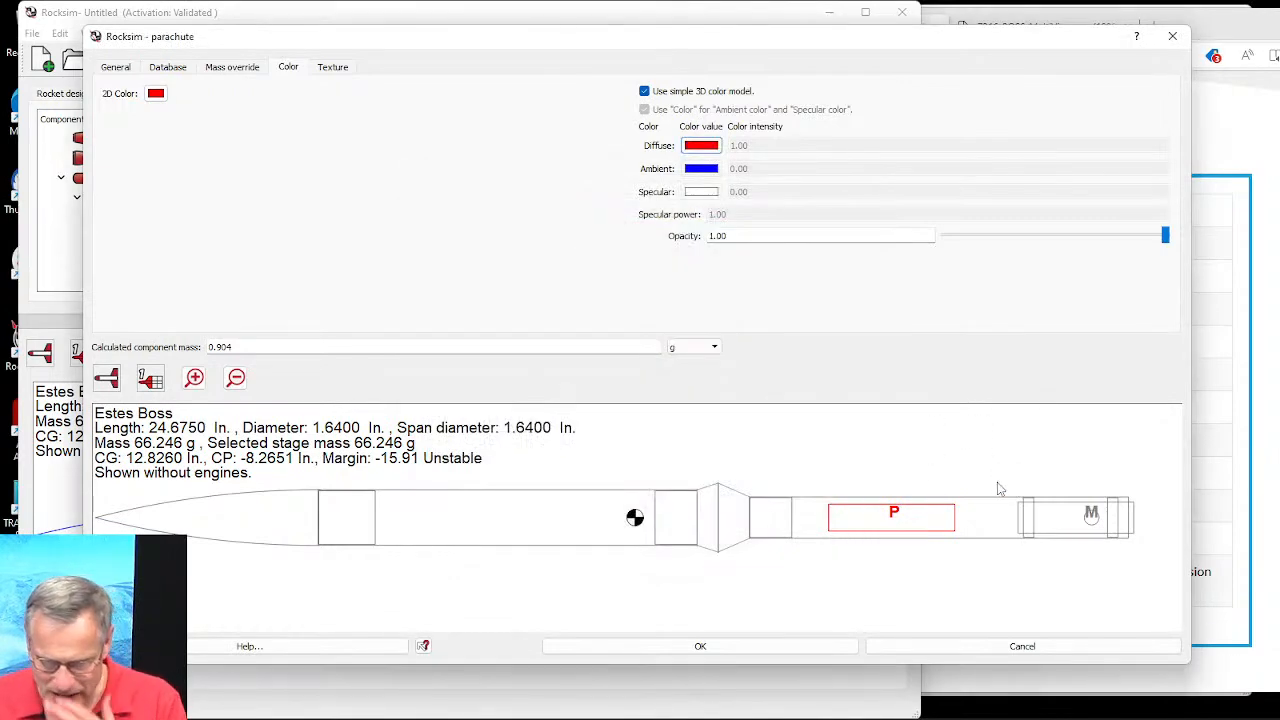
Step: Accept the parachute and save the rocket as Estes BOSS in RockSim design format in the Designs folder
{"action": "left_click", "coordinate": [700, 646]}
{"action": "left_click", "coordinate": [107, 60]}
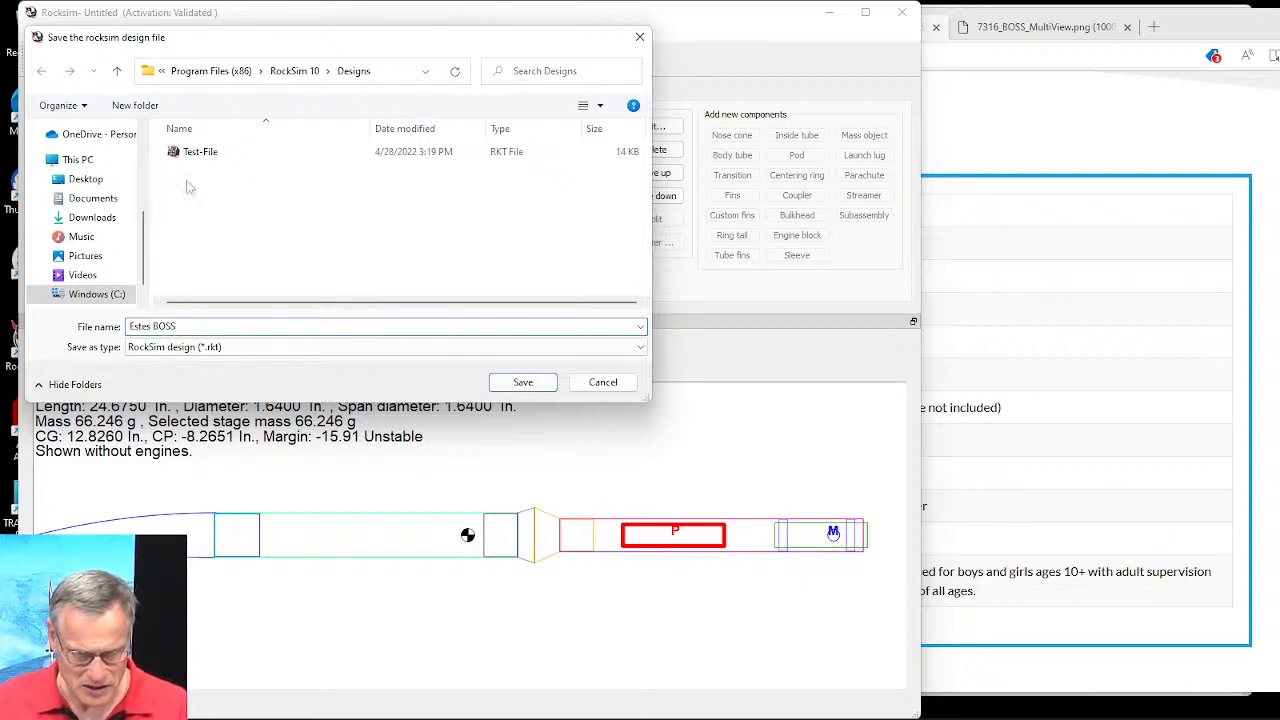
{"action": "left_click", "coordinate": [545, 383]}
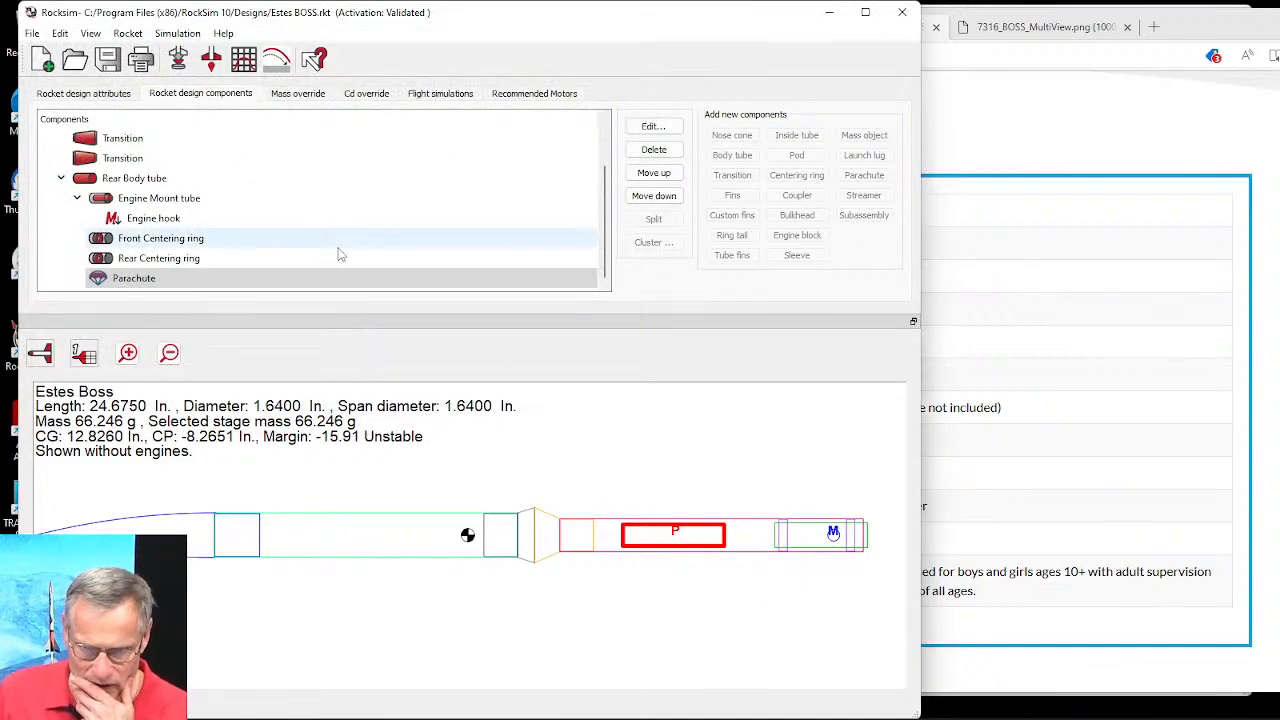
Step: Examine the rear fins and side tubes in the browser's enlarged B.O.S.S. multi-view image, and return to RockSim
{"action": "left_click", "coordinate": [1046, 30]}
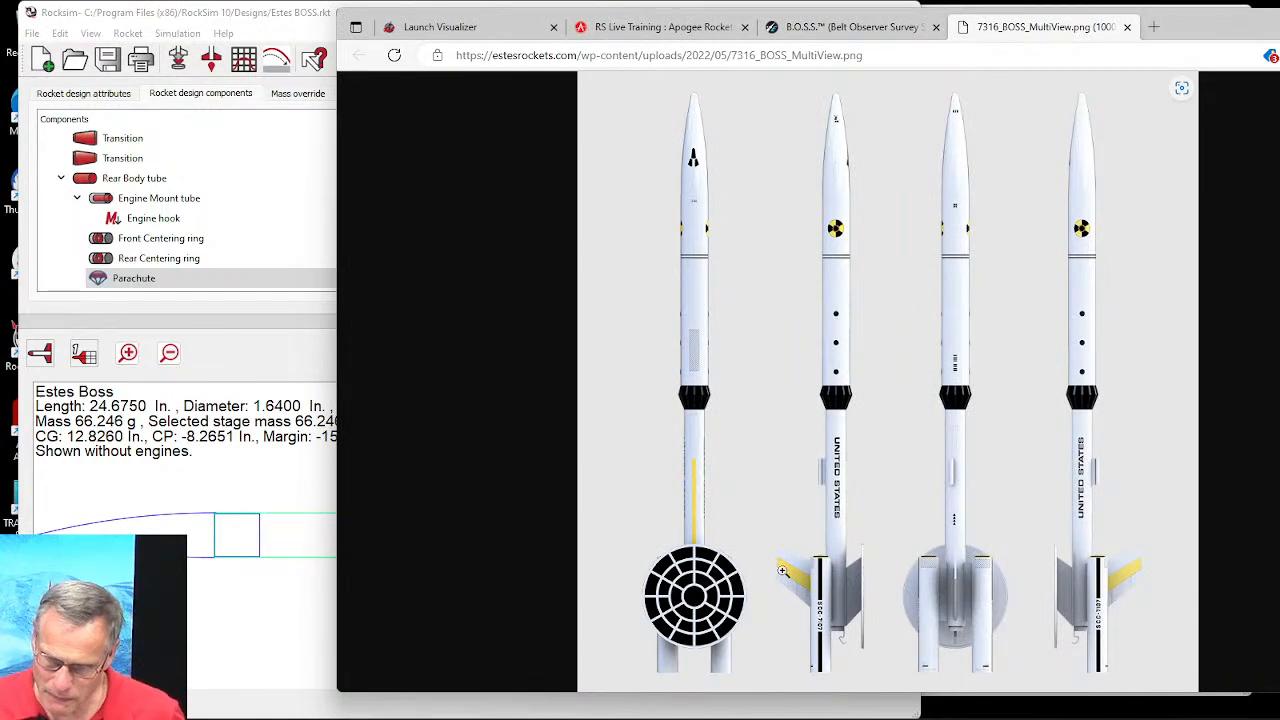
{"action": "left_click", "coordinate": [789, 562]}
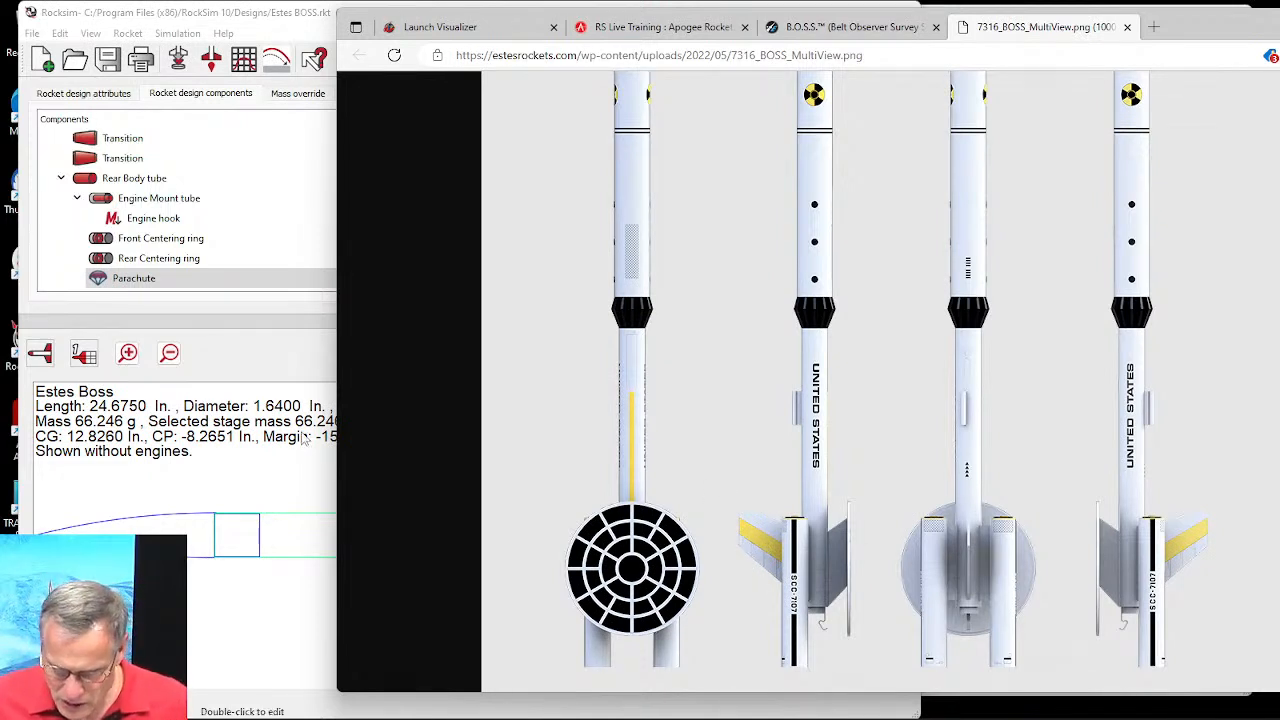
{"action": "left_click", "coordinate": [122, 424]}
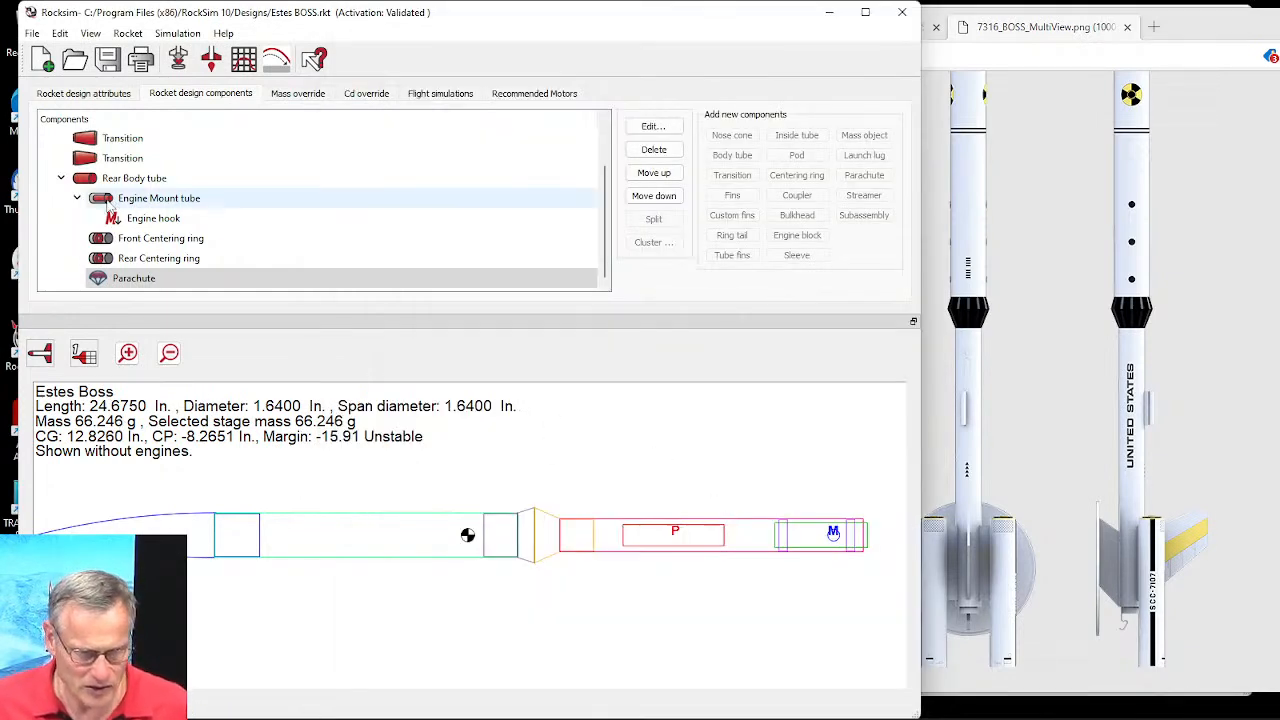
Step: Add a new fin set to the rear body tube without a database part, and enlarge its editing window while keeping the reference image visible
{"action": "left_click", "coordinate": [110, 180]}
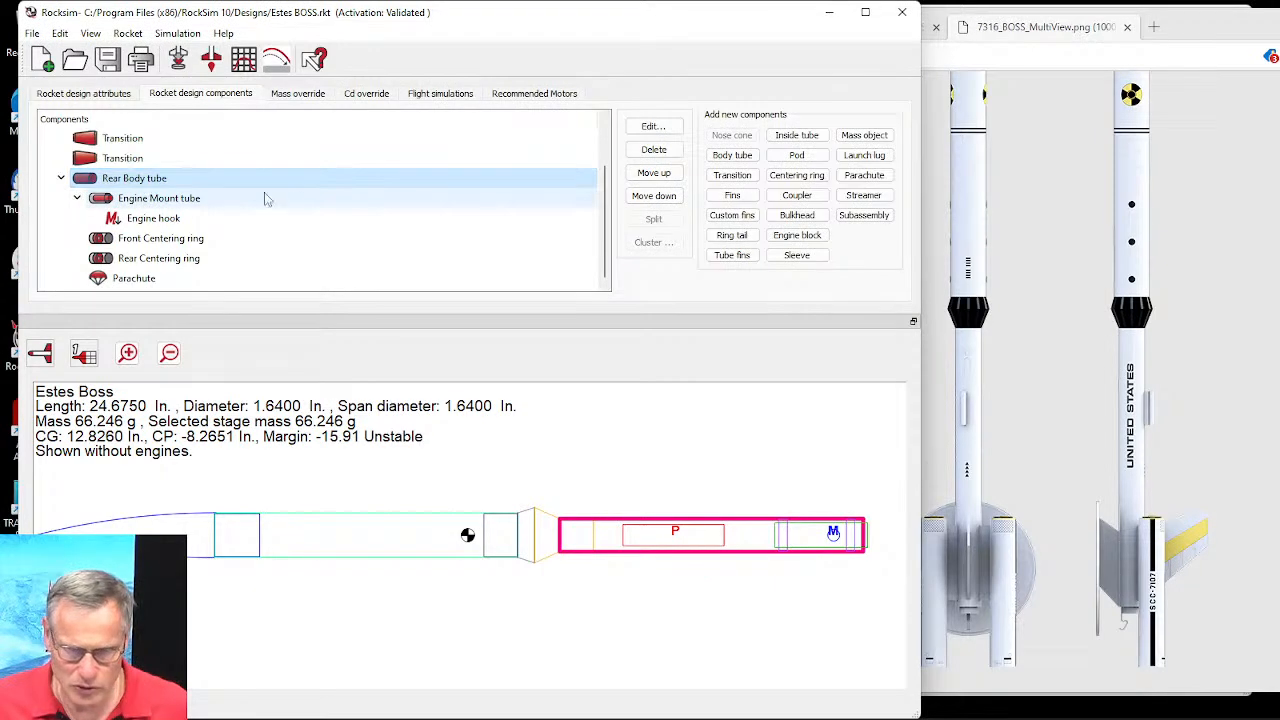
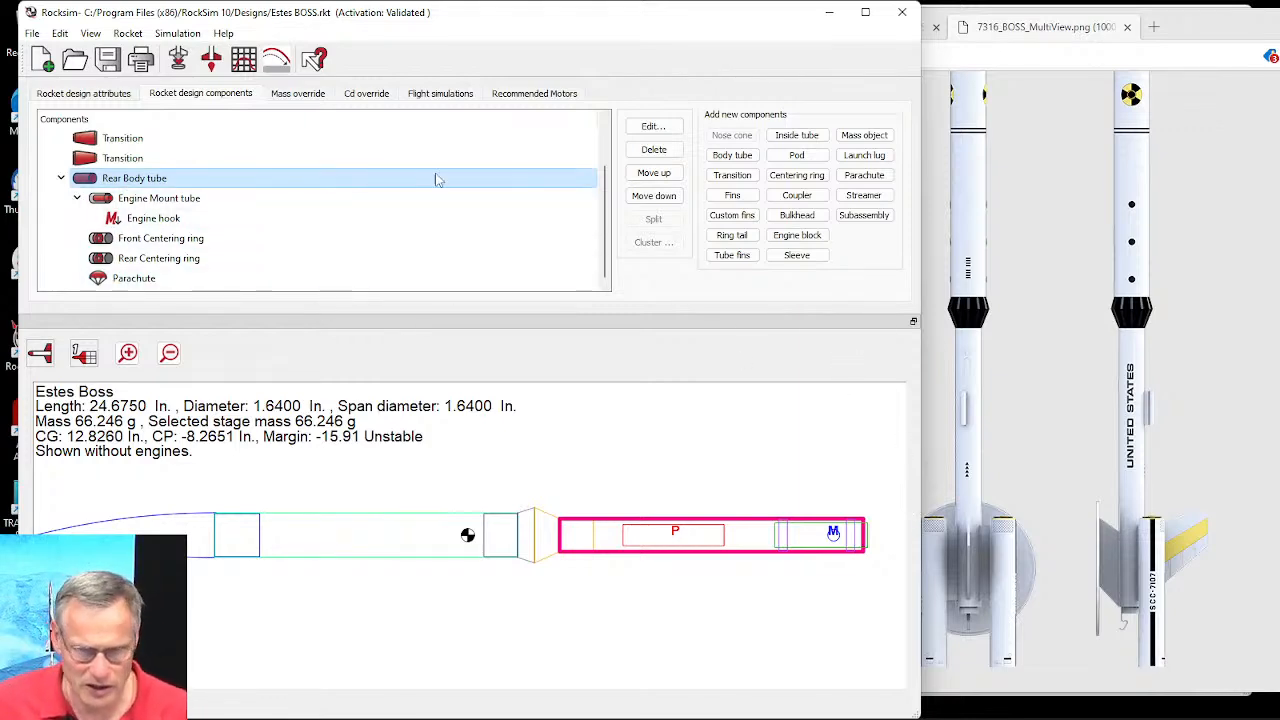
{"action": "left_click", "coordinate": [731, 195]}
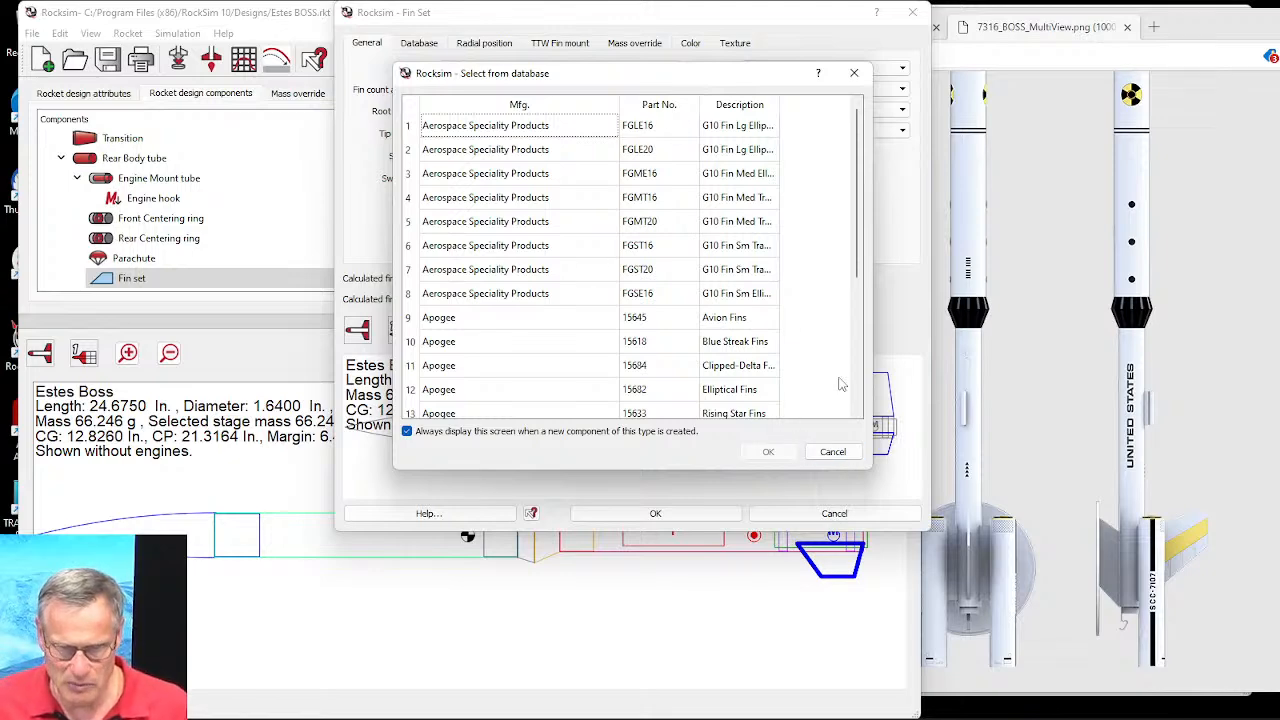
{"action": "left_click", "coordinate": [833, 452]}
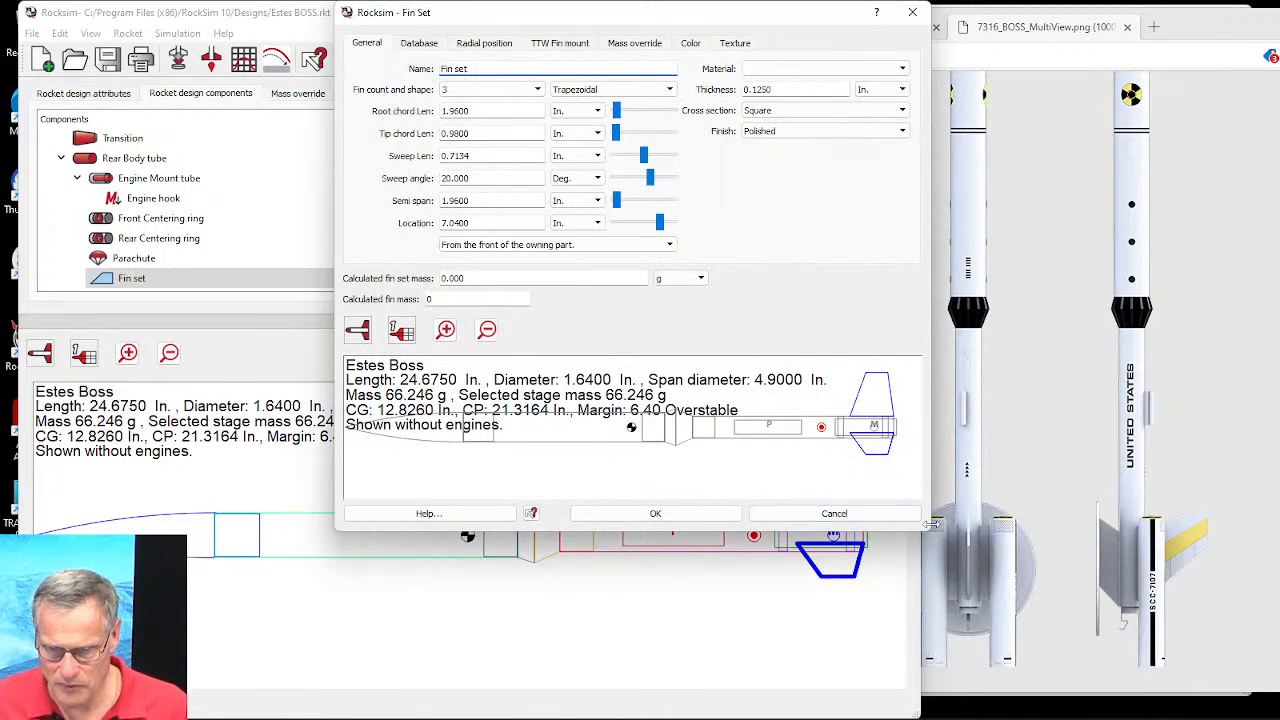
{"action": "left_click_drag", "start_coordinate": [931, 526], "coordinate": [1256, 528]}
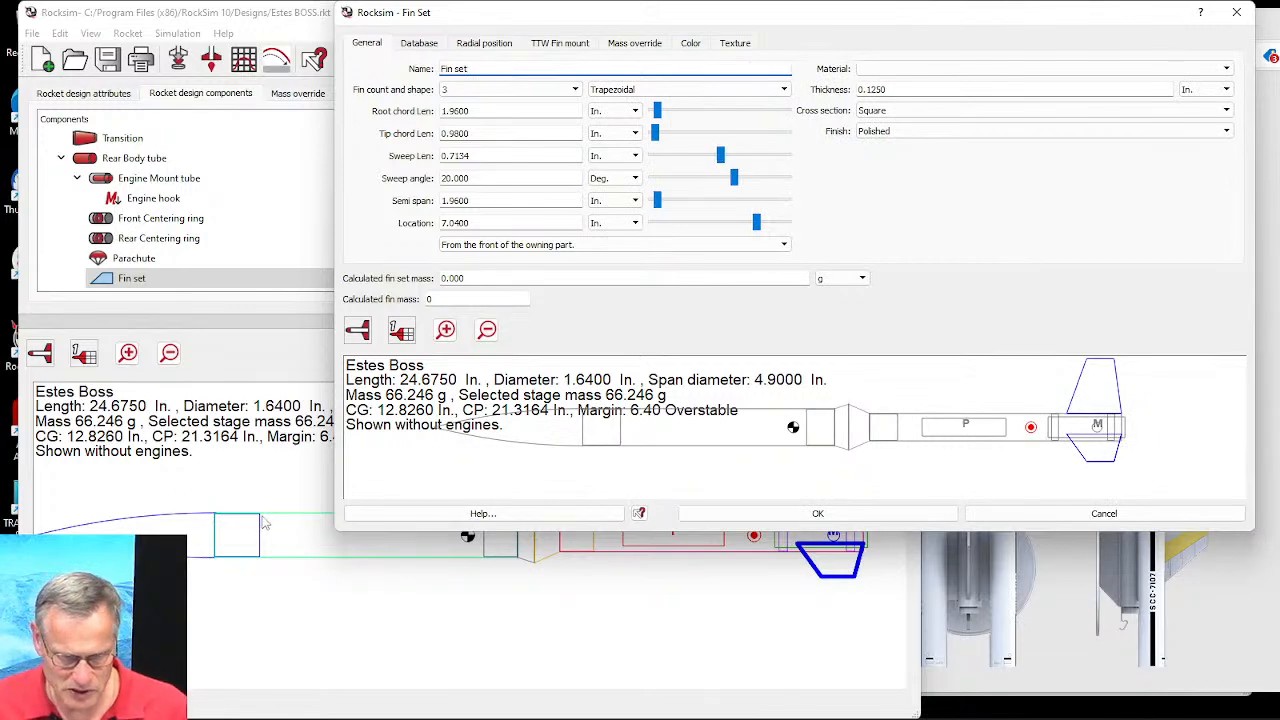
{"action": "left_click_drag", "start_coordinate": [334, 498], "coordinate": [40, 498]}
{"action": "left_click_drag", "start_coordinate": [673, 535], "coordinate": [673, 690]}
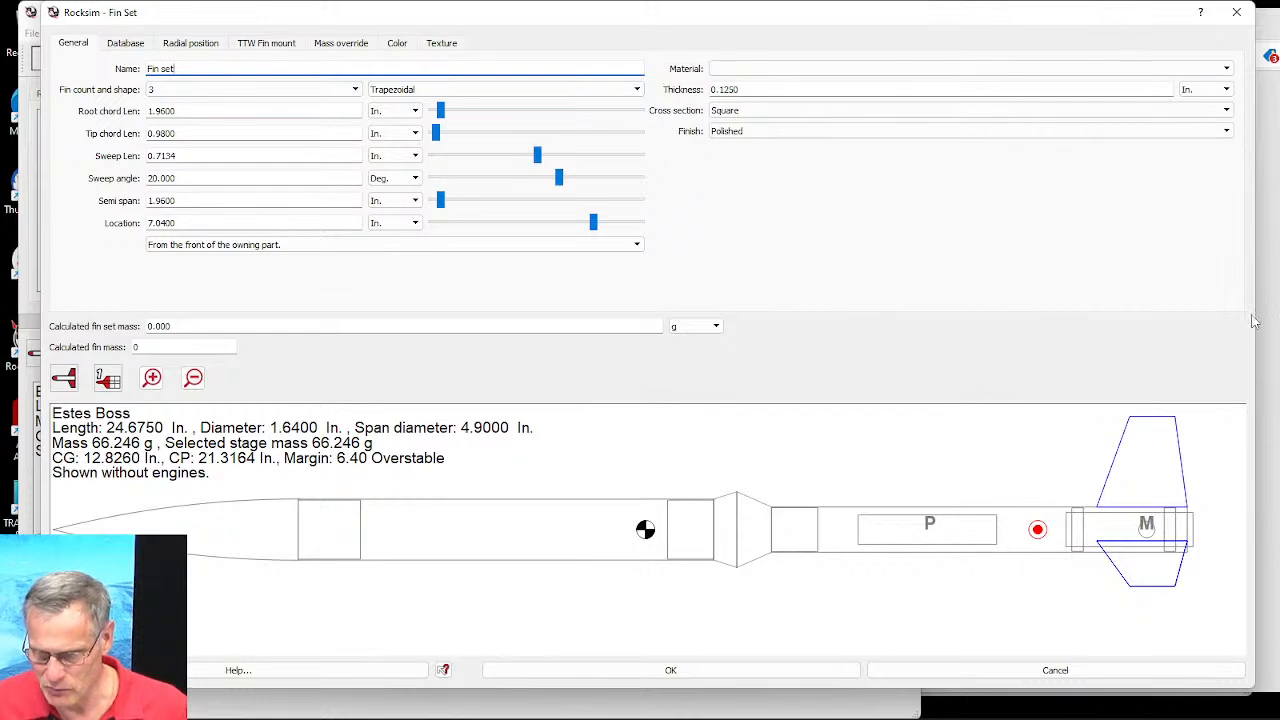
{"action": "left_click_drag", "start_coordinate": [1258, 319], "coordinate": [1074, 320]}
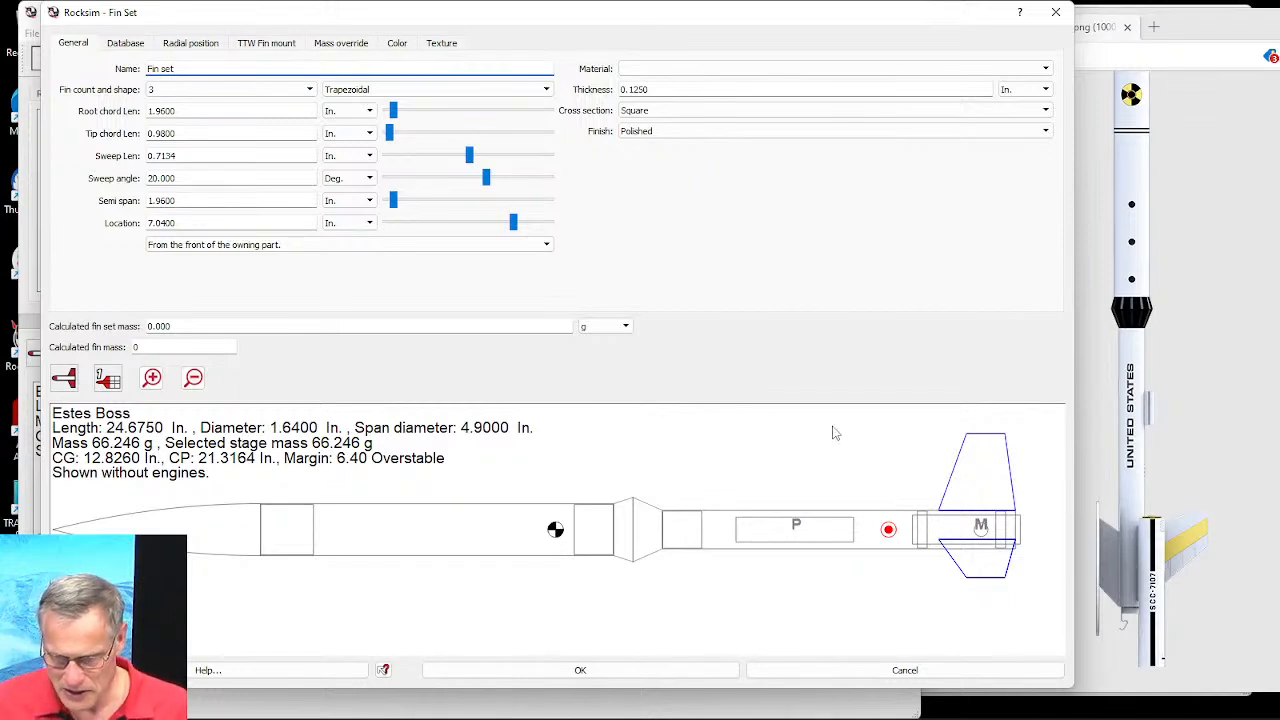
Step: Define a single trapezoidal fin with 1.875 in. root chord, 1.125 in. tip chord, 42.375° sweep angle and 1.625 in. semi span
{"action": "left_click", "coordinate": [158, 91]}
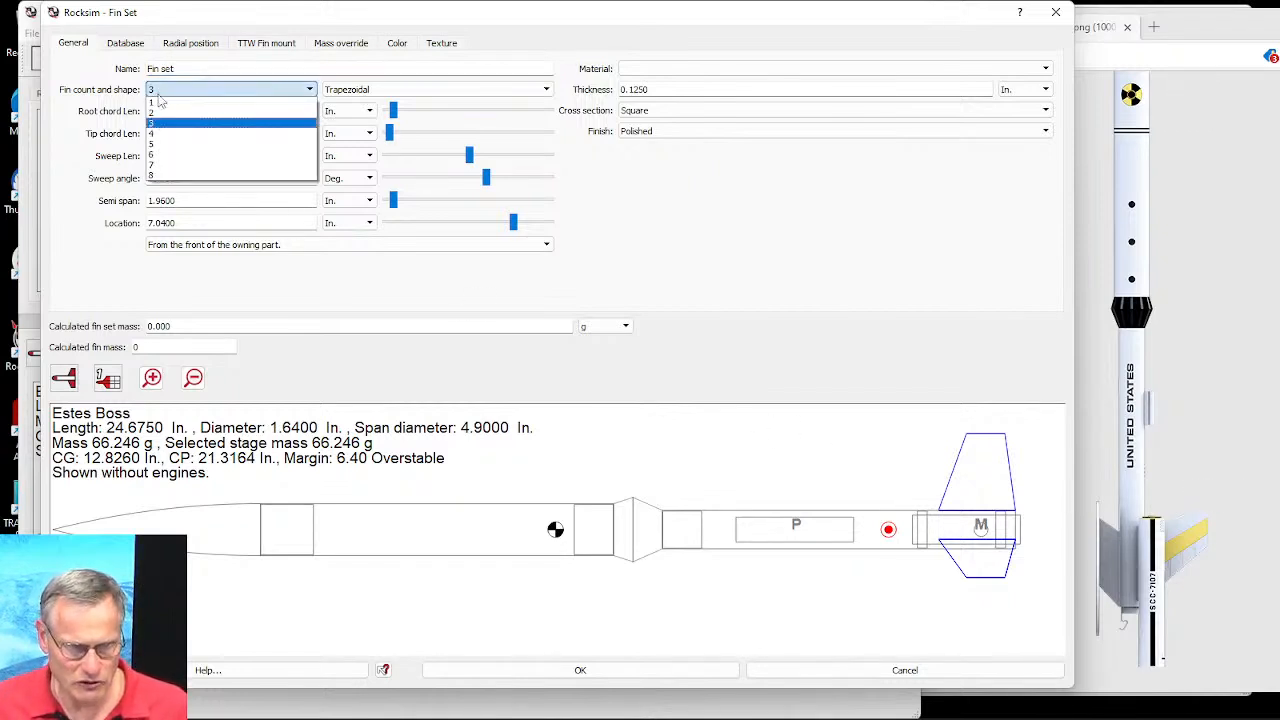
{"action": "left_click", "coordinate": [159, 102]}
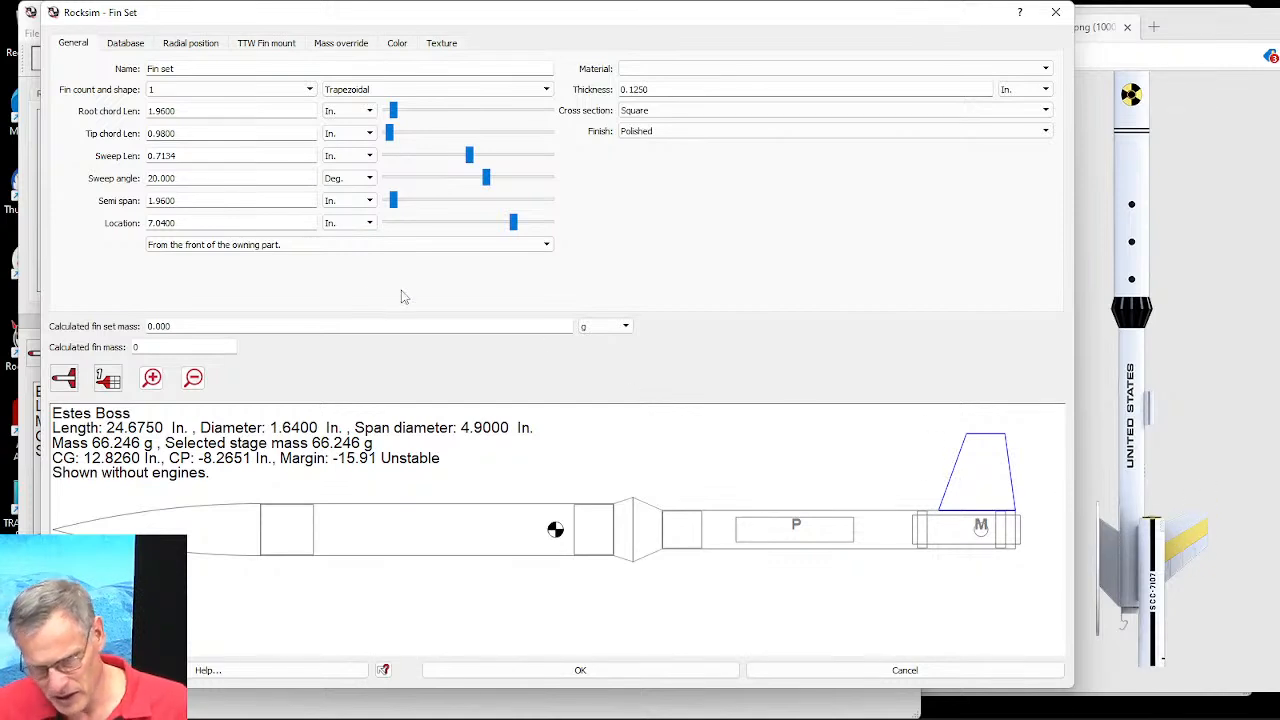
{"action": "left_click_drag", "start_coordinate": [394, 200], "coordinate": [394, 207]}
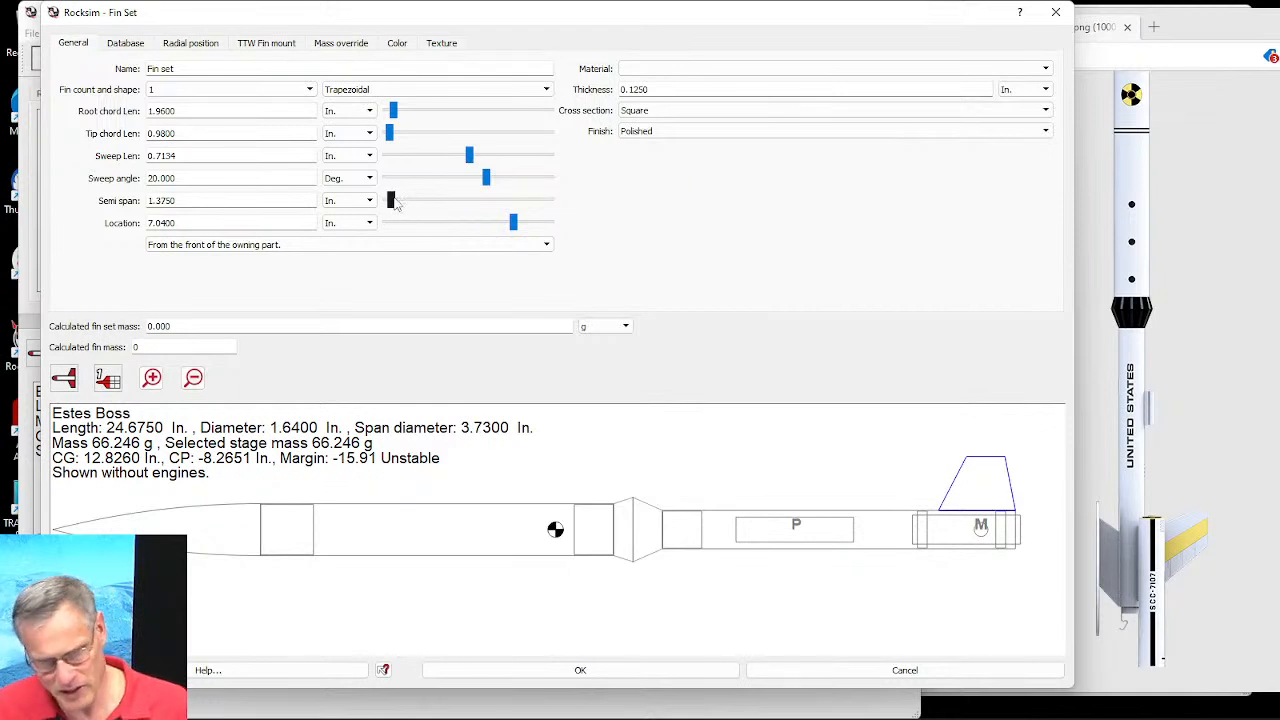
{"action": "left_click_drag", "start_coordinate": [486, 178], "coordinate": [512, 184]}
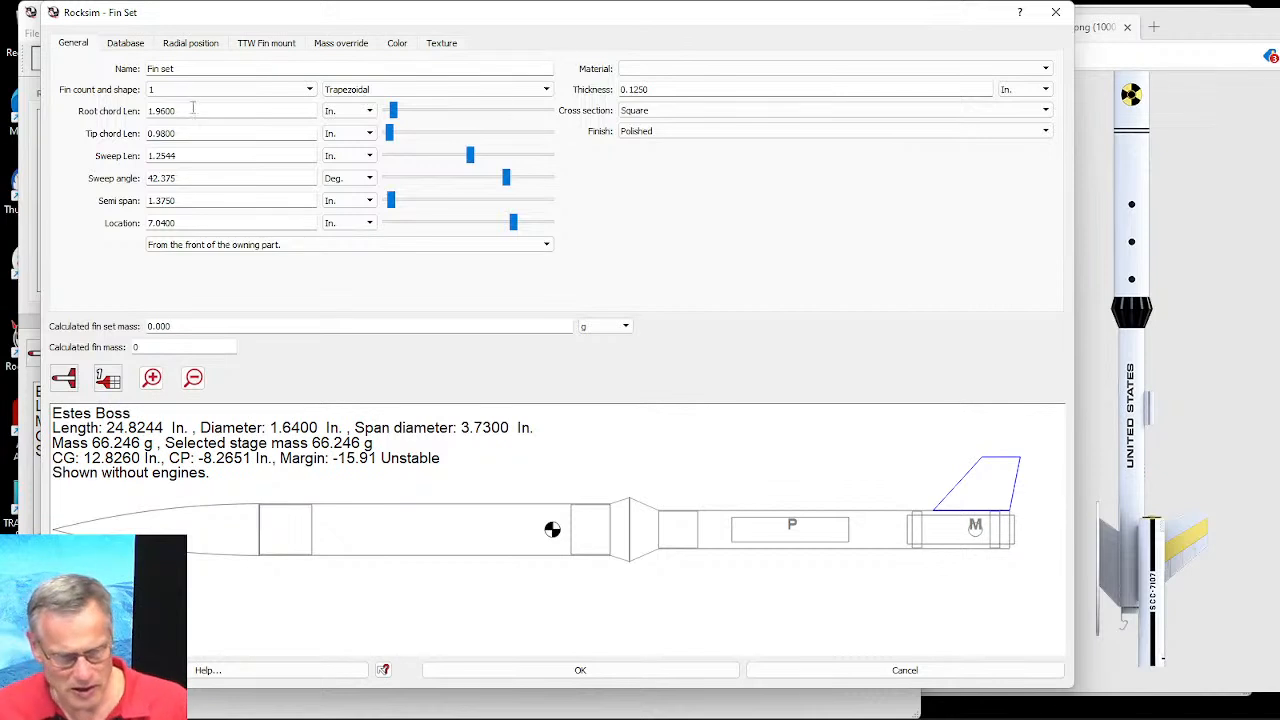
{"action": "left_click_drag", "start_coordinate": [395, 113], "coordinate": [391, 136]}
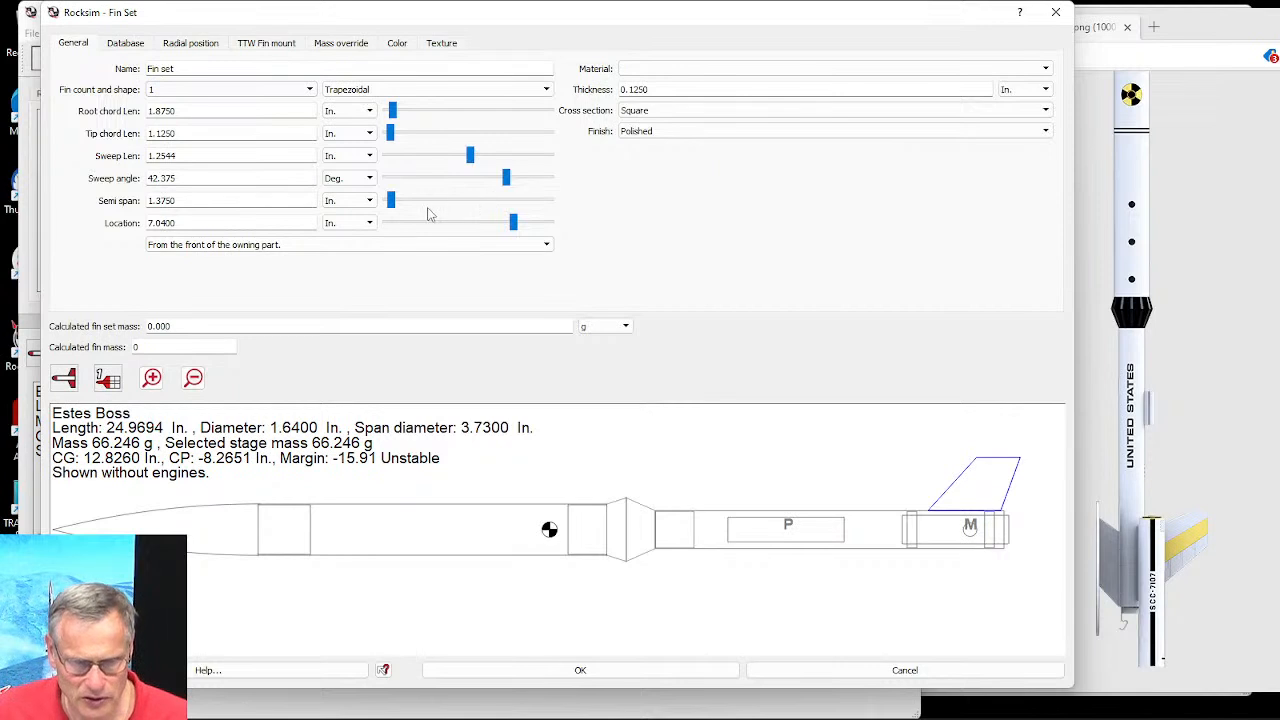
{"action": "left_click", "coordinate": [395, 207]}
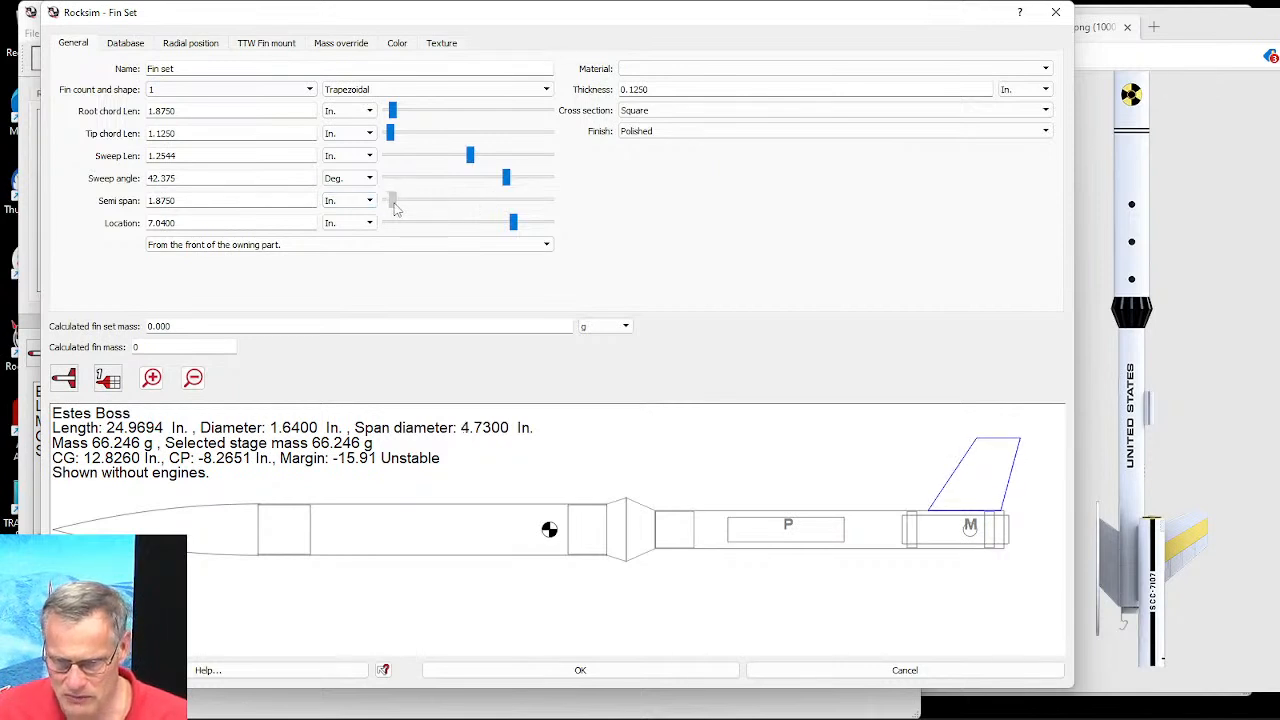
{"action": "left_click_drag", "start_coordinate": [394, 204], "coordinate": [393, 204]}
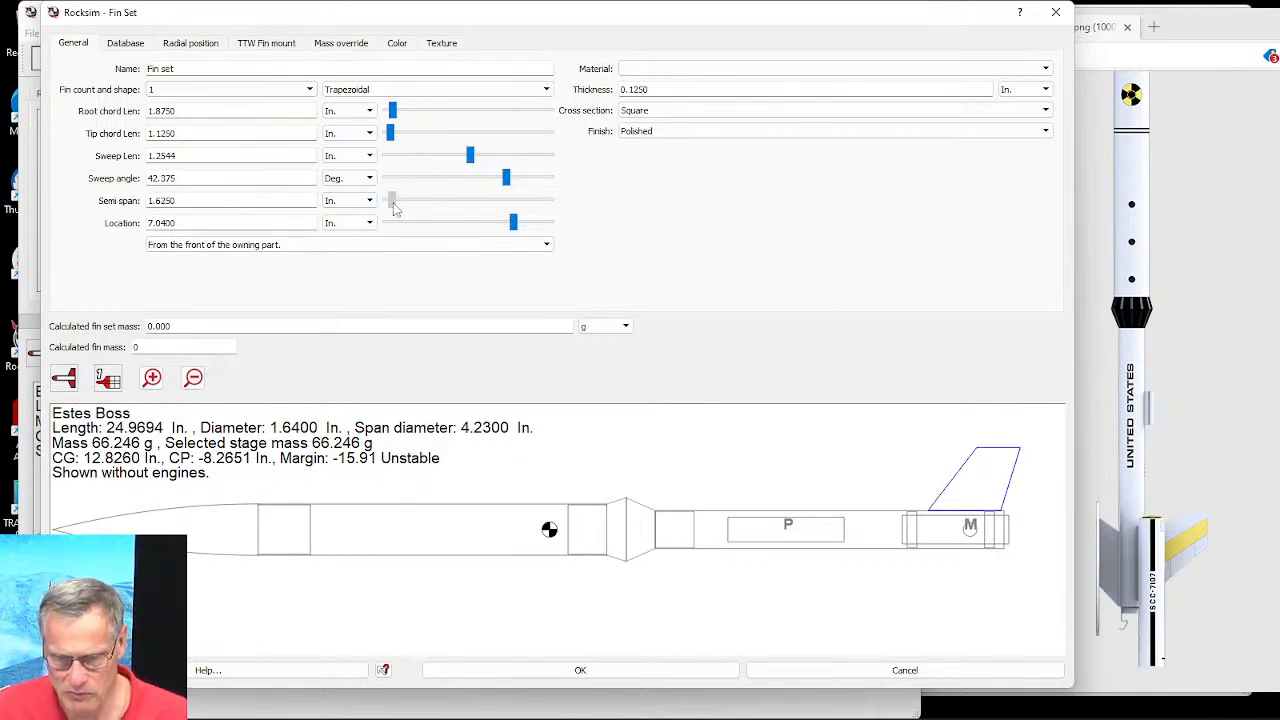
Step: Set the fin's diffuse 3D color to yellow and its 2D color to light orange (#ffaa7f)
{"action": "left_click", "coordinate": [400, 44]}
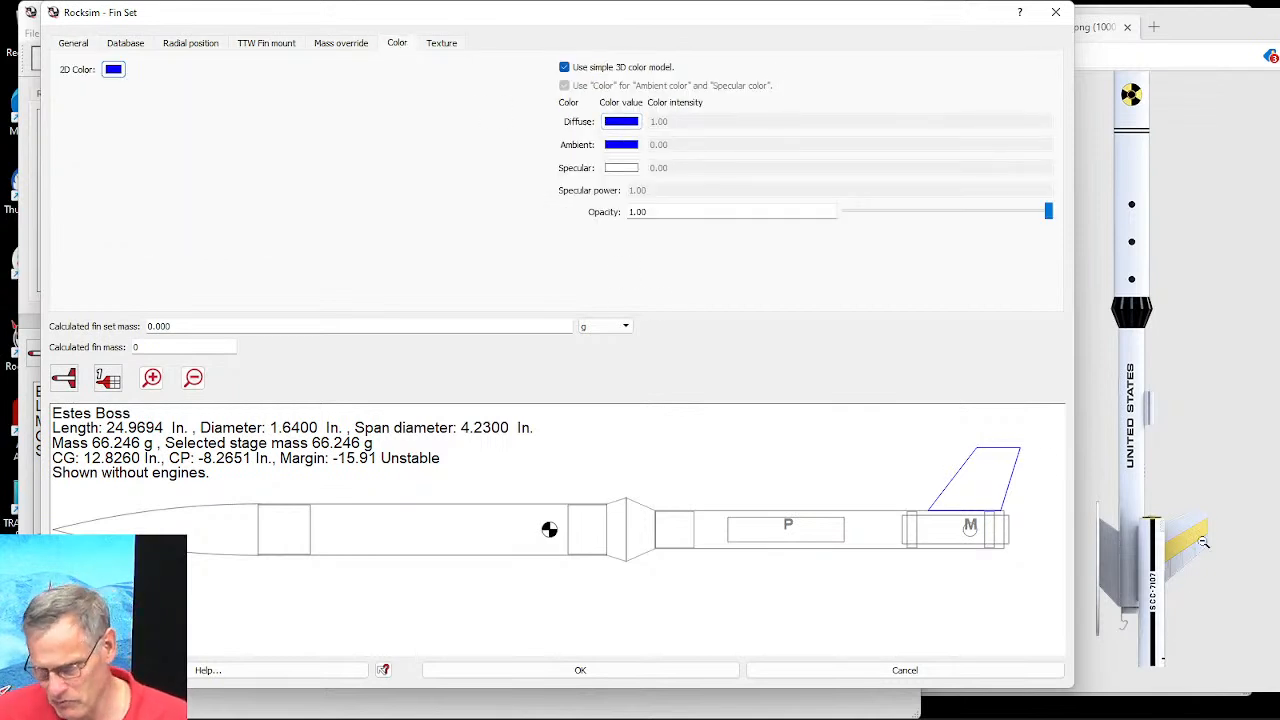
{"action": "left_click", "coordinate": [621, 121]}
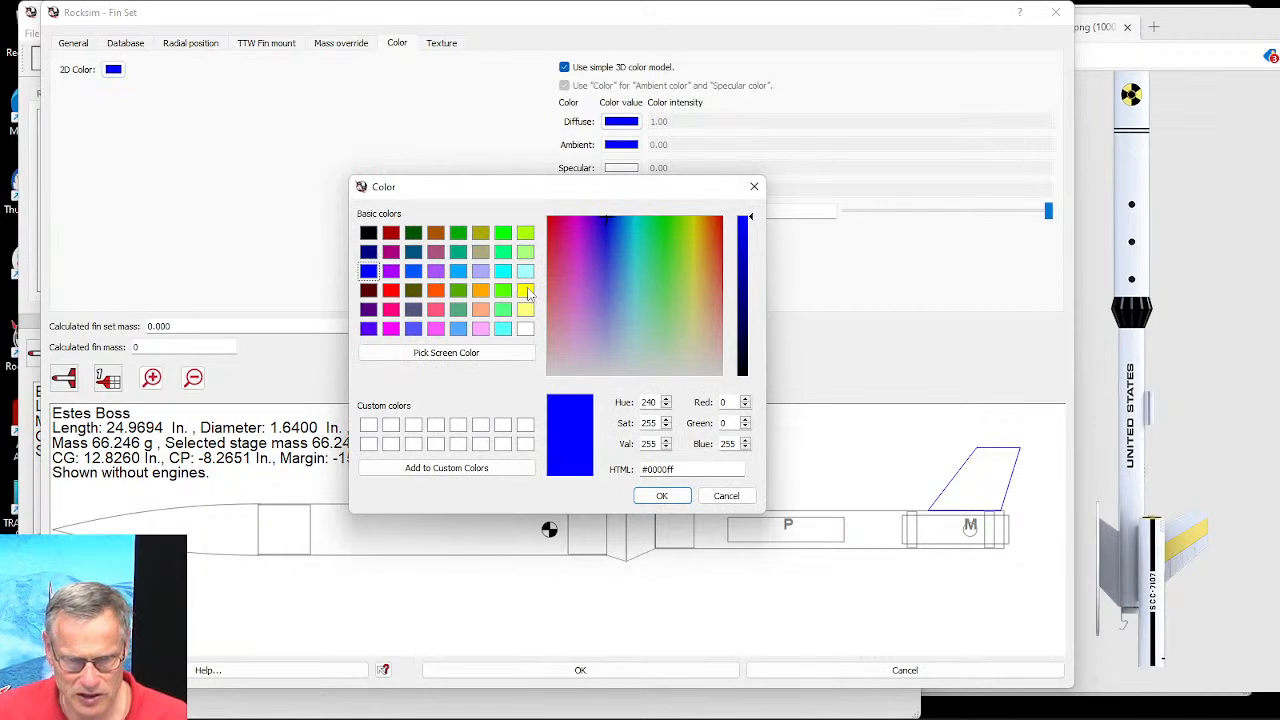
{"action": "left_click", "coordinate": [527, 291]}
{"action": "left_click", "coordinate": [662, 497]}
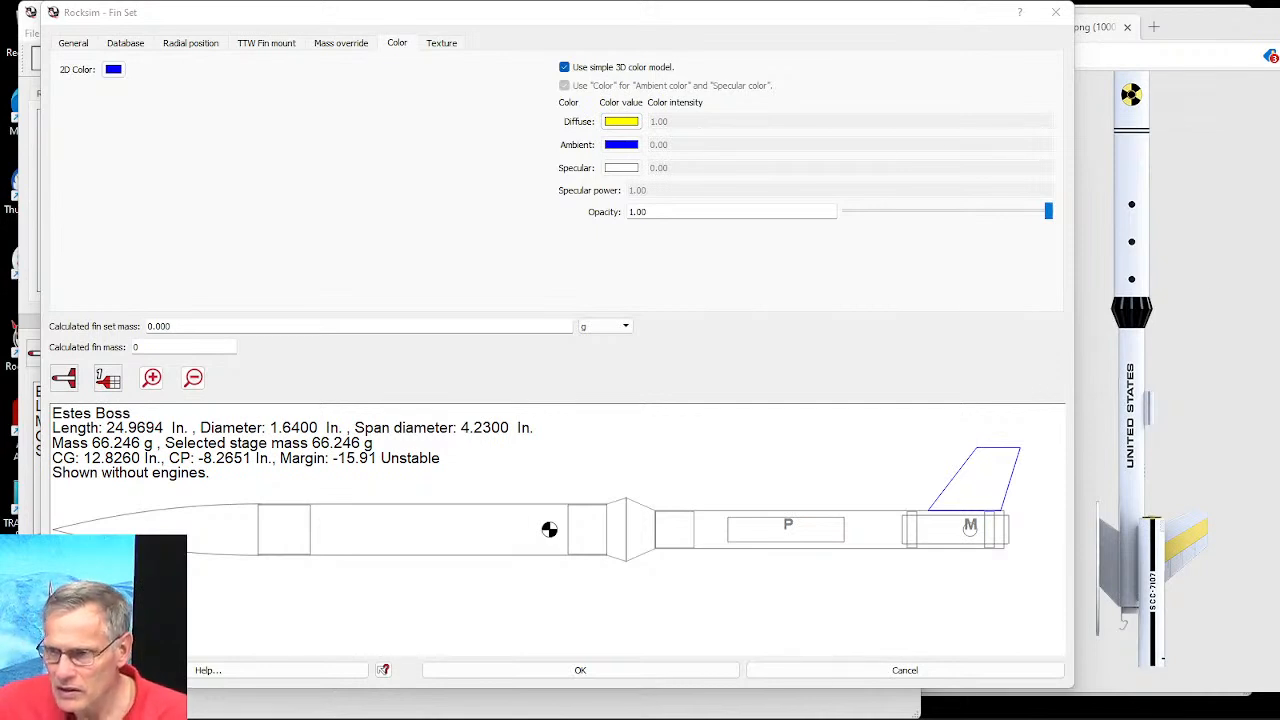
{"action": "left_click", "coordinate": [113, 69]}
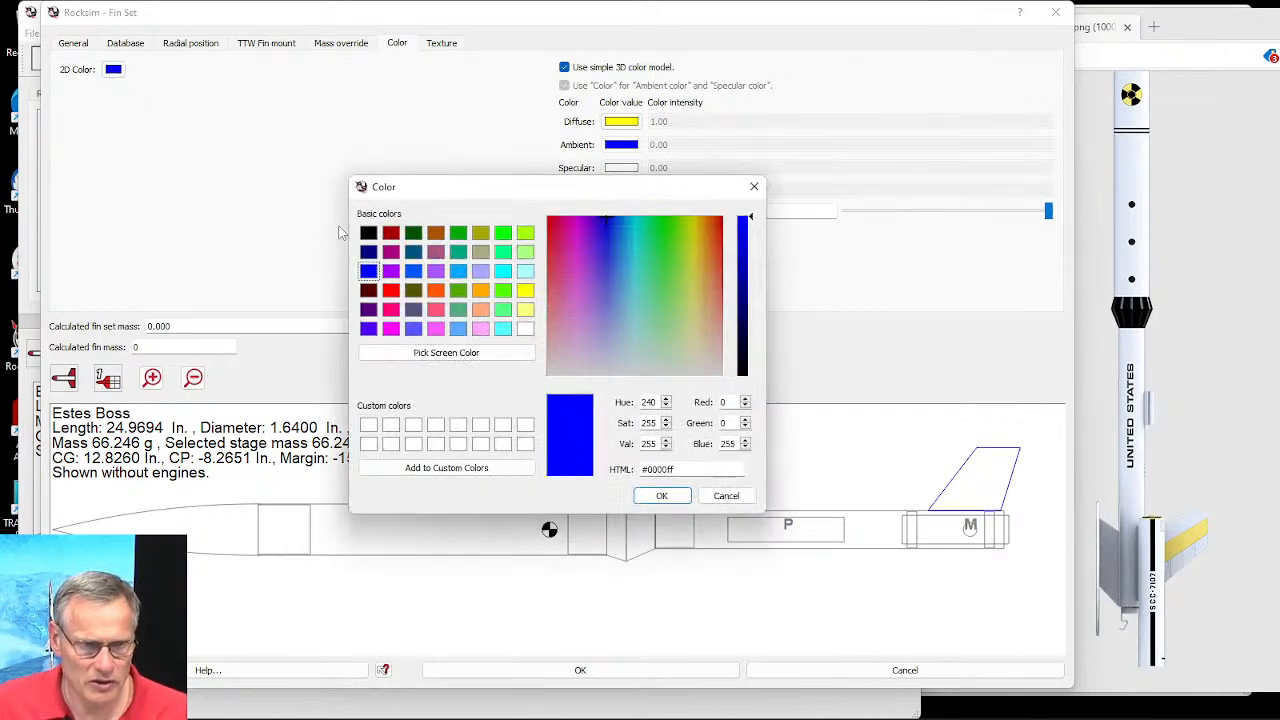
{"action": "left_click", "coordinate": [481, 309]}
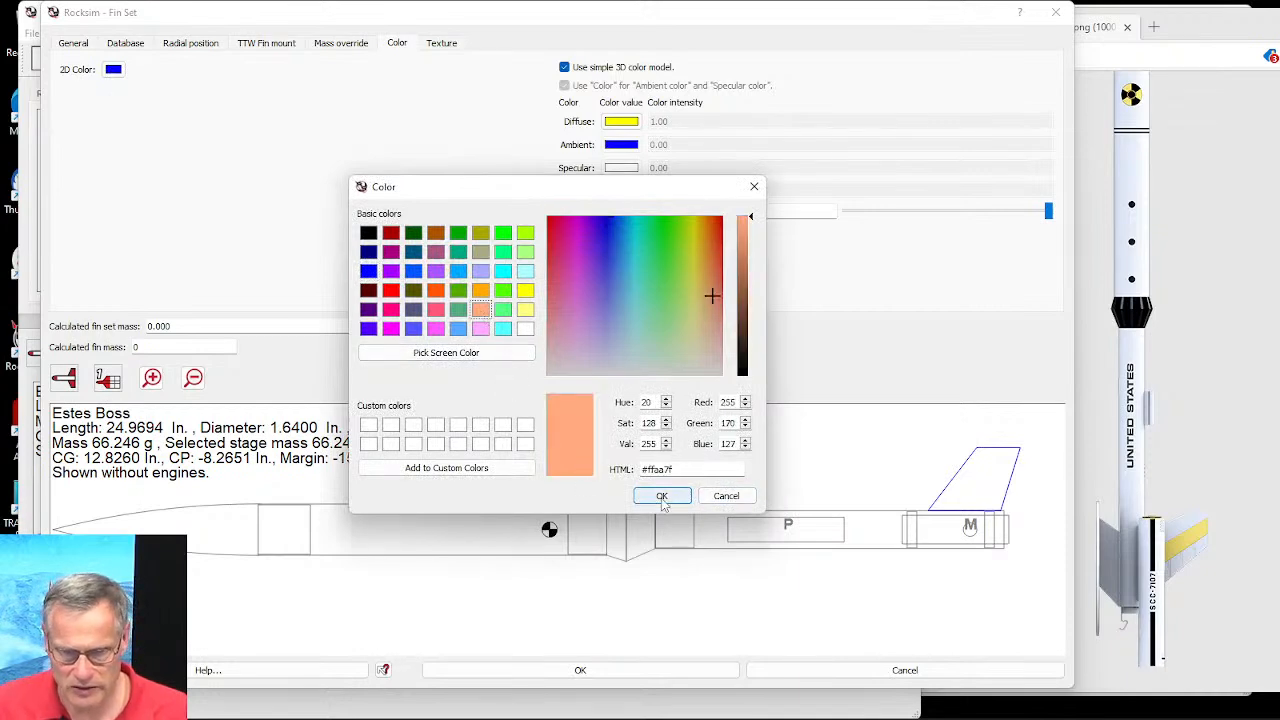
{"action": "left_click", "coordinate": [661, 495]}
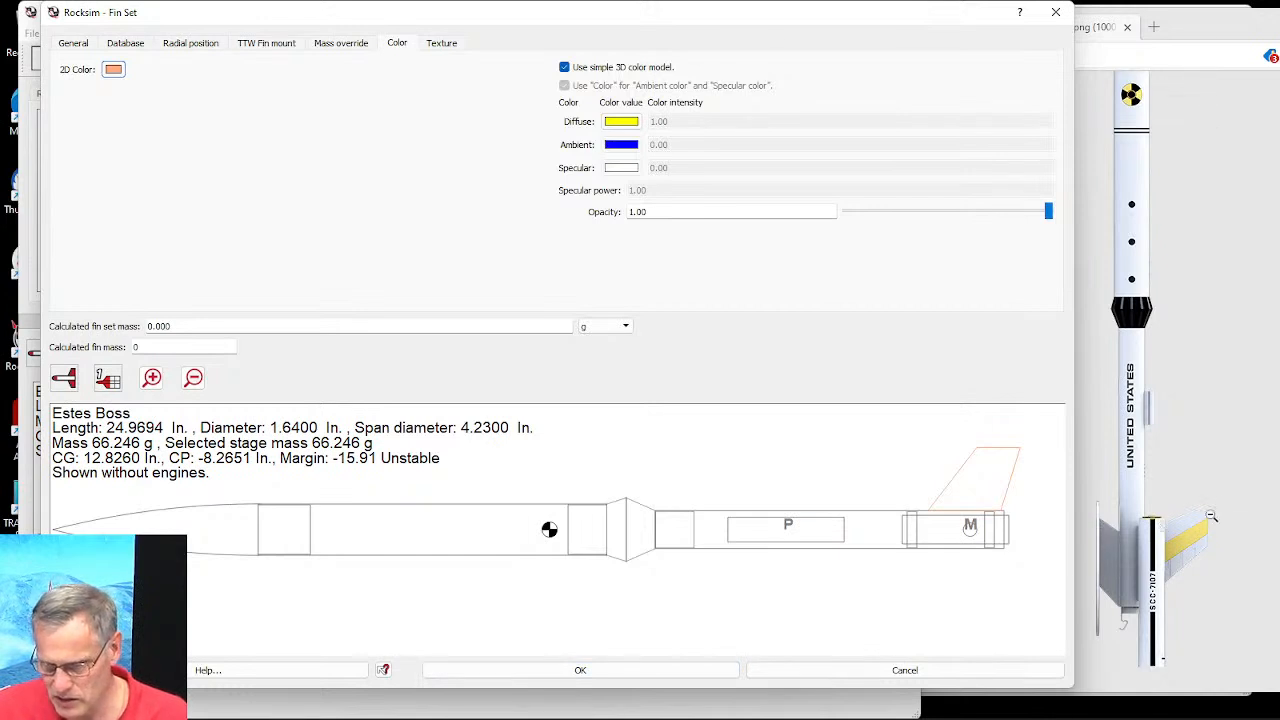
{"action": "left_click", "coordinate": [660, 679]}
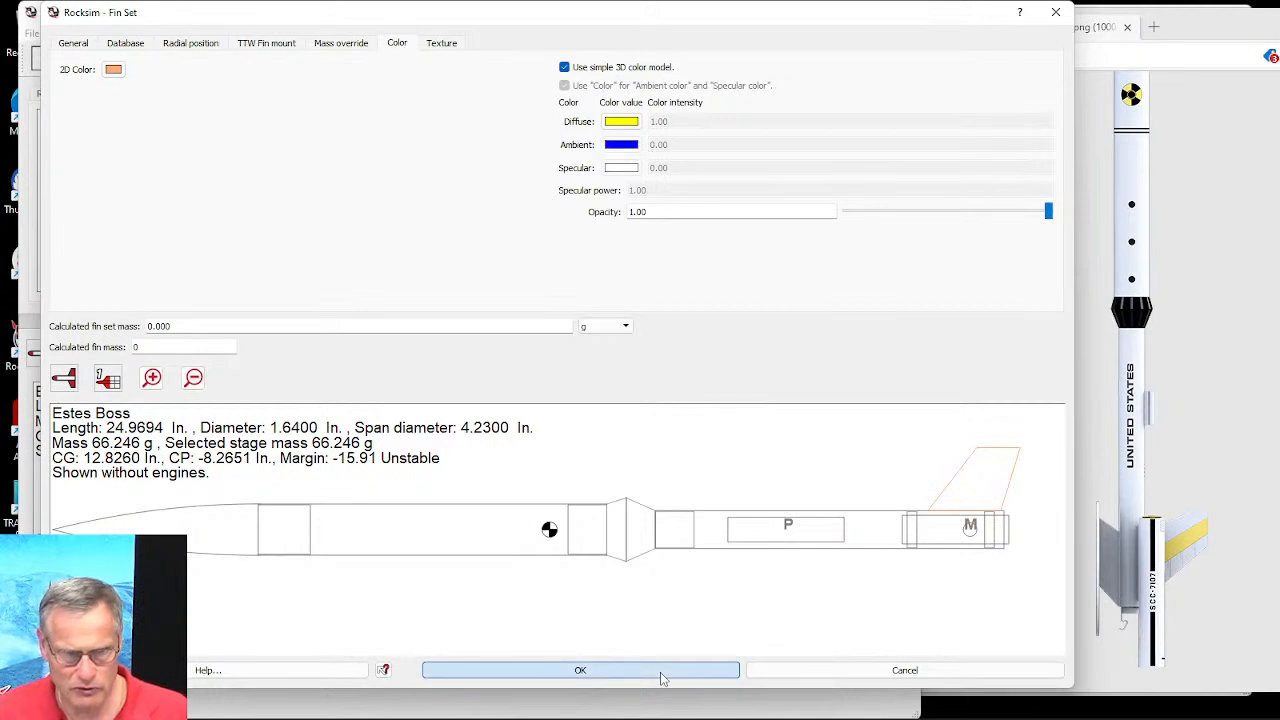
Step: Name the fin set "simple trapazoid fin", choose Balsa as its material and accept it
{"action": "left_click", "coordinate": [72, 44]}
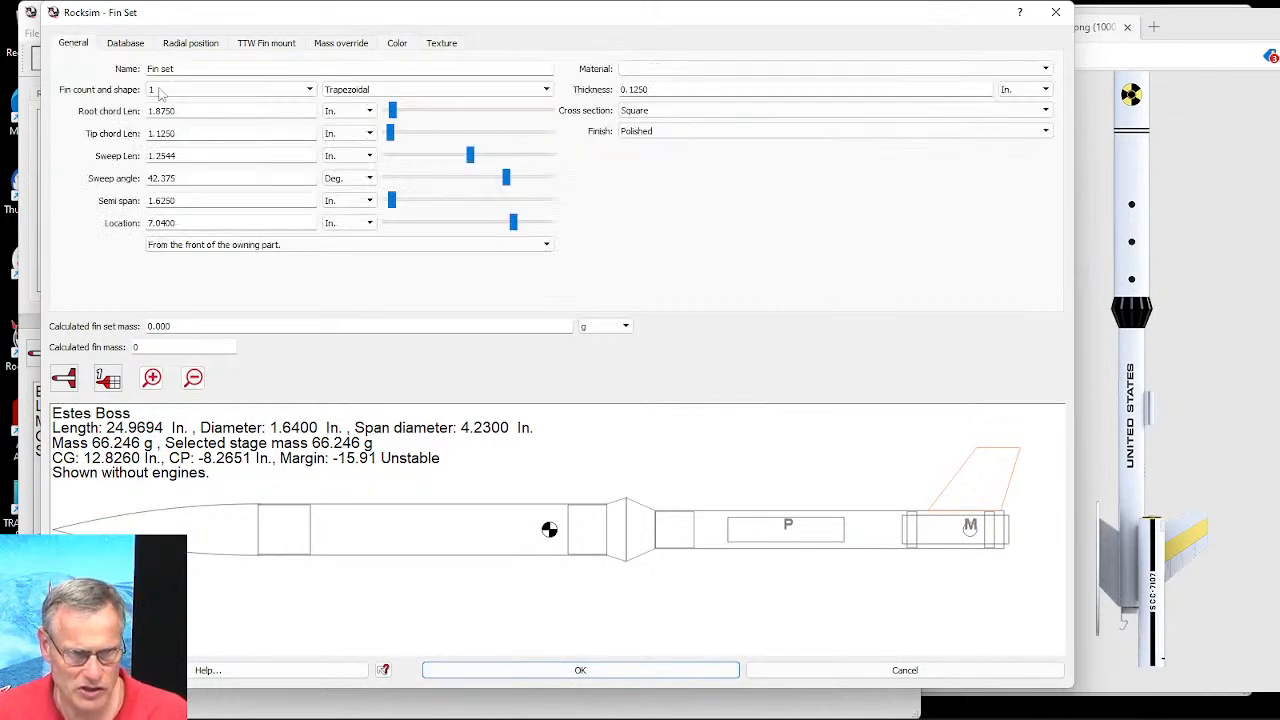
{"action": "left_click_drag", "start_coordinate": [176, 68], "coordinate": [107, 64]}
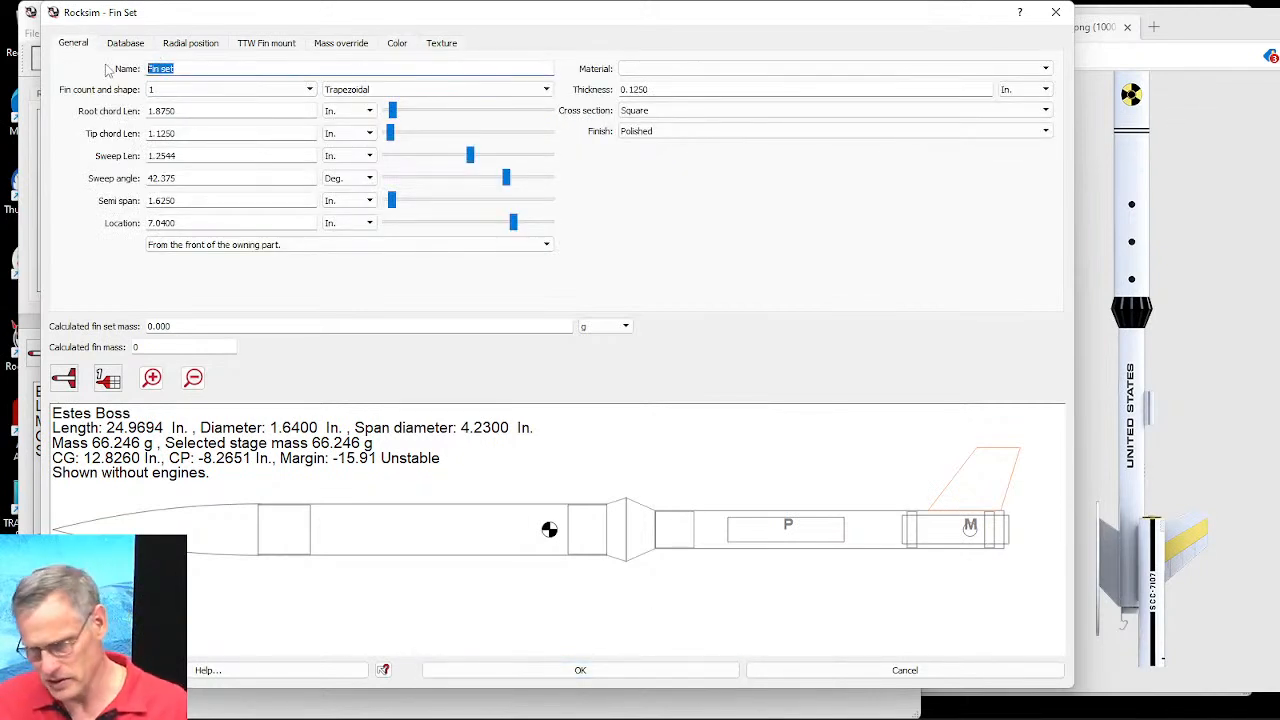
{"action": "type", "text": "simple trapazoid fin"}
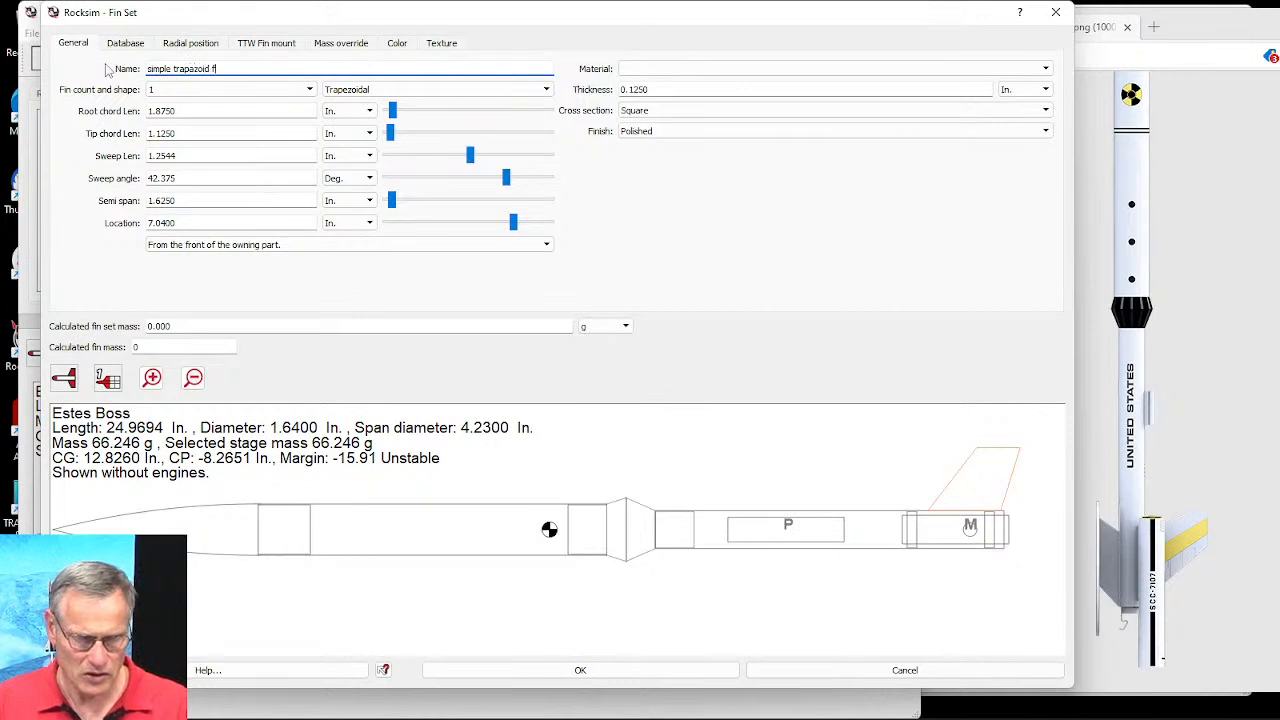
{"action": "left_click", "coordinate": [714, 69]}
{"action": "scroll", "coordinate": [760, 160], "scroll_direction": "down", "scroll_amount": 3}
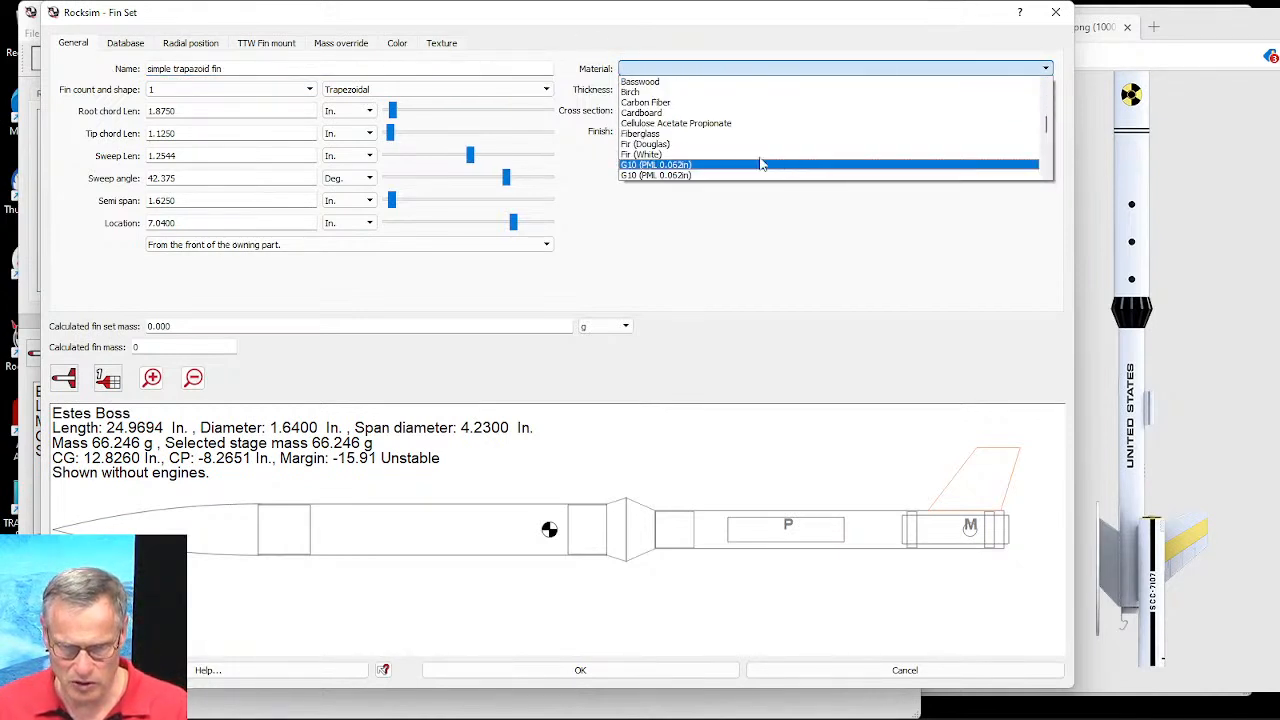
{"action": "scroll", "coordinate": [645, 130], "scroll_direction": "up", "scroll_amount": 1}
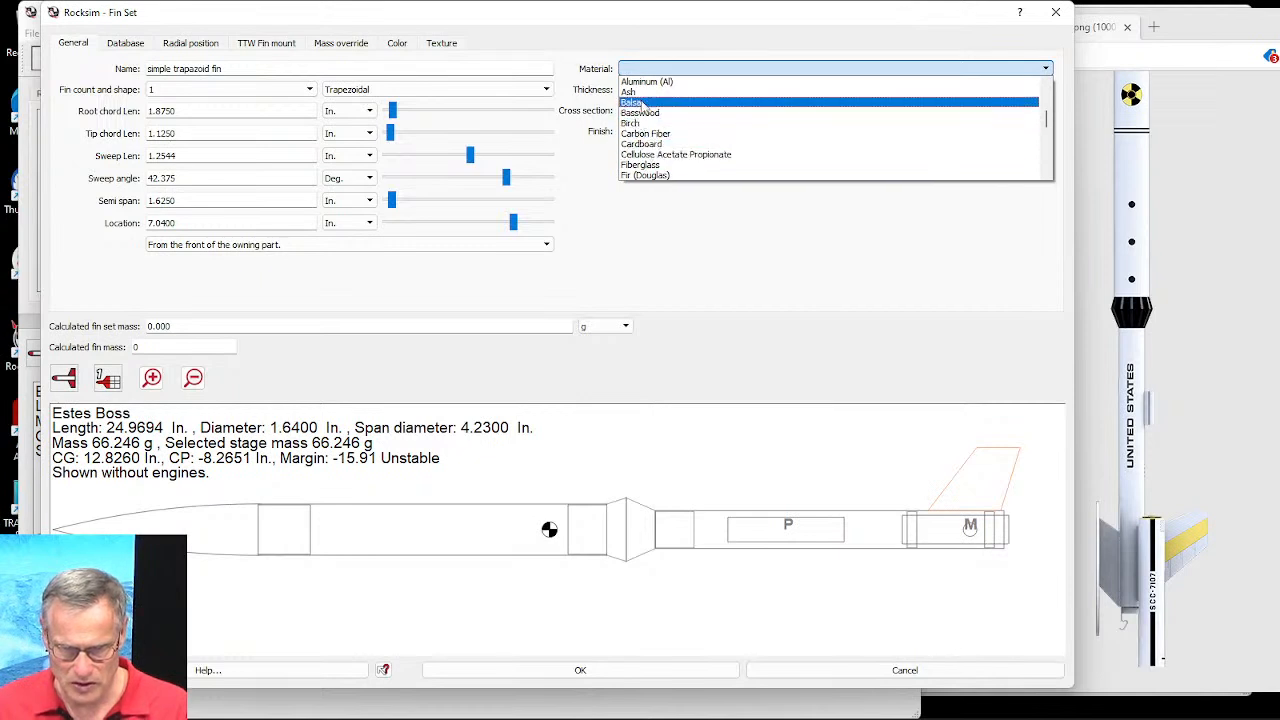
{"action": "left_click", "coordinate": [636, 102]}
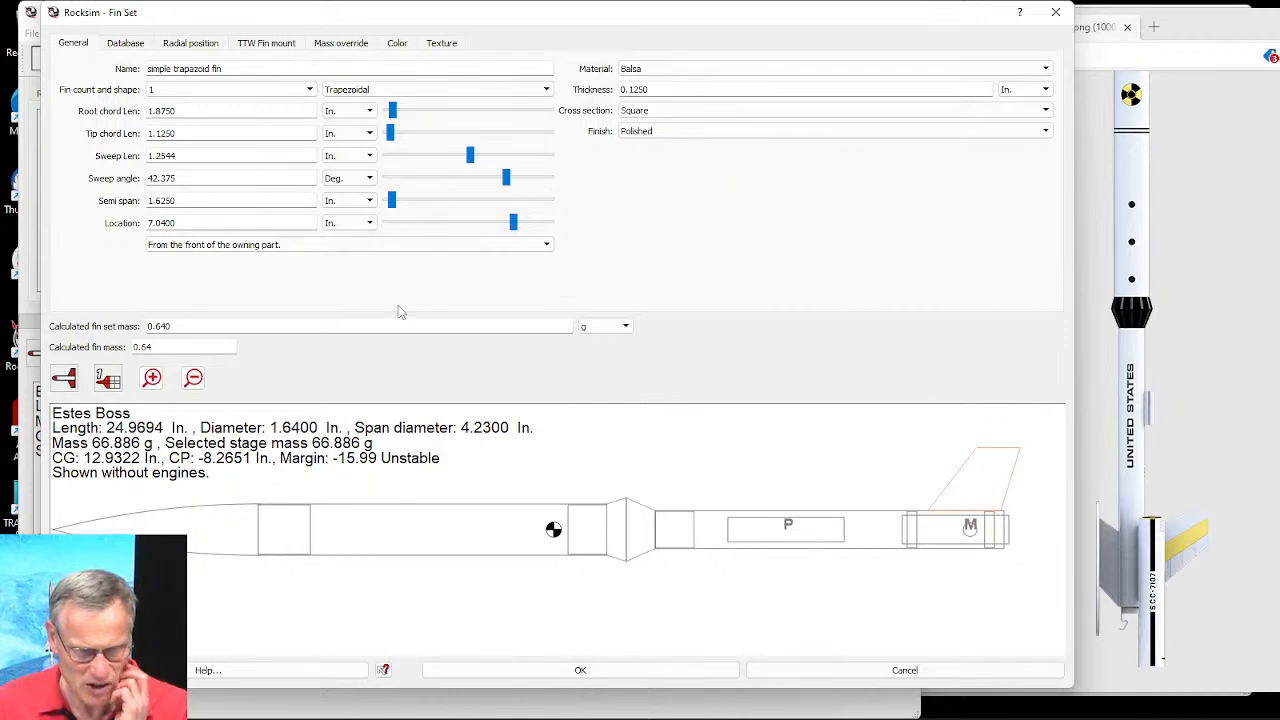
{"action": "left_click", "coordinate": [714, 672]}
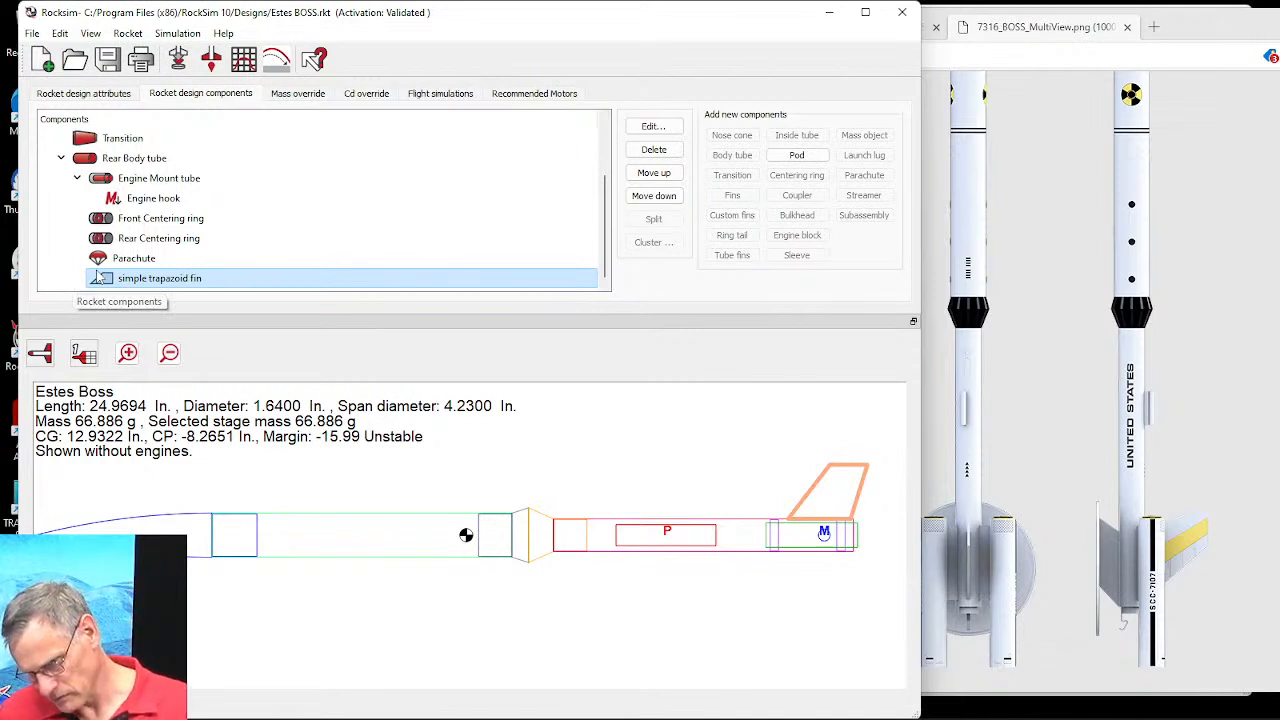
Step: Duplicate the simple trapazoid fin by copying it and pasting it onto the rear body tube
{"action": "right_click", "coordinate": [130, 279]}
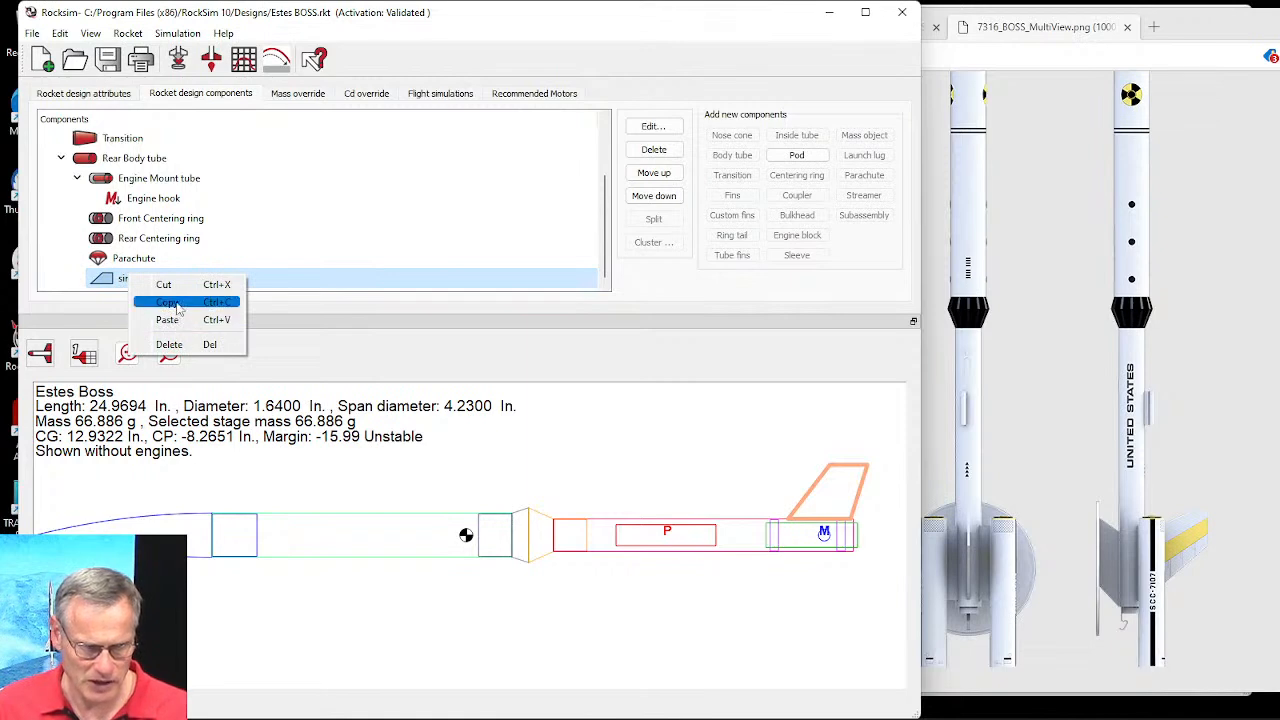
{"action": "left_click", "coordinate": [167, 302]}
{"action": "left_click", "coordinate": [88, 164]}
{"action": "right_click", "coordinate": [86, 166]}
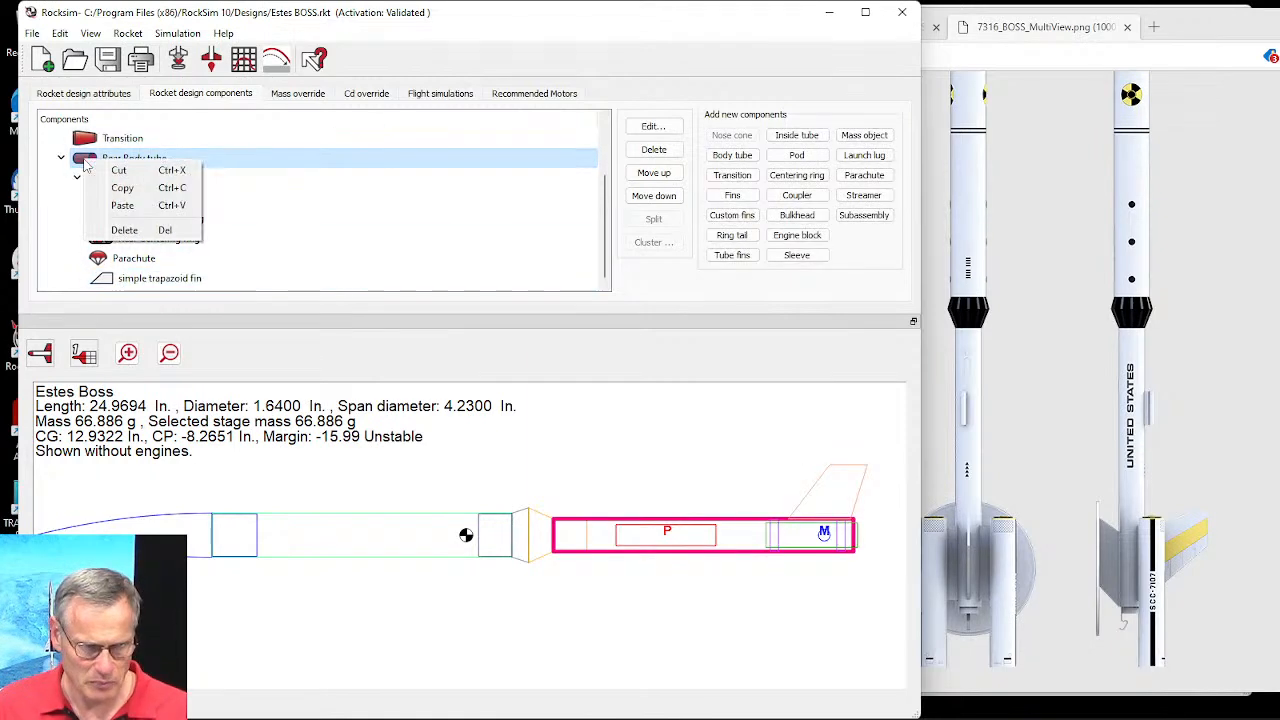
{"action": "left_click", "coordinate": [133, 207]}
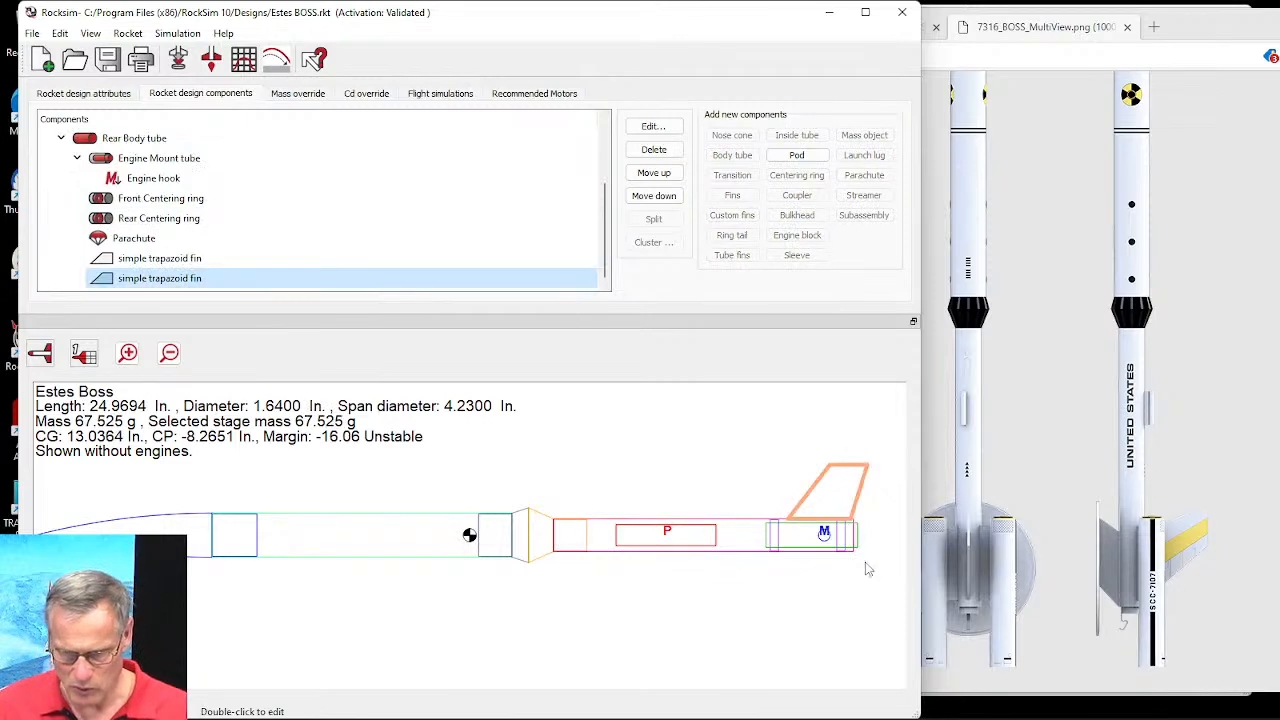
Step: Open the duplicated fin for editing and rename it "Underside trapazoid fin"
{"action": "double_click", "coordinate": [138, 279]}
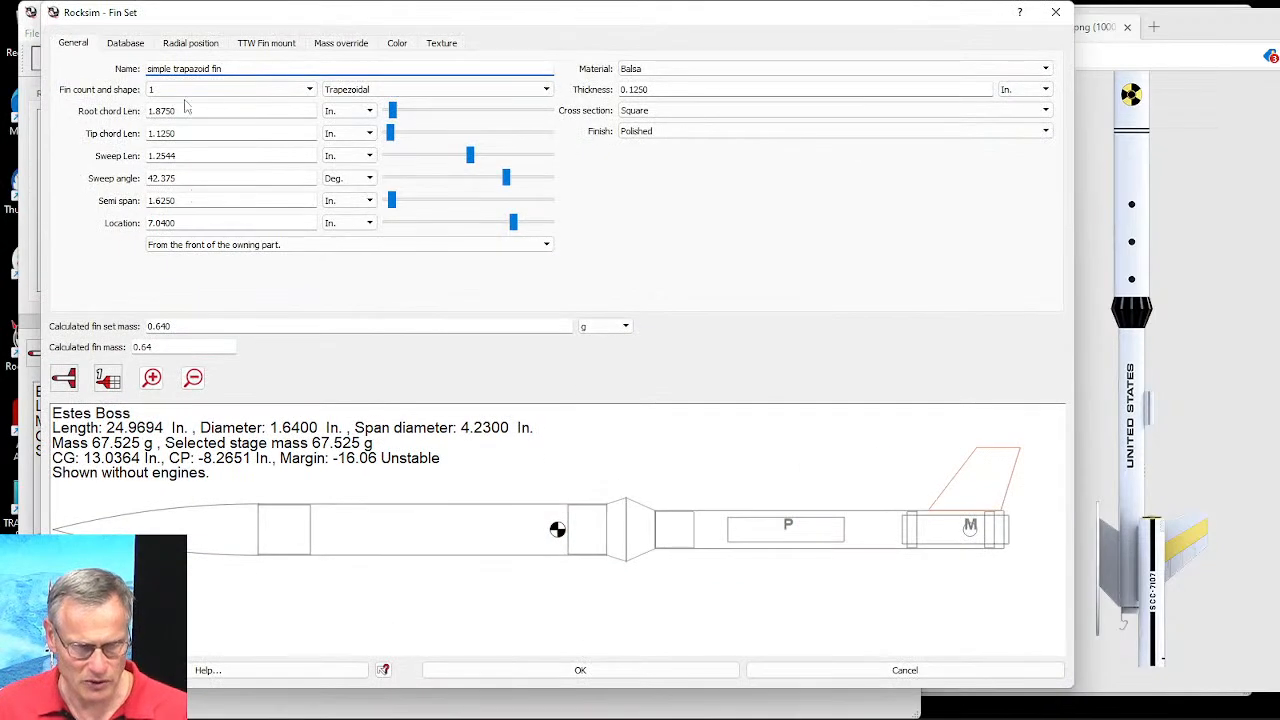
{"action": "left_click_drag", "start_coordinate": [171, 70], "coordinate": [133, 63]}
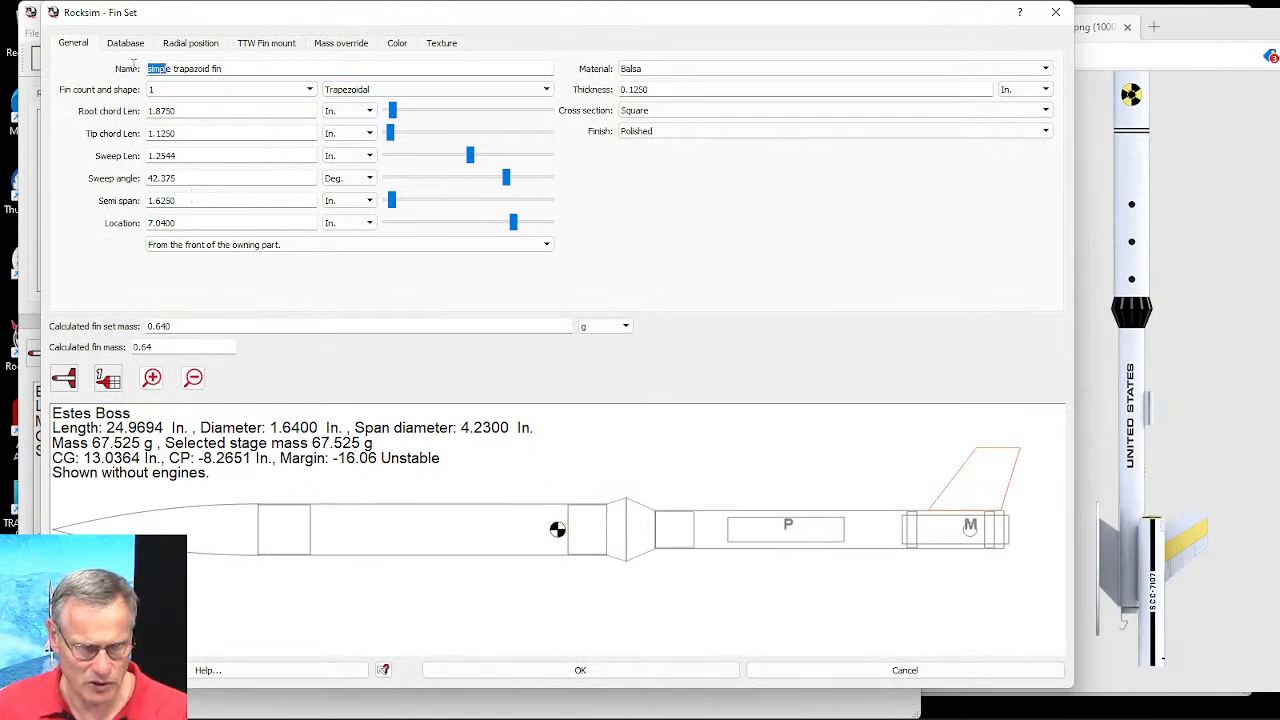
{"action": "key", "text": "BackSpace"}
{"action": "key", "text": "BackSpace"}
{"action": "type", "text": "Under"}
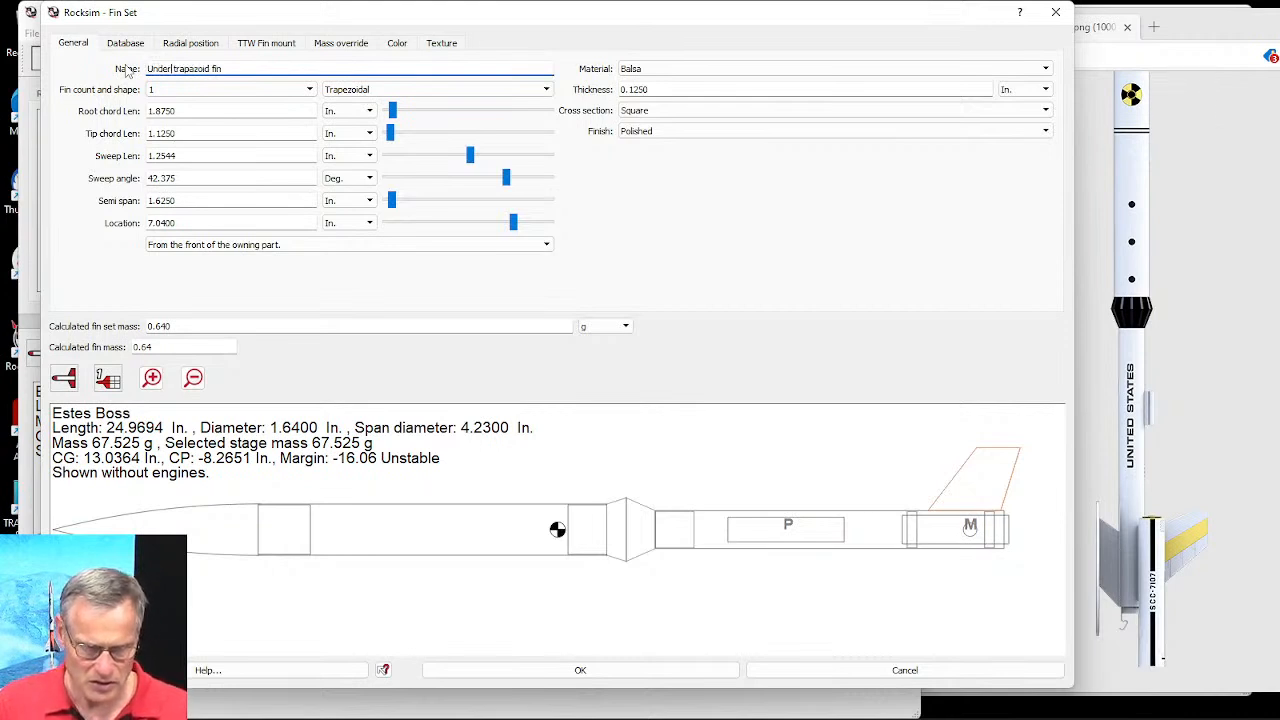
{"action": "type", "text": "side"}
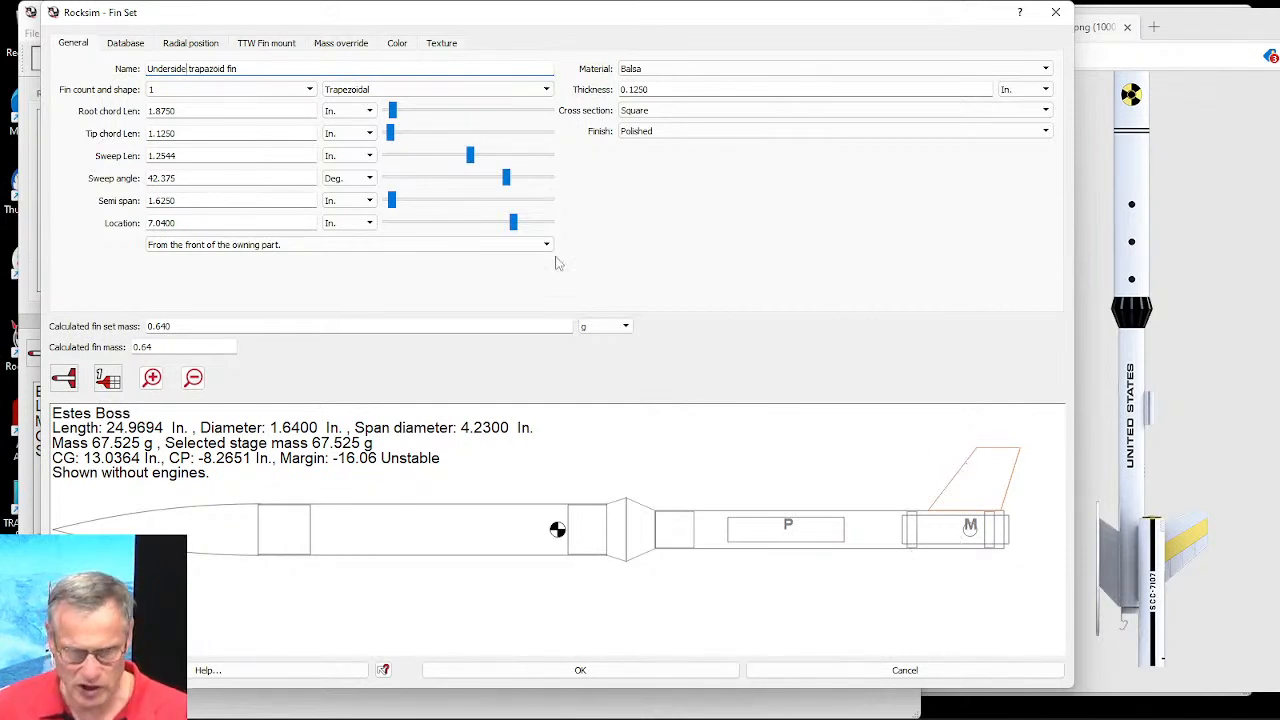
Step: Set the underside trapezoid fin's radial angle to 180 degrees so it sits opposite the first fin
{"action": "left_click", "coordinate": [176, 46]}
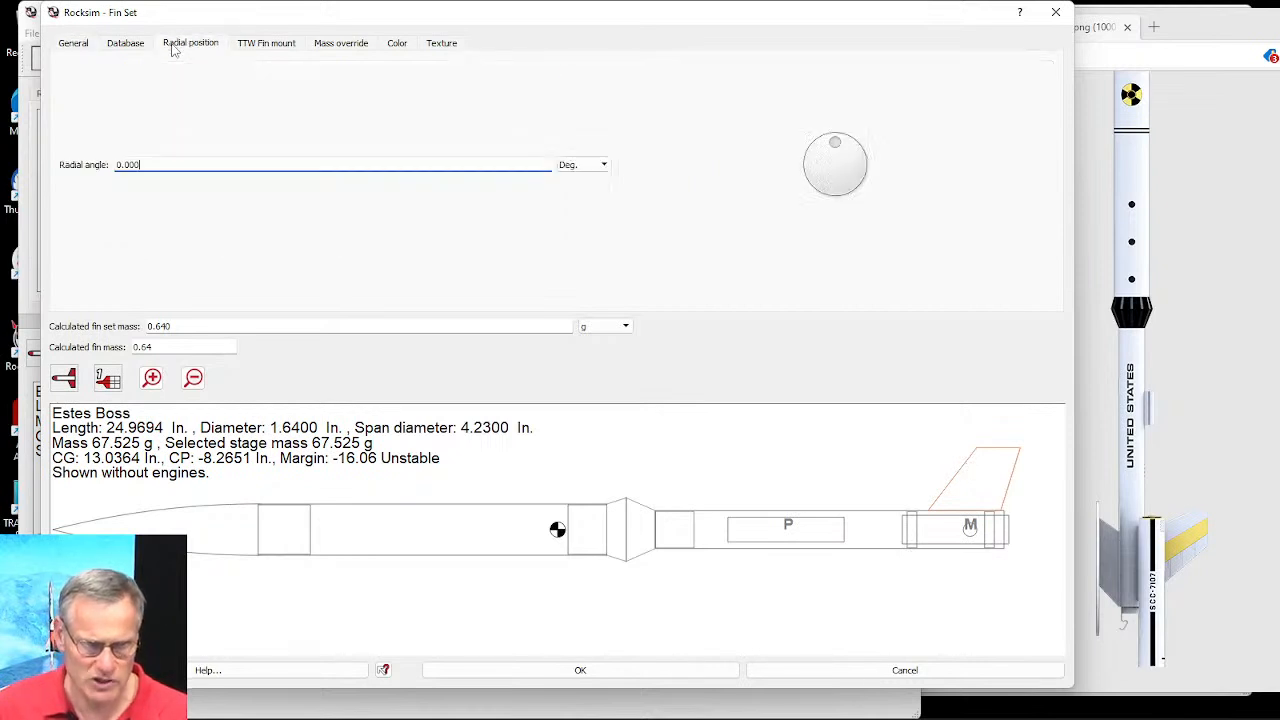
{"action": "mouse_move", "coordinate": [836, 143]}
{"action": "left_mouse_down"}
{"action": "mouse_move", "coordinate": [877, 157]}
{"action": "mouse_move", "coordinate": [903, 206]}
{"action": "mouse_move", "coordinate": [886, 246]}
{"action": "mouse_move", "coordinate": [836, 252]}
{"action": "left_mouse_up"}
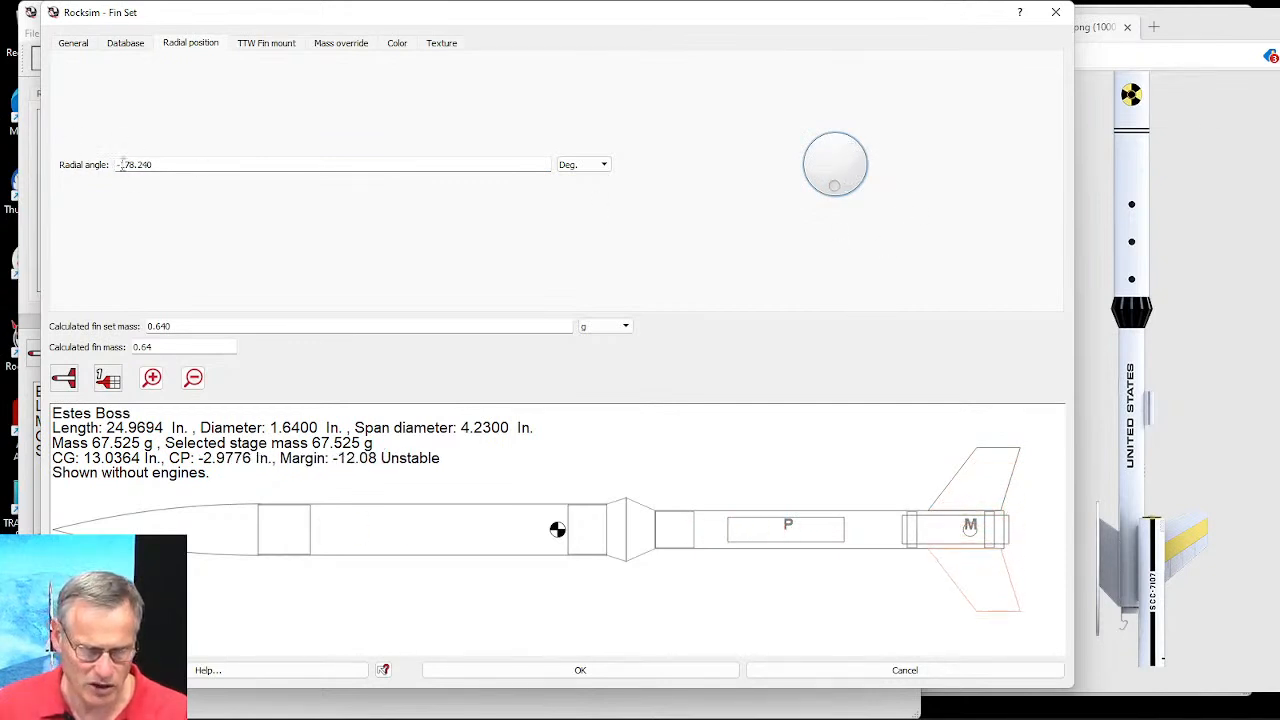
{"action": "left_click_drag", "start_coordinate": [121, 164], "coordinate": [155, 164]}
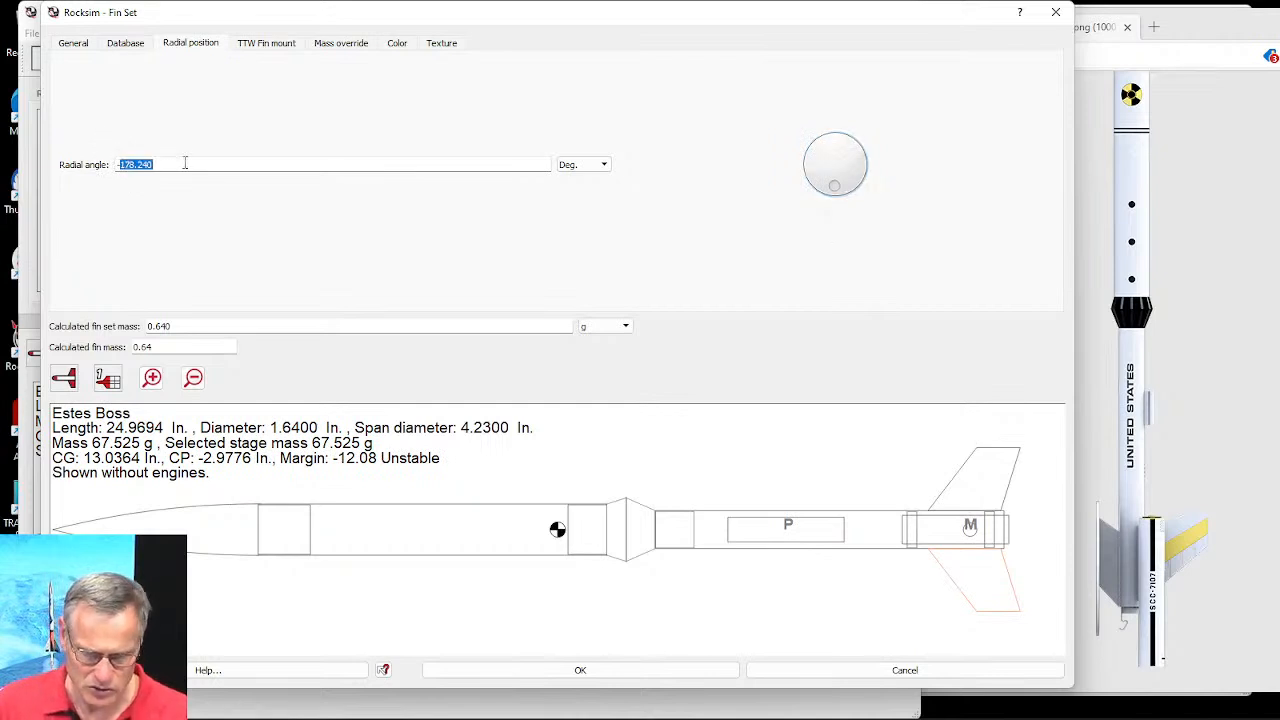
{"action": "type", "text": "-1"}
{"action": "key", "text": "Tab"}
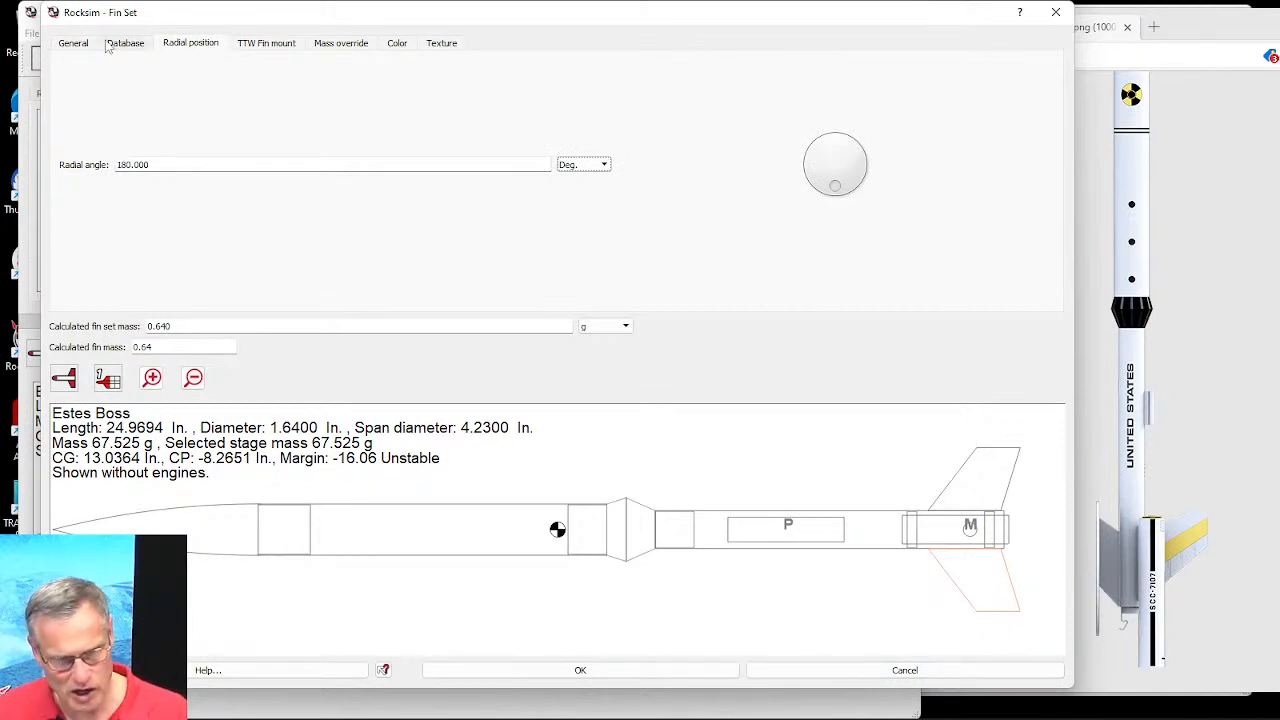
Step: Sweep the underside fin forward with a sweep length of -0.5 in and reduce its semi span to 0.75 in
{"action": "left_click", "coordinate": [72, 46]}
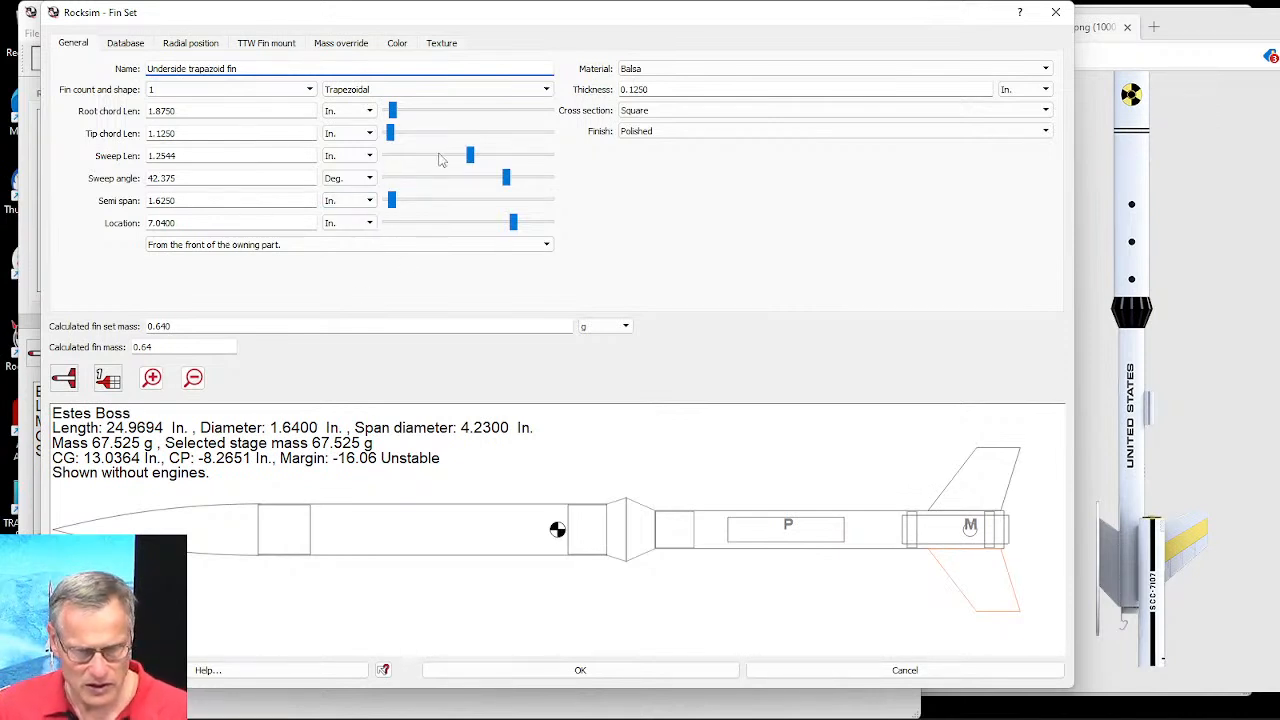
{"action": "left_click_drag", "start_coordinate": [470, 157], "coordinate": [468, 162]}
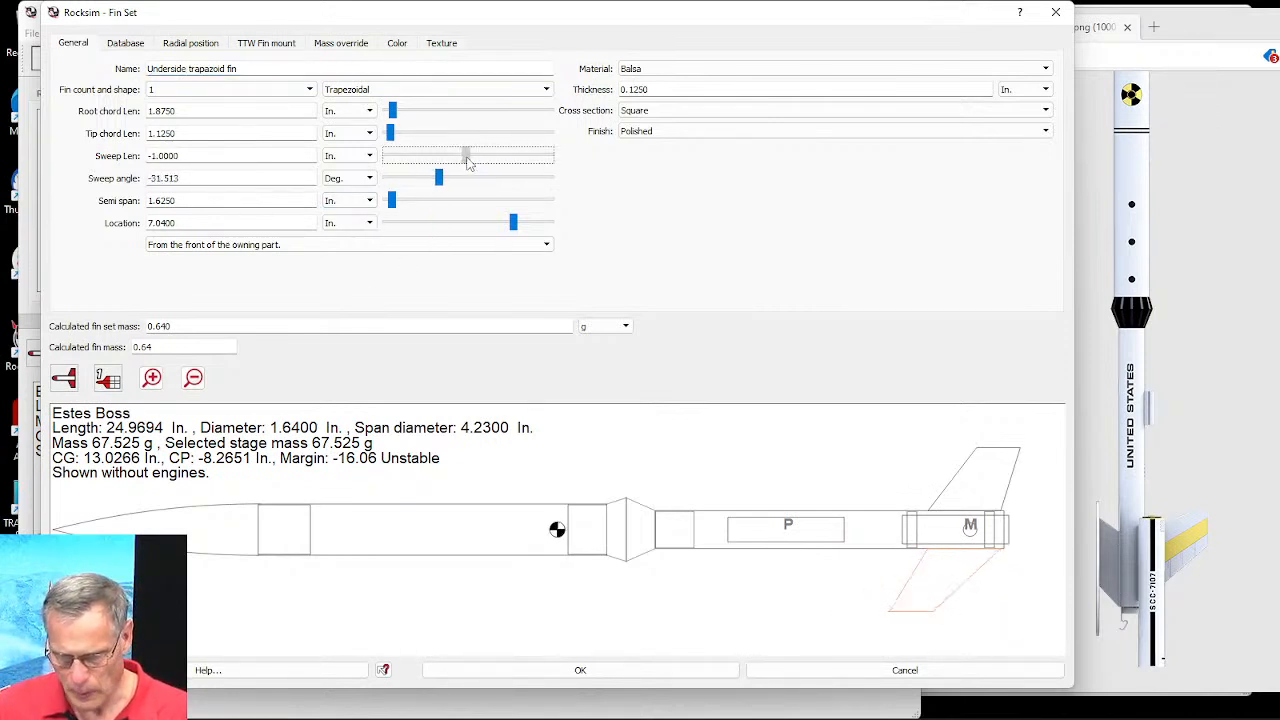
{"action": "left_click_drag", "start_coordinate": [468, 163], "coordinate": [467, 164]}
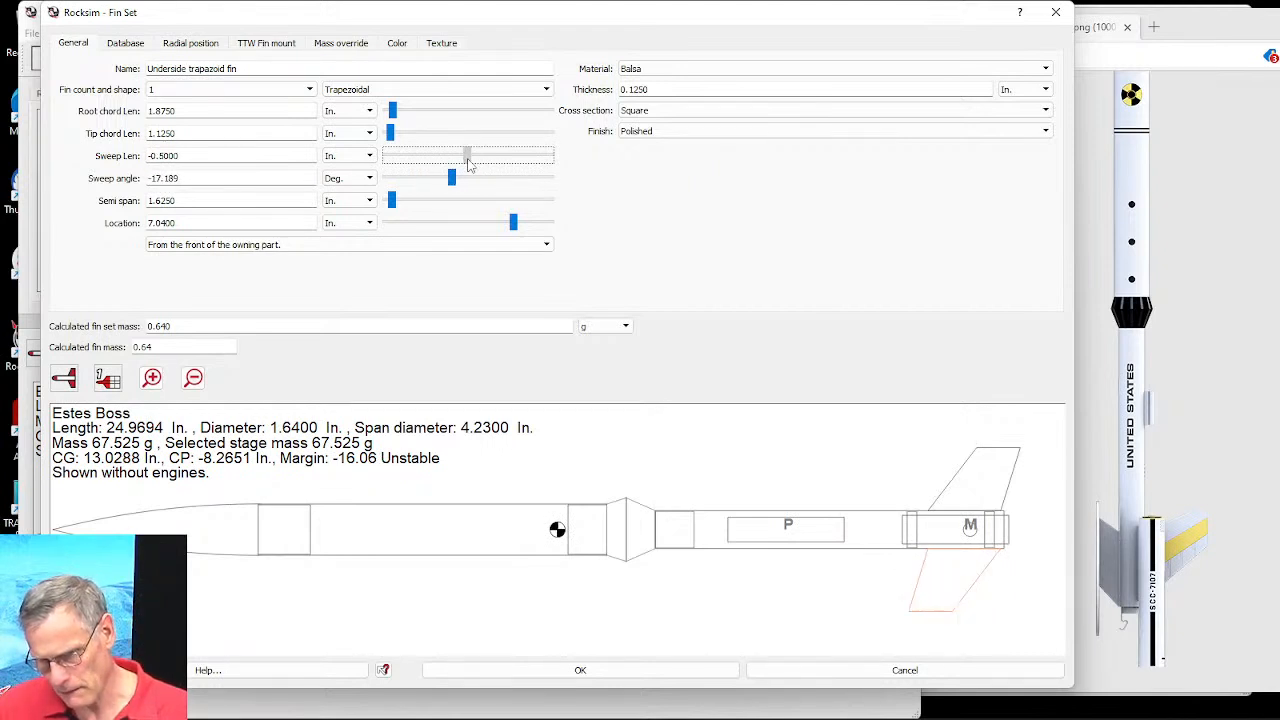
{"action": "left_click", "coordinate": [391, 204]}
{"action": "left_click_drag", "start_coordinate": [391, 207], "coordinate": [388, 209]}
{"action": "left_click_drag", "start_coordinate": [388, 207], "coordinate": [390, 207]}
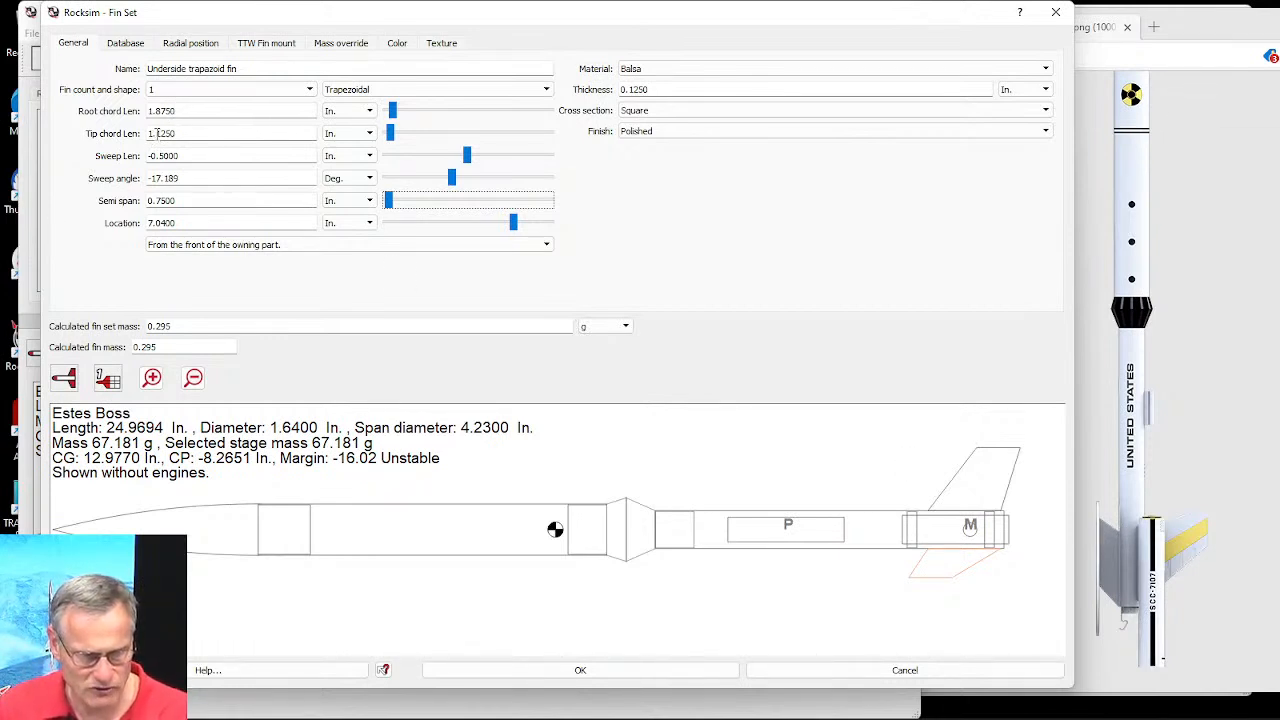
Step: Set the underside fin's tip chord length to 1.875 in and its semi span to 0.6 in
{"action": "left_click_drag", "start_coordinate": [155, 133], "coordinate": [181, 131]}
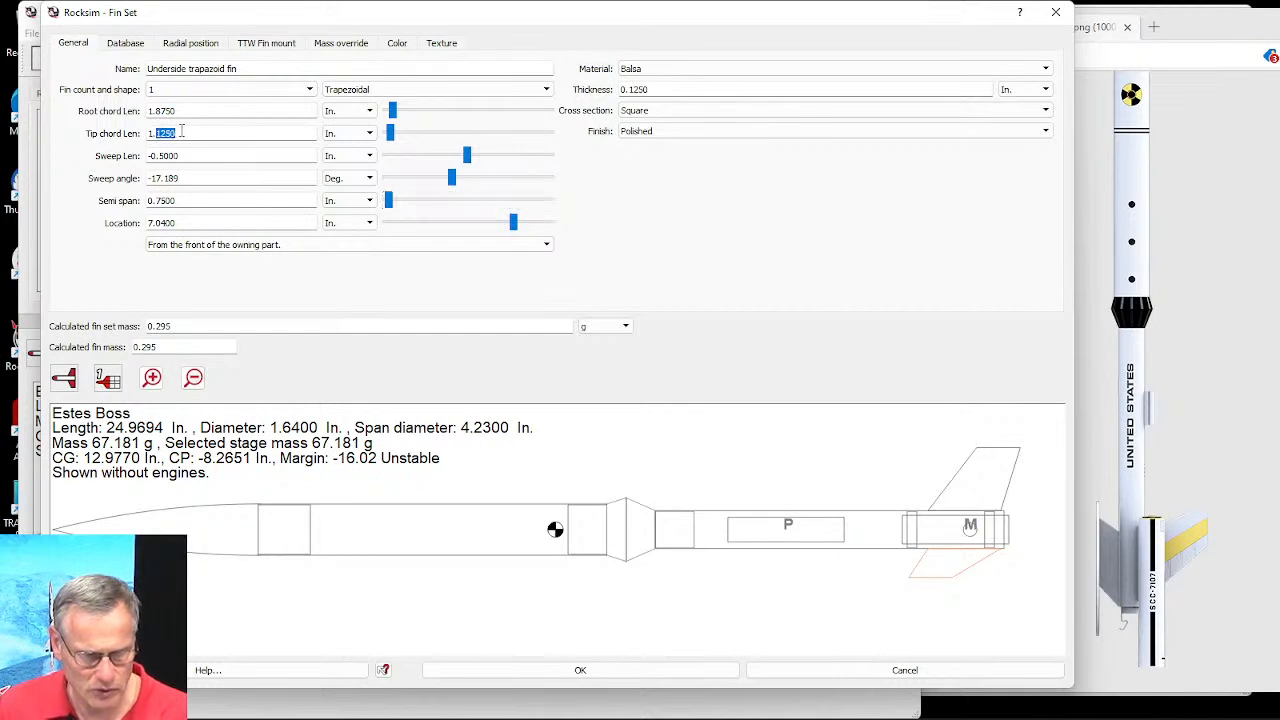
{"action": "type", "text": "87"}
{"action": "key", "text": "Tab"}
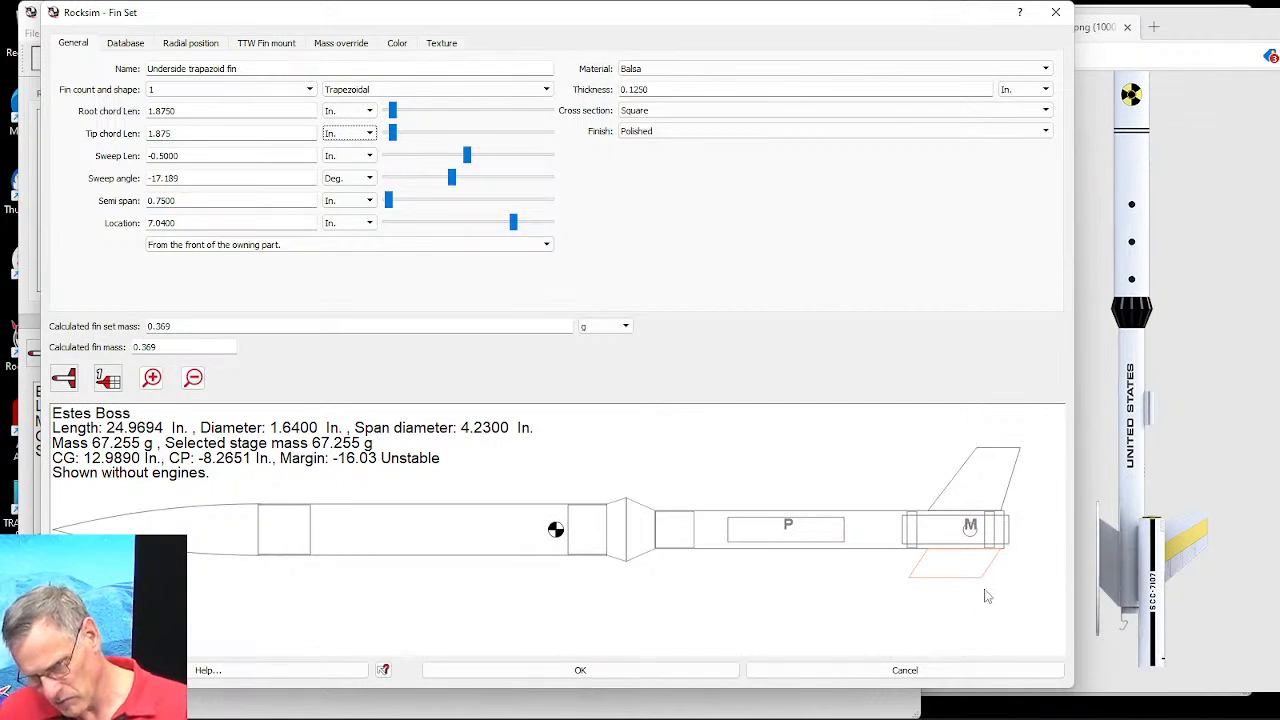
{"action": "double_click", "coordinate": [175, 199]}
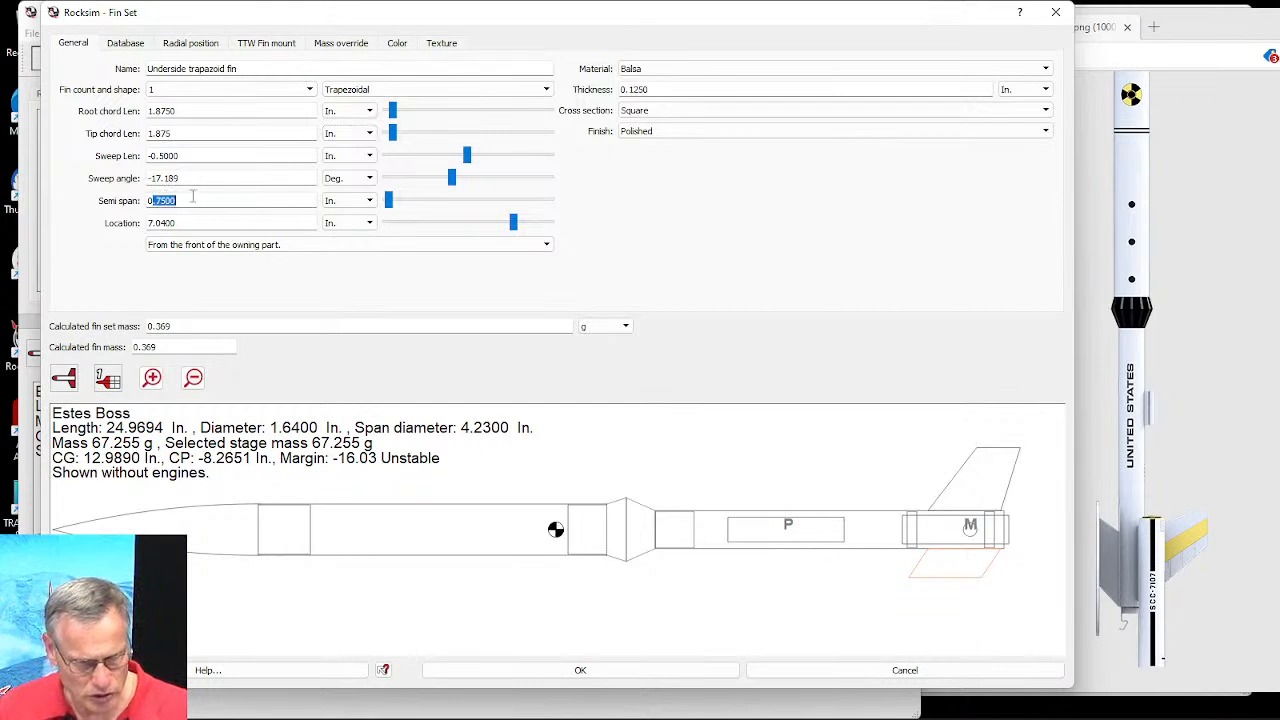
{"action": "type", "text": "0.6"}
{"action": "key", "text": "Tab"}
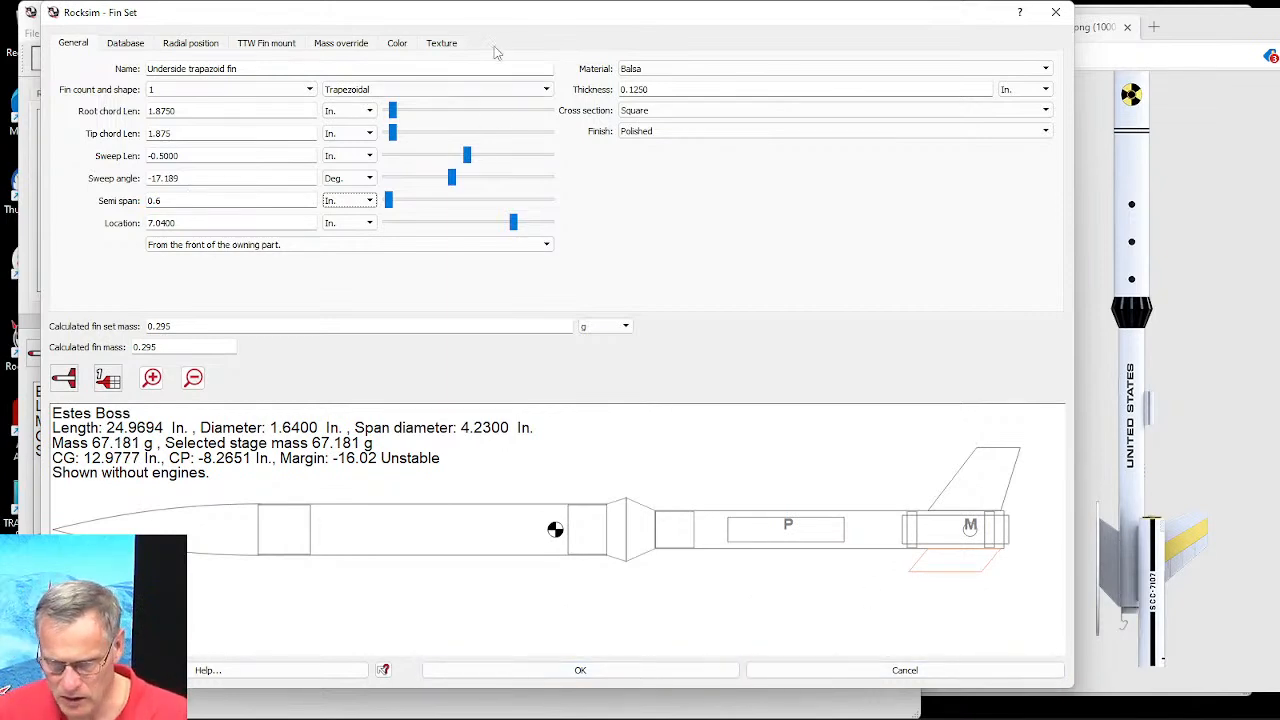
Step: Set the underside fin's diffuse 3D color to white (#ffffff) and accept the fin set
{"action": "left_click", "coordinate": [400, 50]}
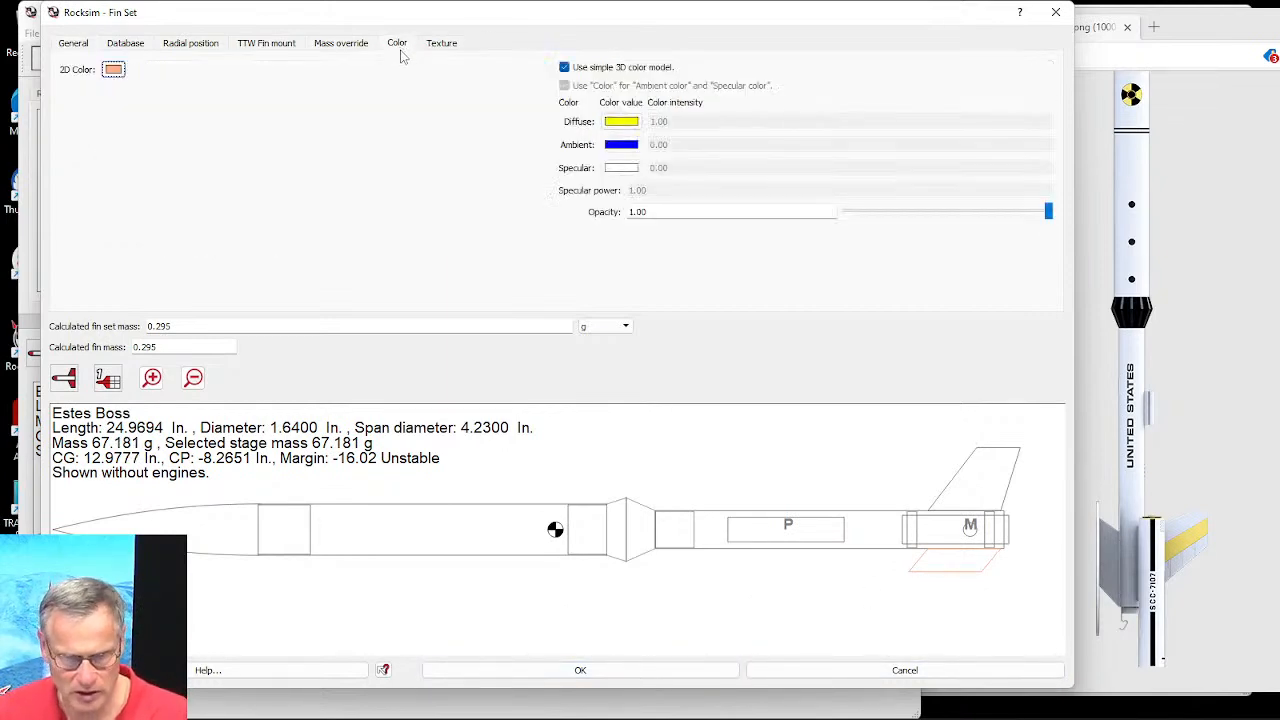
{"action": "left_click", "coordinate": [617, 122]}
{"action": "left_click", "coordinate": [525, 328]}
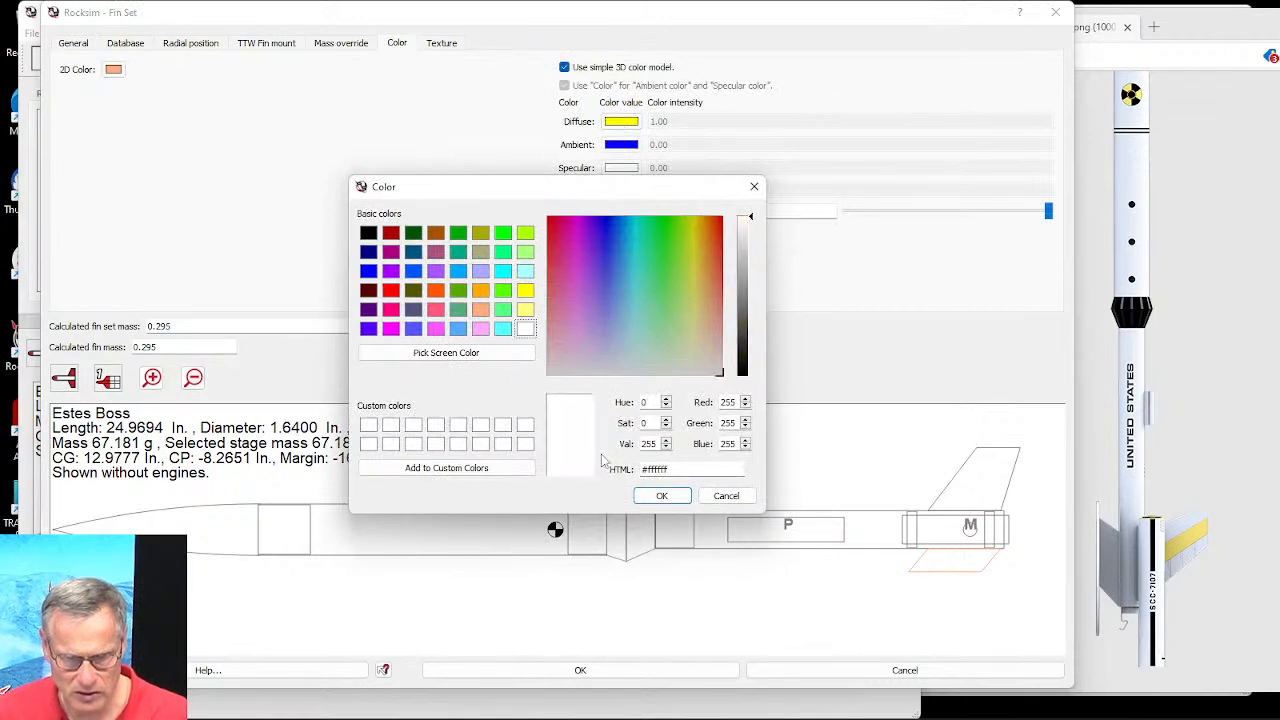
{"action": "left_click", "coordinate": [661, 496]}
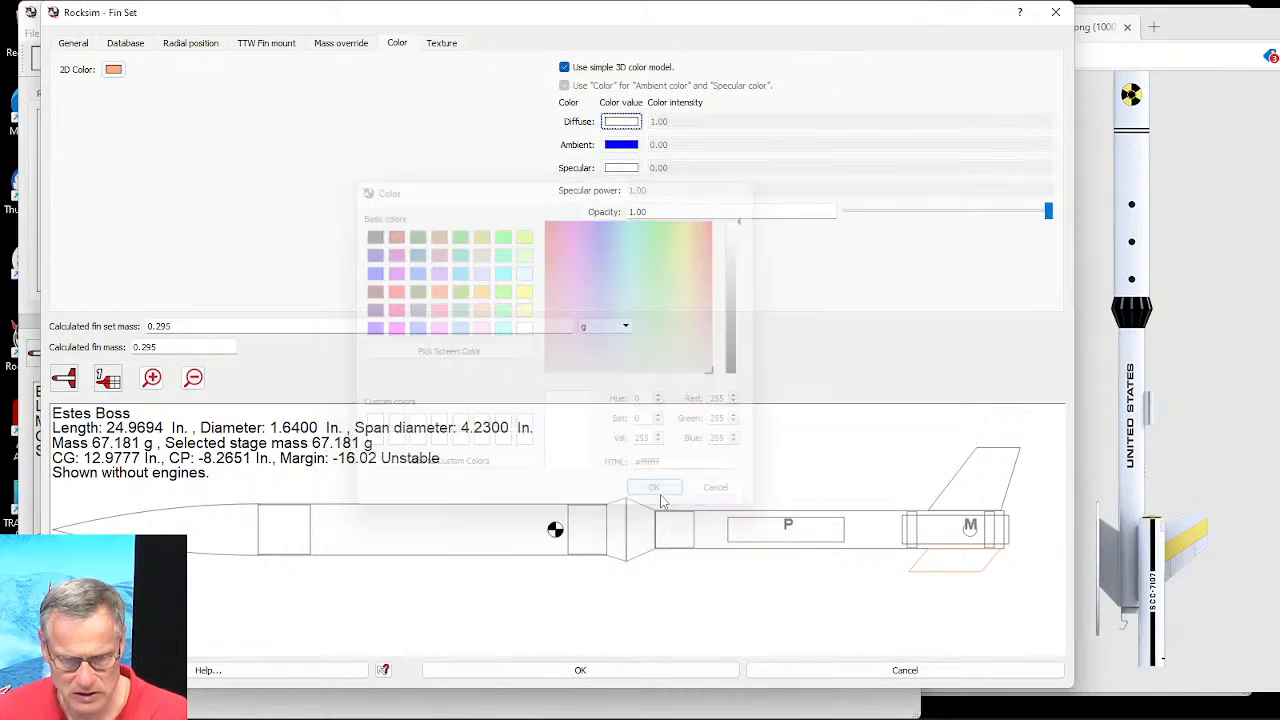
{"action": "left_click", "coordinate": [78, 43]}
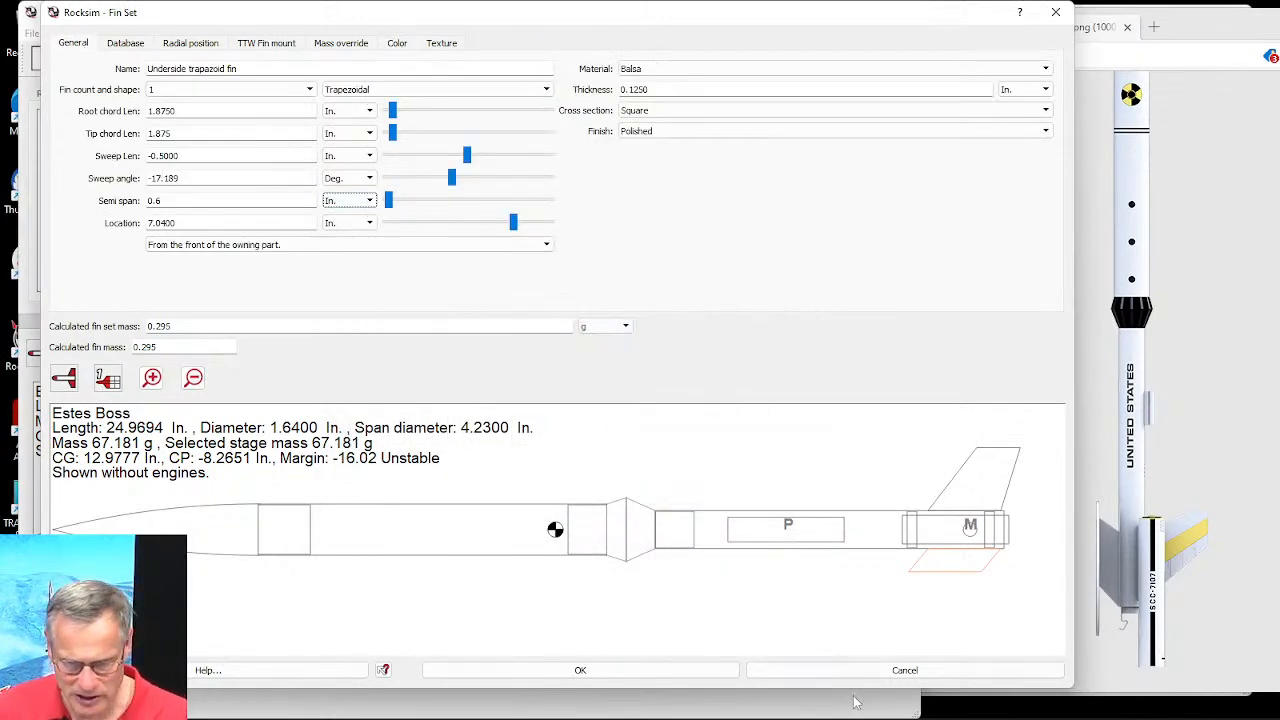
{"action": "left_click", "coordinate": [690, 678]}
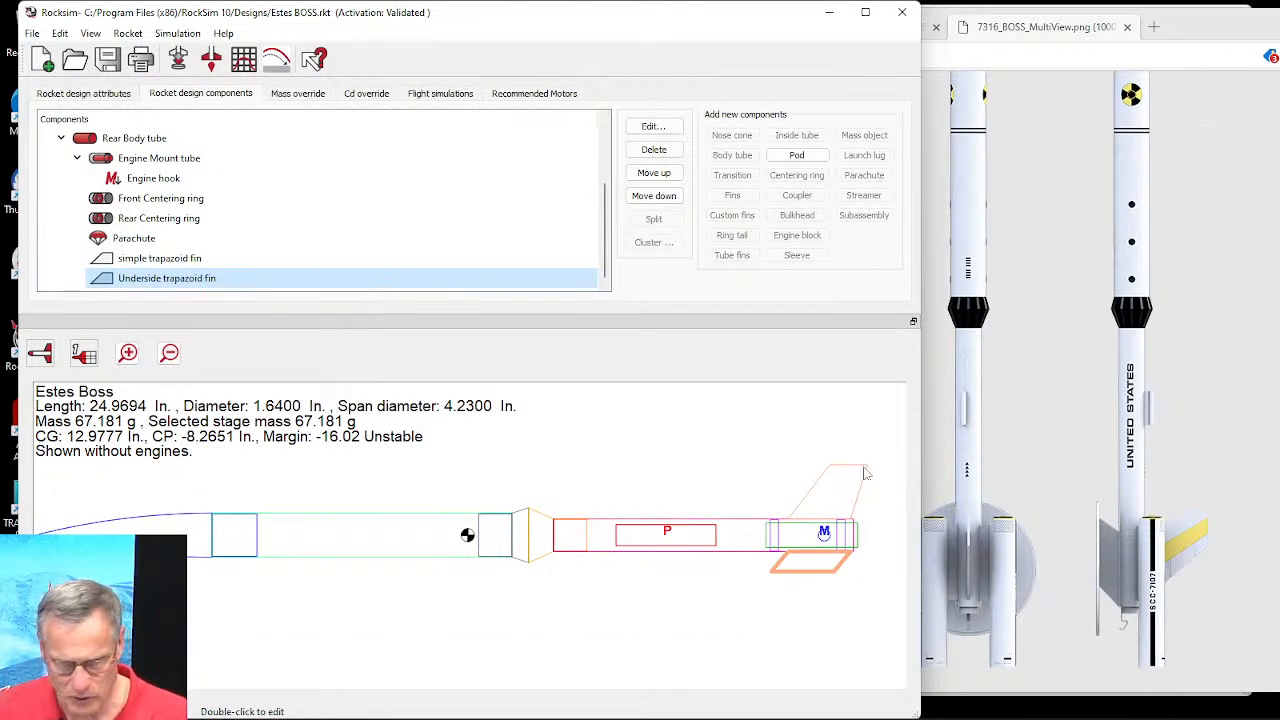
Step: Edit the simple trapazoid fin to a sweep length of -0.5 in so it sweeps forward, and accept it
{"action": "left_click", "coordinate": [127, 262]}
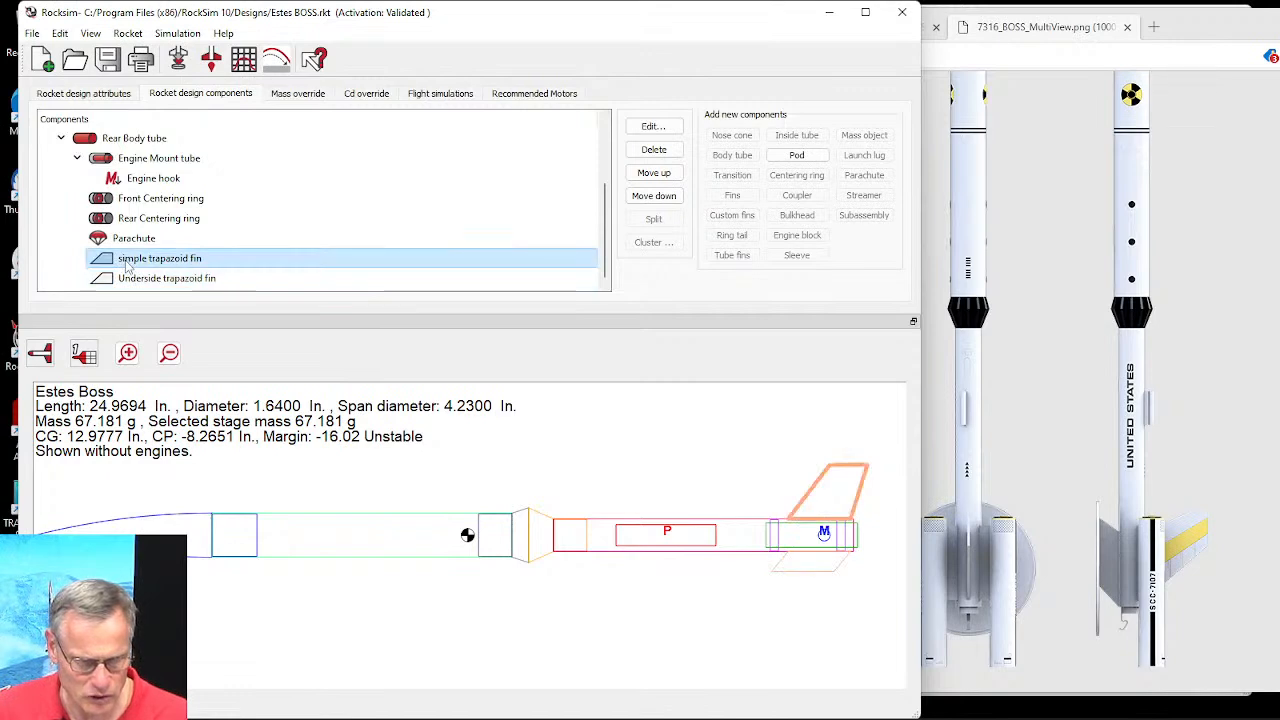
{"action": "double_click", "coordinate": [125, 260]}
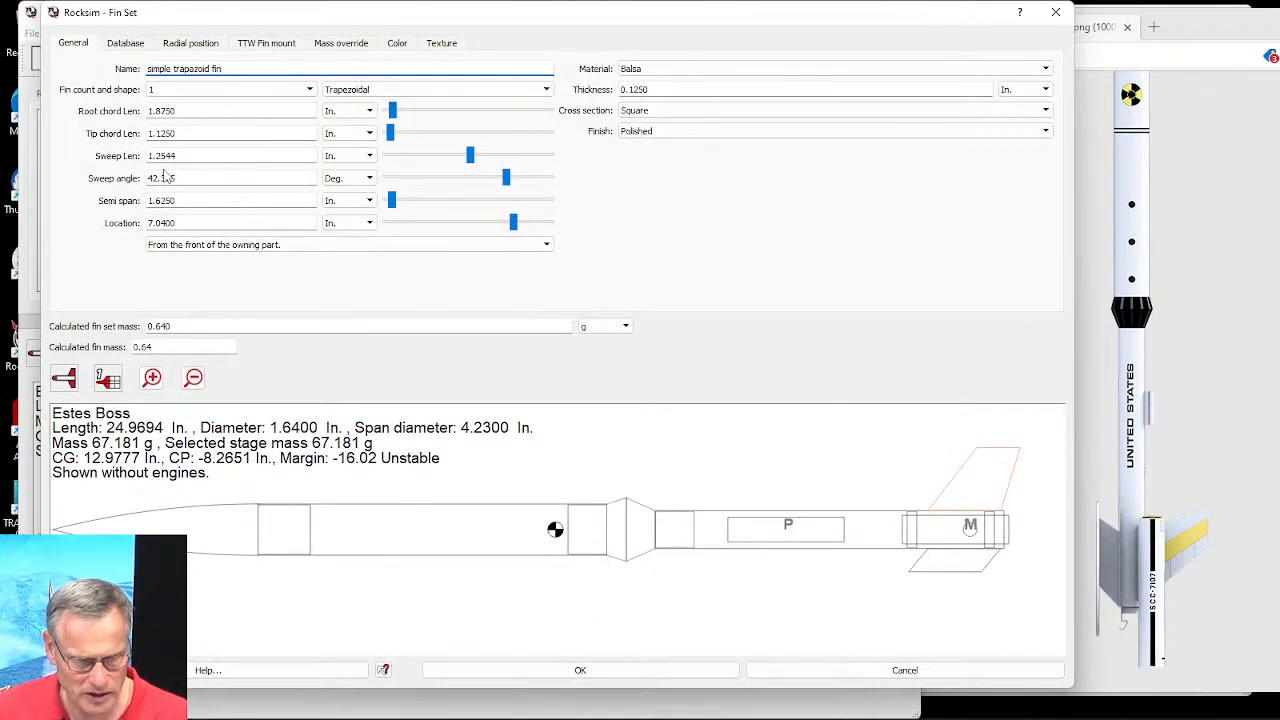
{"action": "left_click", "coordinate": [468, 157]}
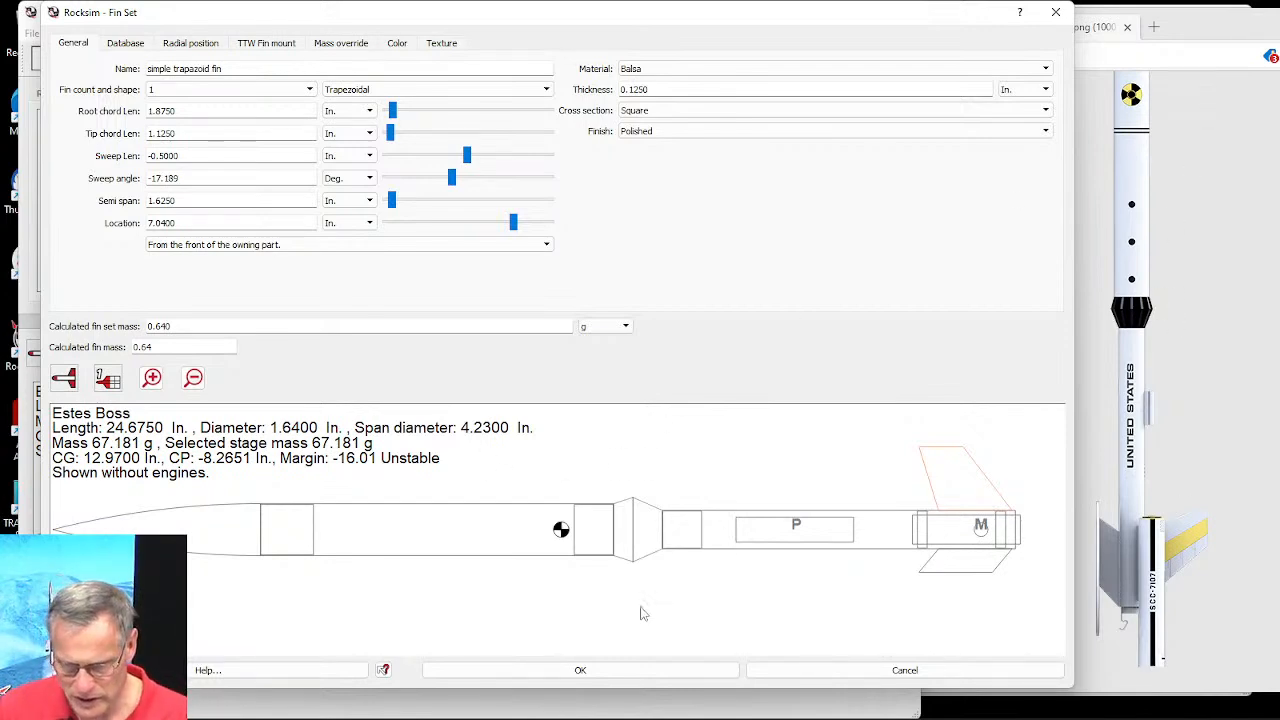
{"action": "left_click", "coordinate": [612, 672]}
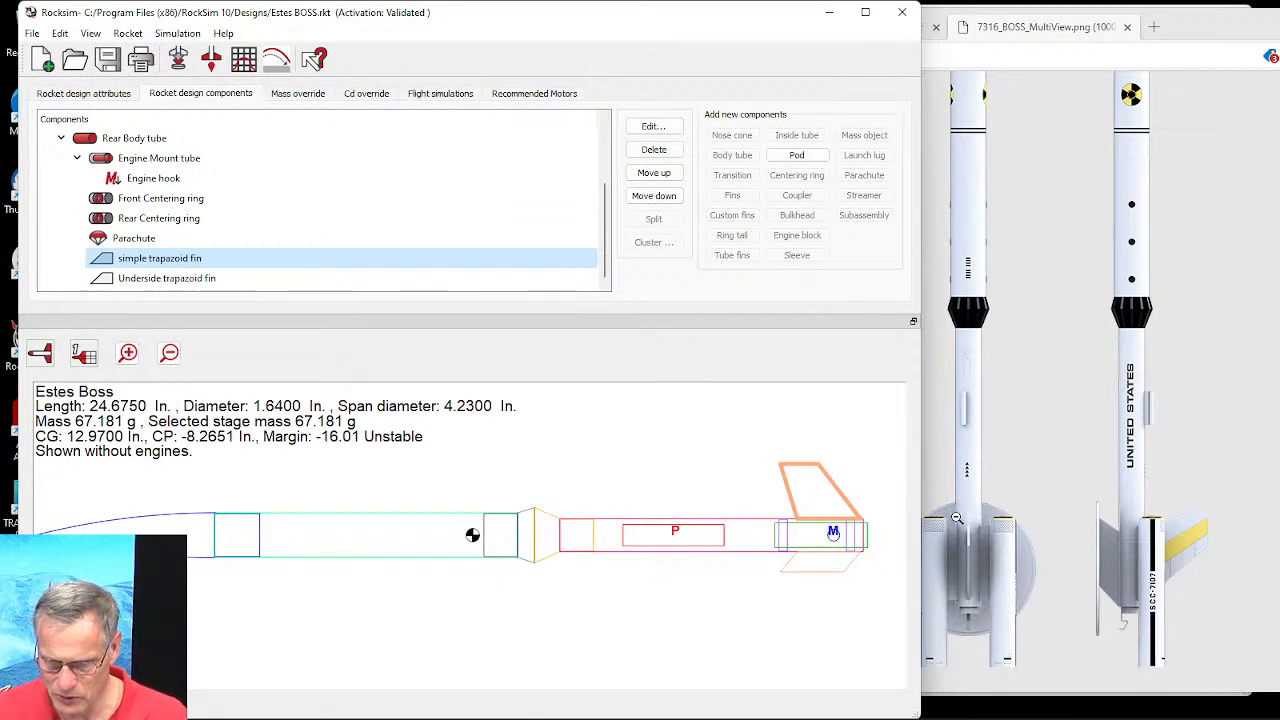
Step: Check the fin layout in the multi-view reference image and add an external pod to the Underside trapazoid fin
{"action": "left_click", "coordinate": [1180, 27]}
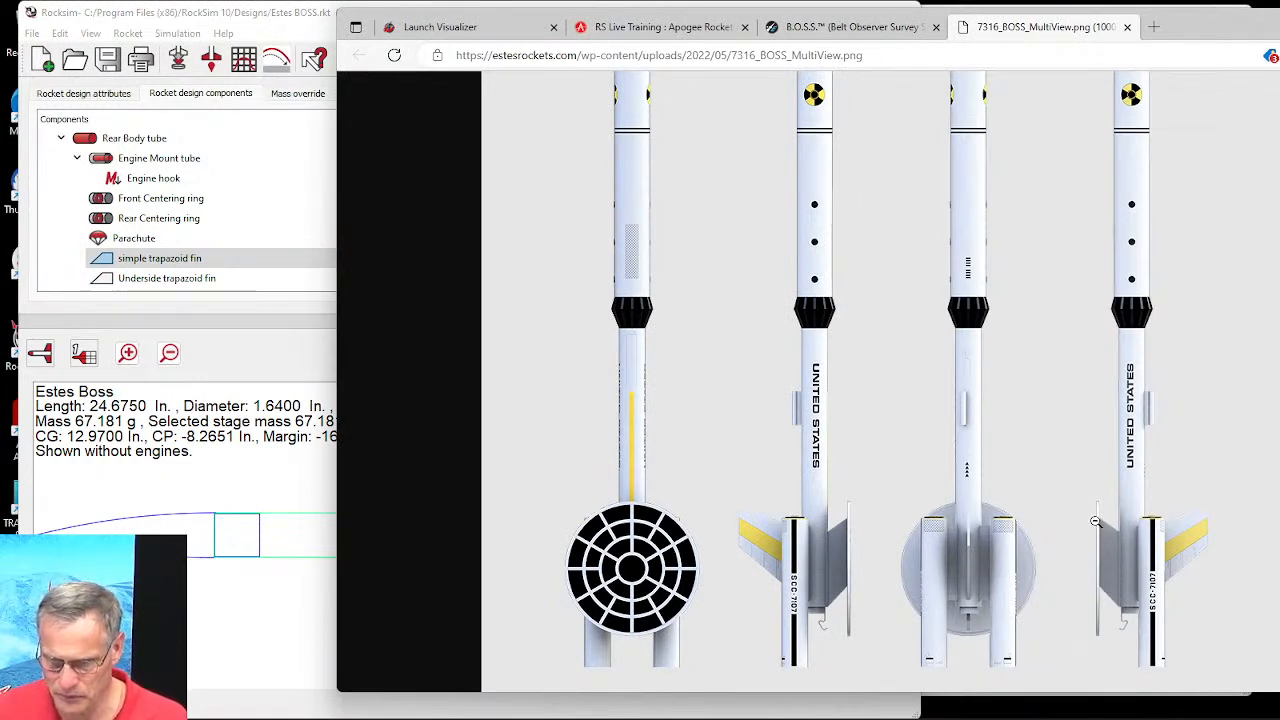
{"action": "left_click", "coordinate": [163, 494]}
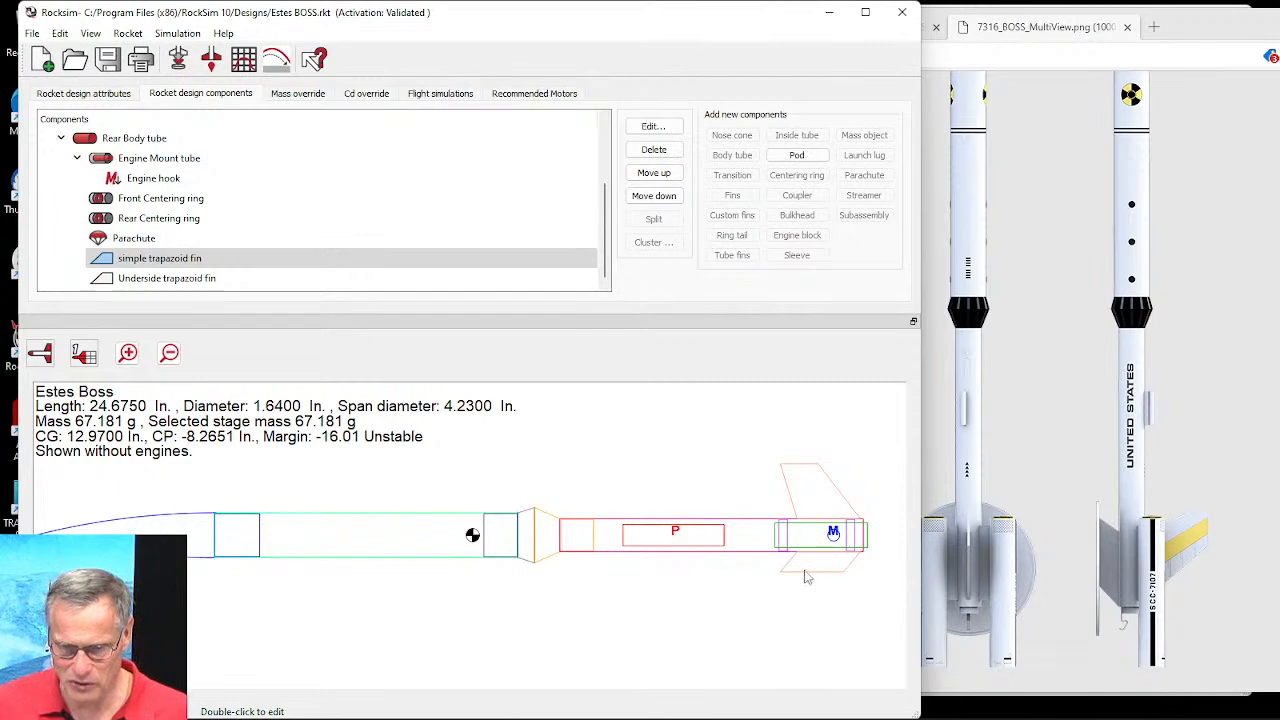
{"action": "left_click", "coordinate": [195, 280]}
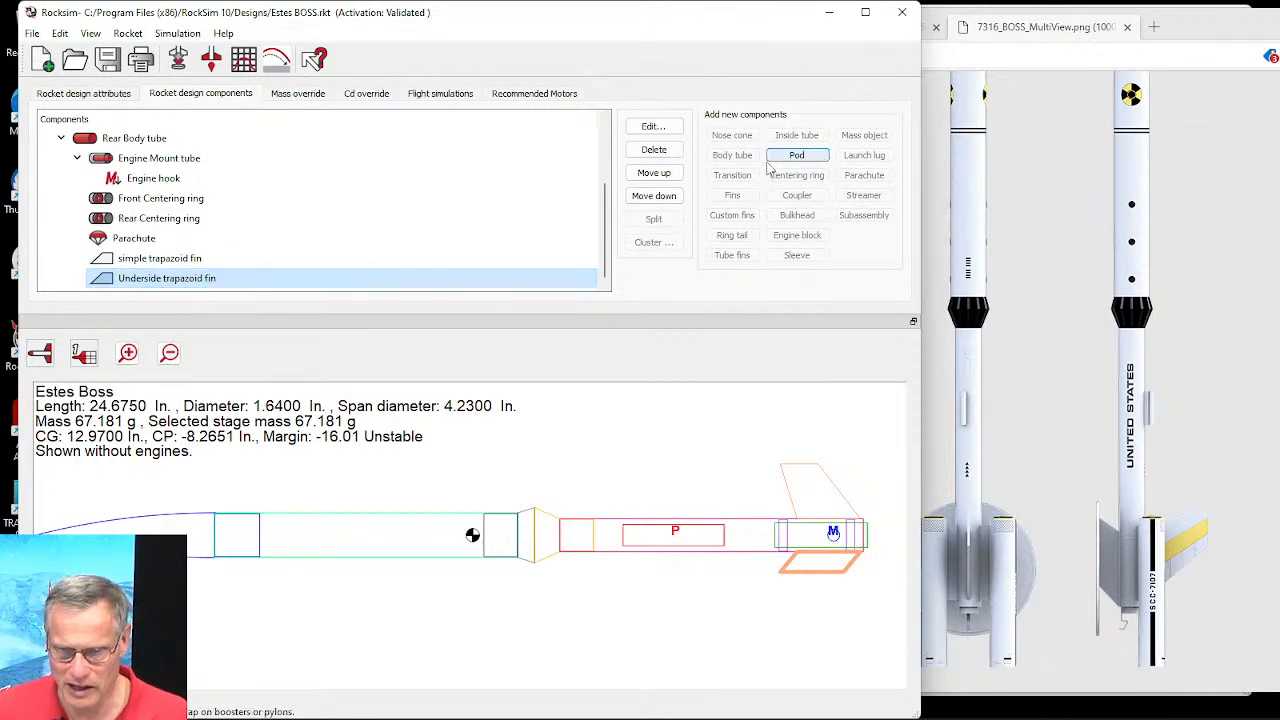
{"action": "left_click", "coordinate": [806, 160]}
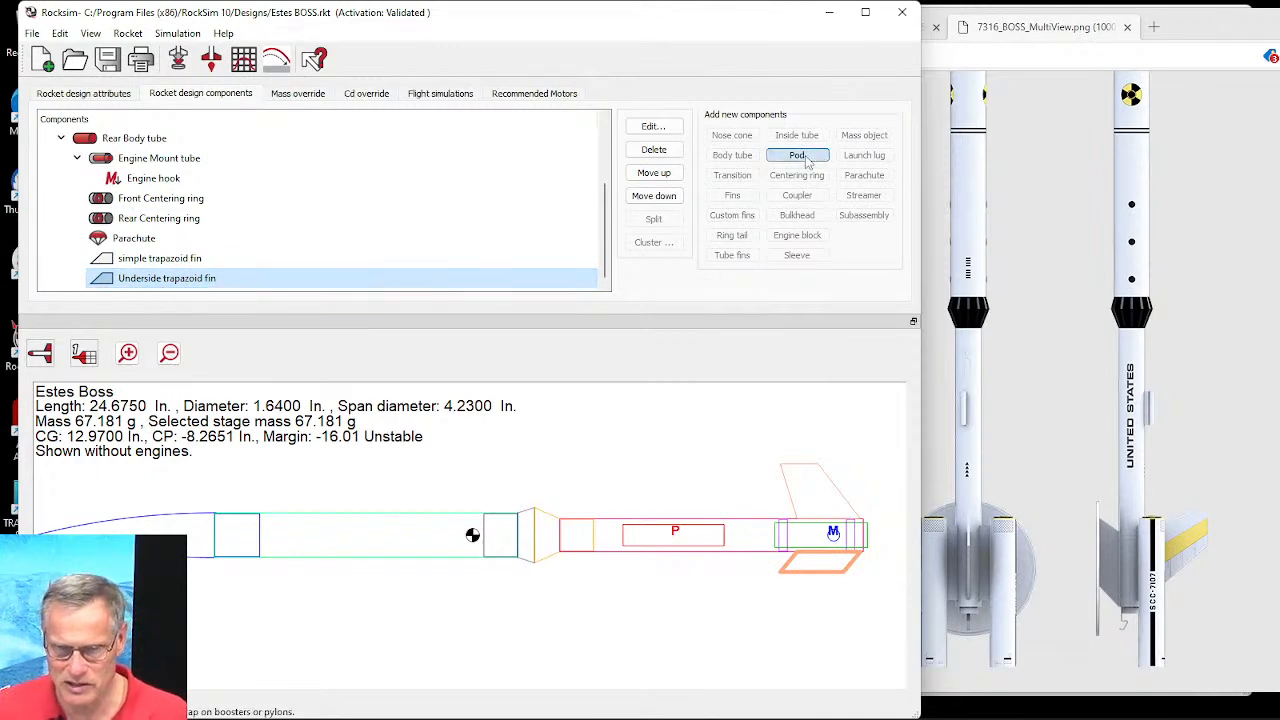
{"action": "left_click_drag", "start_coordinate": [590, 118], "coordinate": [579, 55]}
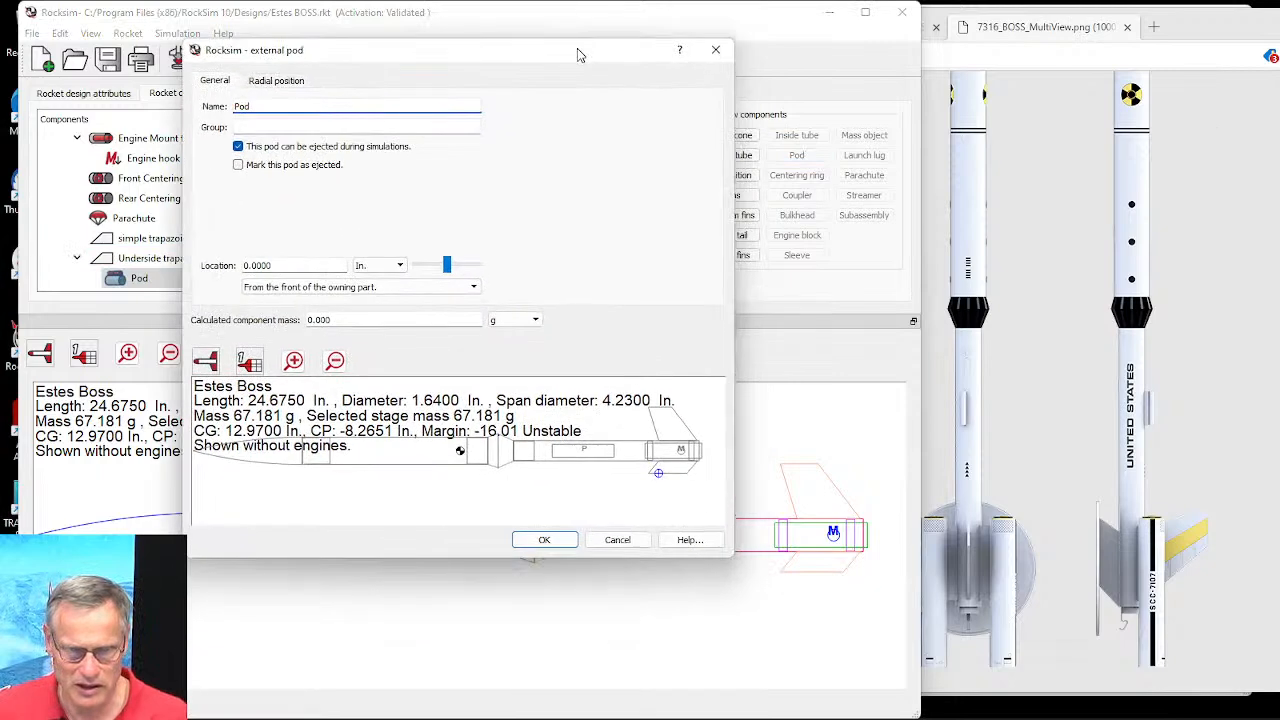
{"action": "left_click_drag", "start_coordinate": [729, 560], "coordinate": [990, 696]}
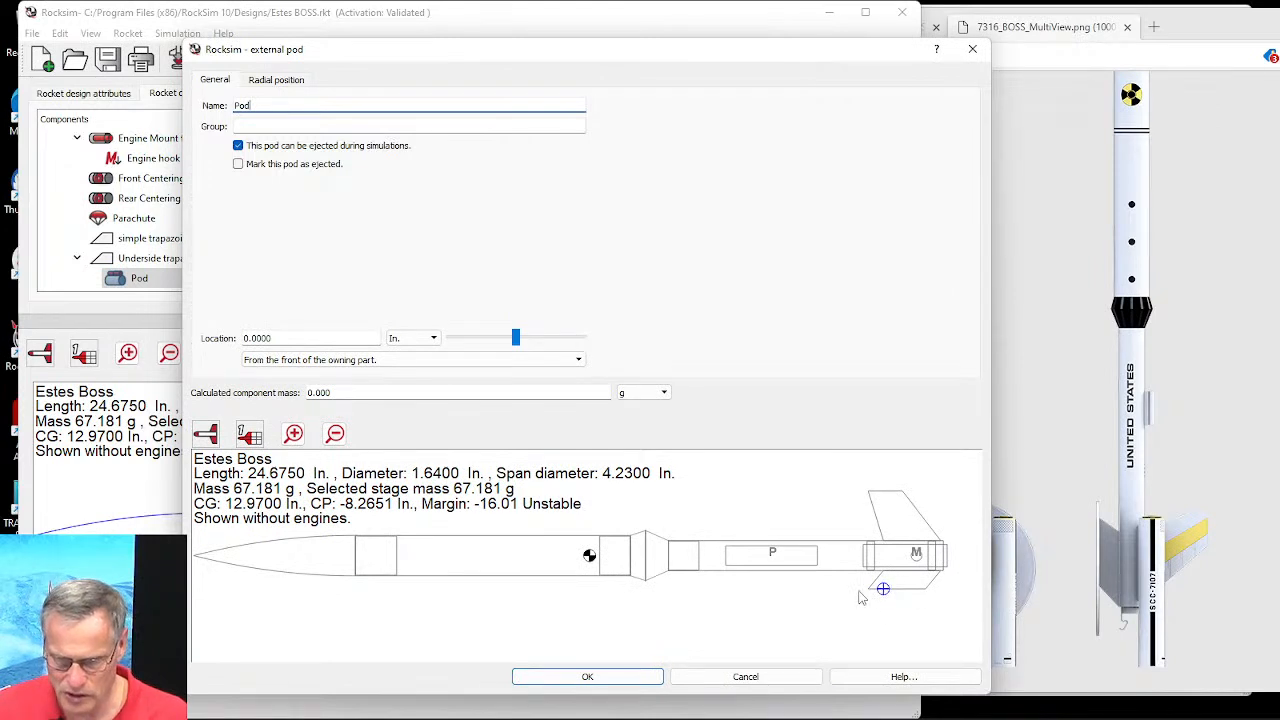
Step: Make the pod non-ejectable during simulations, name it "Round Fin POD" and accept it
{"action": "left_click", "coordinate": [238, 146]}
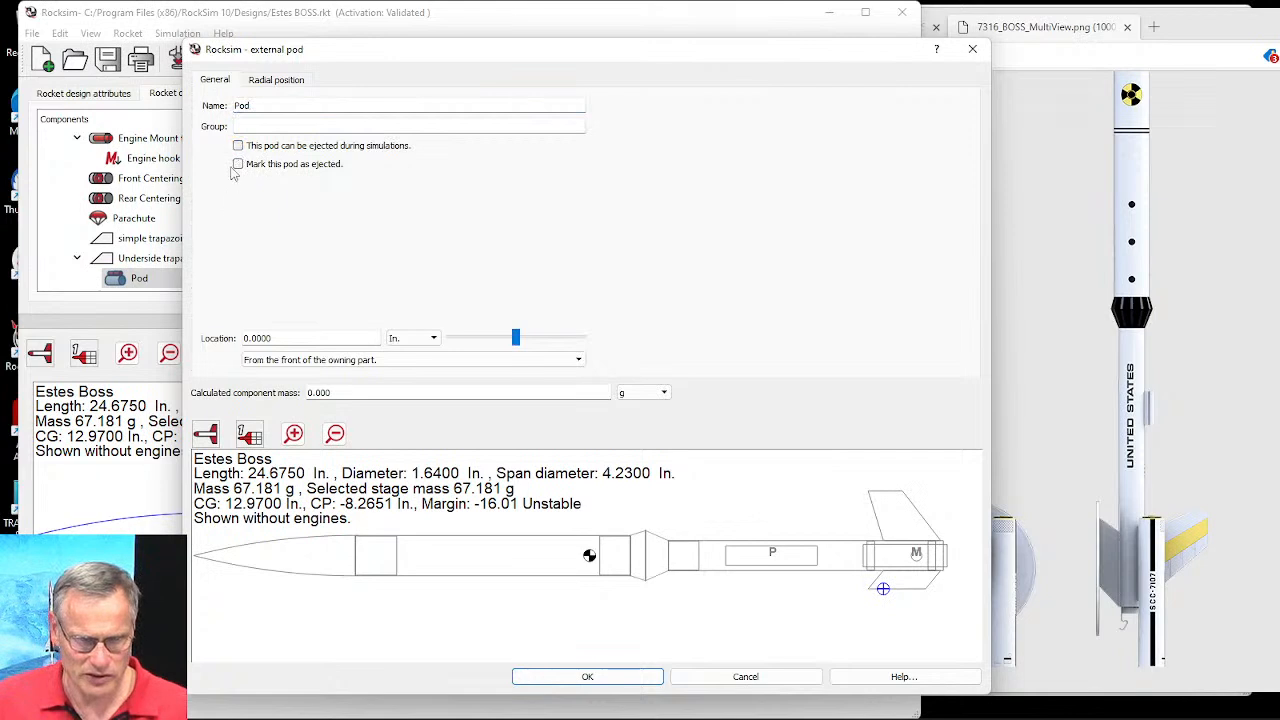
{"action": "double_click", "coordinate": [242, 105]}
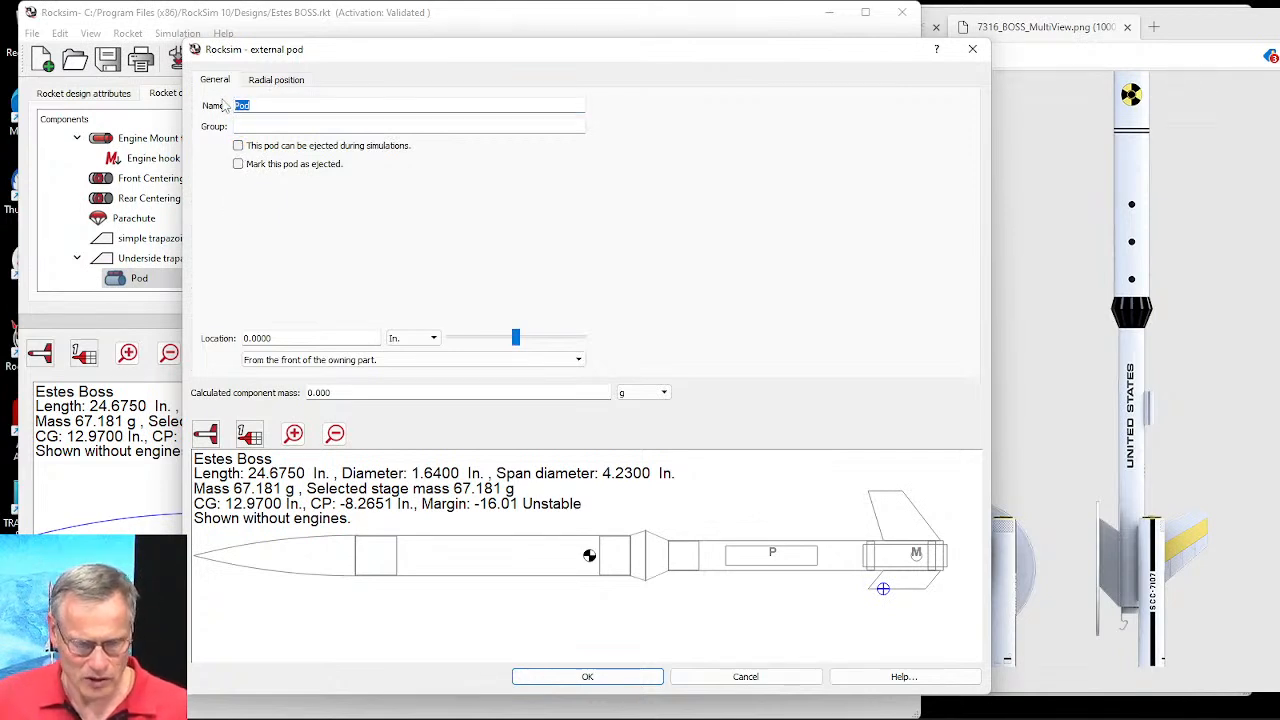
{"action": "type", "text": "Round Fin POD"}
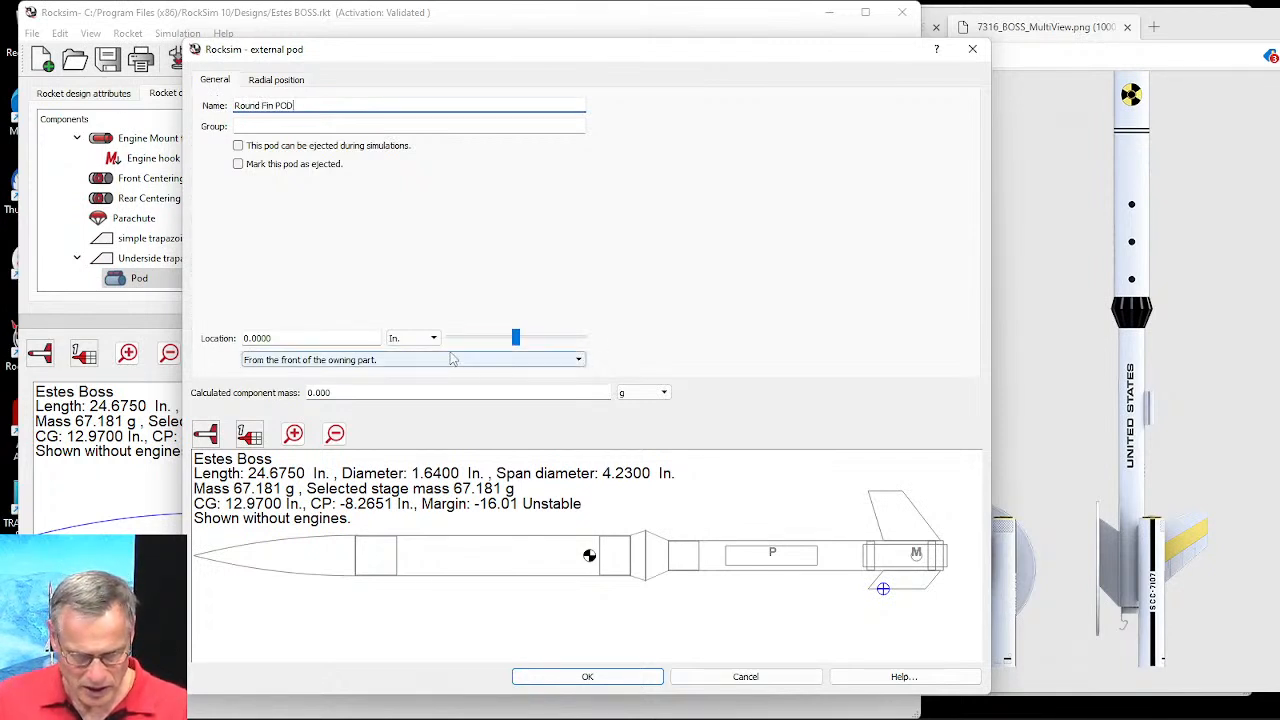
{"action": "left_click", "coordinate": [587, 676]}
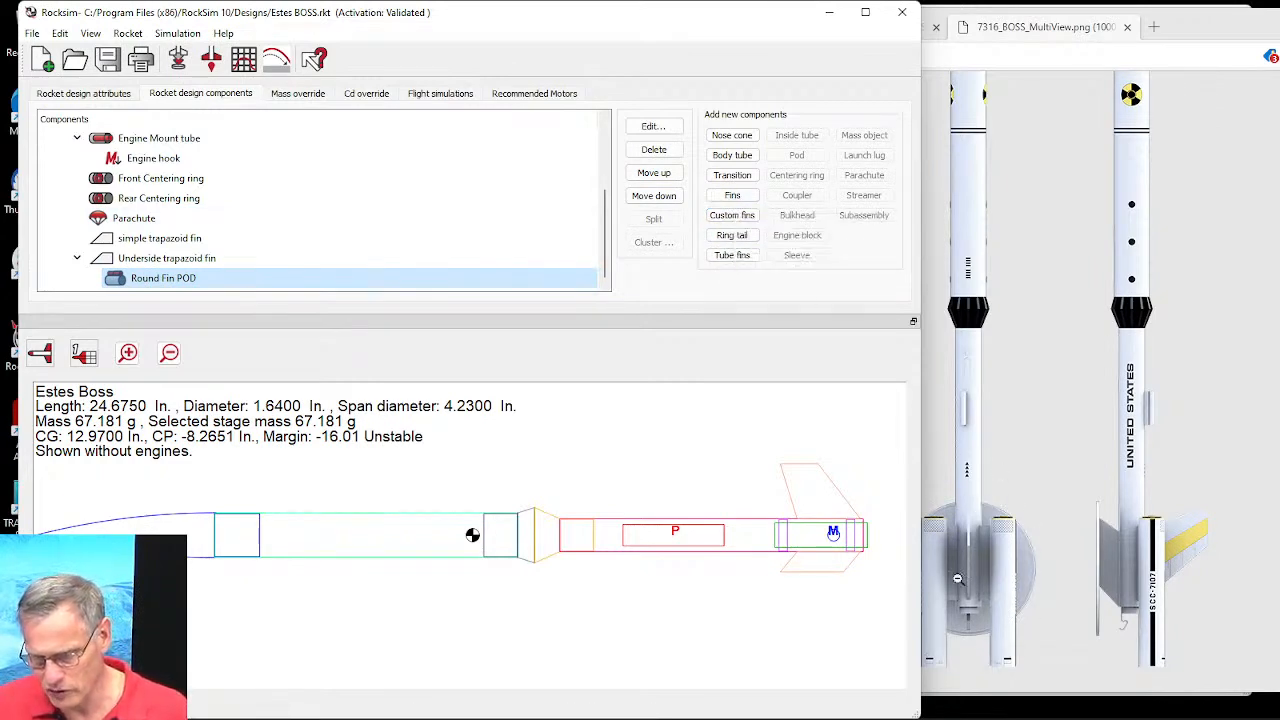
Step: Check the round fin in the multi-view reference image and add a custom-sized set of 2 fins to the Round Fin POD without a database part
{"action": "left_click", "coordinate": [1036, 468]}
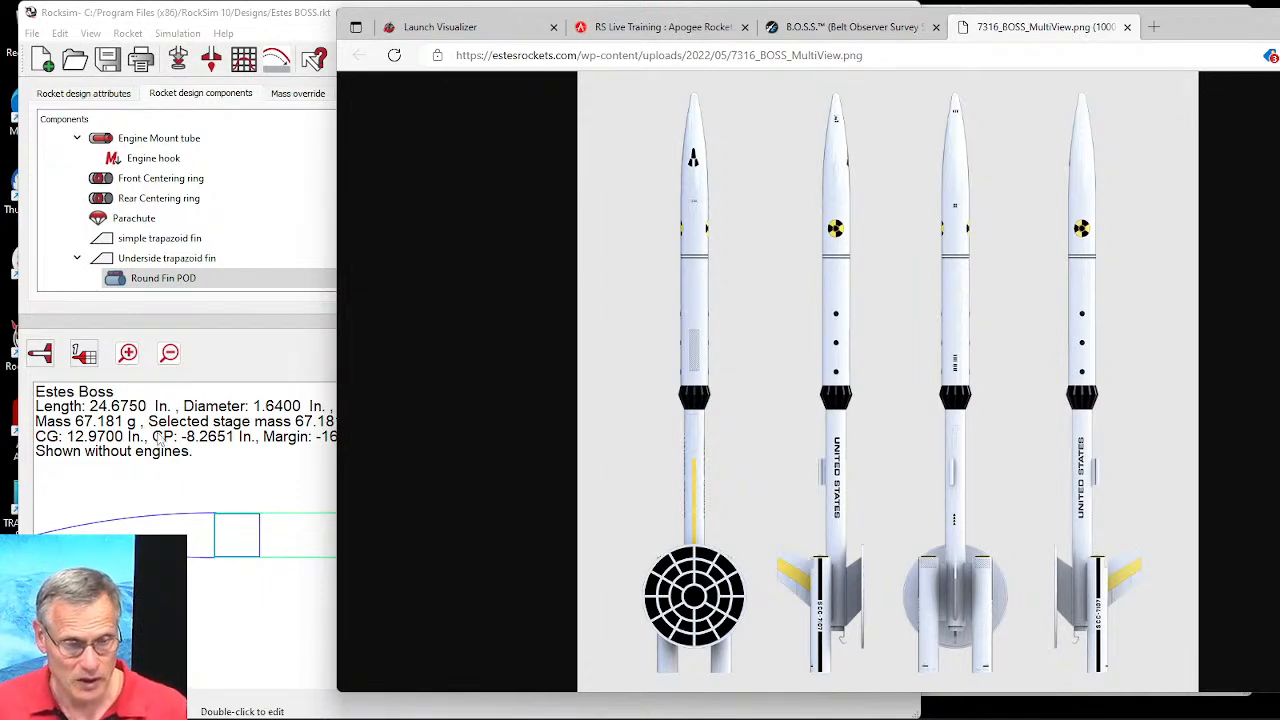
{"action": "left_click", "coordinate": [163, 441]}
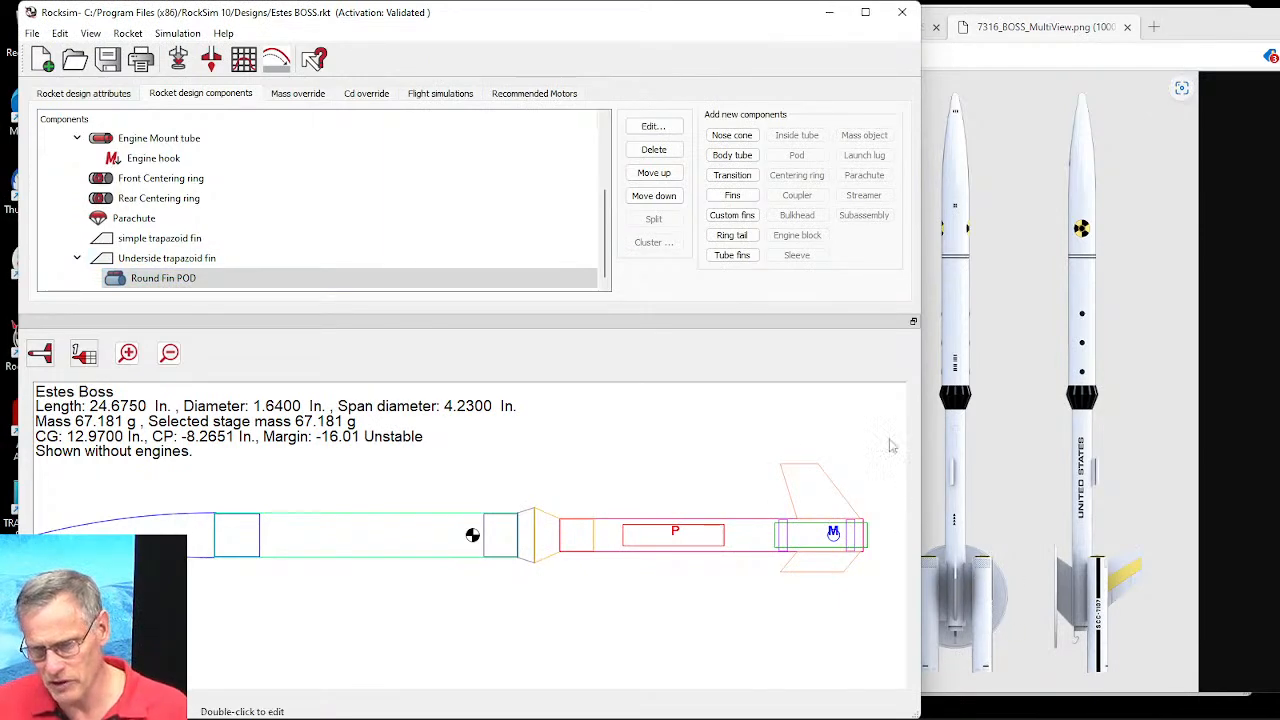
{"action": "left_click", "coordinate": [743, 197]}
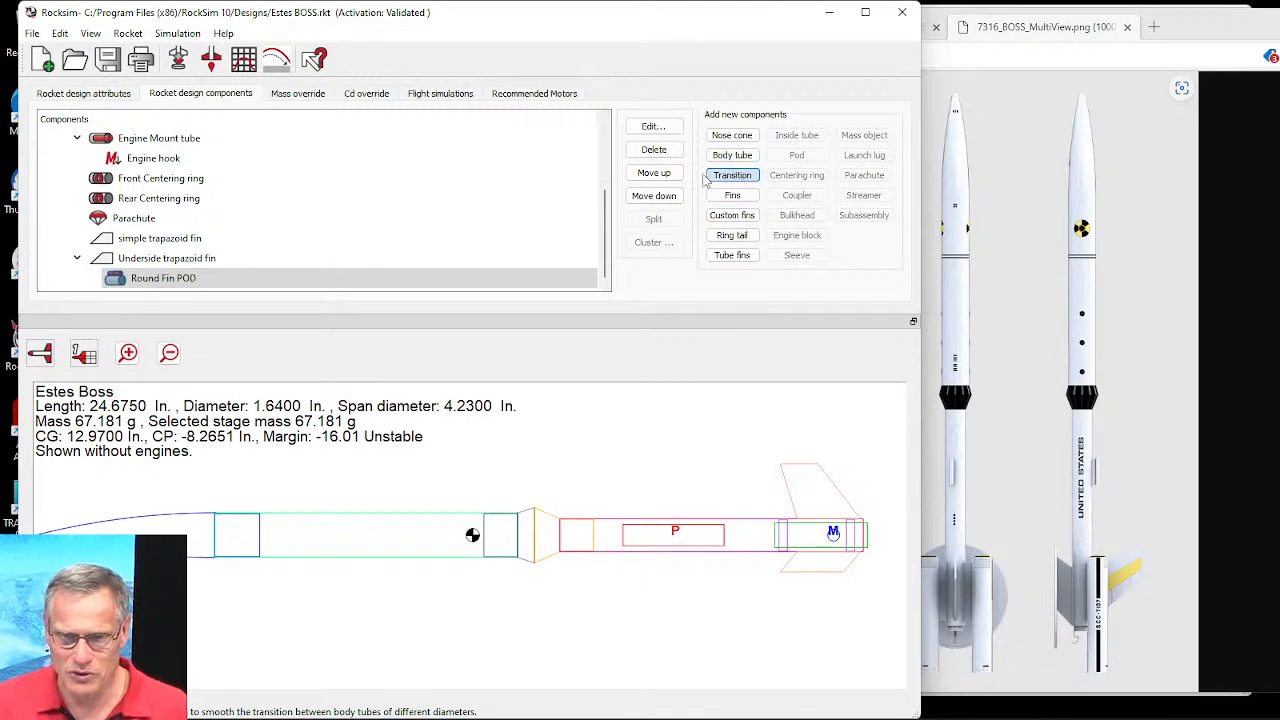
{"action": "left_click", "coordinate": [732, 196]}
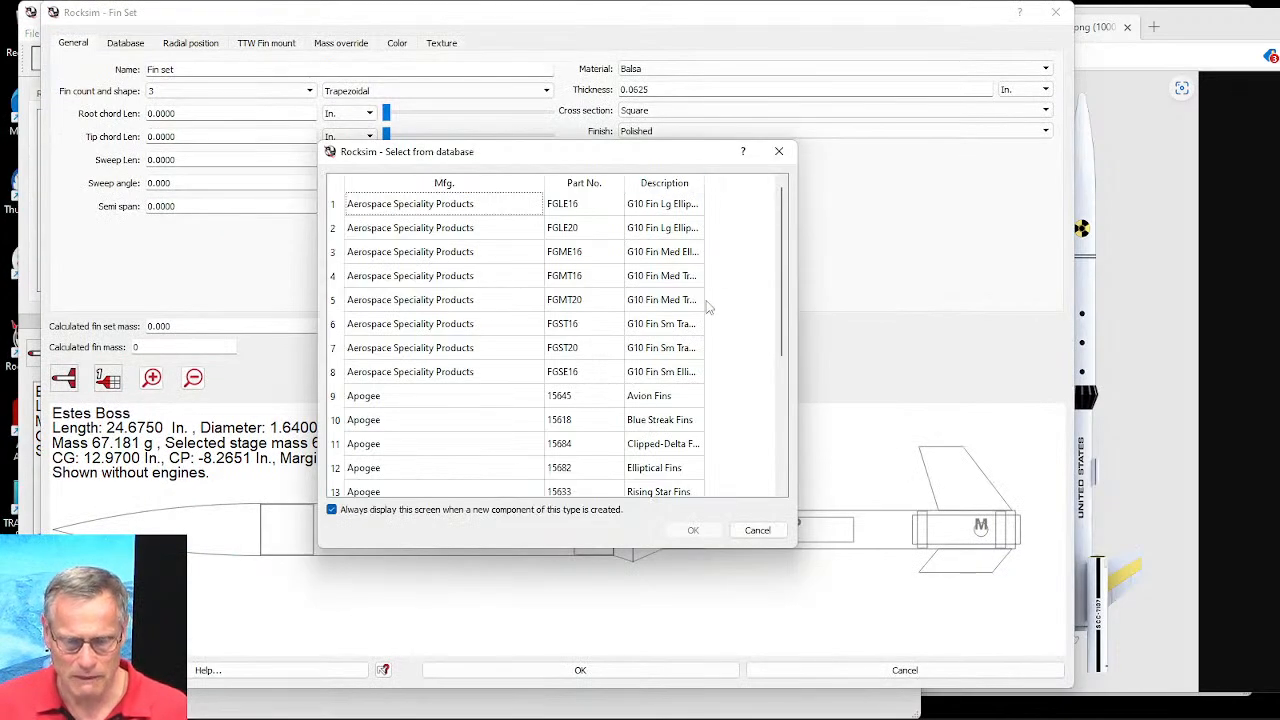
{"action": "left_click", "coordinate": [757, 530]}
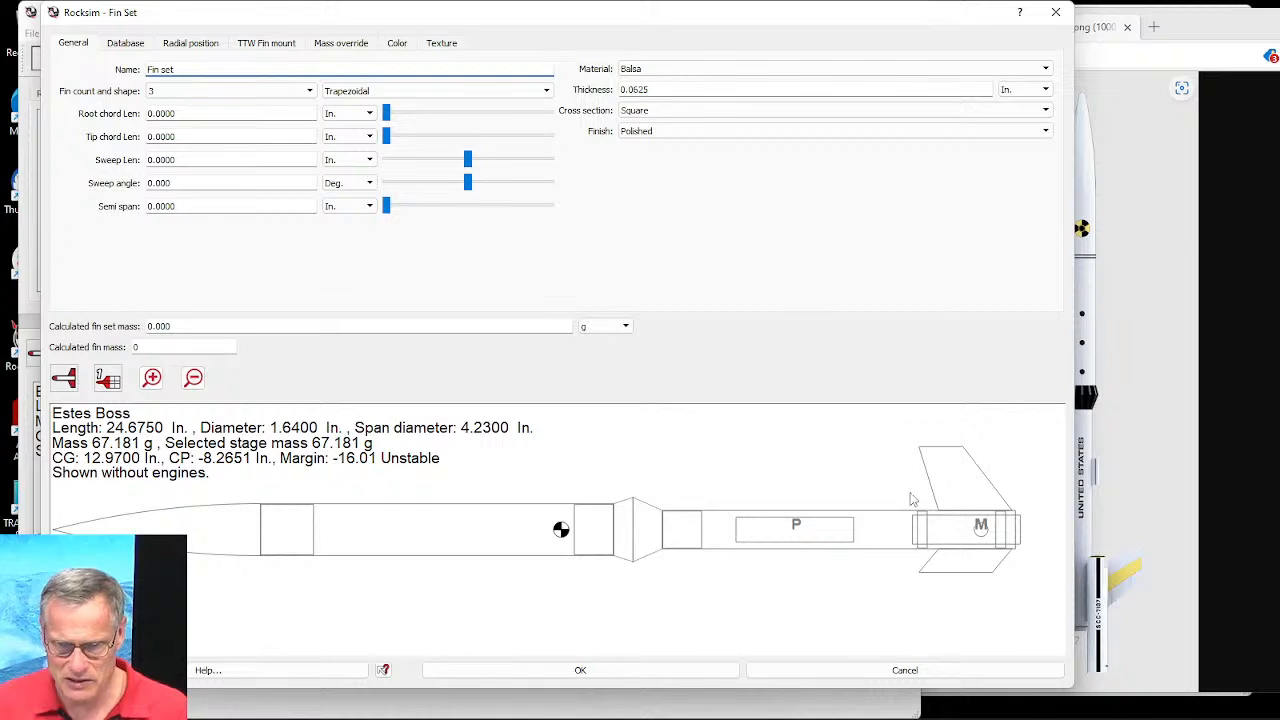
{"action": "left_click", "coordinate": [163, 93]}
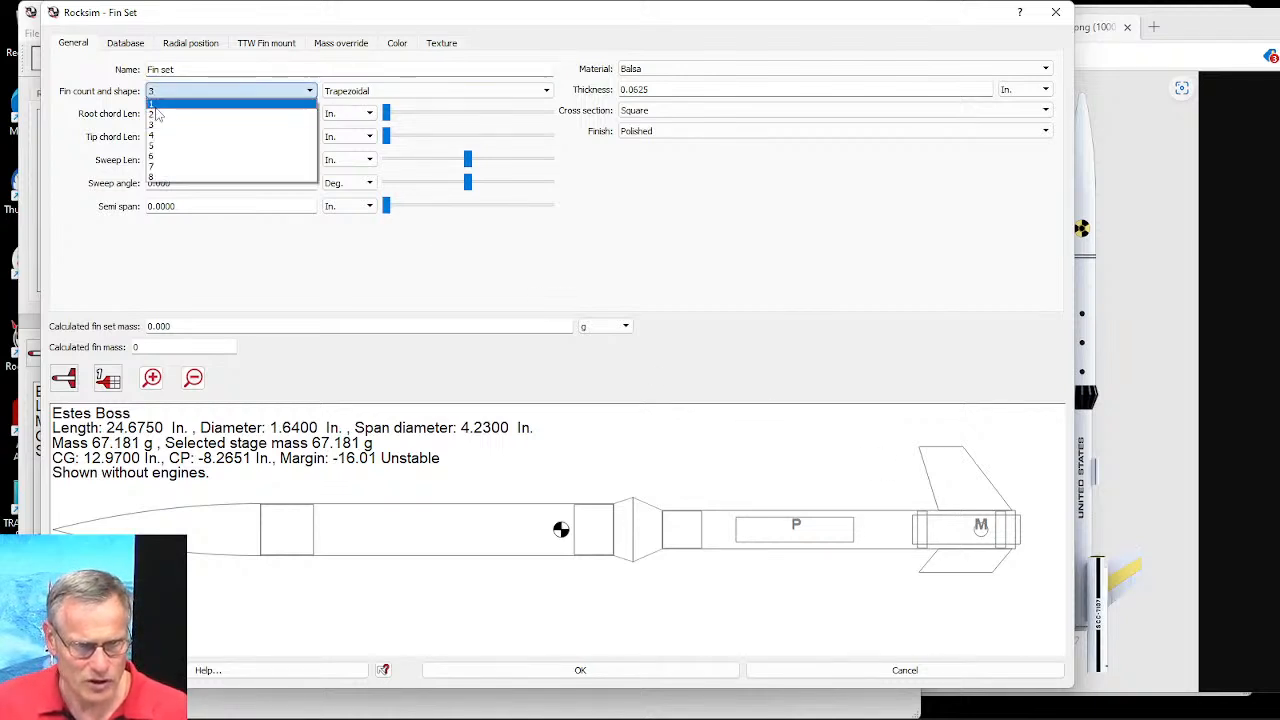
{"action": "left_click", "coordinate": [158, 116]}
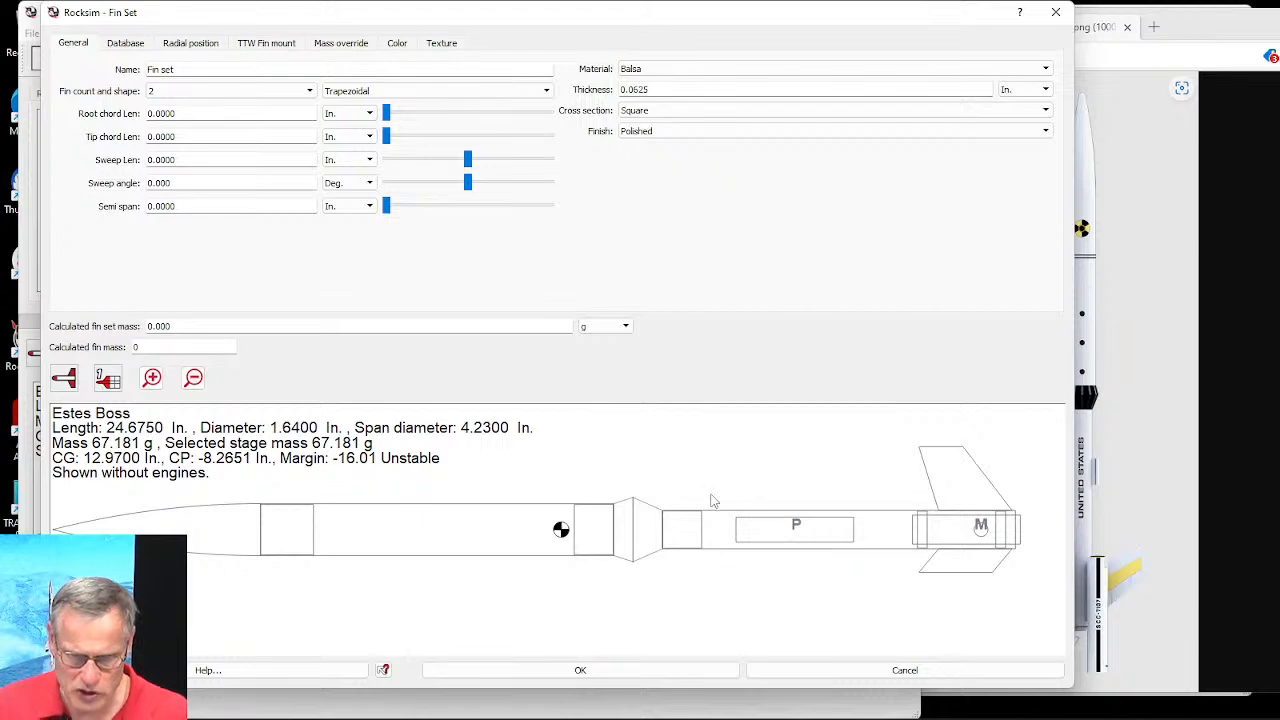
Step: Compare the top view with the reference image and set the new fin set's root chord length to 4 in
{"action": "left_click", "coordinate": [75, 385]}
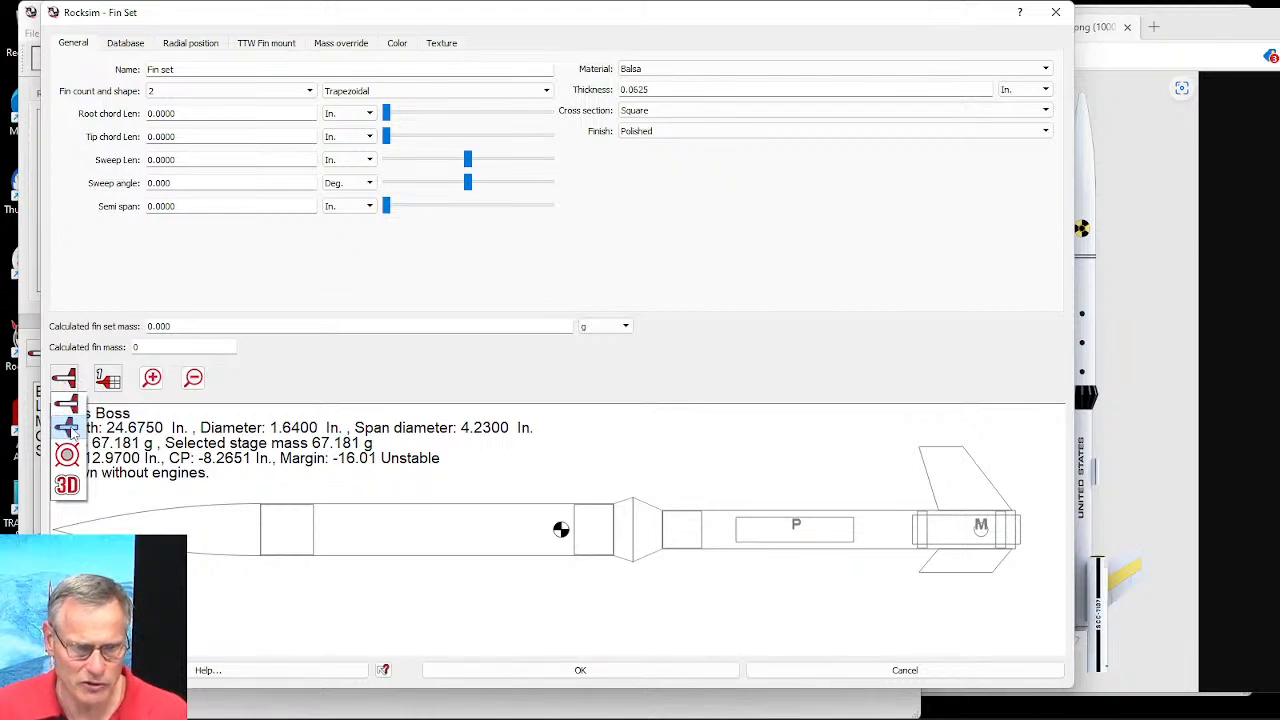
{"action": "left_click", "coordinate": [70, 430]}
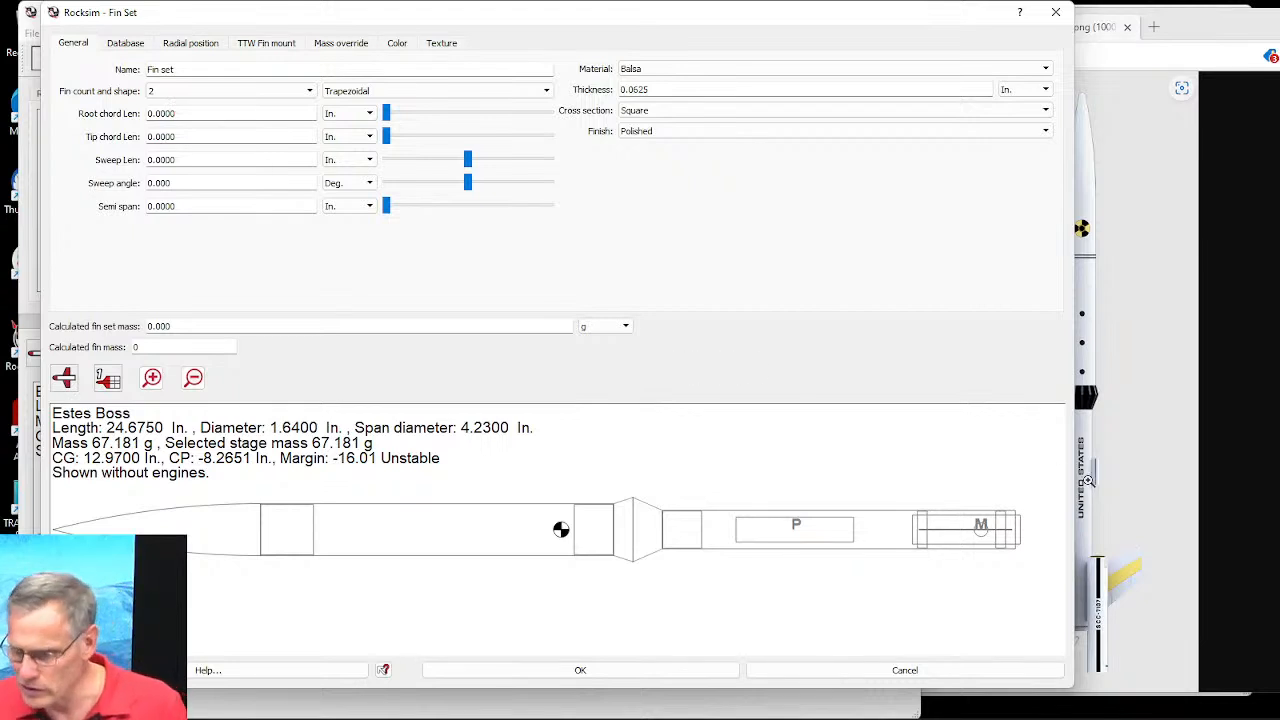
{"action": "left_click", "coordinate": [1139, 499]}
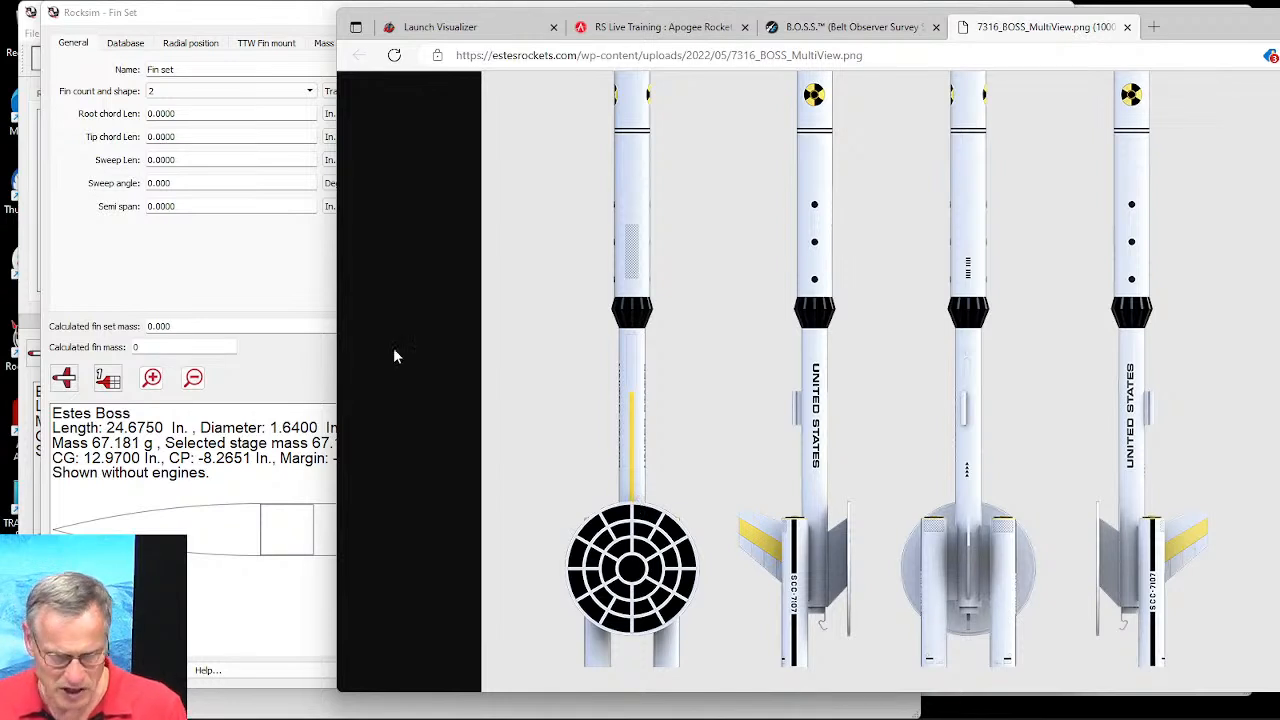
{"action": "left_click", "coordinate": [174, 251]}
{"action": "left_click_drag", "start_coordinate": [181, 117], "coordinate": [108, 117]}
{"action": "type", "text": "4"}
{"action": "key", "text": "Tab"}
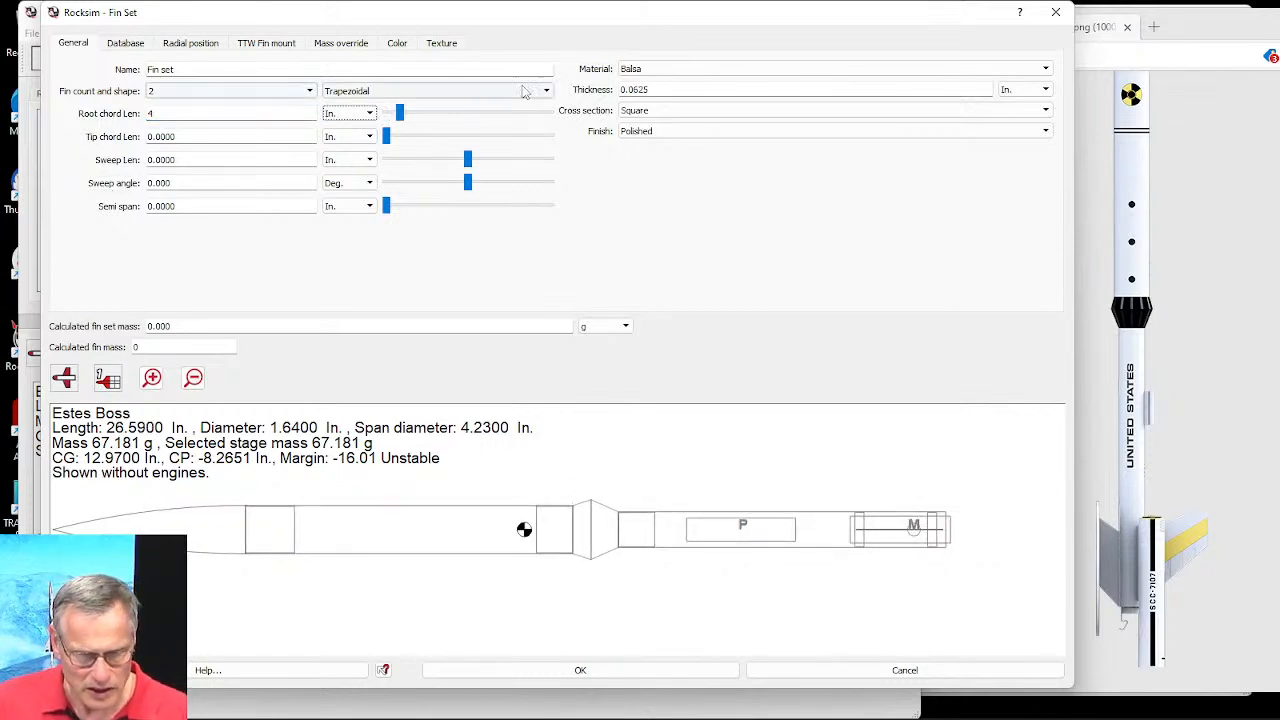
Step: Change the fin shape to elliptical with a semi span of 2 in so the two fins form a circle
{"action": "left_click", "coordinate": [180, 136]}
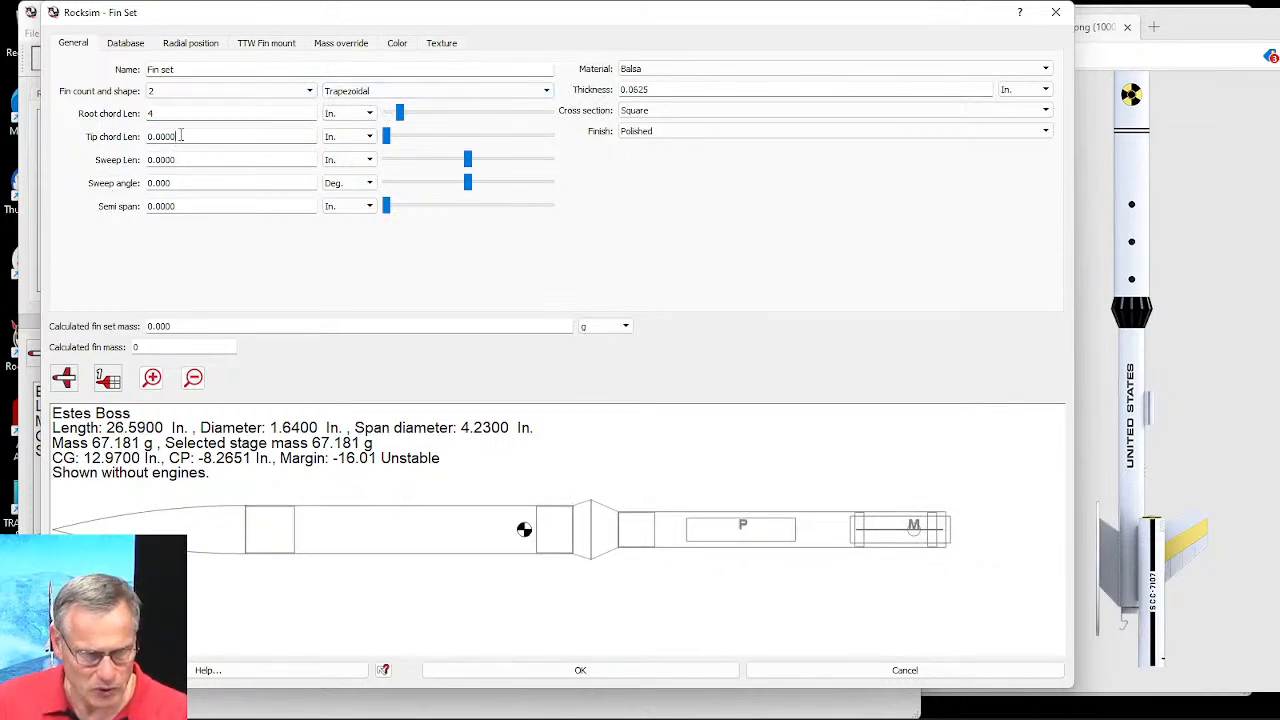
{"action": "left_click", "coordinate": [357, 92]}
{"action": "left_click", "coordinate": [352, 115]}
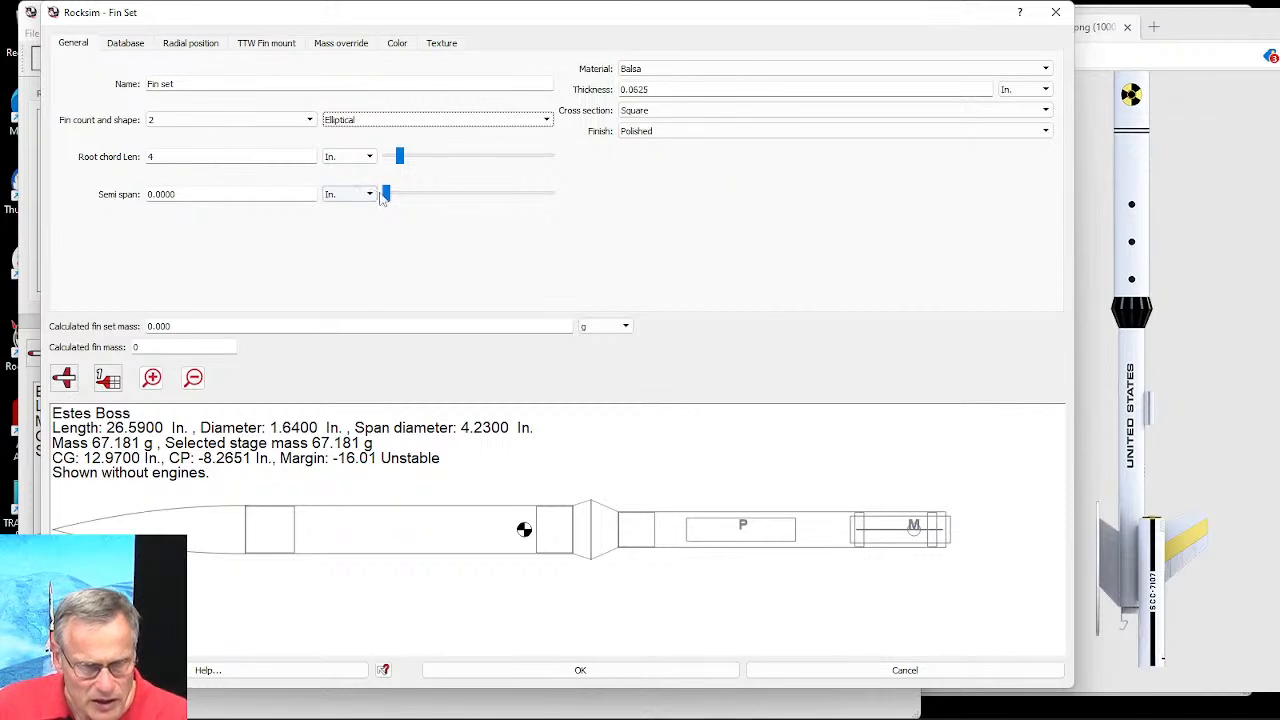
{"action": "left_click_drag", "start_coordinate": [389, 200], "coordinate": [398, 202]}
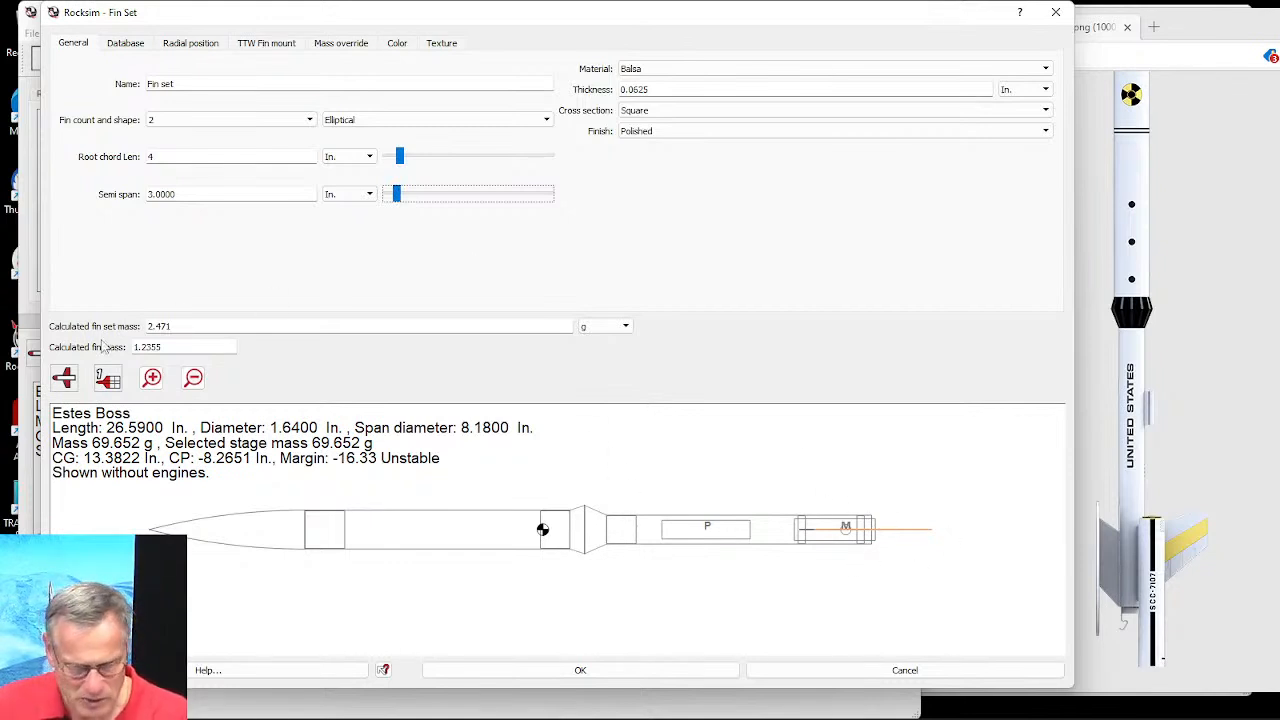
{"action": "left_click", "coordinate": [68, 378]}
{"action": "left_click", "coordinate": [65, 410]}
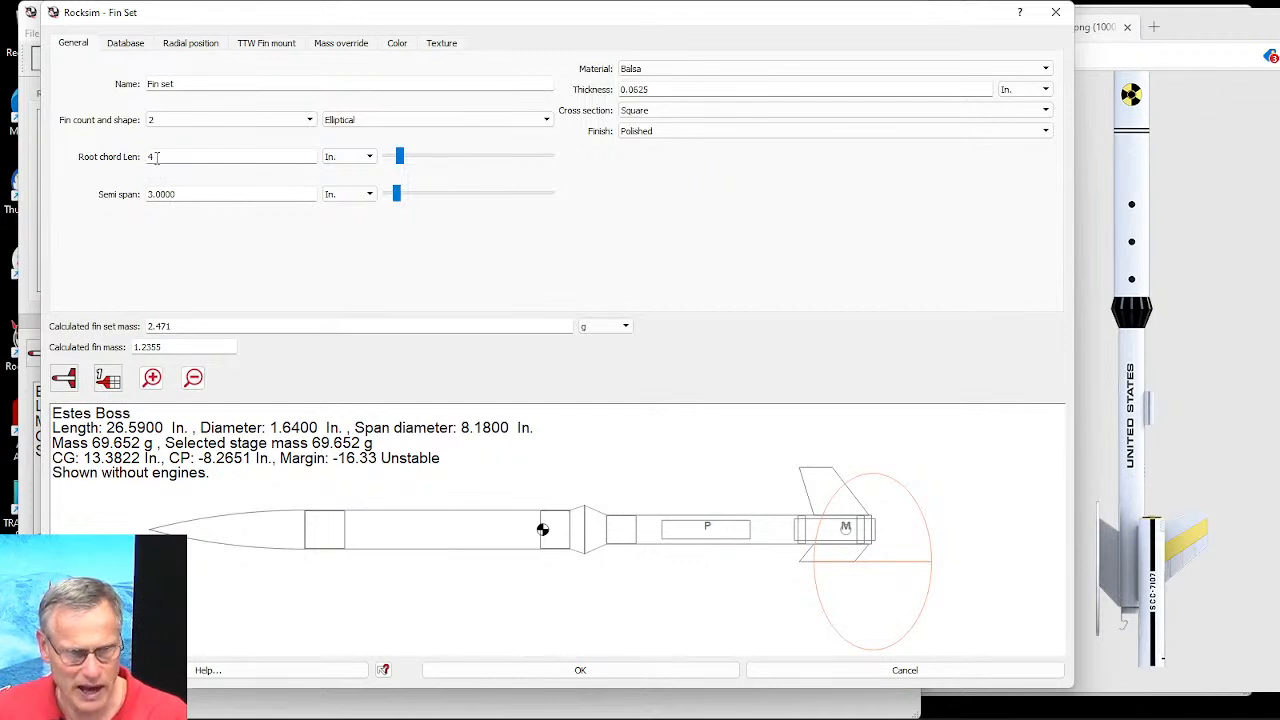
{"action": "left_click_drag", "start_coordinate": [187, 196], "coordinate": [135, 195]}
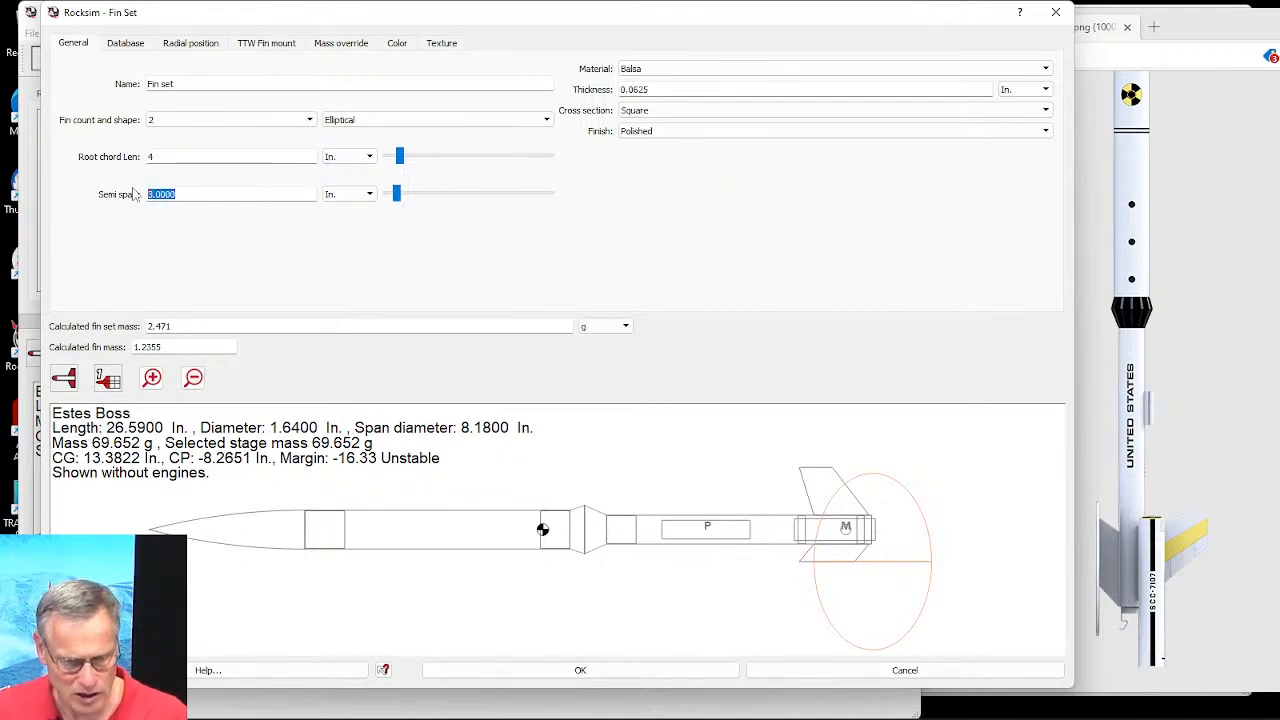
{"action": "type", "text": "2"}
{"action": "key", "text": "Tab"}
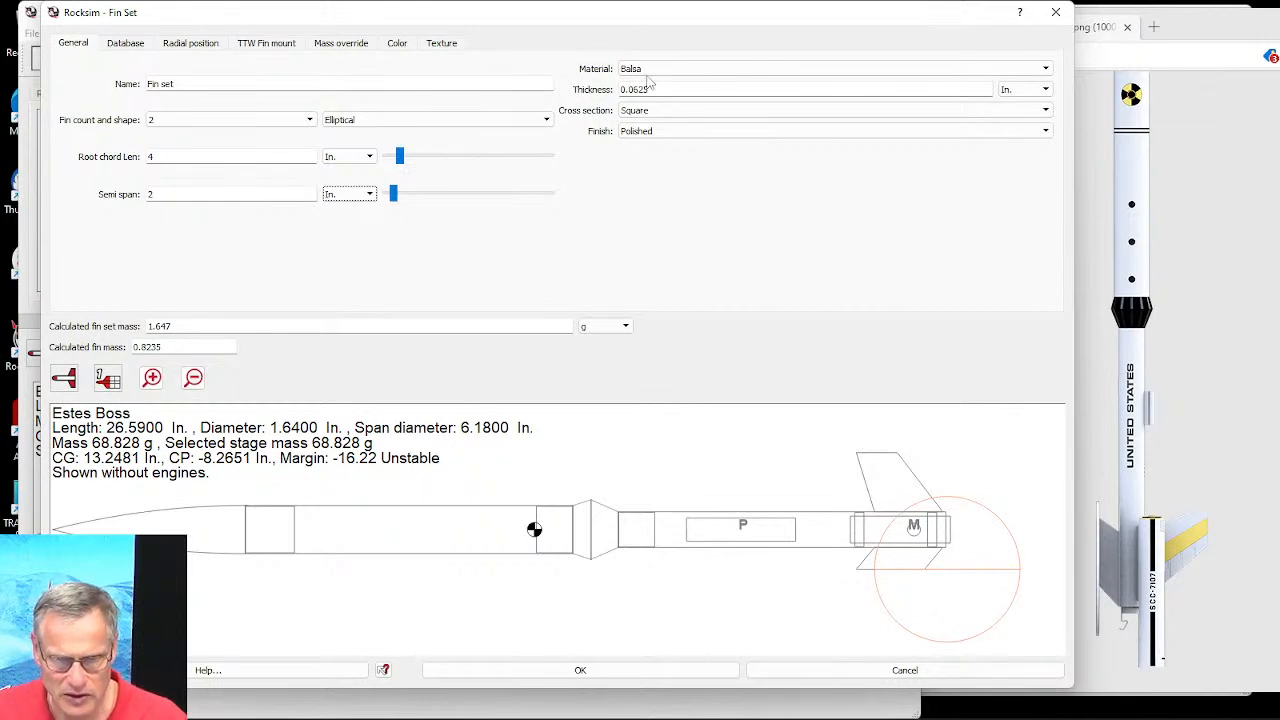
Step: Set the thickness of the round balsa fin set to 0.125 in
{"action": "left_click_drag", "start_coordinate": [649, 89], "coordinate": [643, 89]}
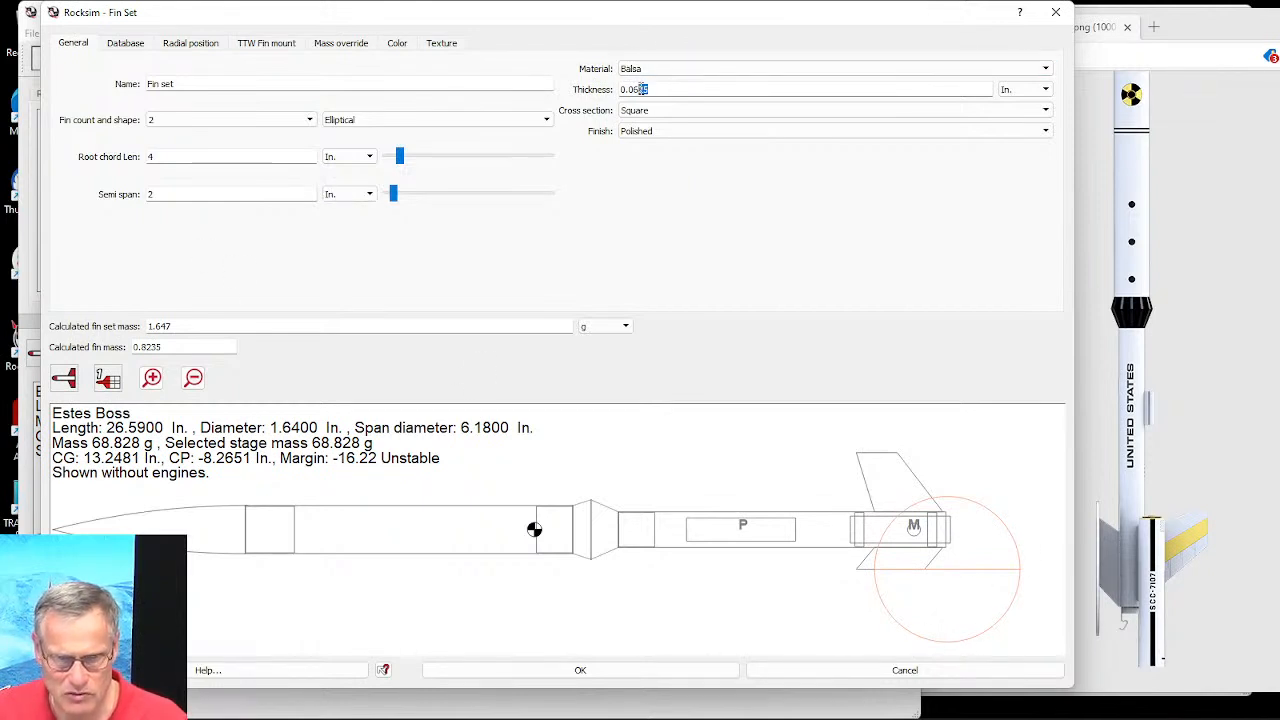
{"action": "type", "text": "18"}
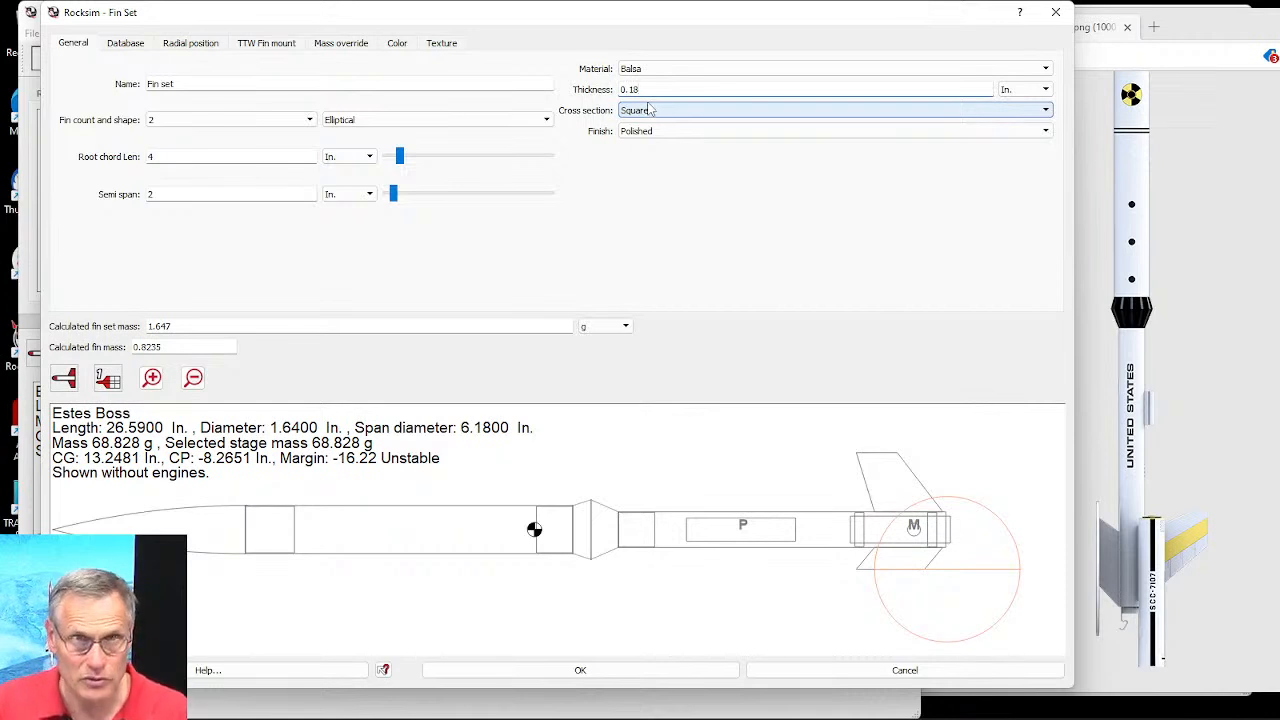
{"action": "key", "text": "BackSpace"}
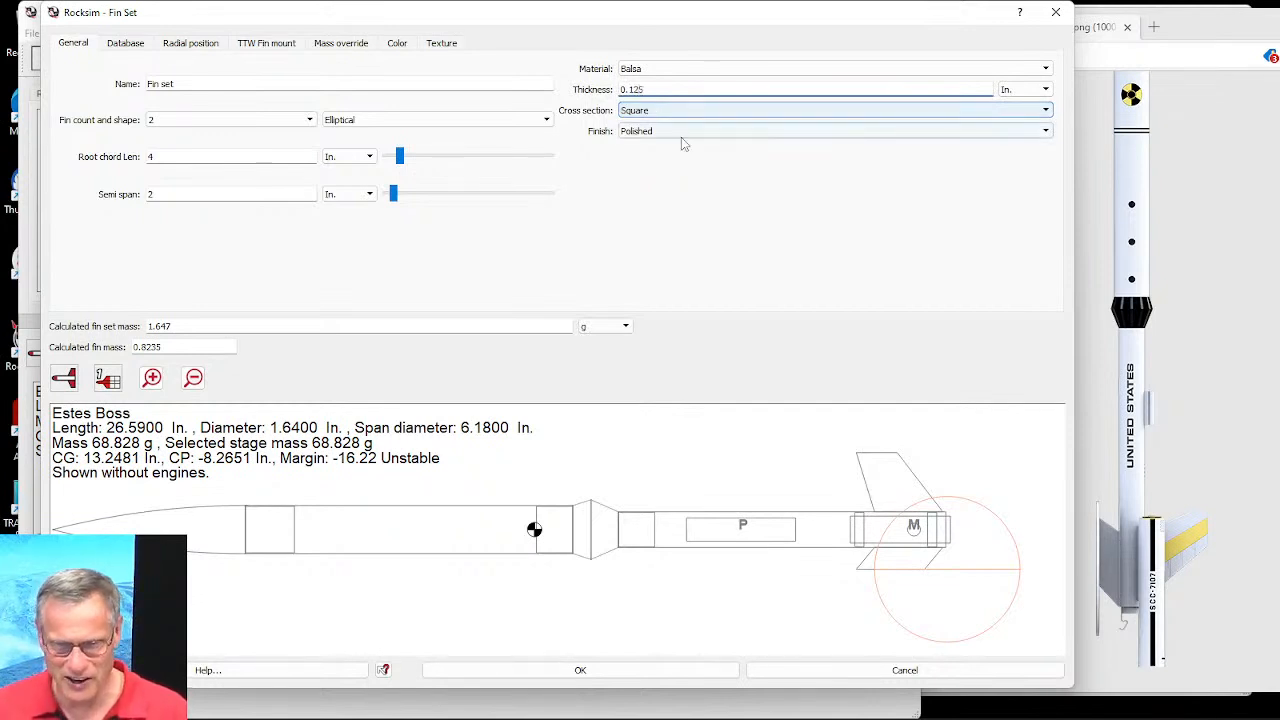
{"action": "key", "text": "Tab"}
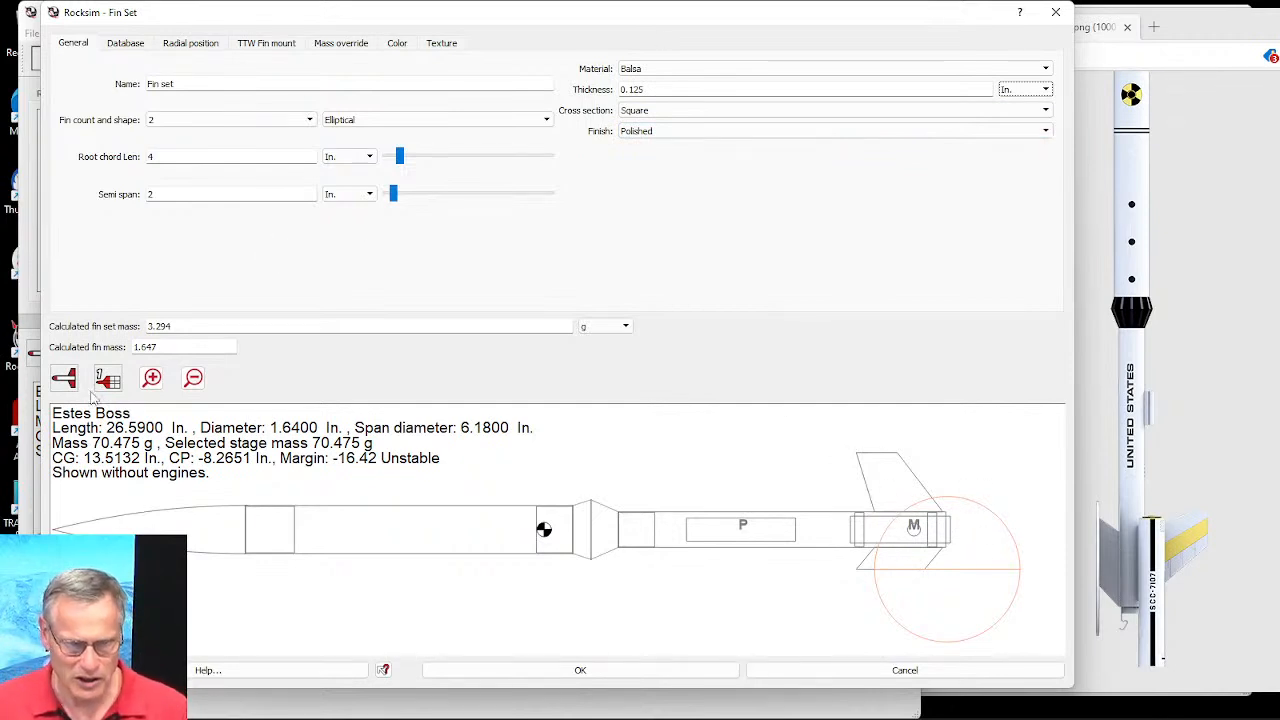
Step: Set the round fin's radial angle to -90 degrees so it lies flat beneath the body, and check it in the top and side views
{"action": "left_click", "coordinate": [64, 380]}
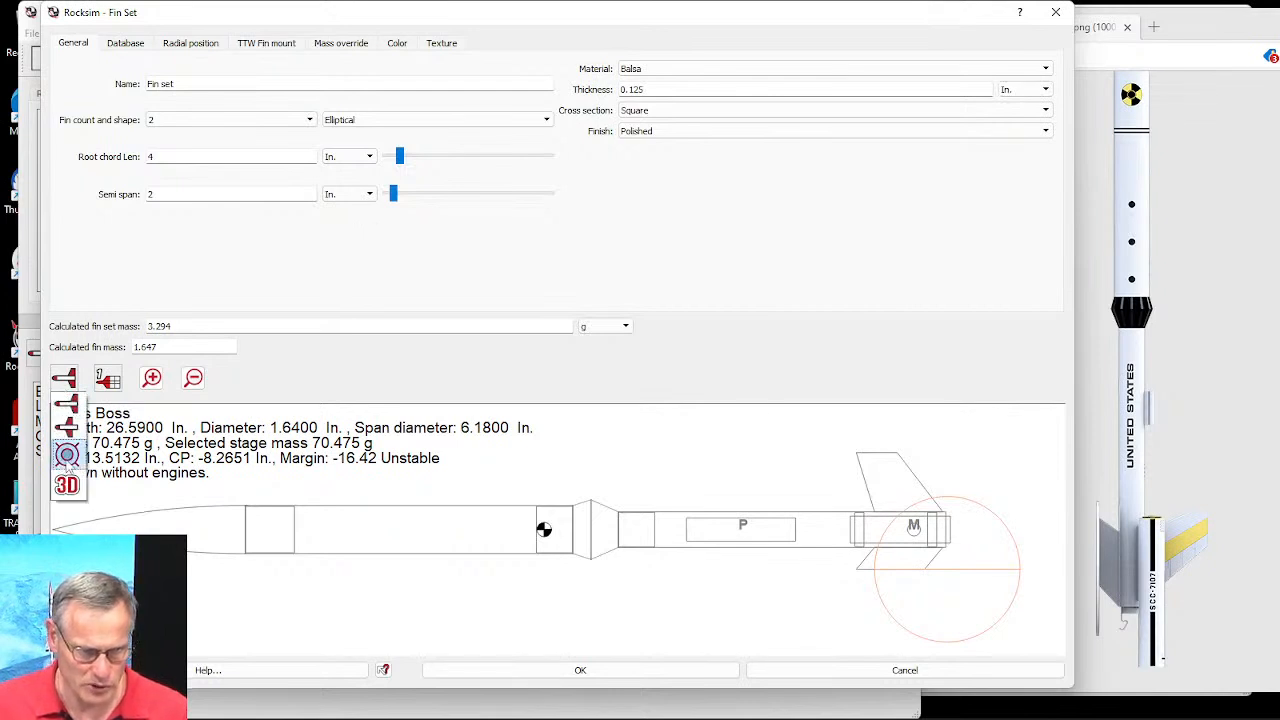
{"action": "left_click", "coordinate": [67, 456]}
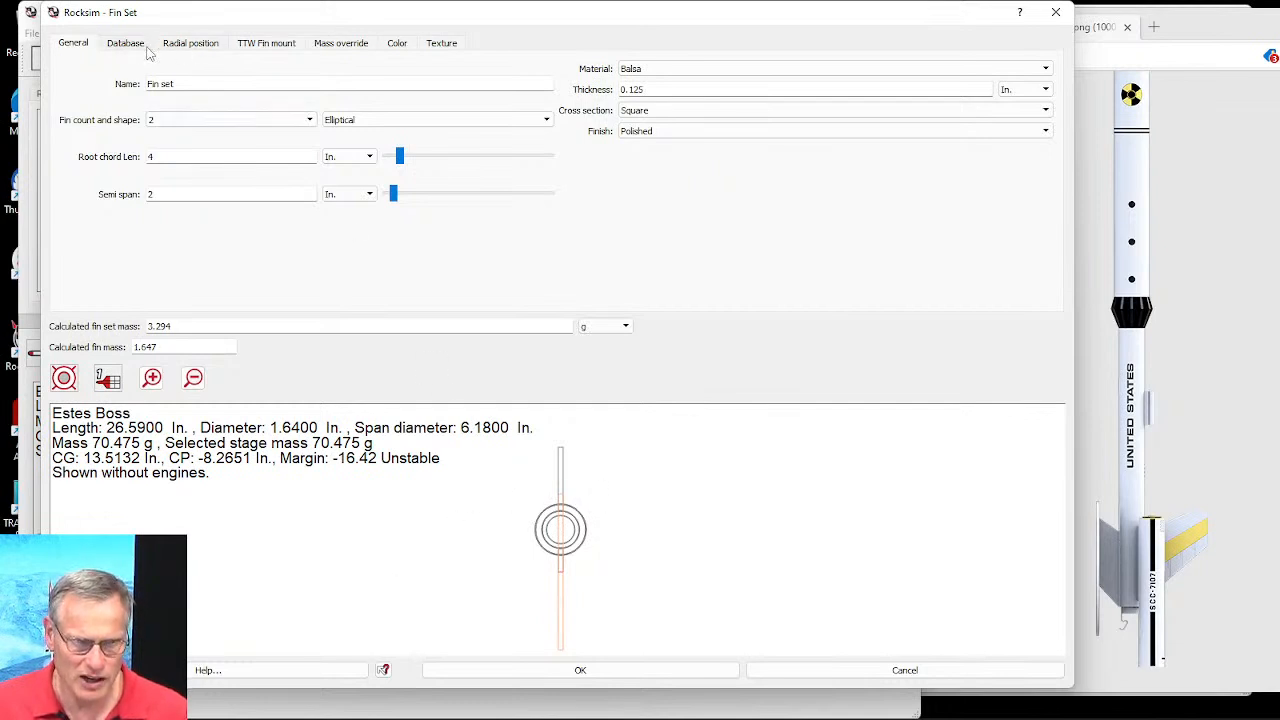
{"action": "left_click", "coordinate": [191, 45]}
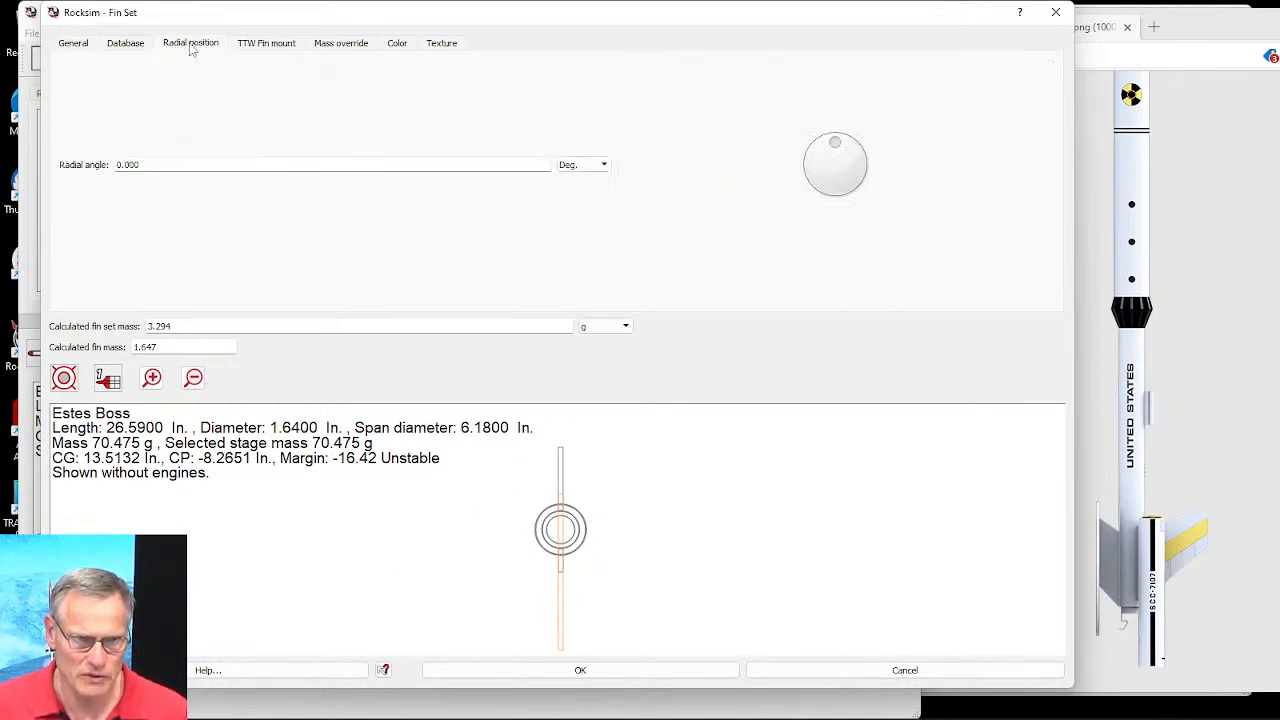
{"action": "left_click_drag", "start_coordinate": [835, 143], "coordinate": [811, 168]}
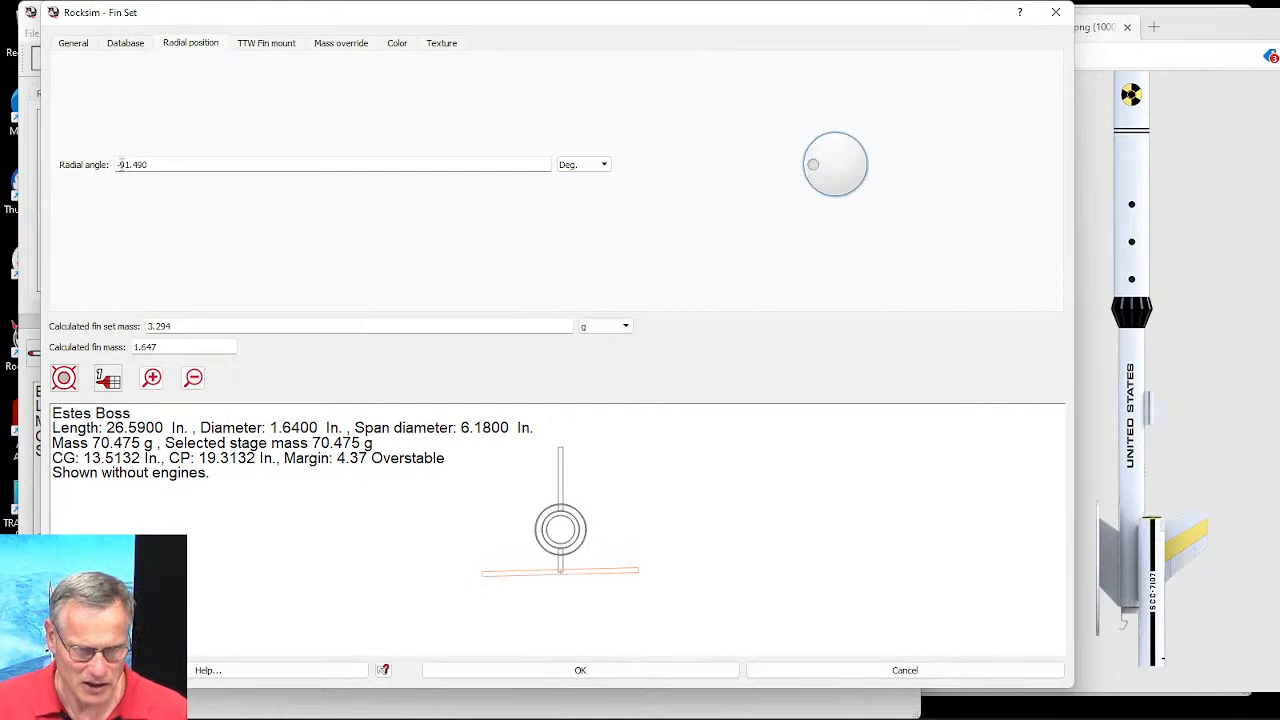
{"action": "left_click_drag", "start_coordinate": [123, 168], "coordinate": [200, 166]}
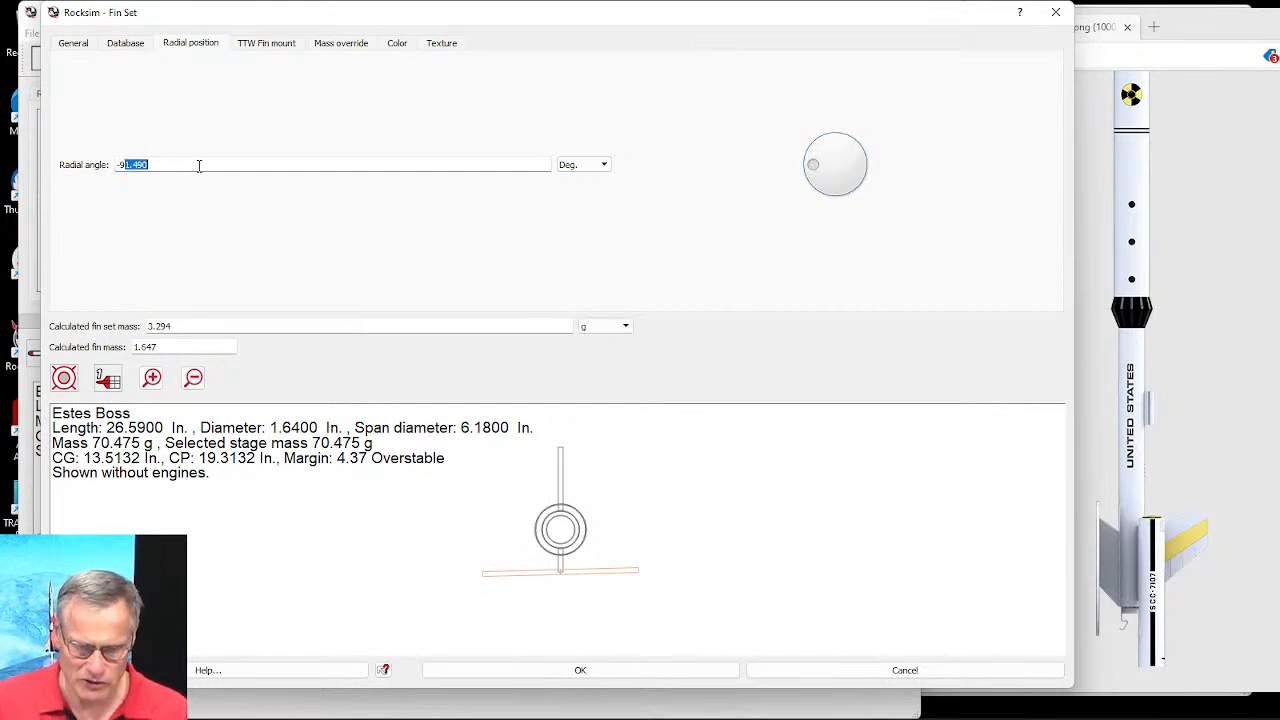
{"action": "type", "text": "90"}
{"action": "key", "text": "Tab"}
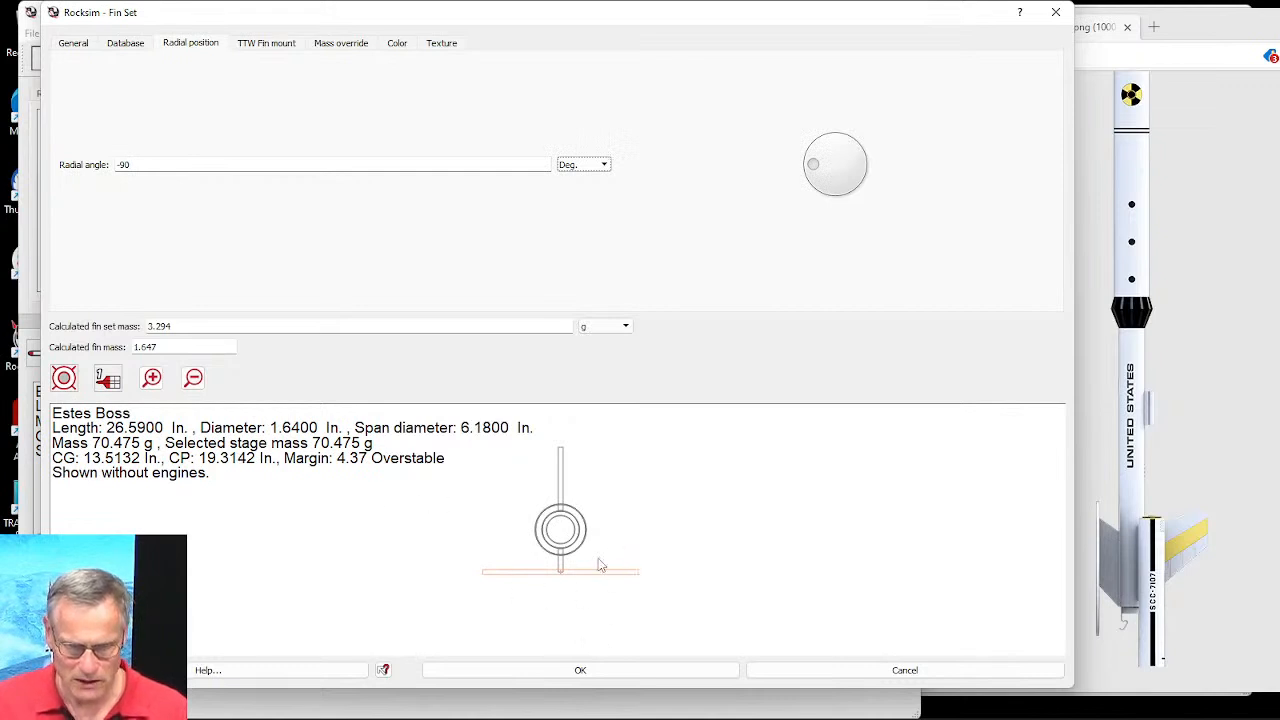
{"action": "left_click", "coordinate": [63, 377]}
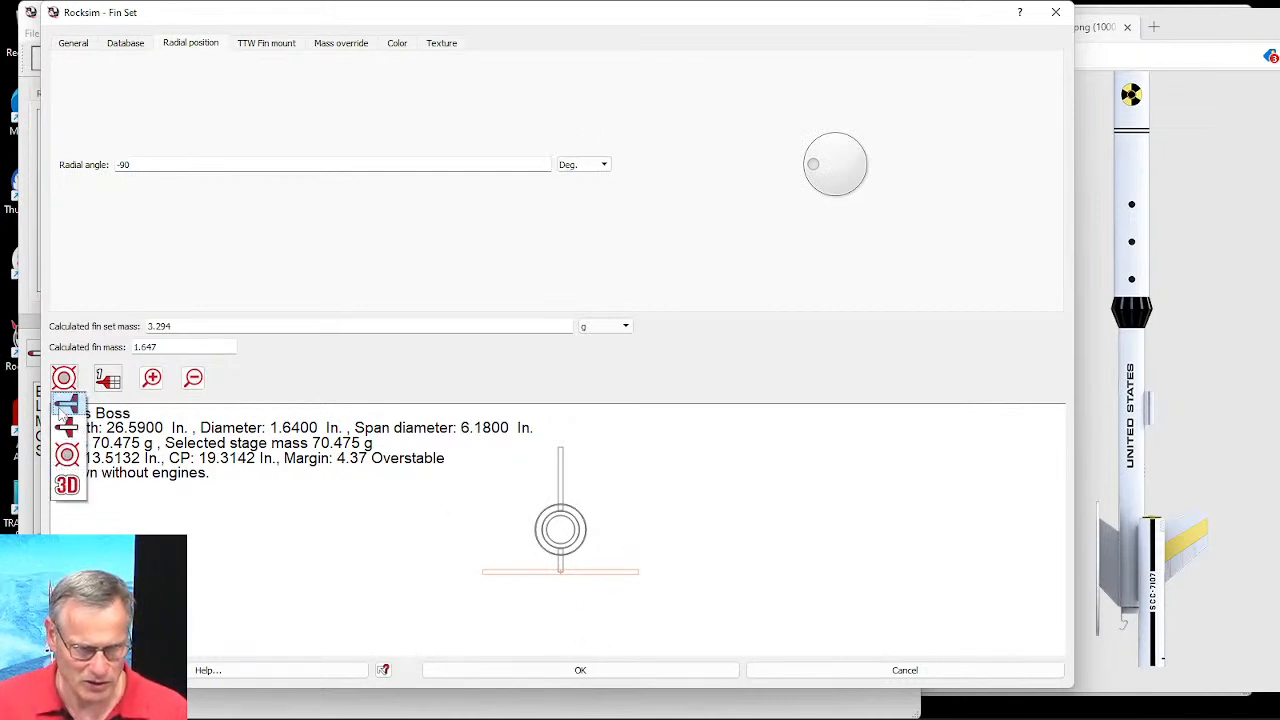
{"action": "left_click", "coordinate": [71, 428]}
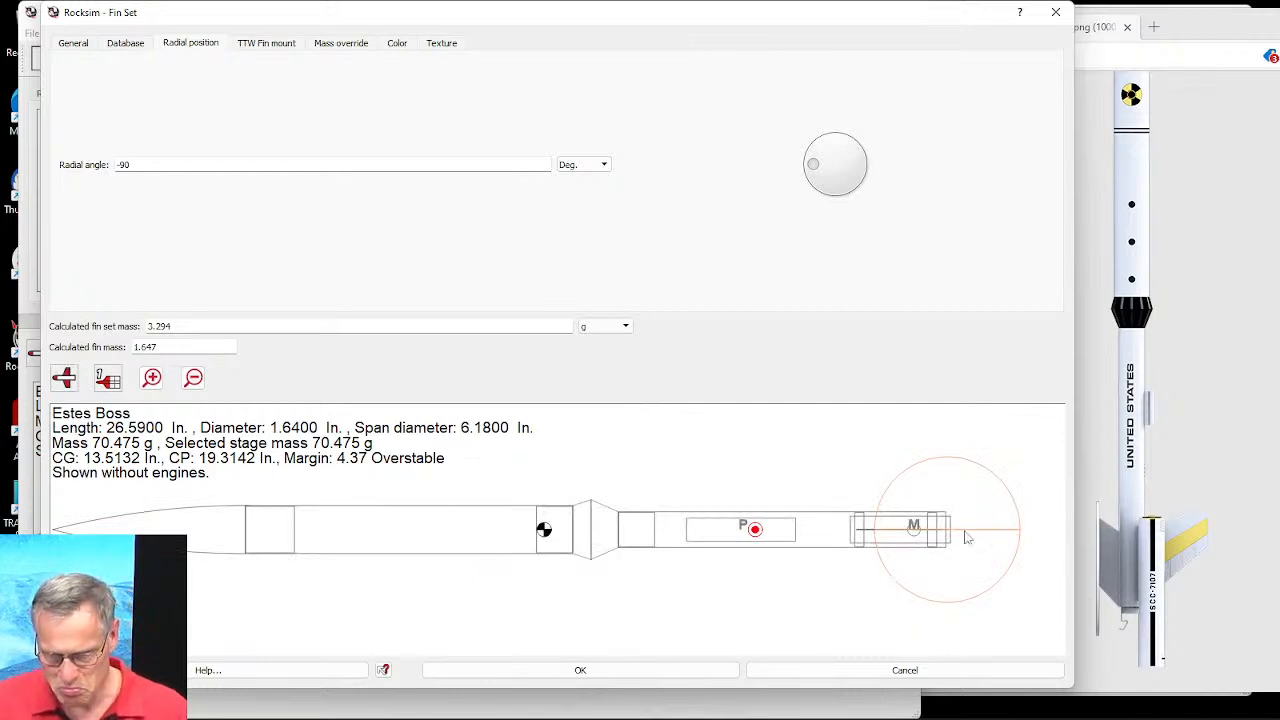
{"action": "left_click", "coordinate": [70, 379]}
{"action": "left_click", "coordinate": [74, 402]}
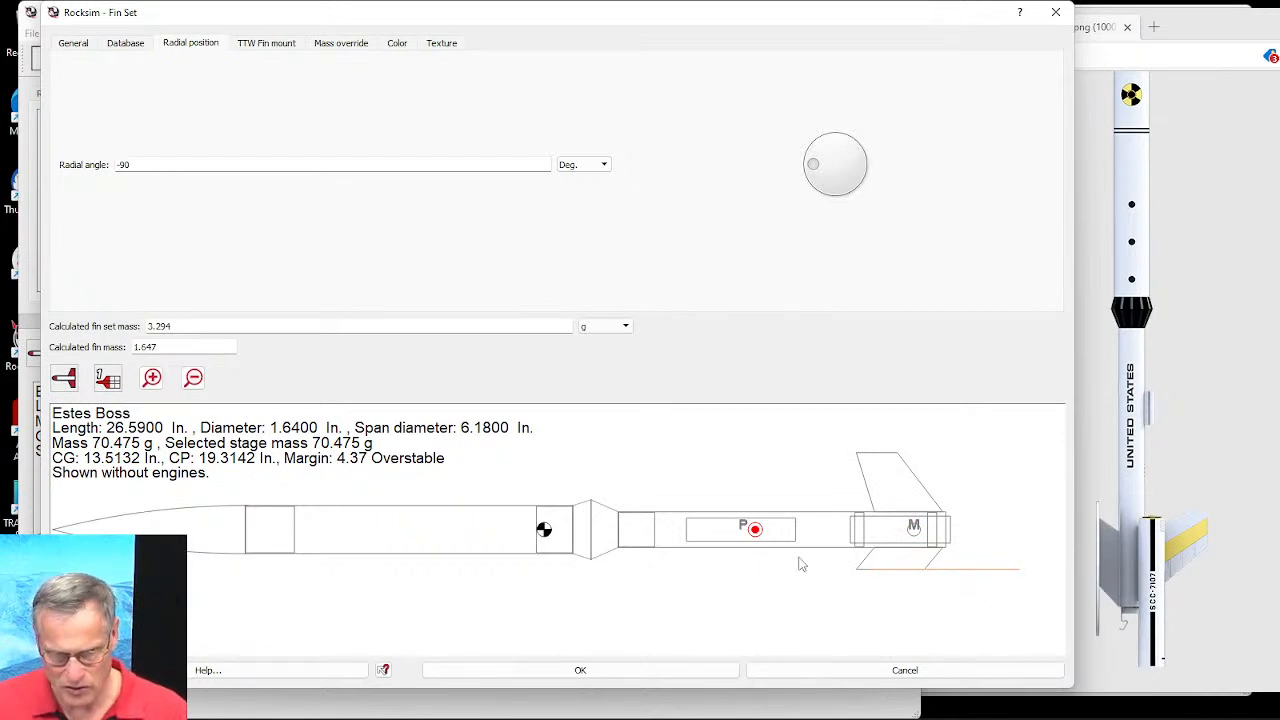
Step: Set the round fin's simple 3D color to dark gray, #676767
{"action": "left_click", "coordinate": [76, 48]}
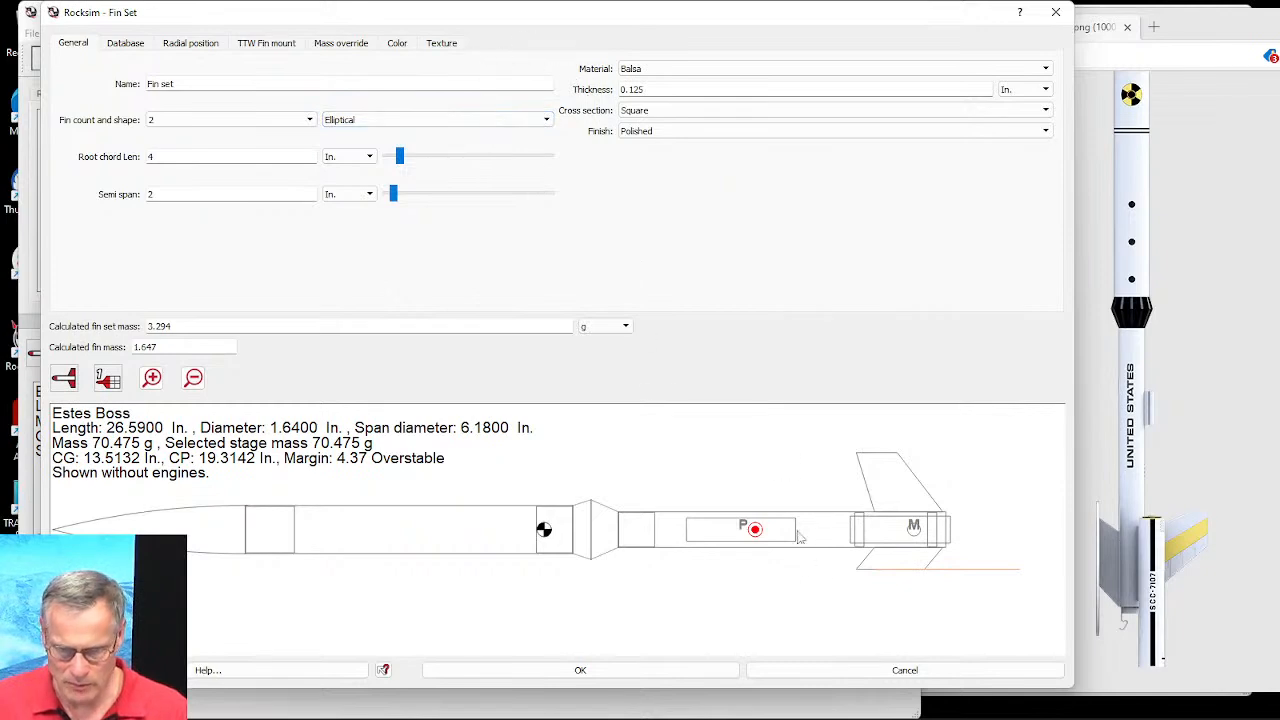
{"action": "left_click", "coordinate": [397, 43]}
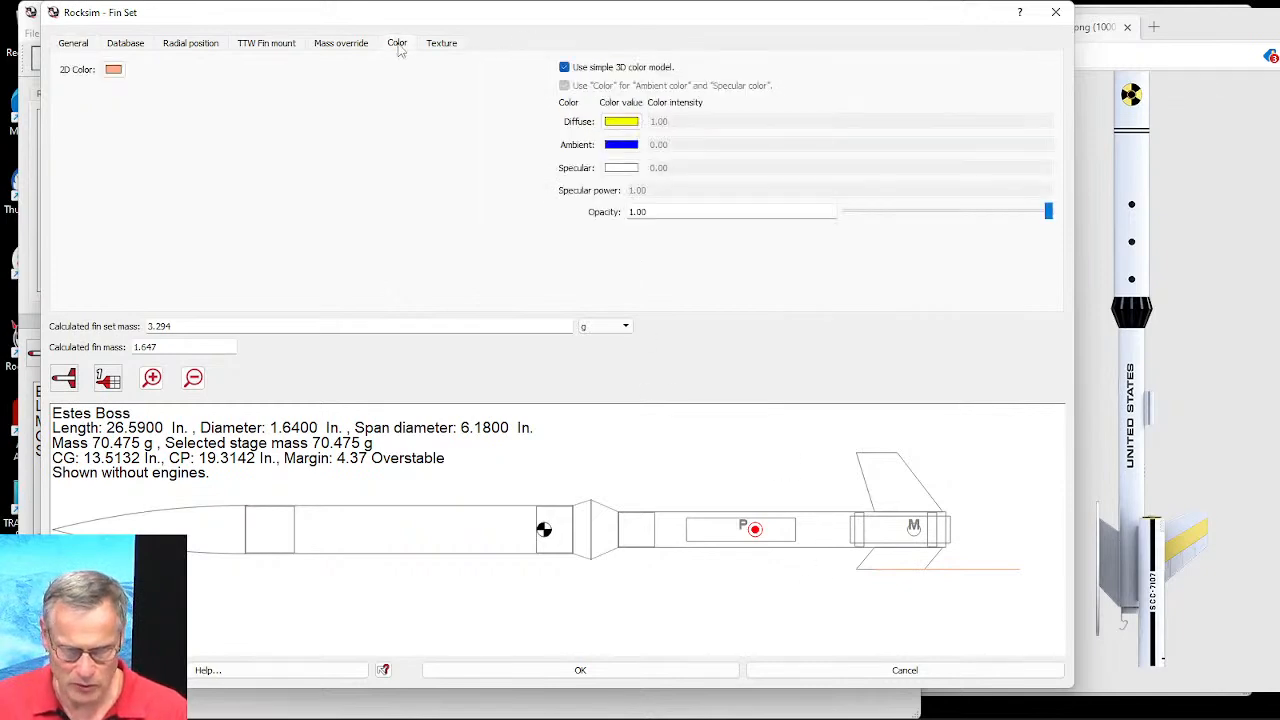
{"action": "left_click", "coordinate": [624, 123]}
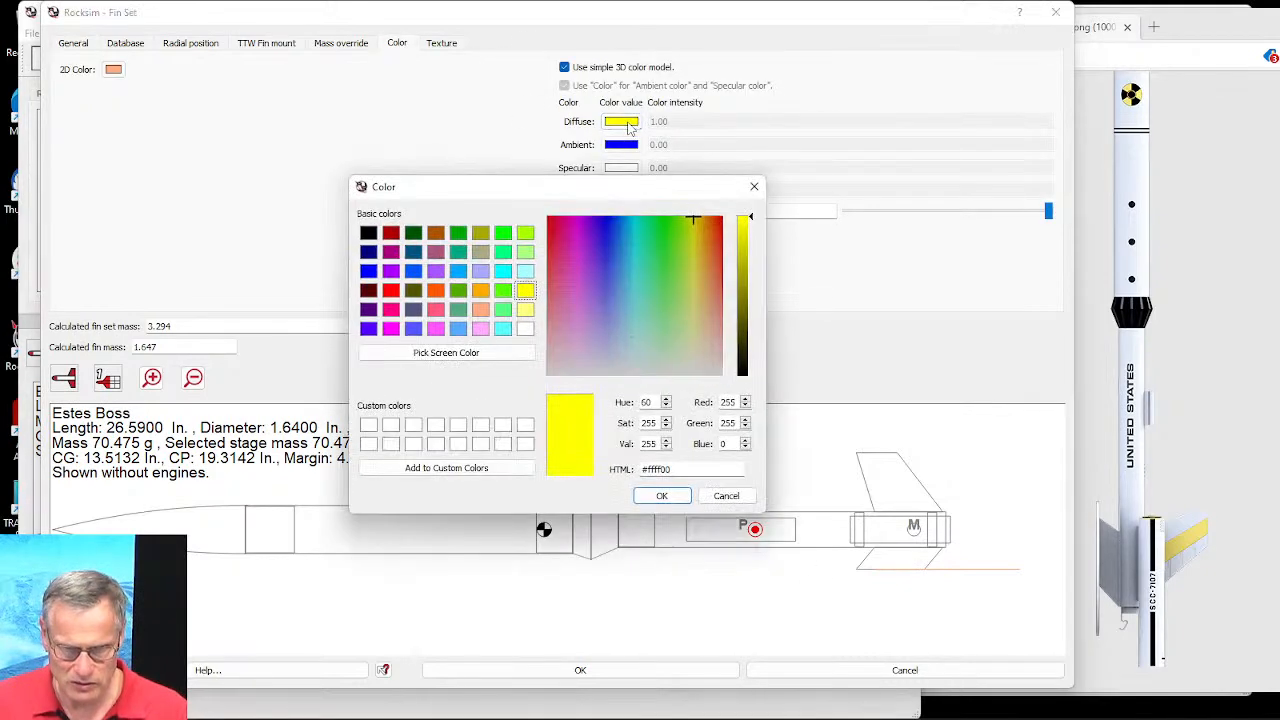
{"action": "left_click", "coordinate": [368, 232]}
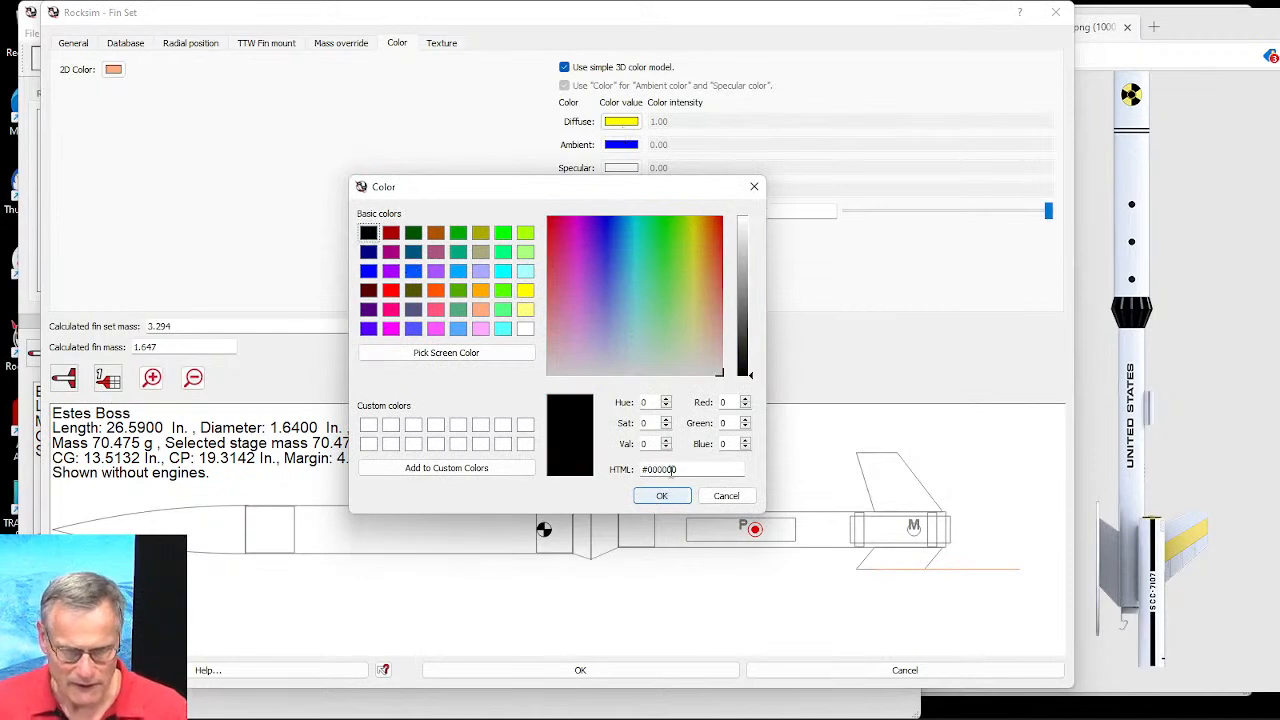
{"action": "left_click_drag", "start_coordinate": [750, 334], "coordinate": [750, 318]}
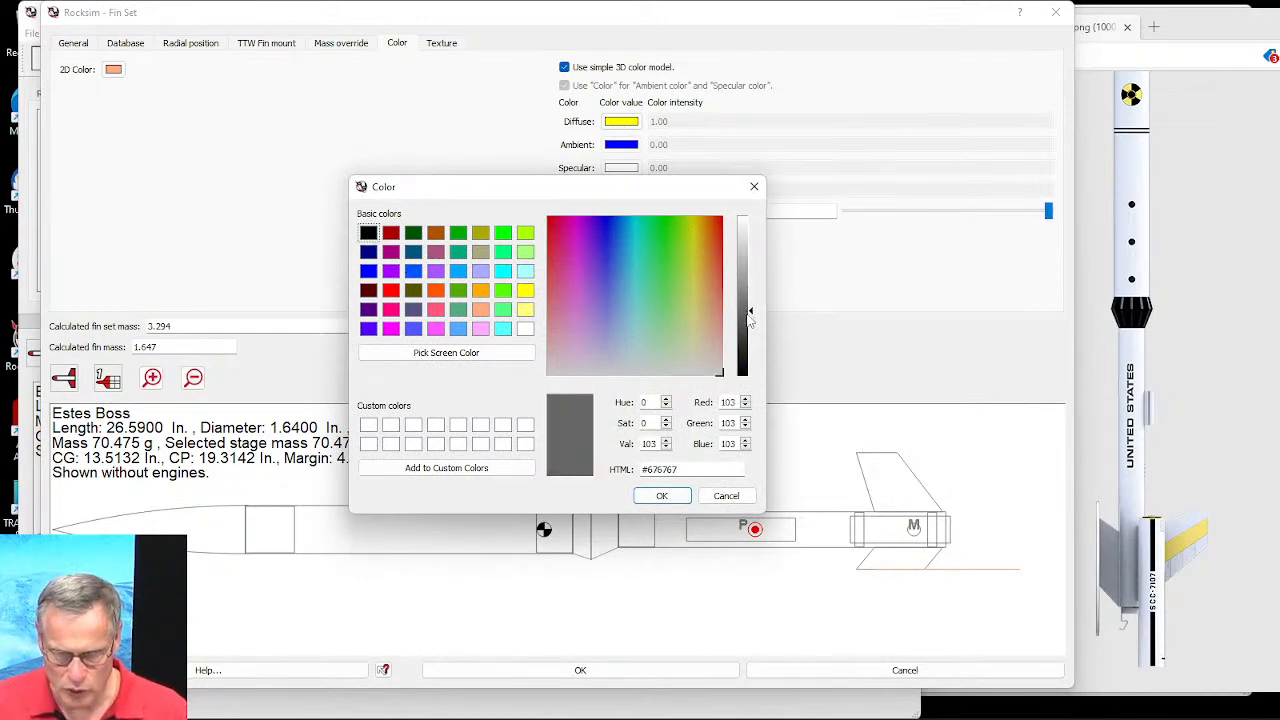
{"action": "left_click", "coordinate": [662, 496]}
Step: Change the round fin's 2D color to purple and accept the fin set
{"action": "left_click", "coordinate": [113, 69]}
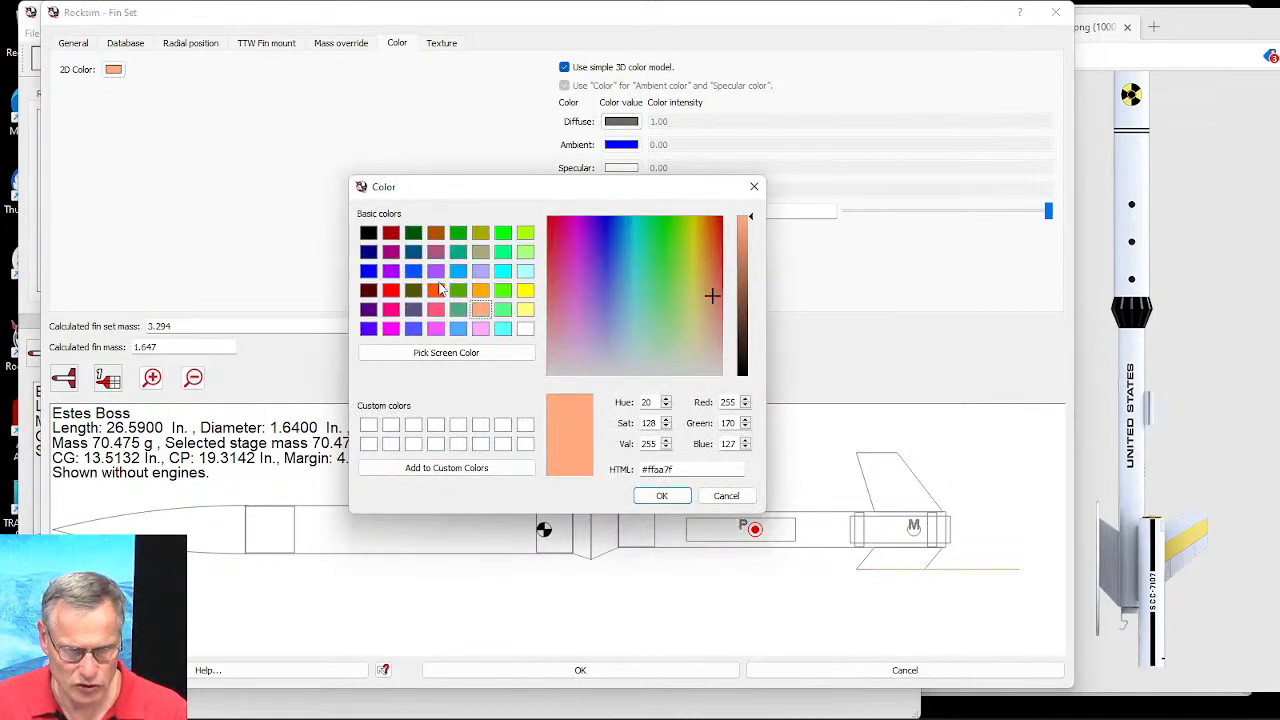
{"action": "left_click", "coordinate": [436, 271]}
{"action": "left_click", "coordinate": [661, 495]}
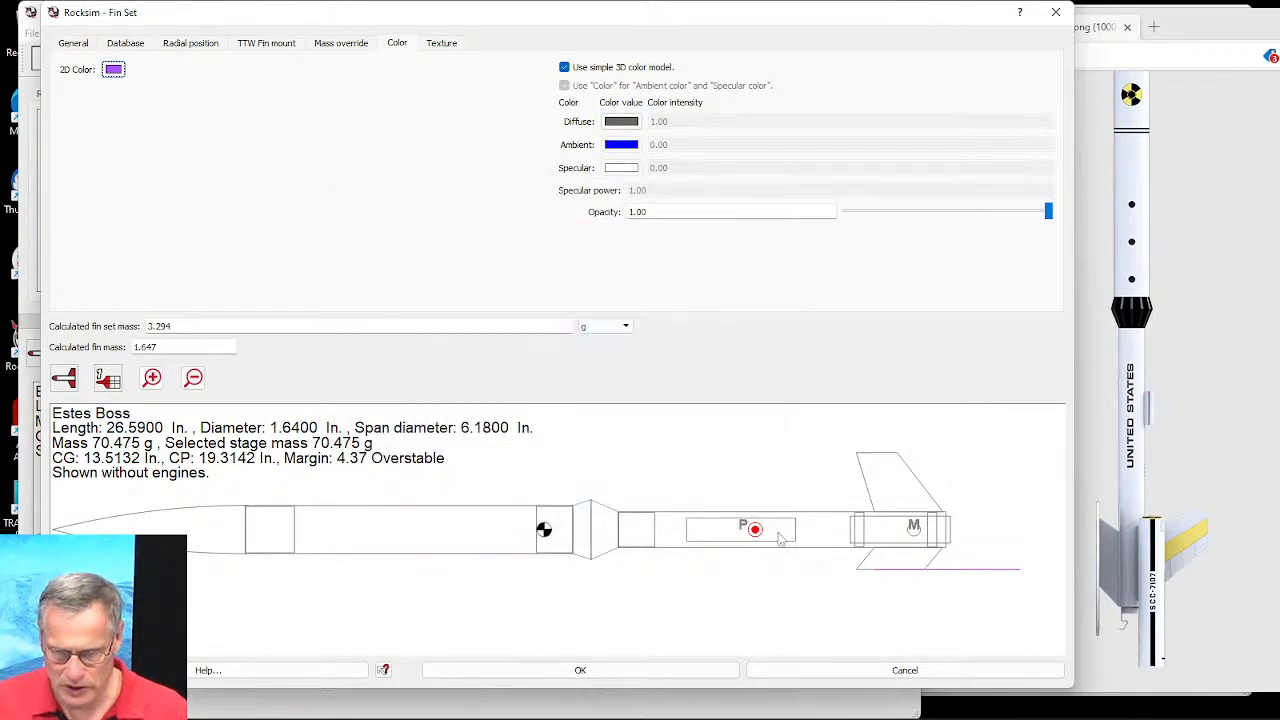
{"action": "left_click", "coordinate": [580, 670]}
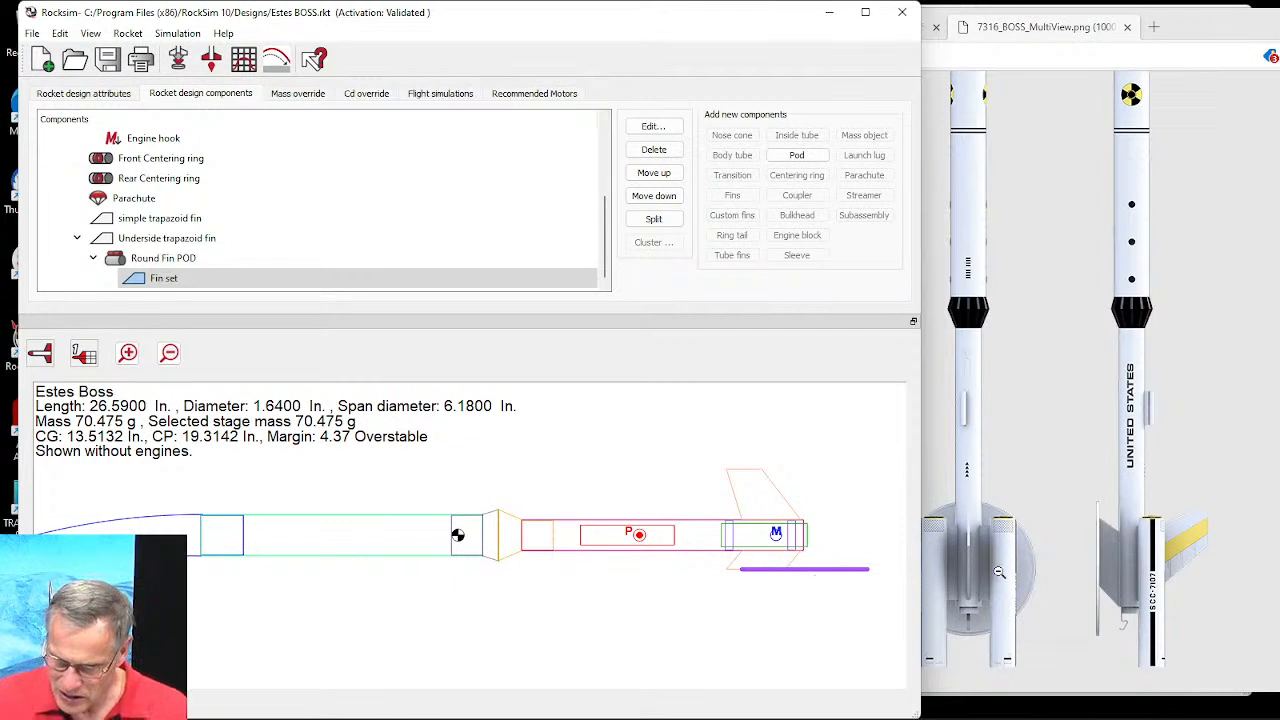
Step: Rename the fin set under the Round Fin POD as "Round Fin"
{"action": "left_click", "coordinate": [182, 280]}
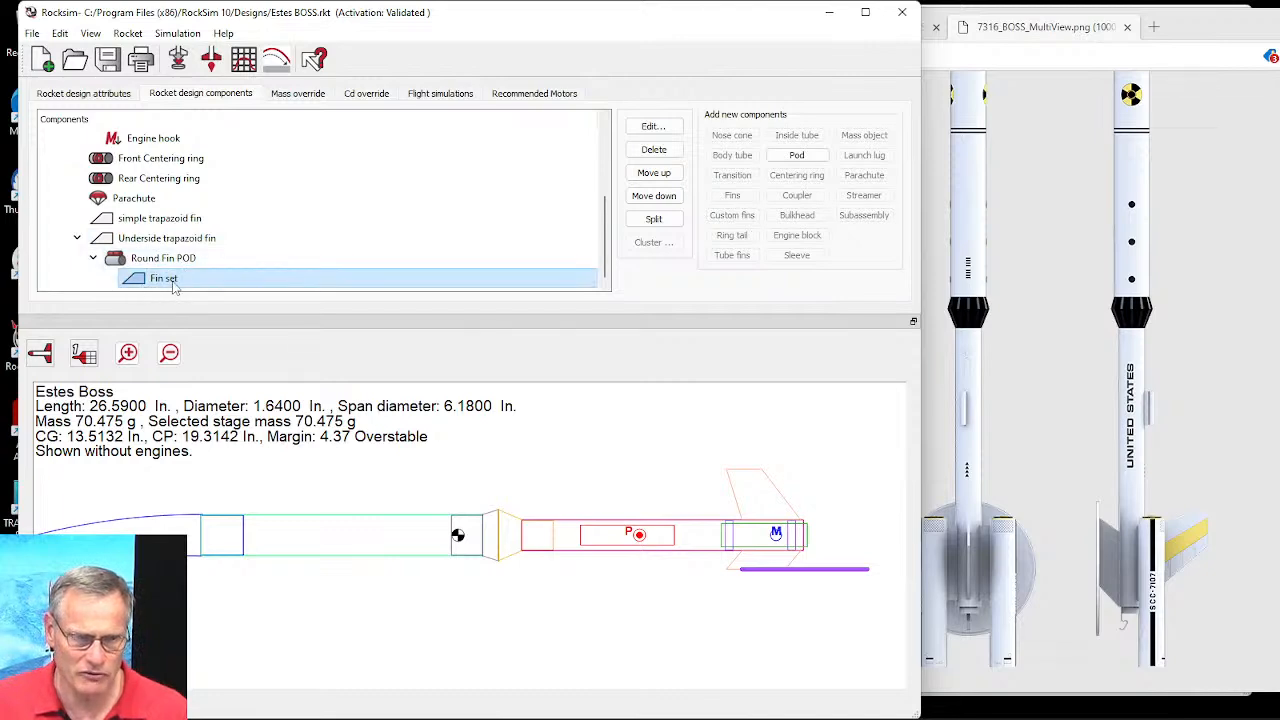
{"action": "left_click", "coordinate": [162, 259]}
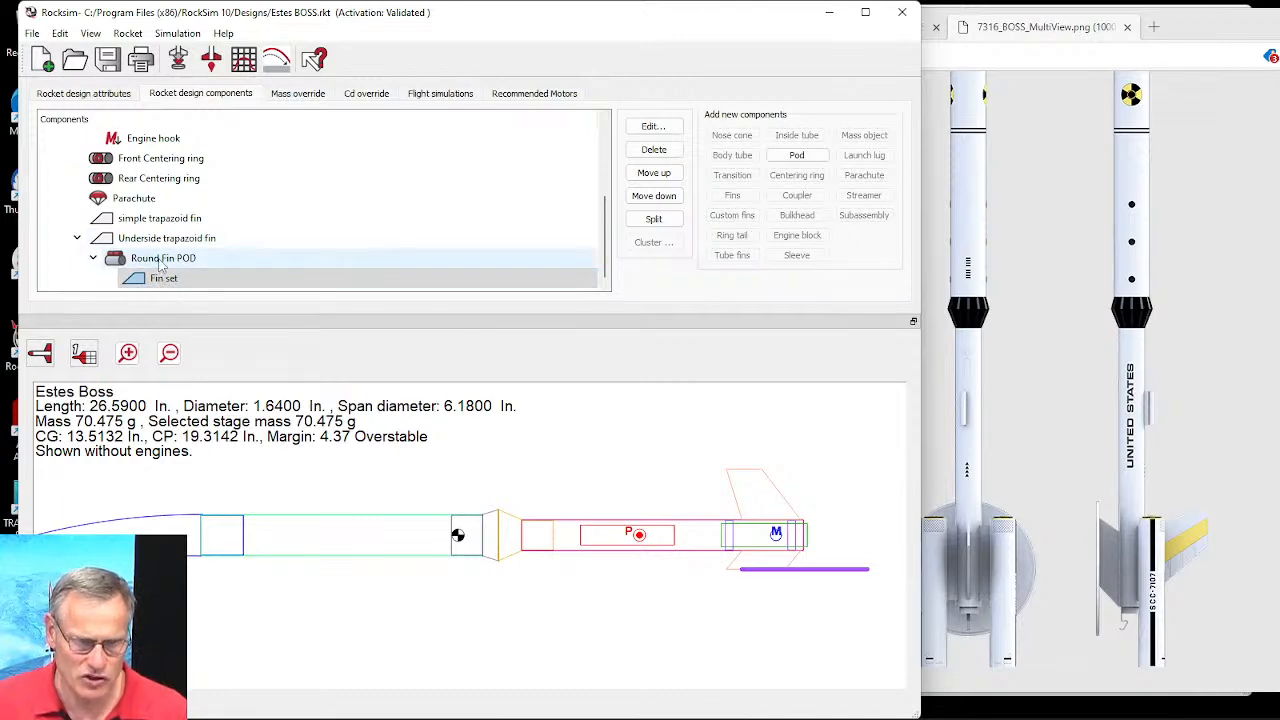
{"action": "double_click", "coordinate": [163, 278]}
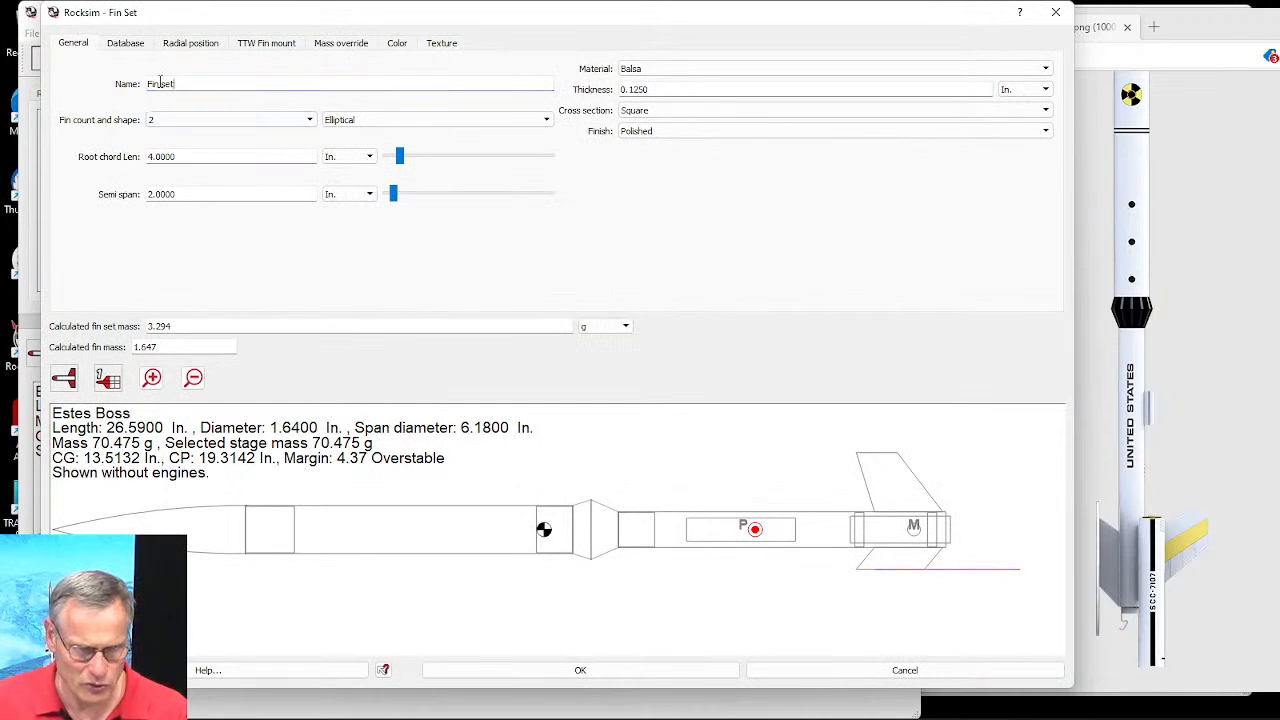
{"action": "left_click_drag", "start_coordinate": [164, 84], "coordinate": [120, 86]}
{"action": "type", "text": "Round Fin"}
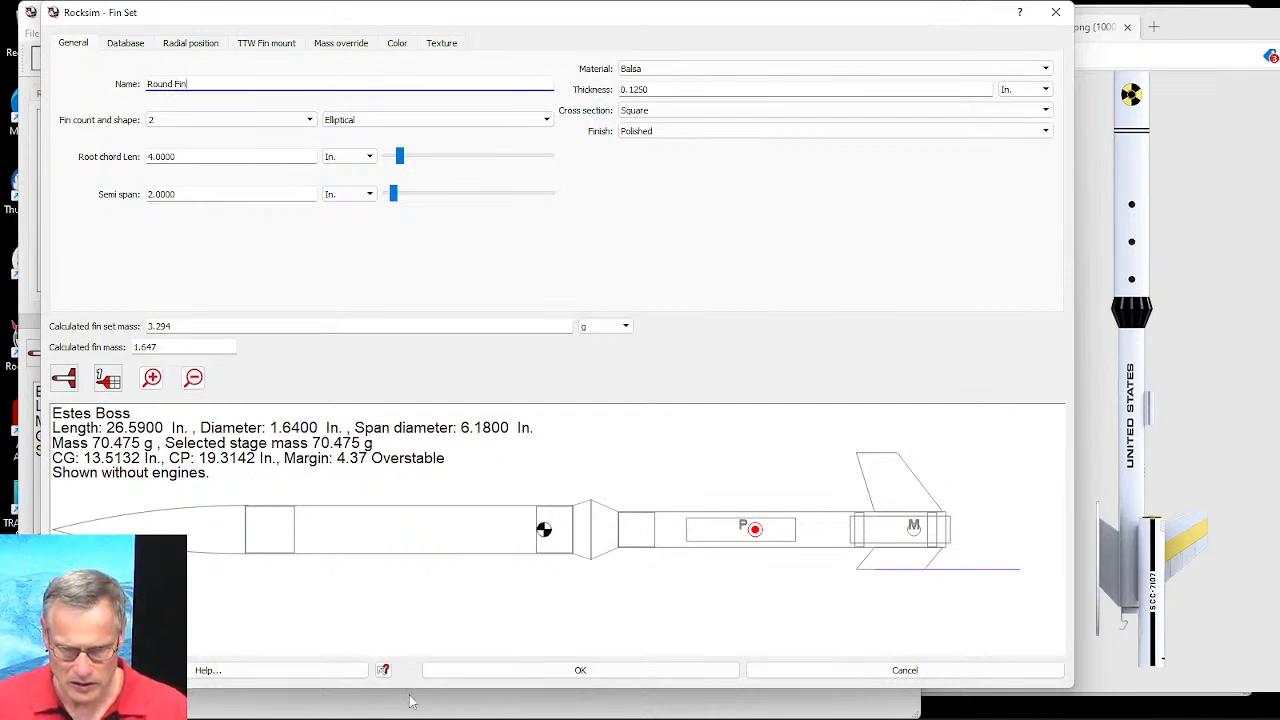
{"action": "left_click", "coordinate": [506, 672]}
Step: Move the Round Fin POD forward to a location of -1.5 in from the front of the owning part
{"action": "left_click", "coordinate": [152, 258]}
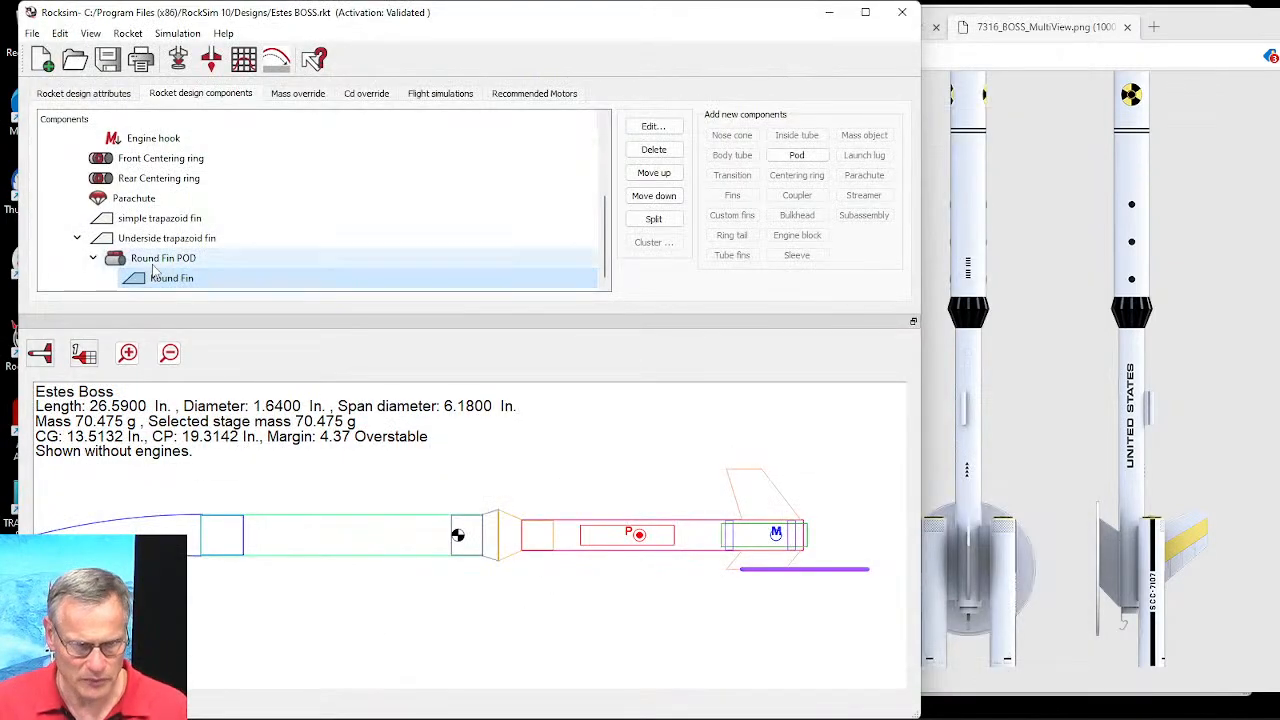
{"action": "double_click", "coordinate": [152, 258]}
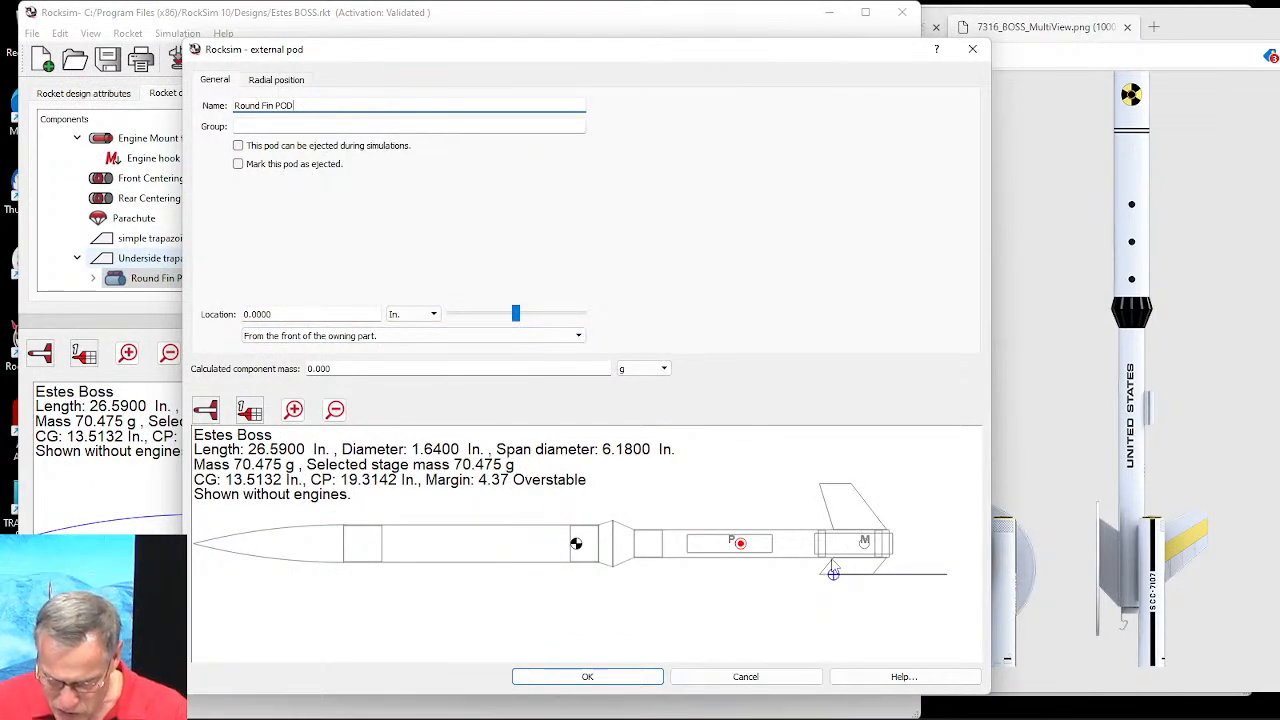
{"action": "scroll", "coordinate": [835, 566], "scroll_direction": "up", "scroll_amount": 5}
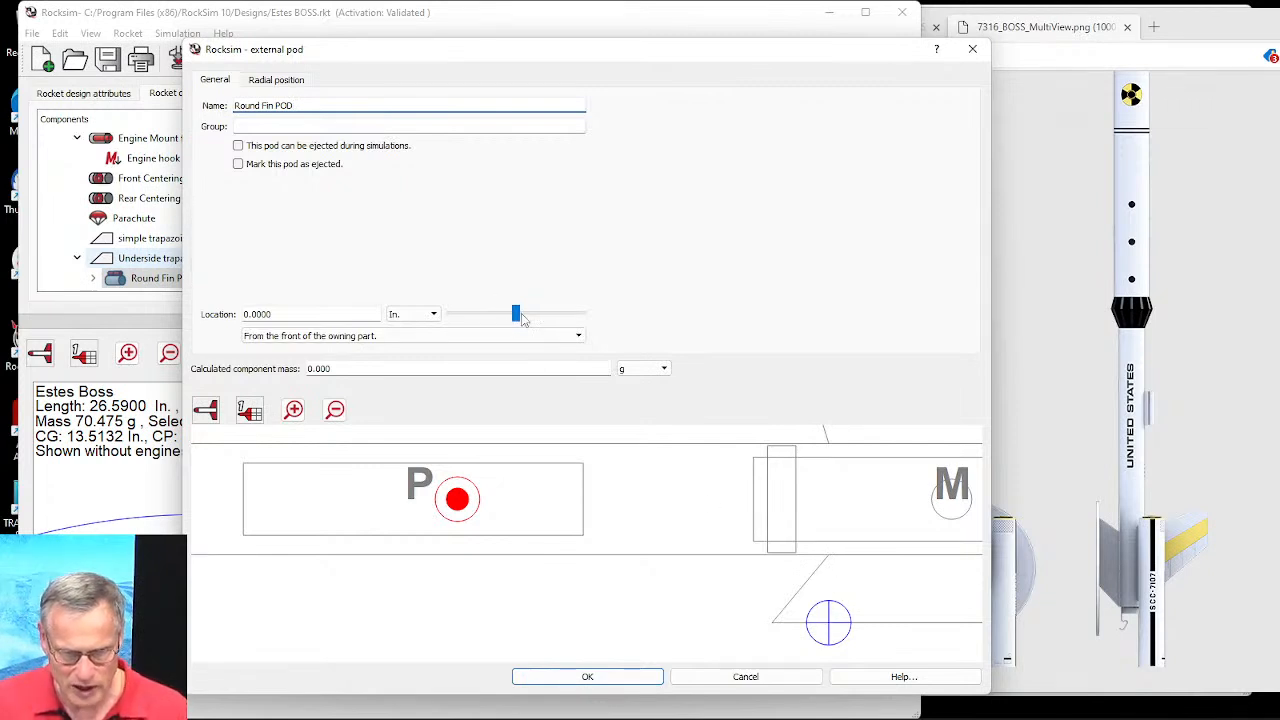
{"action": "left_click_drag", "start_coordinate": [517, 316], "coordinate": [463, 315]}
{"action": "scroll", "coordinate": [716, 542], "scroll_direction": "down", "scroll_amount": 3}
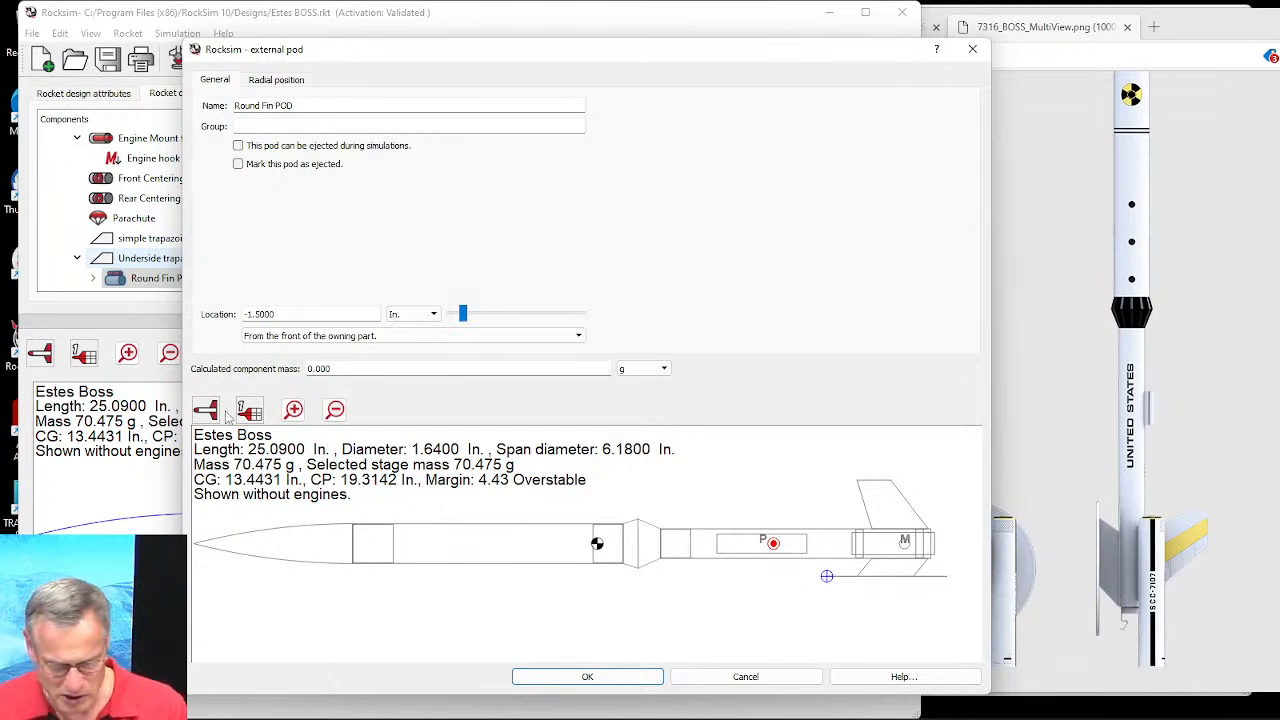
Step: Inspect the moved round fin in 3D from several angles against the reference image, and accept the pod's location
{"action": "left_click", "coordinate": [205, 413]}
{"action": "left_click", "coordinate": [210, 520]}
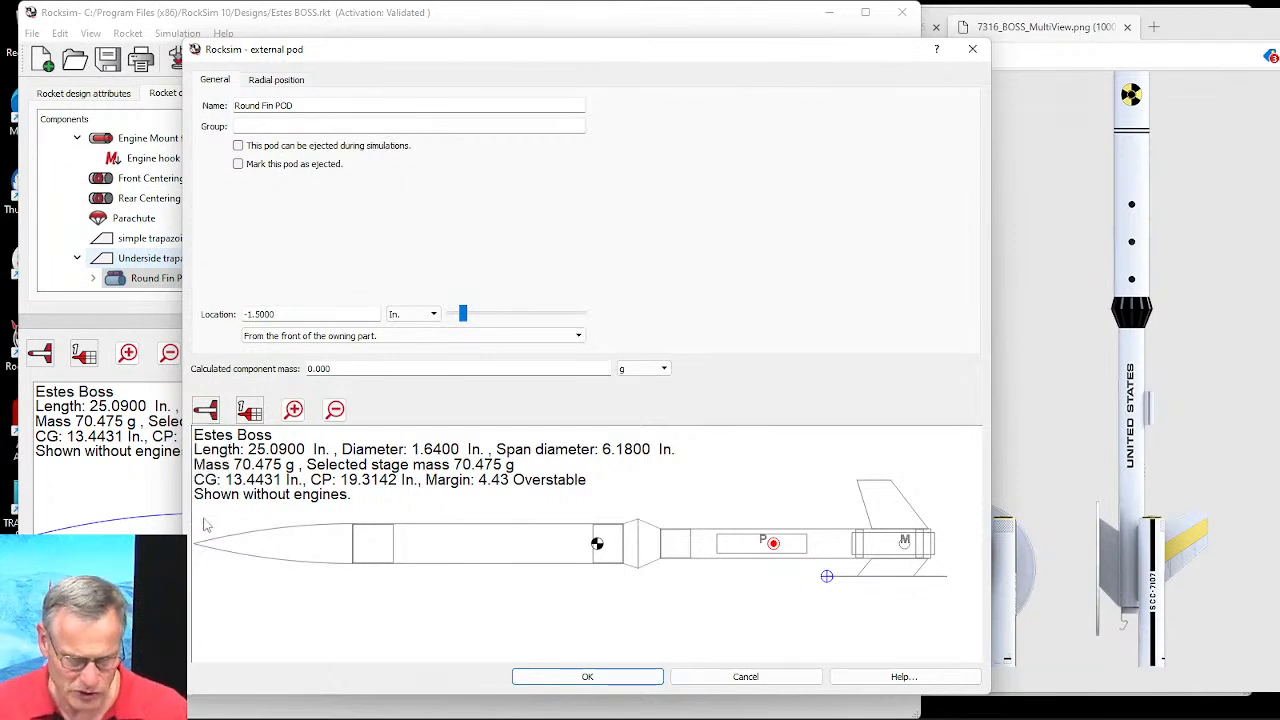
{"action": "left_click_drag", "start_coordinate": [643, 514], "coordinate": [433, 531]}
{"action": "left_click_drag", "start_coordinate": [462, 521], "coordinate": [737, 609]}
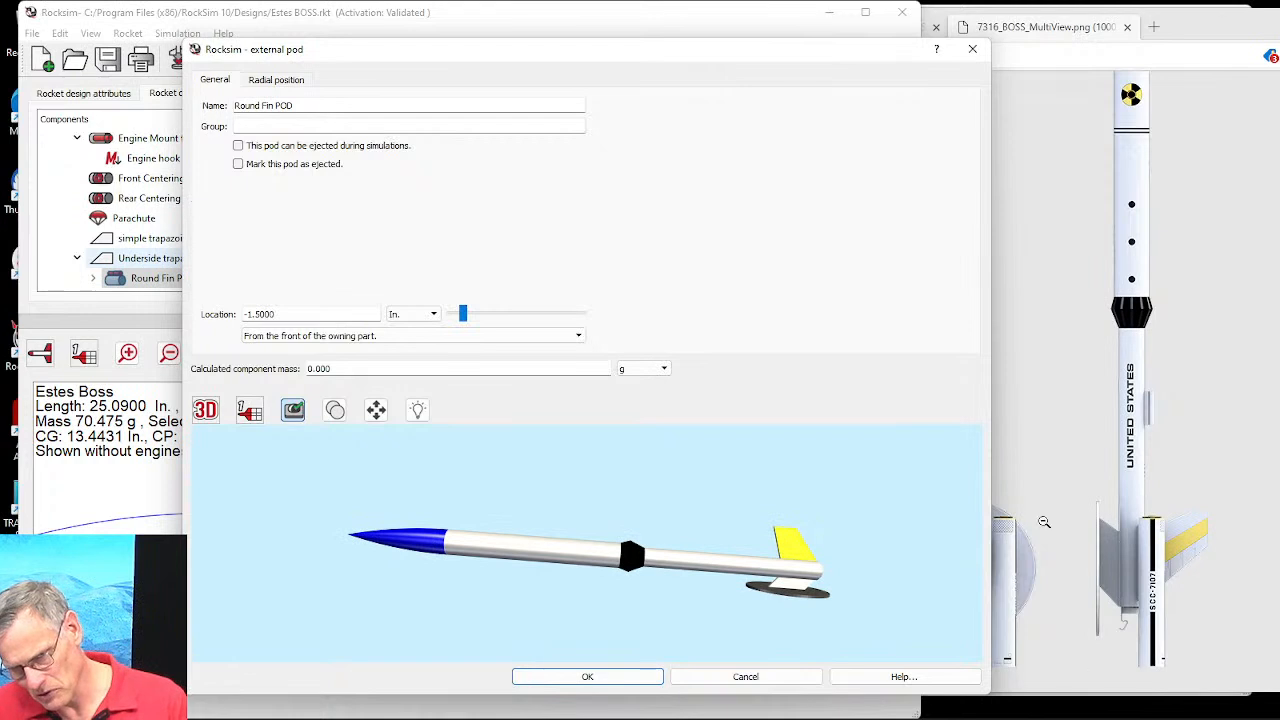
{"action": "mouse_move", "coordinate": [745, 570]}
{"action": "left_mouse_down"}
{"action": "mouse_move", "coordinate": [730, 521]}
{"action": "mouse_move", "coordinate": [750, 540]}
{"action": "mouse_move", "coordinate": [743, 606]}
{"action": "mouse_move", "coordinate": [737, 591]}
{"action": "mouse_move", "coordinate": [757, 575]}
{"action": "mouse_move", "coordinate": [728, 551]}
{"action": "left_mouse_up"}
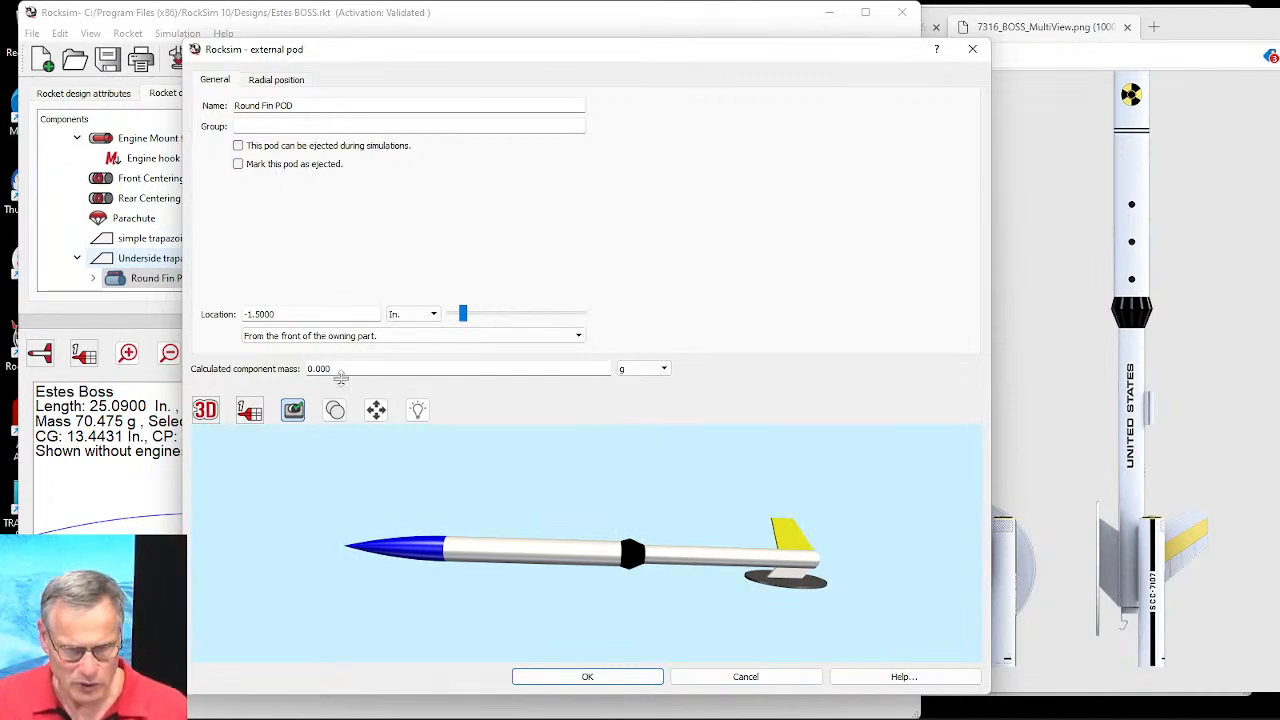
{"action": "left_click", "coordinate": [587, 676]}
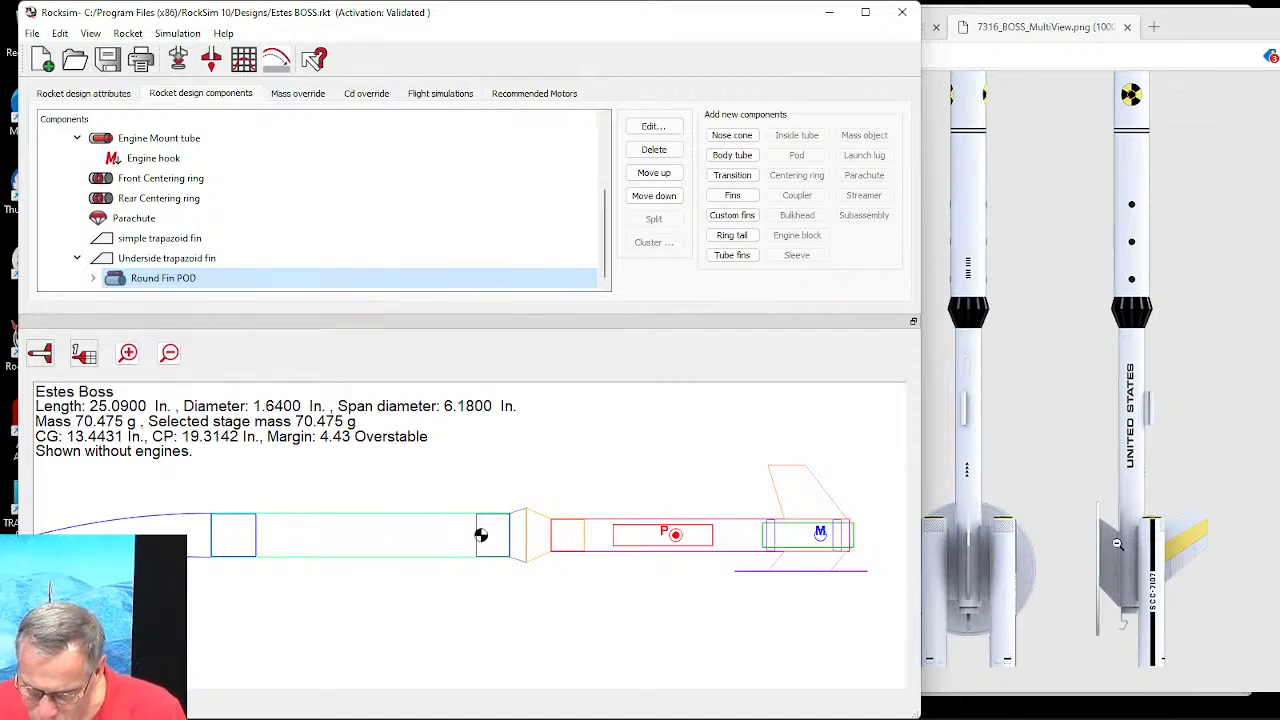
Step: Examine the round fin and side tubes in the Estes product photos in the browser, and return to RockSim to view the rocket end-on
{"action": "left_click", "coordinate": [1020, 476]}
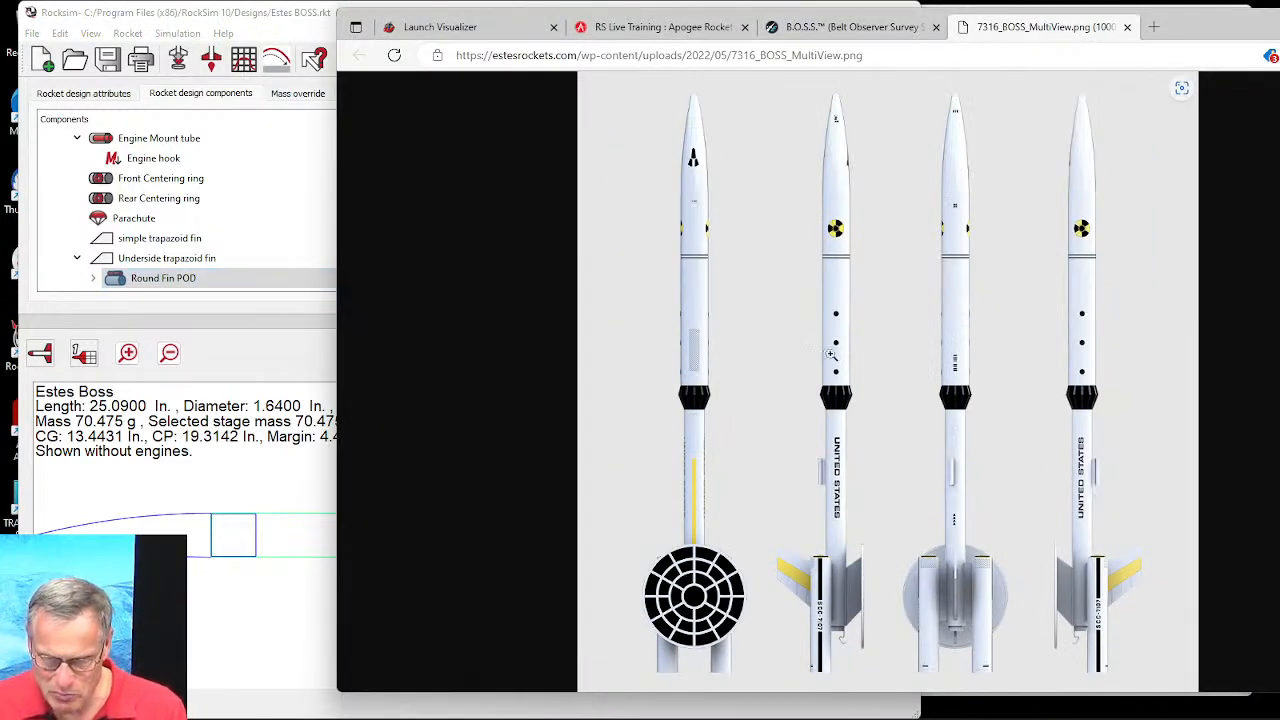
{"action": "left_click", "coordinate": [850, 27]}
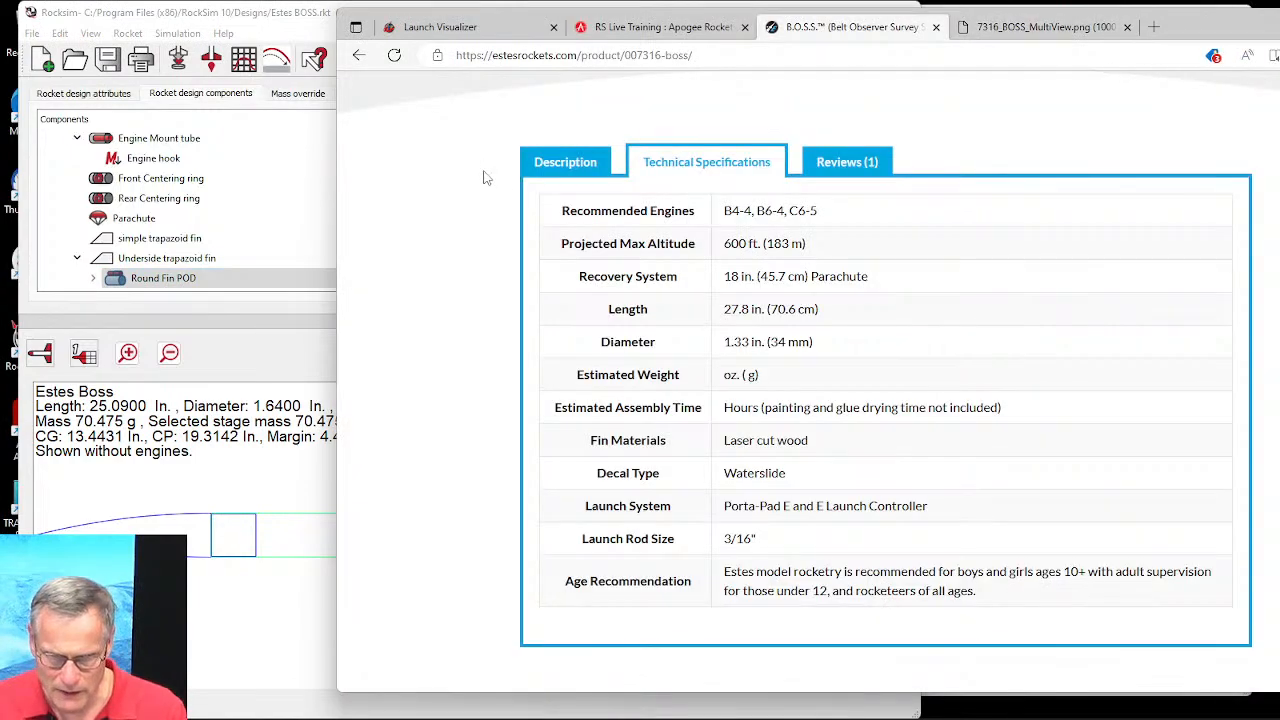
{"action": "scroll", "coordinate": [661, 207], "scroll_direction": "up", "scroll_amount": 8}
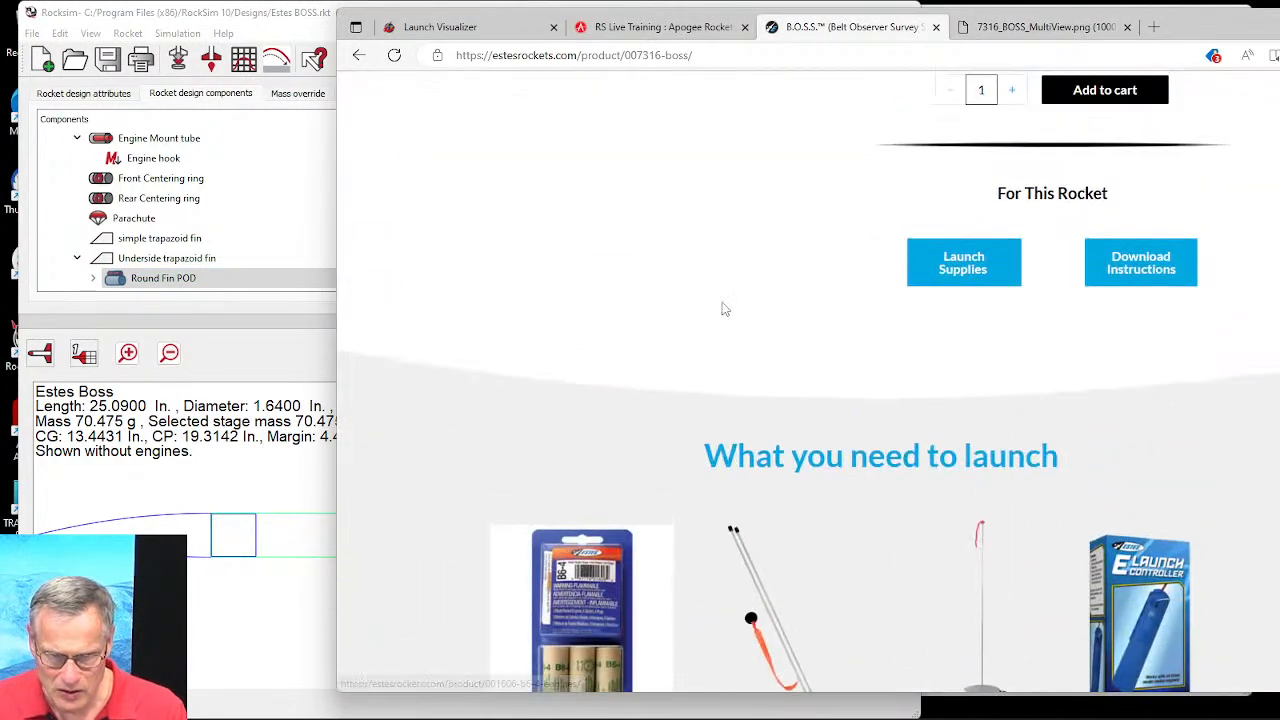
{"action": "scroll", "coordinate": [708, 310], "scroll_direction": "up", "scroll_amount": 5}
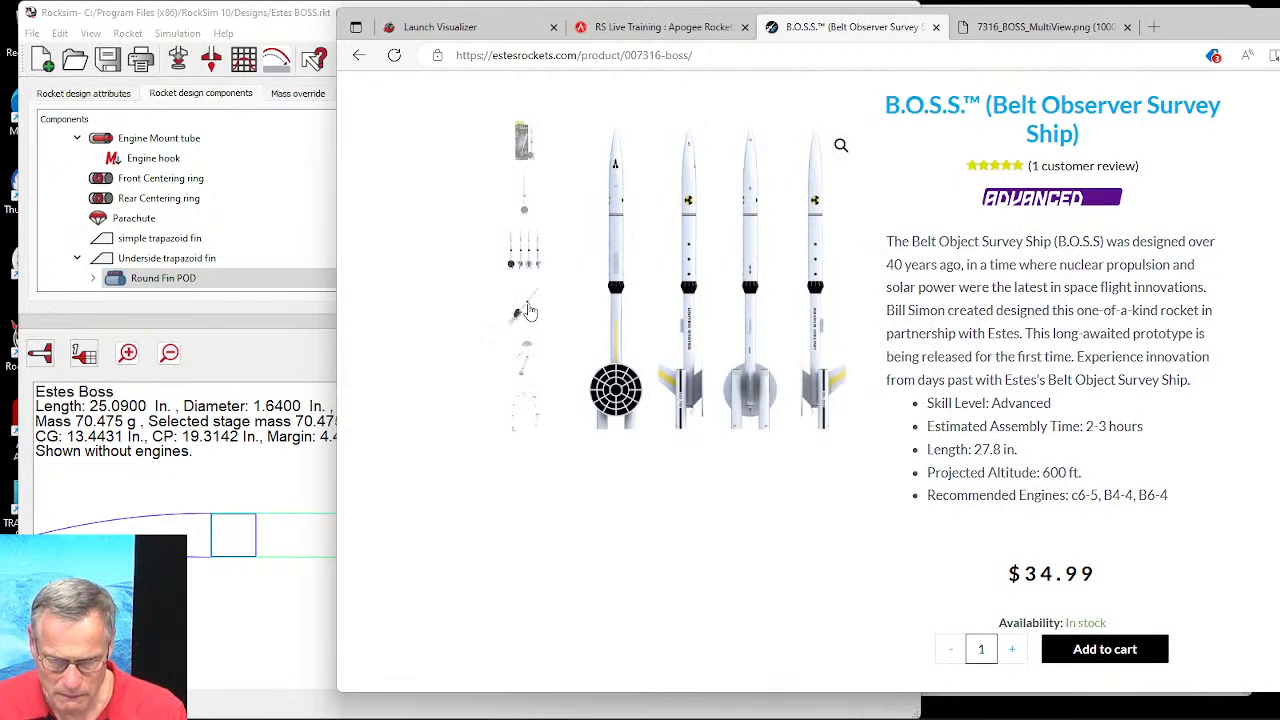
{"action": "left_click", "coordinate": [527, 311]}
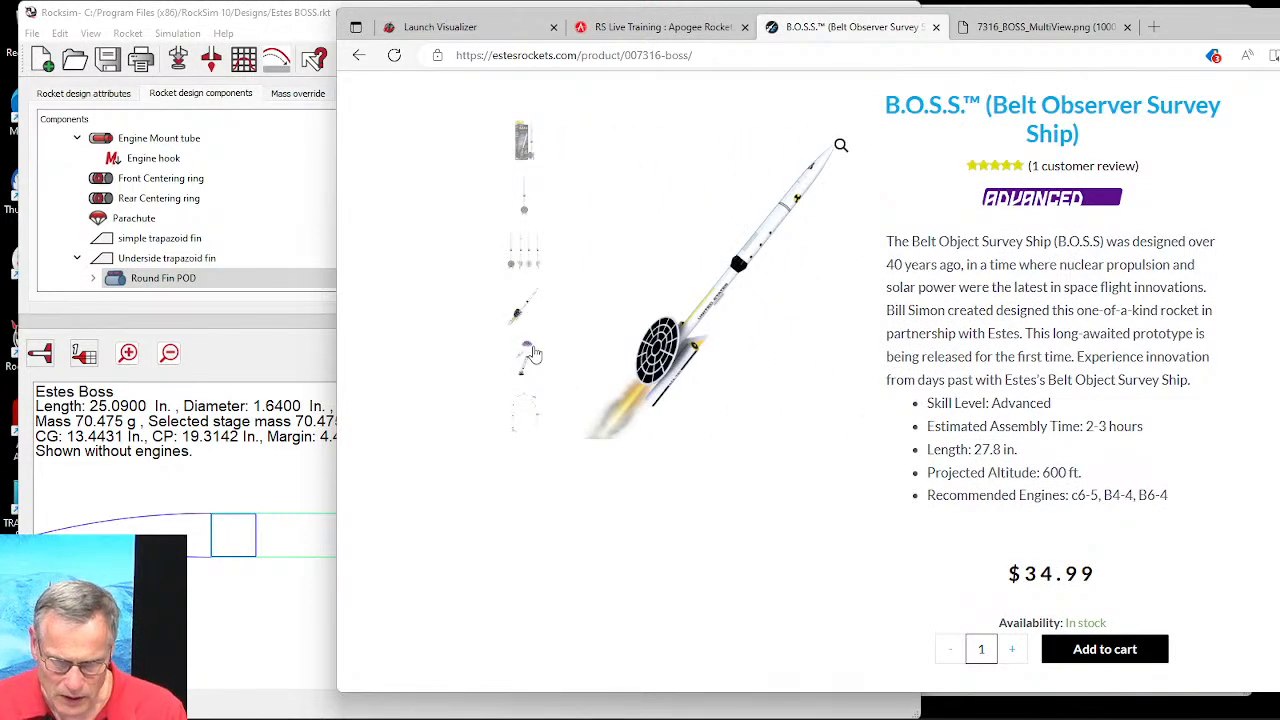
{"action": "left_click", "coordinate": [529, 206]}
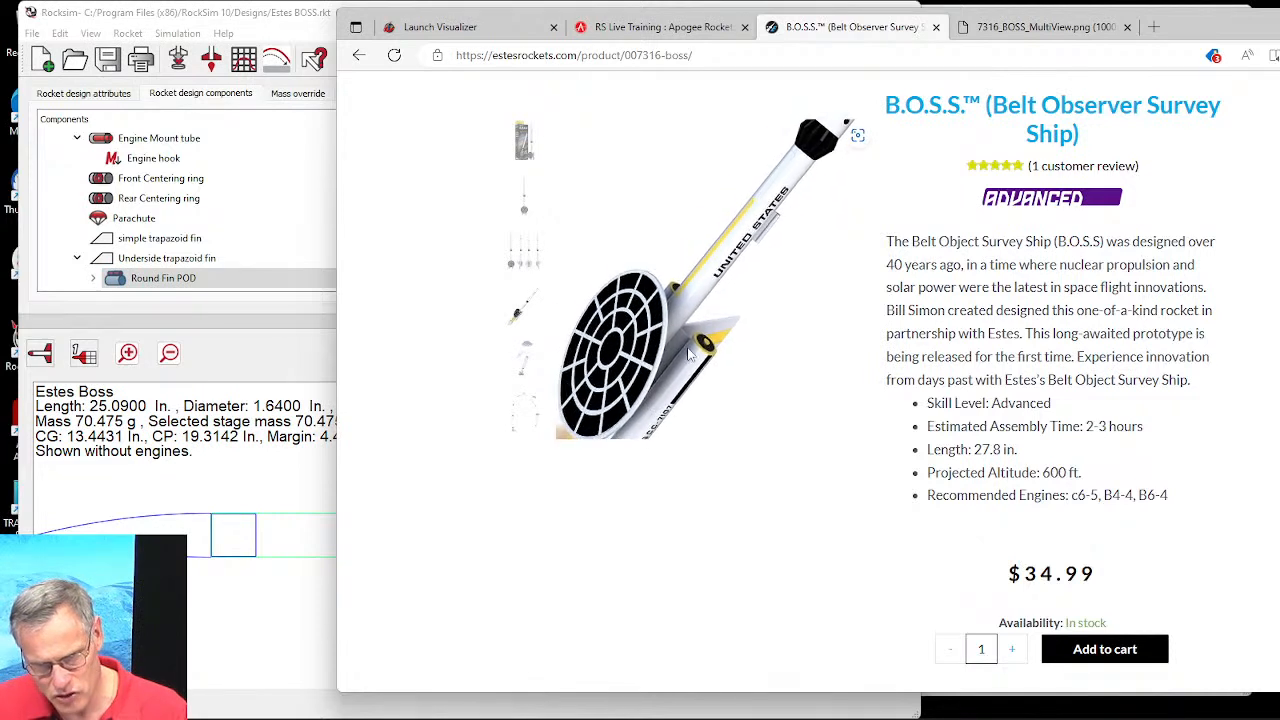
{"action": "key", "text": "alt+Tab"}
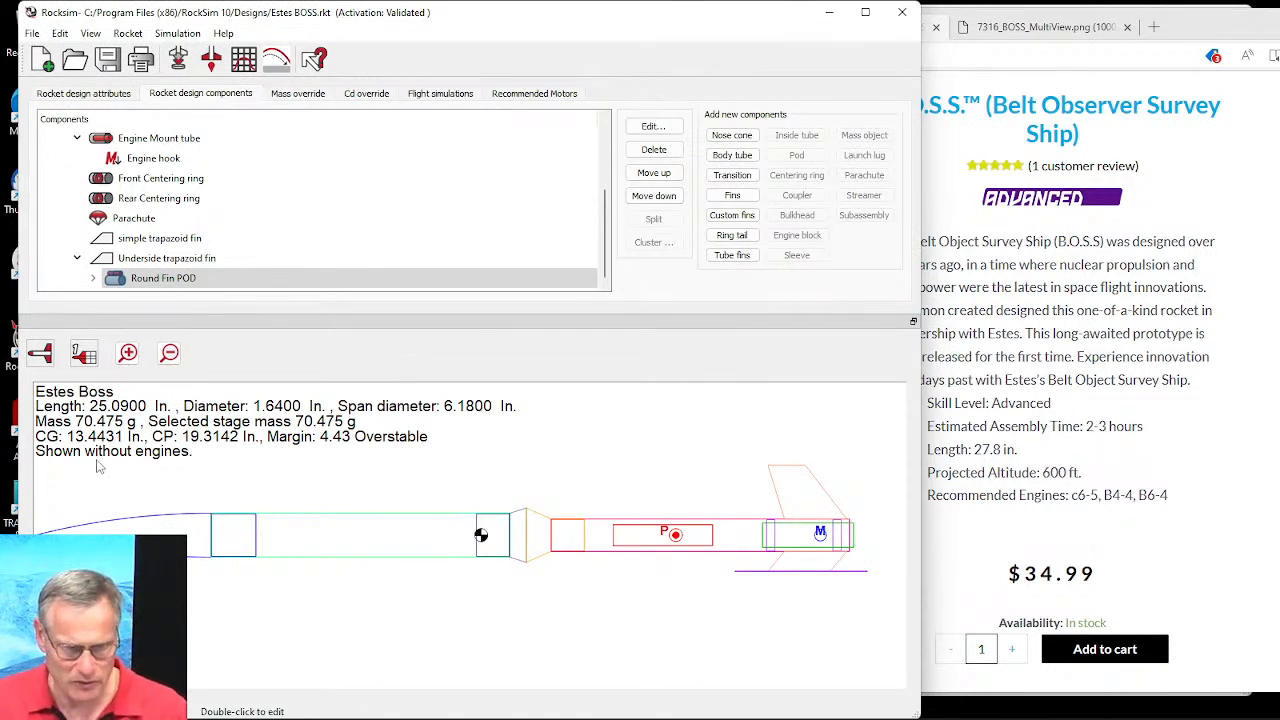
{"action": "left_click", "coordinate": [41, 355]}
{"action": "left_click", "coordinate": [42, 430]}
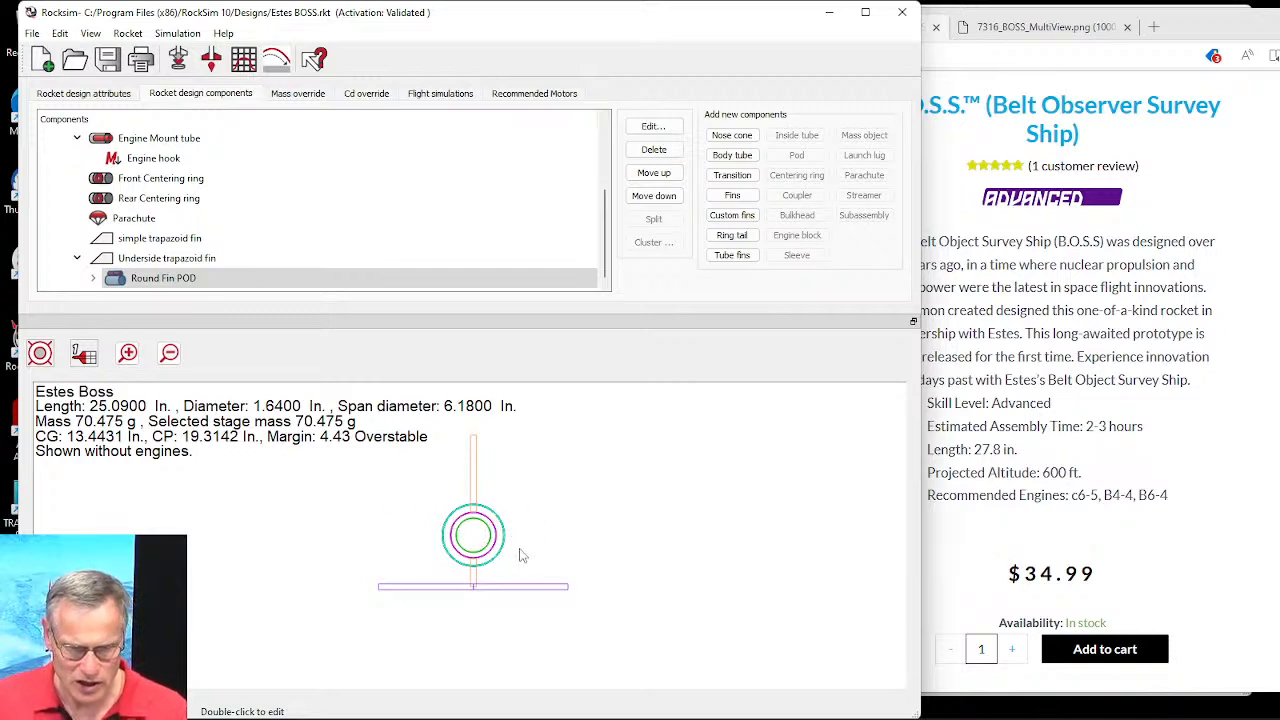
Step: Add a new fin set to the Rear Body tube without using a database part, checking the tail area in the multi-view reference image
{"action": "left_click", "coordinate": [77, 258]}
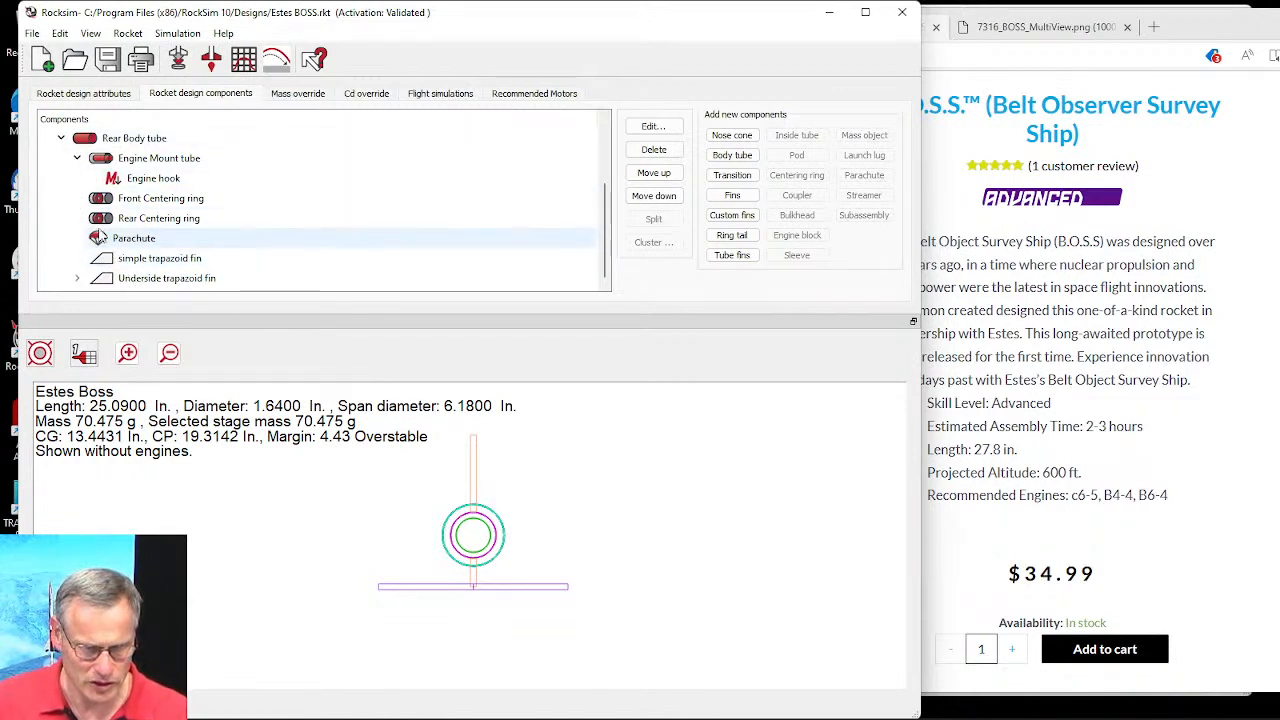
{"action": "left_click", "coordinate": [87, 142]}
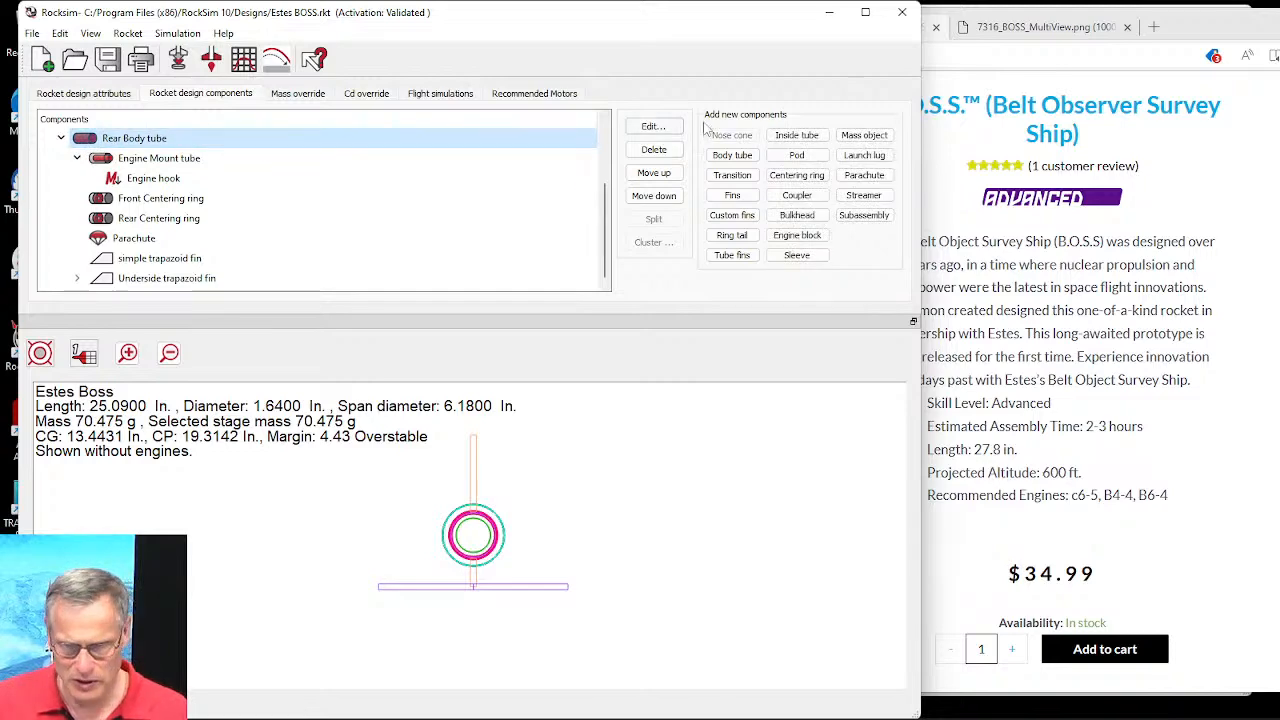
{"action": "left_click", "coordinate": [730, 196]}
{"action": "left_click", "coordinate": [1243, 407]}
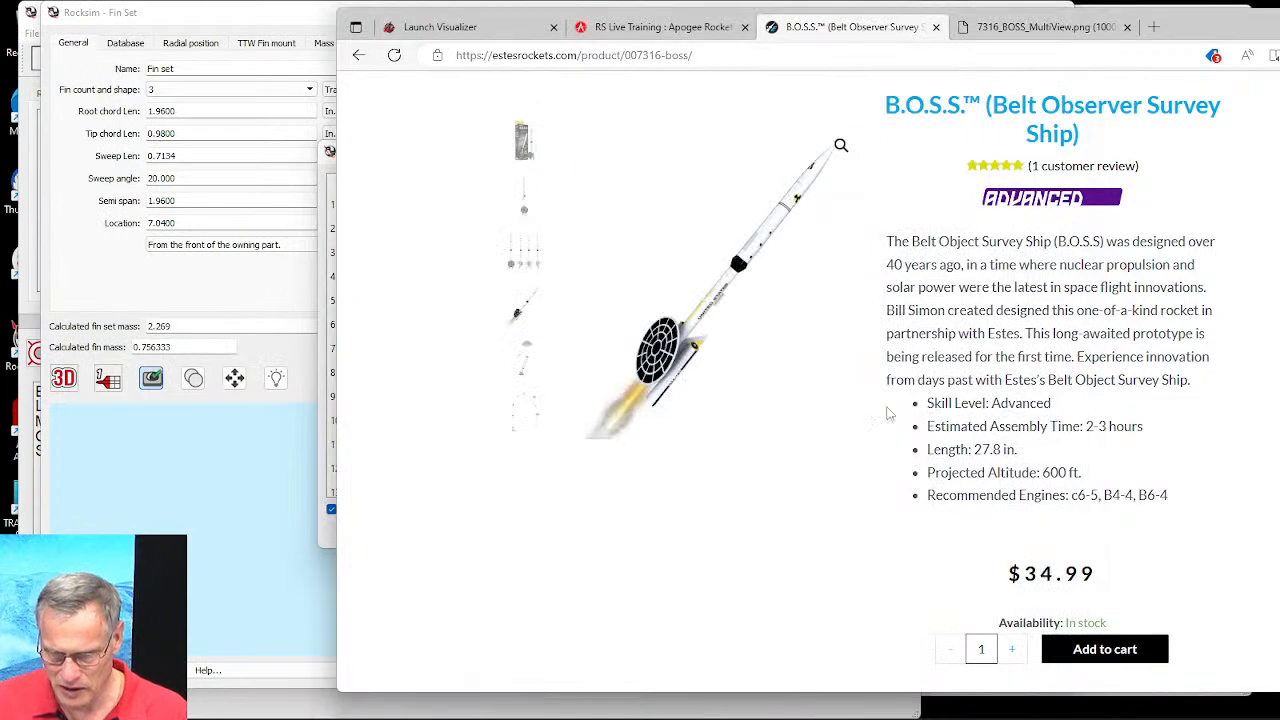
{"action": "left_click", "coordinate": [1040, 30]}
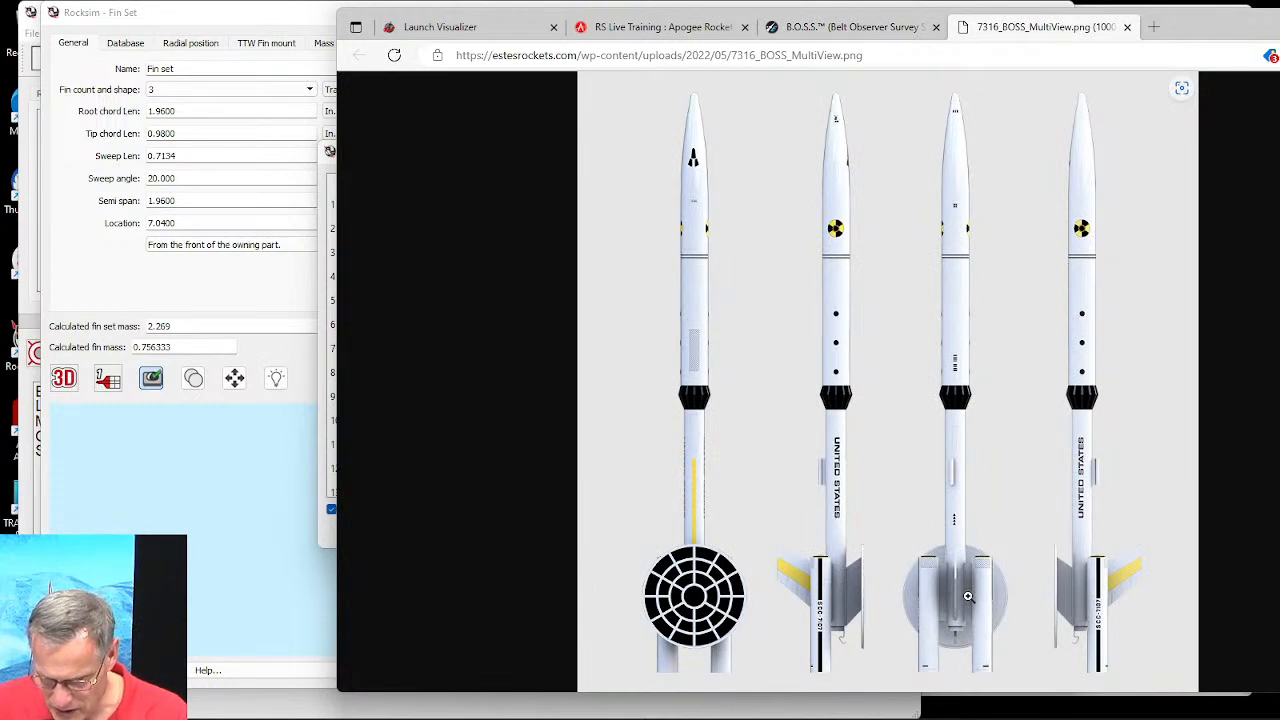
{"action": "left_click", "coordinate": [969, 583]}
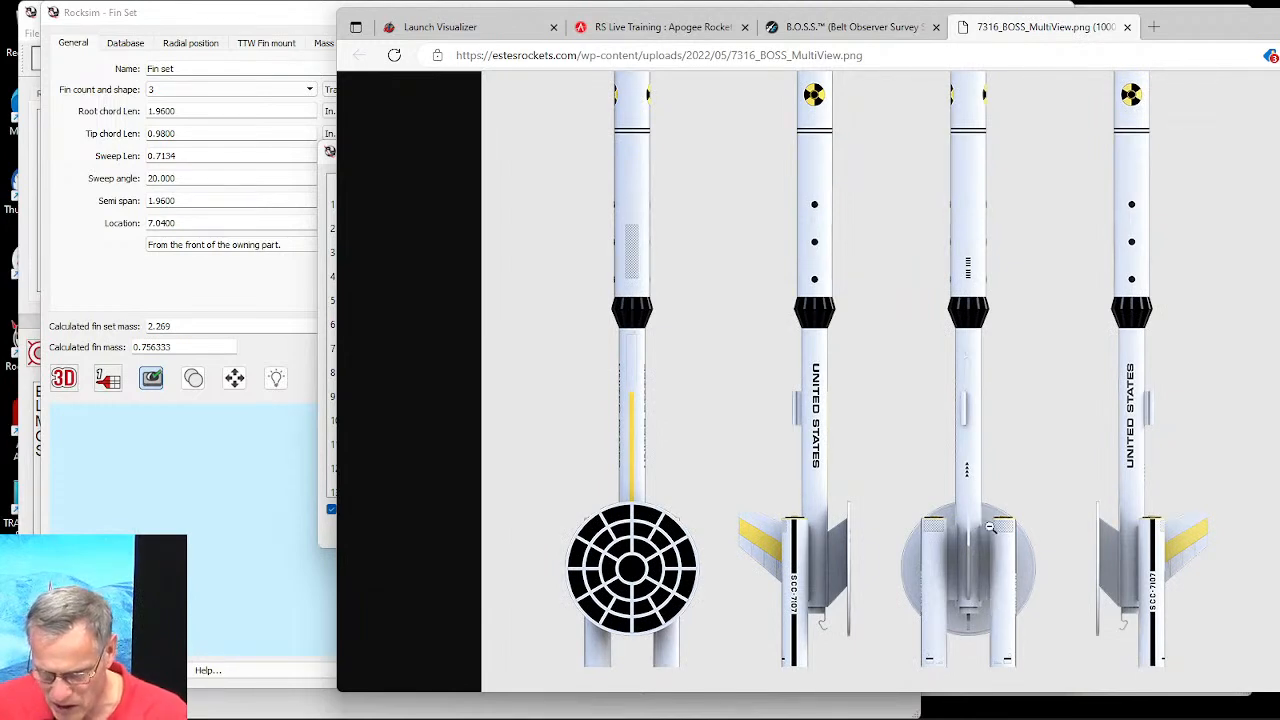
{"action": "left_click", "coordinate": [324, 458]}
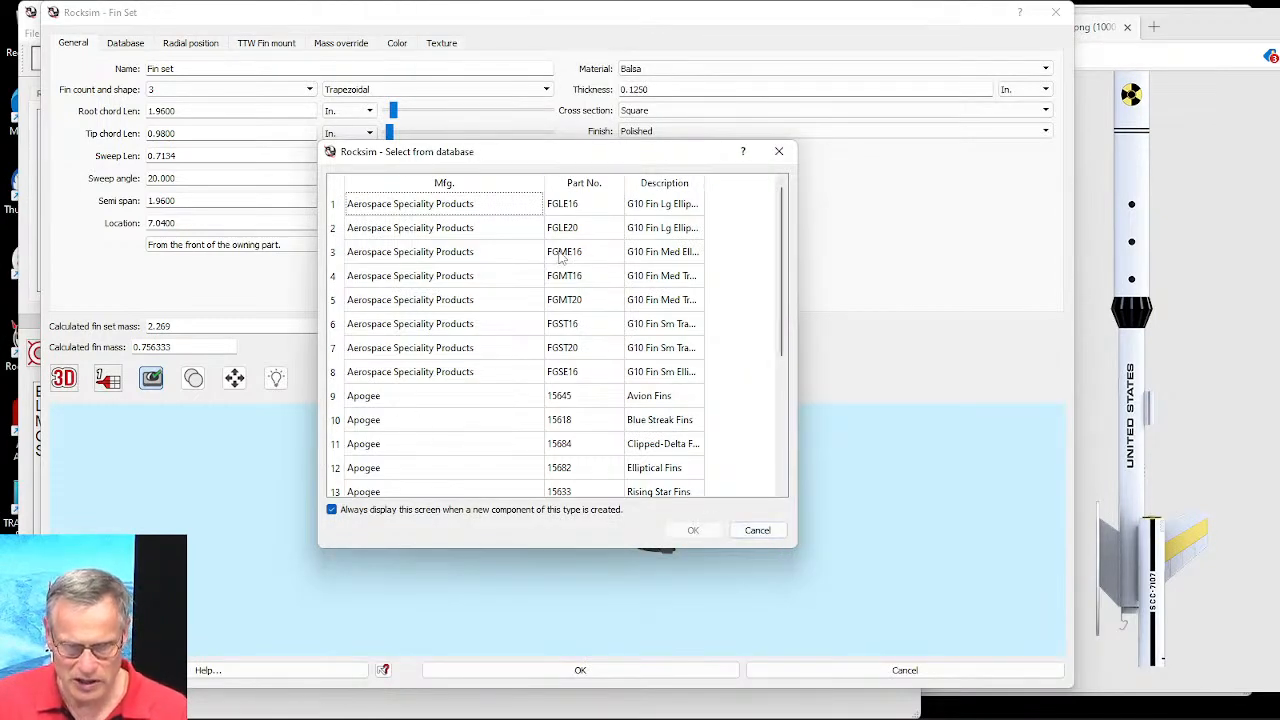
{"action": "left_click", "coordinate": [763, 532]}
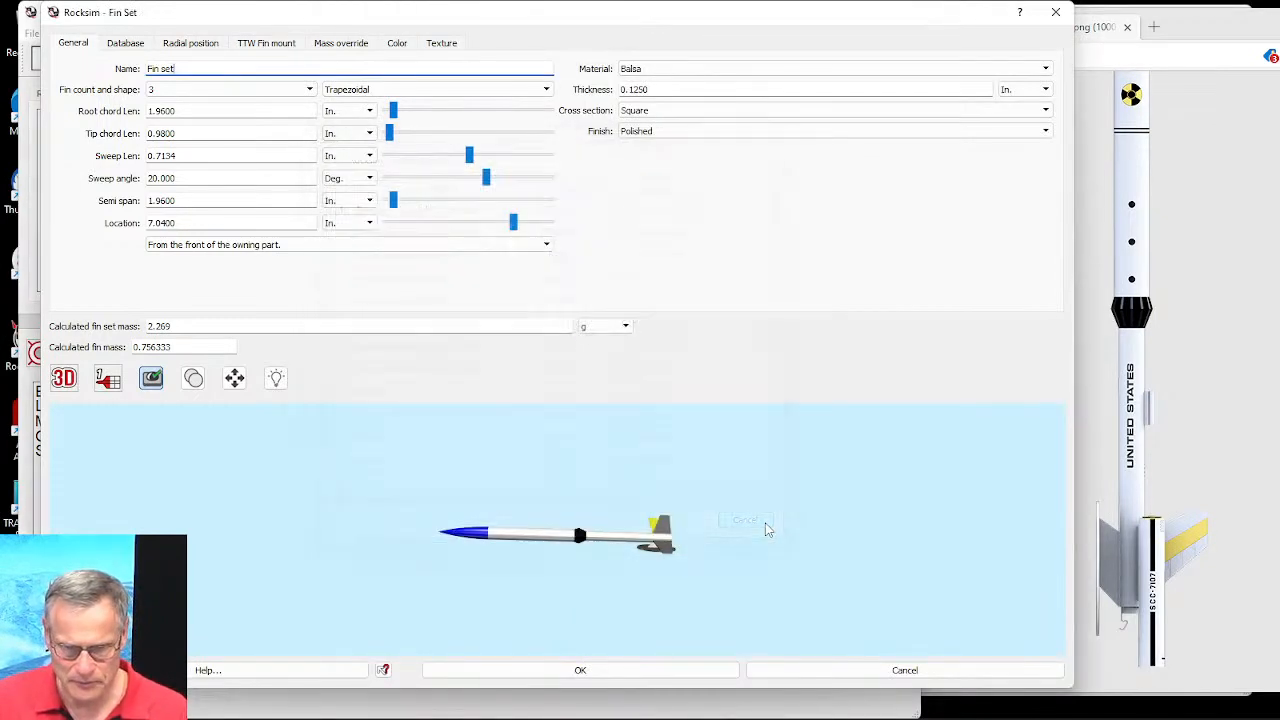
Step: Show the rocket in the 2D side view and set the new fin set's fin count to 2
{"action": "left_click", "coordinate": [62, 378]}
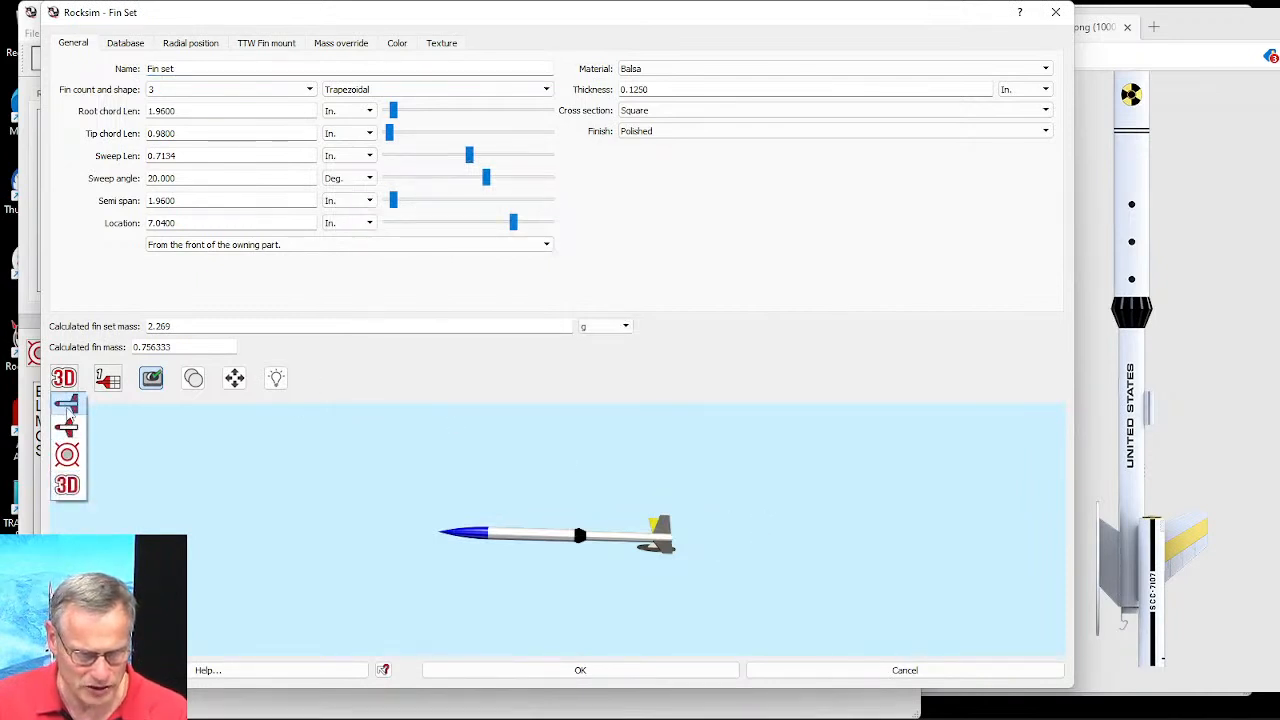
{"action": "left_click", "coordinate": [66, 406]}
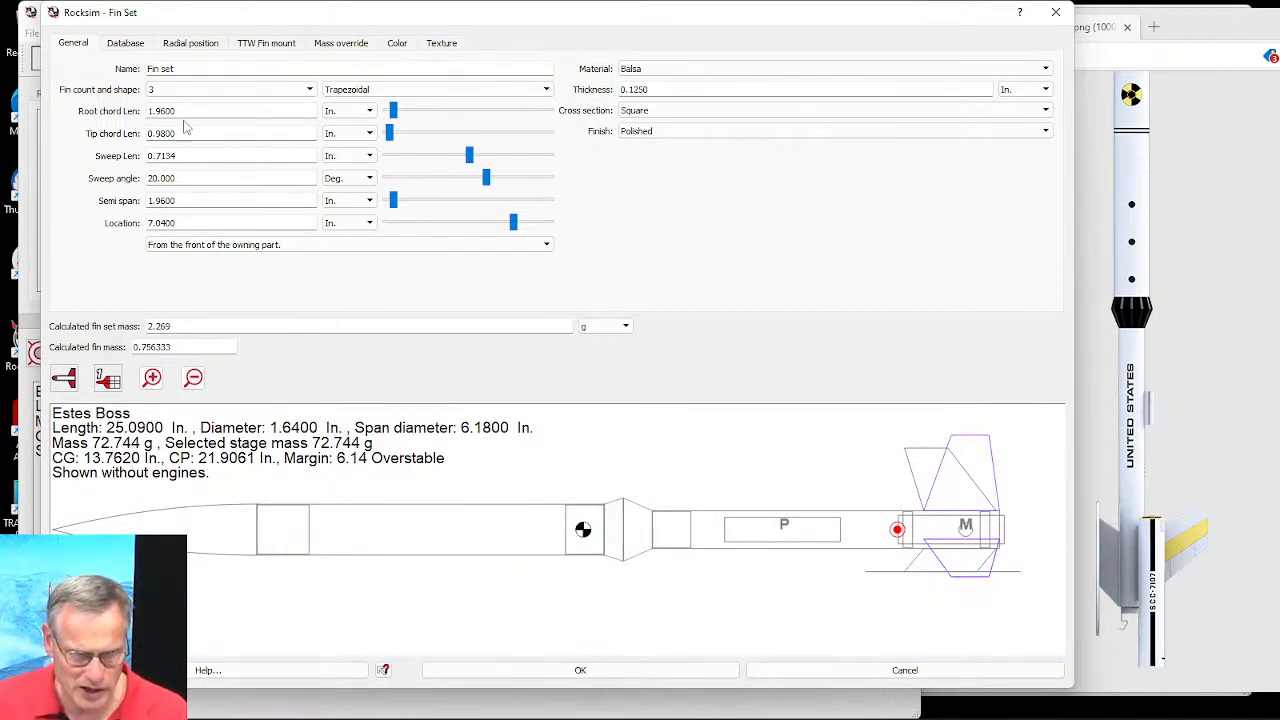
{"action": "left_click", "coordinate": [172, 90]}
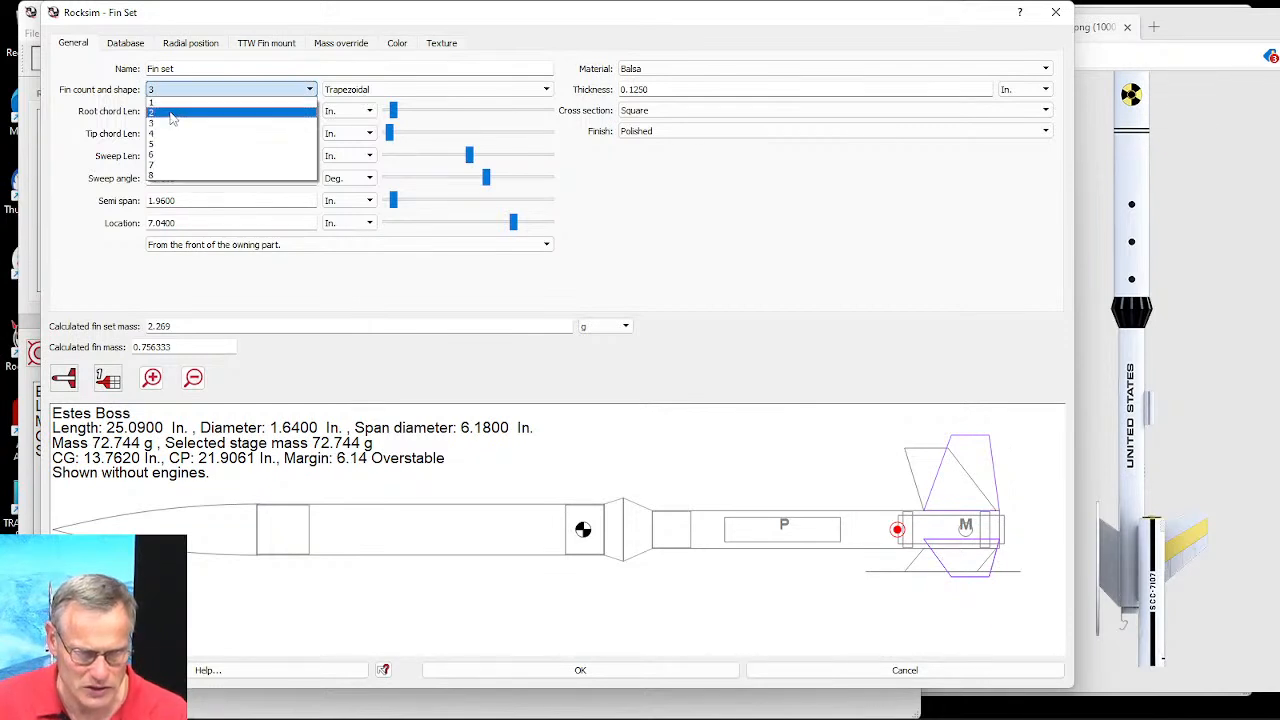
{"action": "left_click", "coordinate": [175, 112]}
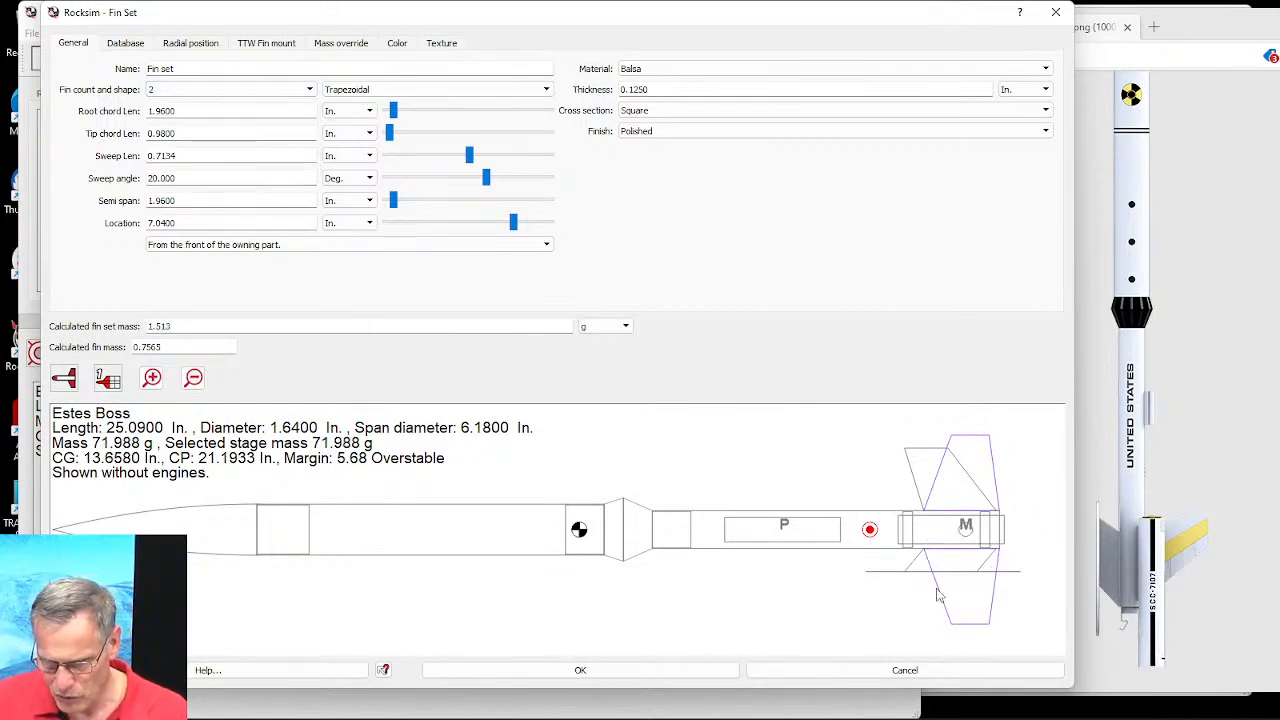
Step: Change the new fin set's 2D color to red (#ff0000)
{"action": "left_click", "coordinate": [398, 44]}
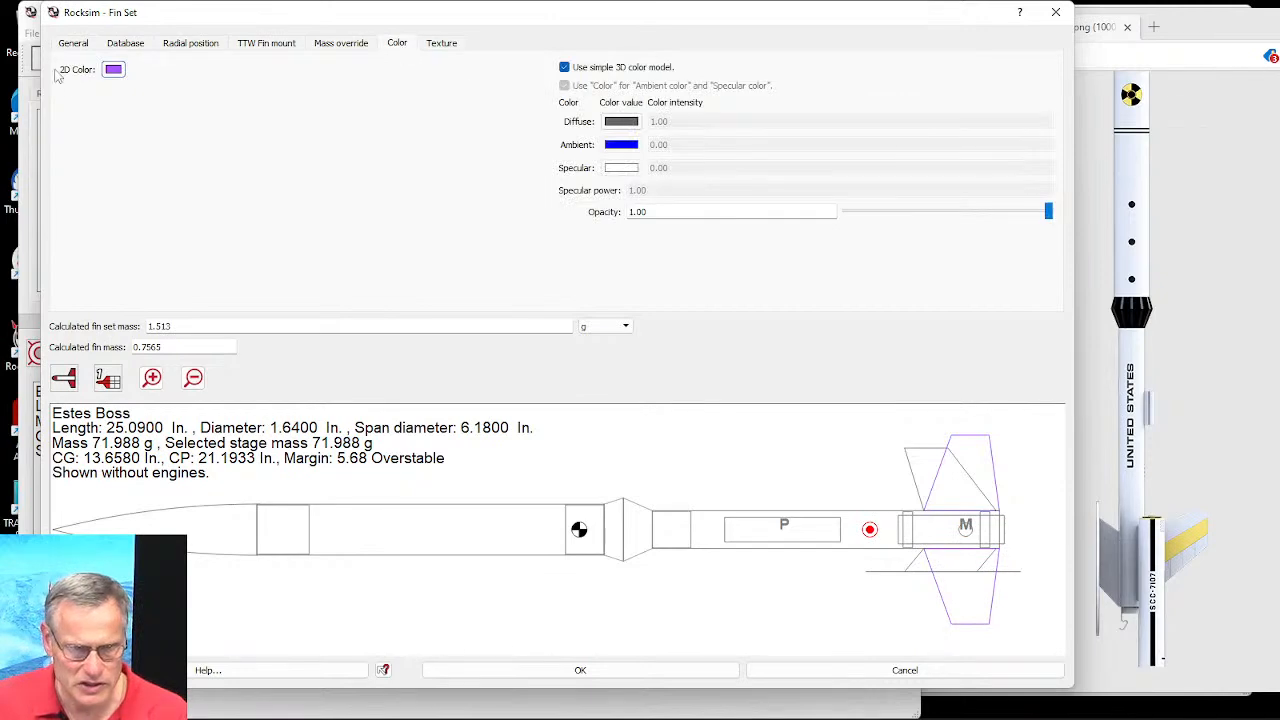
{"action": "left_click", "coordinate": [113, 71]}
{"action": "left_click", "coordinate": [392, 291]}
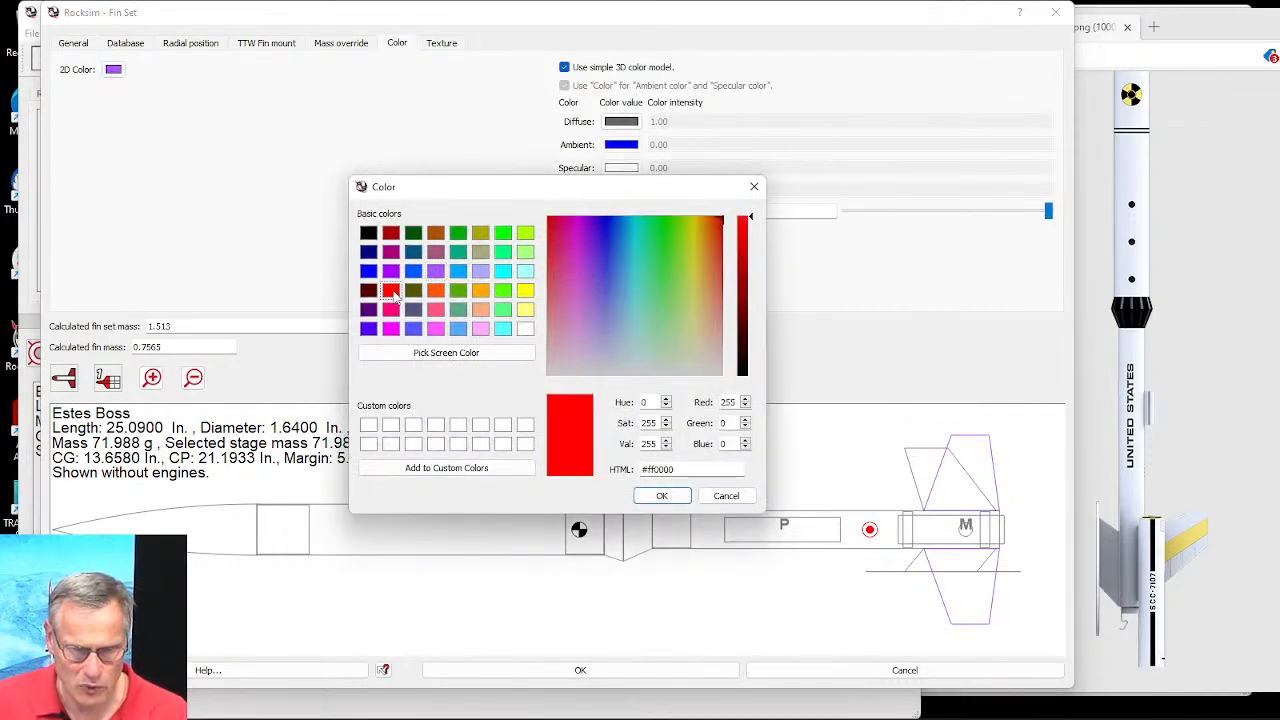
{"action": "left_click", "coordinate": [676, 501]}
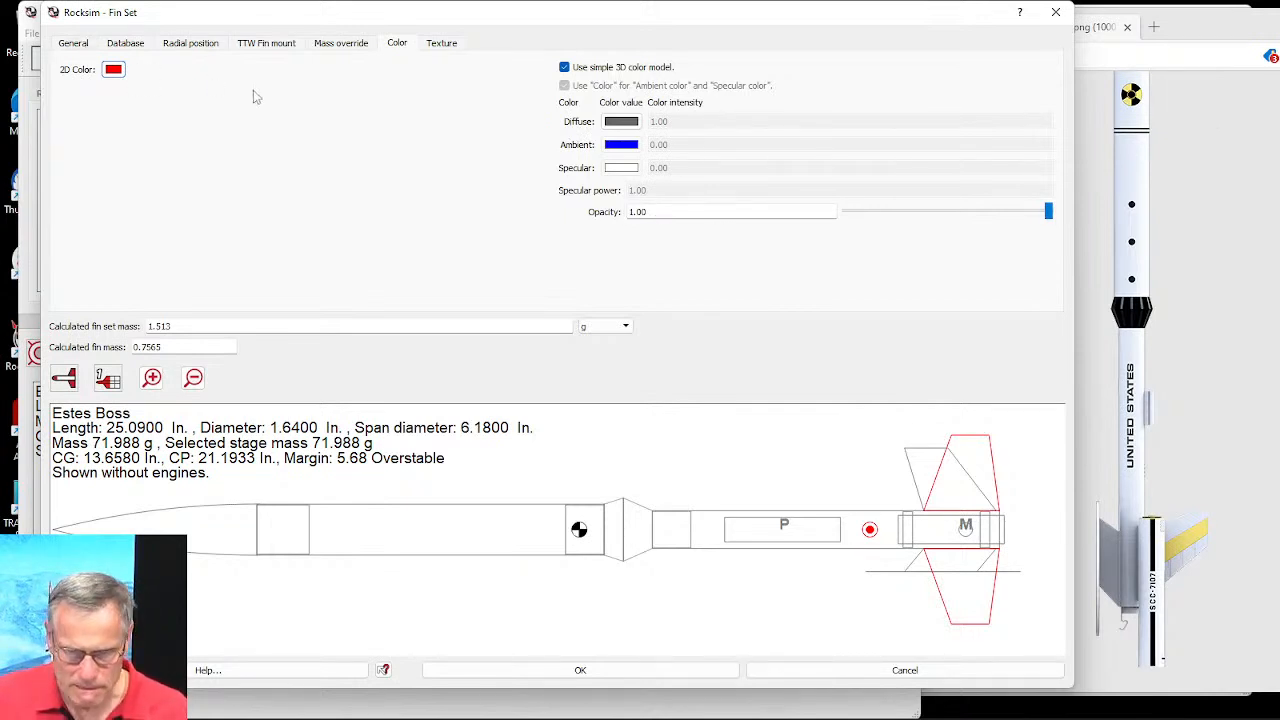
Step: Set the fin set's semi span to 0.5 in
{"action": "left_click", "coordinate": [76, 45]}
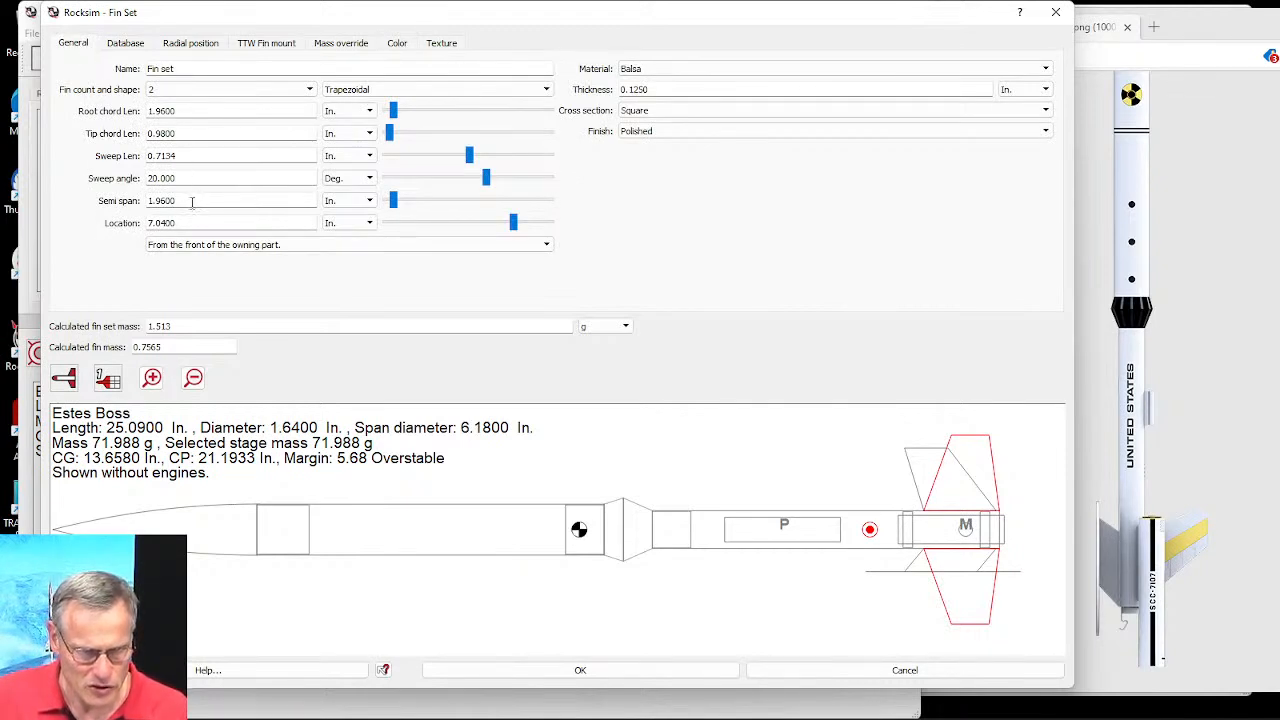
{"action": "left_click_drag", "start_coordinate": [178, 201], "coordinate": [137, 201]}
{"action": "key", "text": "BackSpace"}
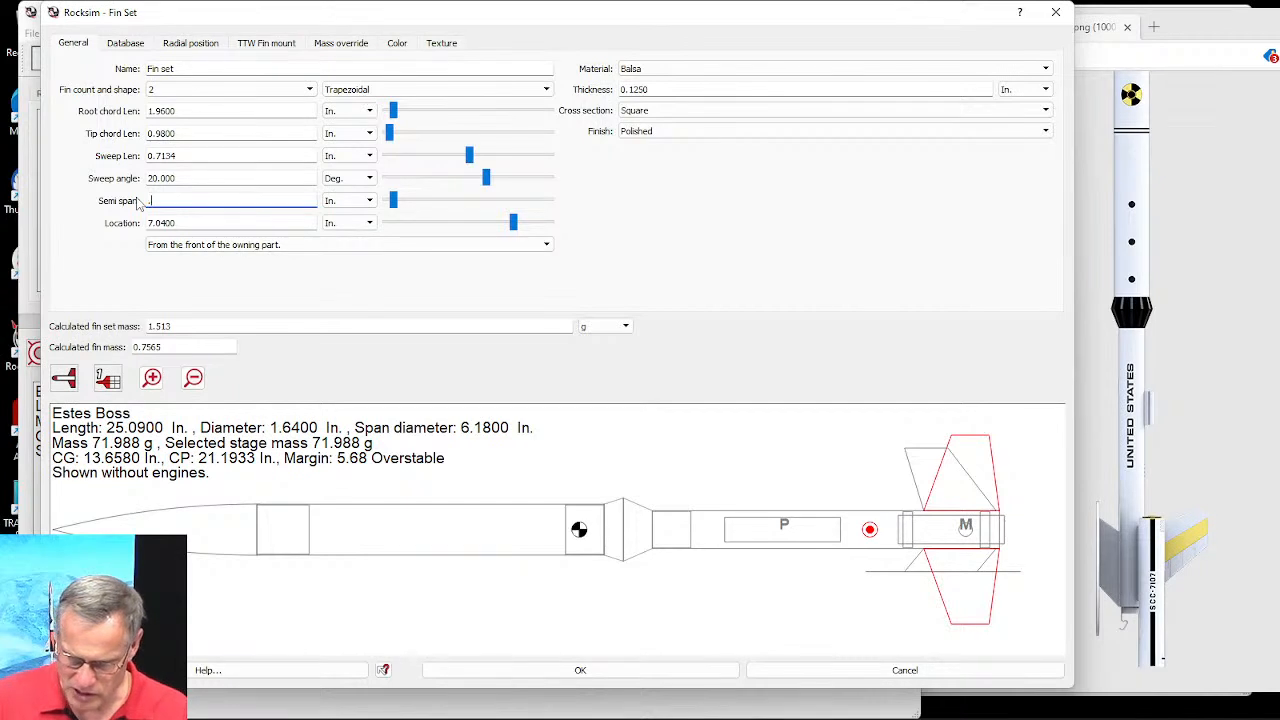
{"action": "type", "text": ".5"}
{"action": "key", "text": "Tab"}
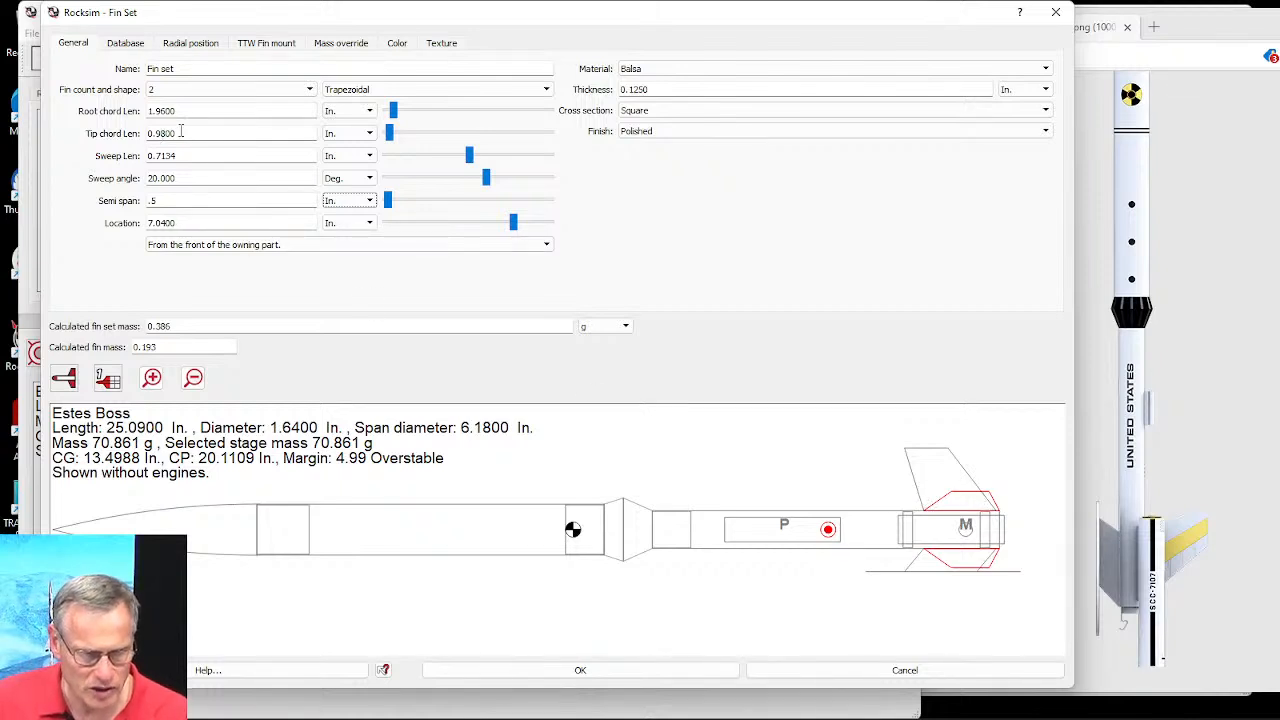
Step: Make the fins rectangular by setting the tip chord length to 1.960 in and the sweep length to 0
{"action": "left_click_drag", "start_coordinate": [174, 132], "coordinate": [146, 133]}
{"action": "type", "text": "1.960"}
{"action": "key", "text": "Tab"}
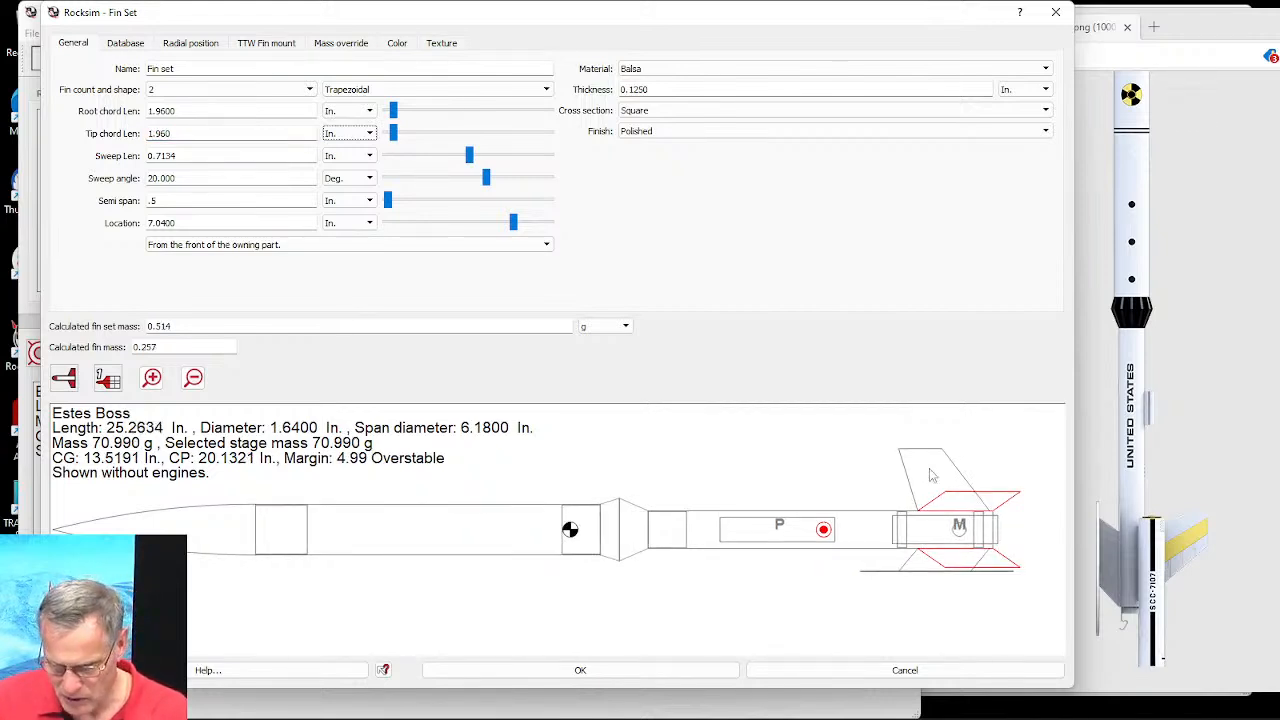
{"action": "left_click_drag", "start_coordinate": [181, 155], "coordinate": [146, 155]}
{"action": "type", "text": "0"}
{"action": "key", "text": "Tab"}
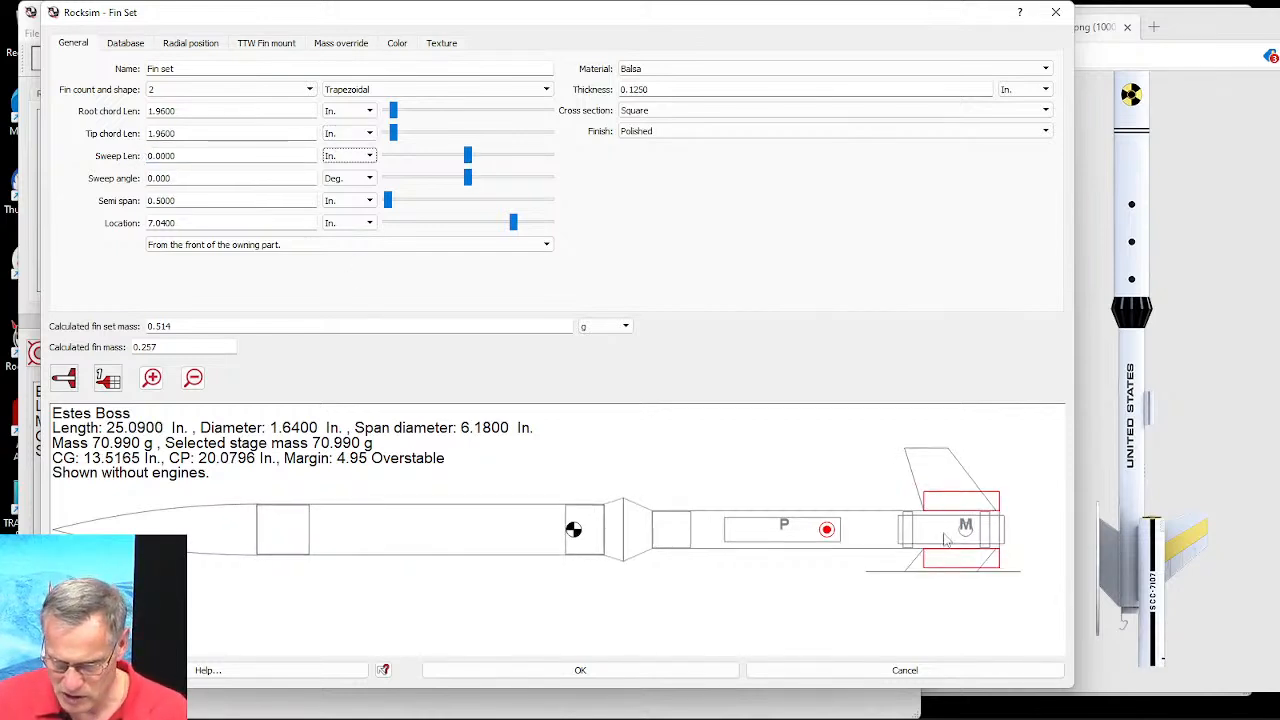
Step: View the rocket end-on and set the fin set's radial angle to 90 degrees
{"action": "left_click", "coordinate": [64, 376]}
{"action": "left_click", "coordinate": [66, 401]}
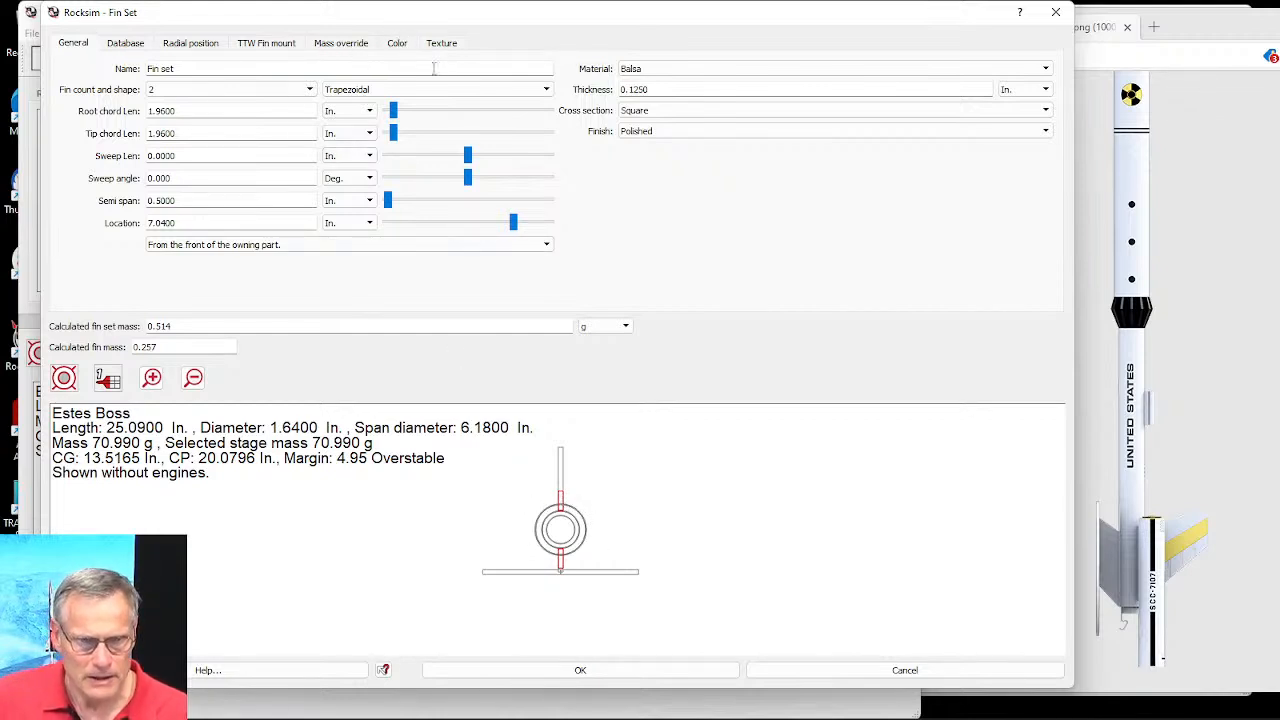
{"action": "left_click", "coordinate": [181, 47]}
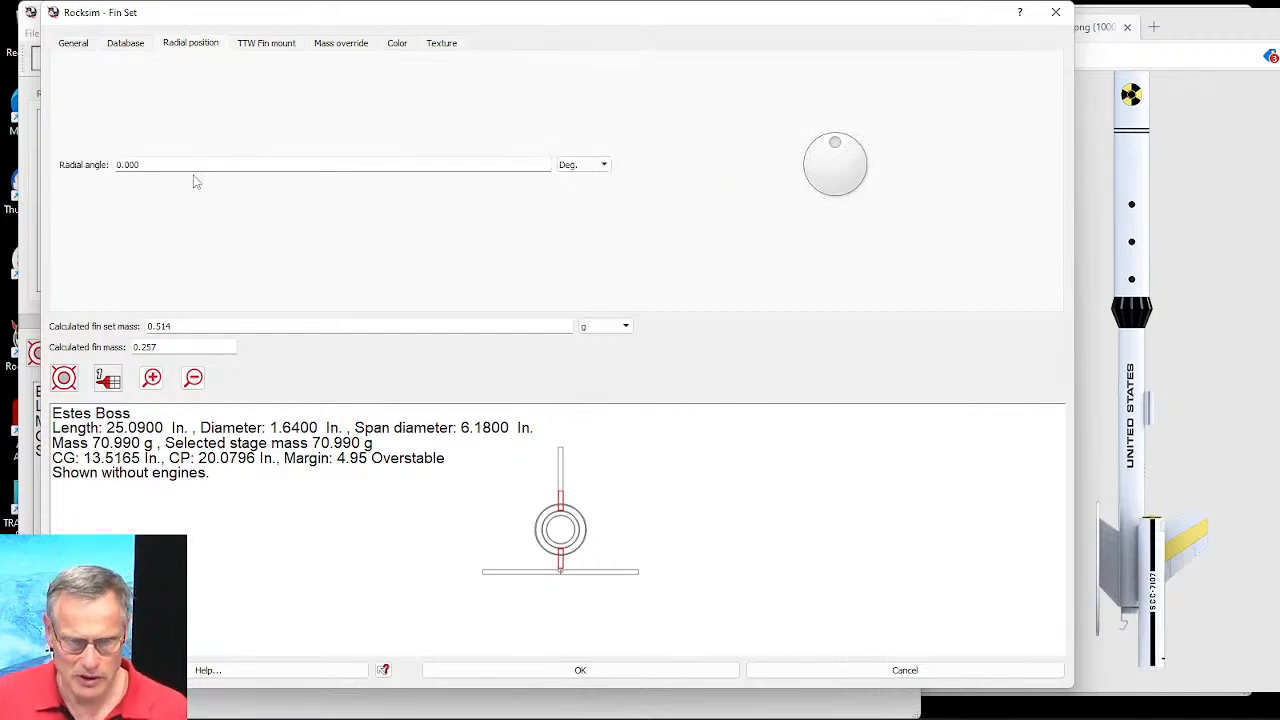
{"action": "left_click_drag", "start_coordinate": [150, 168], "coordinate": [118, 163]}
{"action": "type", "text": "90"}
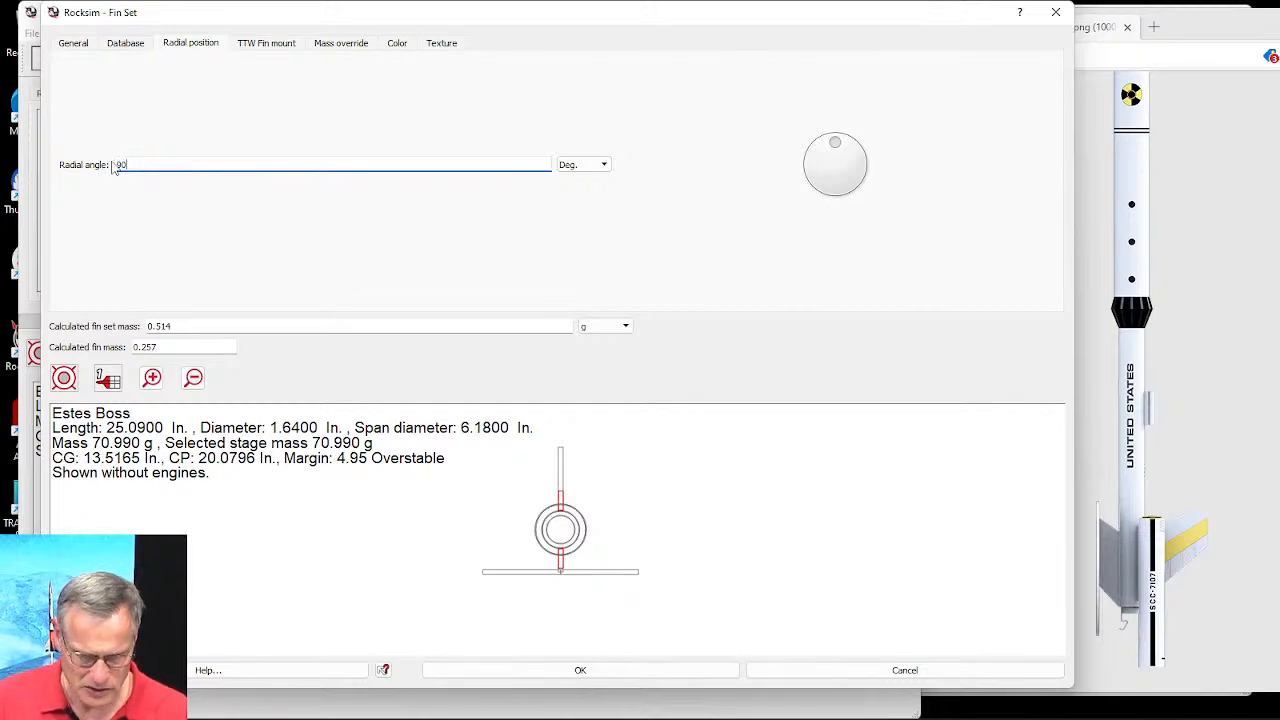
{"action": "key", "text": "Tab"}
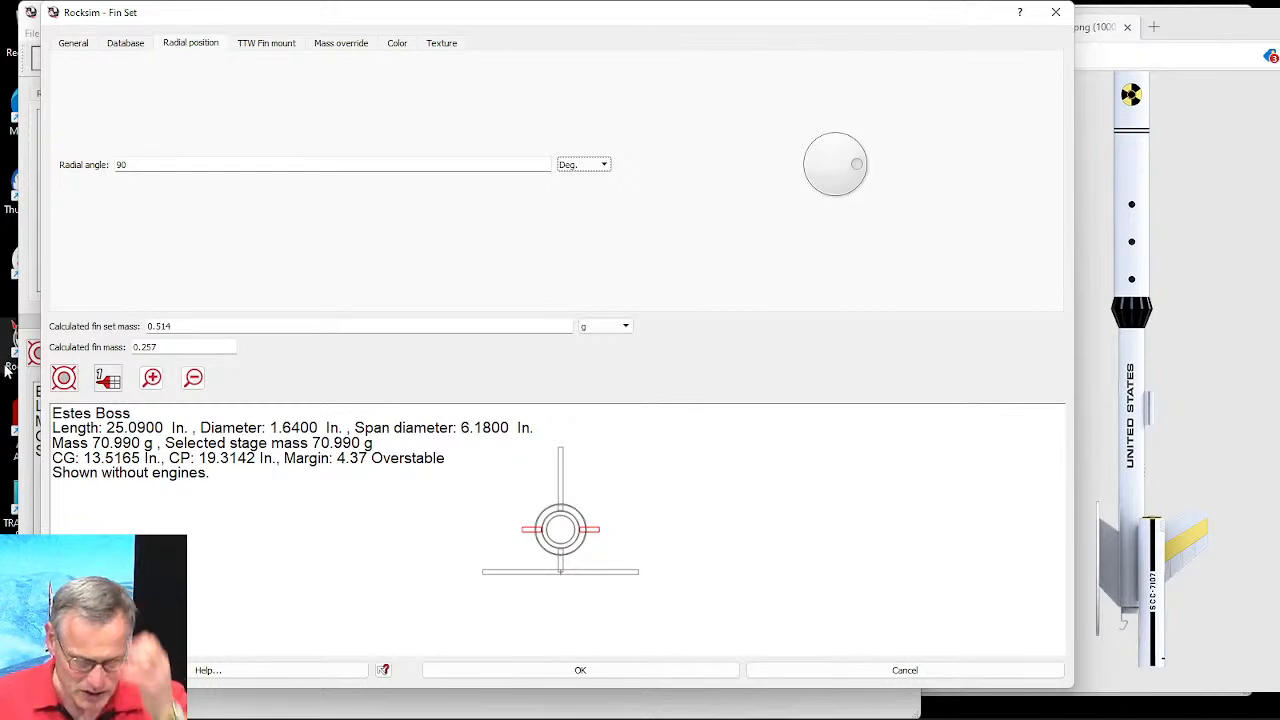
Step: Check the fin set from the side, accept it, and bring the multi-view reference image forward in the browser
{"action": "left_click", "coordinate": [63, 377]}
{"action": "left_click", "coordinate": [66, 405]}
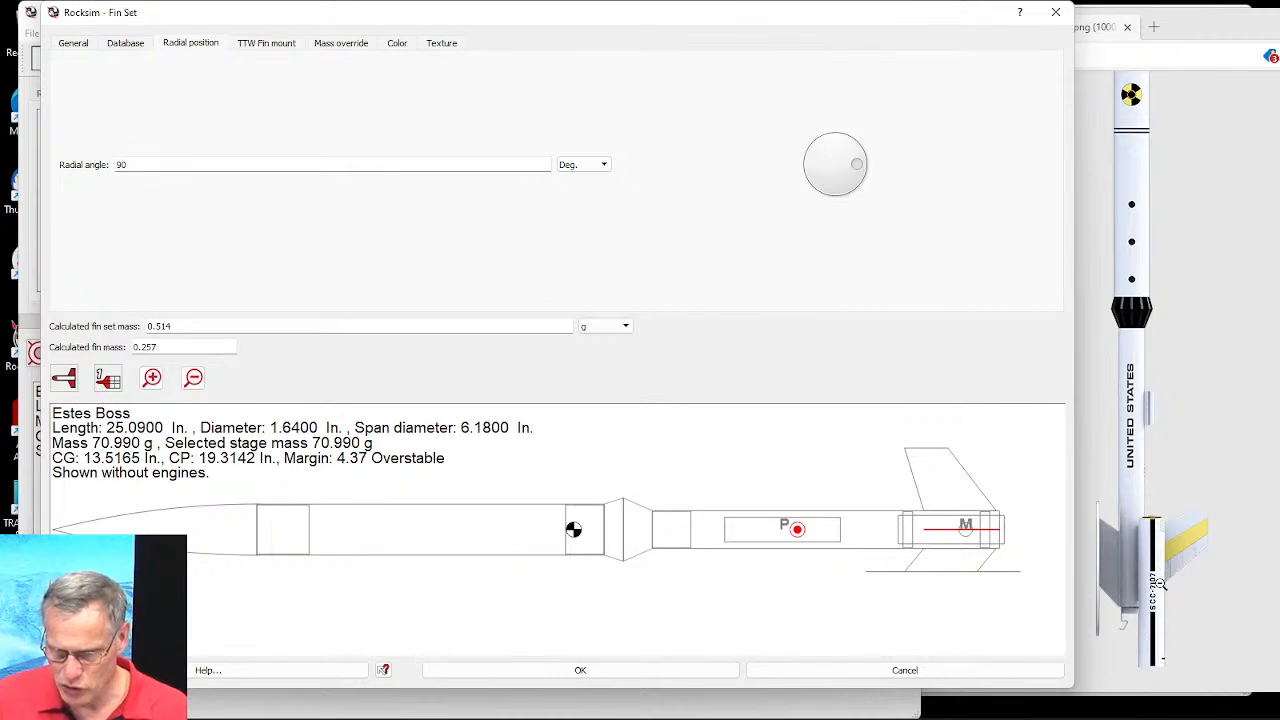
{"action": "left_click", "coordinate": [580, 672]}
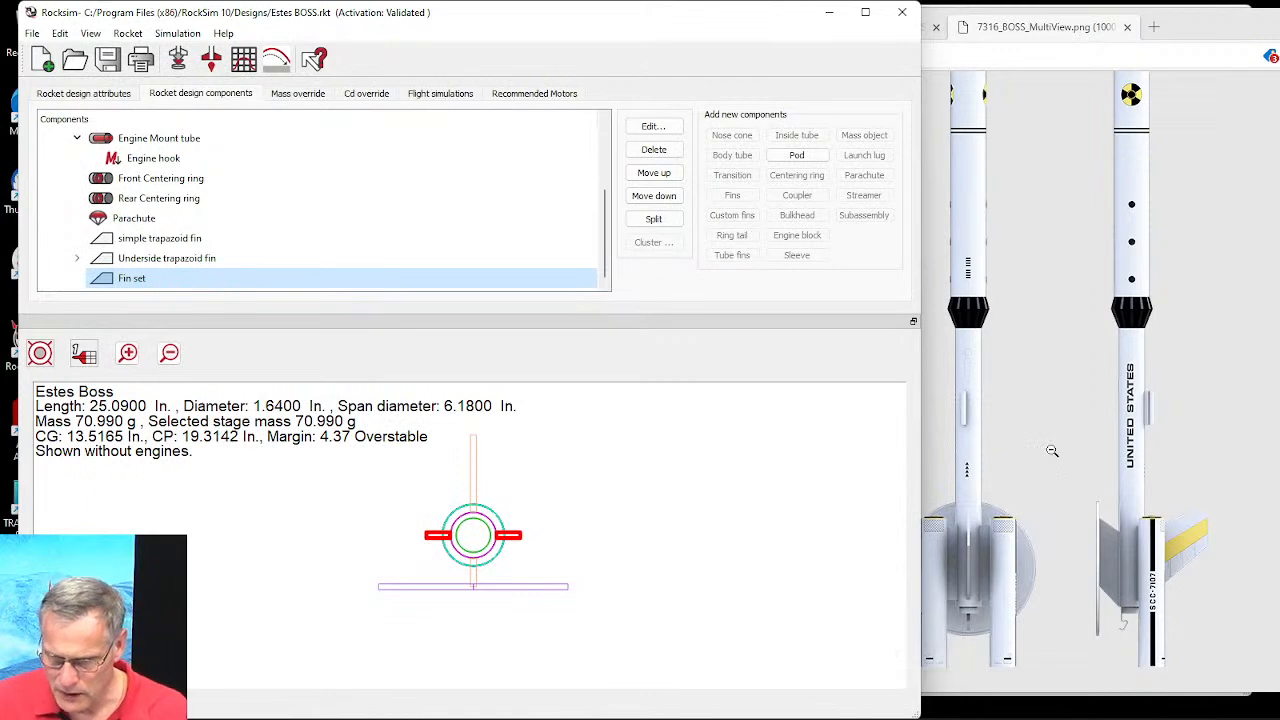
{"action": "left_click", "coordinate": [1052, 451]}
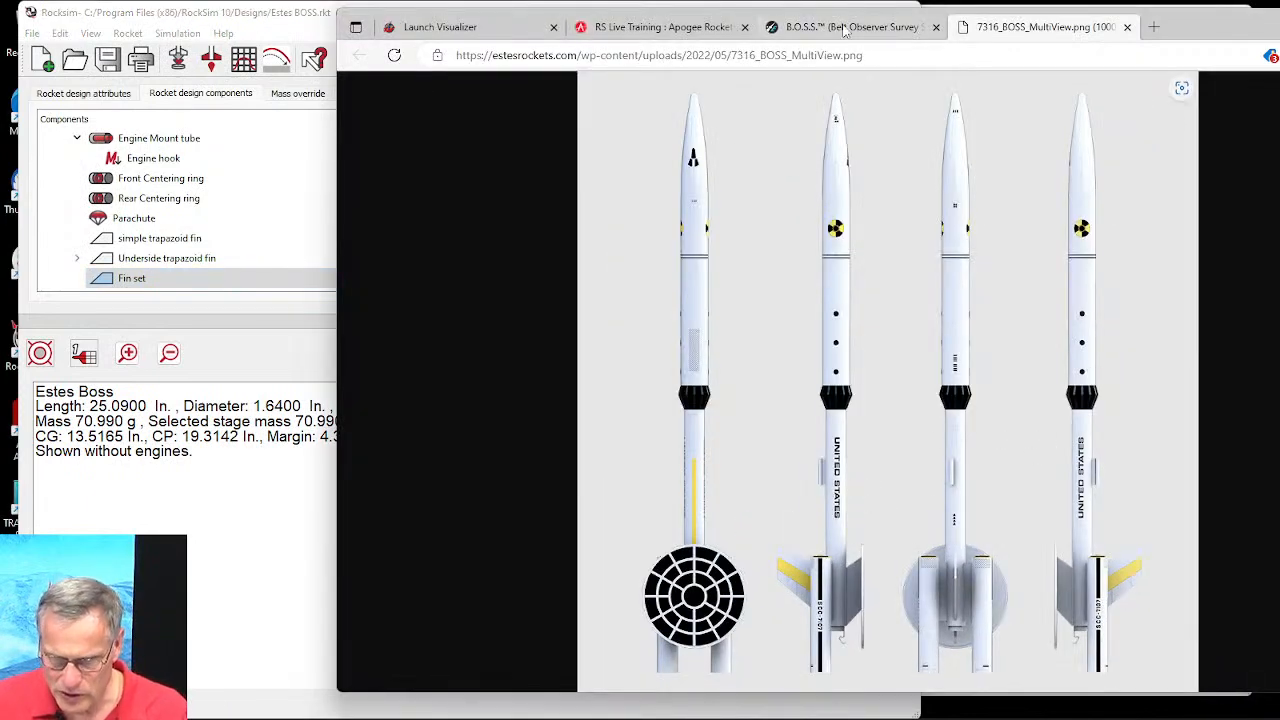
Step: Split the selected fin set into single fins and add an external pod to the first fin
{"action": "left_click", "coordinate": [848, 28]}
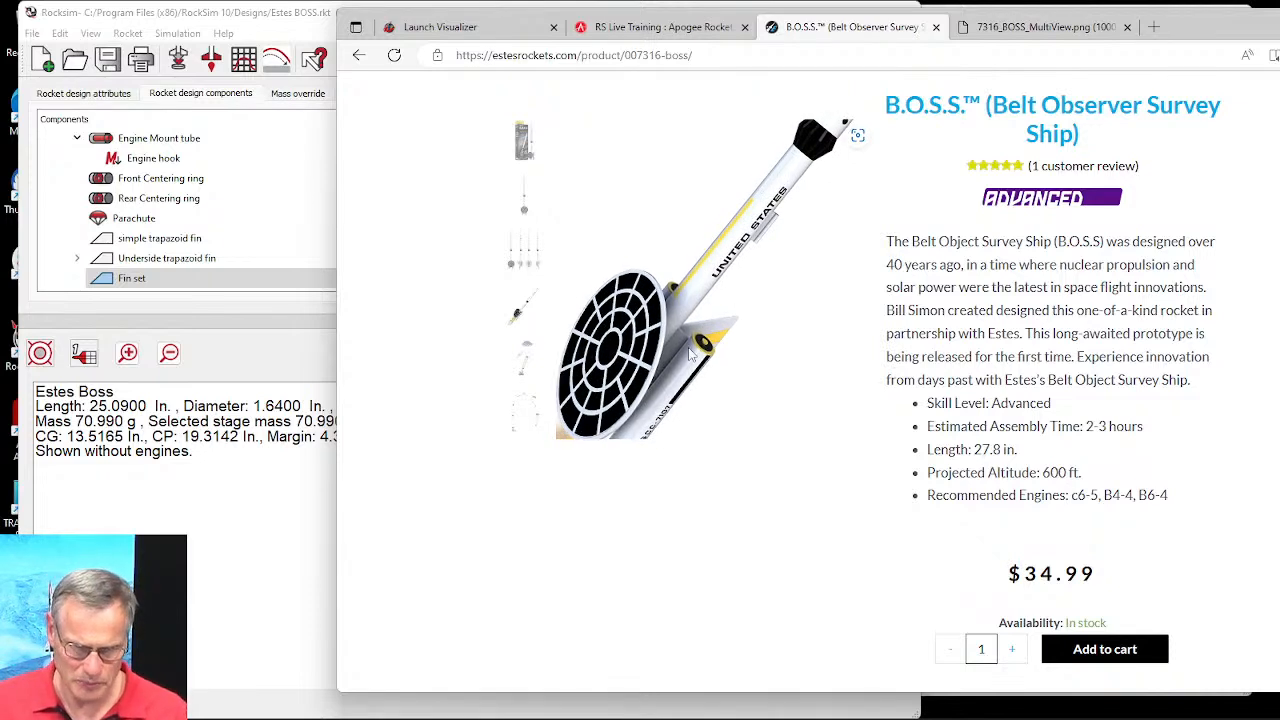
{"action": "left_click", "coordinate": [251, 375]}
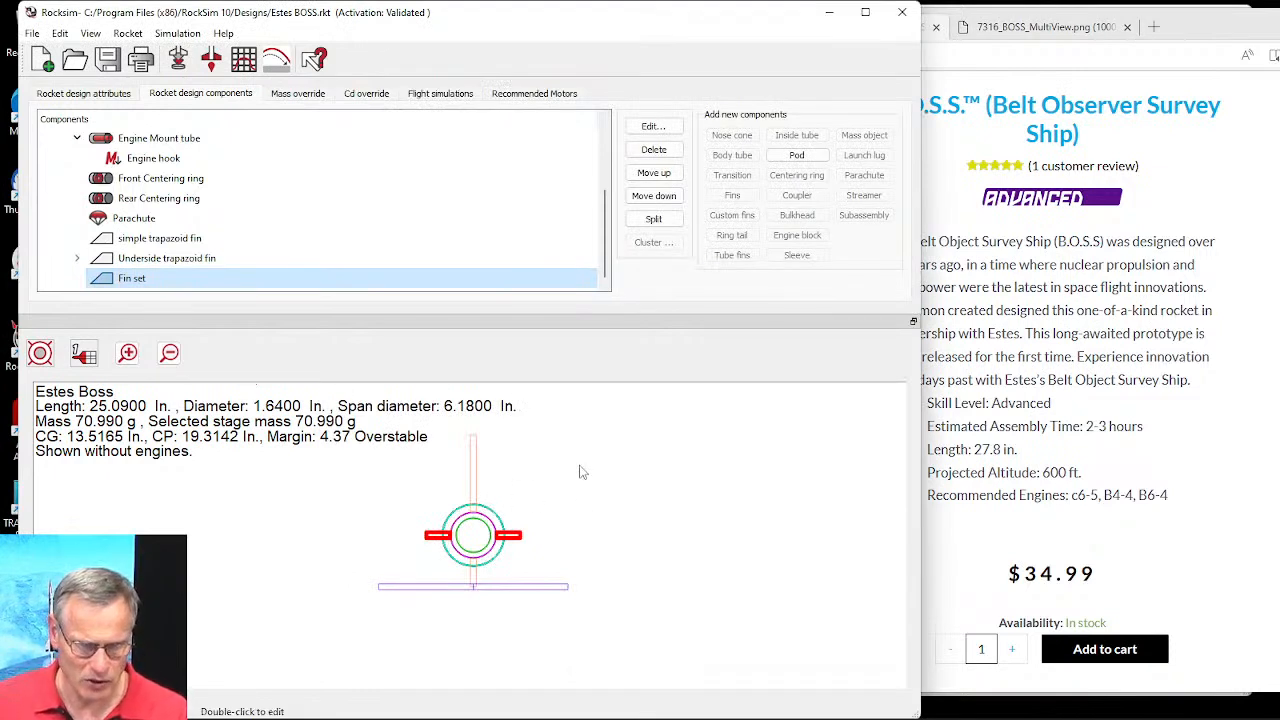
{"action": "left_click", "coordinate": [131, 280]}
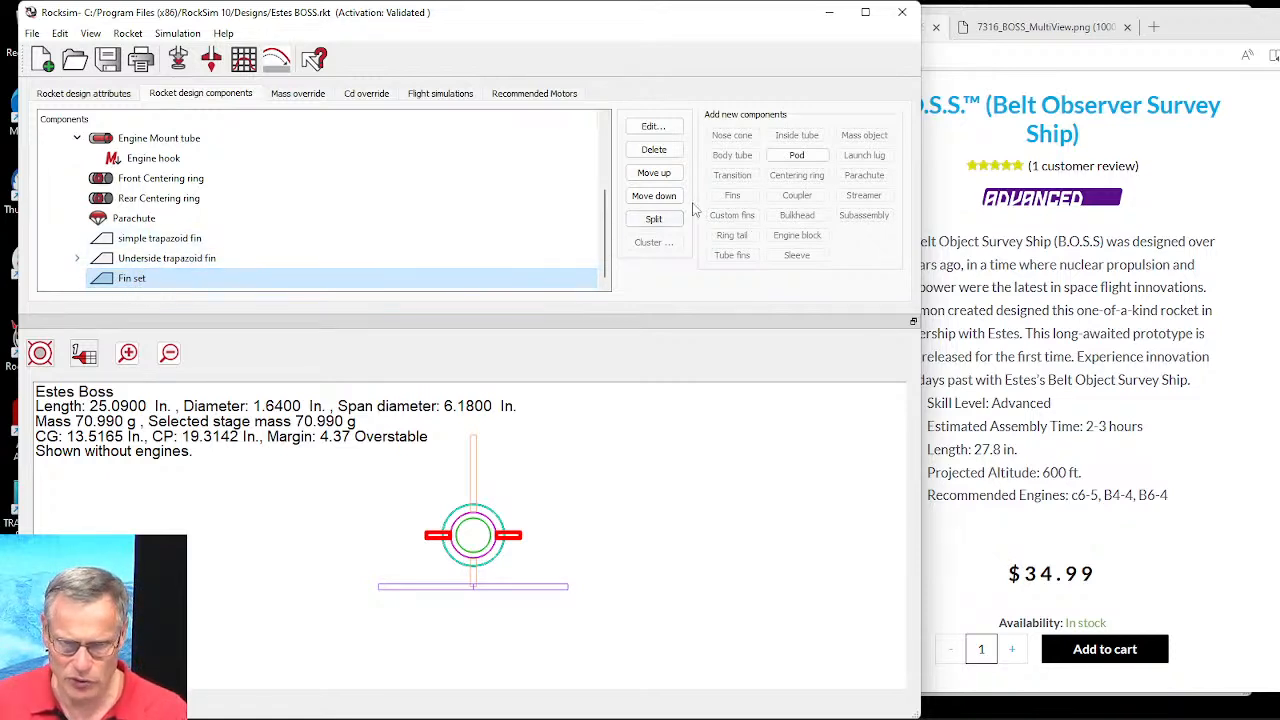
{"action": "left_click", "coordinate": [797, 155]}
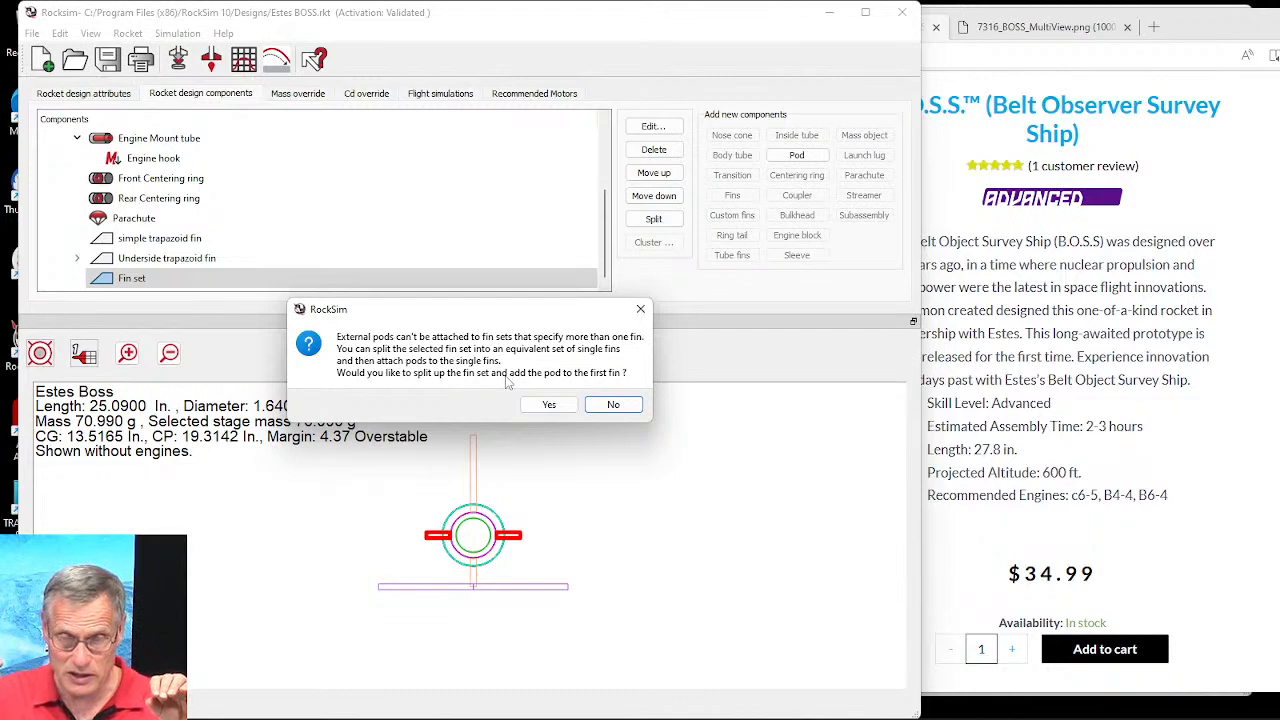
{"action": "left_click", "coordinate": [549, 404]}
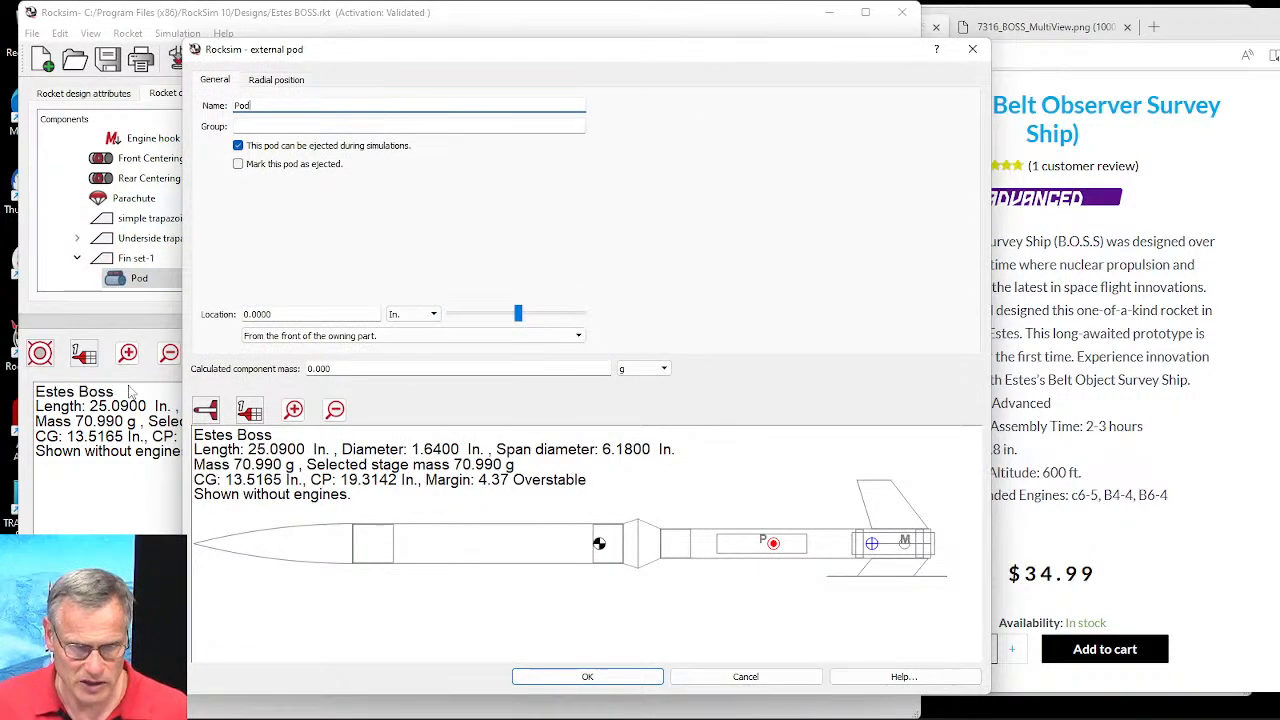
{"action": "left_click_drag", "start_coordinate": [303, 55], "coordinate": [857, 54]}
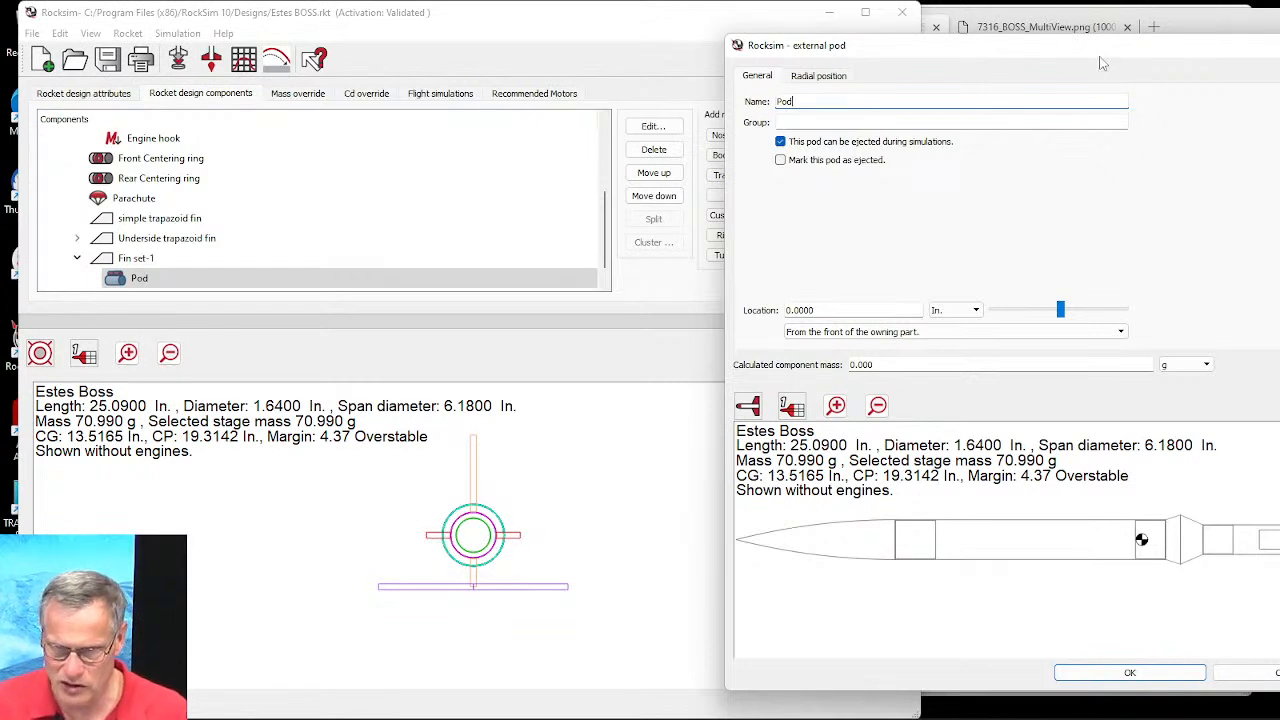
{"action": "left_click_drag", "start_coordinate": [1086, 55], "coordinate": [448, 23]}
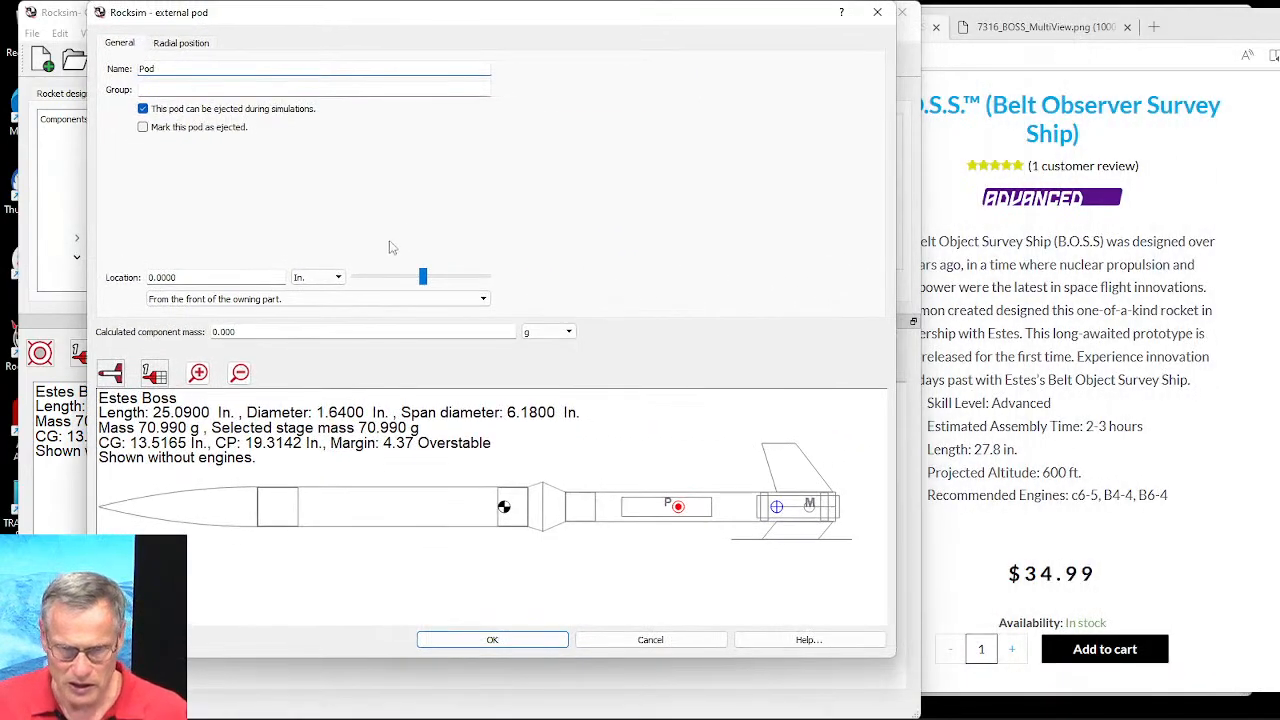
Step: Make the pod non-ejectable during simulations and name it "Tube Pod Attachment point"
{"action": "left_click", "coordinate": [145, 110]}
{"action": "left_click_drag", "start_coordinate": [158, 68], "coordinate": [131, 68]}
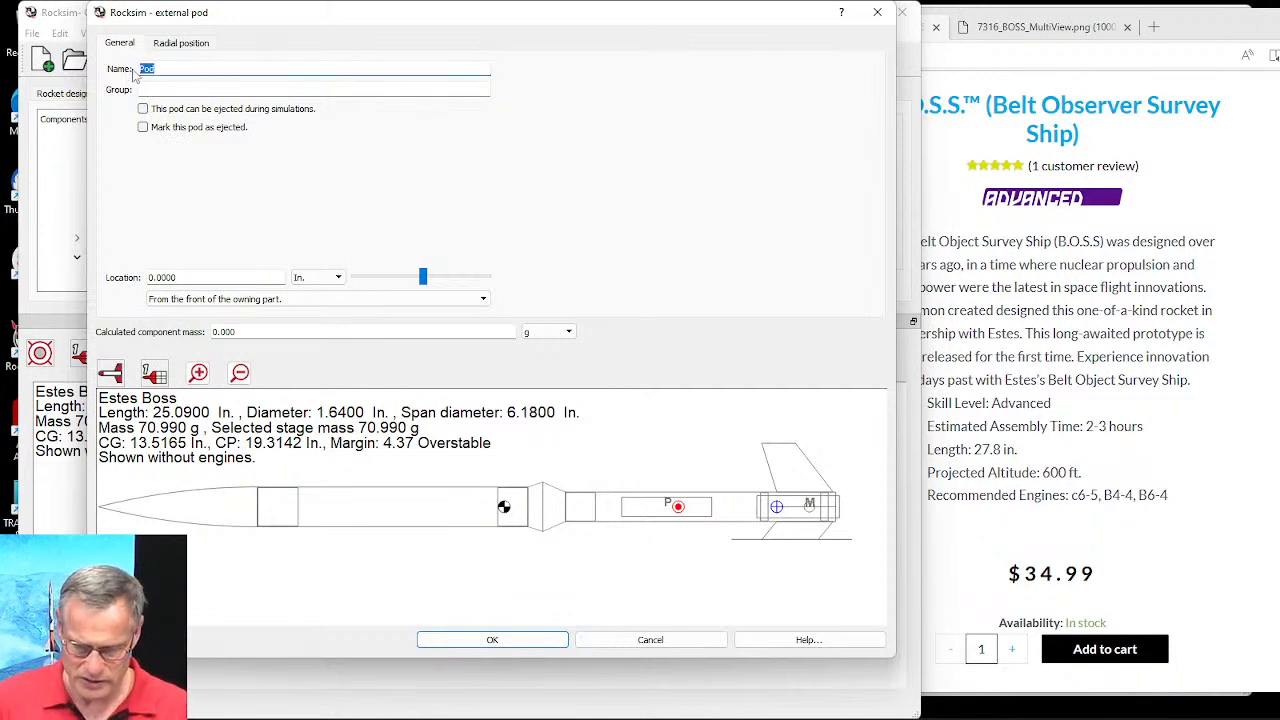
{"action": "key", "text": "Right"}
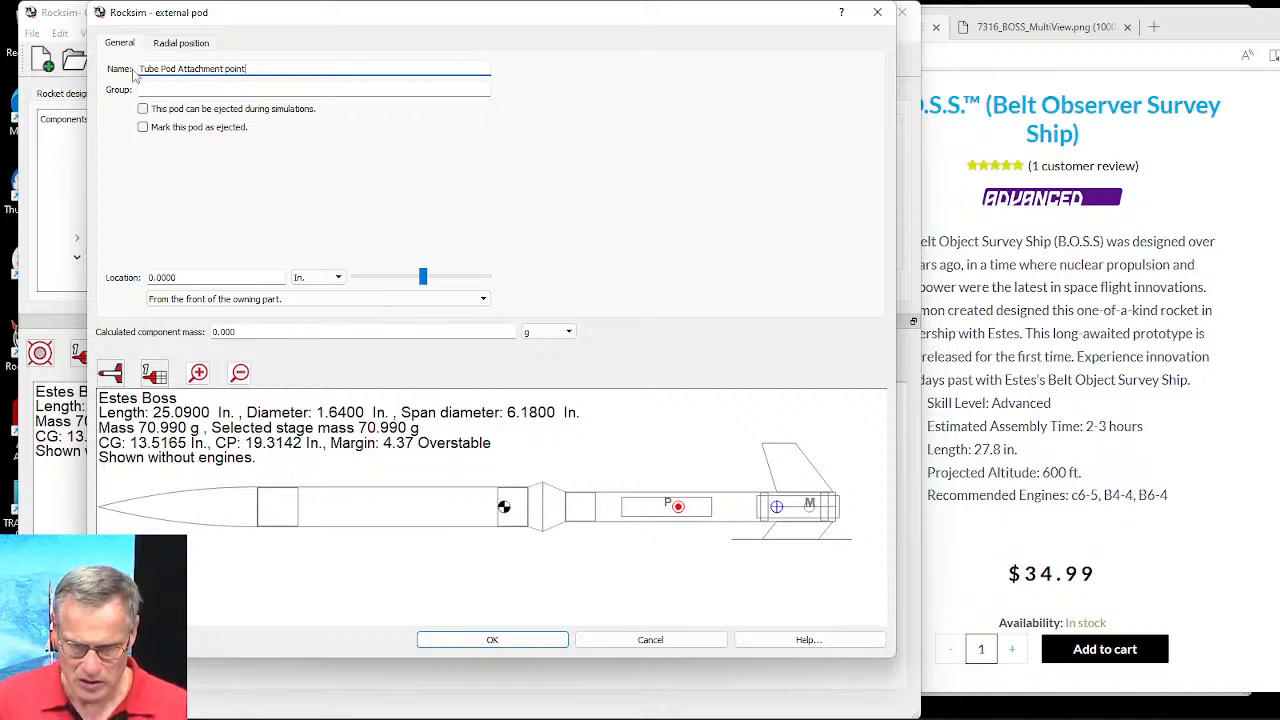
Step: Using the multi-view reference image, move the pod to about -0.335 in. from the front of its owning part and save it
{"action": "left_click", "coordinate": [990, 31]}
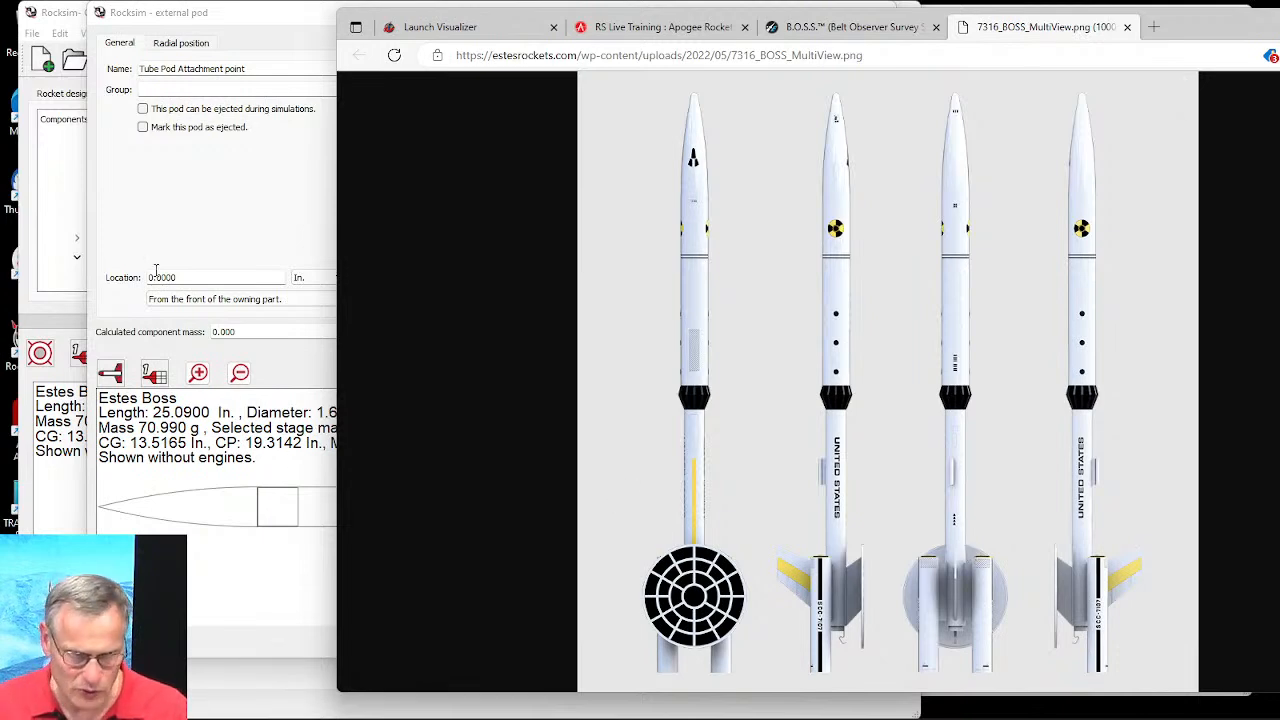
{"action": "left_click", "coordinate": [155, 271]}
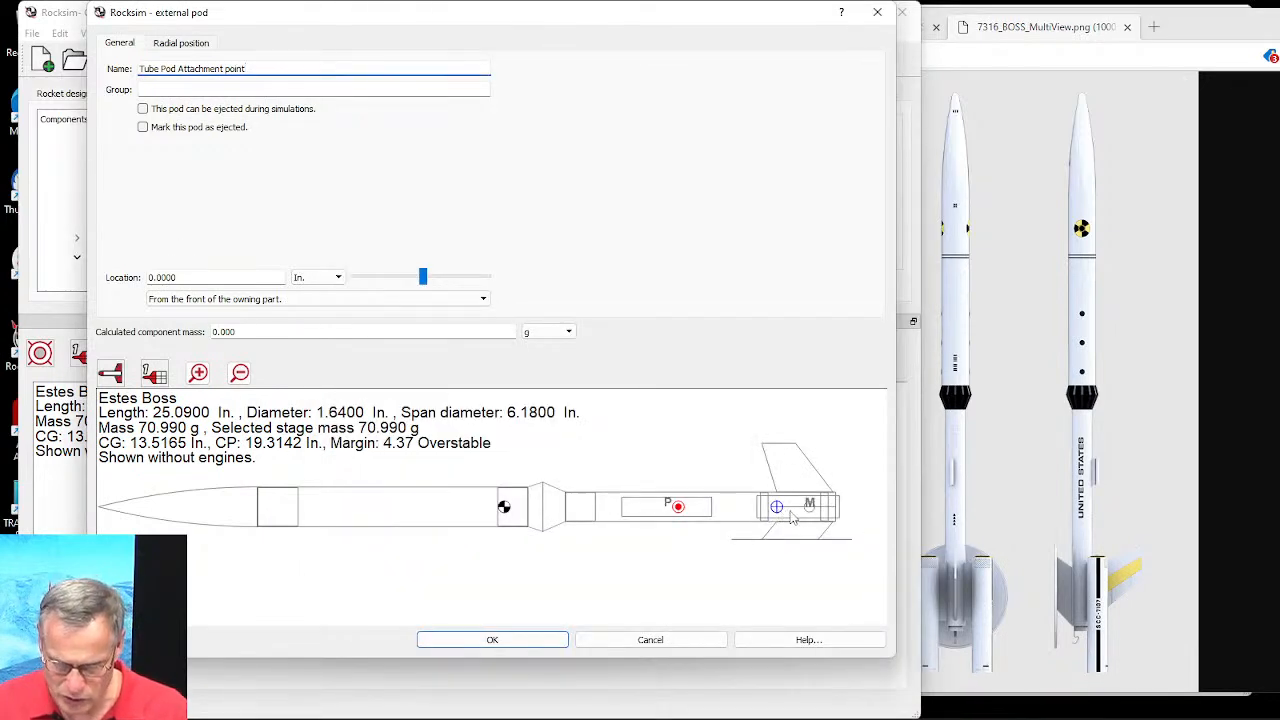
{"action": "scroll", "coordinate": [779, 514], "scroll_direction": "up", "scroll_amount": 3}
{"action": "left_click", "coordinate": [813, 510]}
{"action": "left_click_drag", "start_coordinate": [764, 509], "coordinate": [463, 509]}
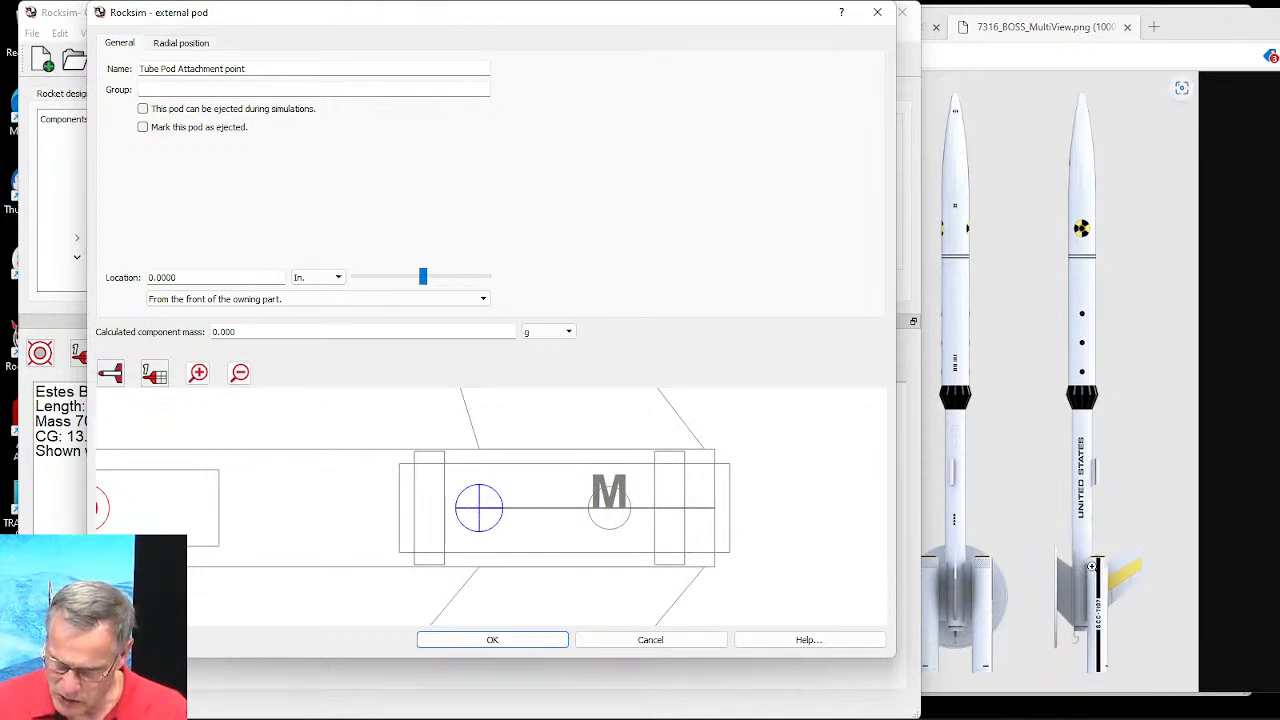
{"action": "left_click_drag", "start_coordinate": [422, 276], "coordinate": [415, 284]}
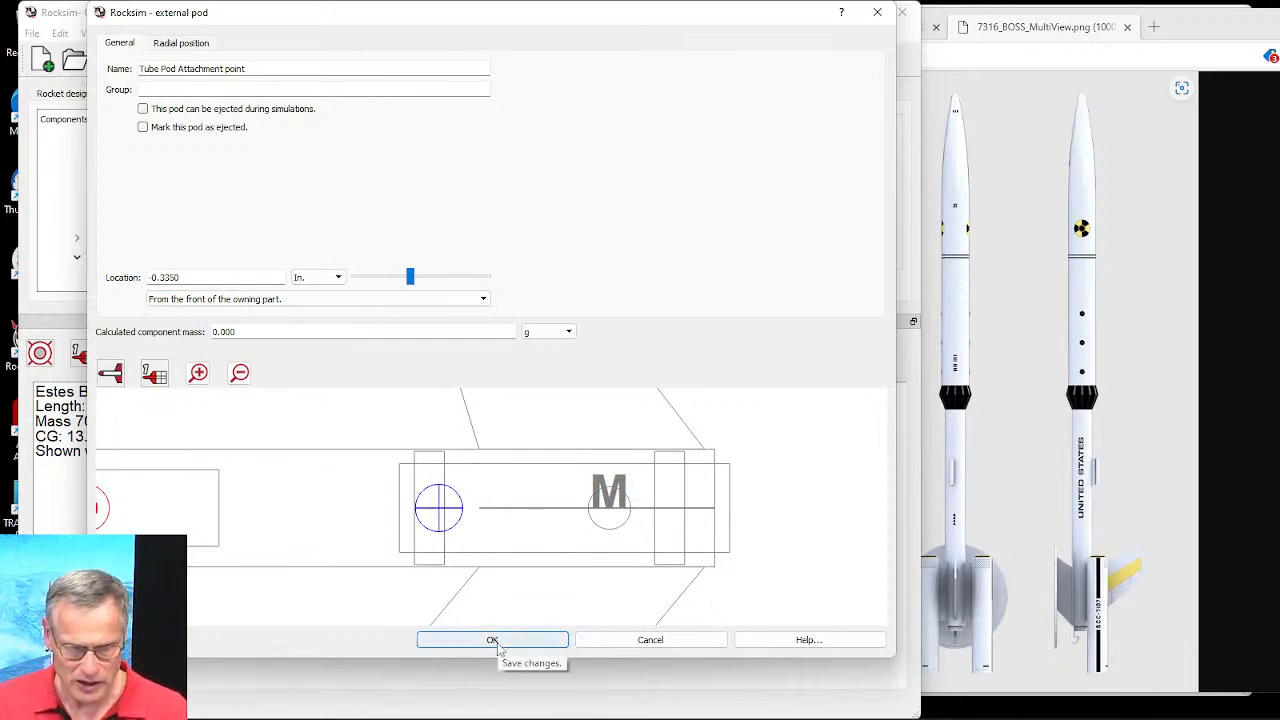
{"action": "left_click", "coordinate": [493, 640]}
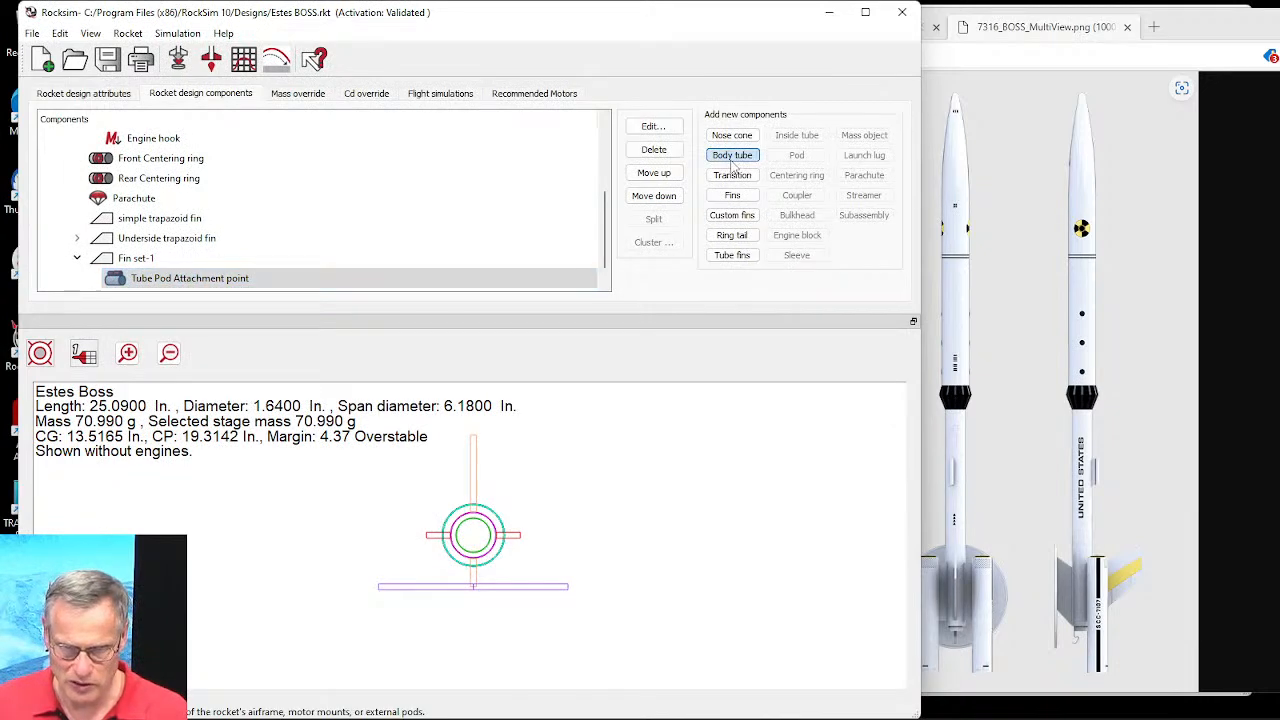
Step: Add a body tube to the pod attachment point using the Apogee 10100 24 mm tube from the database
{"action": "left_click", "coordinate": [732, 156]}
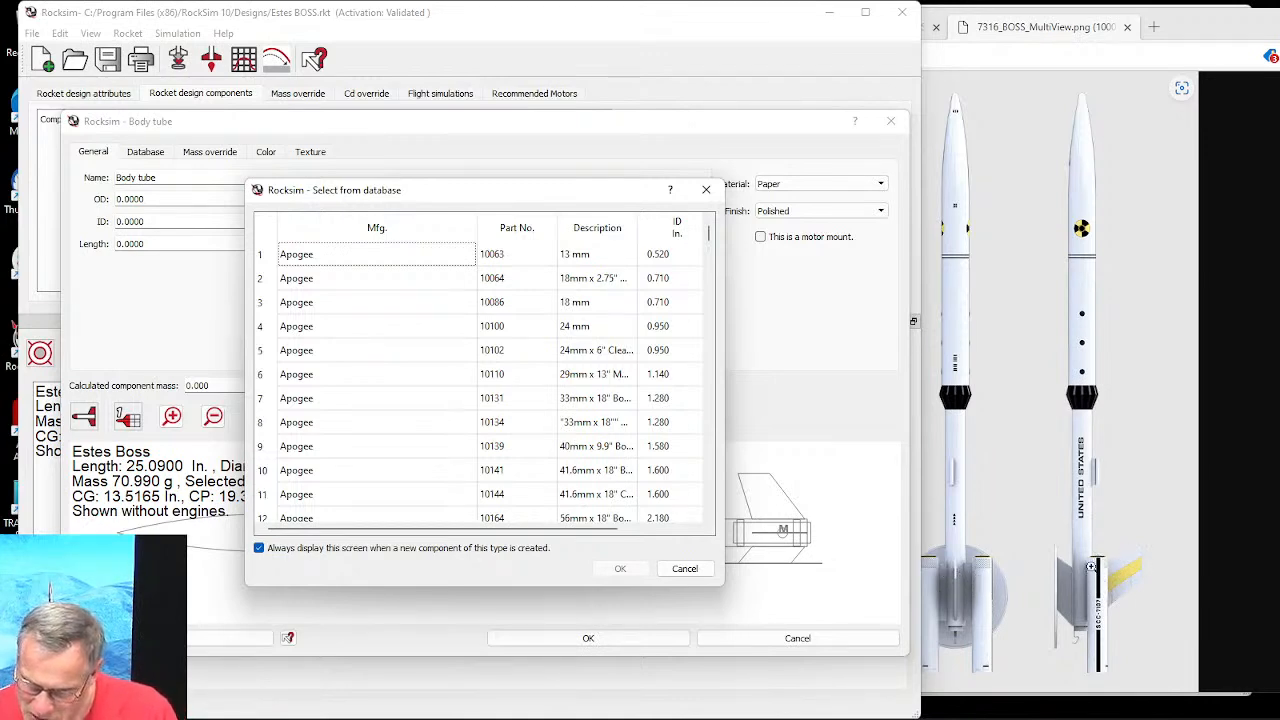
{"action": "left_click", "coordinate": [1109, 568]}
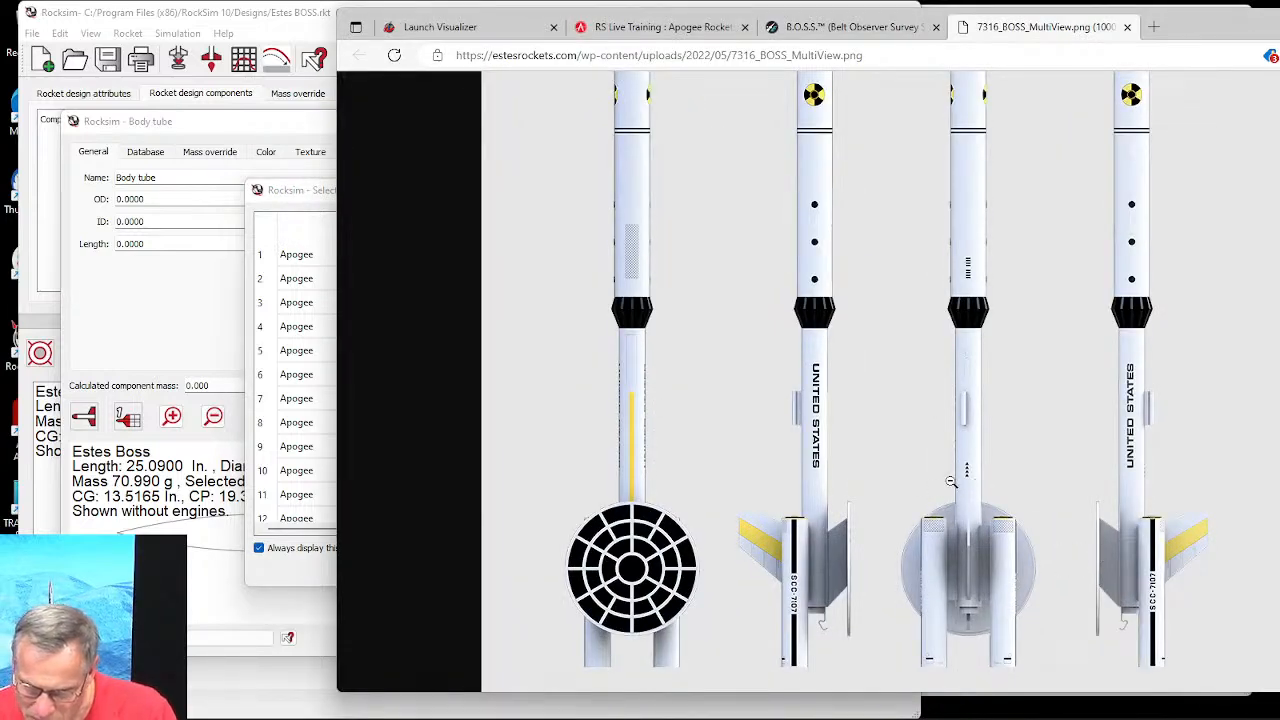
{"action": "left_click", "coordinate": [300, 194]}
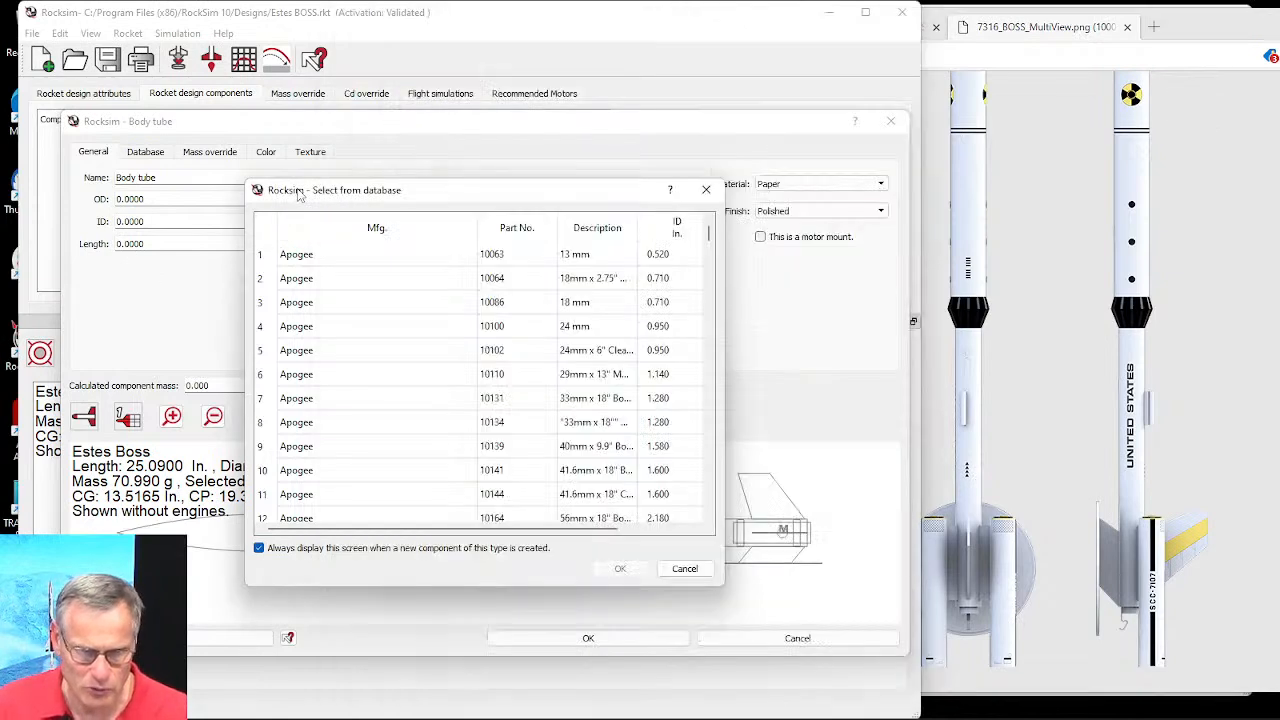
{"action": "left_click", "coordinate": [578, 328]}
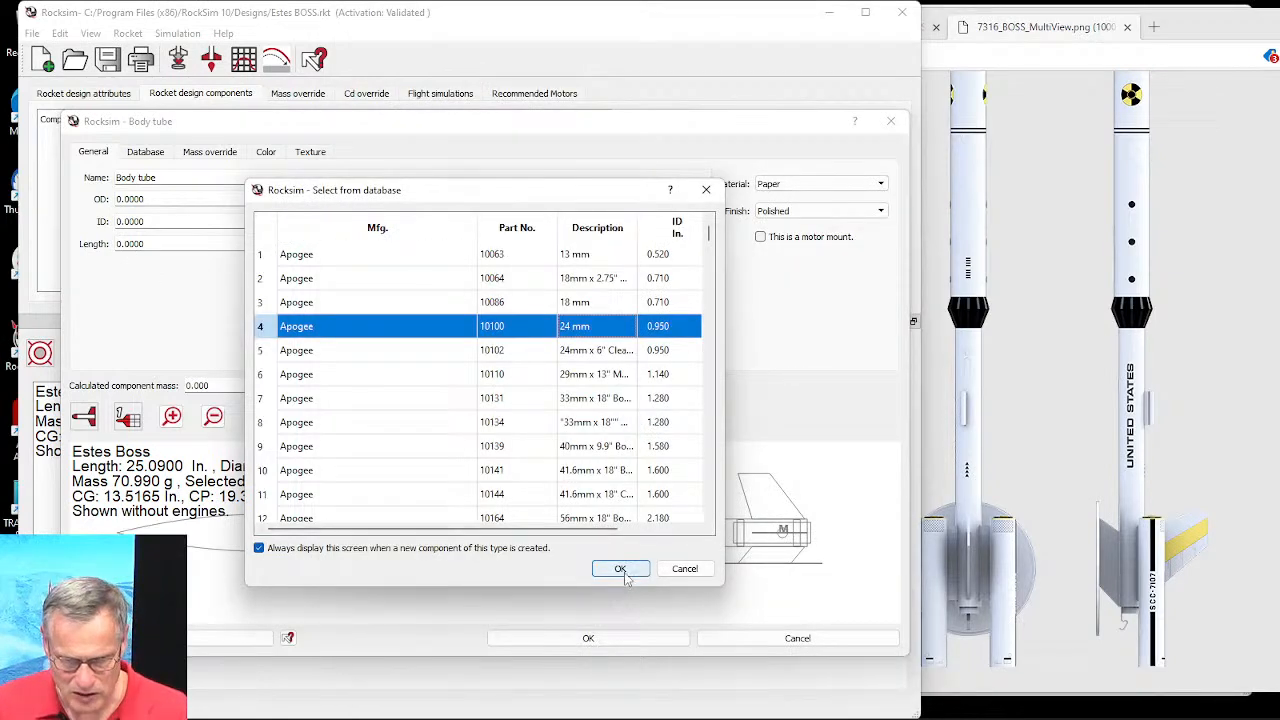
{"action": "left_click", "coordinate": [620, 569]}
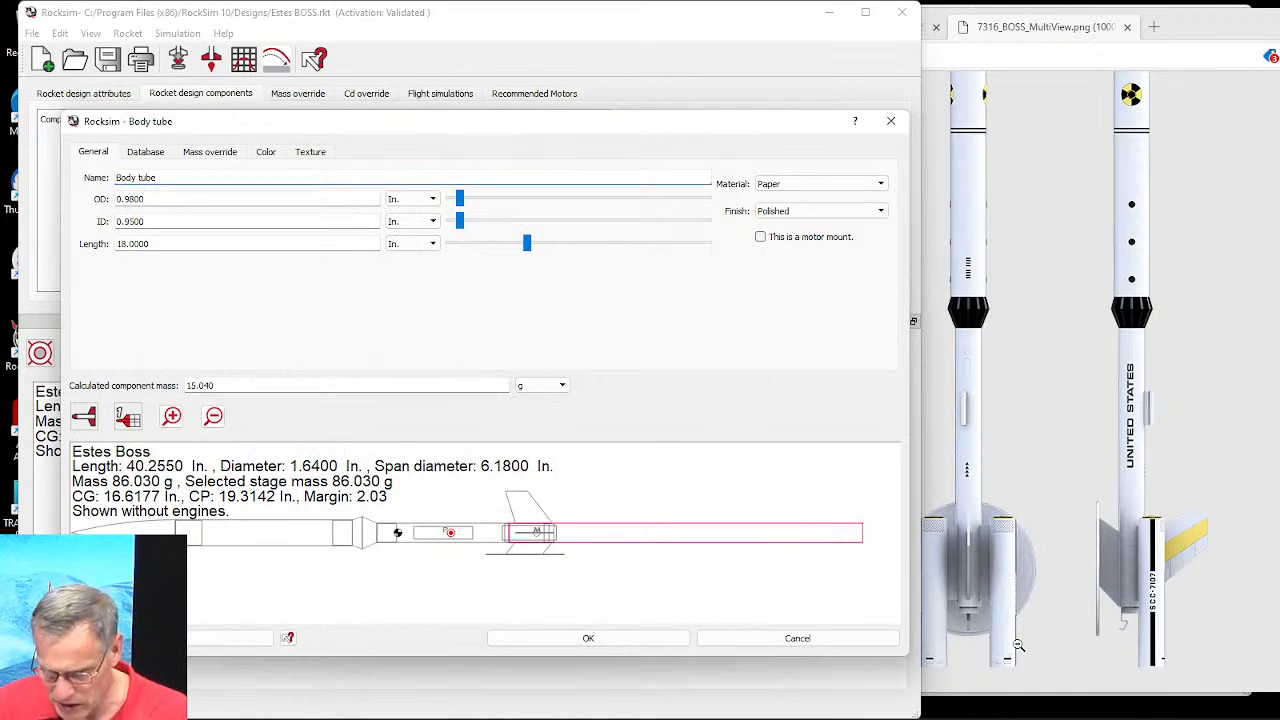
Step: Shorten the pod's body tube to 3.75 in. and name it "External Pod Body tube"
{"action": "left_click_drag", "start_coordinate": [527, 243], "coordinate": [465, 266]}
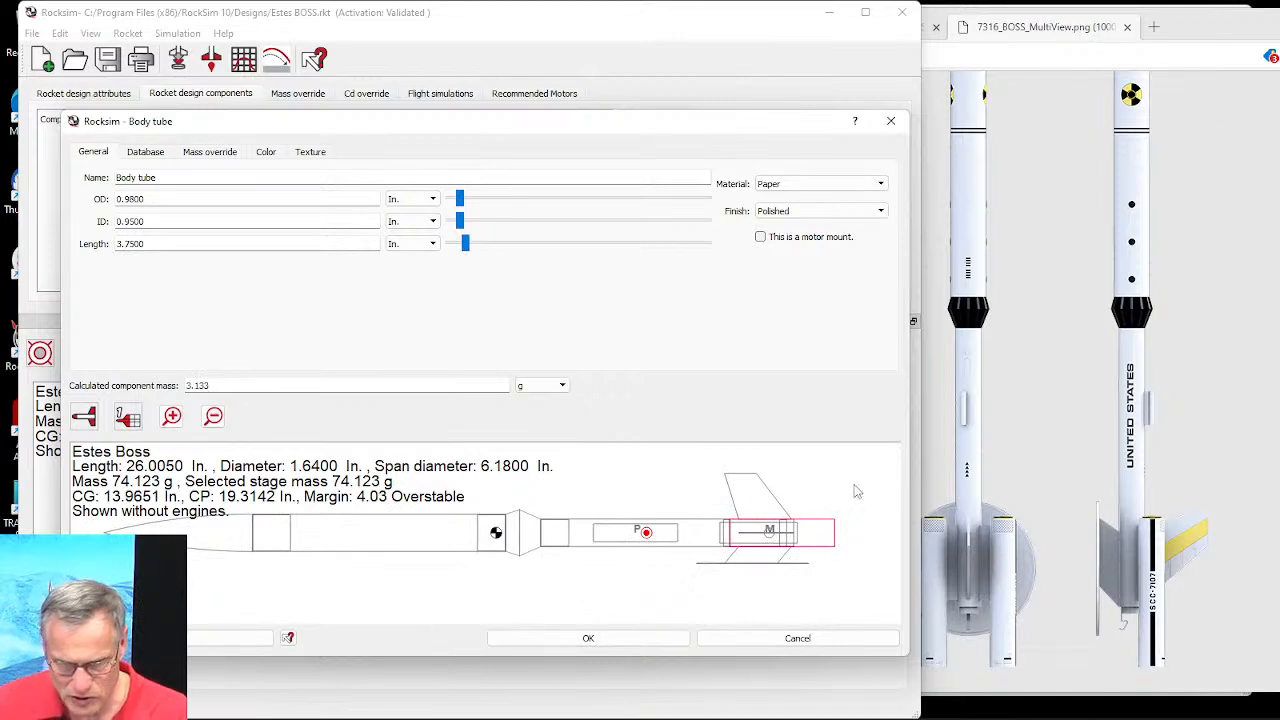
{"action": "left_click", "coordinate": [117, 177]}
{"action": "type", "text": "Extern"}
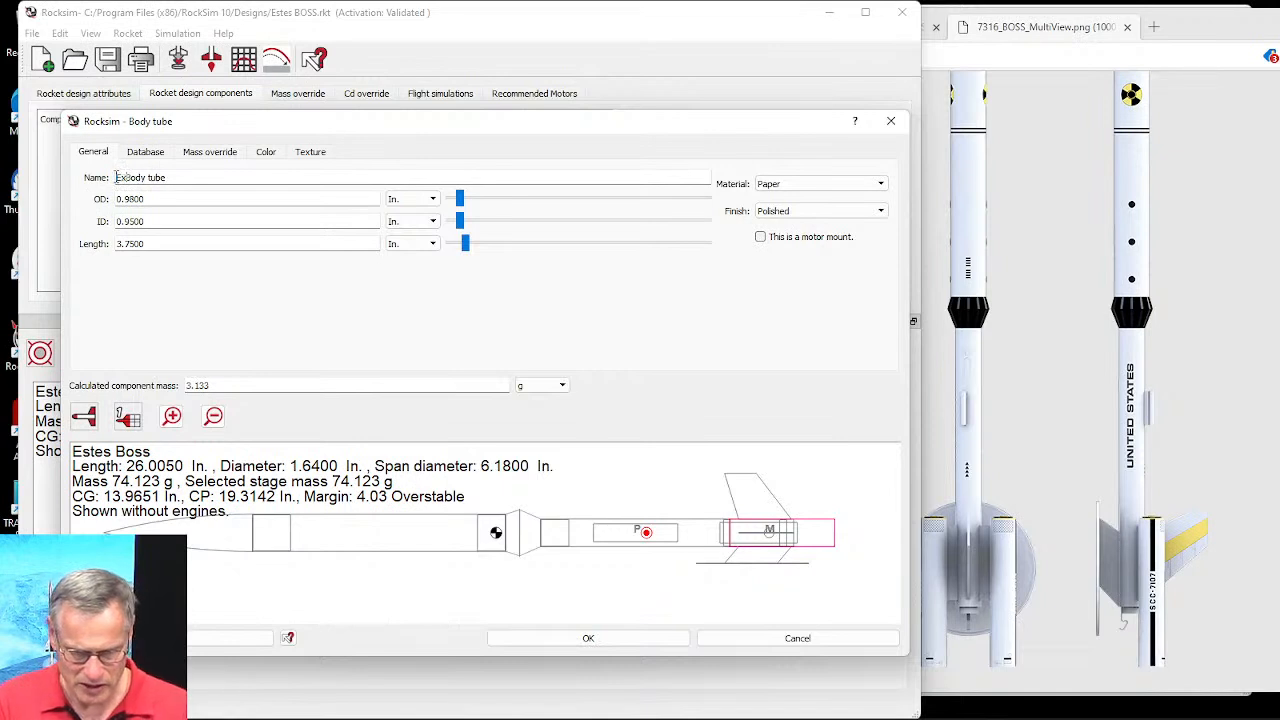
{"action": "type", "text": "al Pod B"}
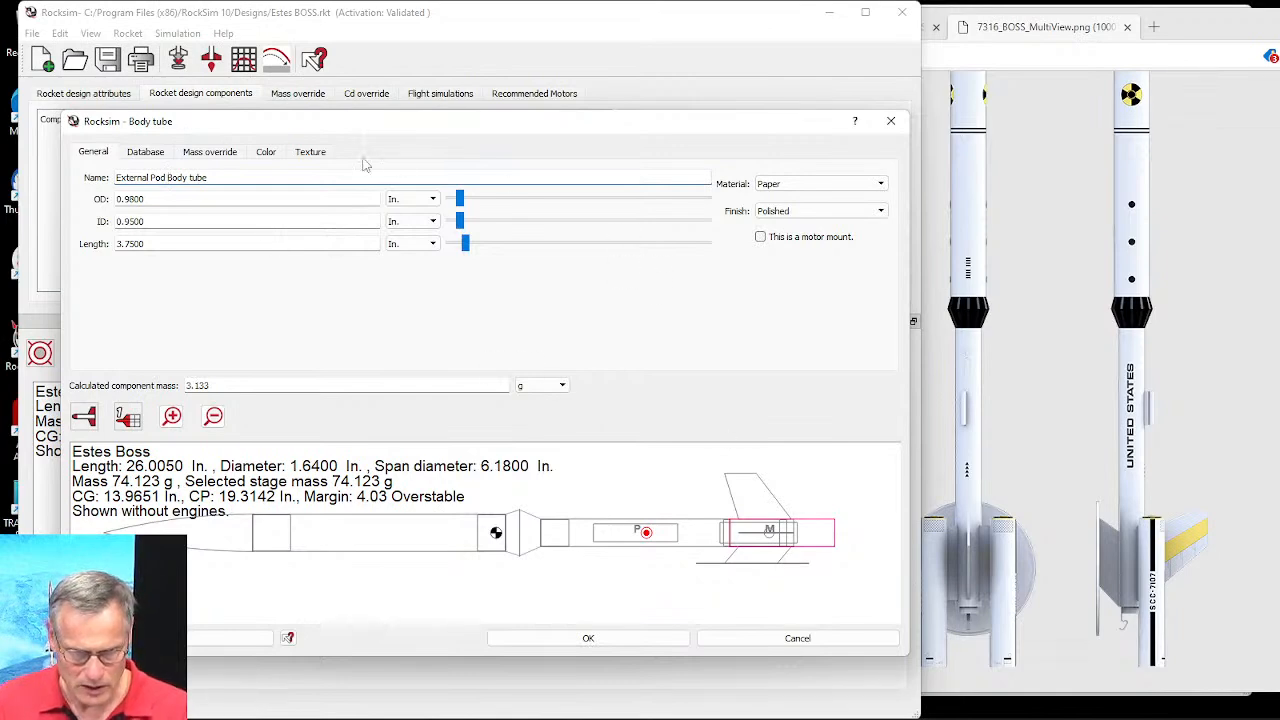
Step: Set the pod tube's 2D color to the dark yellow #c6be65 and save the body tube
{"action": "left_click", "coordinate": [264, 153]}
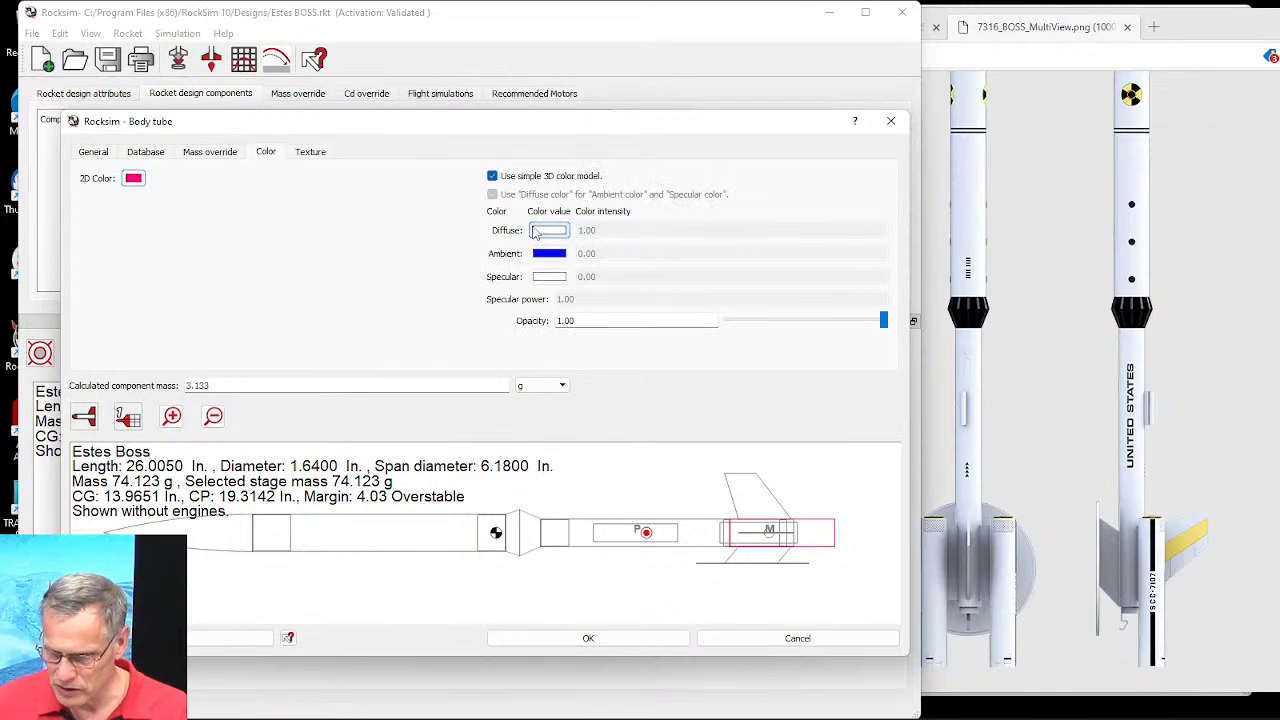
{"action": "left_click", "coordinate": [133, 178]}
{"action": "left_click", "coordinate": [296, 309]}
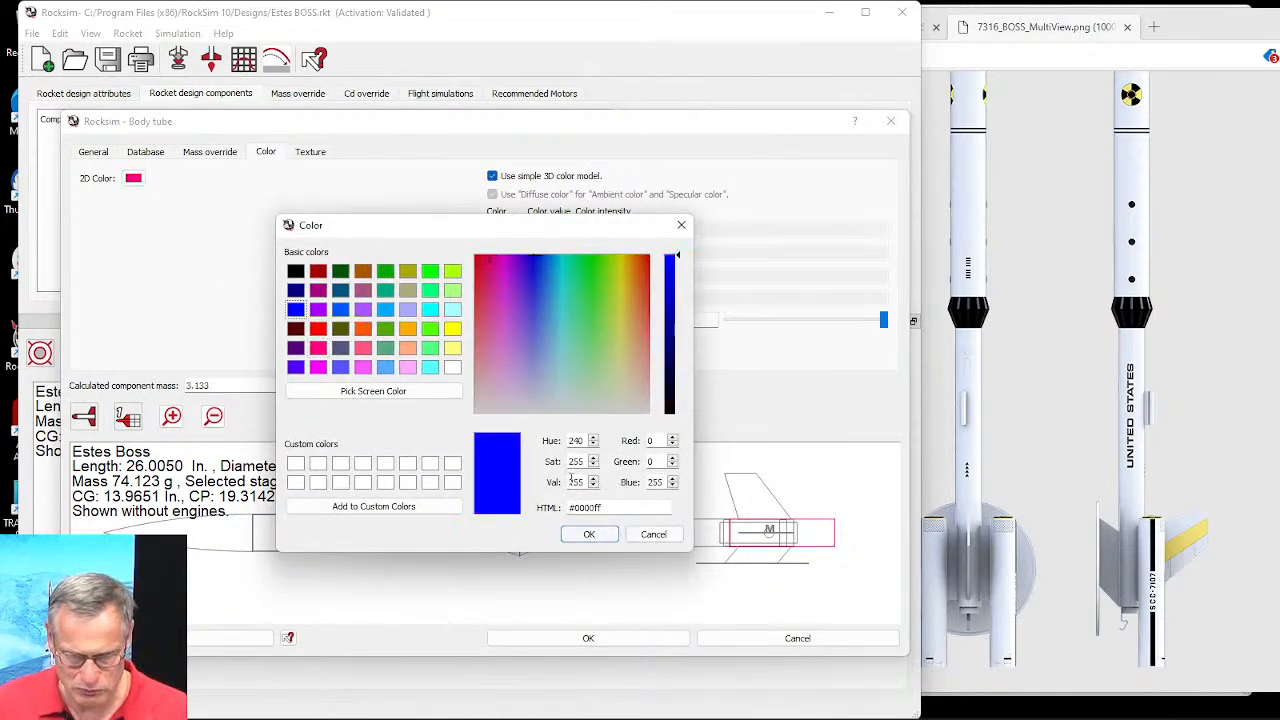
{"action": "left_click", "coordinate": [501, 308]}
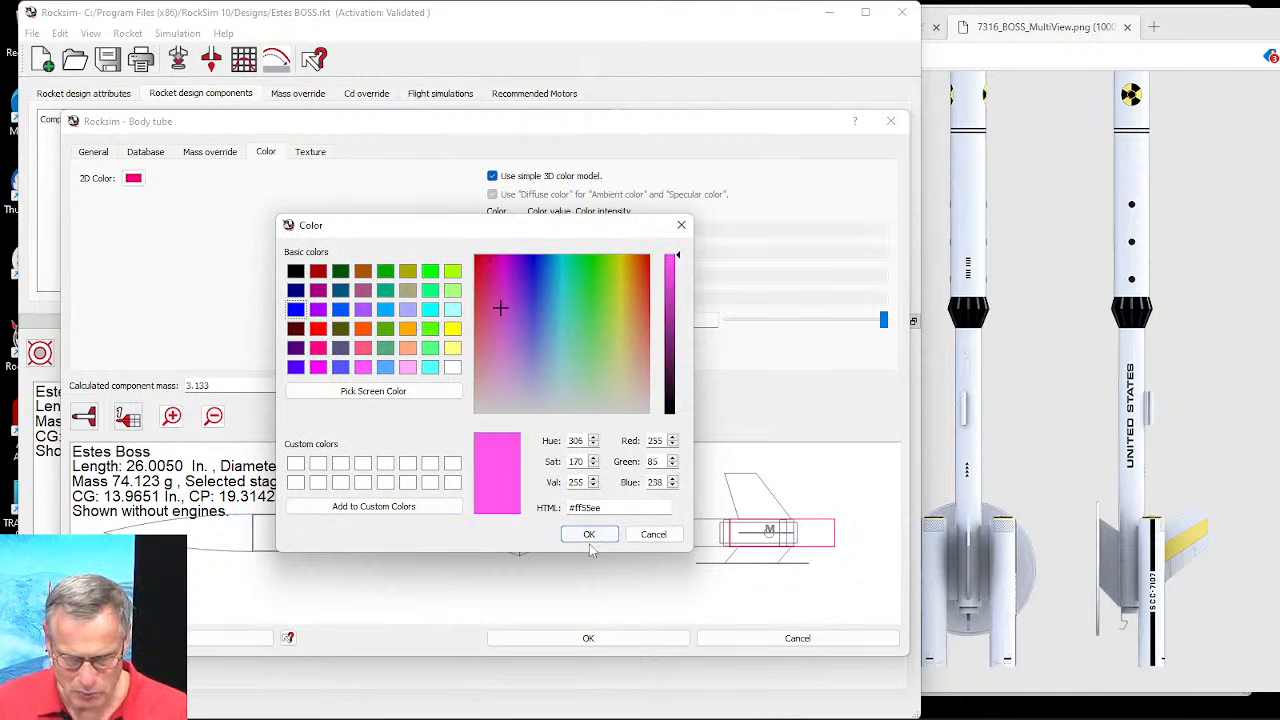
{"action": "left_click", "coordinate": [615, 400]}
{"action": "left_click", "coordinate": [622, 336]}
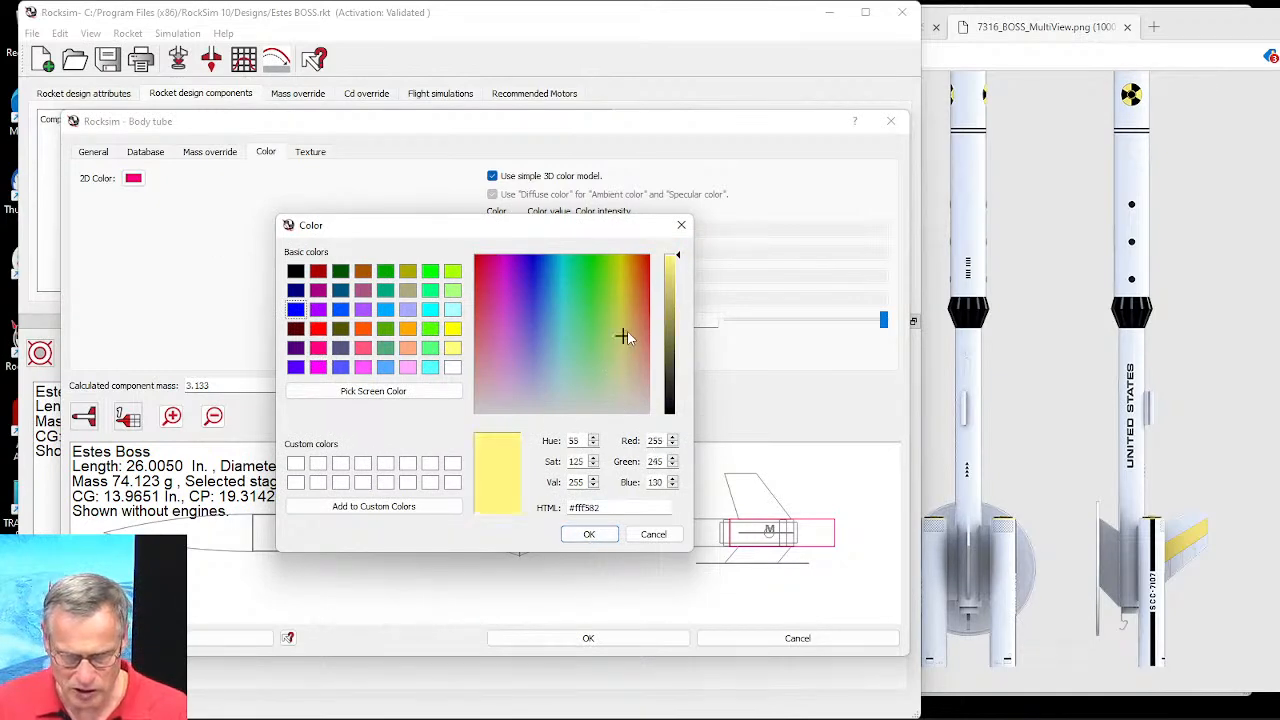
{"action": "left_click", "coordinate": [670, 298]}
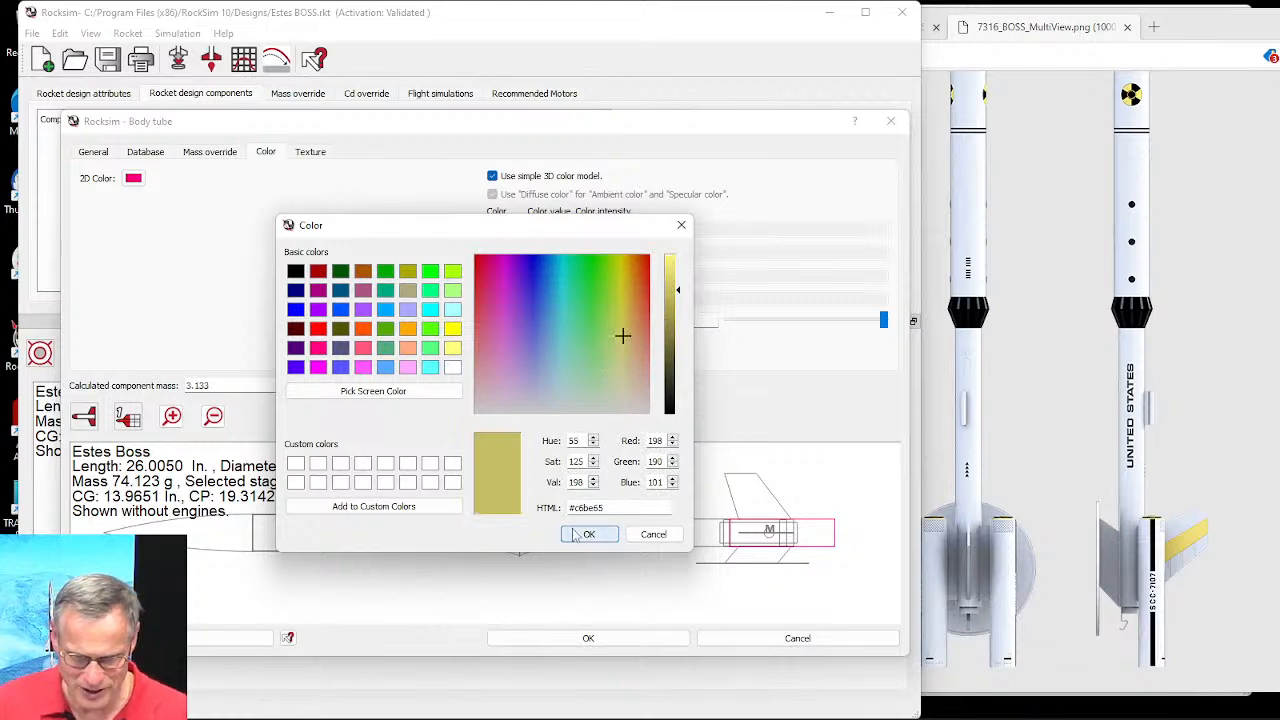
{"action": "left_click", "coordinate": [586, 534]}
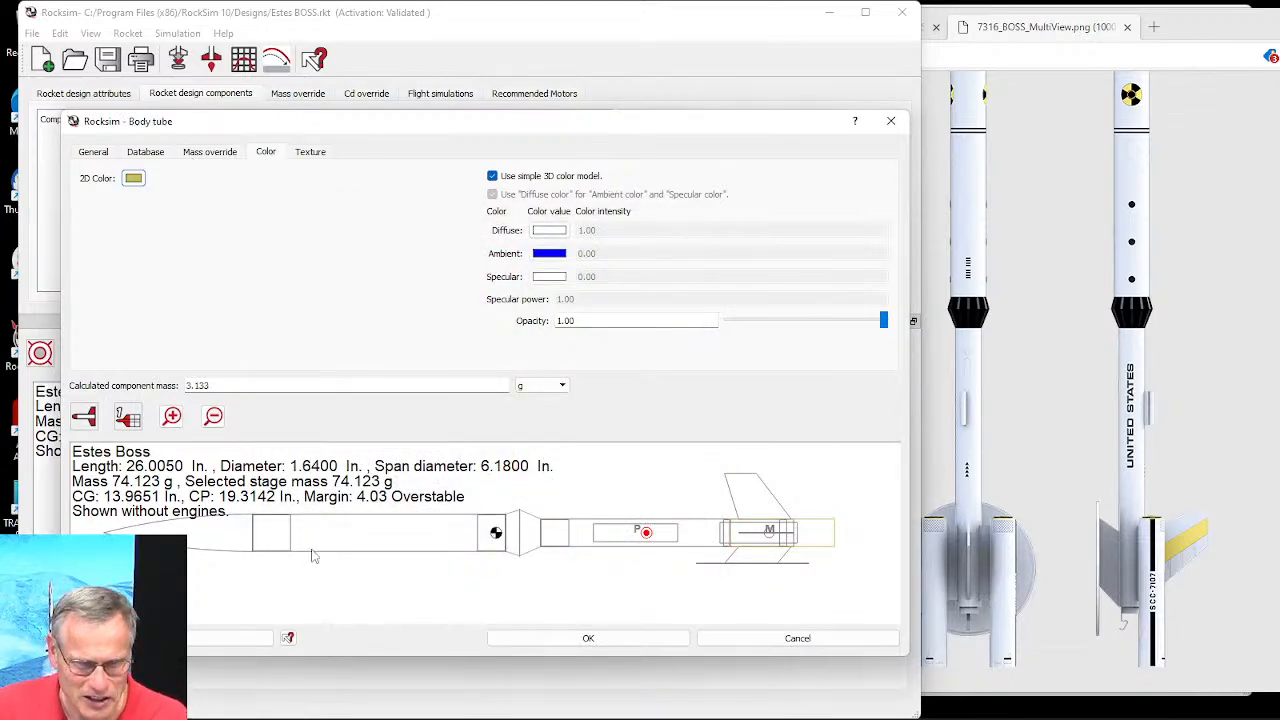
{"action": "left_click", "coordinate": [589, 638]}
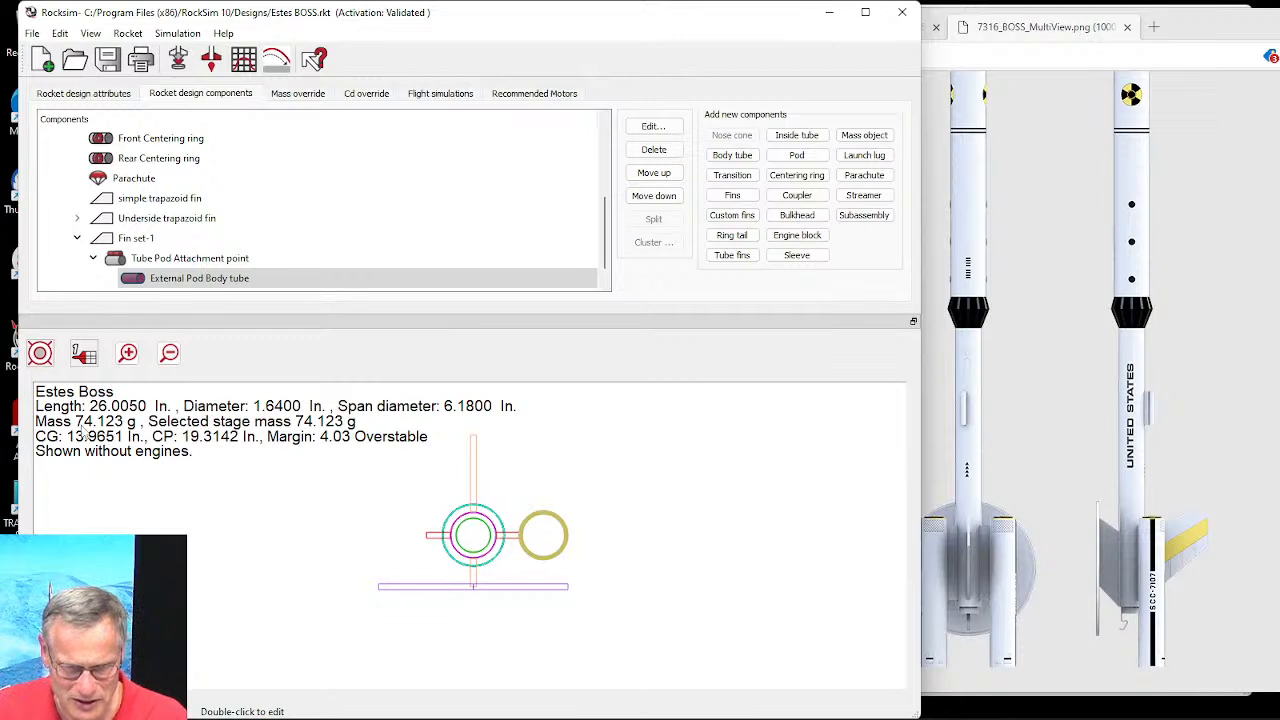
Step: Display the rocket in 3D and examine the pod tube's placement on the fin from several angles
{"action": "left_click", "coordinate": [48, 362]}
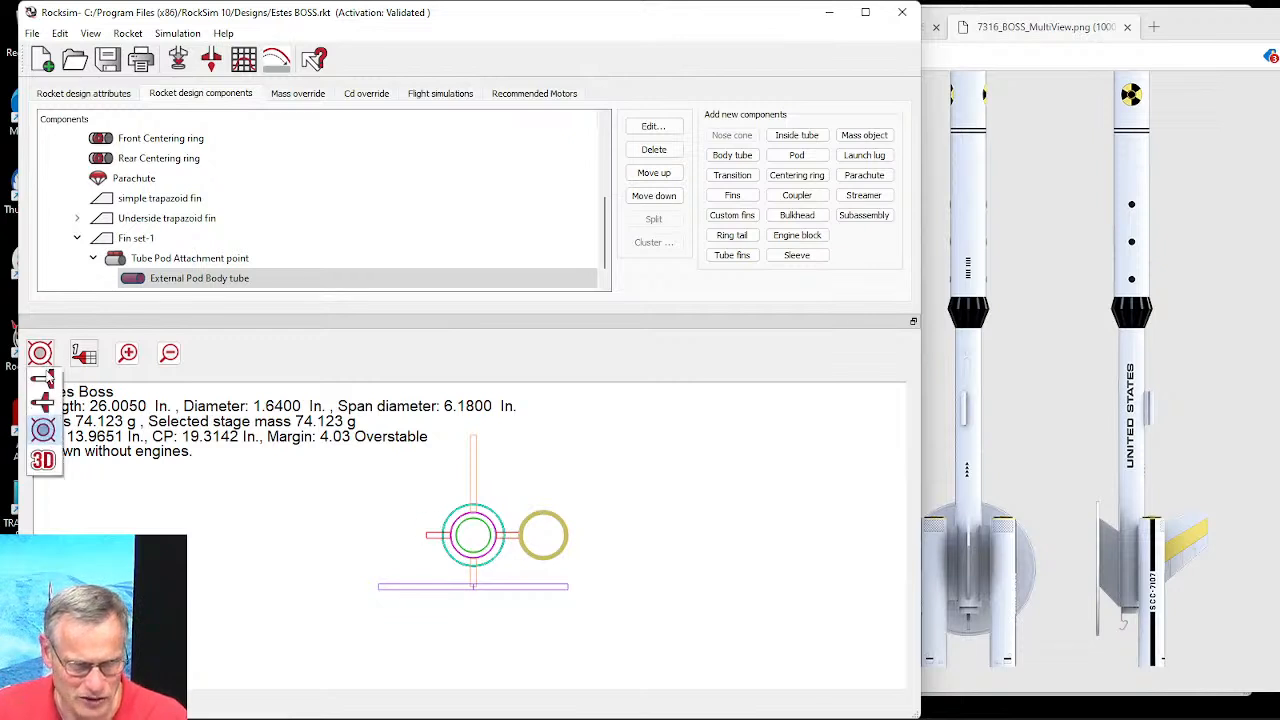
{"action": "left_click", "coordinate": [50, 469]}
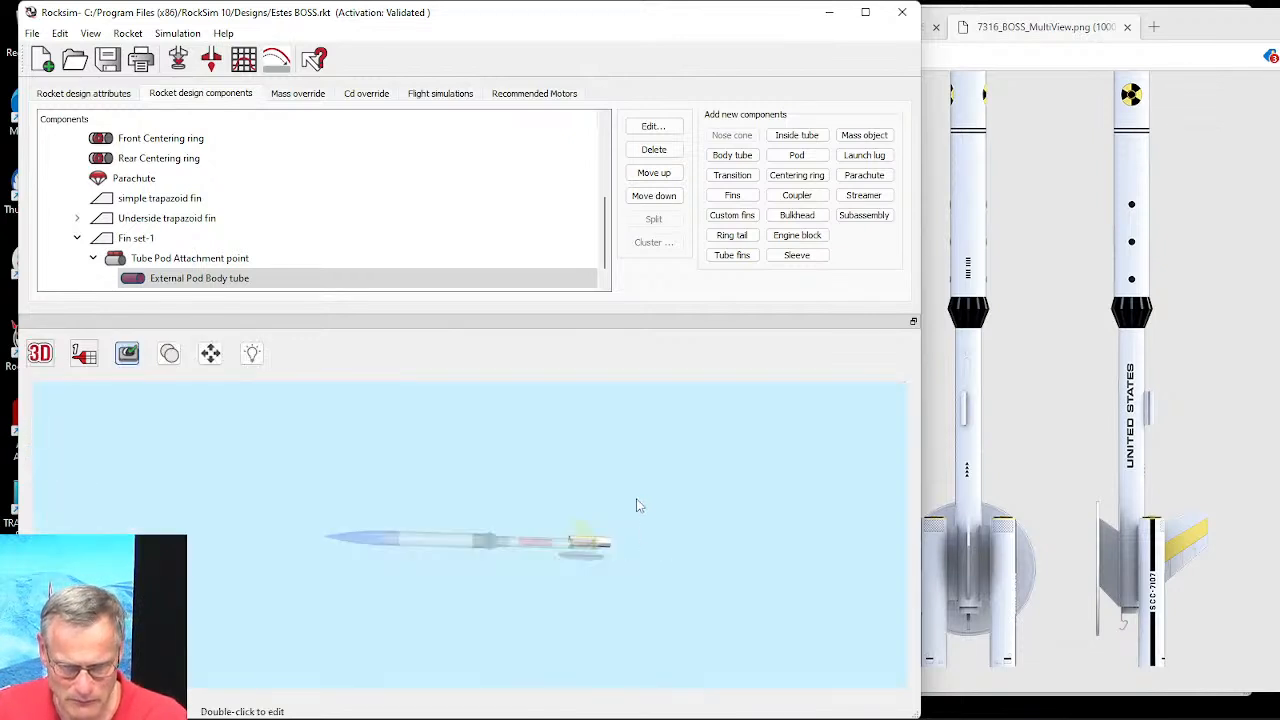
{"action": "left_click_drag", "start_coordinate": [634, 515], "coordinate": [576, 608]}
{"action": "scroll", "coordinate": [602, 510], "scroll_direction": "up", "scroll_amount": 8}
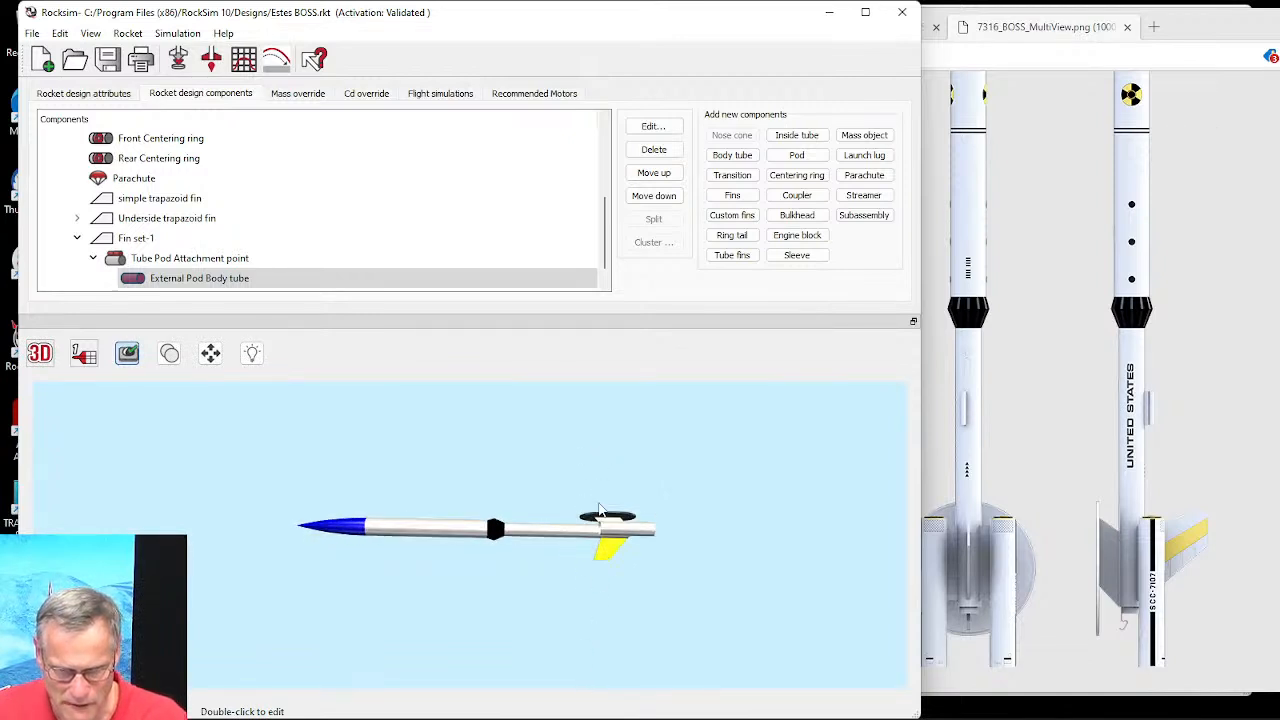
{"action": "left_click_drag", "start_coordinate": [634, 565], "coordinate": [686, 626]}
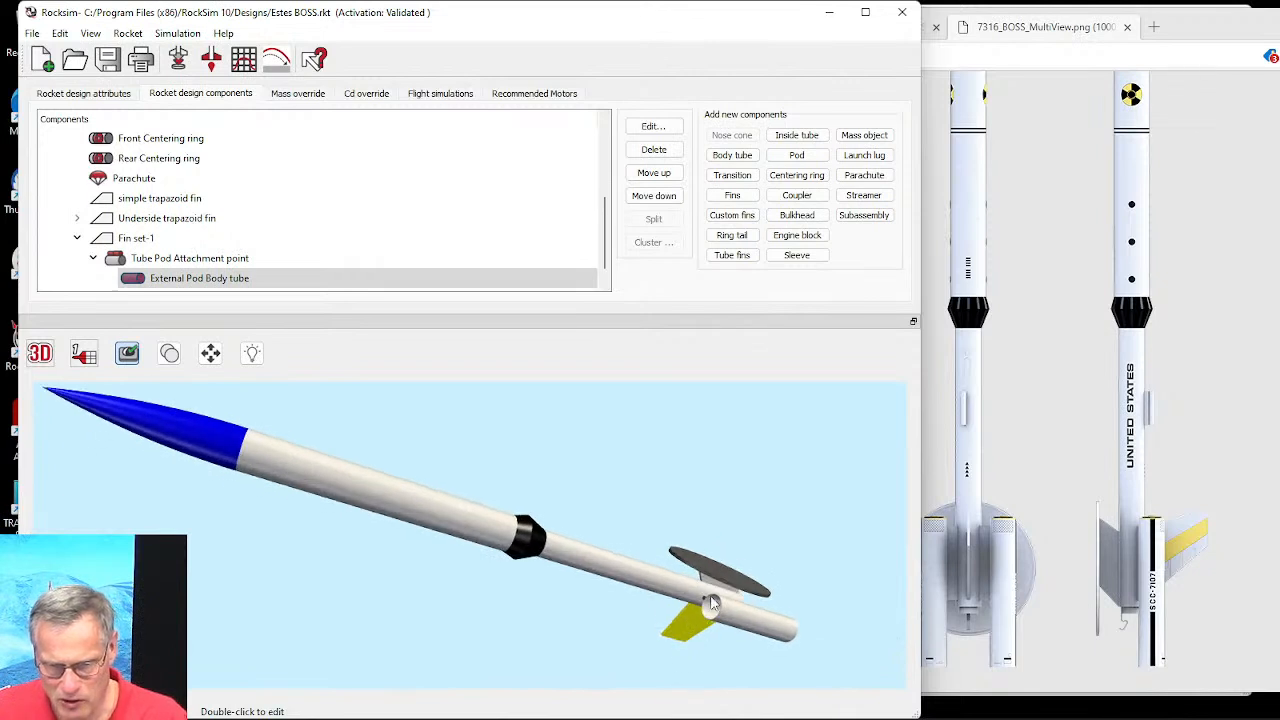
Step: Add a custom bulkhead to the External Pod Body tube, without a database part, and set its thickness to 0.125 in
{"action": "left_click", "coordinate": [175, 280]}
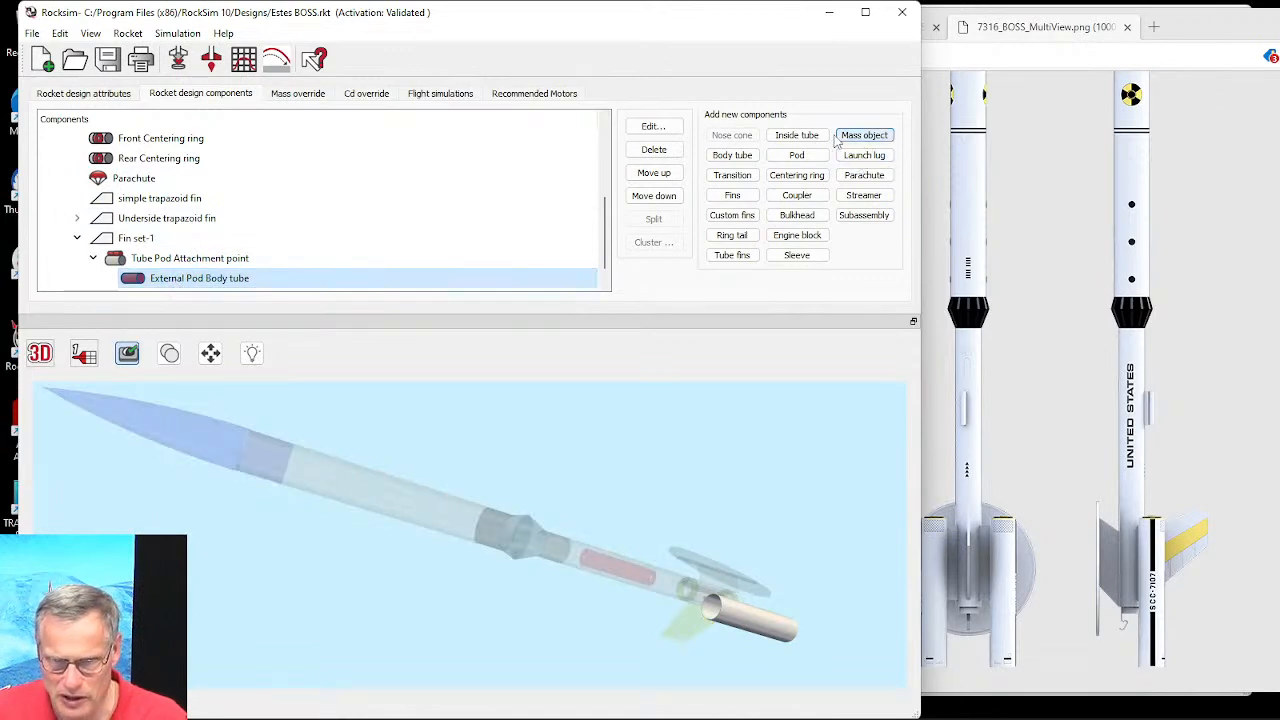
{"action": "left_click", "coordinate": [813, 219]}
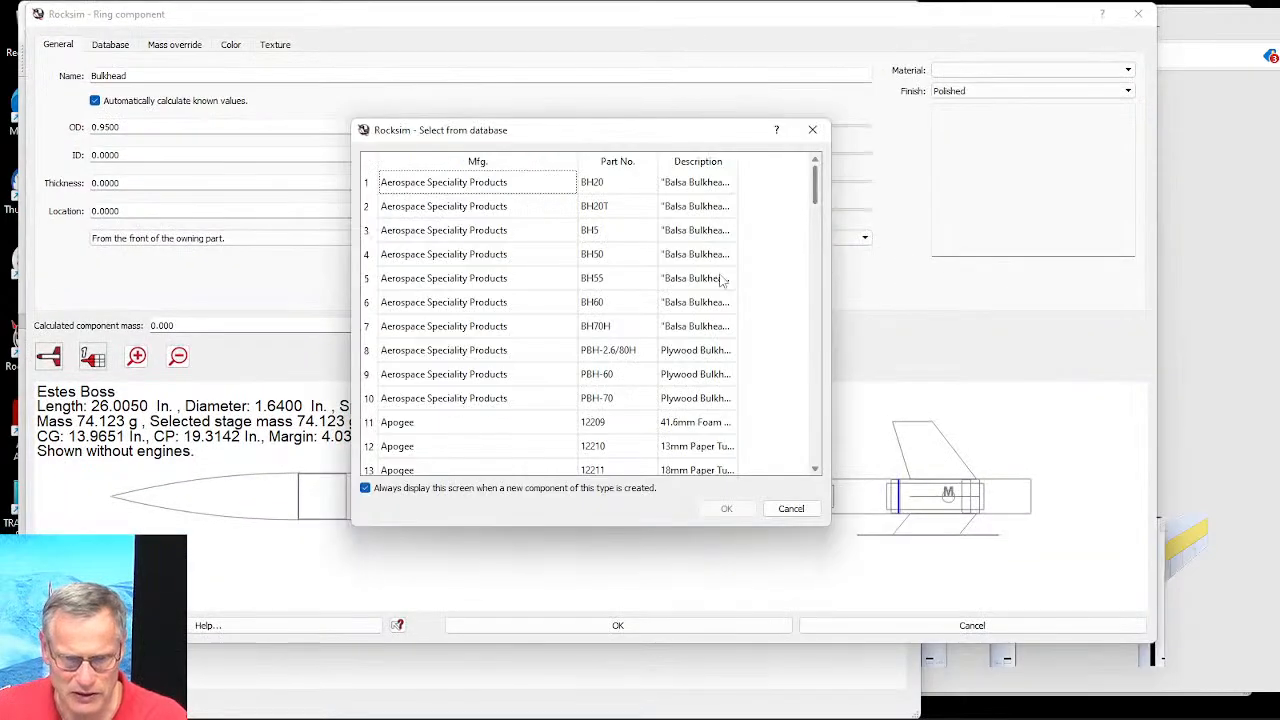
{"action": "left_click", "coordinate": [814, 132]}
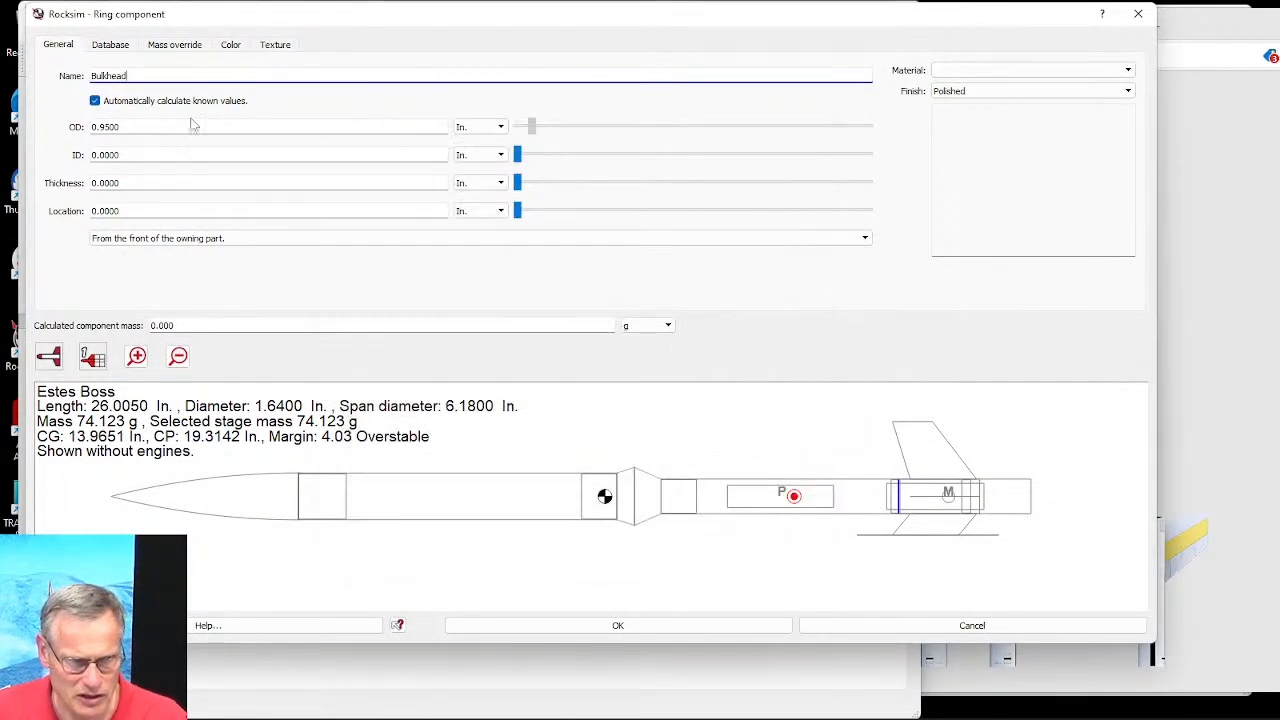
{"action": "left_click", "coordinate": [113, 183]}
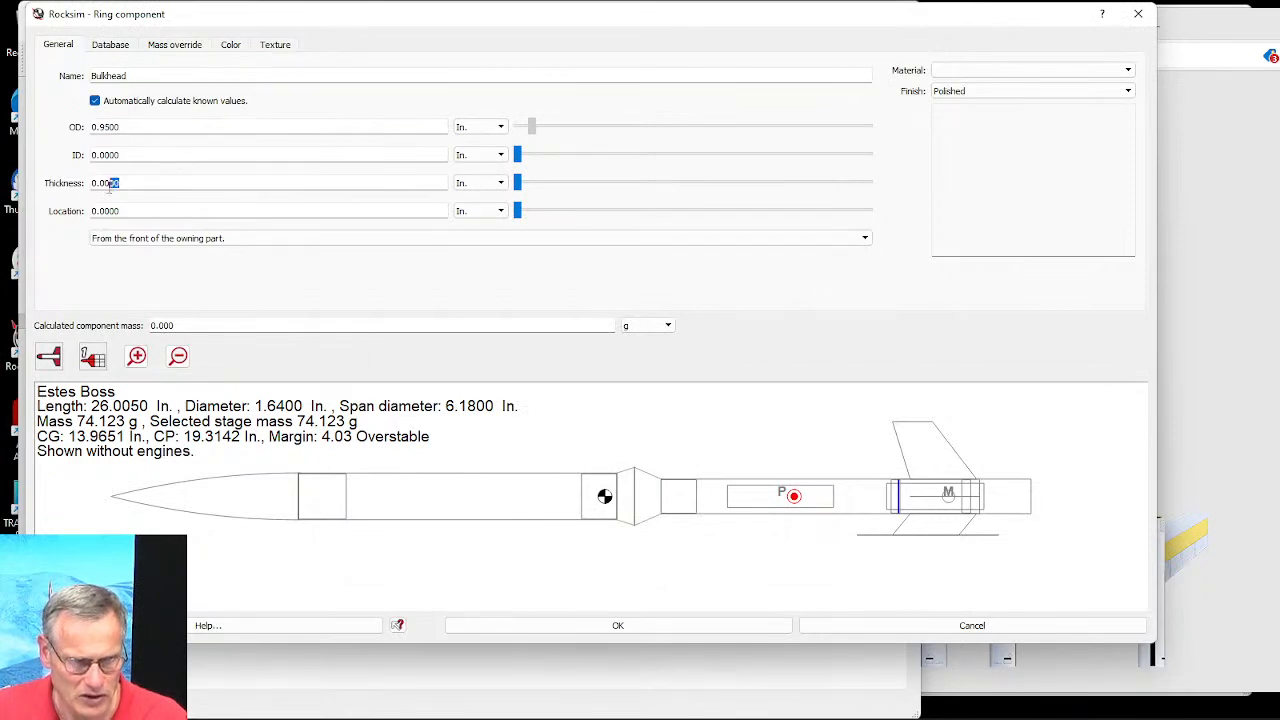
{"action": "type", "text": "12"}
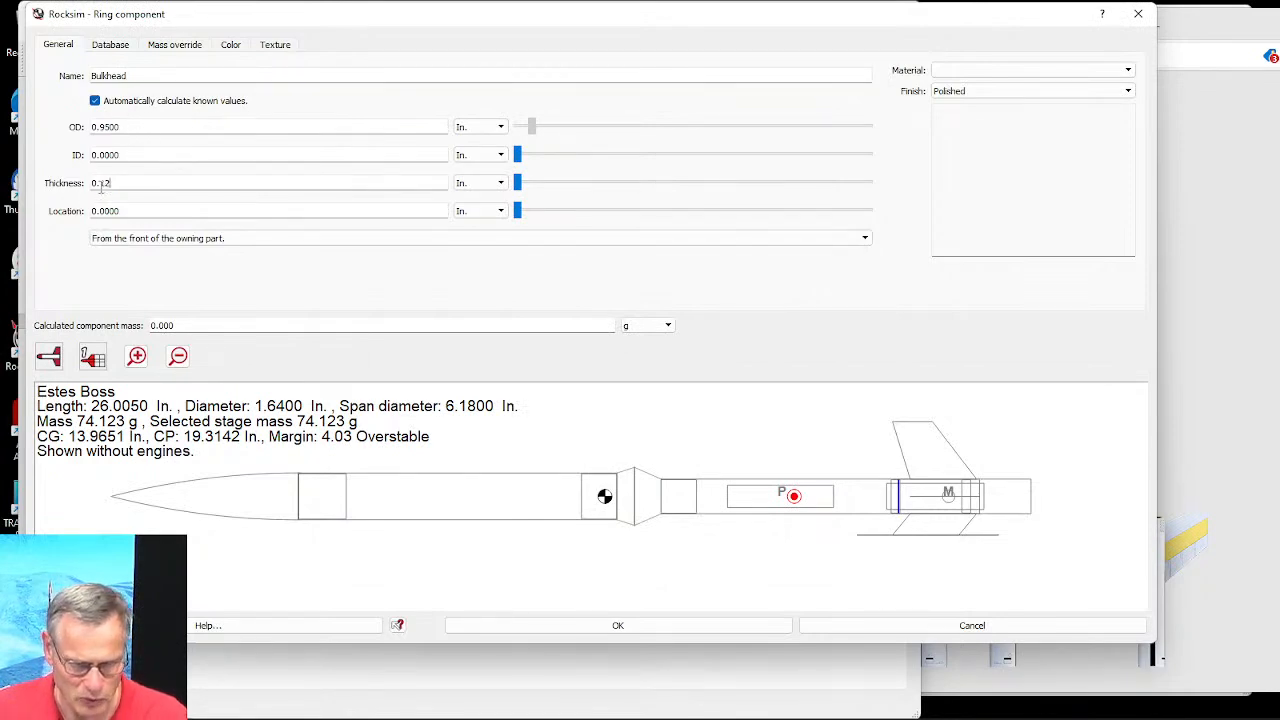
{"action": "type", "text": "5"}
{"action": "key", "text": "Tab"}
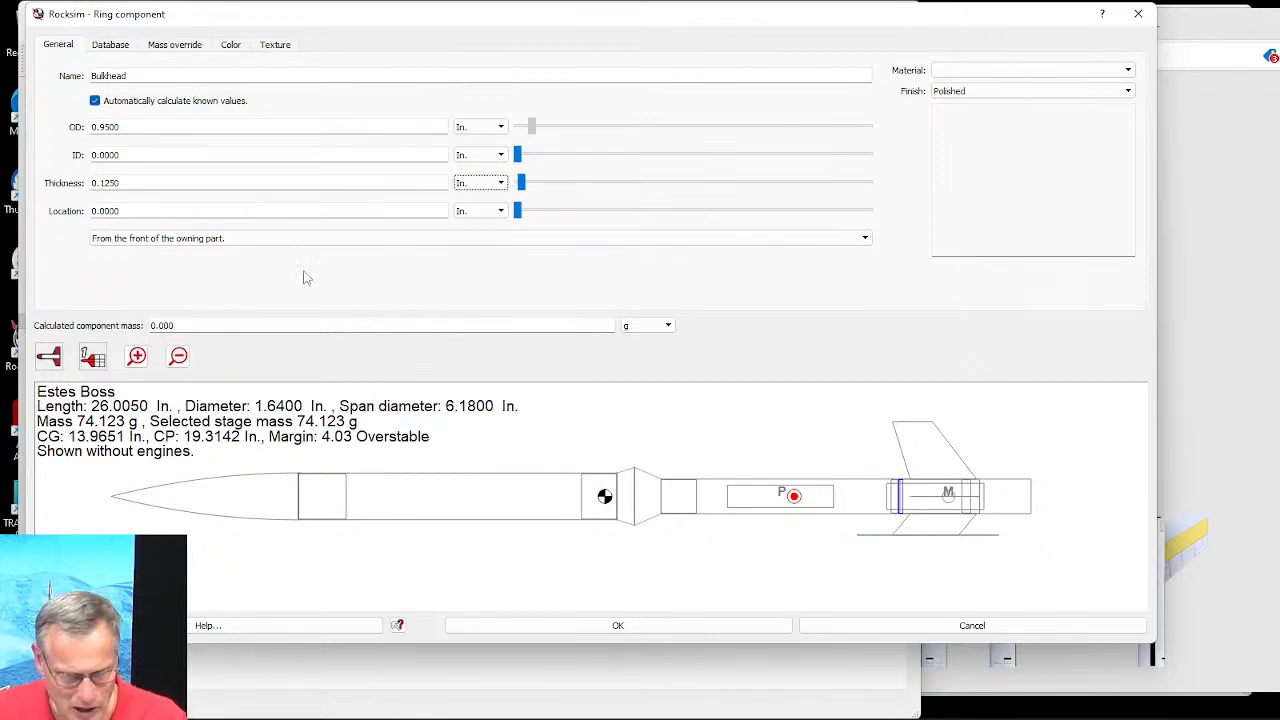
Step: Display the bulkhead in the 3D preview and set its diffuse color to orange
{"action": "scroll", "coordinate": [937, 505], "scroll_direction": "up", "scroll_amount": 4}
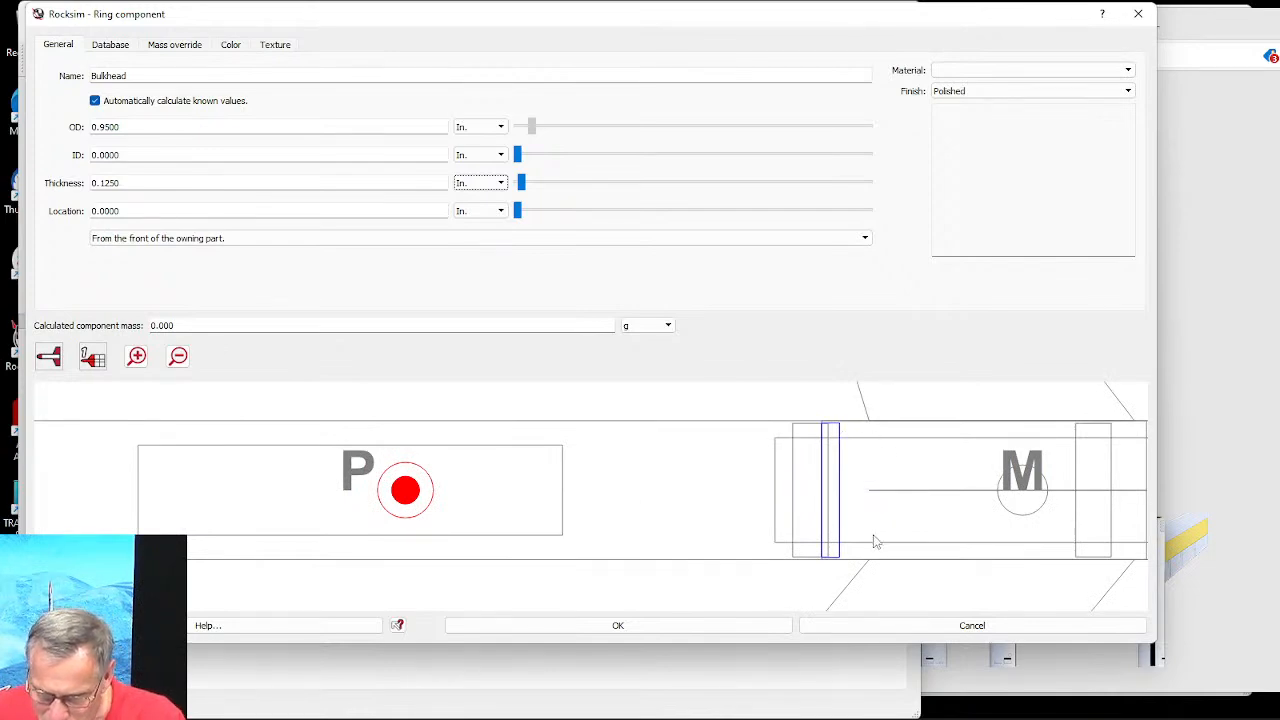
{"action": "left_click", "coordinate": [52, 364]}
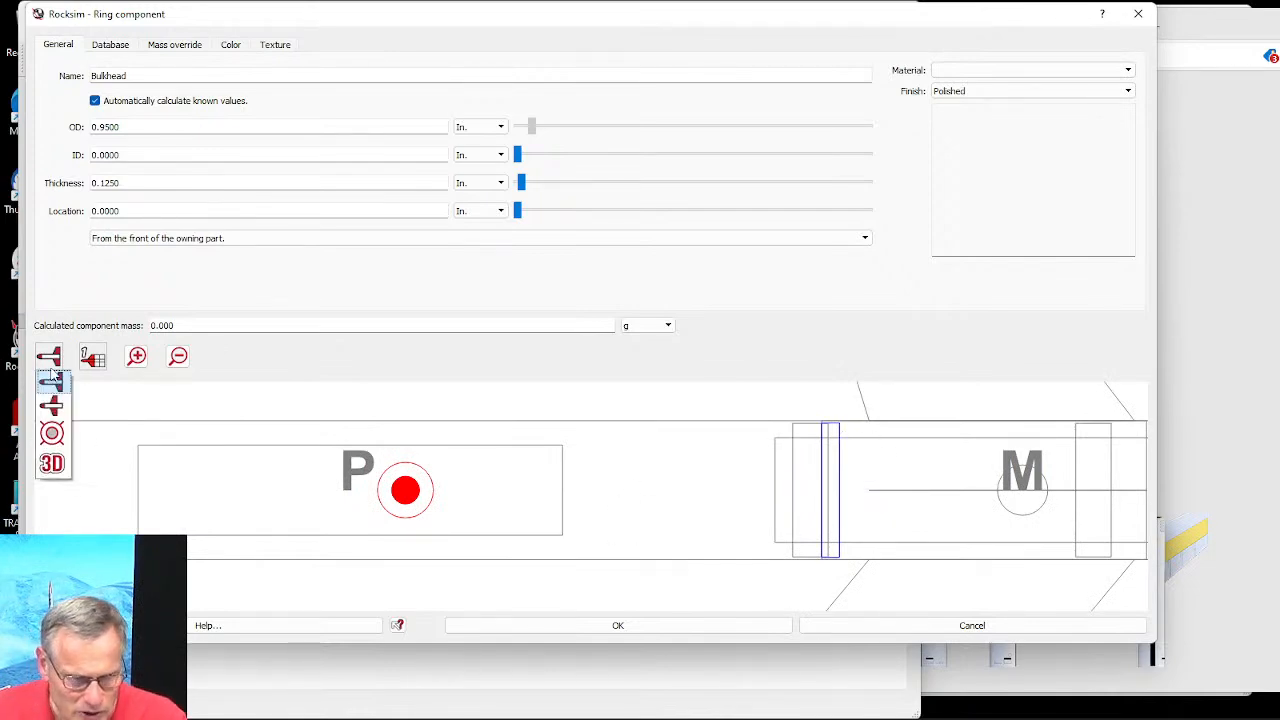
{"action": "left_click", "coordinate": [52, 463]}
{"action": "scroll", "coordinate": [797, 524], "scroll_direction": "up", "scroll_amount": 6}
{"action": "left_click_drag", "start_coordinate": [748, 473], "coordinate": [912, 459]}
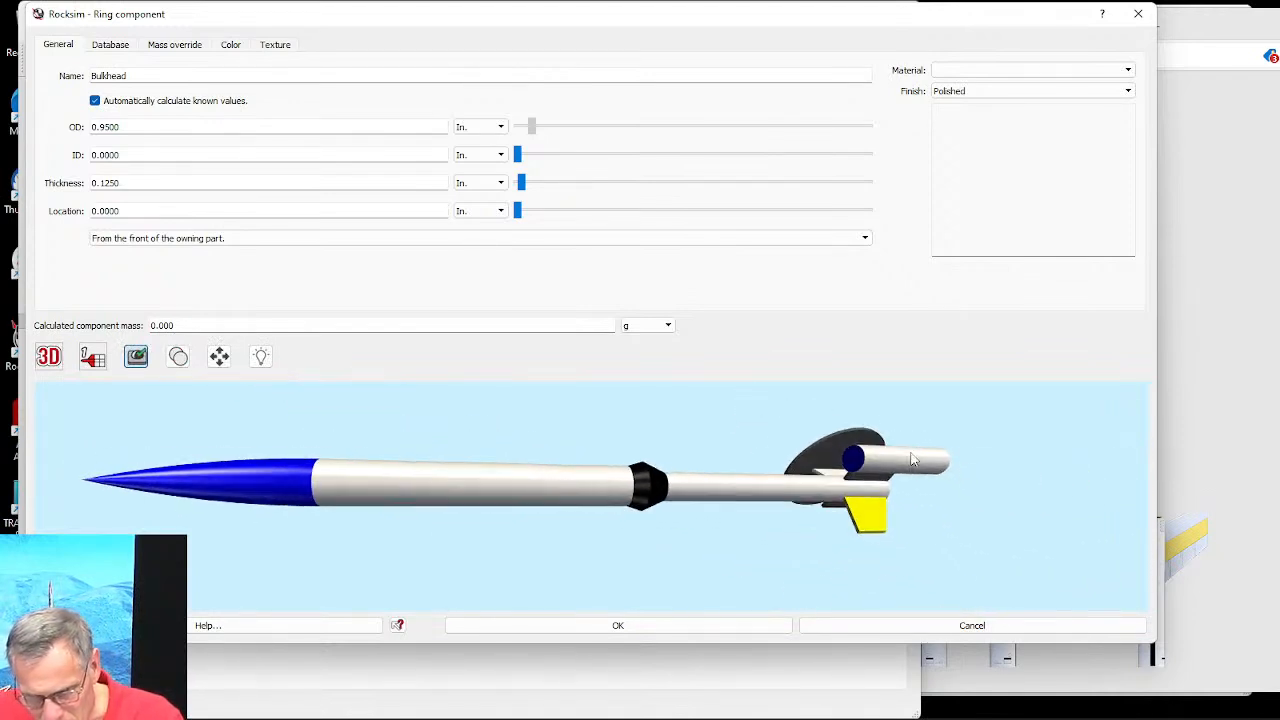
{"action": "scroll", "coordinate": [912, 459], "scroll_direction": "up", "scroll_amount": 4}
{"action": "left_click_drag", "start_coordinate": [1057, 457], "coordinate": [1105, 451]}
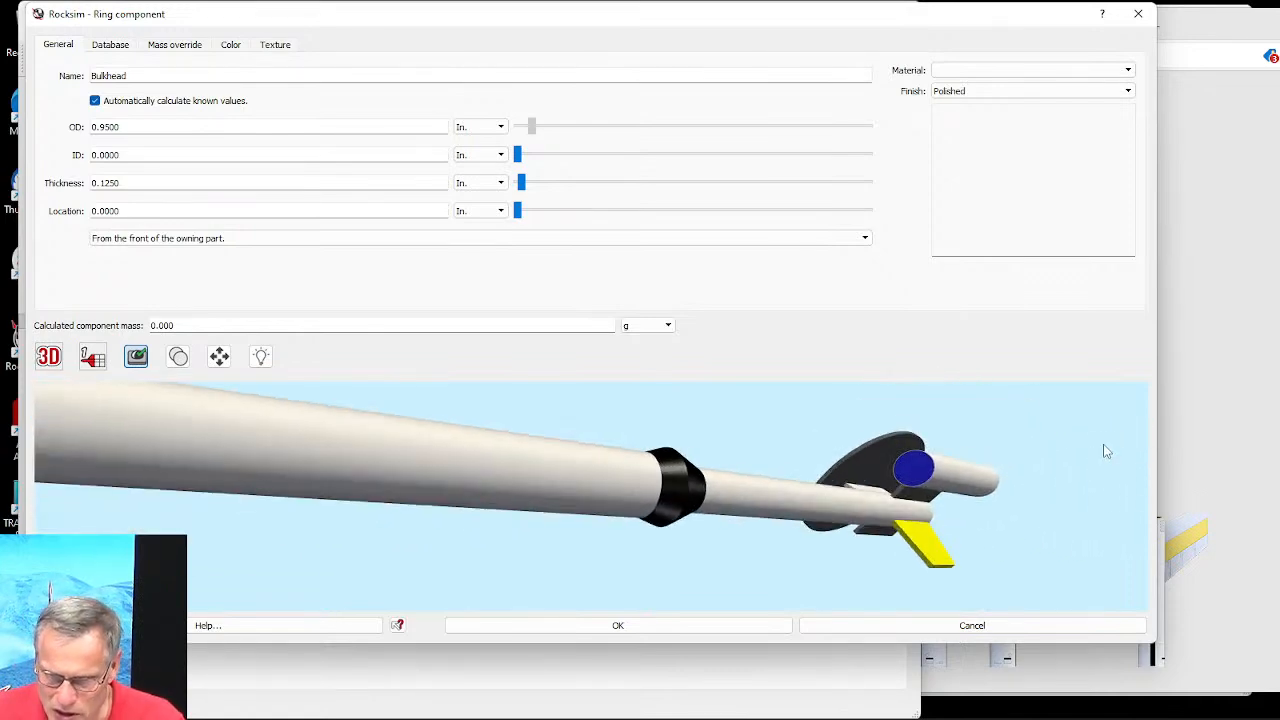
{"action": "left_click", "coordinate": [230, 45]}
{"action": "left_click", "coordinate": [655, 122]}
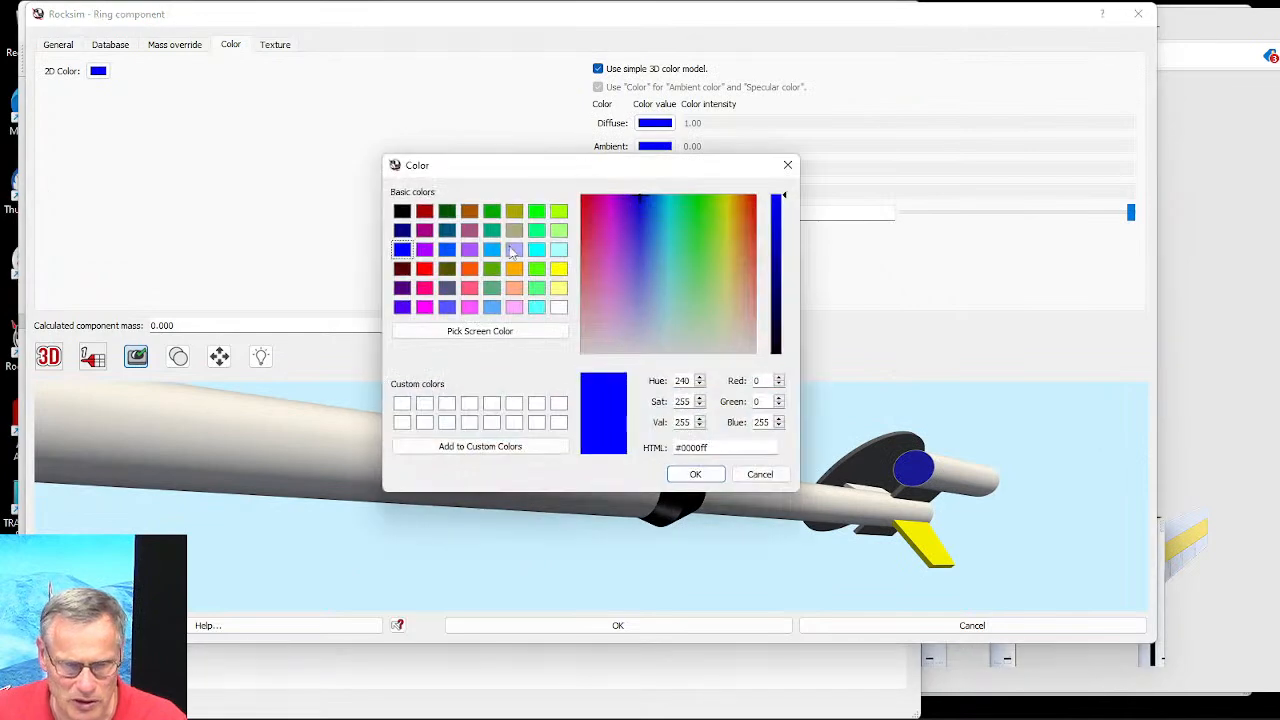
{"action": "left_click", "coordinate": [516, 269]}
{"action": "left_click", "coordinate": [696, 475]}
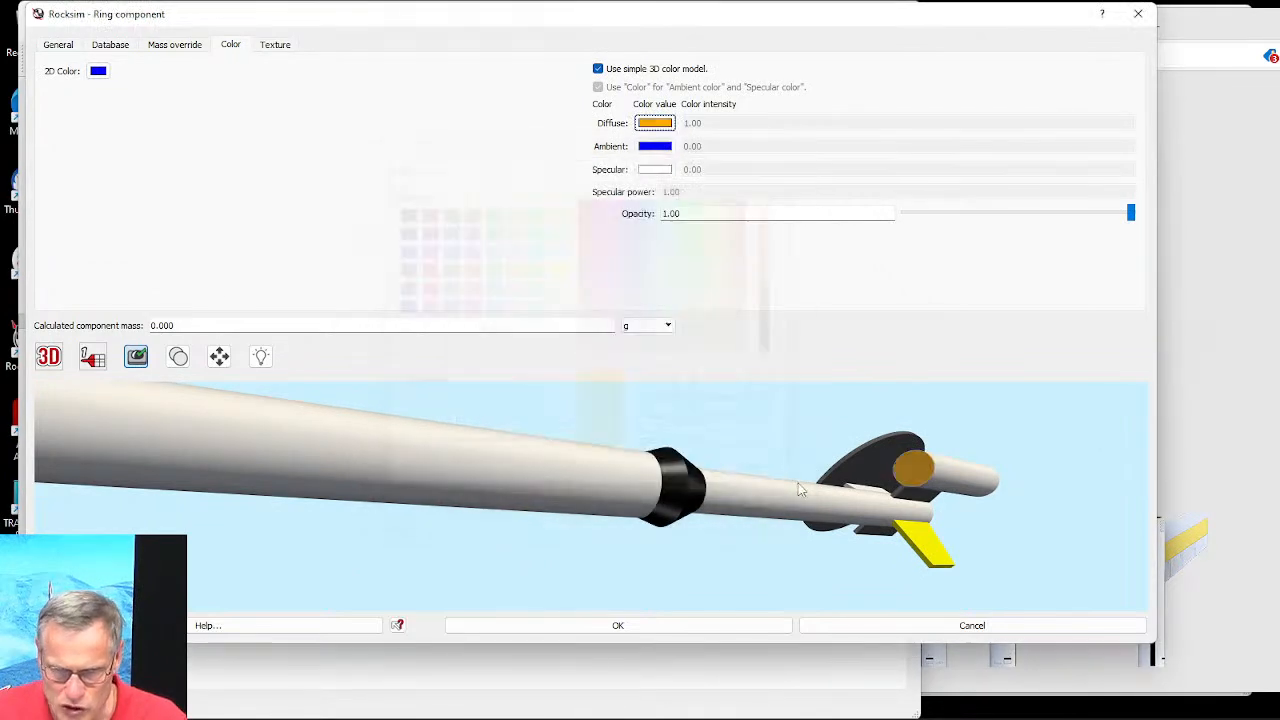
{"action": "left_click_drag", "start_coordinate": [949, 497], "coordinate": [816, 493]}
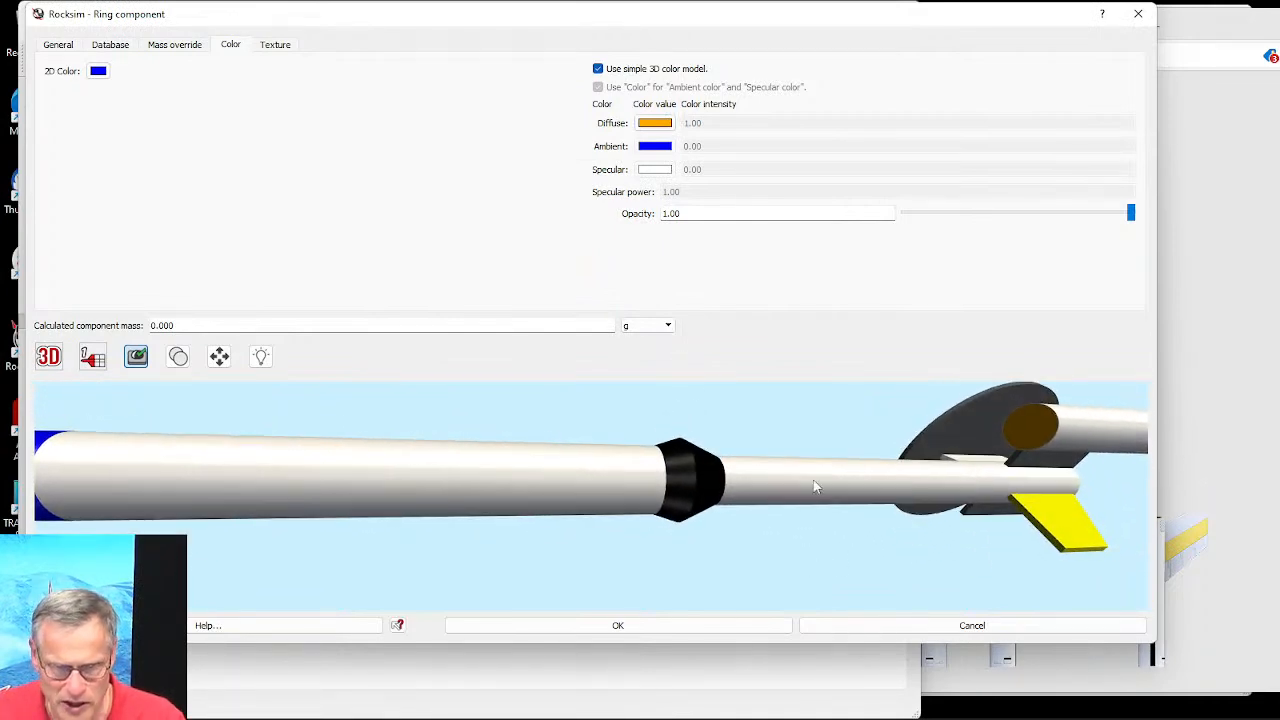
Step: Set the bulkhead's material to Balsa and save the component
{"action": "left_click", "coordinate": [57, 45]}
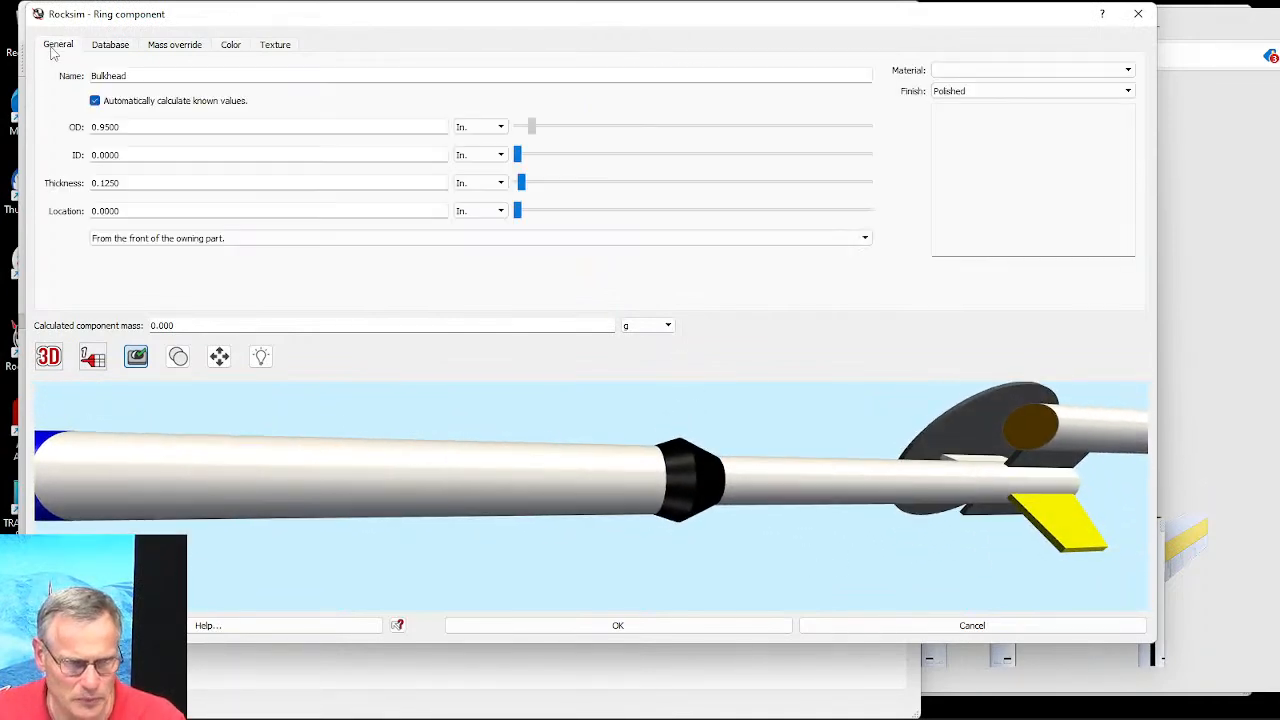
{"action": "left_click", "coordinate": [1012, 74]}
{"action": "left_click_drag", "start_coordinate": [1127, 103], "coordinate": [1141, 167]}
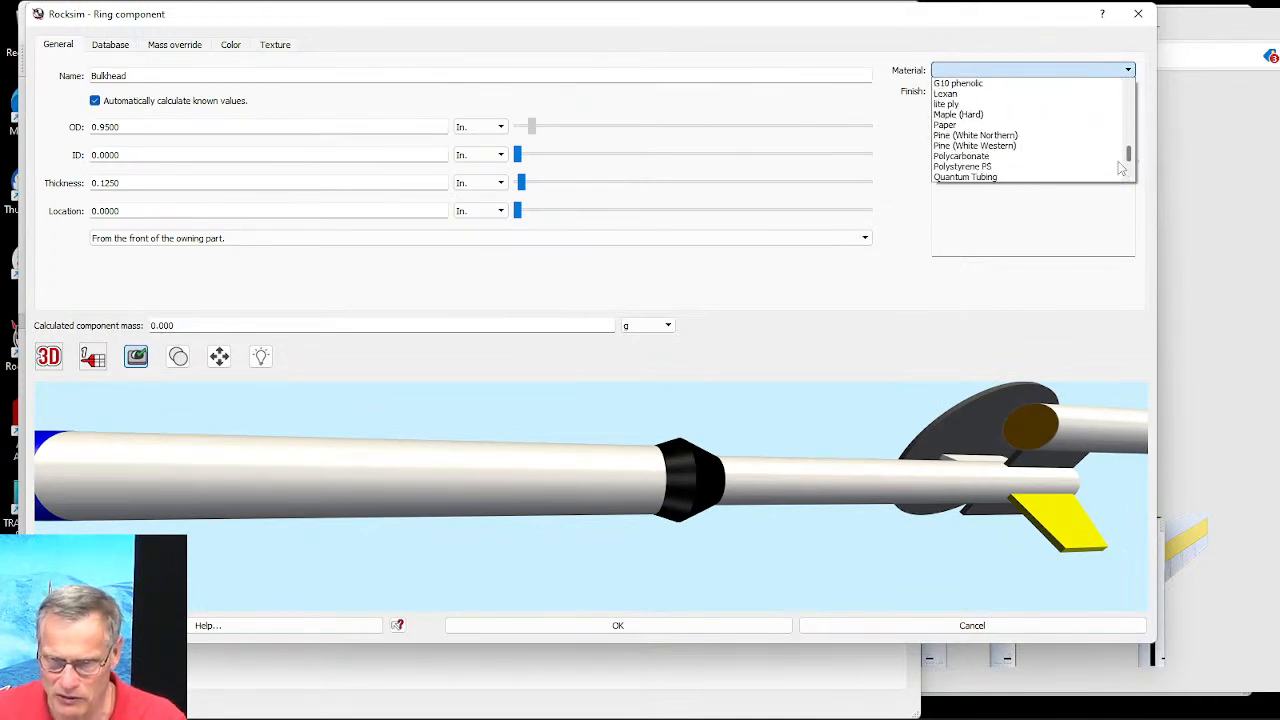
{"action": "scroll", "coordinate": [1031, 151], "scroll_direction": "up", "scroll_amount": 4}
{"action": "scroll", "coordinate": [1031, 153], "scroll_direction": "up", "scroll_amount": 5}
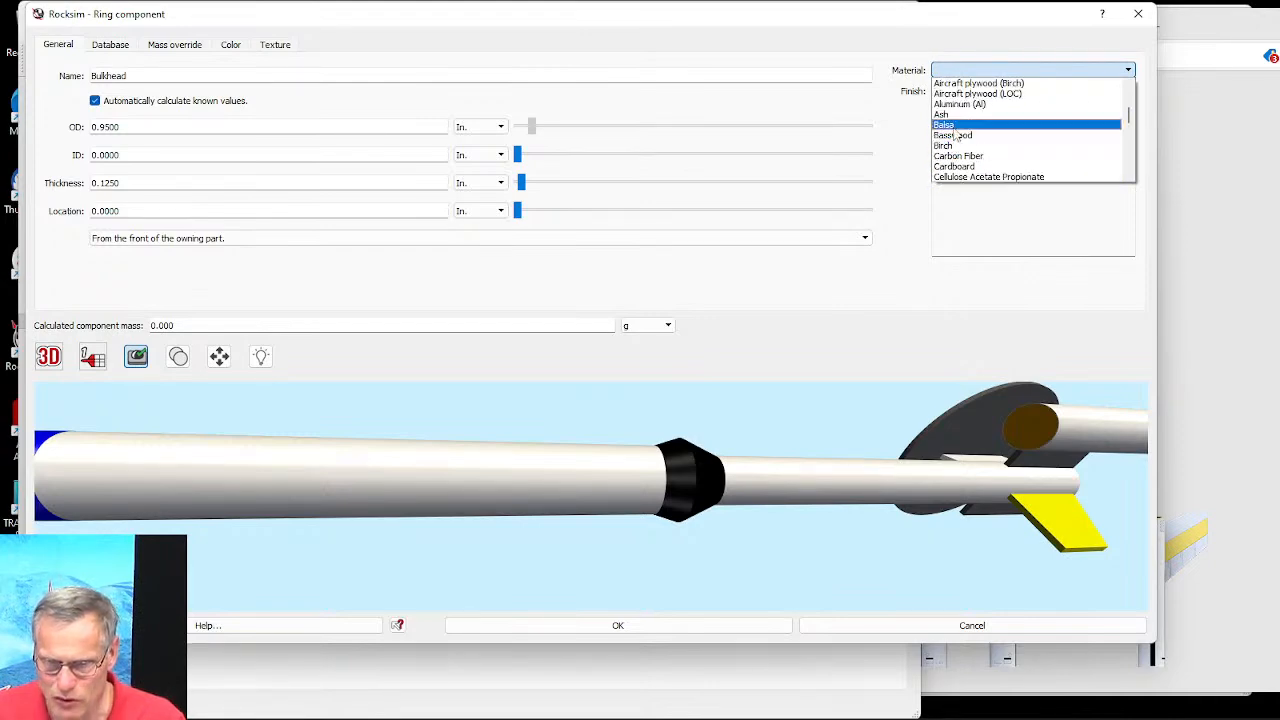
{"action": "left_click", "coordinate": [955, 125]}
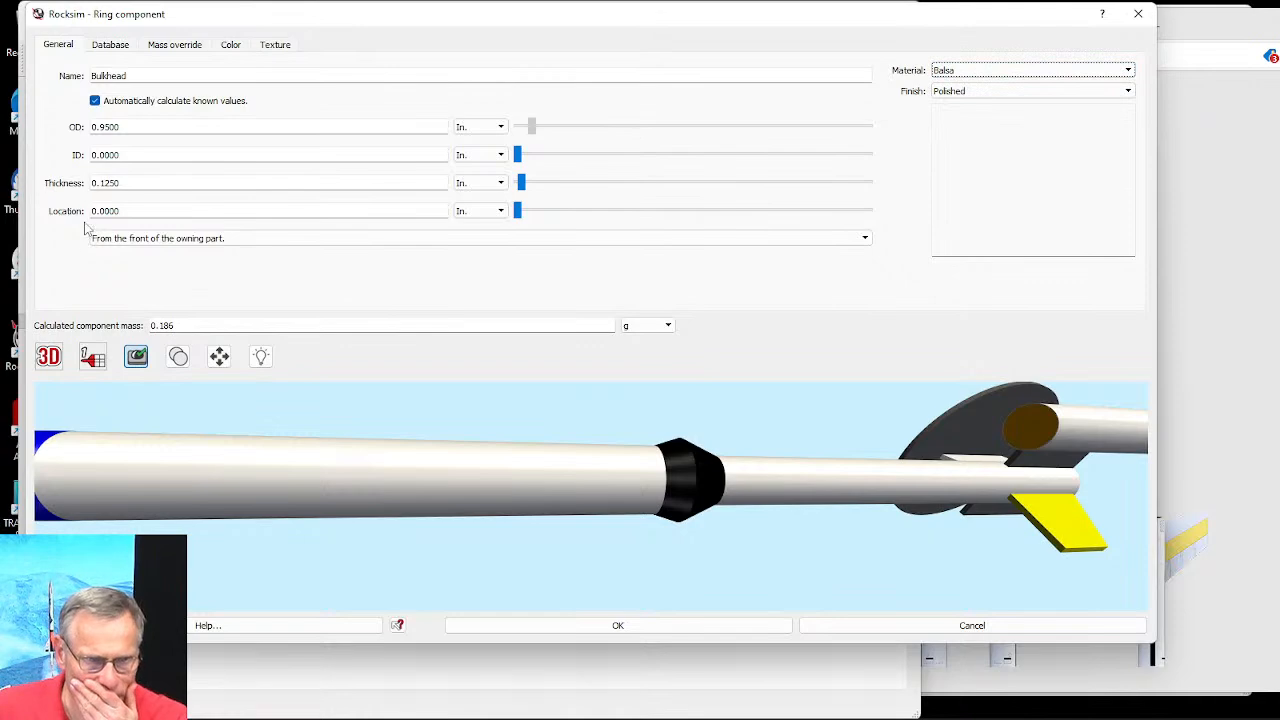
{"action": "left_click", "coordinate": [673, 630]}
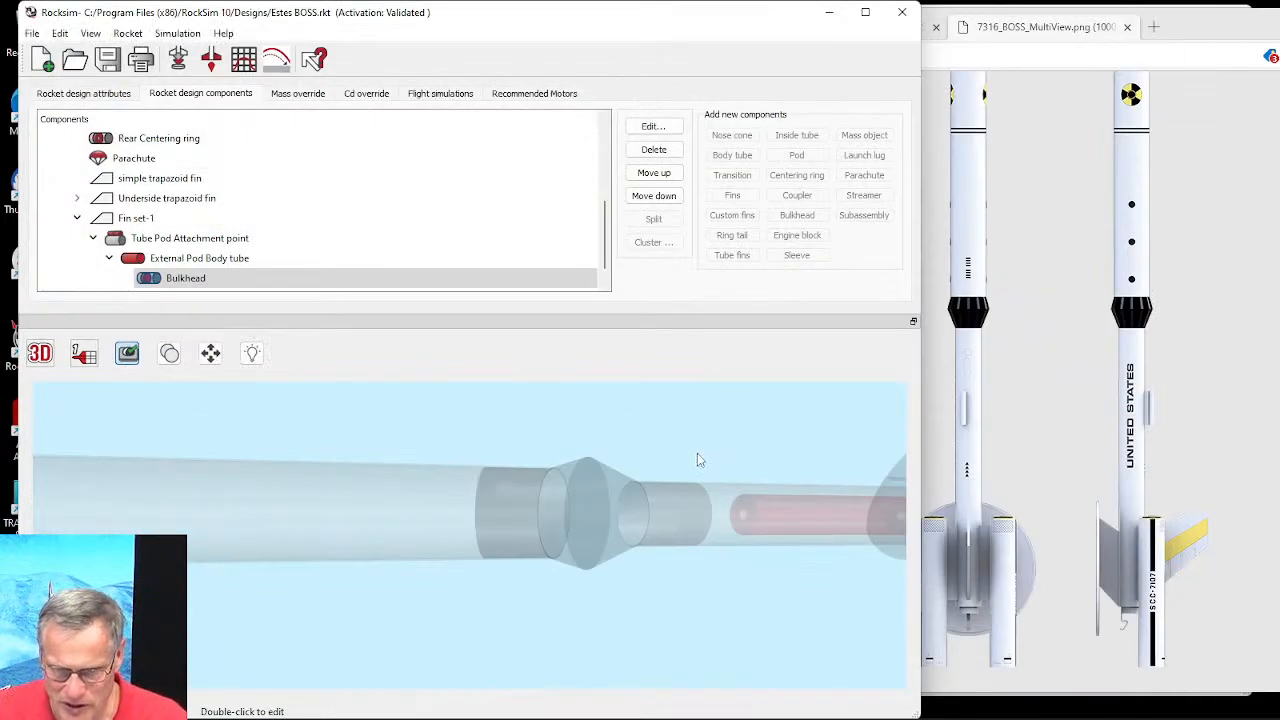
Step: Inspect the pod from the rear of the rocket and delete Fin set-2, the side fin without a pod
{"action": "left_click", "coordinate": [85, 355]}
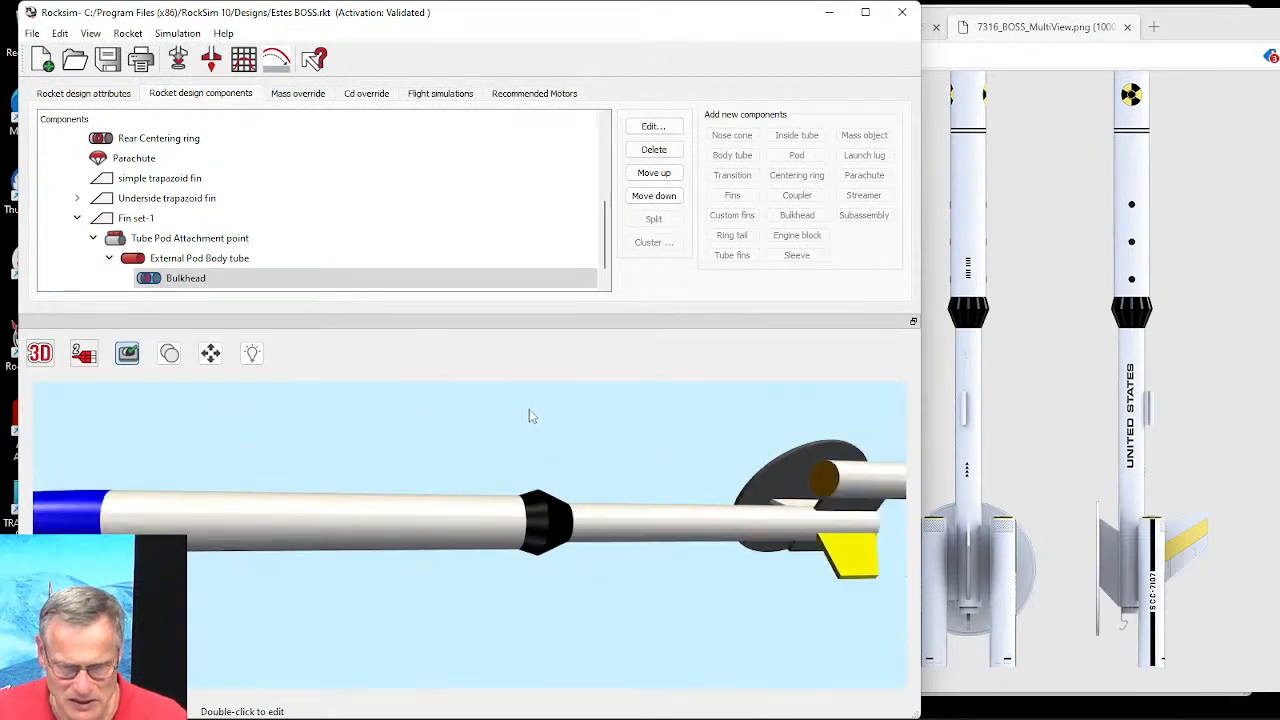
{"action": "left_click_drag", "start_coordinate": [608, 429], "coordinate": [277, 583]}
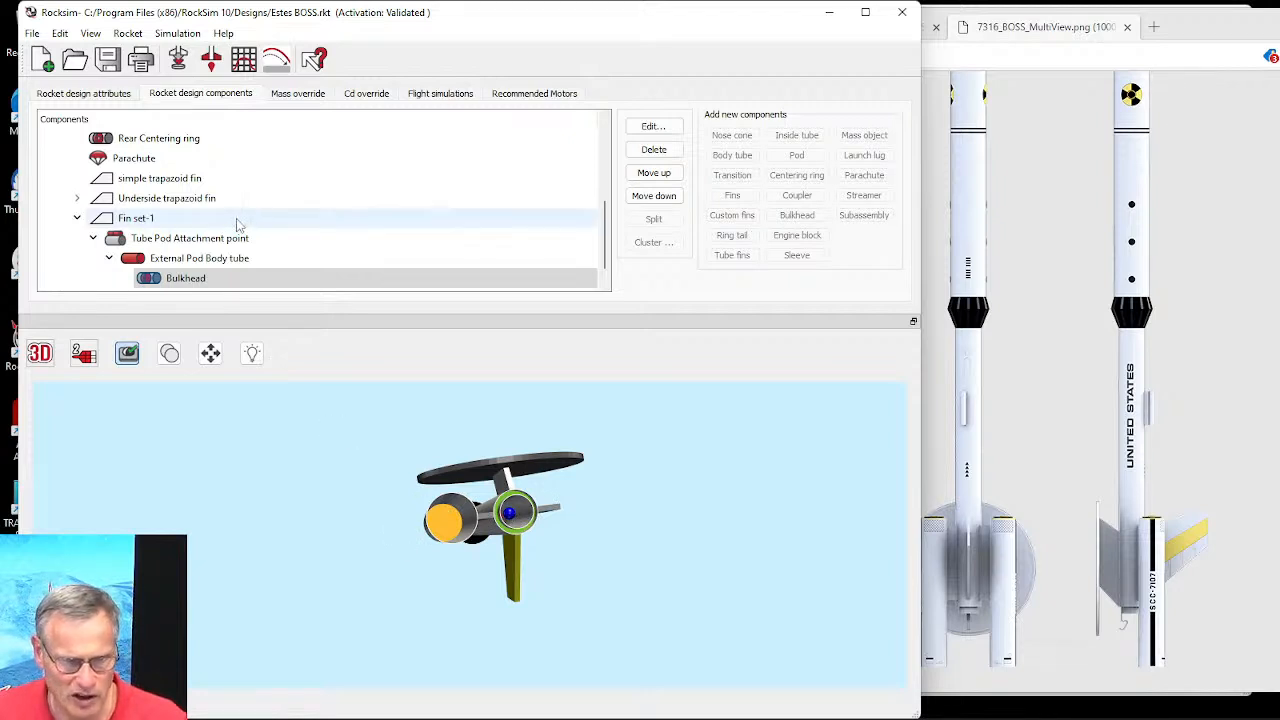
{"action": "scroll", "coordinate": [212, 232], "scroll_direction": "down", "scroll_amount": 1}
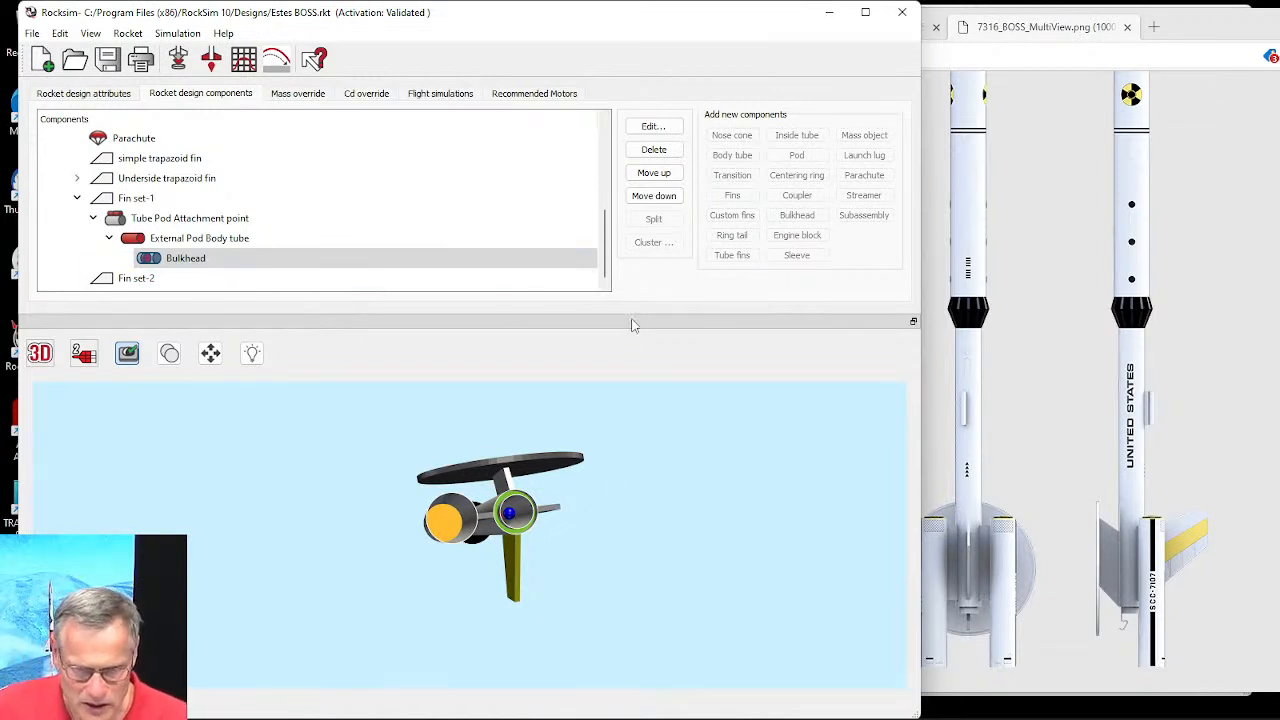
{"action": "left_click", "coordinate": [136, 284]}
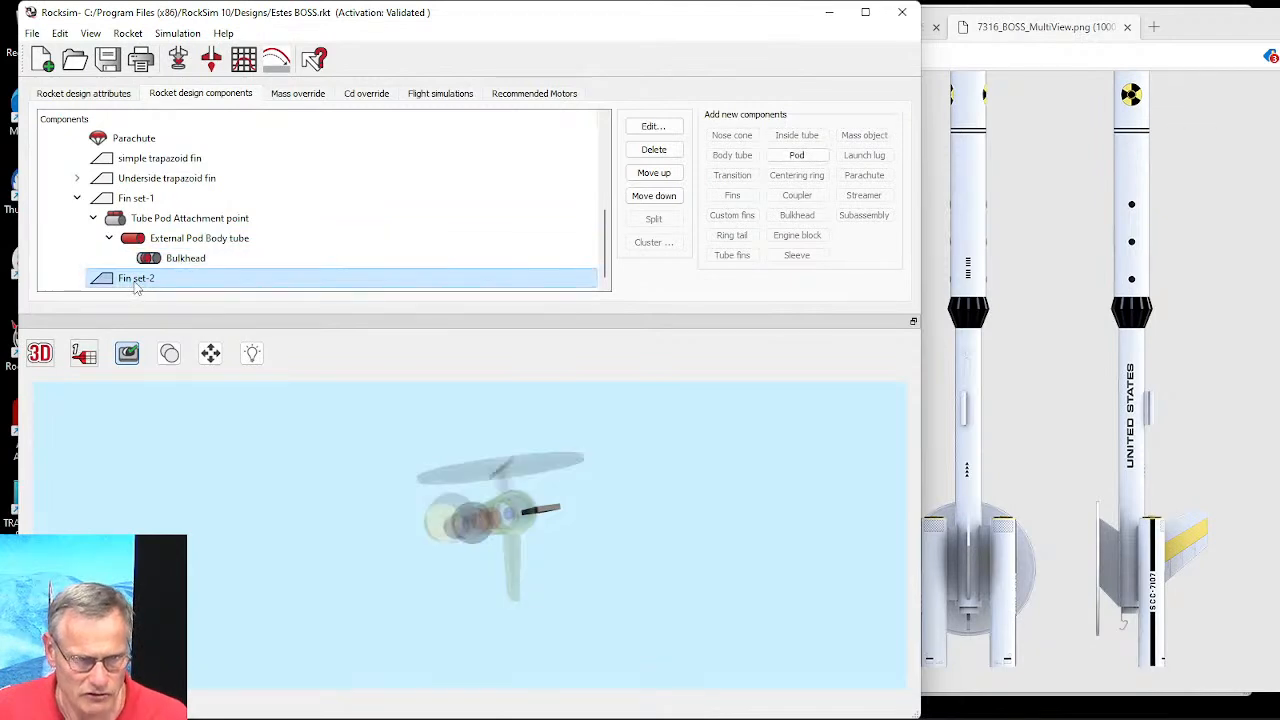
{"action": "left_click", "coordinate": [656, 150]}
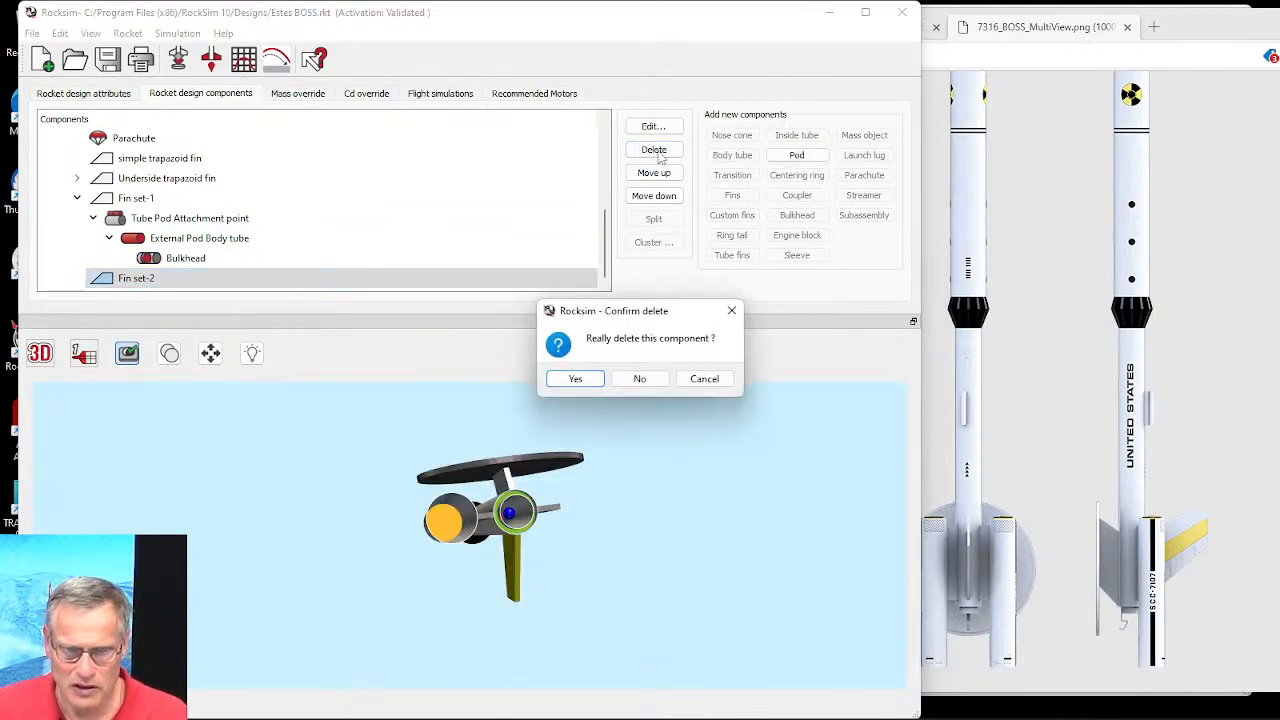
{"action": "left_click", "coordinate": [580, 379]}
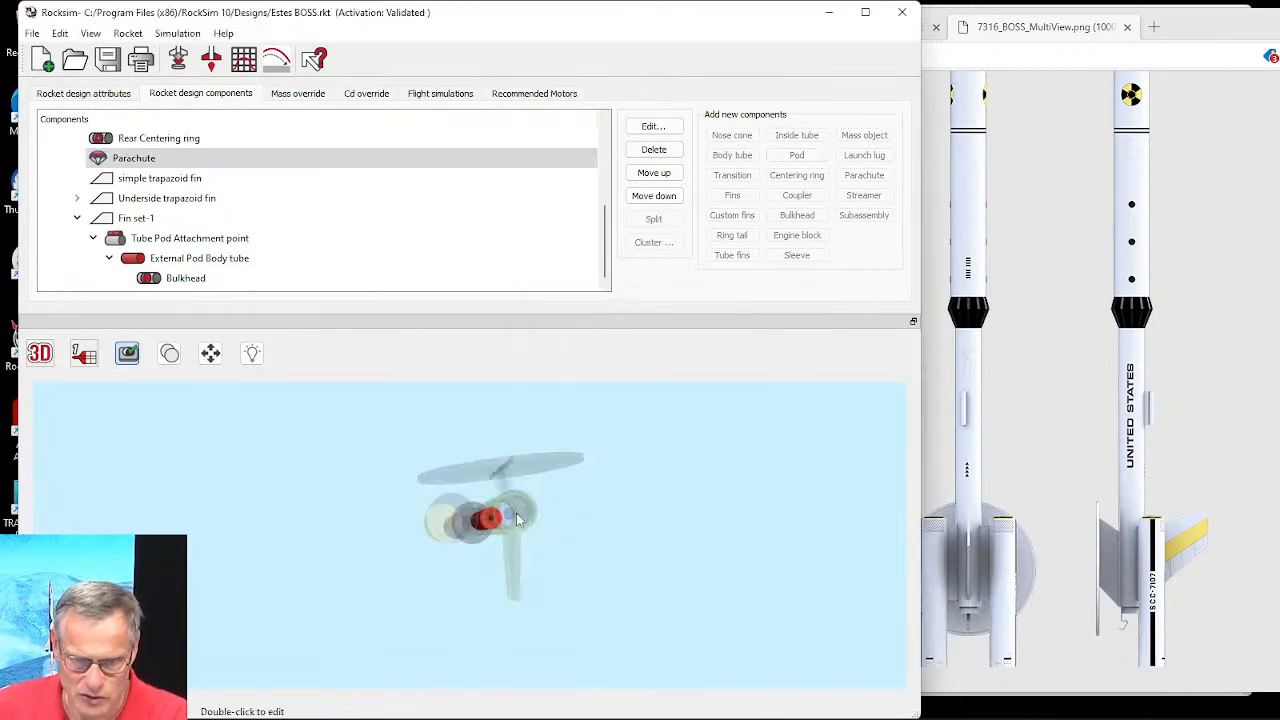
Step: Copy Fin set-1 with its tube pod and paste it onto the Rear Body tube
{"action": "mouse_move", "coordinate": [558, 558]}
{"action": "left_mouse_down"}
{"action": "mouse_move", "coordinate": [509, 566]}
{"action": "mouse_move", "coordinate": [534, 559]}
{"action": "left_mouse_up"}
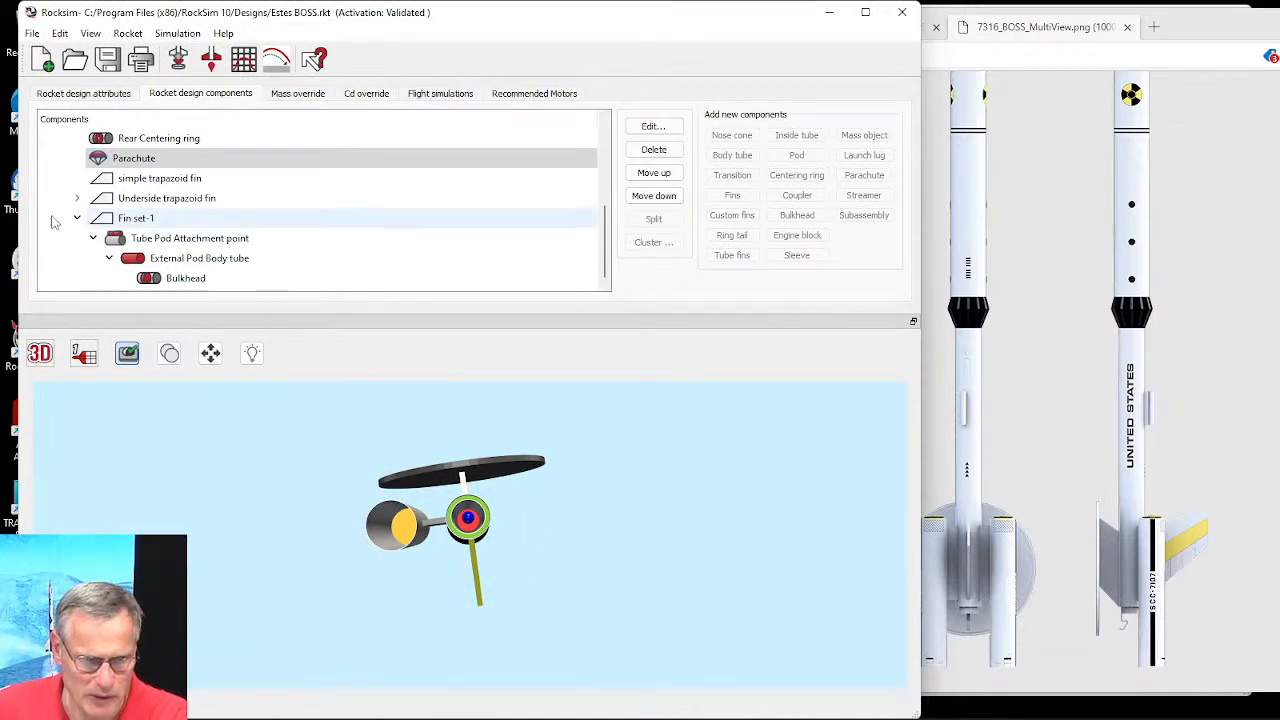
{"action": "left_click", "coordinate": [145, 222]}
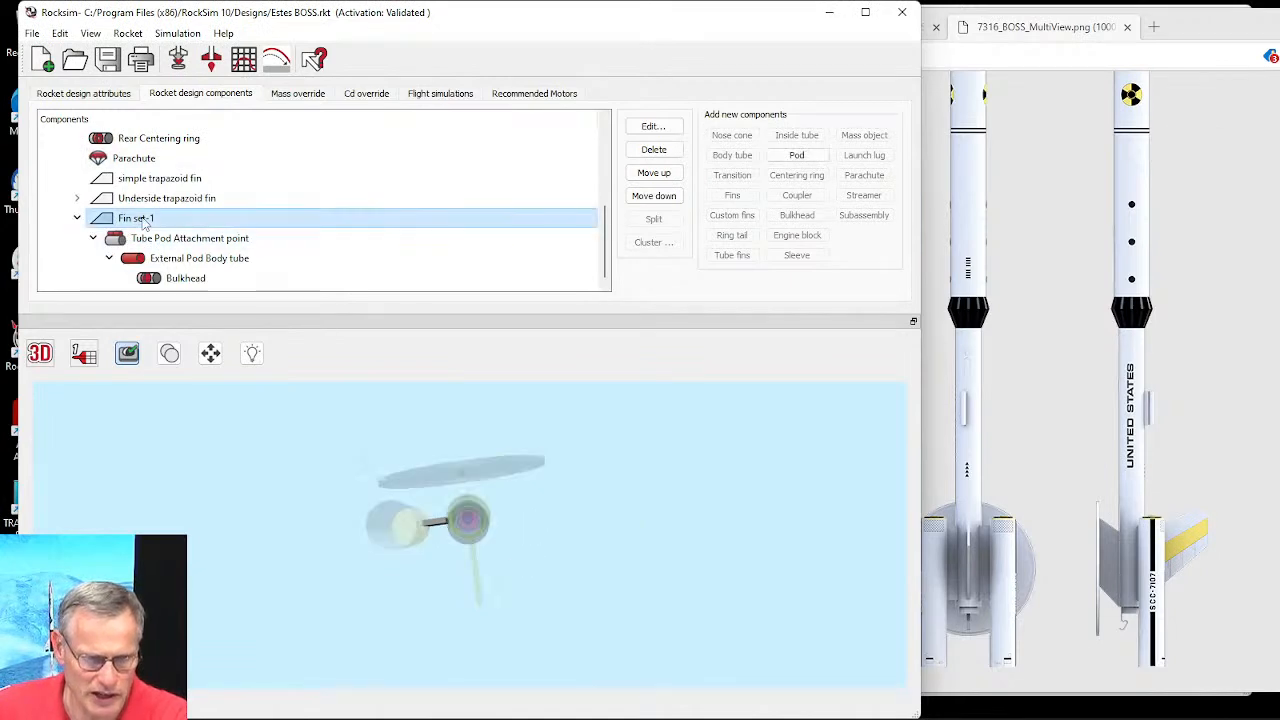
{"action": "right_click", "coordinate": [145, 222]}
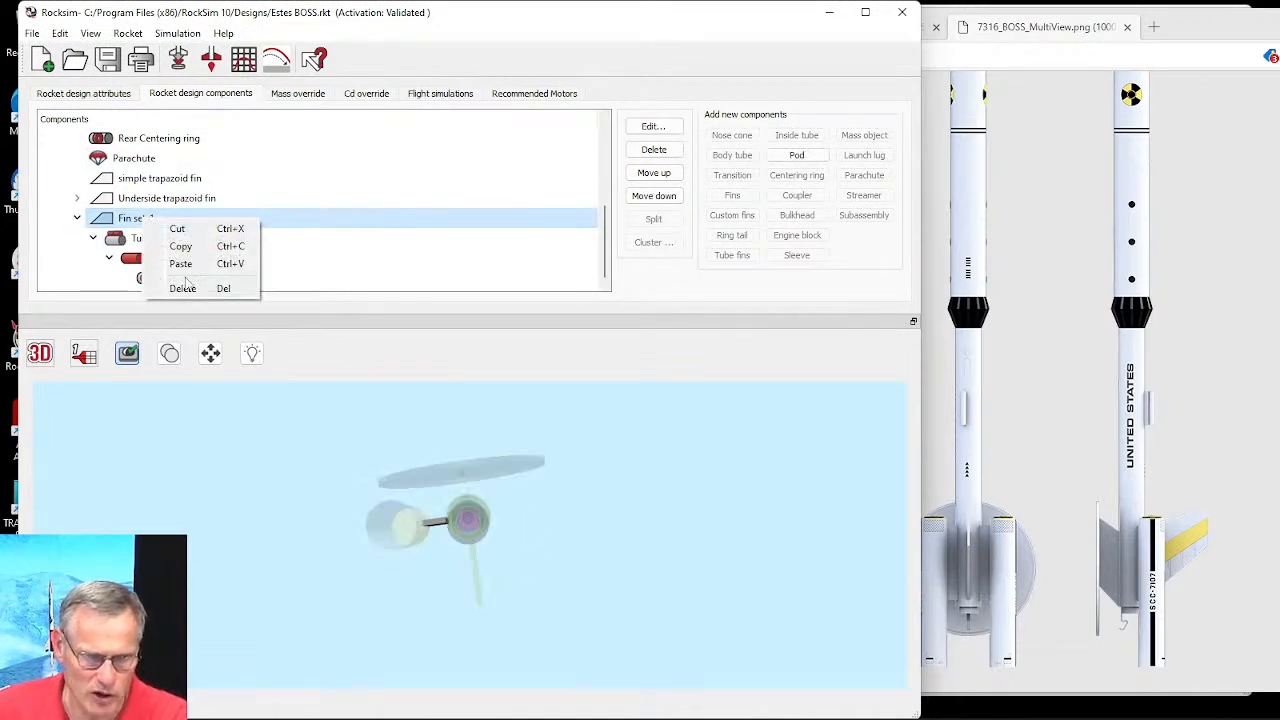
{"action": "left_click", "coordinate": [183, 246]}
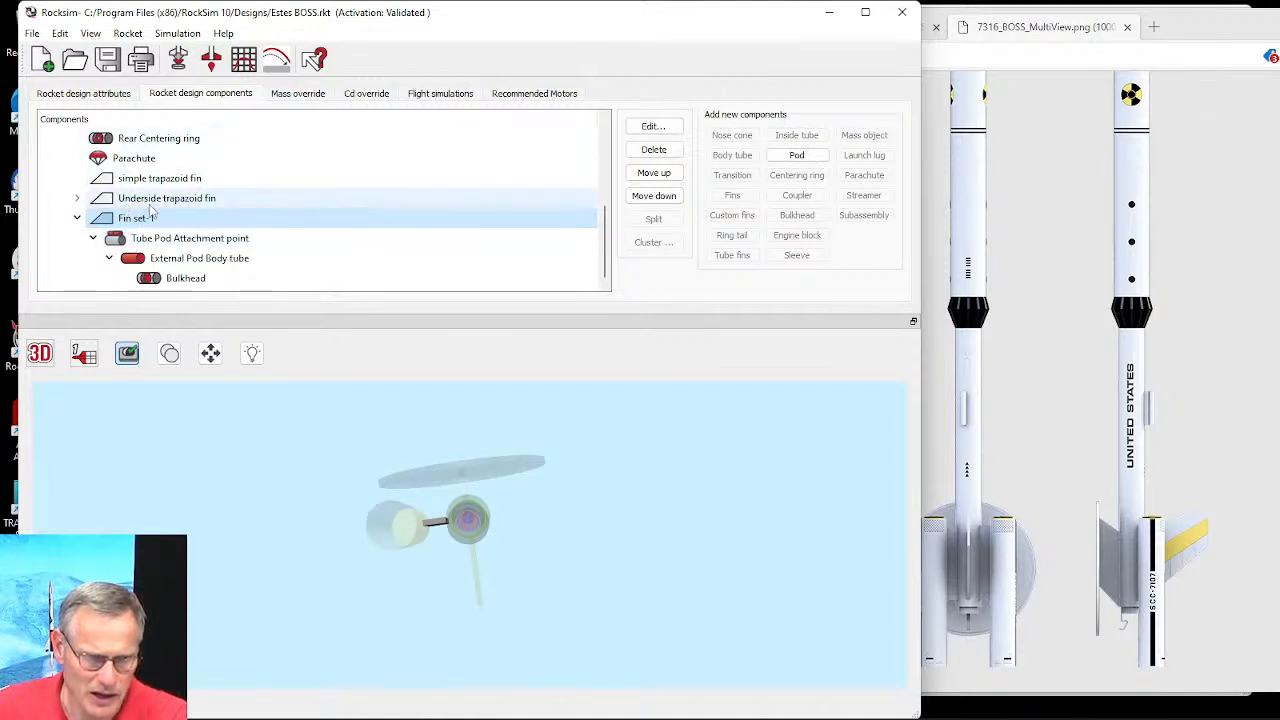
{"action": "scroll", "coordinate": [145, 208], "scroll_direction": "up", "scroll_amount": 1}
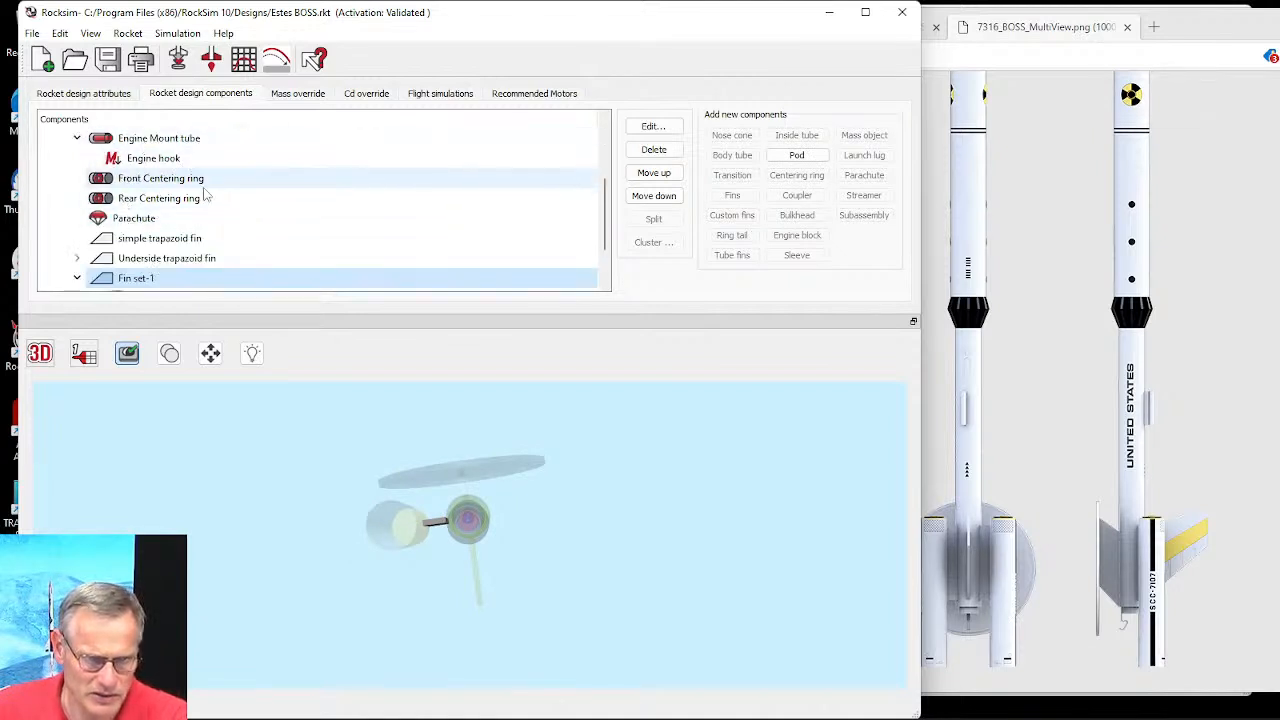
{"action": "scroll", "coordinate": [195, 195], "scroll_direction": "up", "scroll_amount": 2}
{"action": "left_click", "coordinate": [136, 242]}
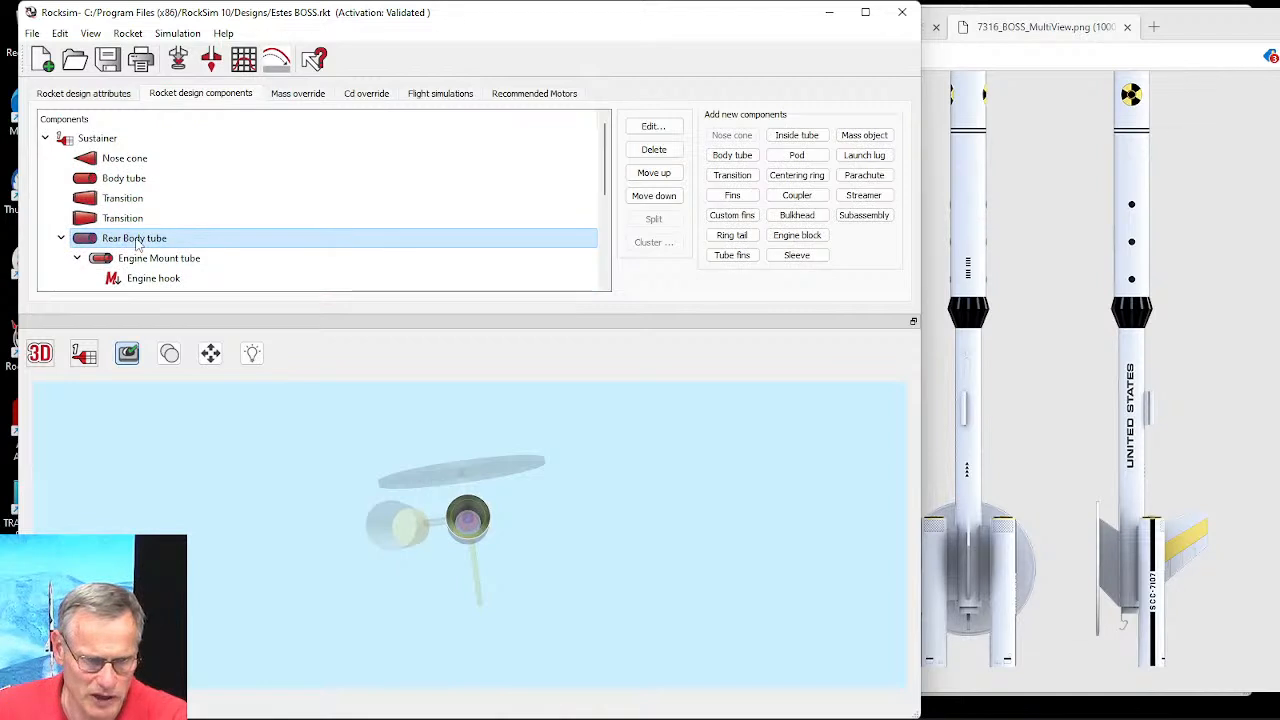
{"action": "right_click", "coordinate": [148, 242]}
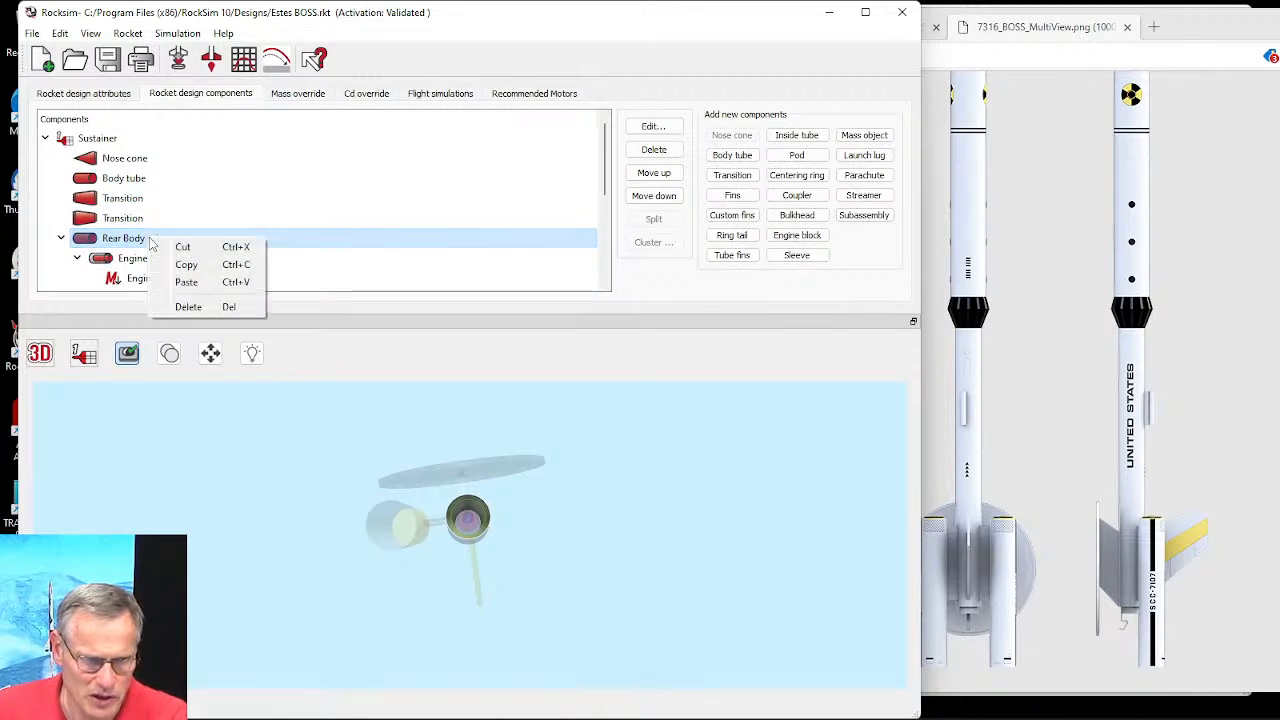
{"action": "left_click", "coordinate": [200, 280]}
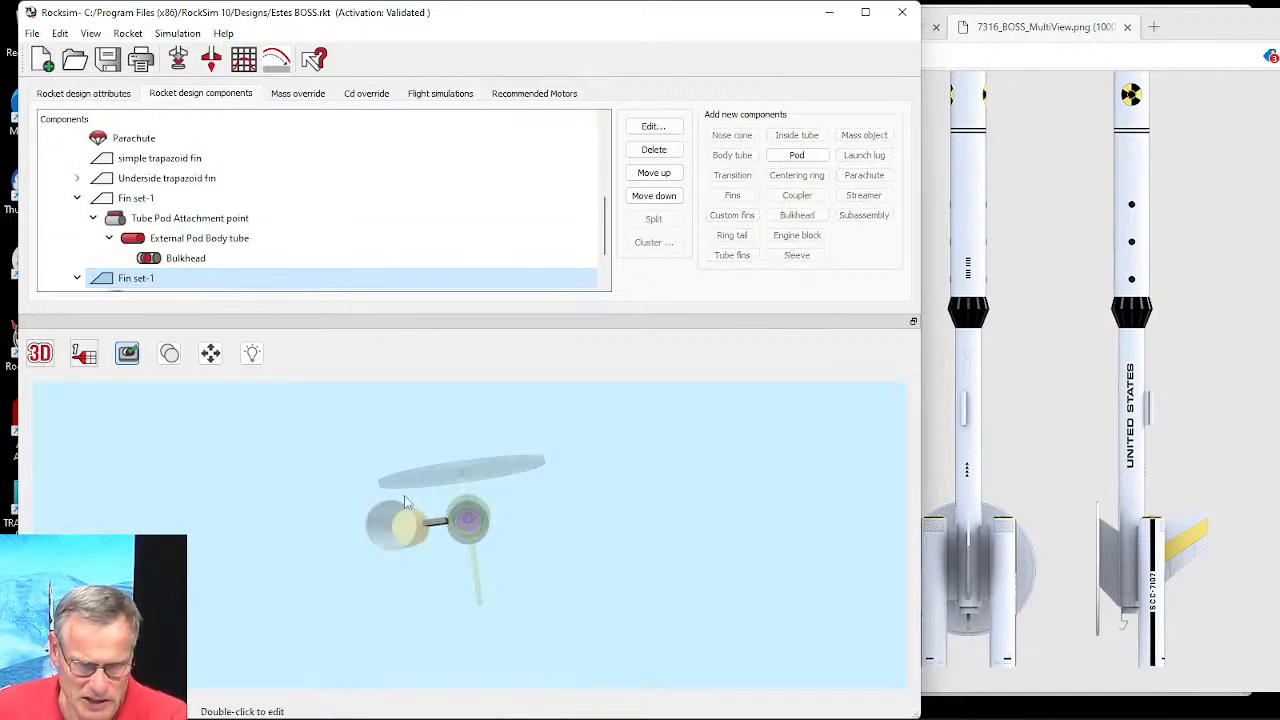
Step: Open the pasted fin set's properties and rename it "Fin set-2"
{"action": "left_click_drag", "start_coordinate": [363, 420], "coordinate": [523, 434]}
{"action": "scroll", "coordinate": [190, 255], "scroll_direction": "down", "scroll_amount": 1}
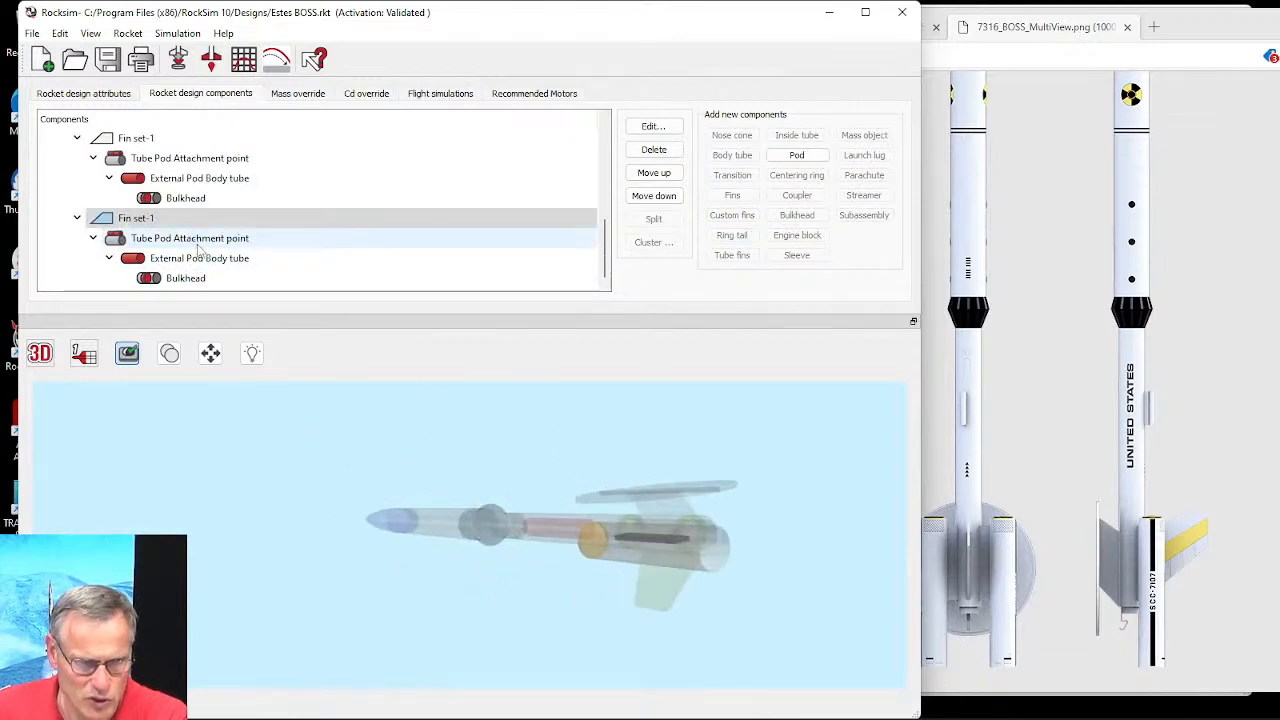
{"action": "left_click", "coordinate": [147, 220]}
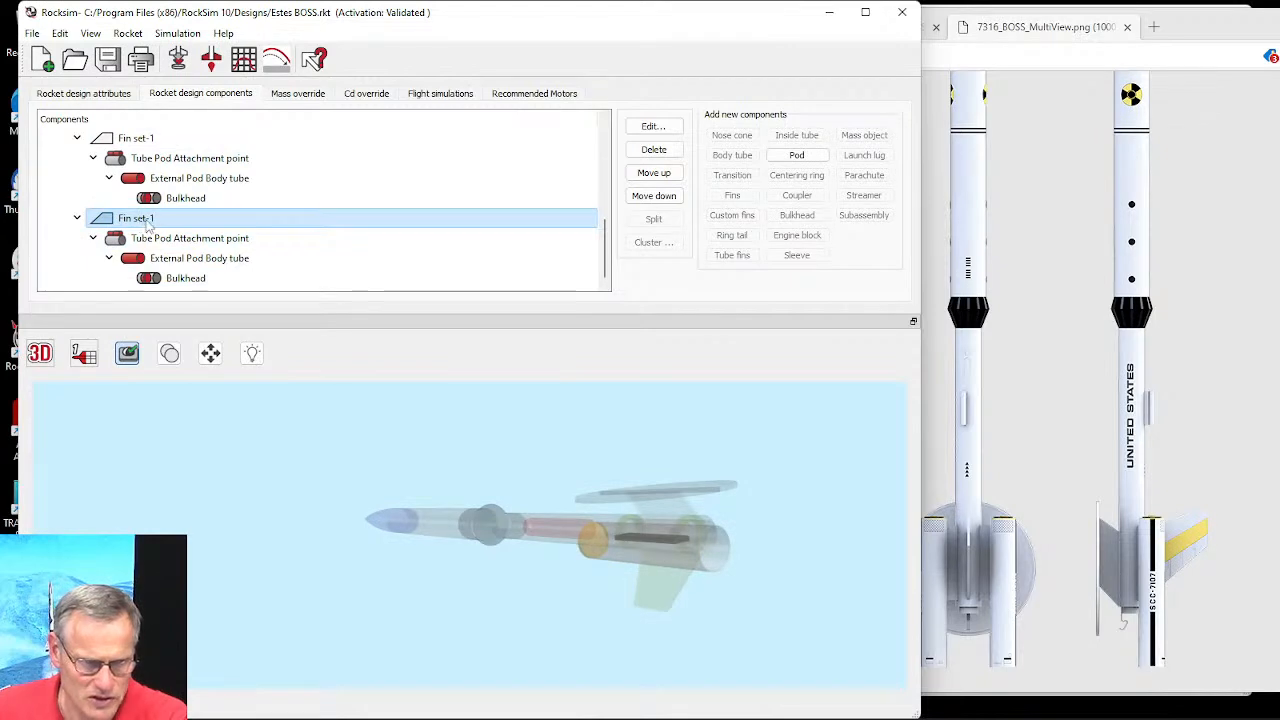
{"action": "double_click", "coordinate": [152, 220]}
{"action": "left_click", "coordinate": [183, 67]}
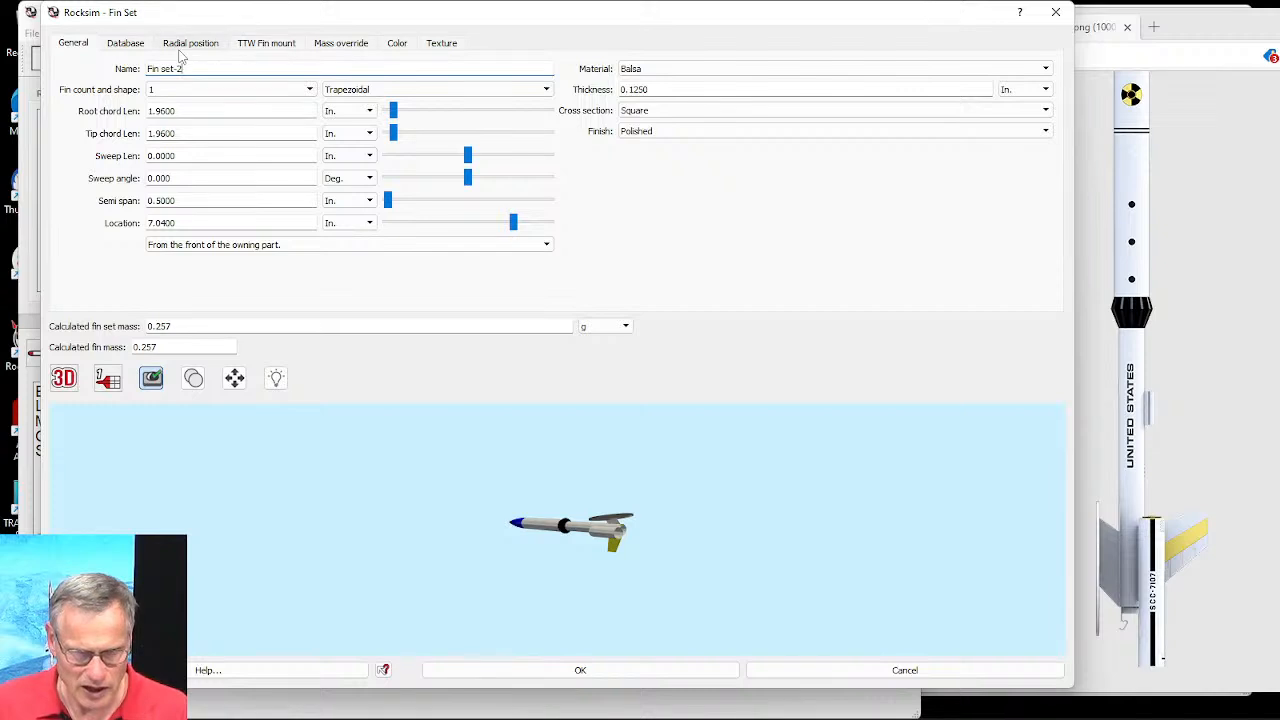
Step: Set Fin set-2's radial angle to -90 degrees so its tube pod sits opposite the first one
{"action": "left_click", "coordinate": [190, 43]}
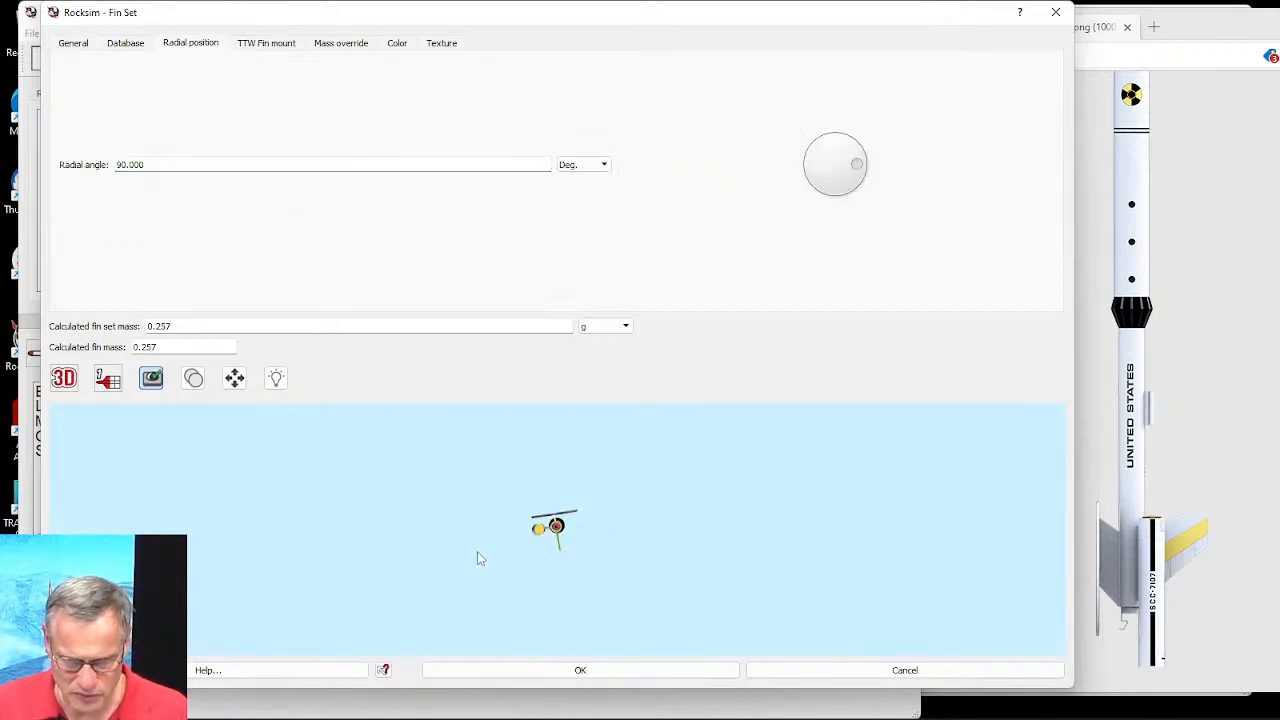
{"action": "scroll", "coordinate": [555, 518], "scroll_direction": "up", "scroll_amount": 5}
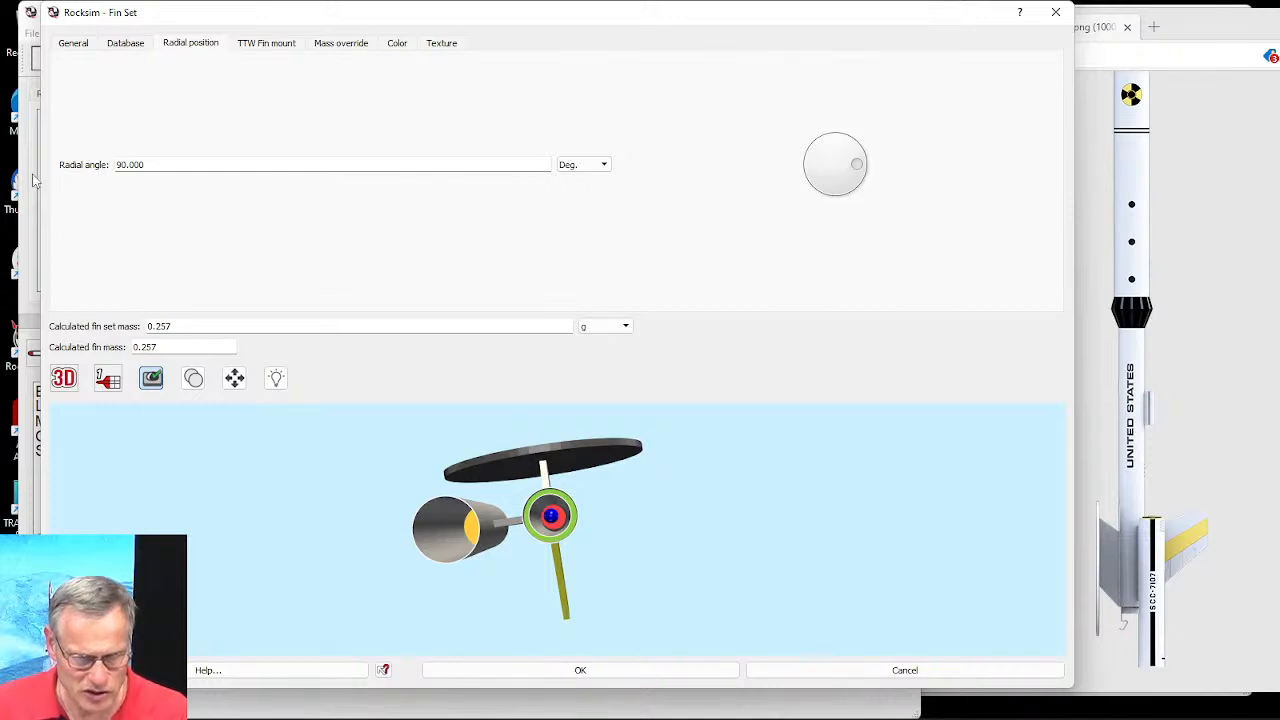
{"action": "left_click", "coordinate": [117, 164]}
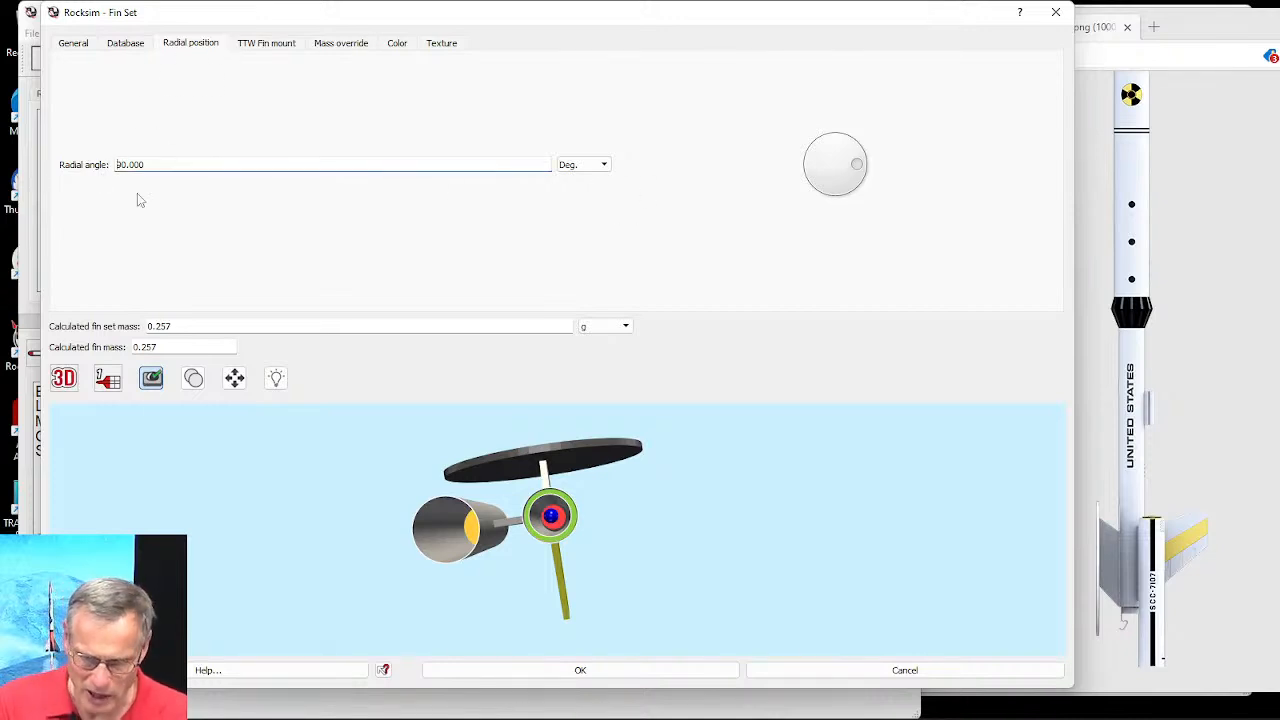
{"action": "type", "text": "-"}
{"action": "key", "text": "Tab"}
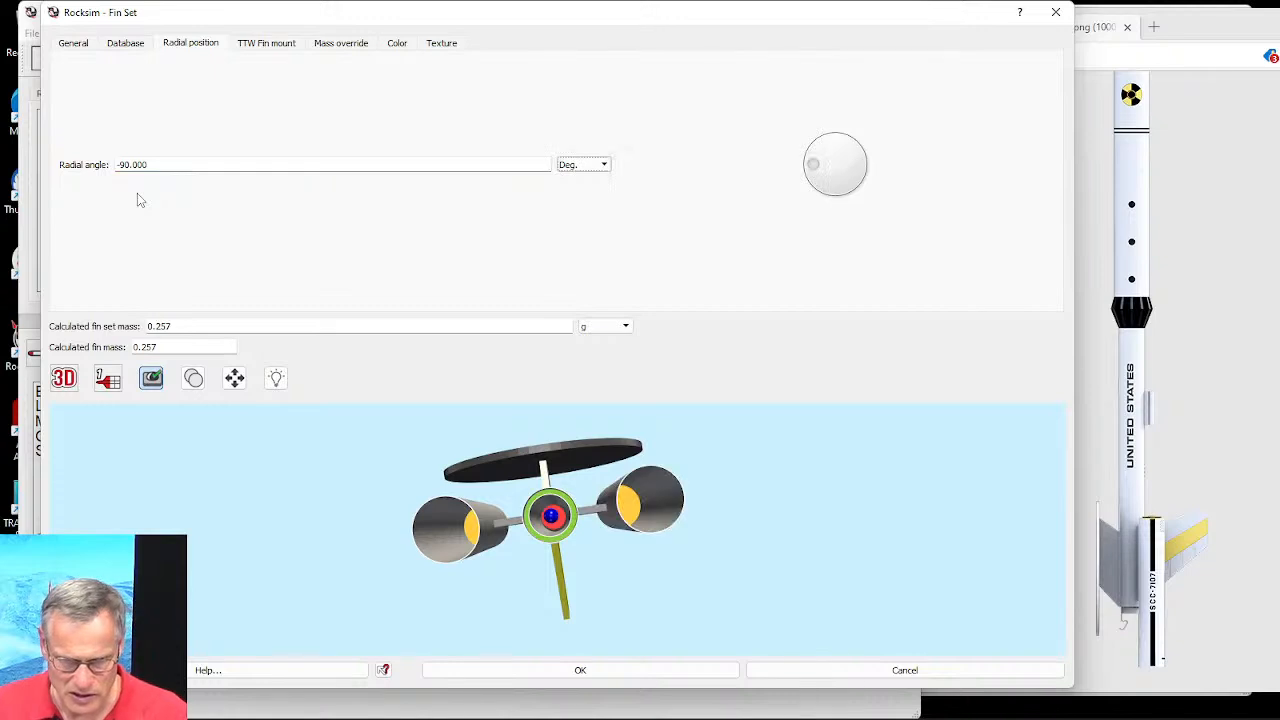
Step: Try small rotations of Fin set-2 with the radial angle dial, checking how its pod moves from the rear of the rocket
{"action": "mouse_move", "coordinate": [682, 618]}
{"action": "left_mouse_down"}
{"action": "mouse_move", "coordinate": [808, 609]}
{"action": "mouse_move", "coordinate": [645, 610]}
{"action": "mouse_move", "coordinate": [677, 604]}
{"action": "left_mouse_up"}
{"action": "mouse_move", "coordinate": [815, 170]}
{"action": "left_mouse_down"}
{"action": "mouse_move", "coordinate": [832, 140]}
{"action": "mouse_move", "coordinate": [813, 163]}
{"action": "left_mouse_up"}
{"action": "left_click_drag", "start_coordinate": [120, 164], "coordinate": [149, 163]}
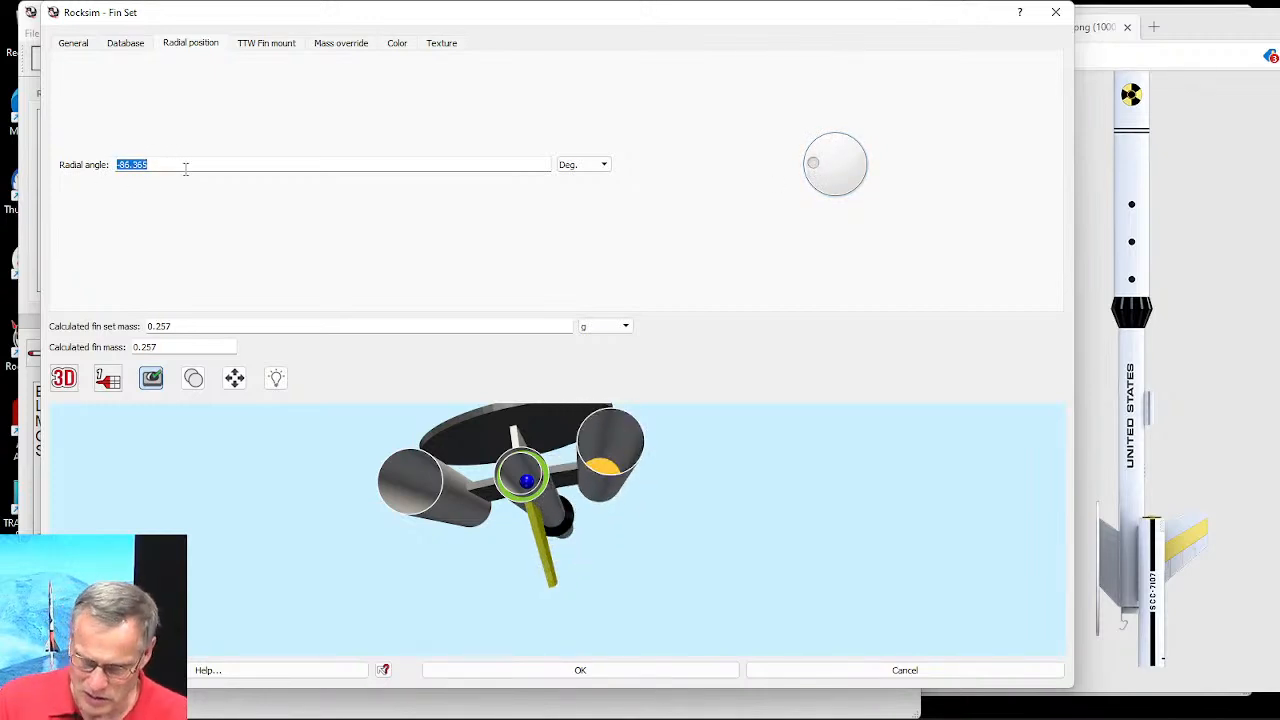
{"action": "type", "text": "-90"}
{"action": "key", "text": "Tab"}
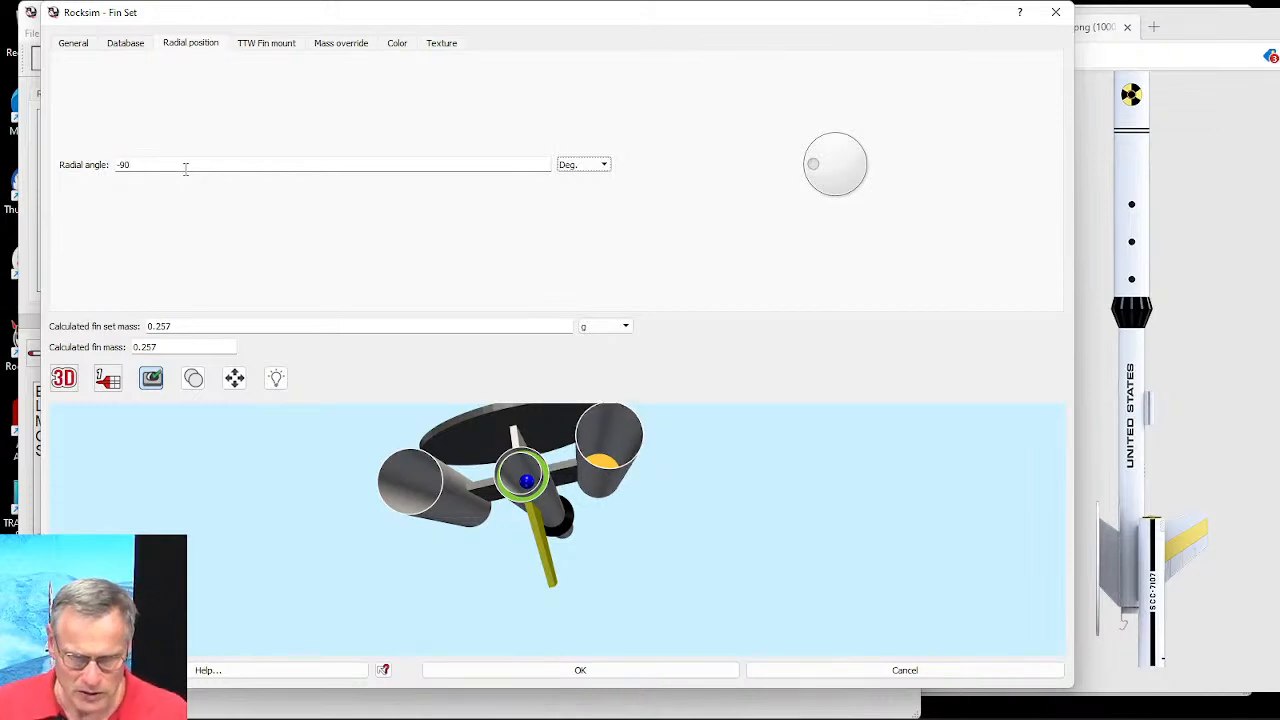
{"action": "left_click_drag", "start_coordinate": [674, 549], "coordinate": [694, 541]}
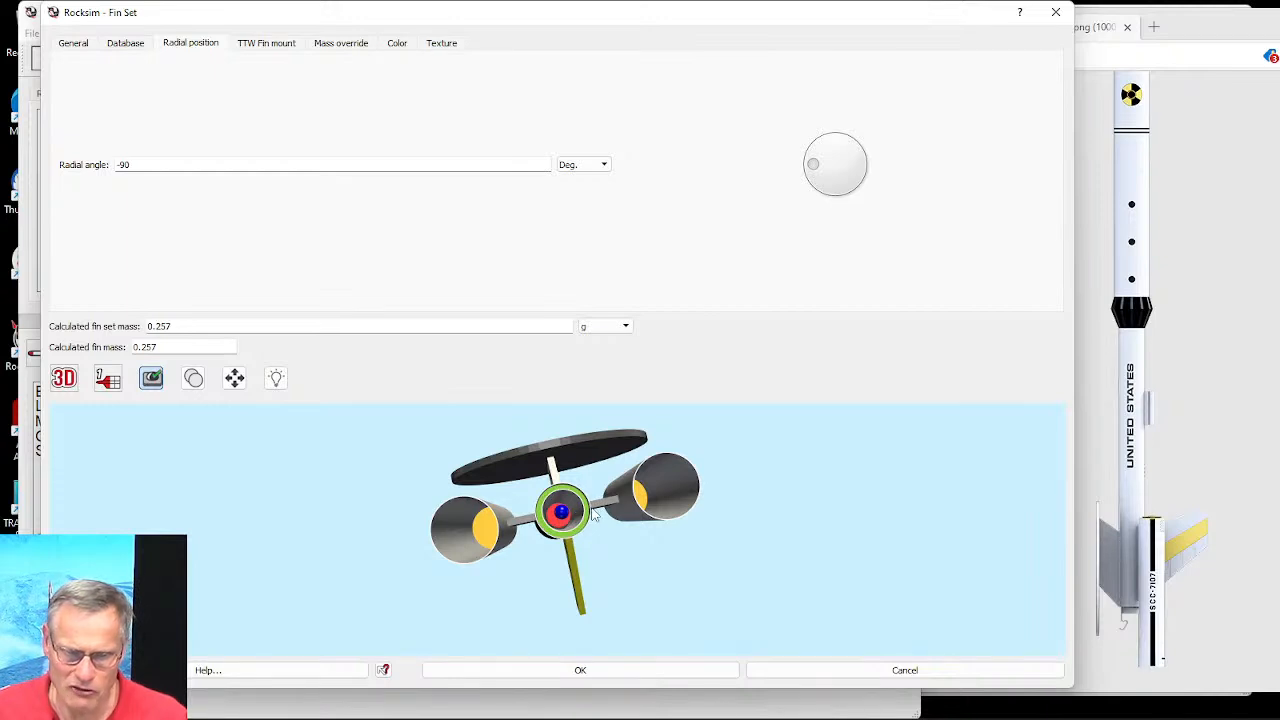
{"action": "left_click_drag", "start_coordinate": [590, 496], "coordinate": [590, 573]}
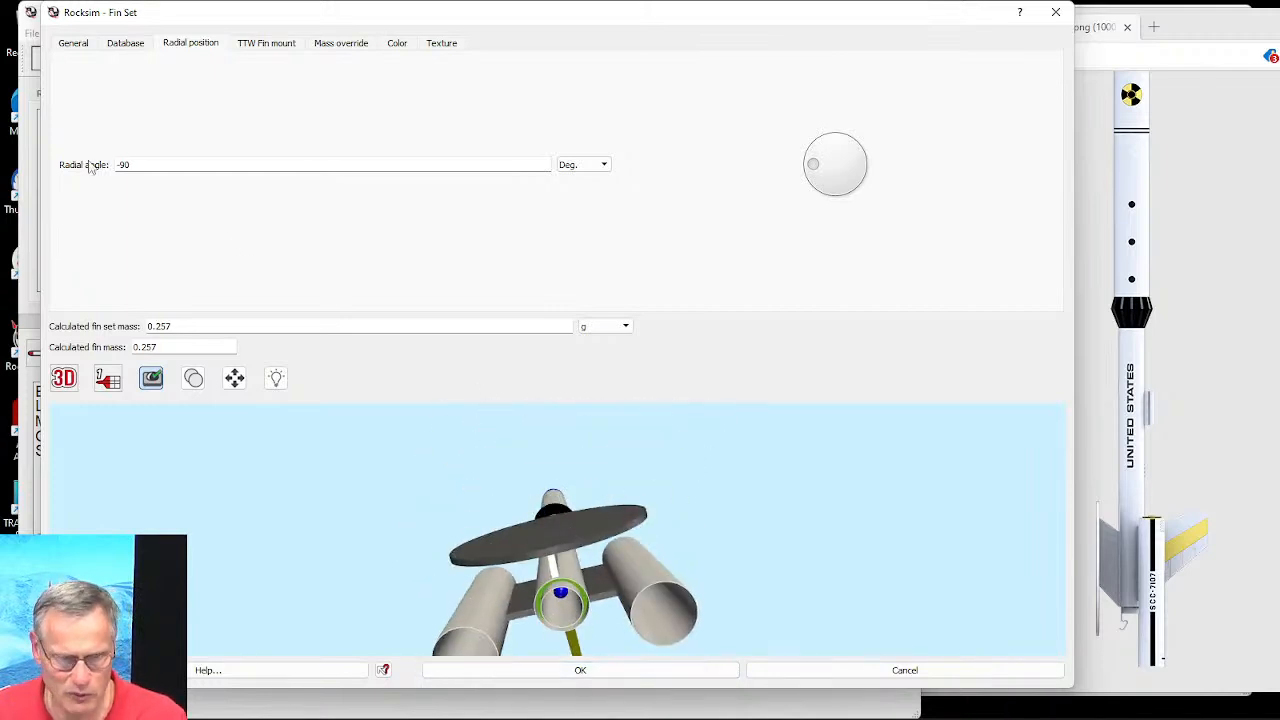
{"action": "left_click_drag", "start_coordinate": [812, 168], "coordinate": [813, 163]}
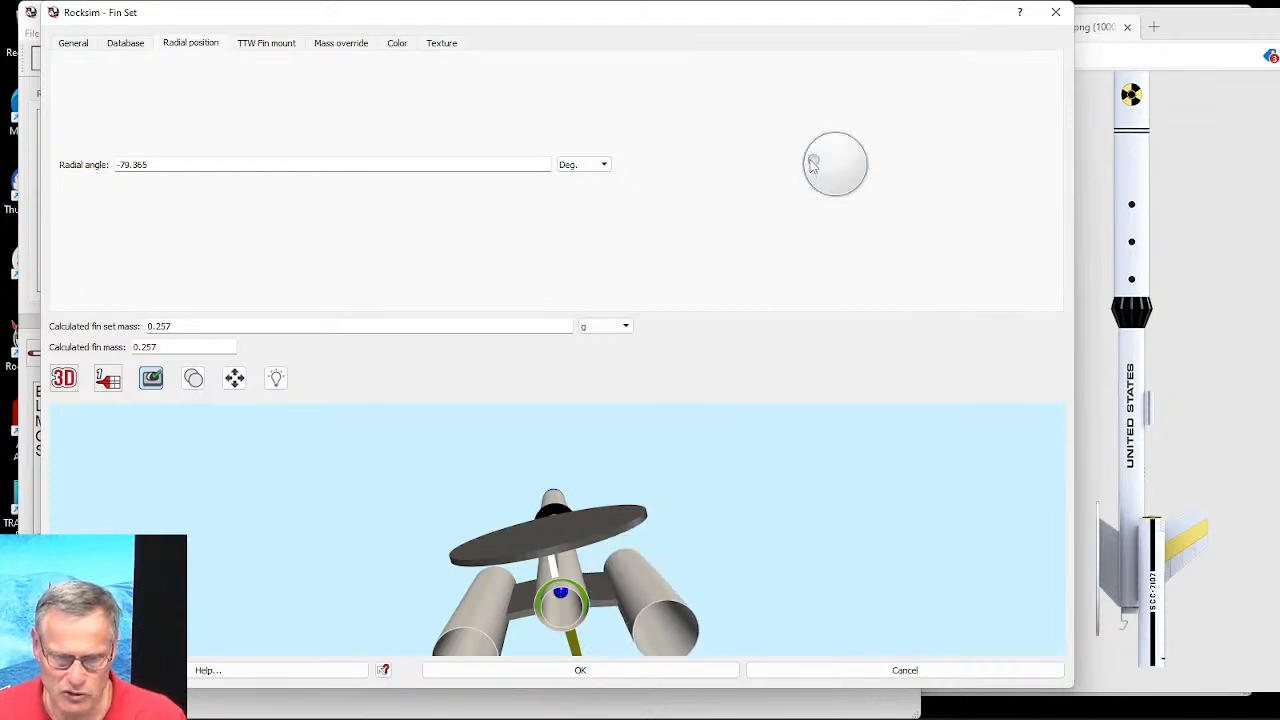
{"action": "left_click_drag", "start_coordinate": [746, 415], "coordinate": [741, 404]}
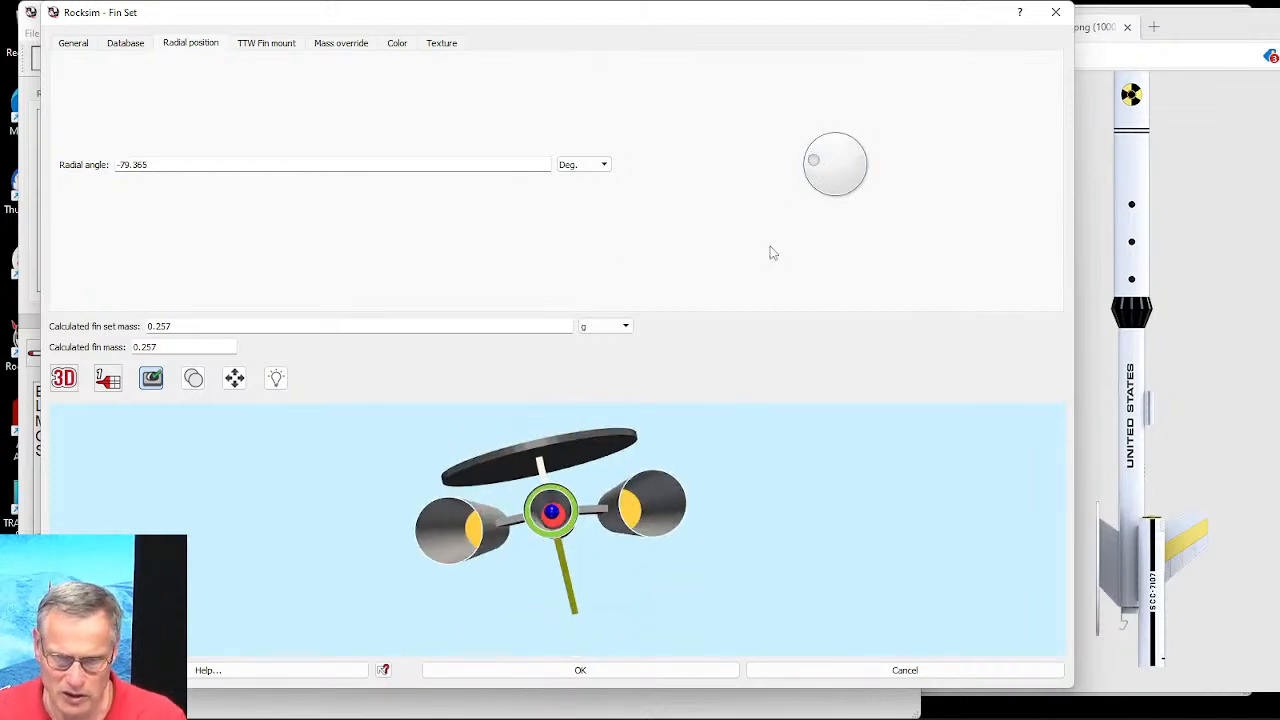
{"action": "left_click_drag", "start_coordinate": [812, 158], "coordinate": [819, 170]}
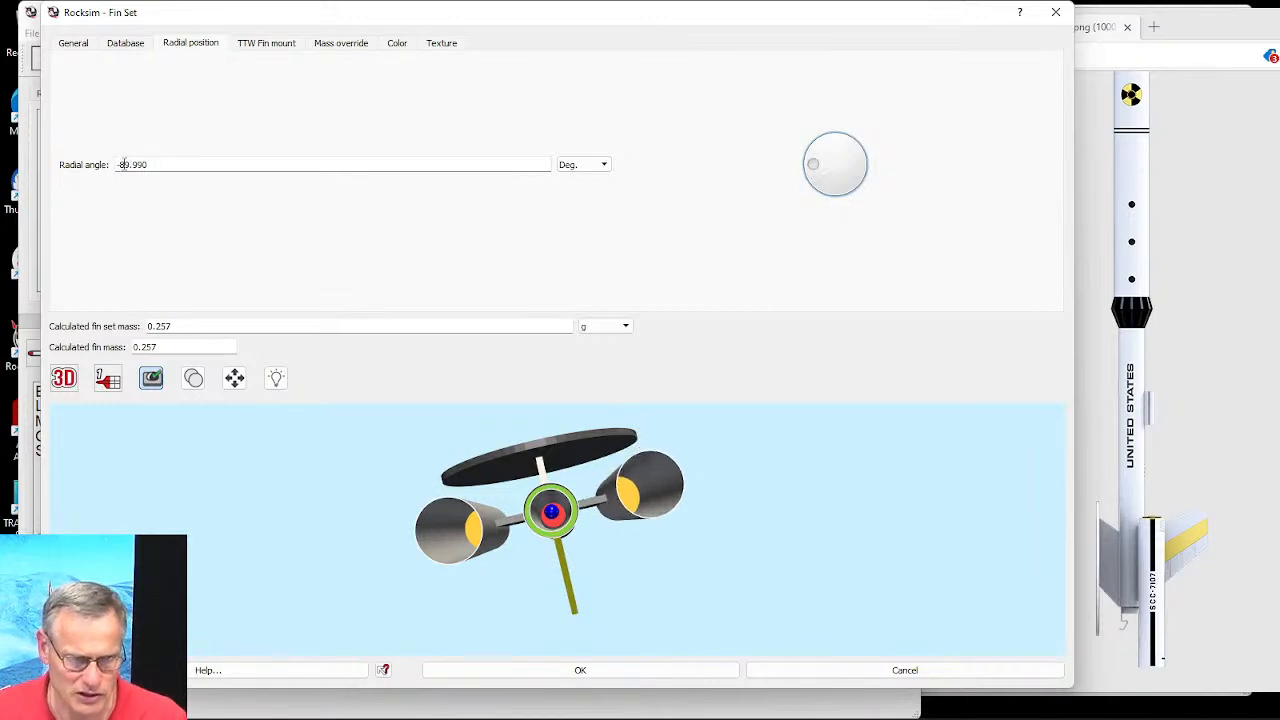
Step: Set Fin set-2's radial angle back to exactly -90 degrees and save the fin set
{"action": "left_click_drag", "start_coordinate": [118, 164], "coordinate": [150, 165]}
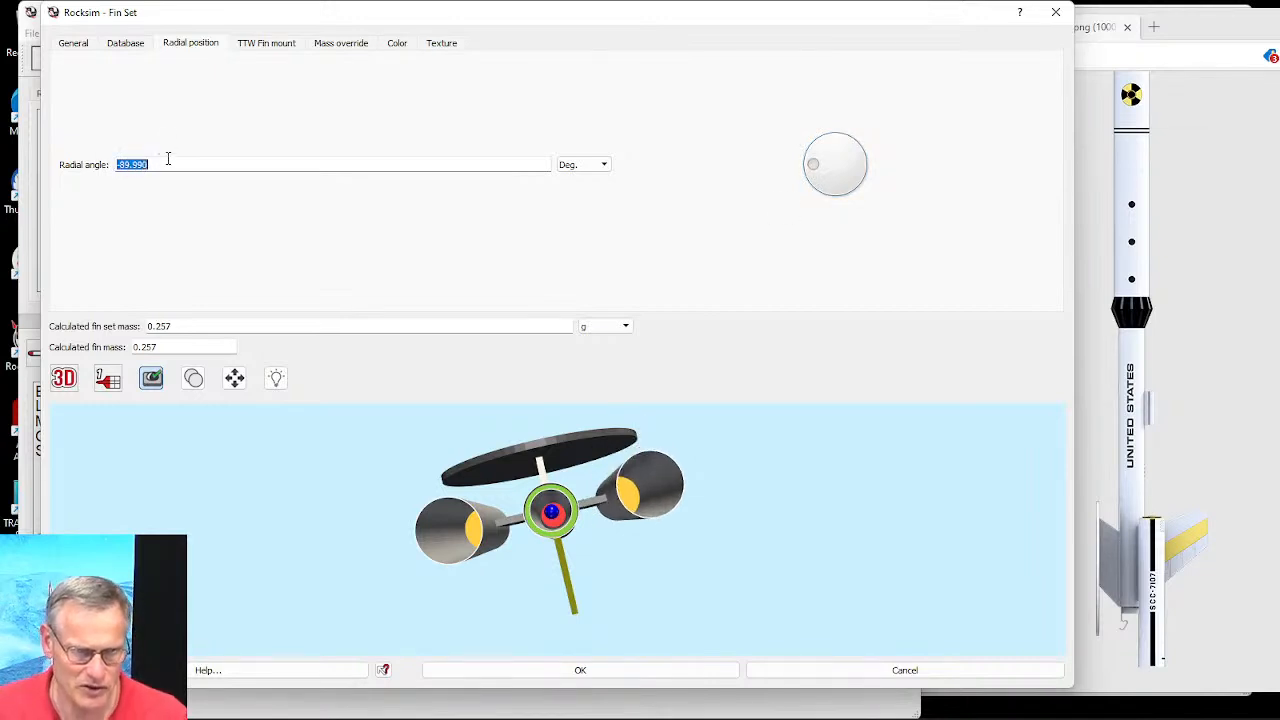
{"action": "type", "text": "-90"}
{"action": "key", "text": "Tab"}
{"action": "left_click", "coordinate": [648, 677]}
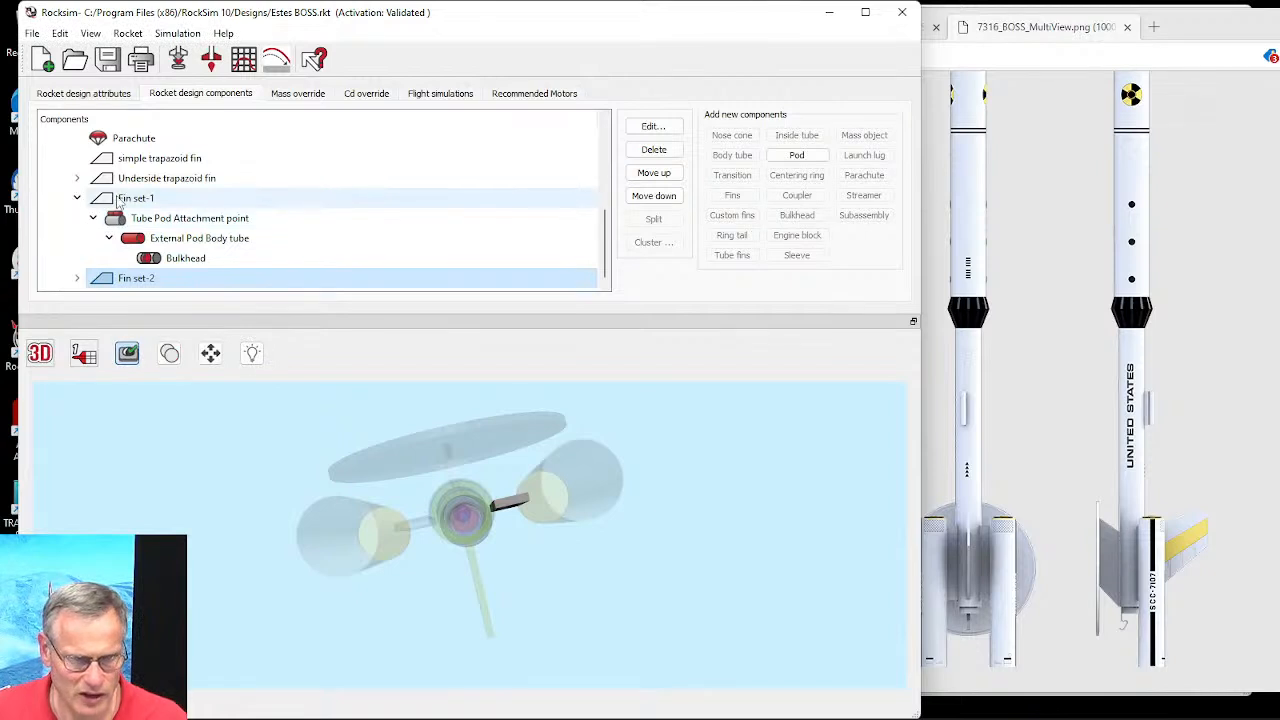
Step: Review the components nested under Fin set-1 and Fin set-2, and examine both pod fins in the 3D view
{"action": "left_click", "coordinate": [77, 279]}
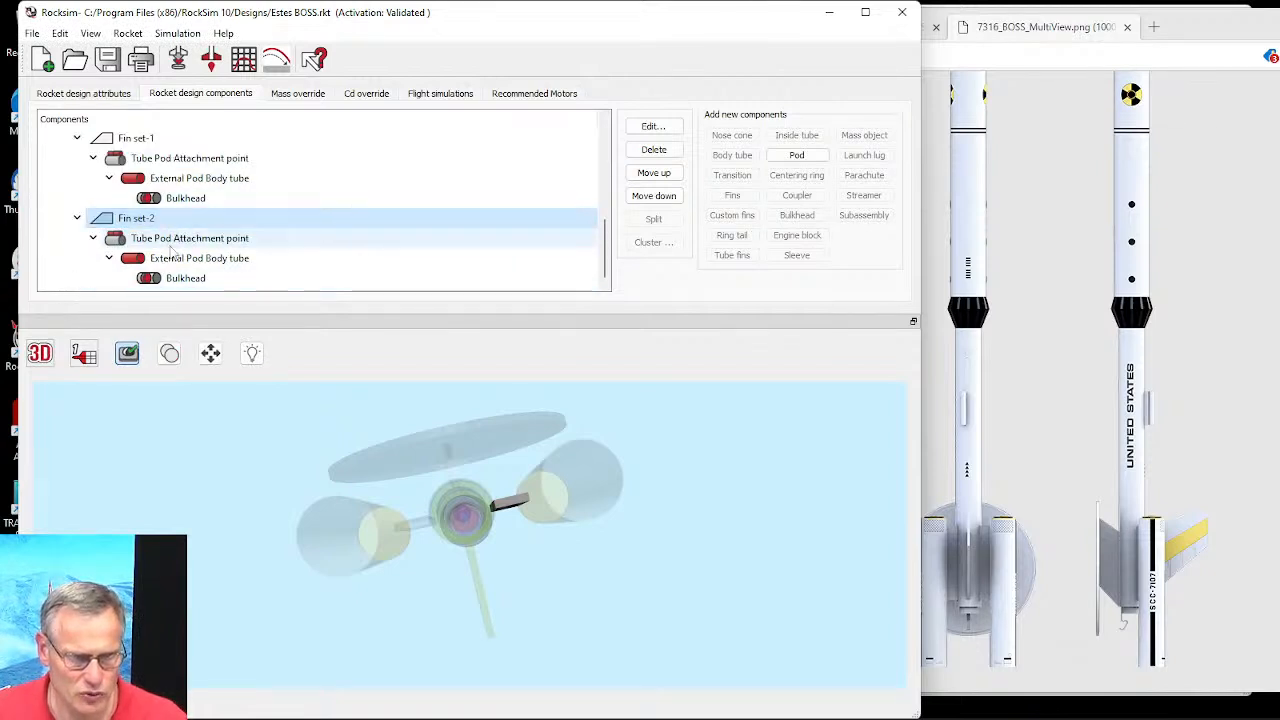
{"action": "left_click", "coordinate": [77, 218]}
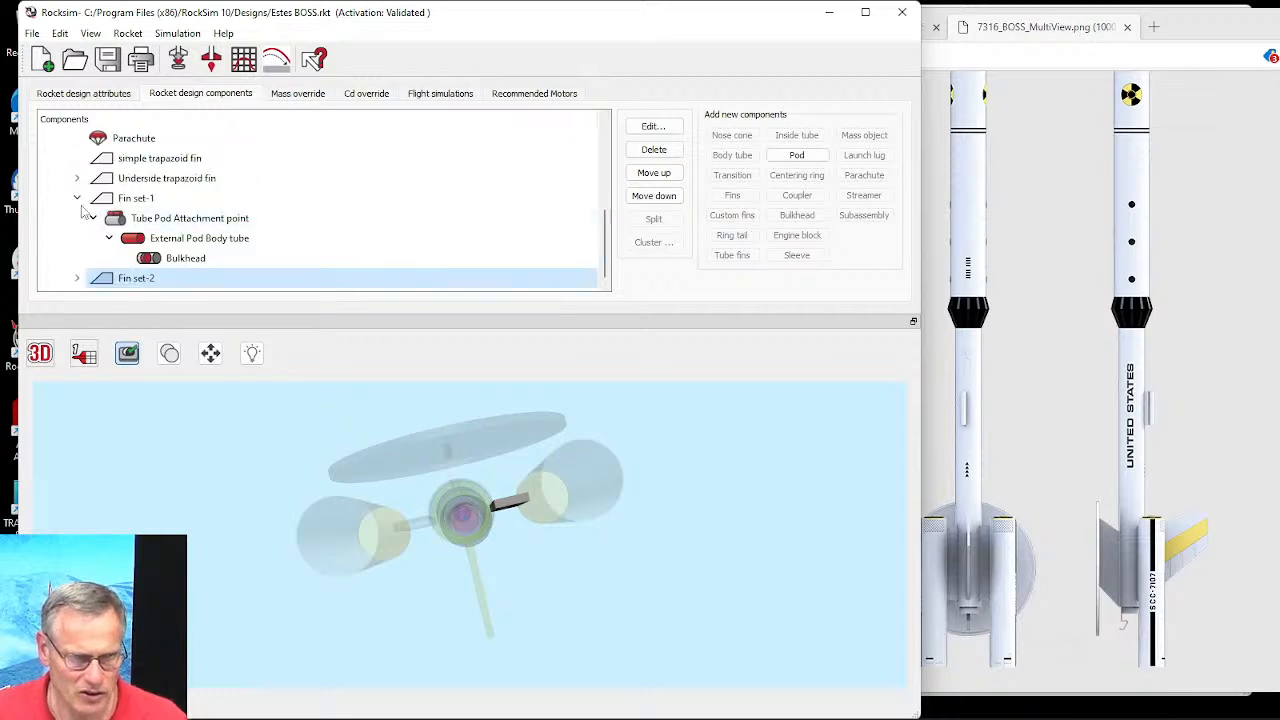
{"action": "left_click", "coordinate": [77, 197]}
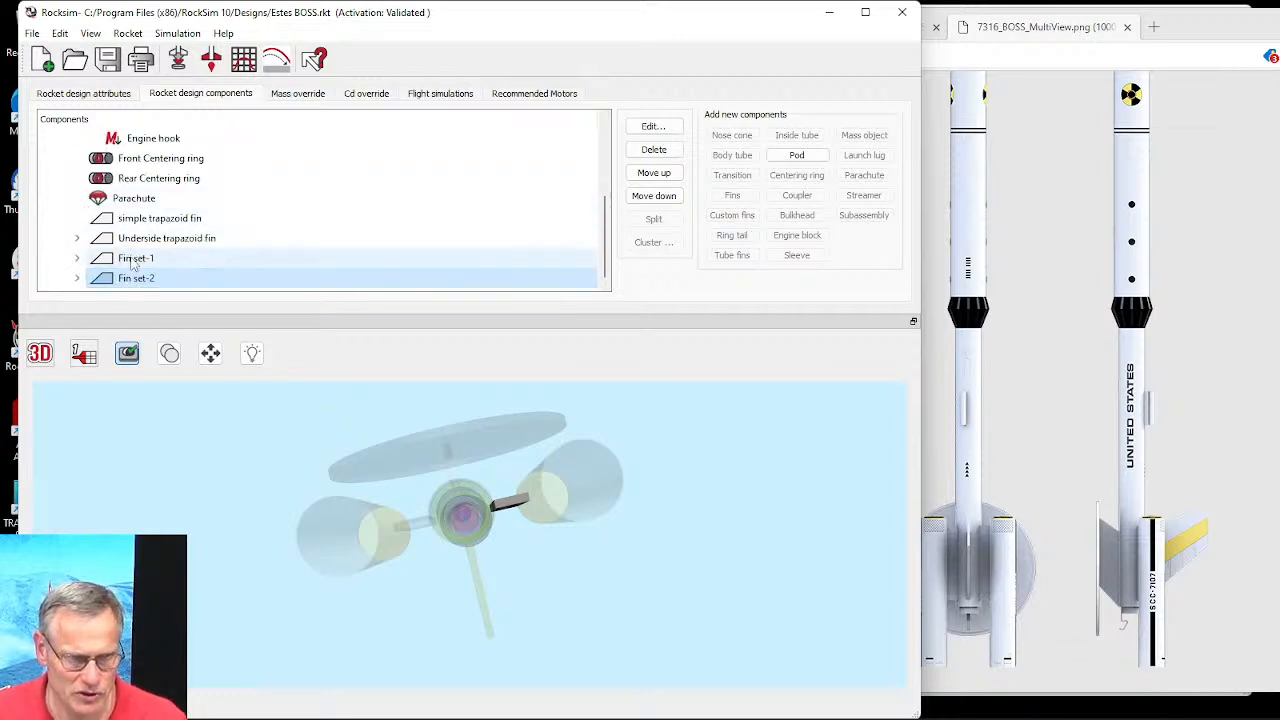
{"action": "left_click", "coordinate": [567, 482]}
{"action": "left_click_drag", "start_coordinate": [416, 521], "coordinate": [420, 522]}
{"action": "left_click", "coordinate": [421, 531]}
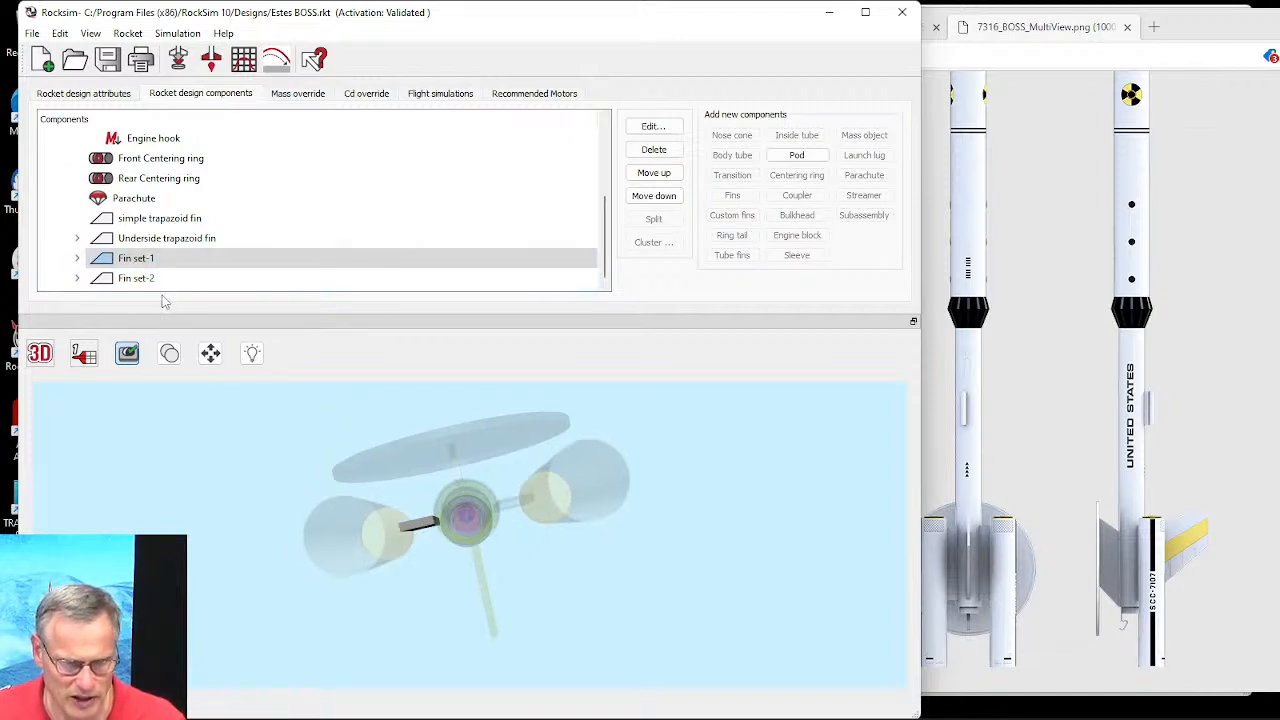
{"action": "mouse_move", "coordinate": [667, 531]}
{"action": "left_mouse_down"}
{"action": "mouse_move", "coordinate": [843, 534]}
{"action": "mouse_move", "coordinate": [660, 615]}
{"action": "mouse_move", "coordinate": [694, 606]}
{"action": "mouse_move", "coordinate": [734, 629]}
{"action": "mouse_move", "coordinate": [658, 597]}
{"action": "left_mouse_up"}
{"action": "left_click_drag", "start_coordinate": [678, 428], "coordinate": [715, 503]}
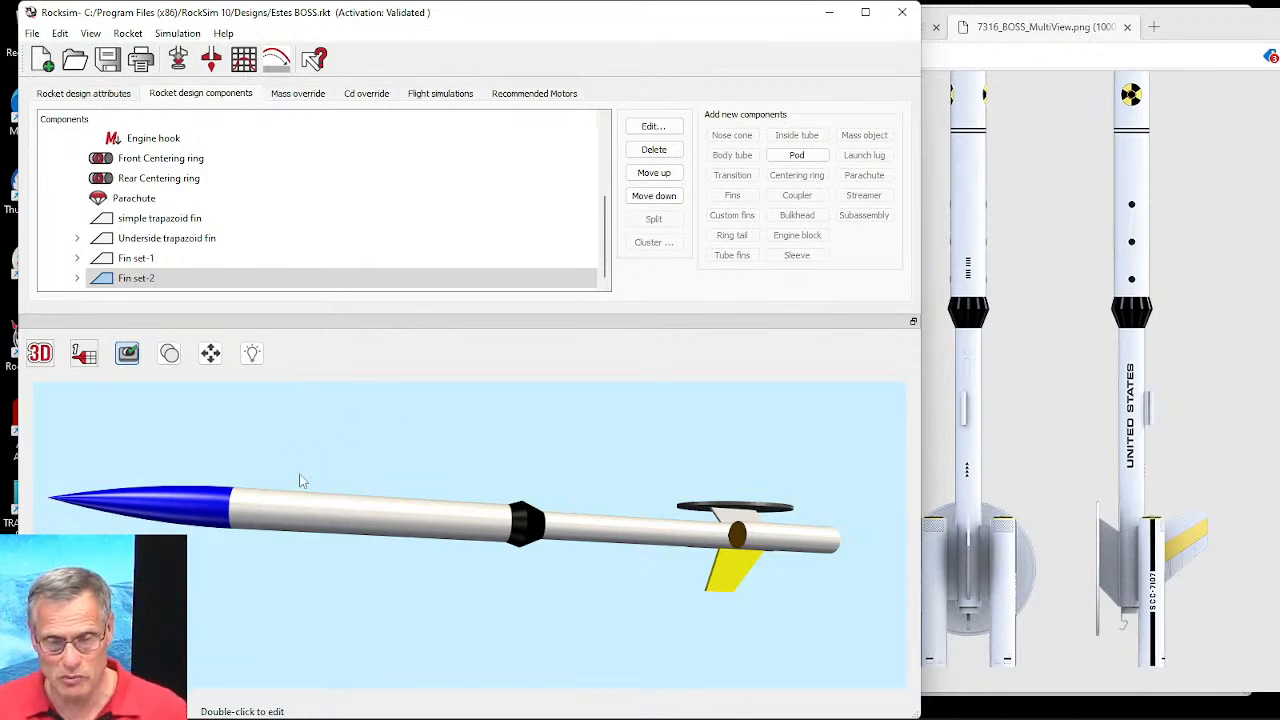
Step: Compare the rocket's overall proportions with the multi-view reference image in the browser, and return to RockSim
{"action": "scroll", "coordinate": [112, 170], "scroll_direction": "up", "scroll_amount": 2}
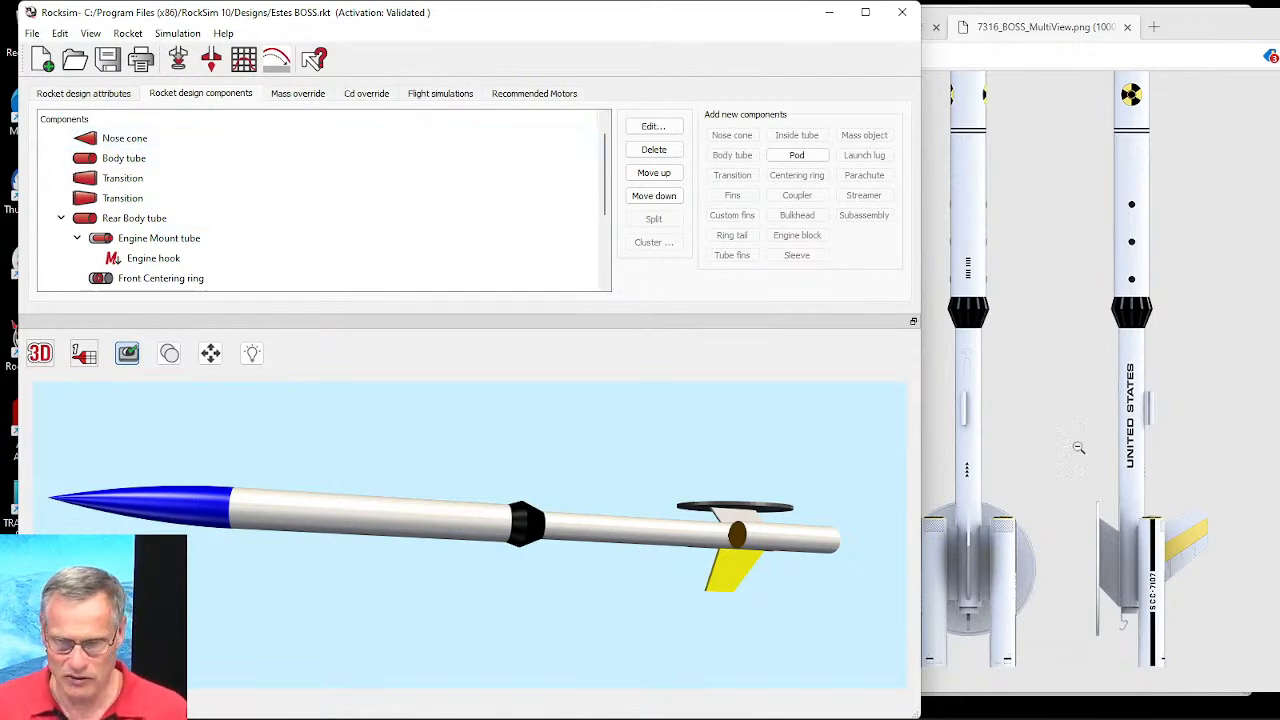
{"action": "left_click", "coordinate": [1085, 329]}
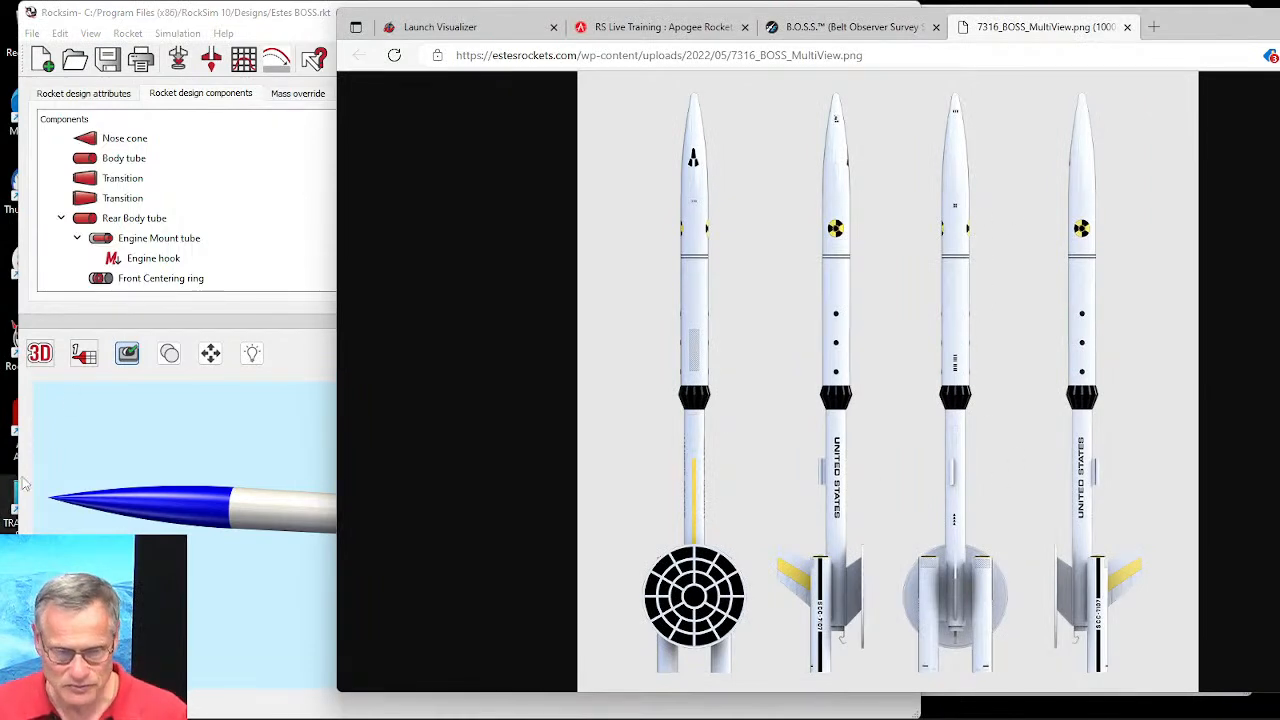
{"action": "left_click", "coordinate": [103, 400]}
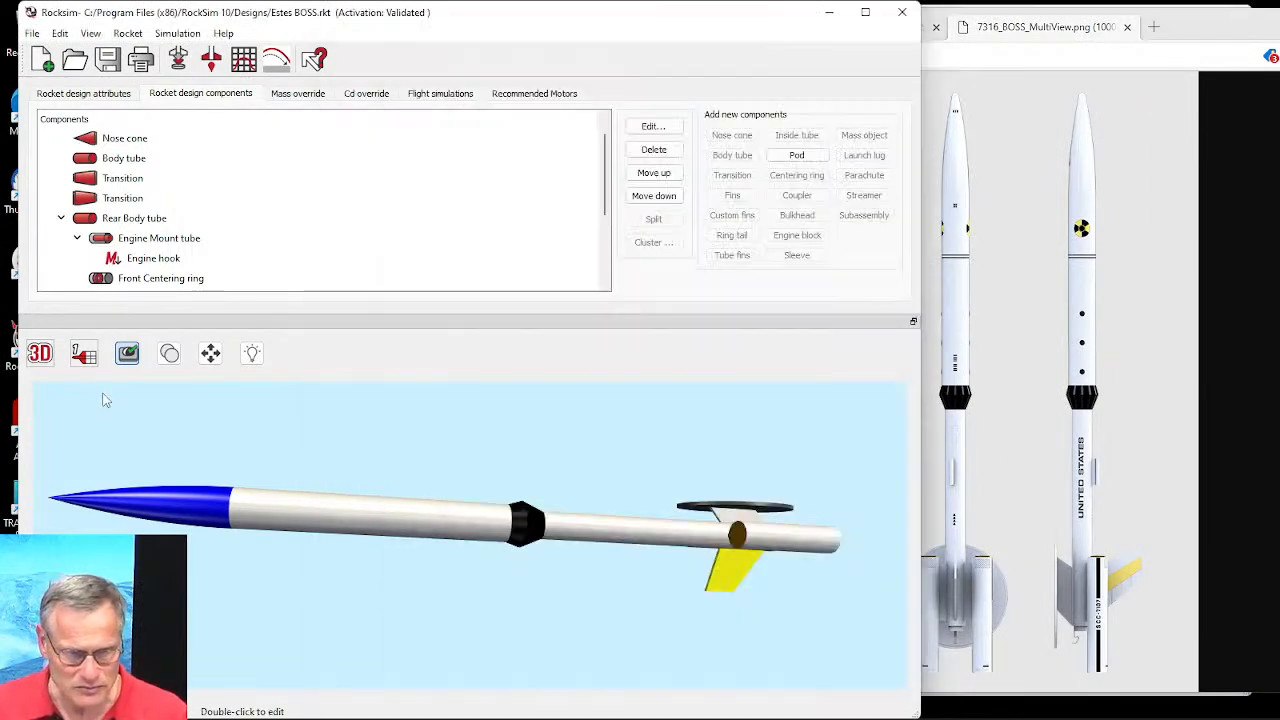
Step: Try lengthening the front Body tube to 15.5 in, restore its length to 9.00 in and save the tube
{"action": "double_click", "coordinate": [114, 161]}
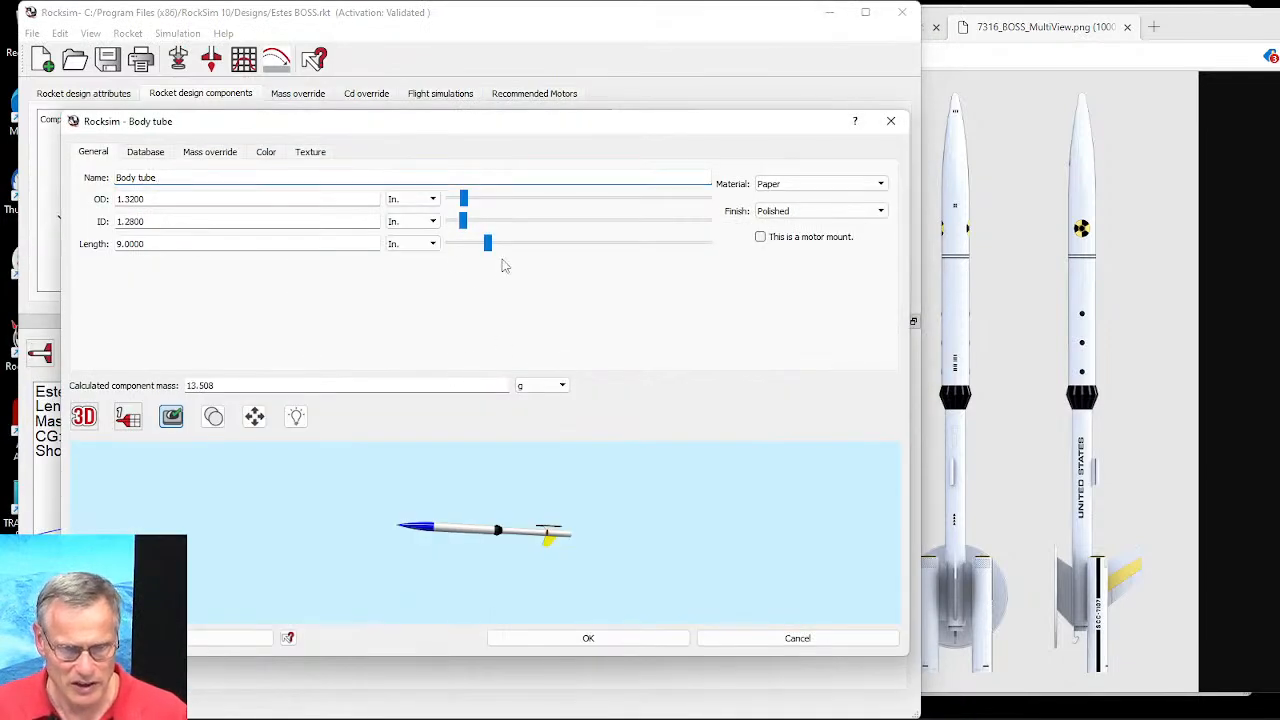
{"action": "mouse_move", "coordinate": [493, 245]}
{"action": "left_mouse_down"}
{"action": "mouse_move", "coordinate": [543, 244]}
{"action": "mouse_move", "coordinate": [515, 244]}
{"action": "left_mouse_up"}
{"action": "left_click_drag", "start_coordinate": [128, 244], "coordinate": [118, 249]}
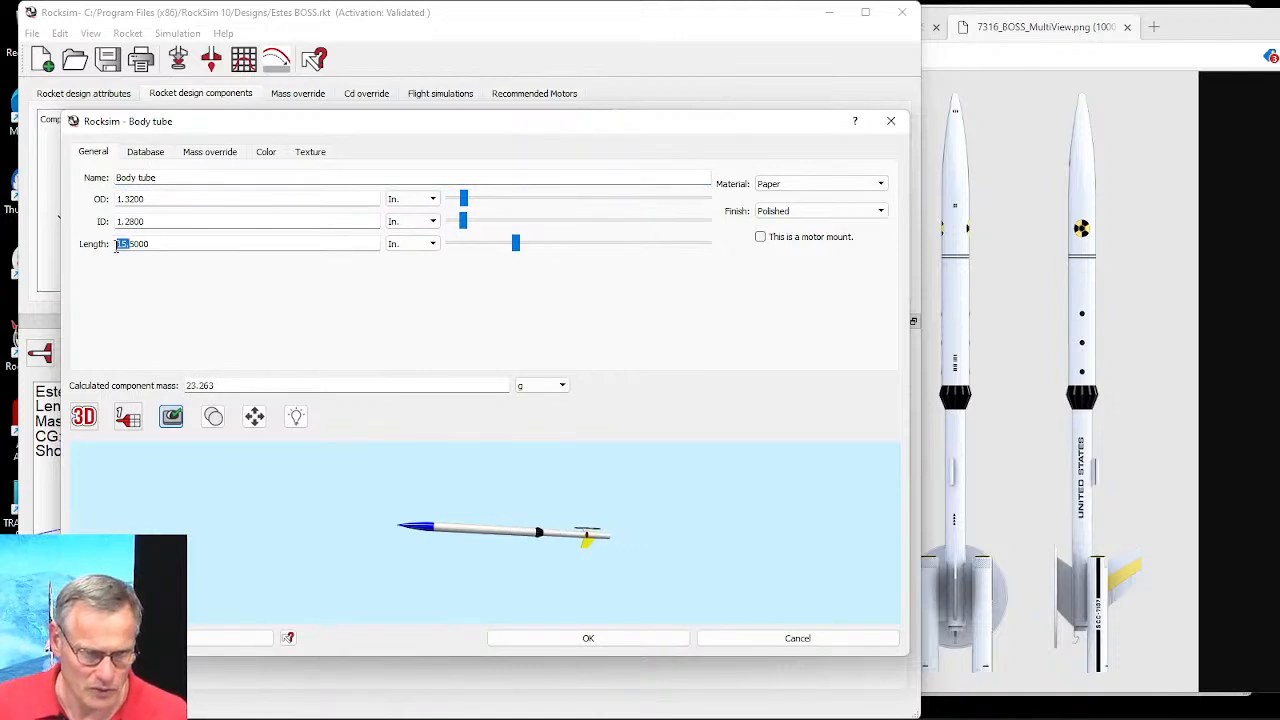
{"action": "type", "text": "9.50"}
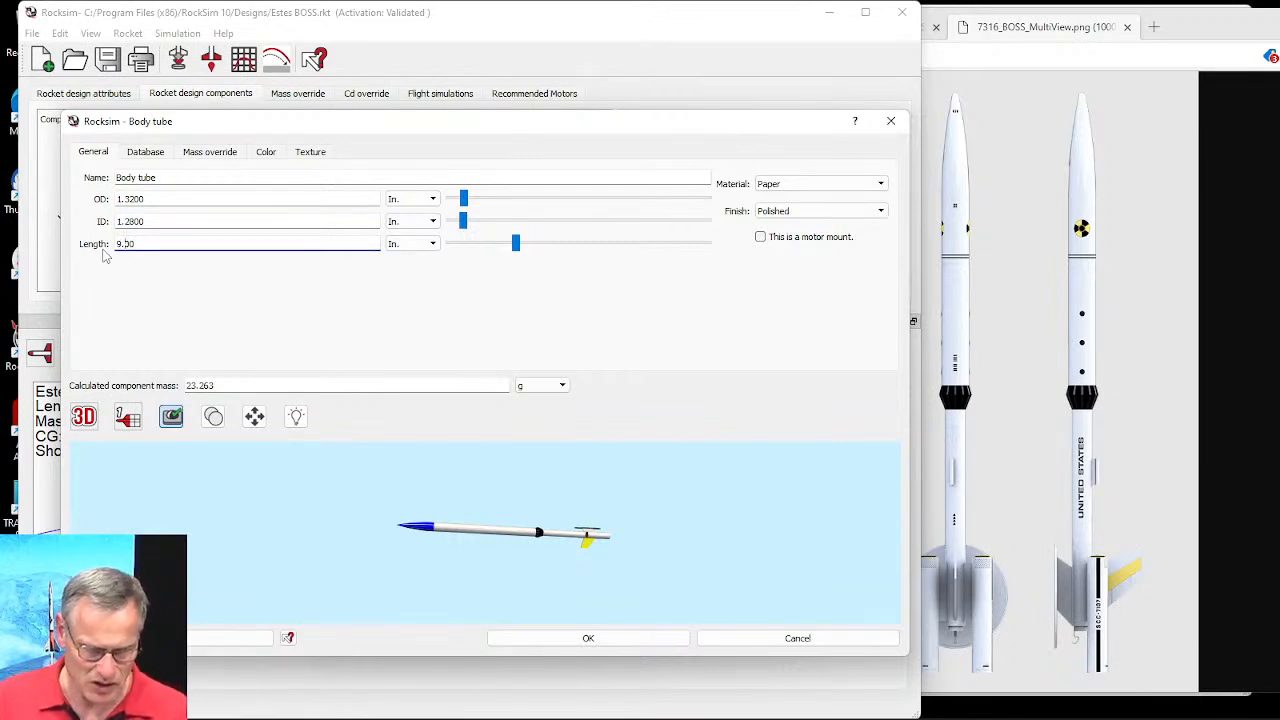
{"action": "key", "text": "Tab"}
{"action": "left_click_drag", "start_coordinate": [508, 520], "coordinate": [735, 554]}
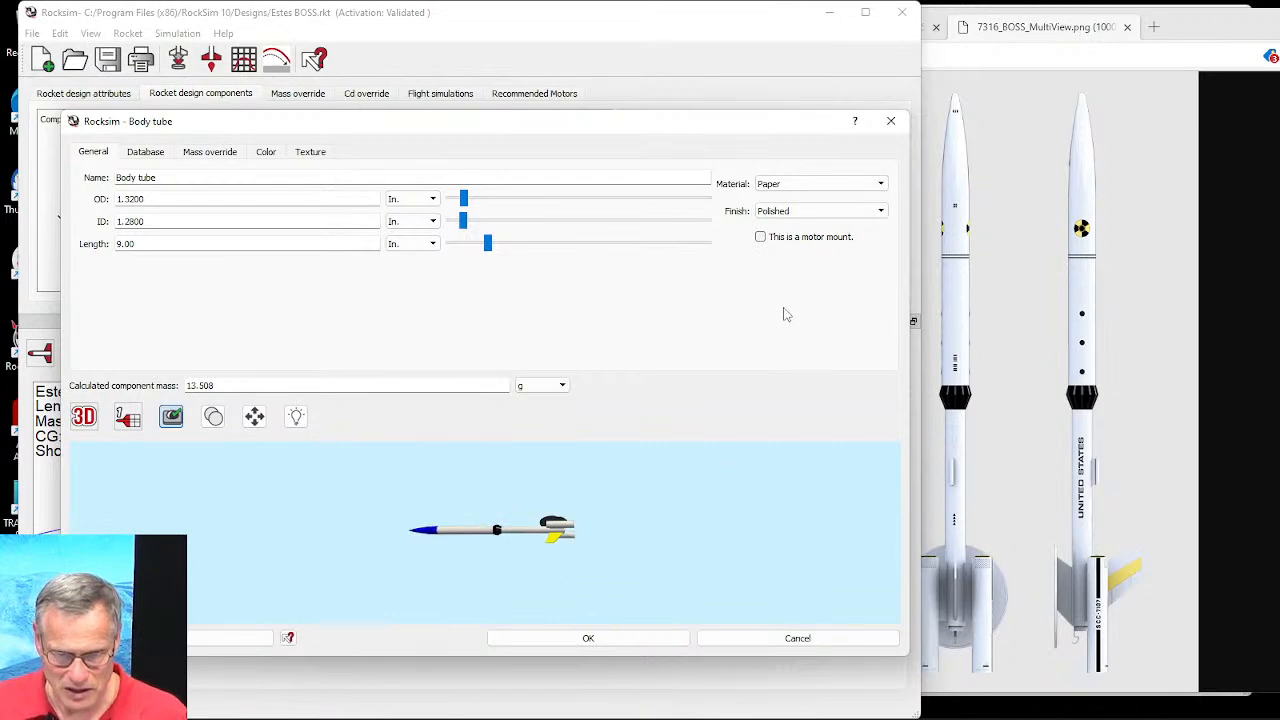
{"action": "left_click", "coordinate": [586, 636]}
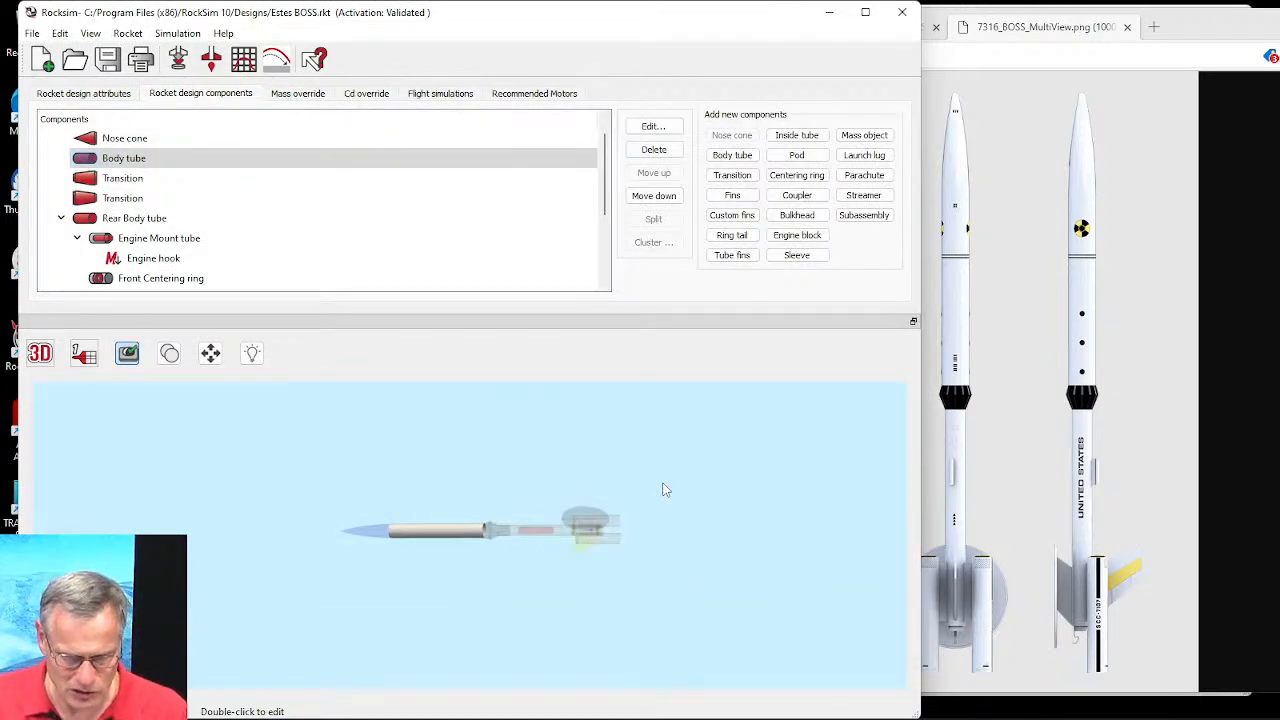
Step: Start preparing the rocket for launch and designate the Engine Mount tube as the motor mount
{"action": "left_click_drag", "start_coordinate": [652, 479], "coordinate": [591, 626]}
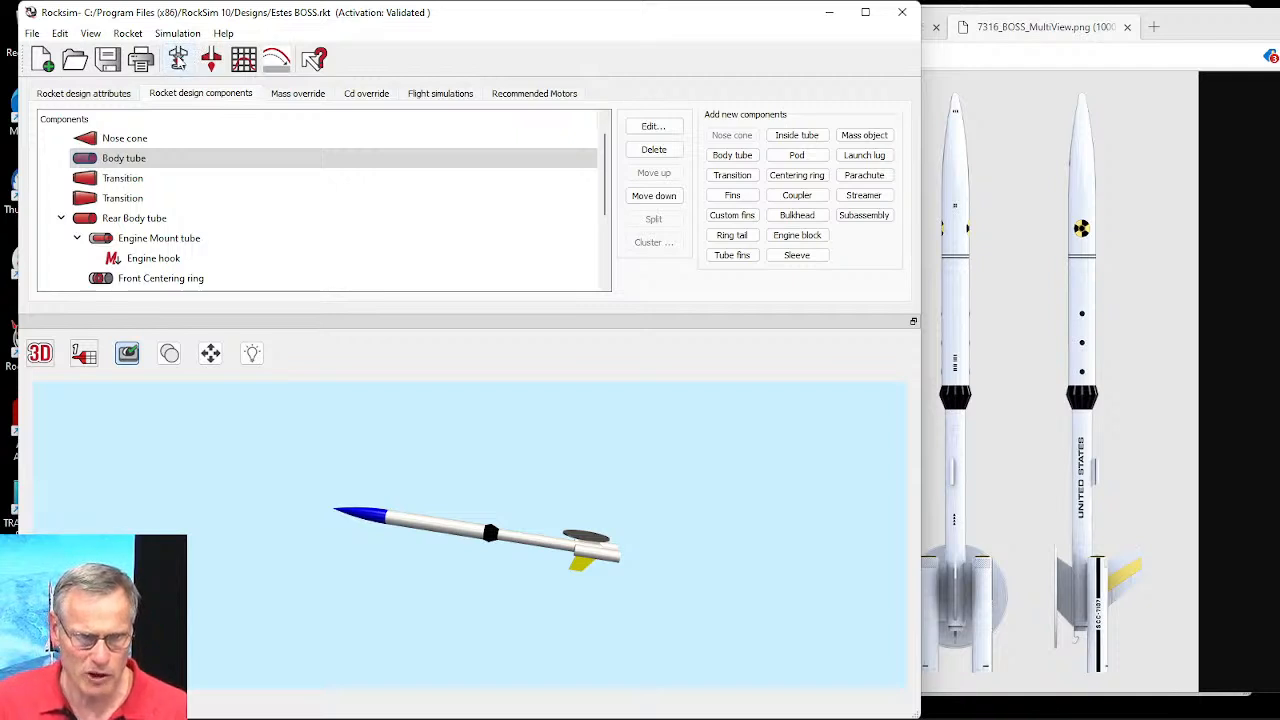
{"action": "left_click", "coordinate": [178, 60]}
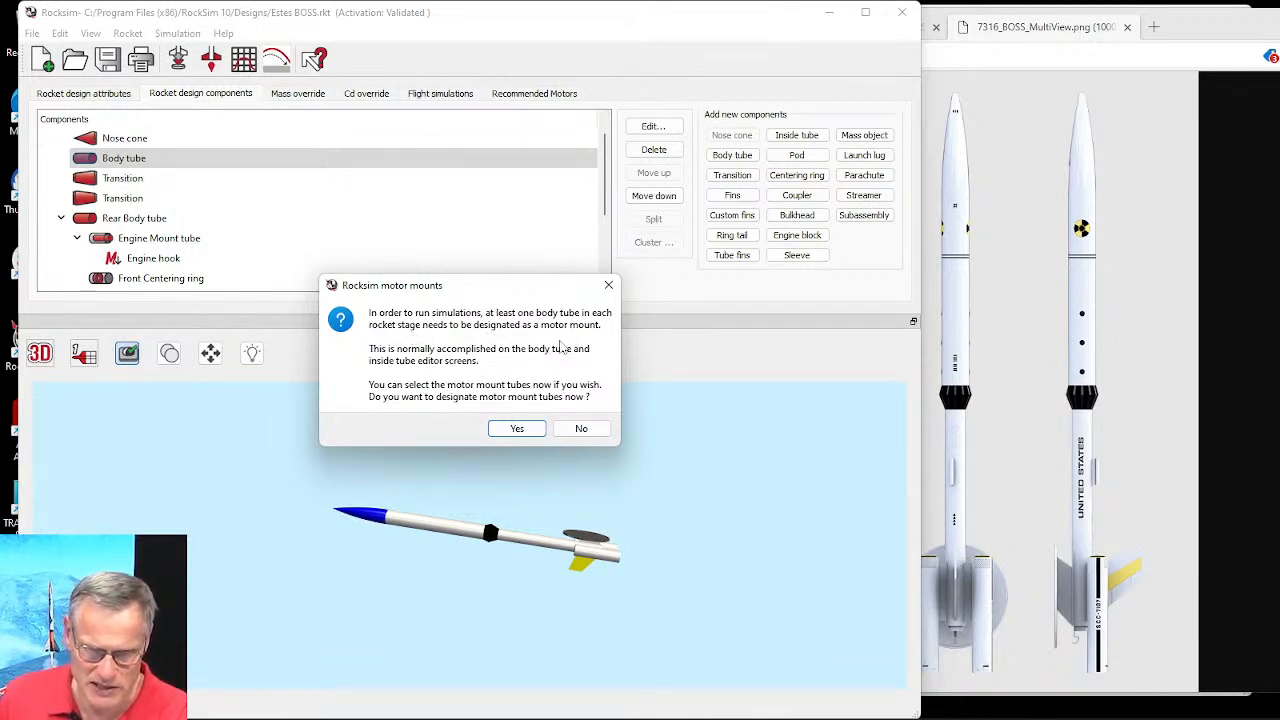
{"action": "left_click", "coordinate": [517, 428]}
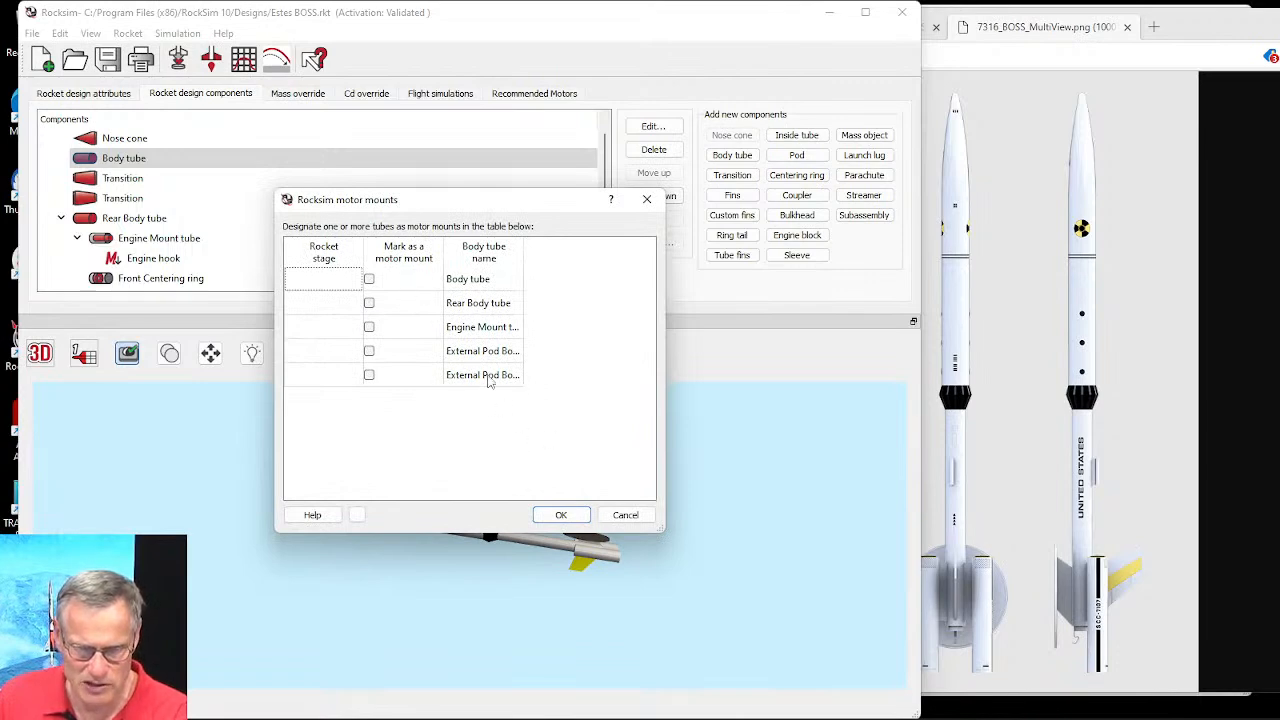
{"action": "left_click_drag", "start_coordinate": [523, 250], "coordinate": [641, 256]}
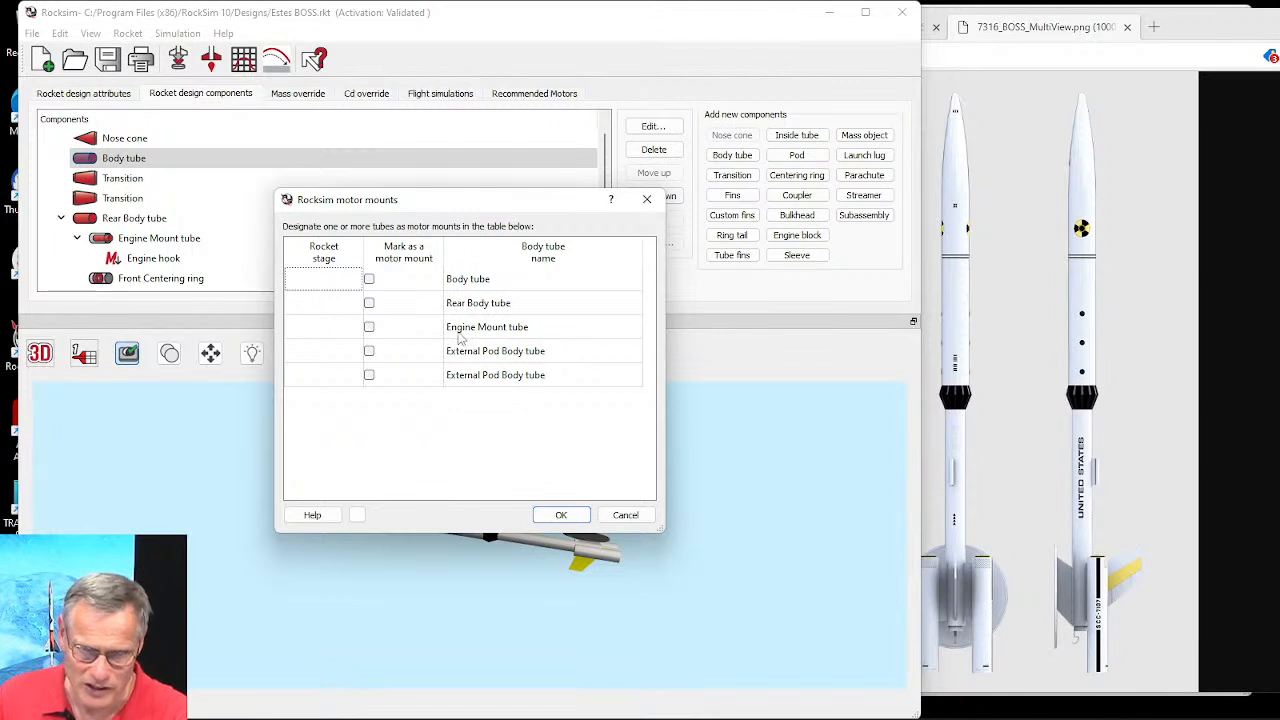
{"action": "left_click", "coordinate": [369, 328]}
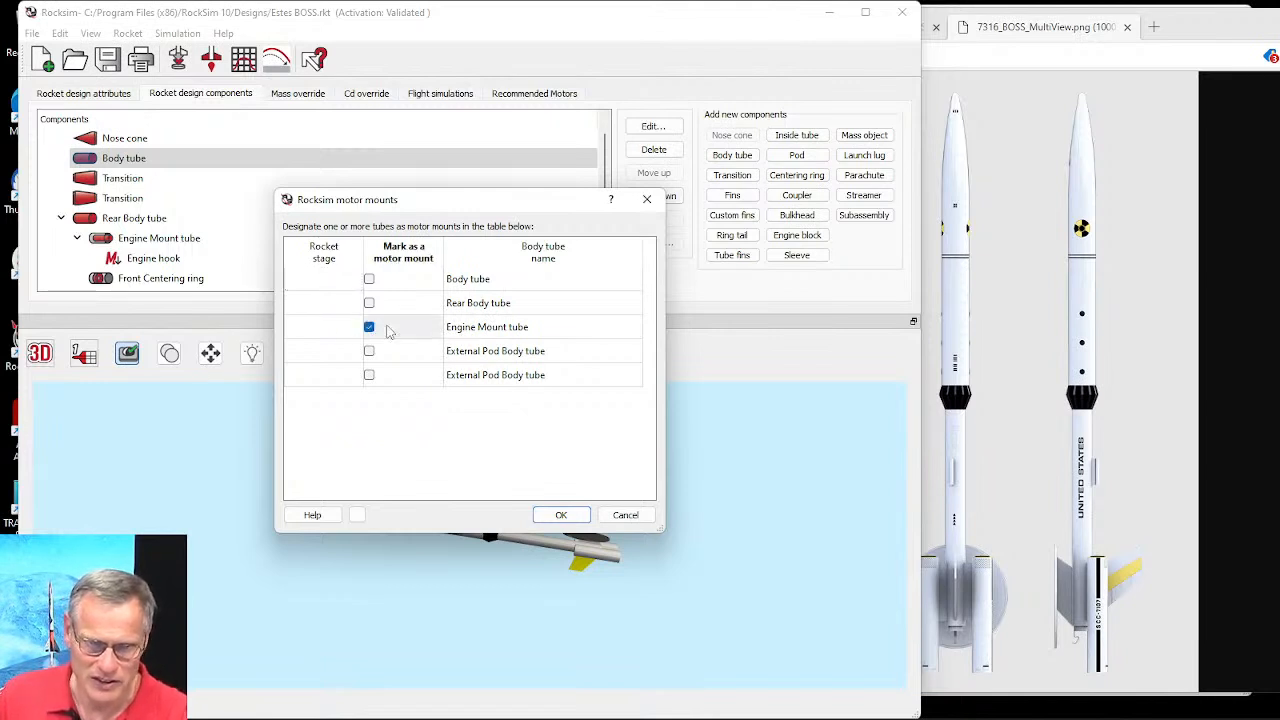
{"action": "left_click", "coordinate": [560, 516]}
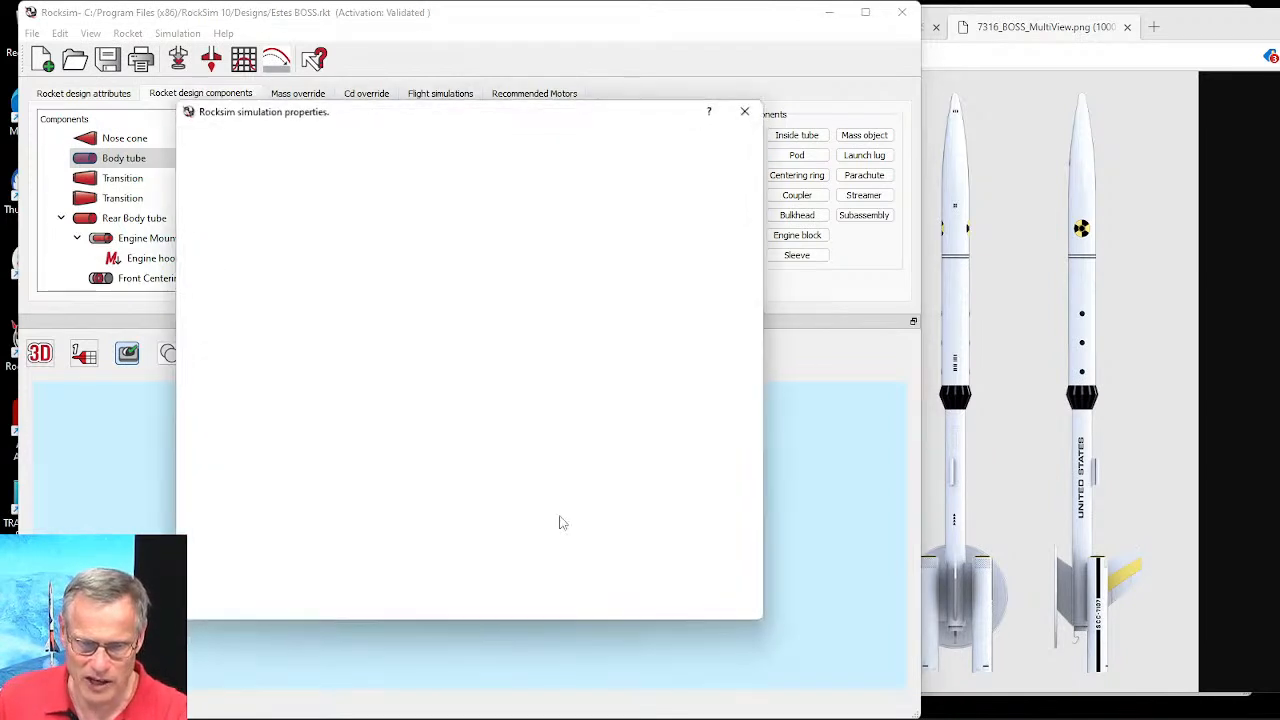
Step: Choose the Estes C6 engine for the 18 mm engine mount and set its ejection delay to 5 seconds
{"action": "scroll", "coordinate": [415, 223], "scroll_direction": "up", "scroll_amount": 1}
{"action": "scroll", "coordinate": [516, 215], "scroll_direction": "up", "scroll_amount": 2}
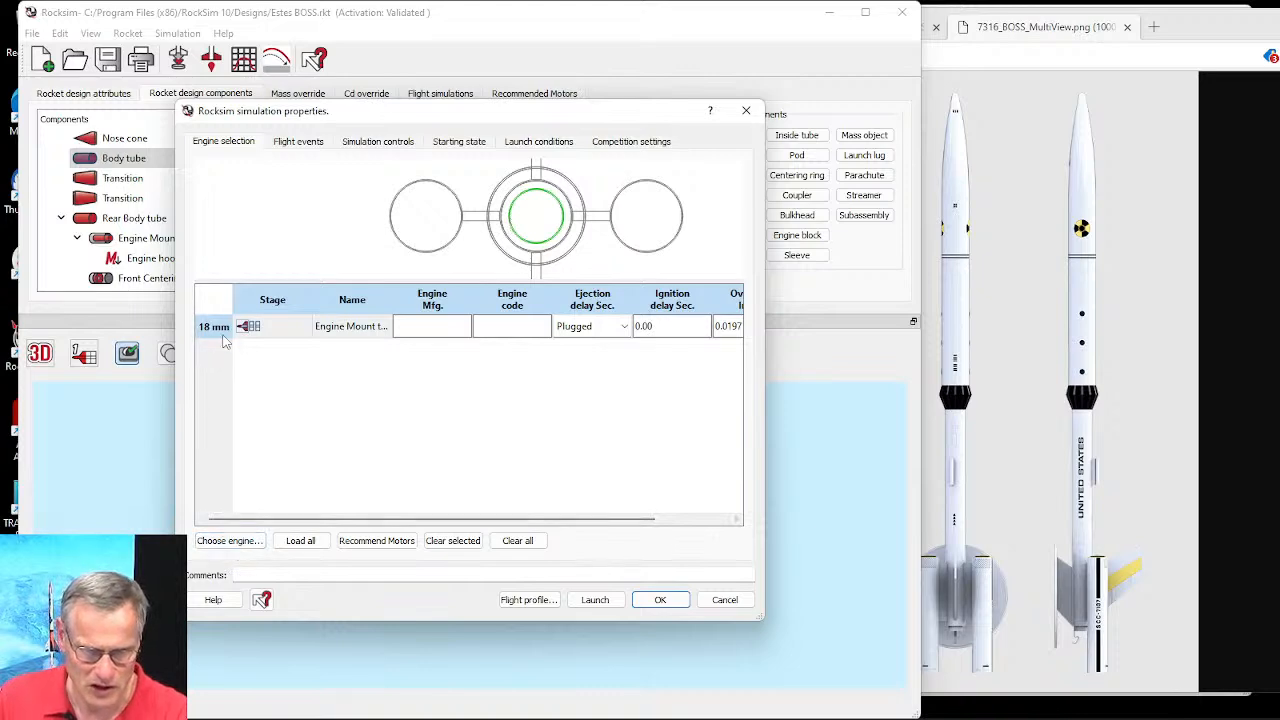
{"action": "left_click", "coordinate": [226, 540]}
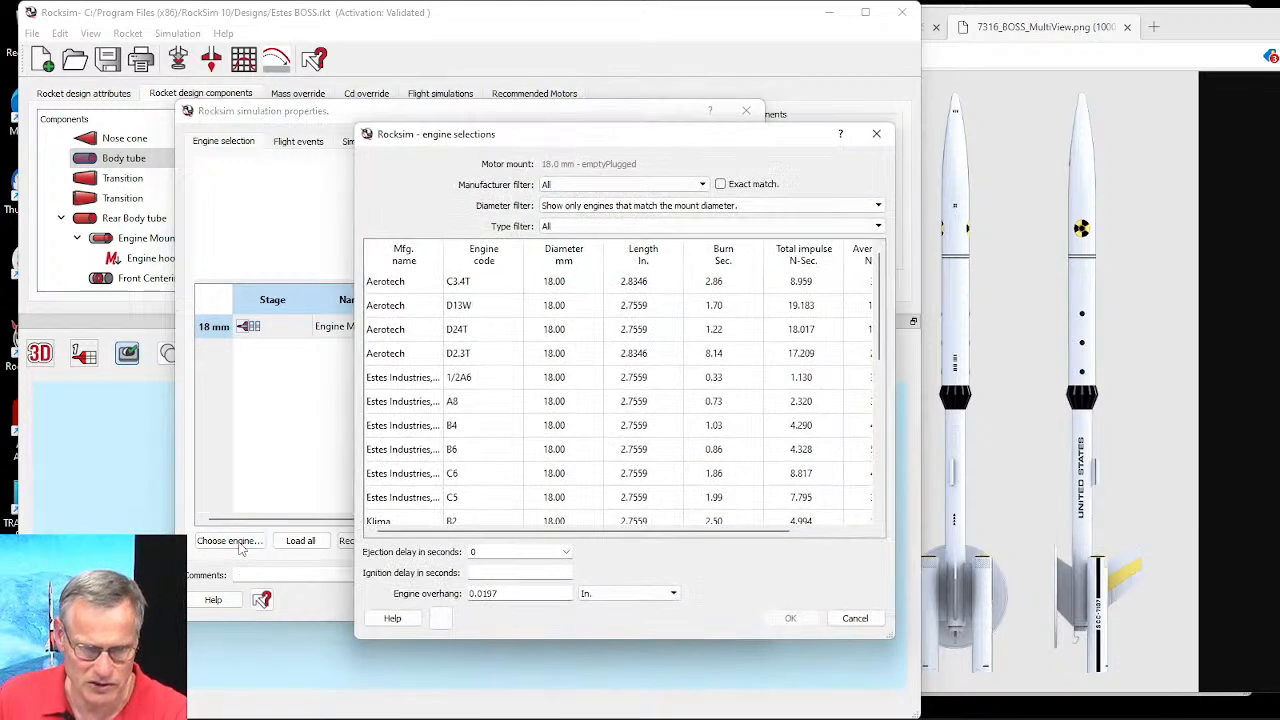
{"action": "left_click", "coordinate": [488, 482]}
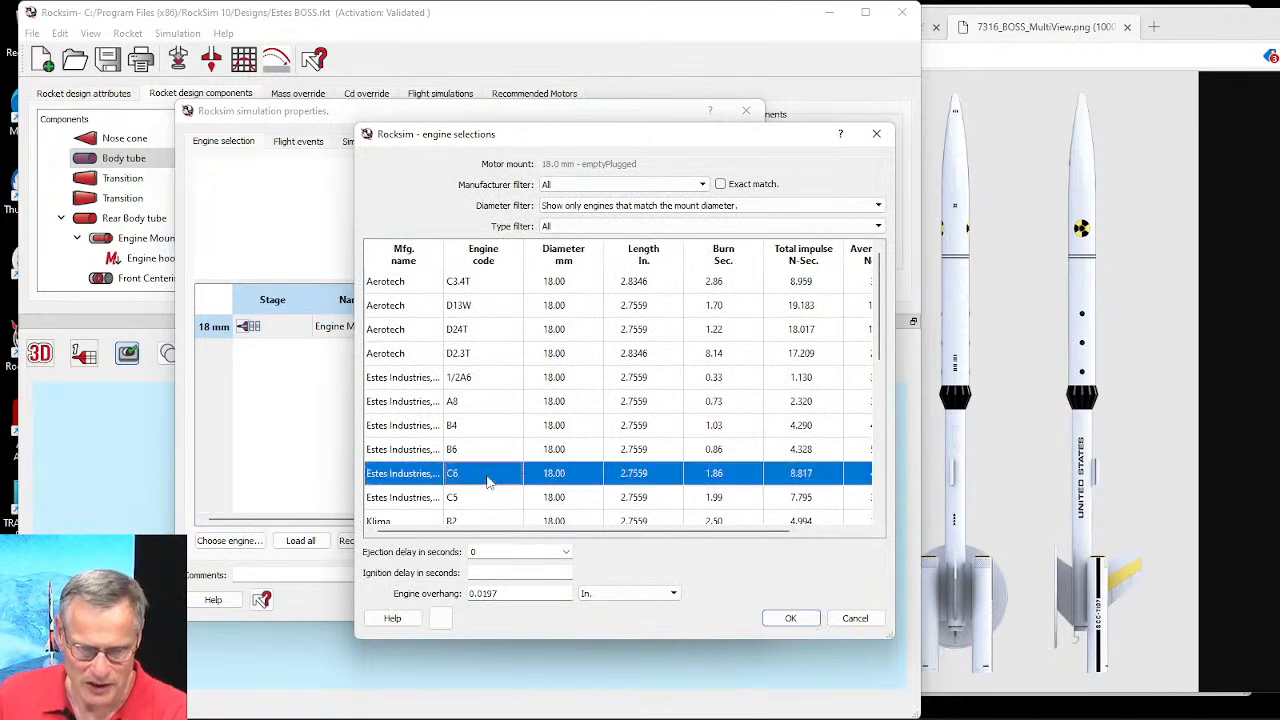
{"action": "left_click", "coordinate": [566, 552]}
{"action": "left_click", "coordinate": [520, 606]}
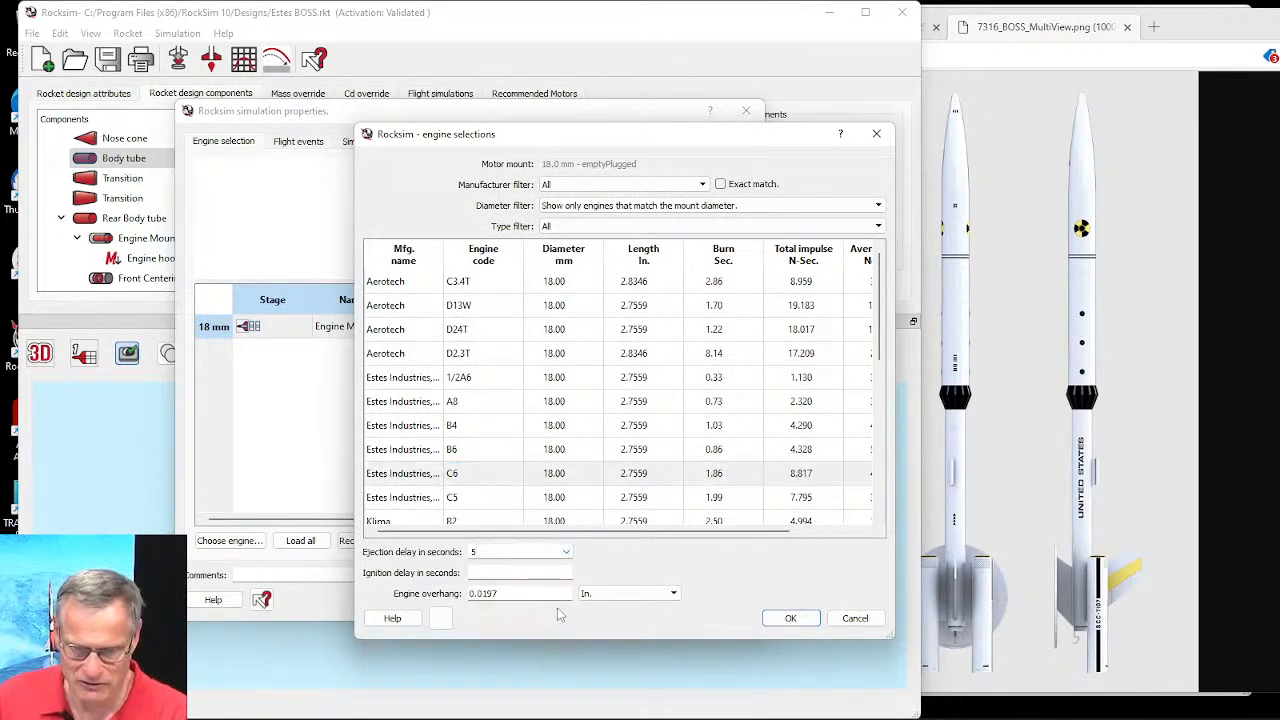
Step: Set the engine overhang to 0.5 in and accept the engine selection
{"action": "left_click_drag", "start_coordinate": [512, 593], "coordinate": [481, 593]}
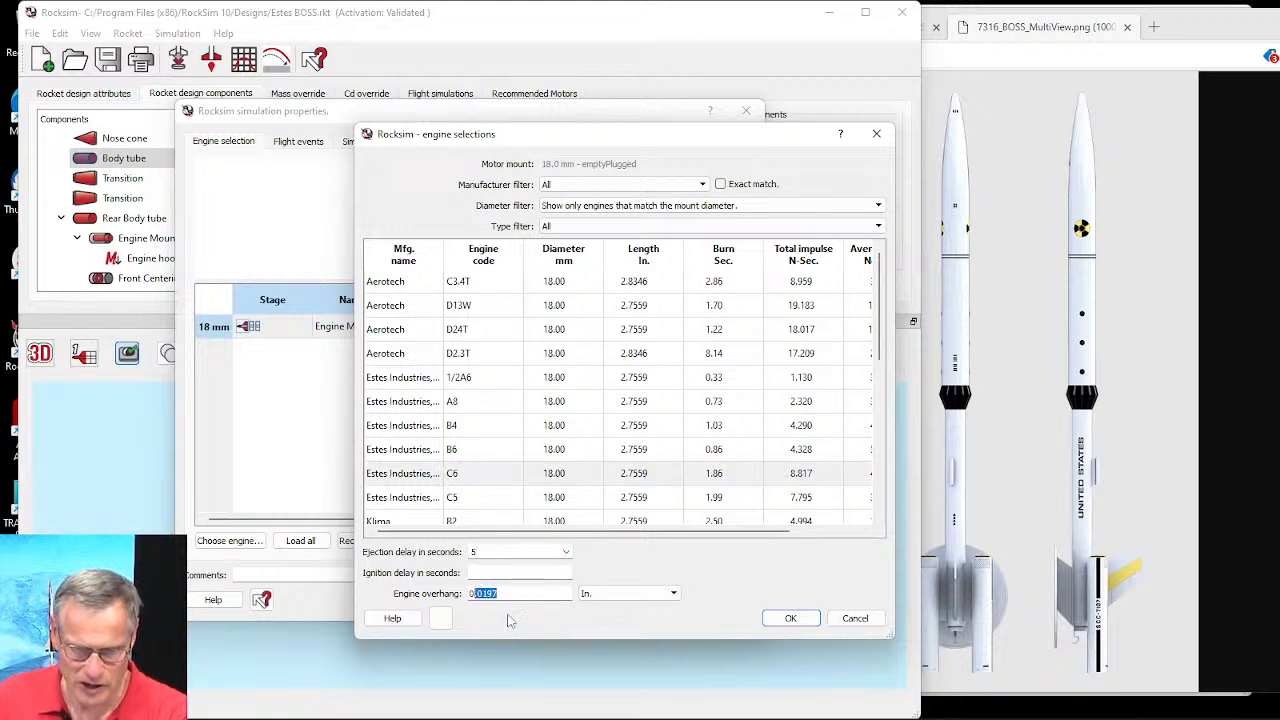
{"action": "key", "text": "BackSpace"}
{"action": "type", "text": "5"}
{"action": "key", "text": "Tab"}
{"action": "left_click", "coordinate": [797, 619]}
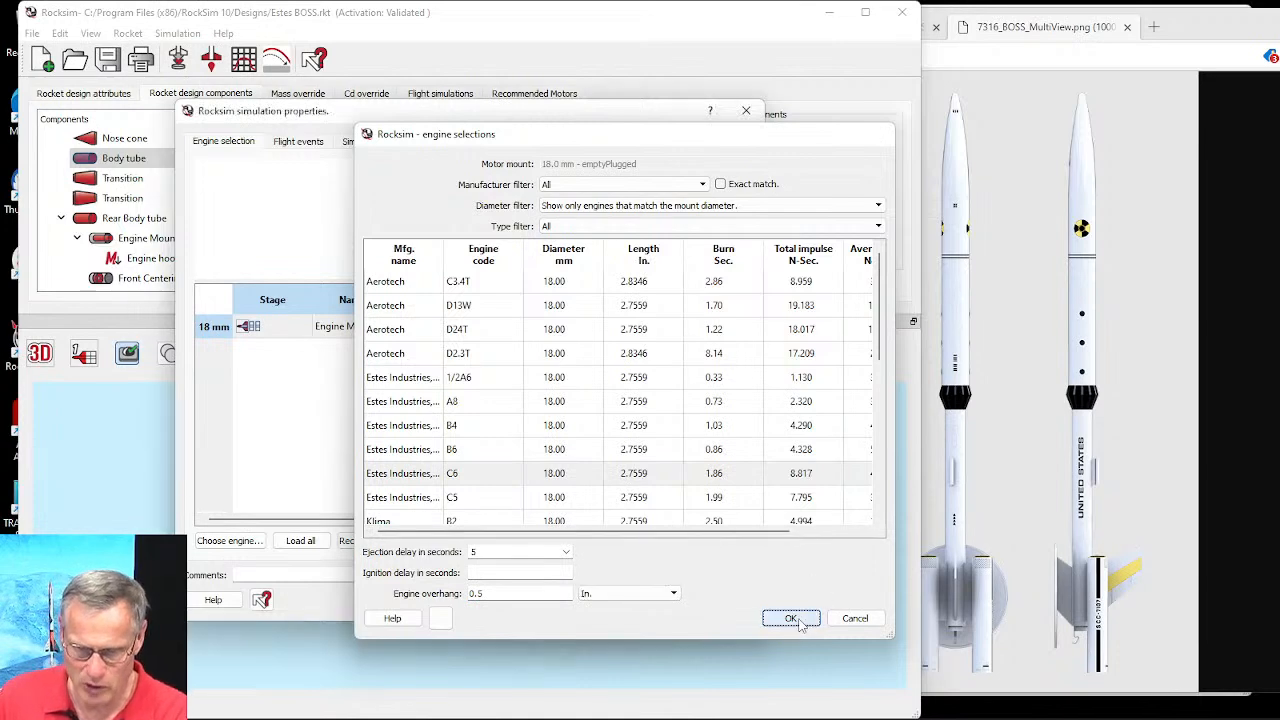
Step: Review the simulation's flight events, simulation controls, starting state and launch conditions
{"action": "left_click_drag", "start_coordinate": [626, 115], "coordinate": [288, 92]}
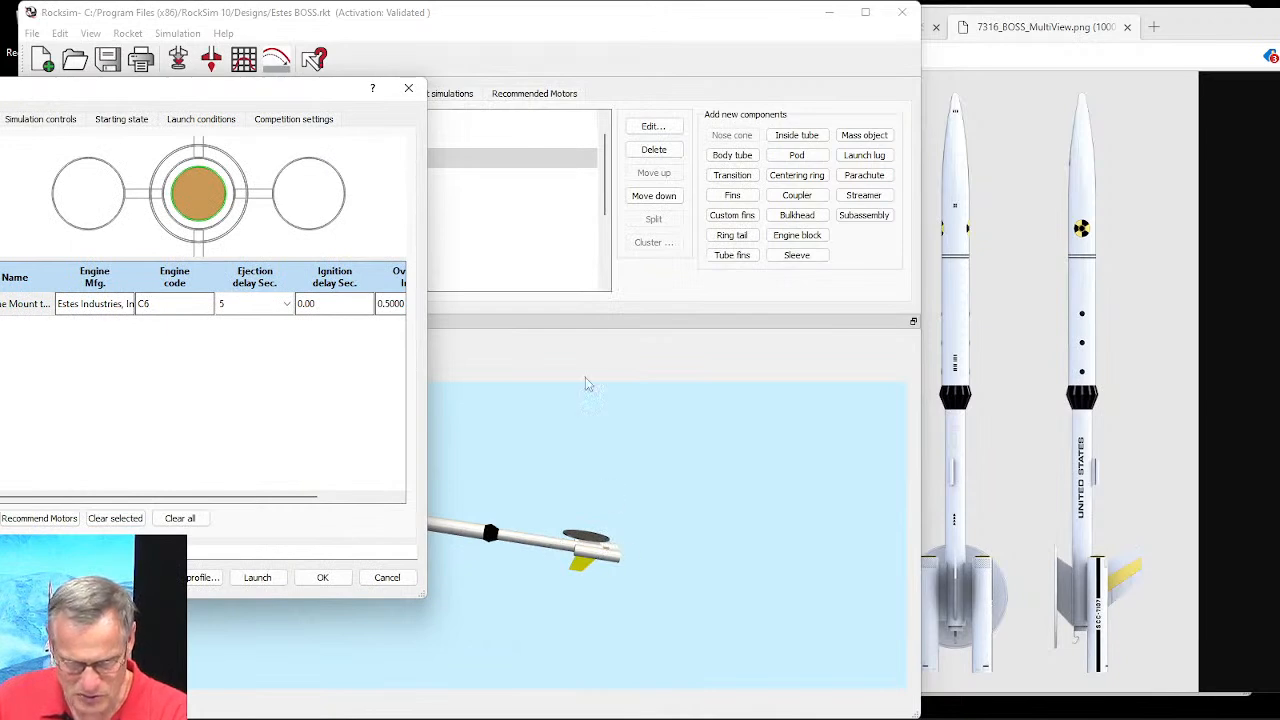
{"action": "left_click_drag", "start_coordinate": [302, 92], "coordinate": [698, 80]}
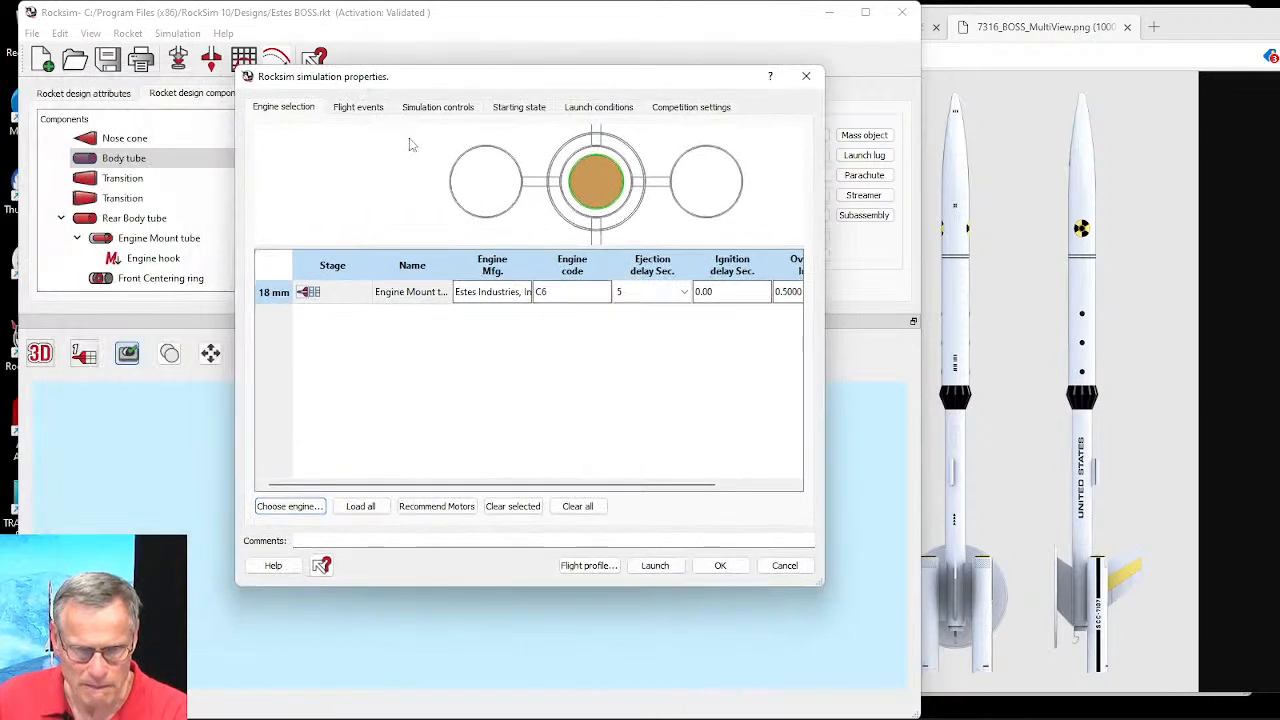
{"action": "left_click", "coordinate": [355, 110]}
{"action": "left_click", "coordinate": [543, 155]}
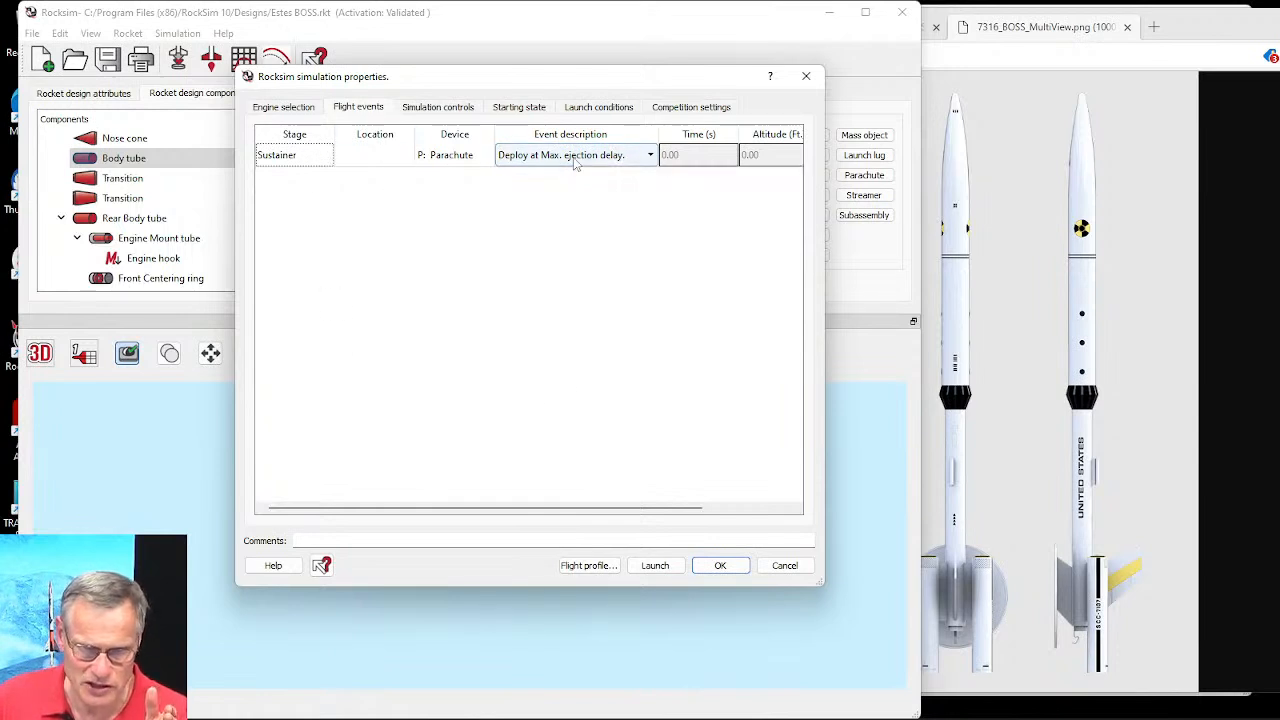
{"action": "left_click", "coordinate": [459, 109]}
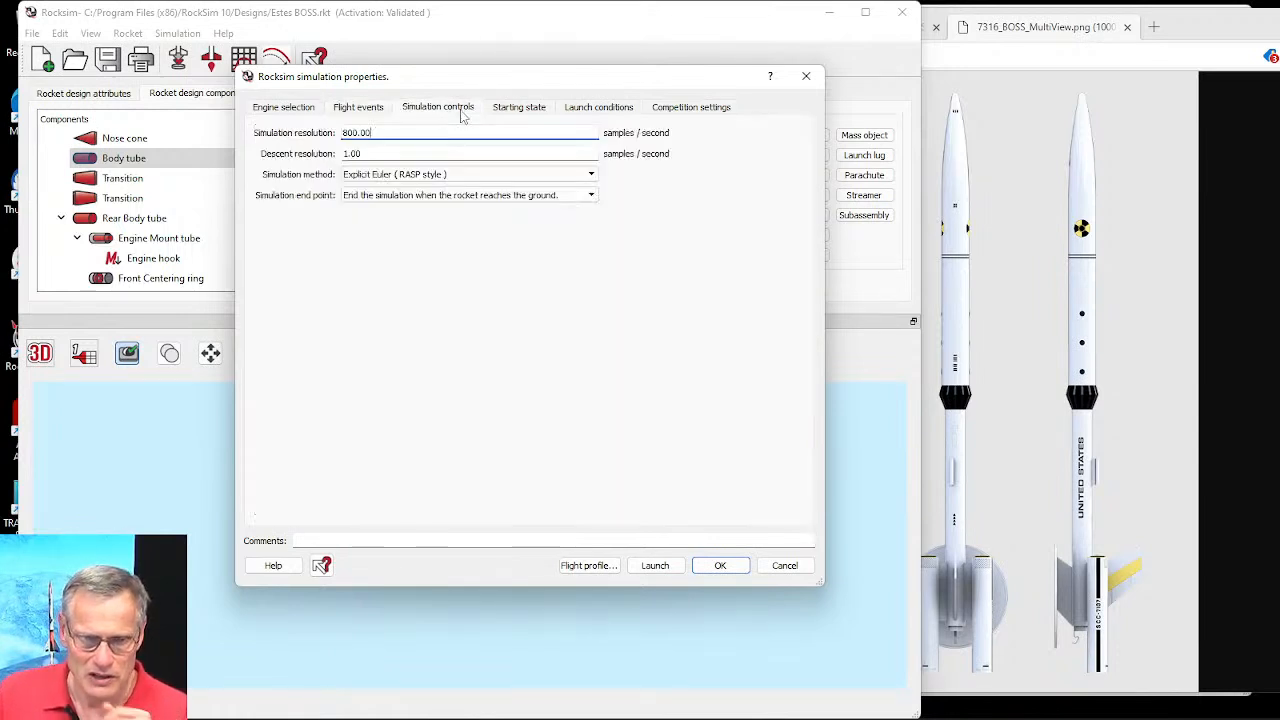
{"action": "left_click", "coordinate": [530, 109]}
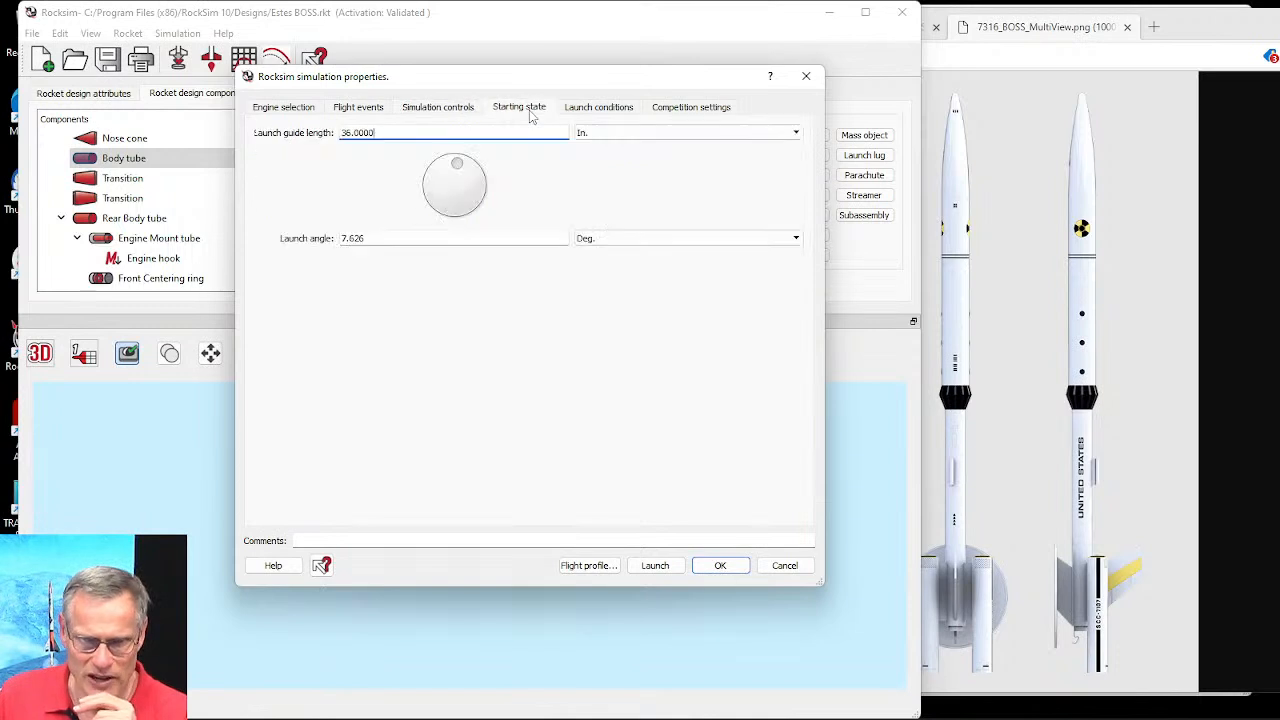
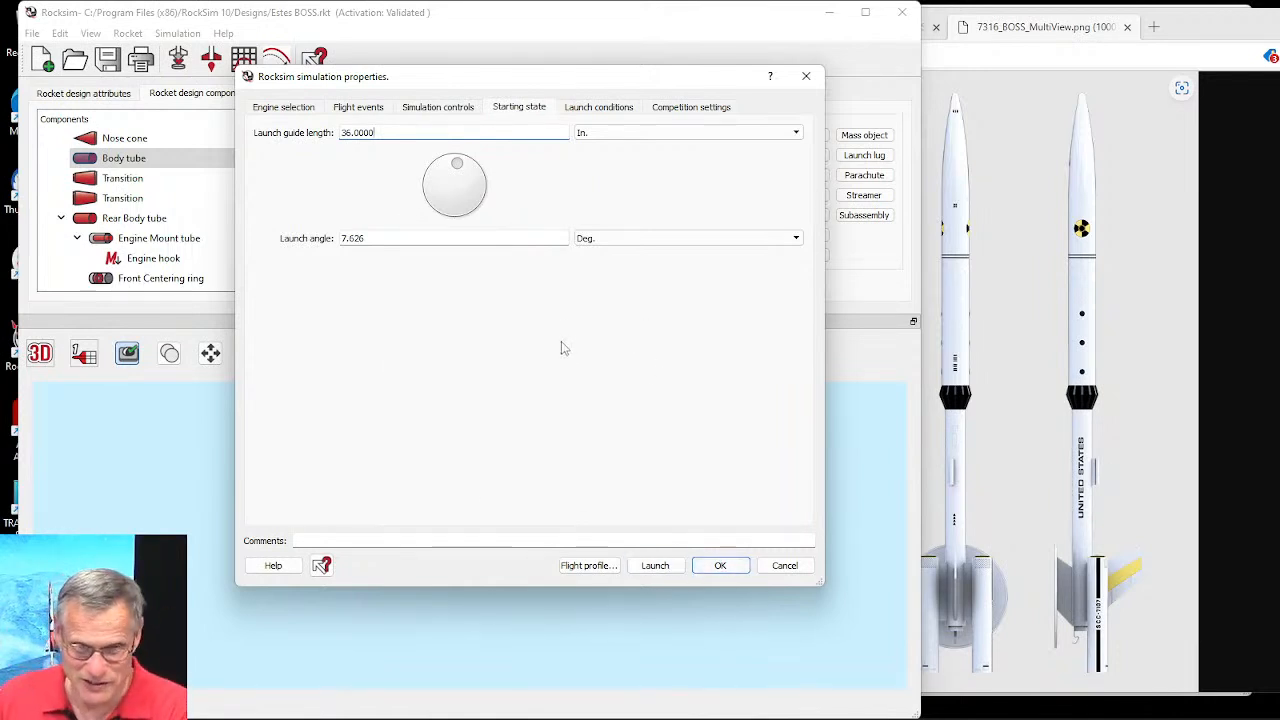
{"action": "left_click", "coordinate": [620, 110]}
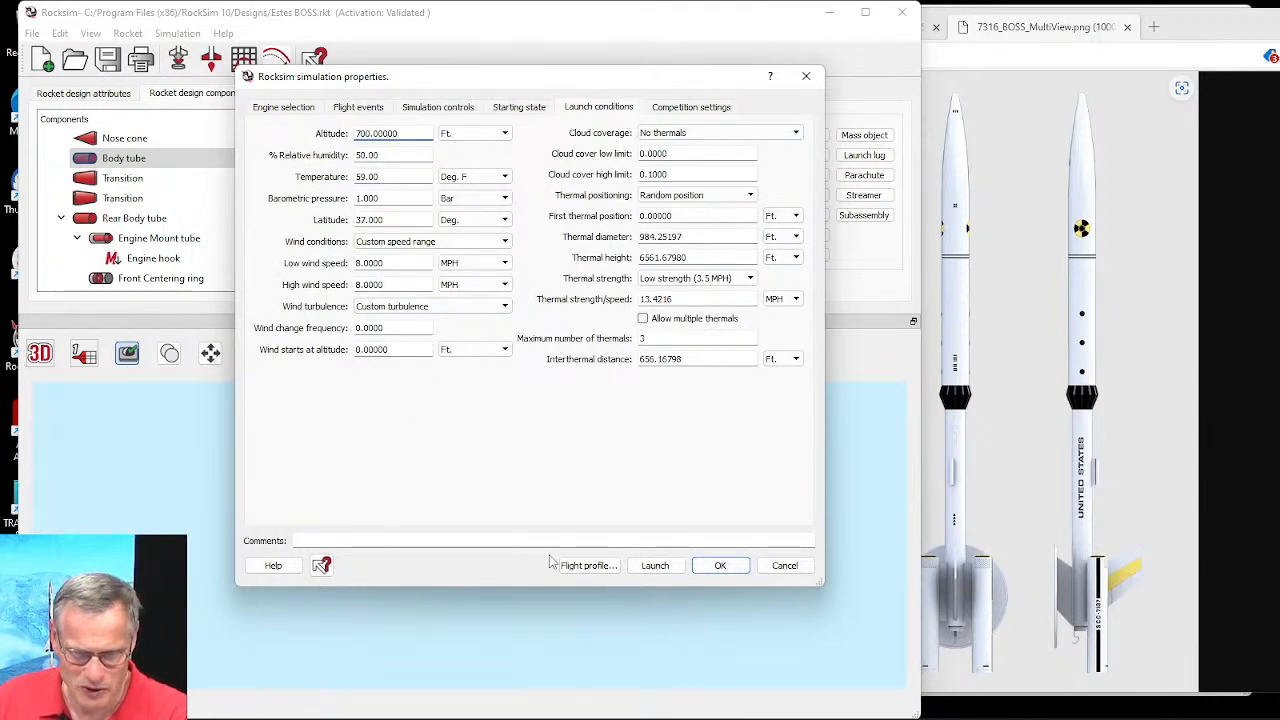
Step: Run the simulation with its 2D flight profile, inspect the flight at landing and near apogee, and close the profile
{"action": "left_click", "coordinate": [586, 566]}
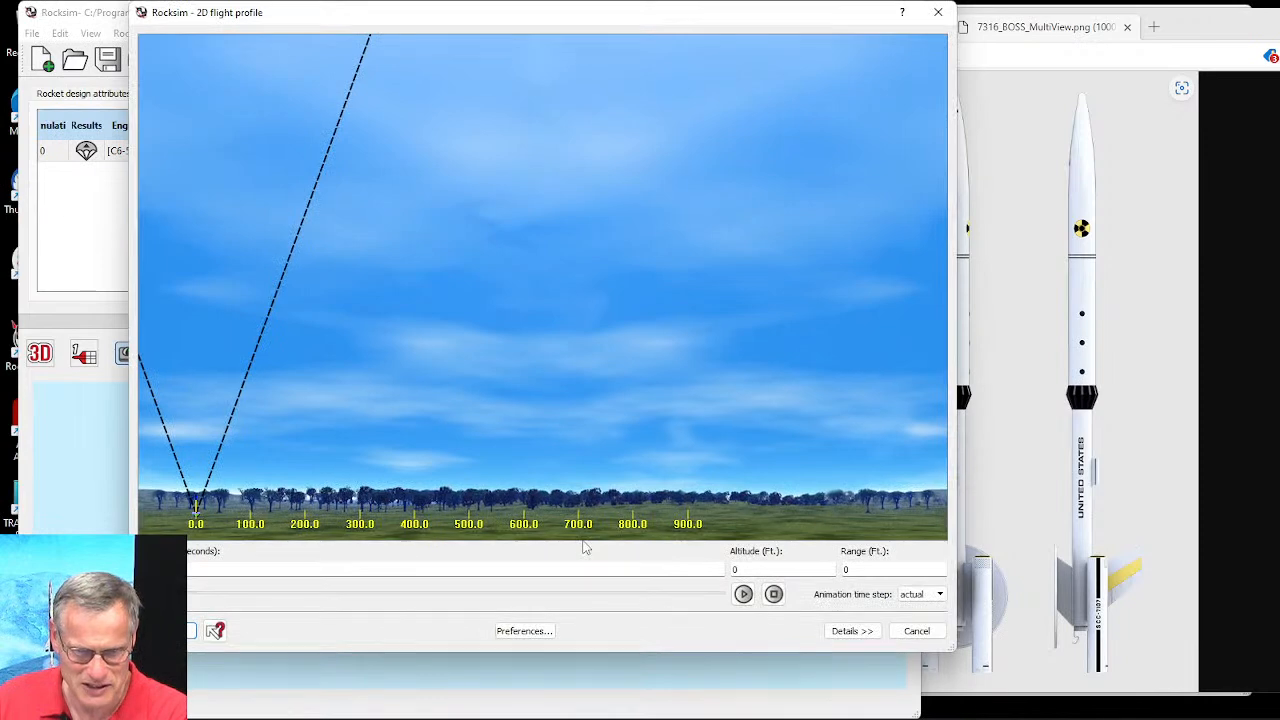
{"action": "left_click", "coordinate": [743, 594]}
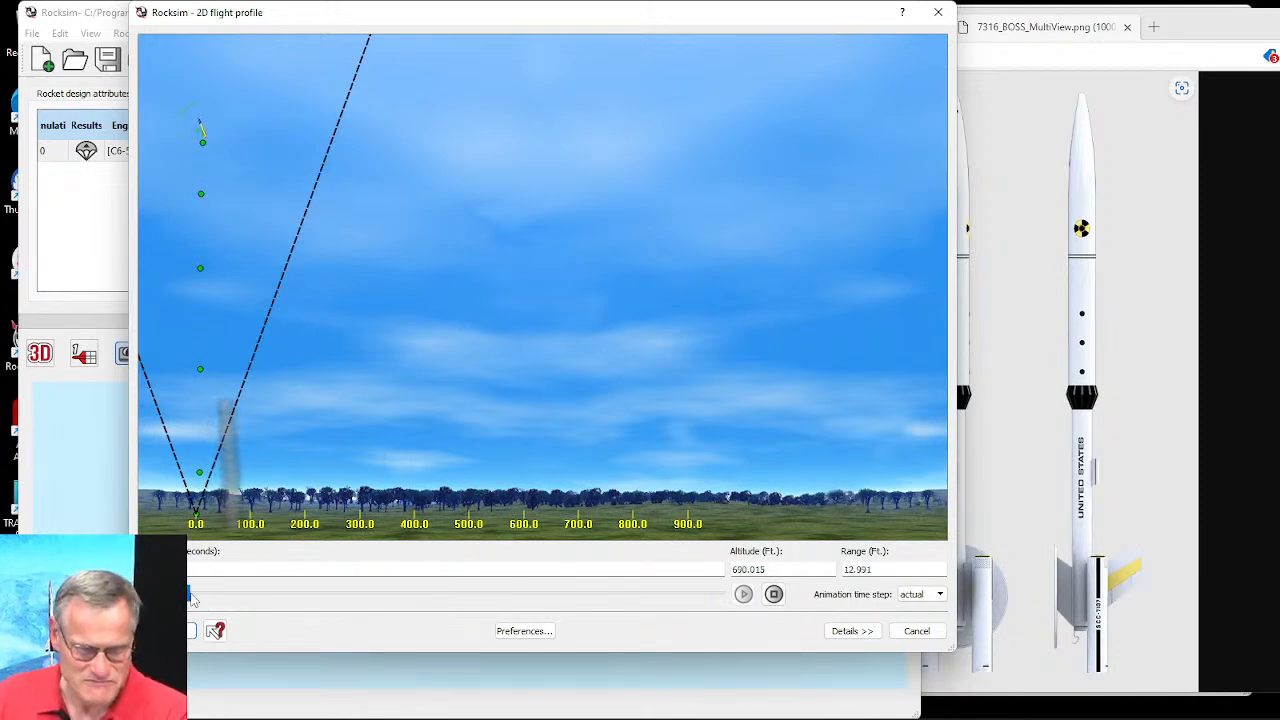
{"action": "left_click_drag", "start_coordinate": [195, 602], "coordinate": [720, 598]}
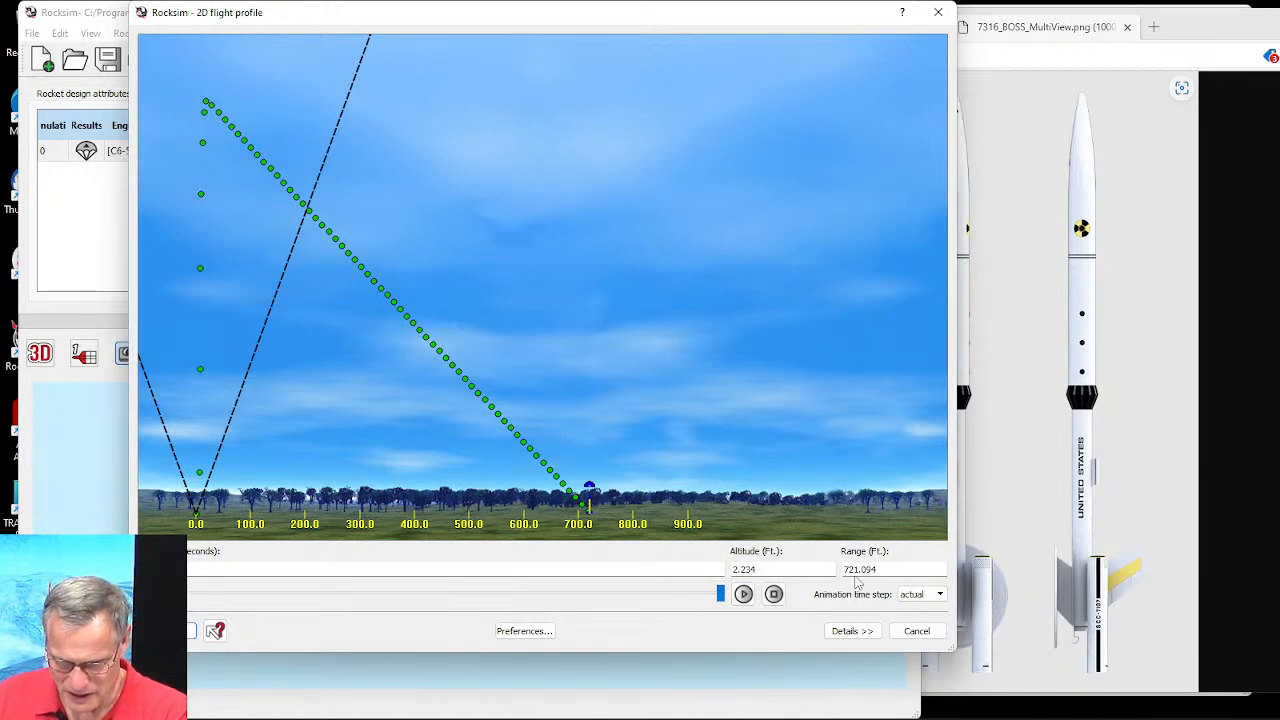
{"action": "left_click_drag", "start_coordinate": [721, 596], "coordinate": [205, 567]}
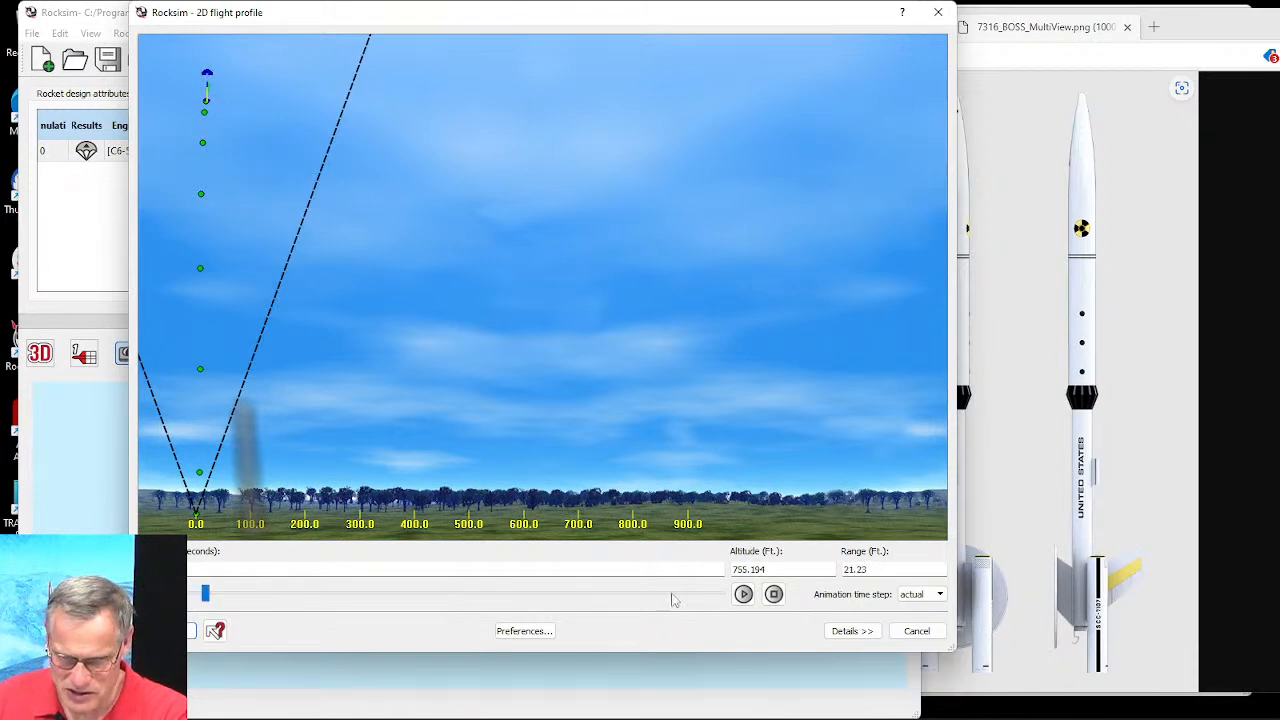
{"action": "left_click", "coordinate": [916, 631]}
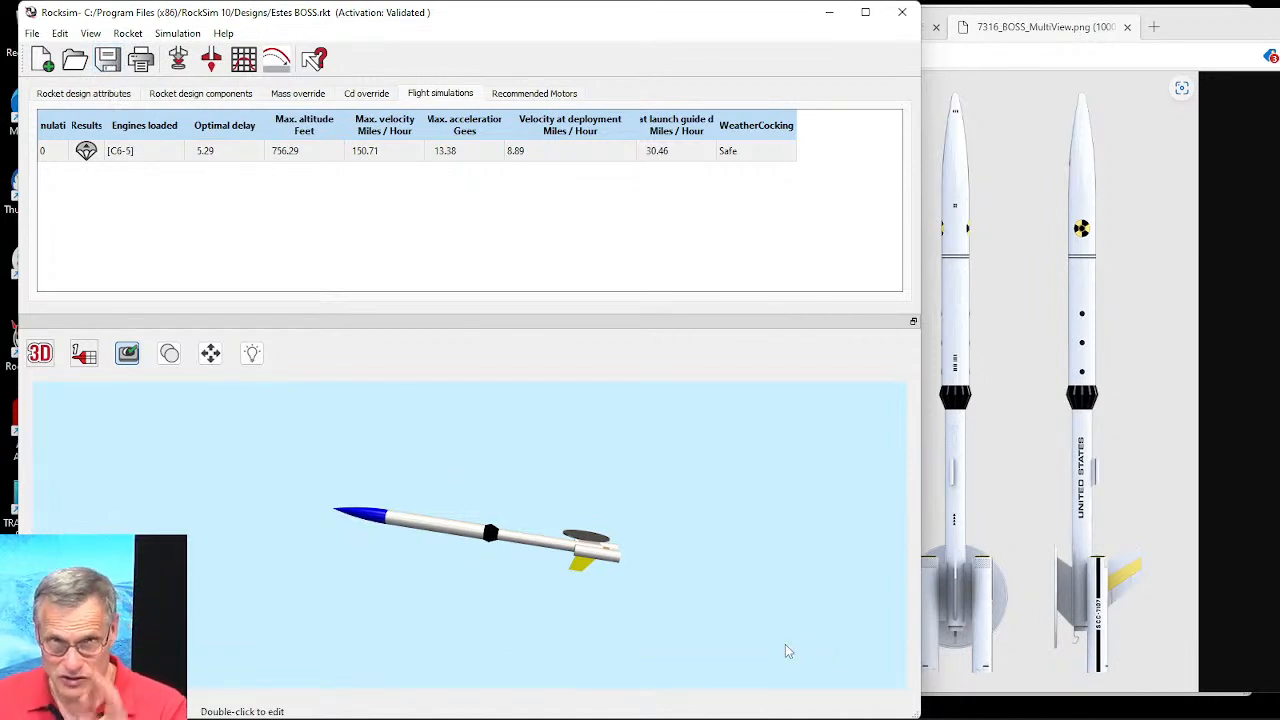
Step: Orbit the 3D rocket to inspect its tail, compare it with the multi-view reference image in the browser, and return to RockSim
{"action": "left_click_drag", "start_coordinate": [414, 531], "coordinate": [612, 463]}
{"action": "left_click_drag", "start_coordinate": [600, 547], "coordinate": [624, 470]}
{"action": "left_click_drag", "start_coordinate": [597, 563], "coordinate": [620, 445]}
{"action": "left_click", "coordinate": [994, 492]}
{"action": "left_click", "coordinate": [994, 492]}
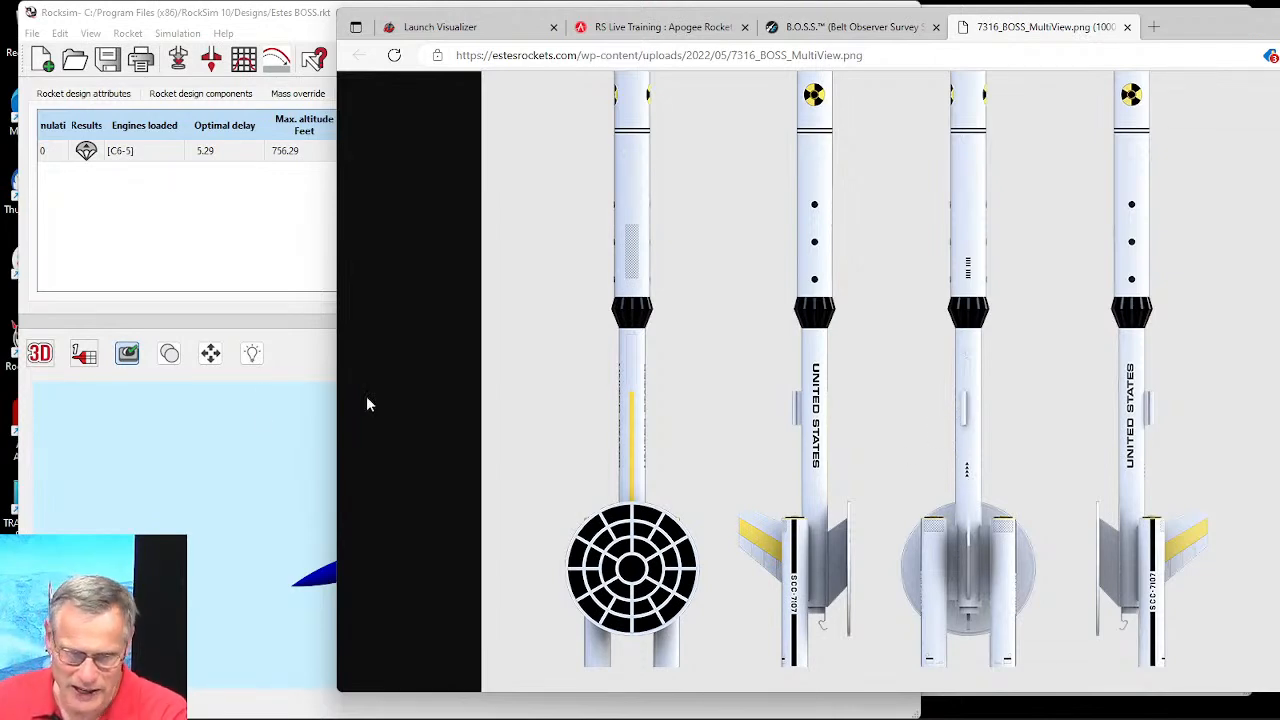
{"action": "left_click", "coordinate": [251, 414]}
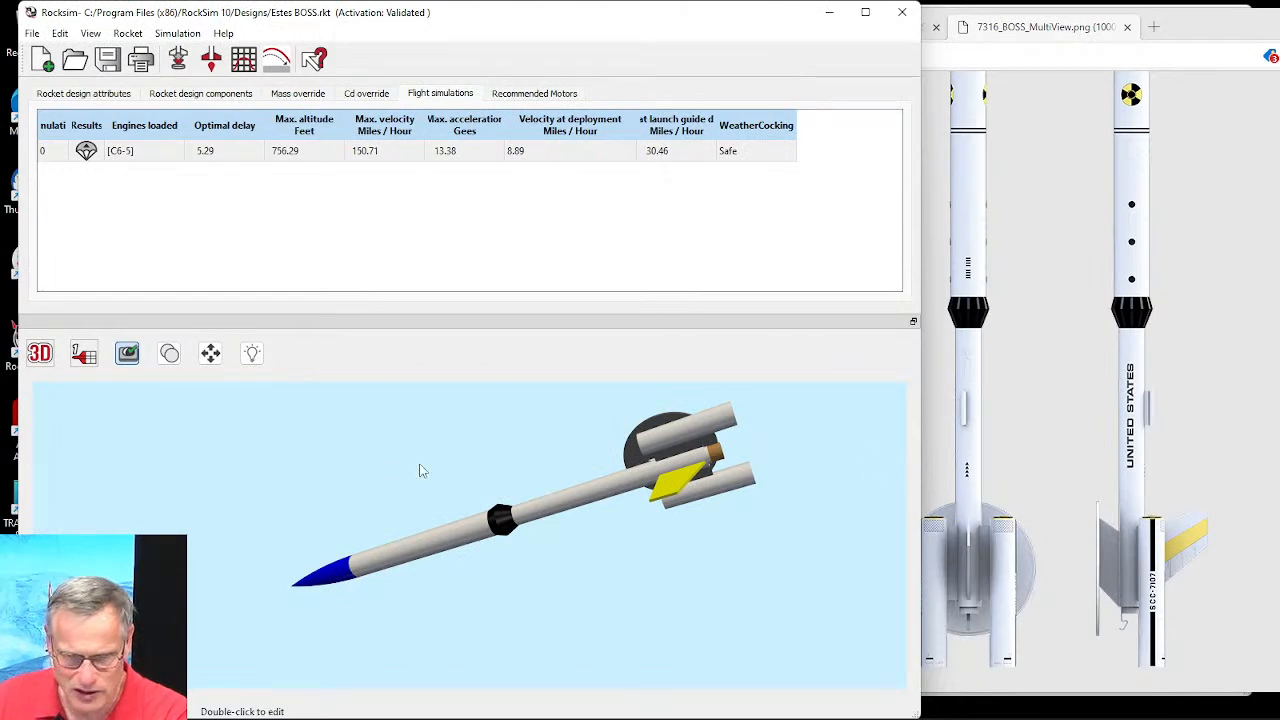
Step: Add a new fin set to the Rear Body tube without choosing a part from the database
{"action": "left_click", "coordinate": [200, 93]}
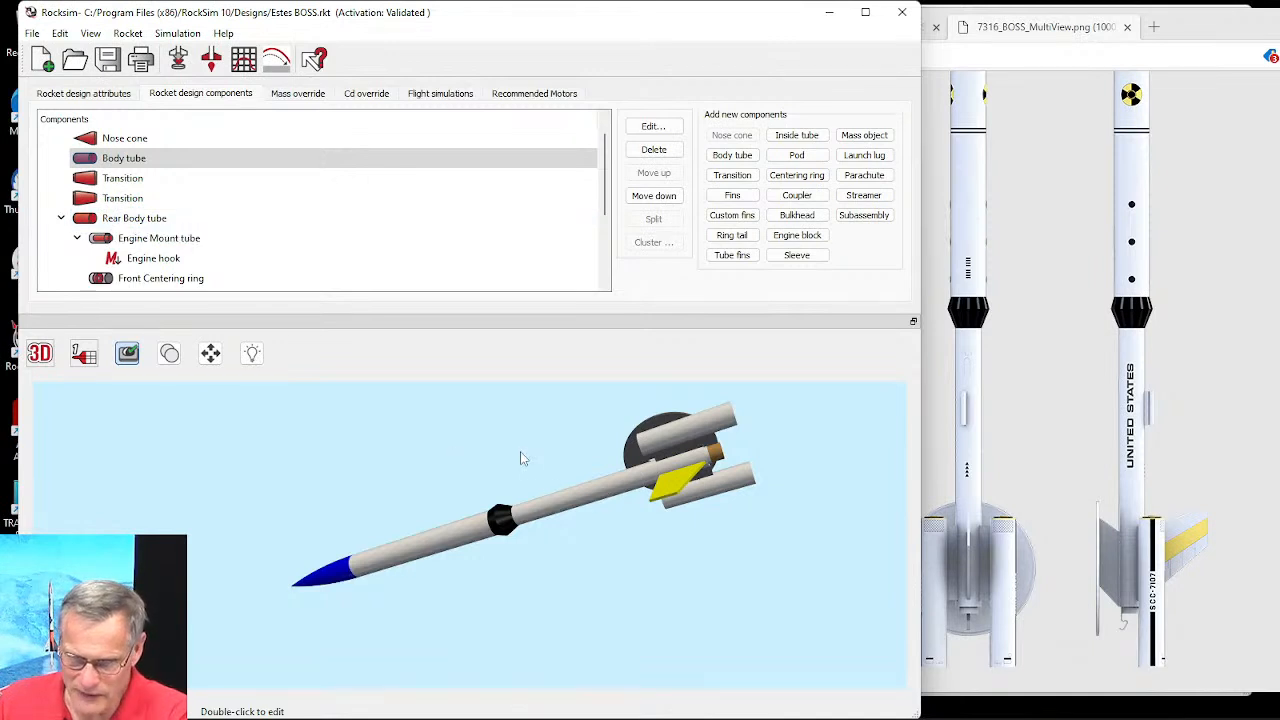
{"action": "left_click", "coordinate": [585, 495]}
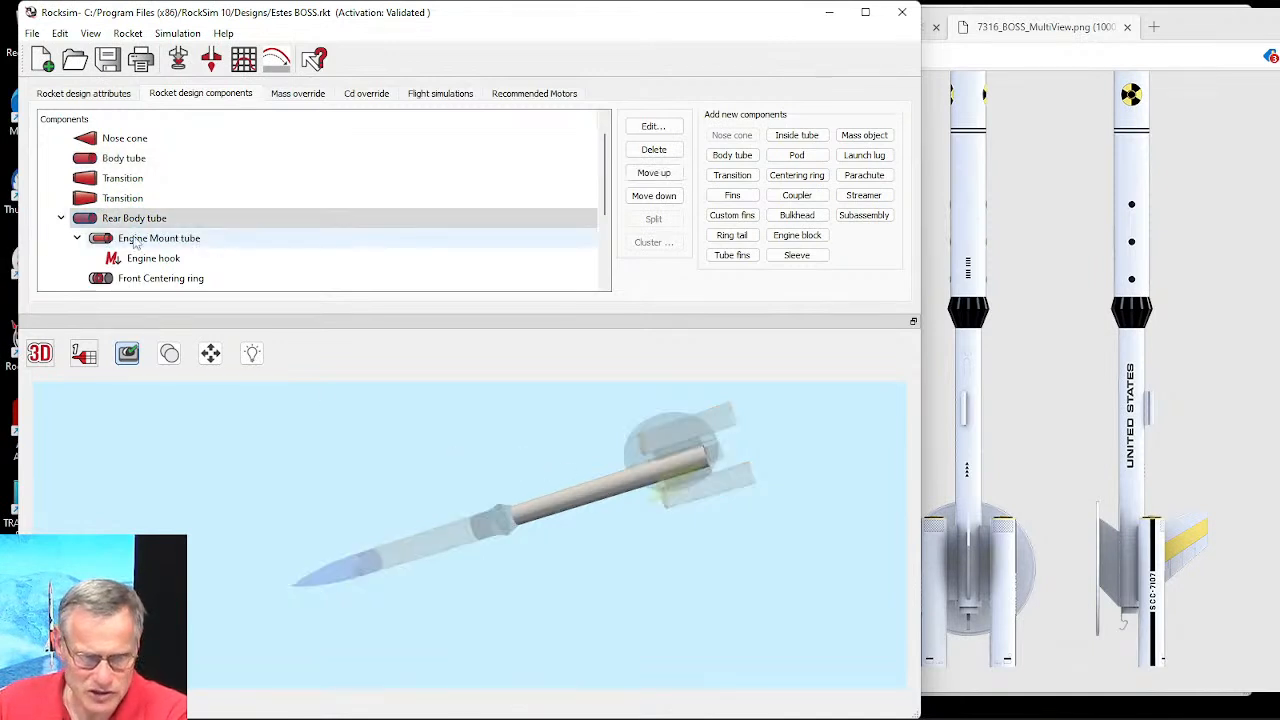
{"action": "left_click", "coordinate": [740, 199]}
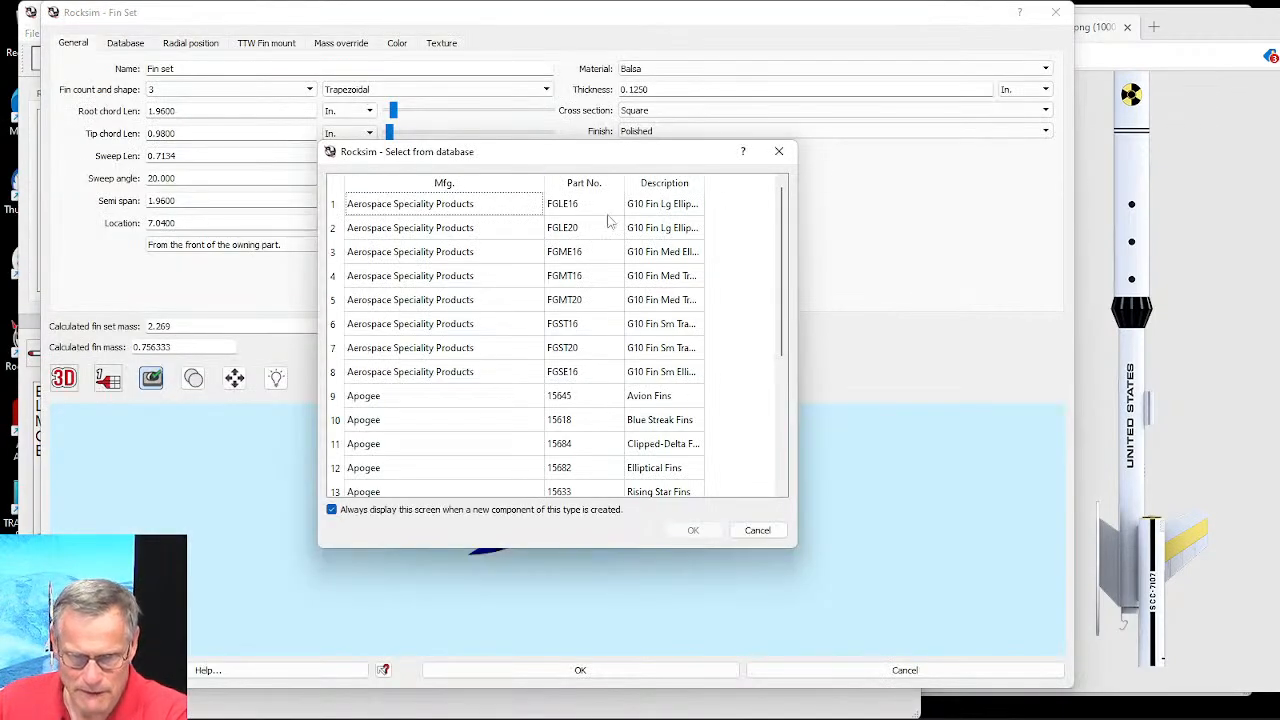
{"action": "left_click", "coordinate": [779, 152]}
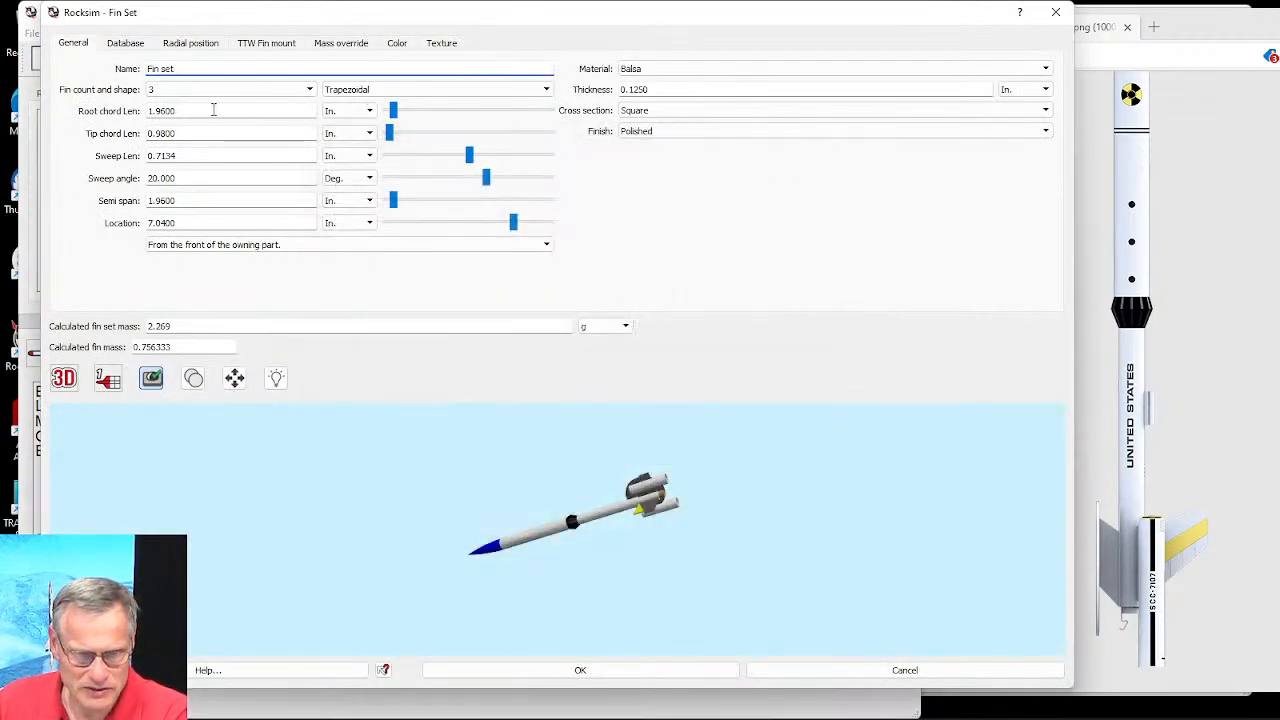
Step: Set both the root chord length and the tip chord length of the new fin set to 1.5 in
{"action": "double_click", "coordinate": [207, 111]}
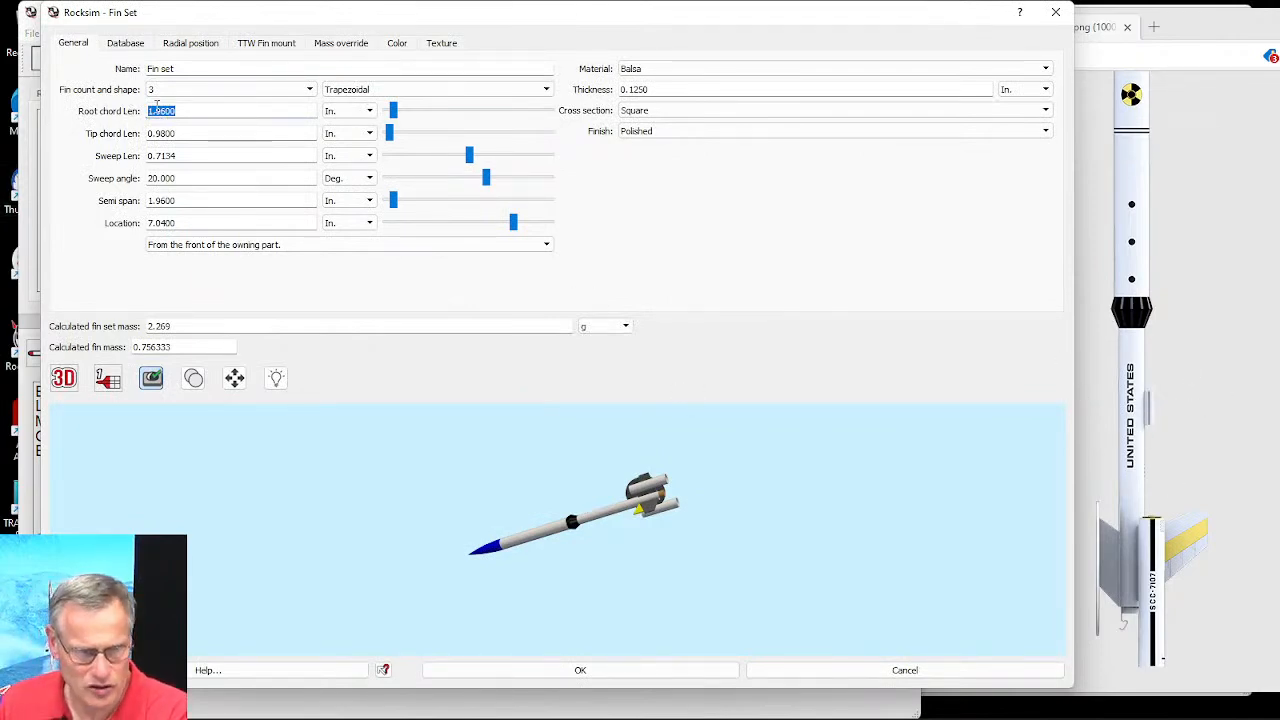
{"action": "left_click_drag", "start_coordinate": [177, 111], "coordinate": [154, 111]}
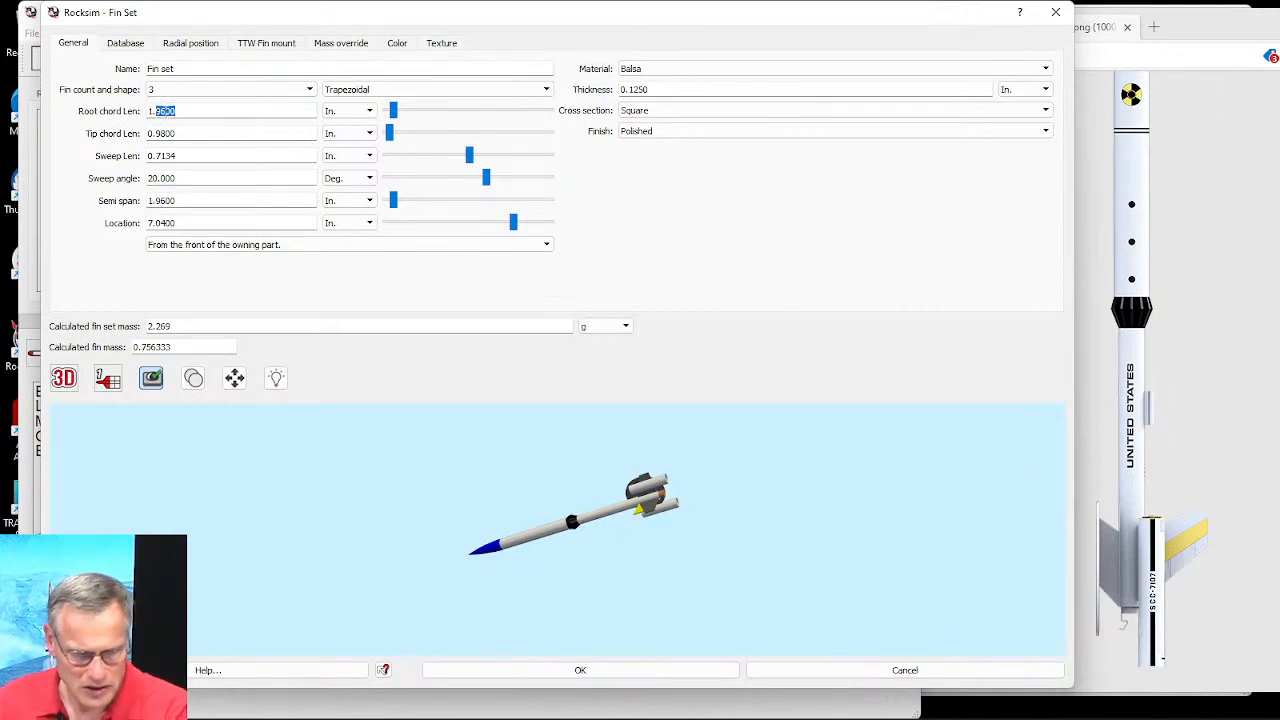
{"action": "type", "text": "5"}
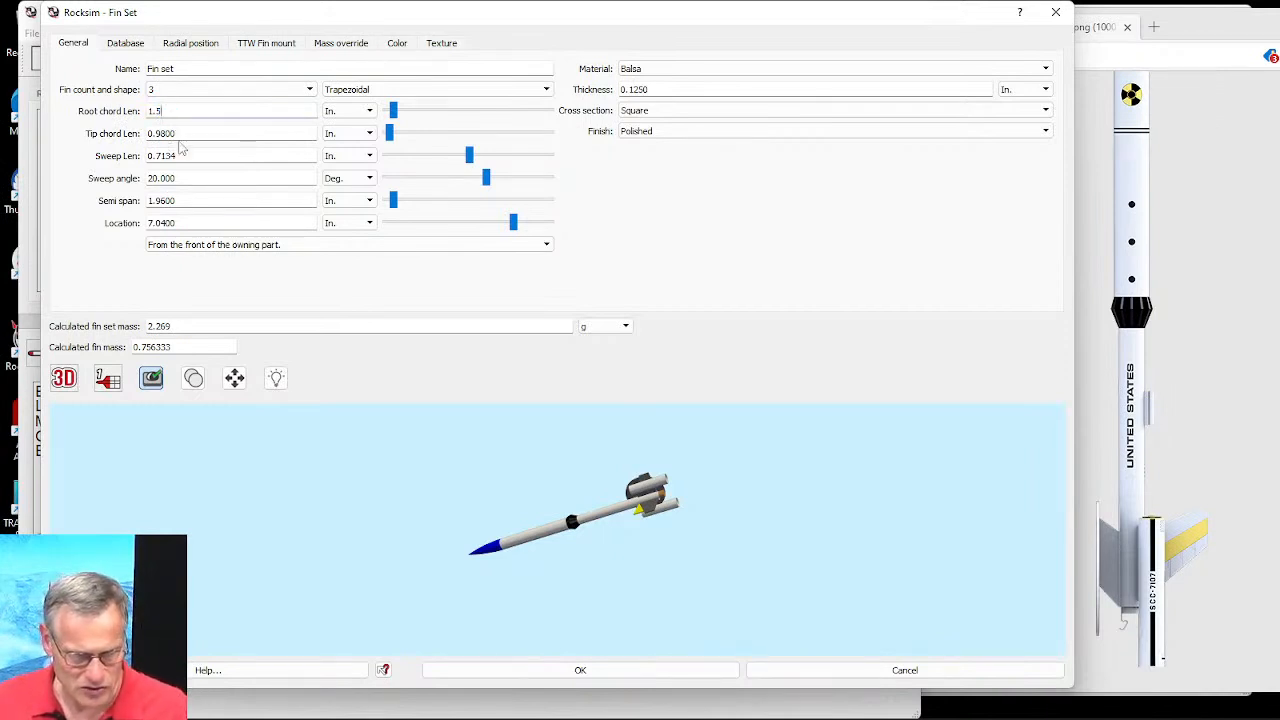
{"action": "left_click_drag", "start_coordinate": [180, 134], "coordinate": [154, 134]}
{"action": "type", "text": "1.5"}
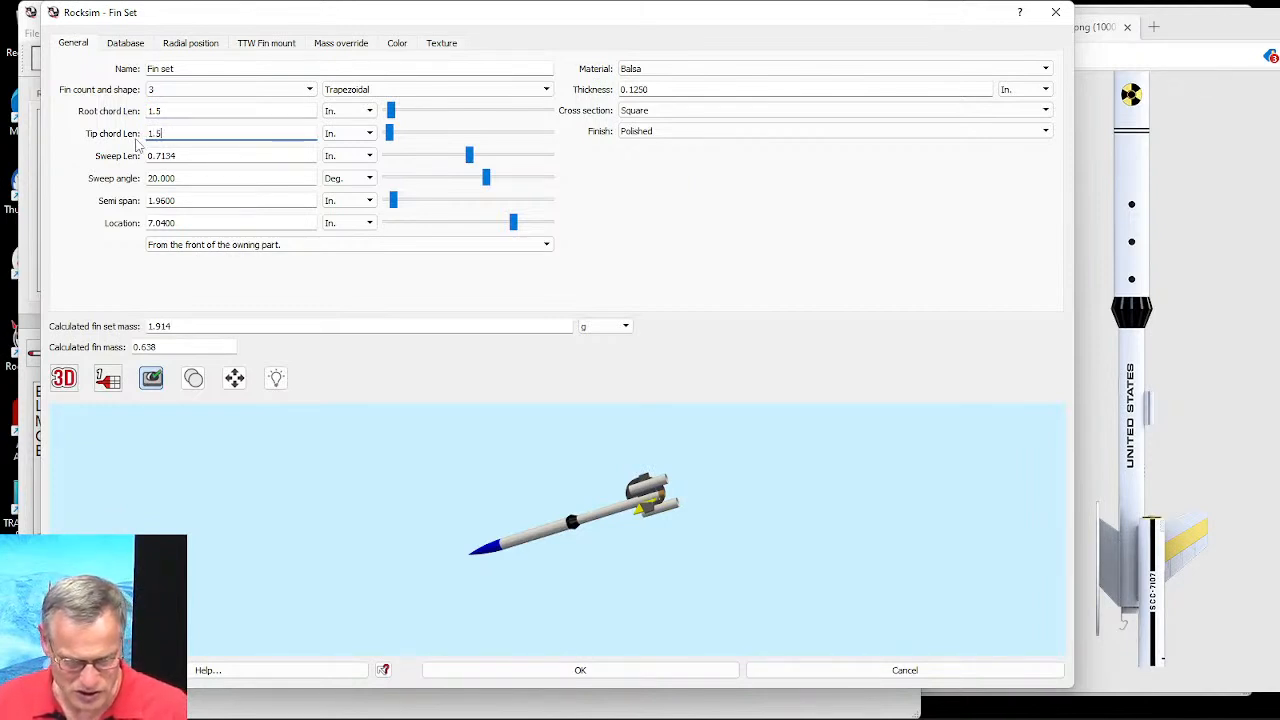
{"action": "key", "text": "Tab"}
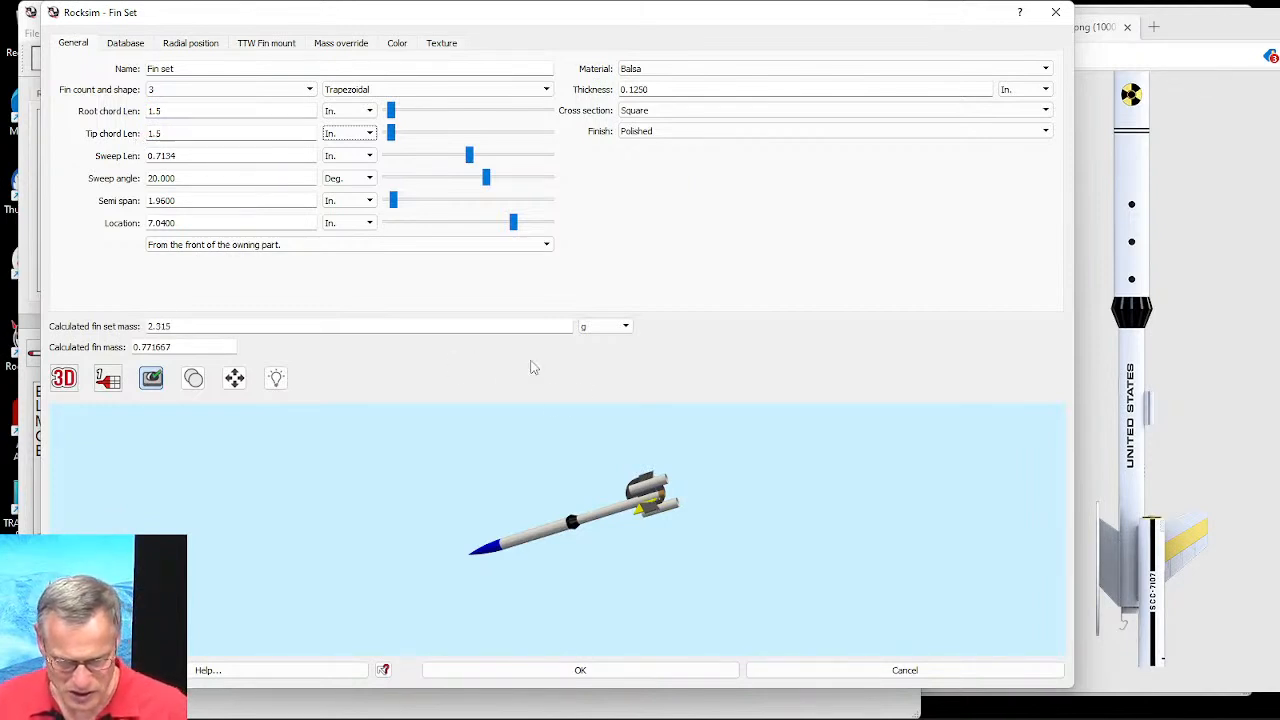
Step: Set the sweep length of the new fin set to 0 in
{"action": "scroll", "coordinate": [597, 500], "scroll_direction": "up", "scroll_amount": 6}
{"action": "left_click_drag", "start_coordinate": [671, 521], "coordinate": [737, 571]}
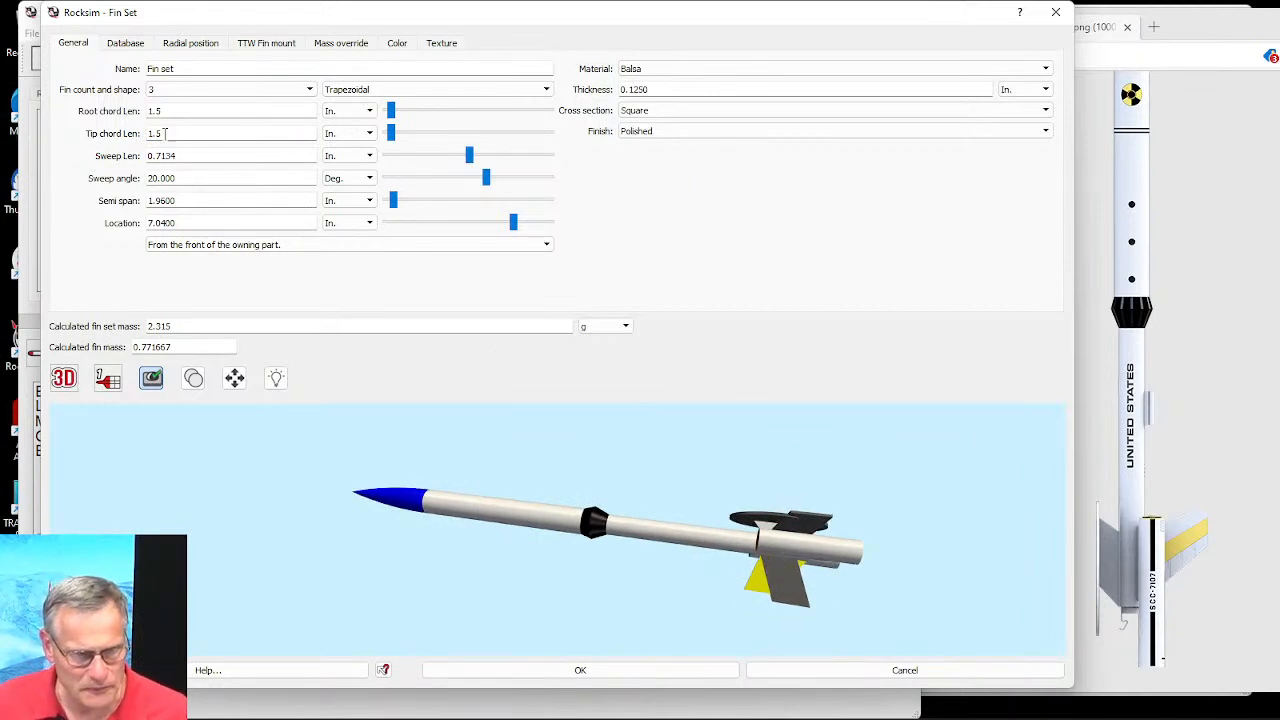
{"action": "left_click_drag", "start_coordinate": [185, 155], "coordinate": [132, 150]}
{"action": "type", "text": "0"}
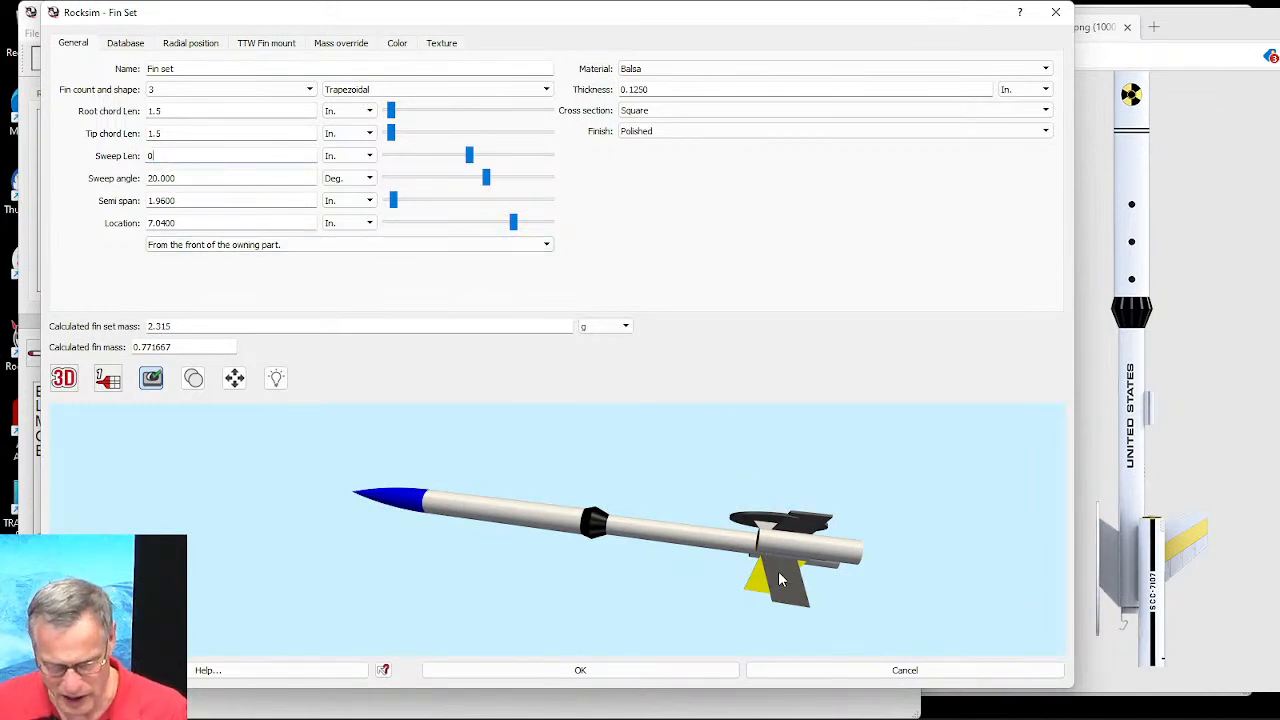
{"action": "key", "text": "Tab"}
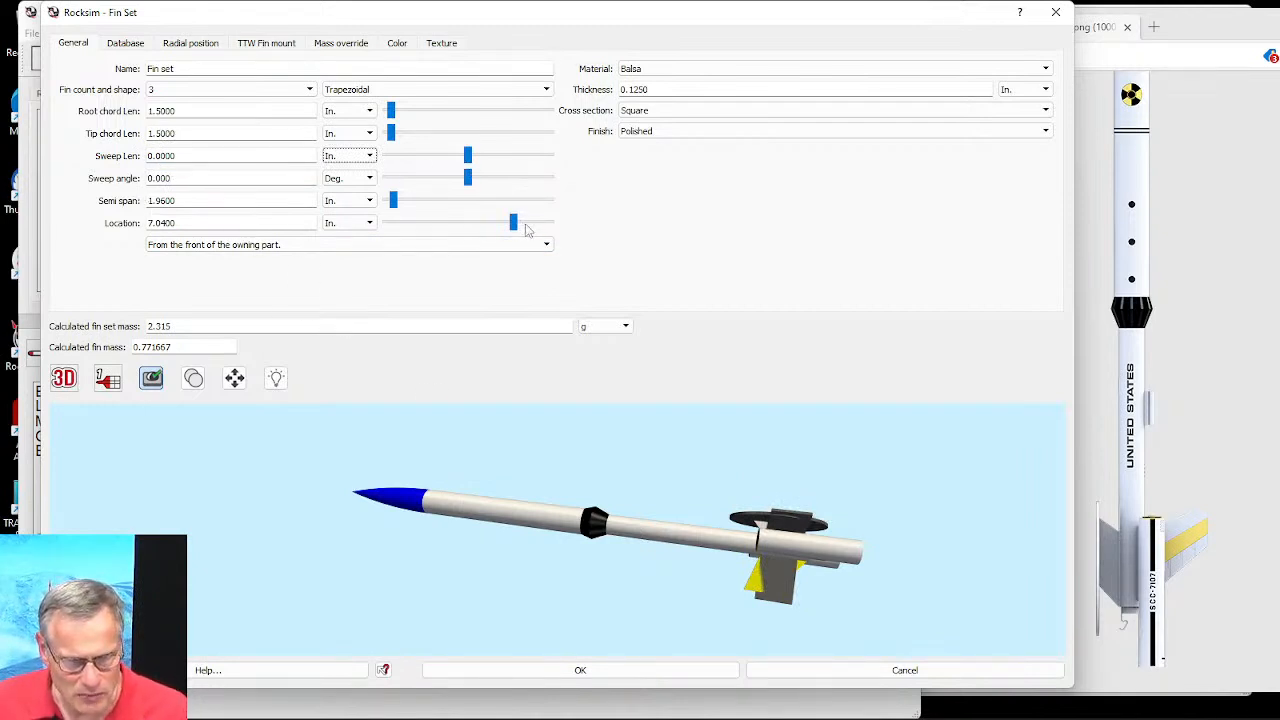
Step: Move the new fin set to 3.5 in from the front of the Rear Body tube and reduce the fin count to 1
{"action": "left_click_drag", "start_coordinate": [513, 222], "coordinate": [450, 230]}
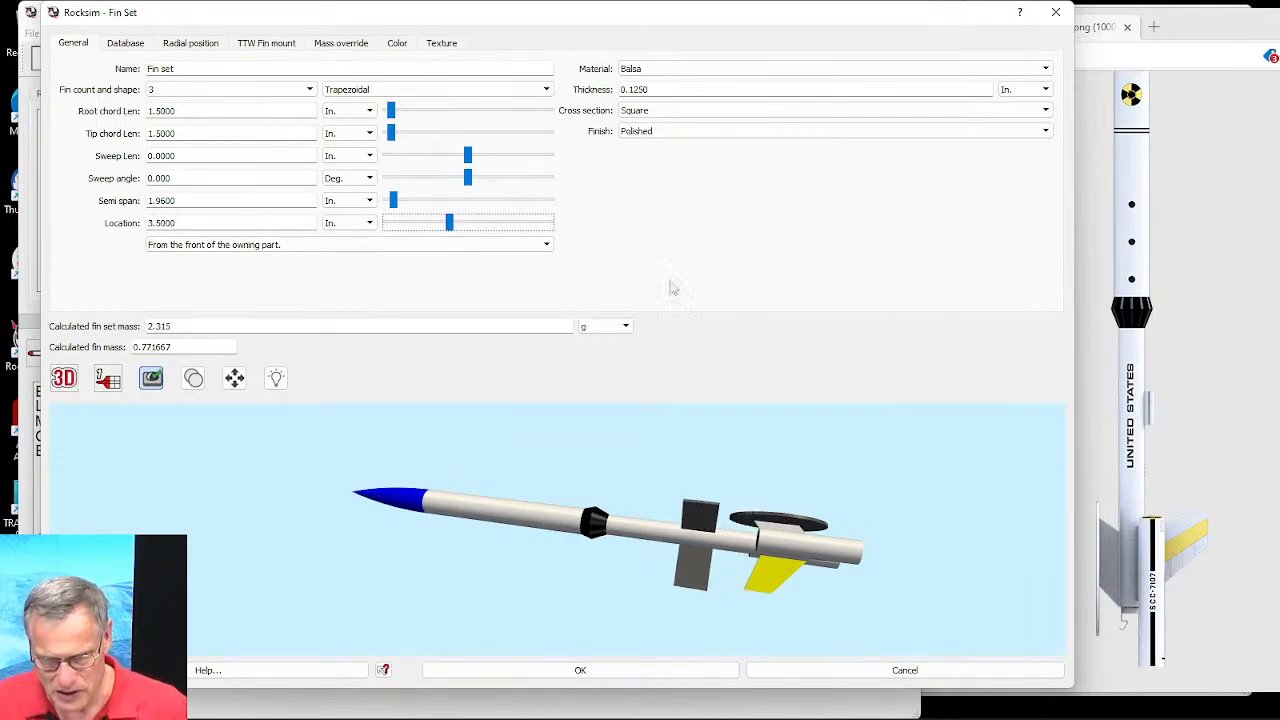
{"action": "left_click", "coordinate": [180, 89]}
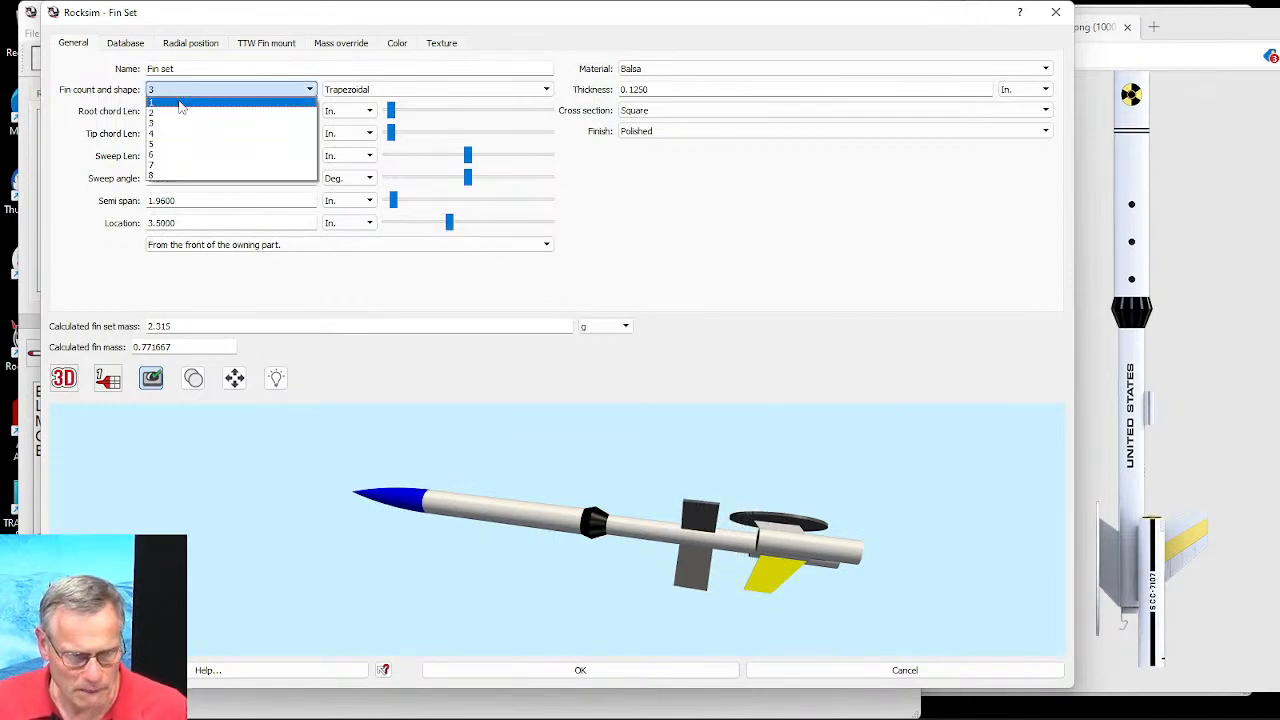
{"action": "left_click", "coordinate": [180, 107]}
{"action": "left_click_drag", "start_coordinate": [663, 477], "coordinate": [838, 558]}
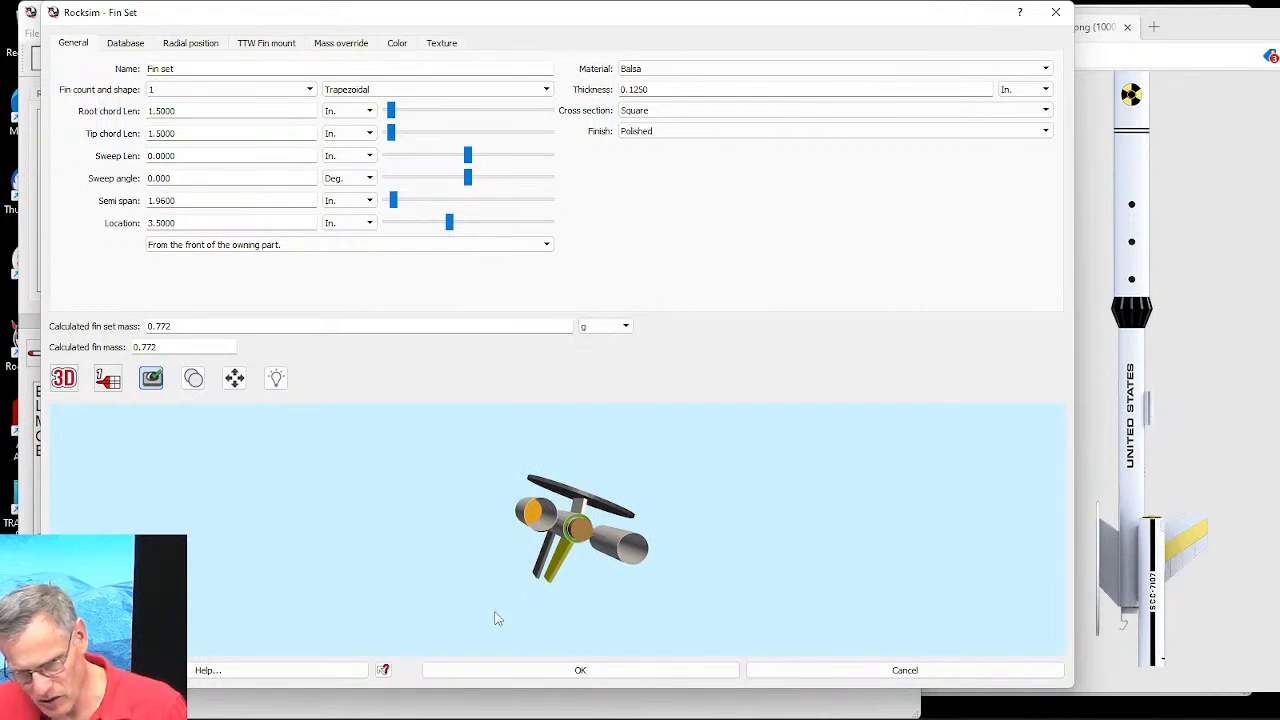
Step: Try reducing the new fin set's semi span to 0 in by eye while viewing the rocket from its base
{"action": "left_click_drag", "start_coordinate": [588, 566], "coordinate": [554, 549]}
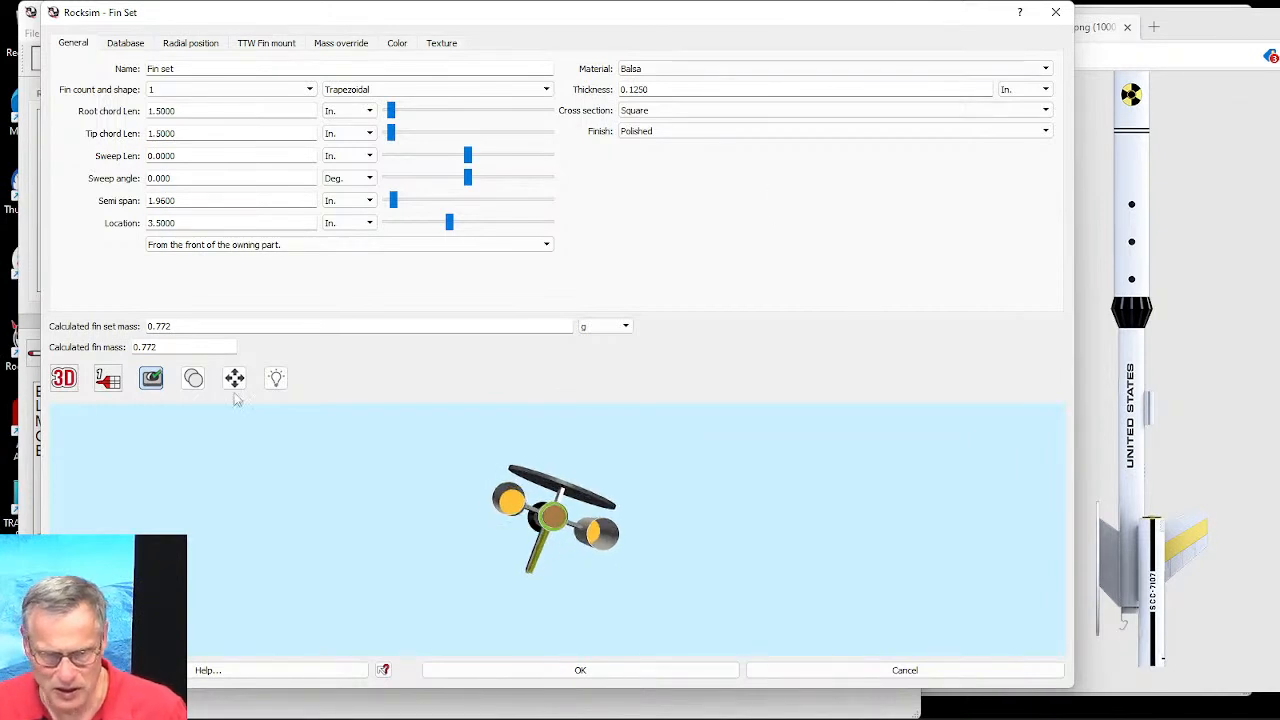
{"action": "left_click", "coordinate": [62, 380]}
{"action": "left_click", "coordinate": [70, 457]}
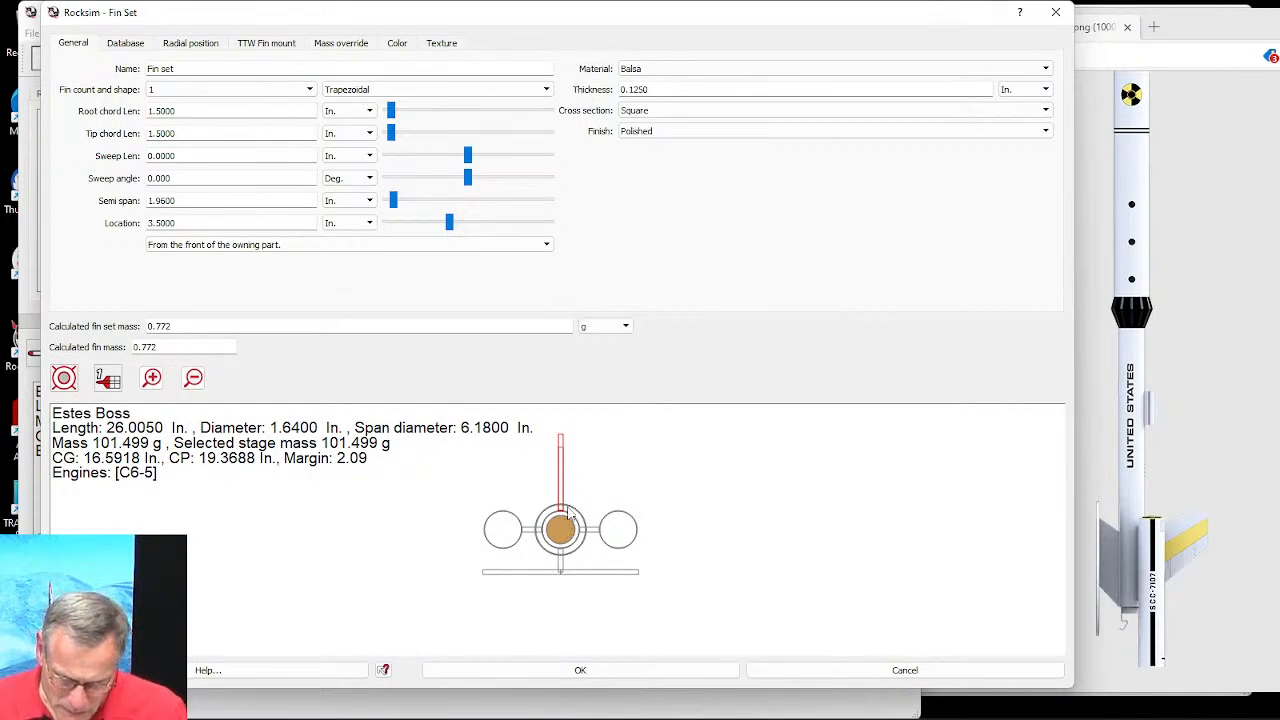
{"action": "scroll", "coordinate": [568, 512], "scroll_direction": "up", "scroll_amount": 3}
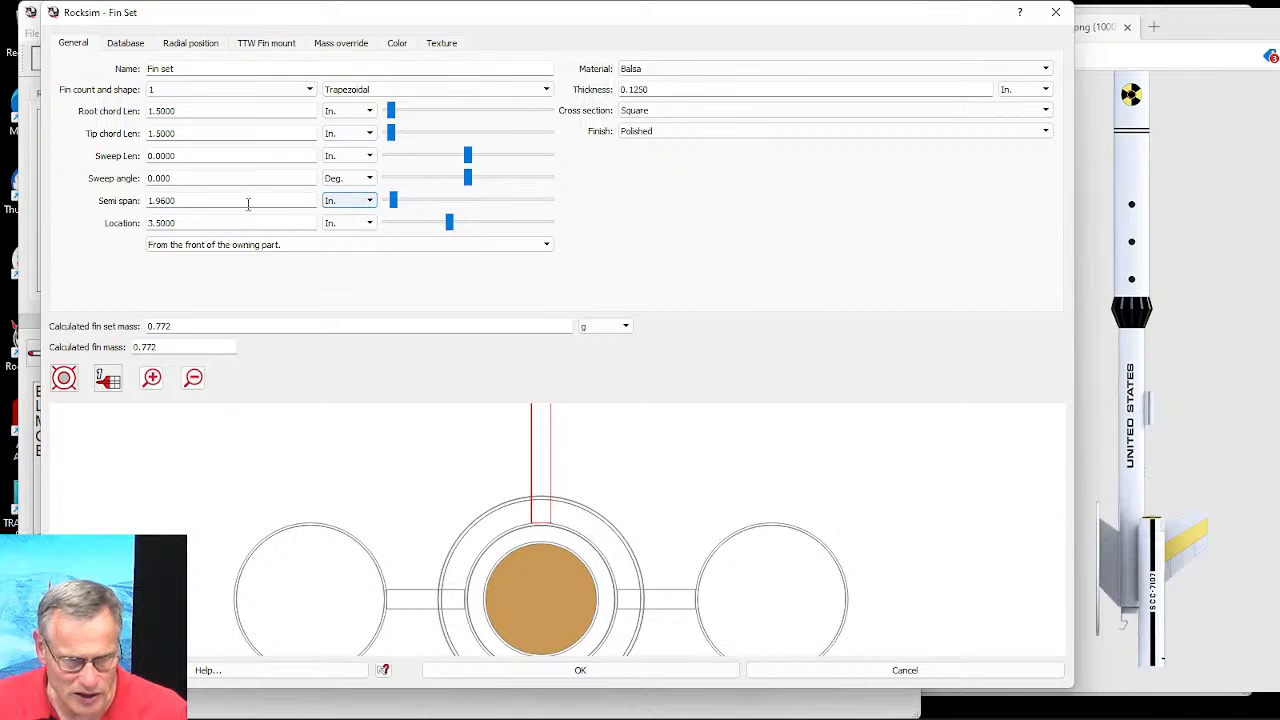
{"action": "left_click_drag", "start_coordinate": [395, 205], "coordinate": [379, 292]}
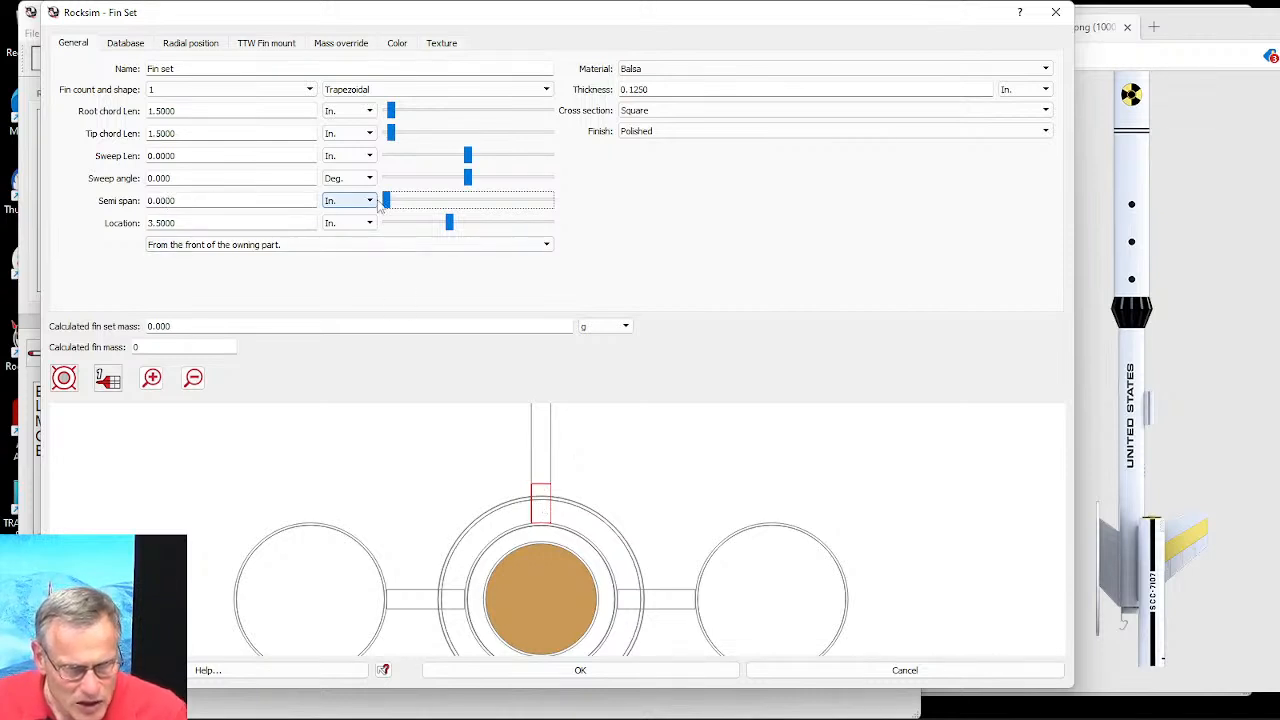
{"action": "left_click_drag", "start_coordinate": [386, 202], "coordinate": [389, 203]}
Step: Check the new fin's profile in the side views and set its semi span to 0.25 in
{"action": "left_click", "coordinate": [64, 377]}
{"action": "left_click", "coordinate": [72, 422]}
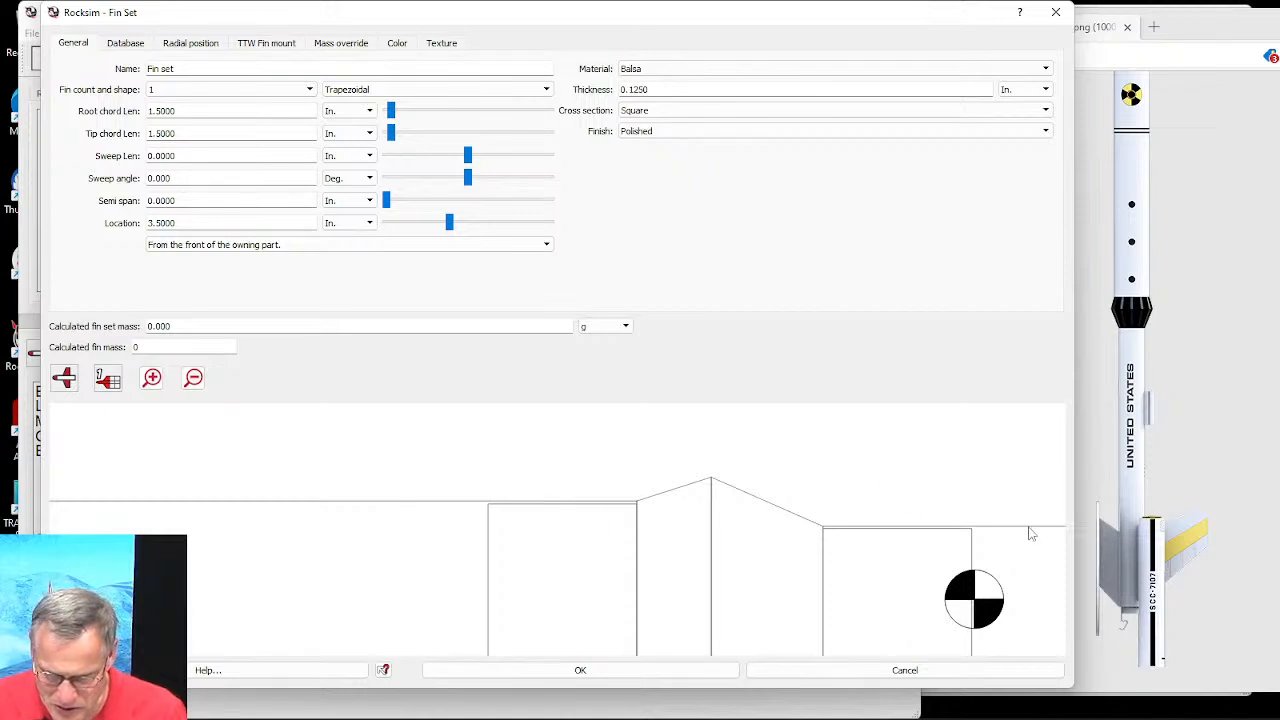
{"action": "left_click_drag", "start_coordinate": [1028, 528], "coordinate": [300, 523]}
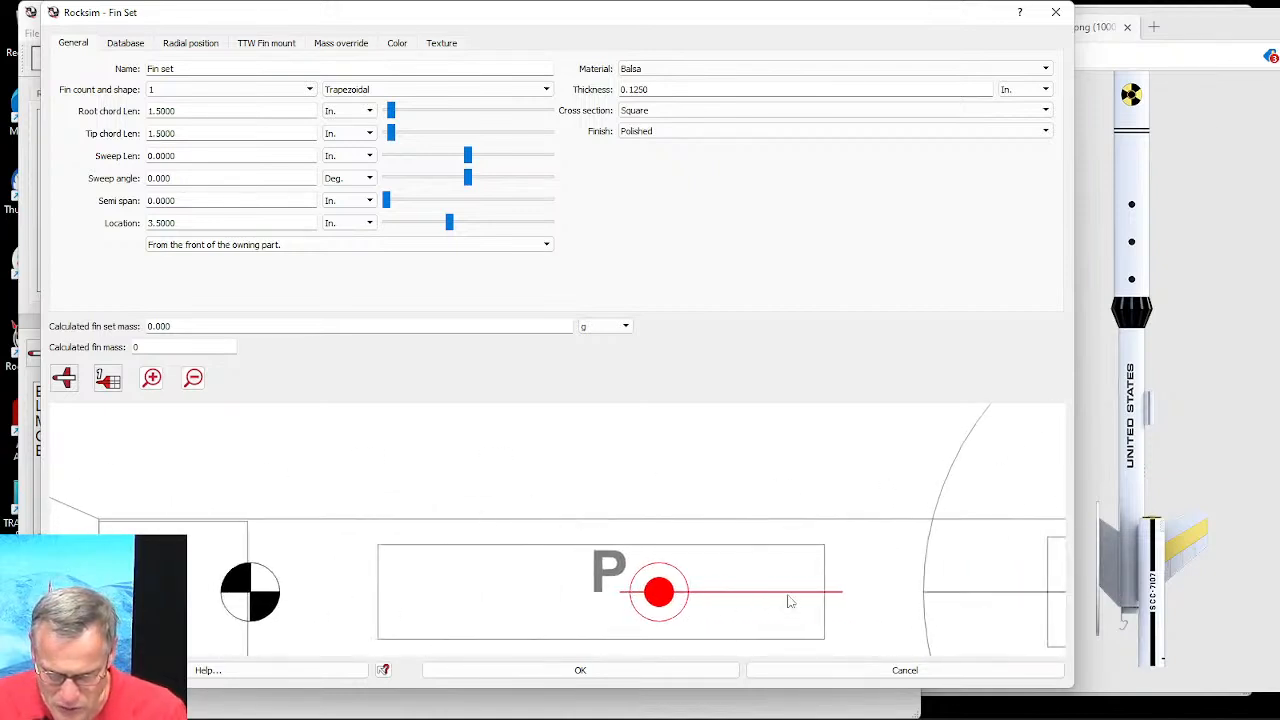
{"action": "left_click", "coordinate": [66, 377]}
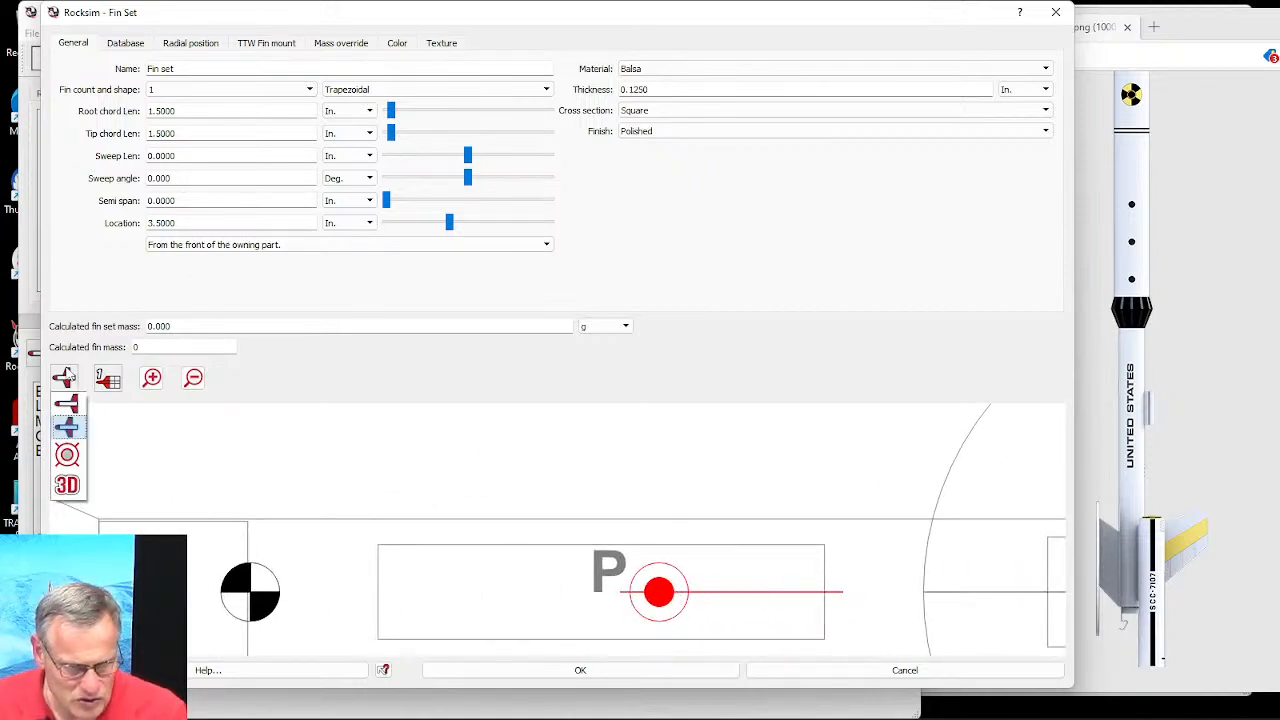
{"action": "left_click", "coordinate": [66, 455]}
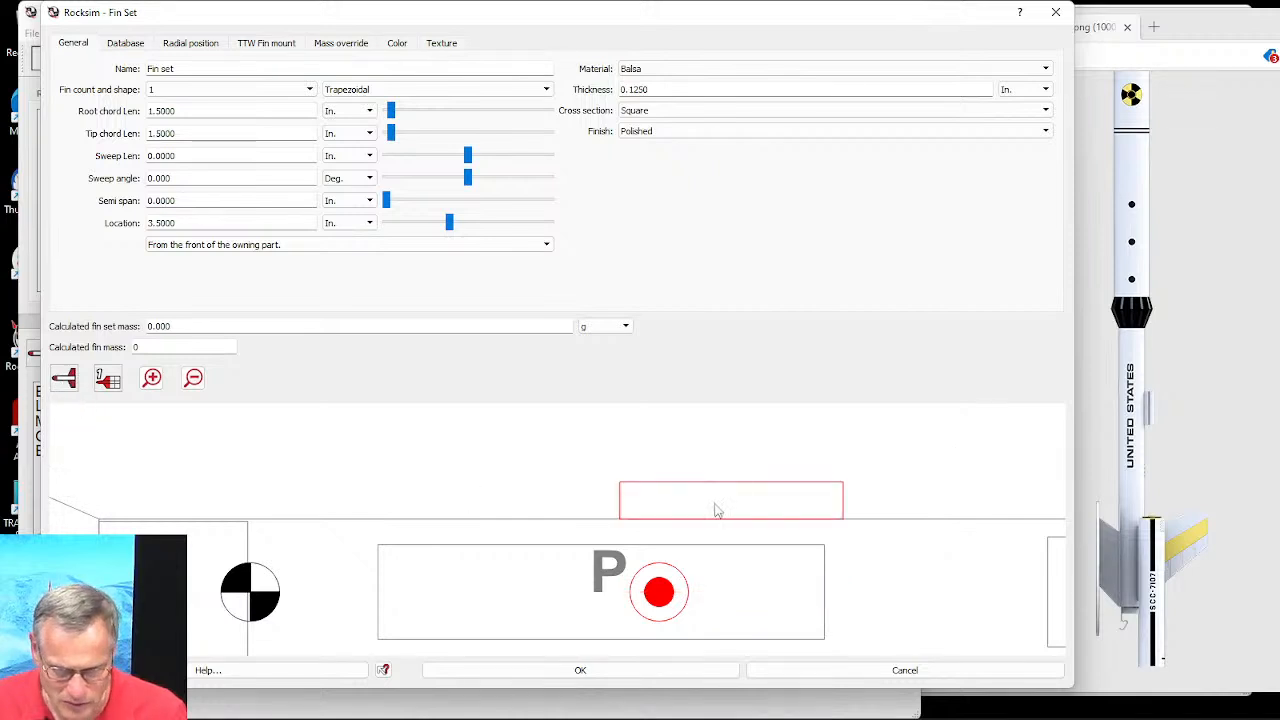
{"action": "mouse_move", "coordinate": [900, 531]}
{"action": "left_mouse_down"}
{"action": "mouse_move", "coordinate": [868, 541]}
{"action": "mouse_move", "coordinate": [974, 571]}
{"action": "mouse_move", "coordinate": [1040, 571]}
{"action": "left_mouse_up"}
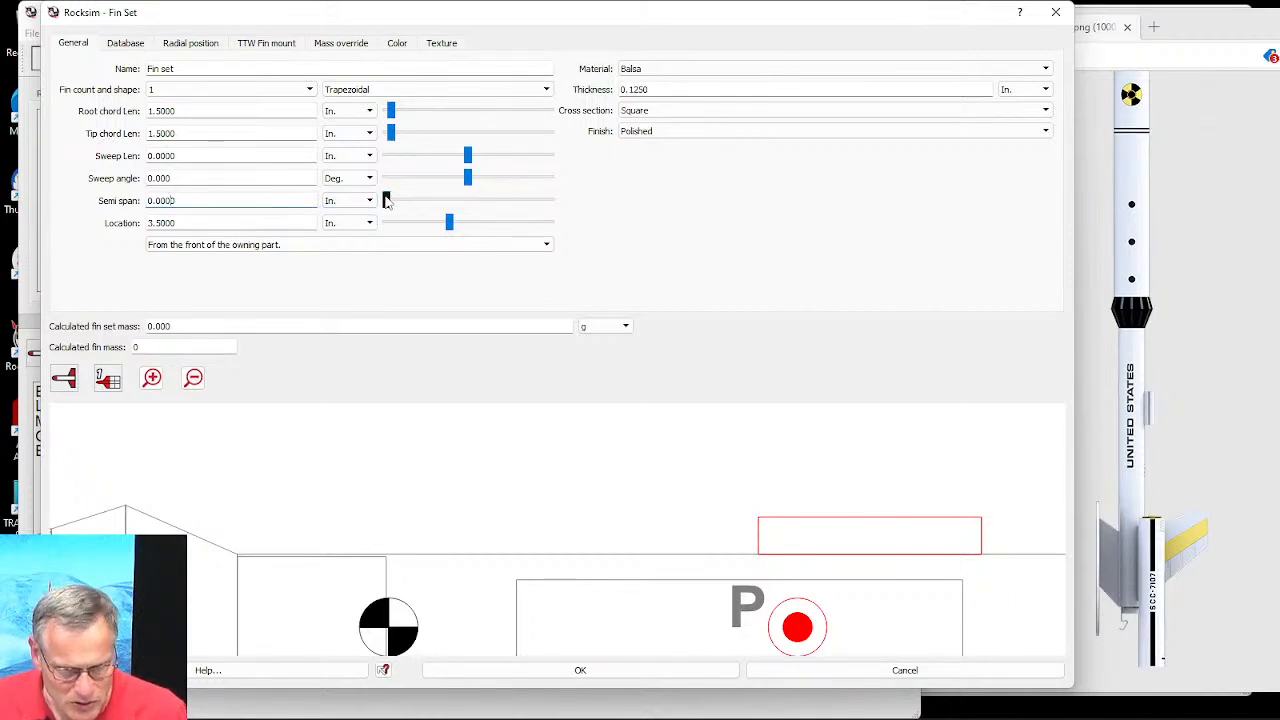
{"action": "left_click", "coordinate": [199, 200]}
{"action": "left_click_drag", "start_coordinate": [199, 200], "coordinate": [152, 200]}
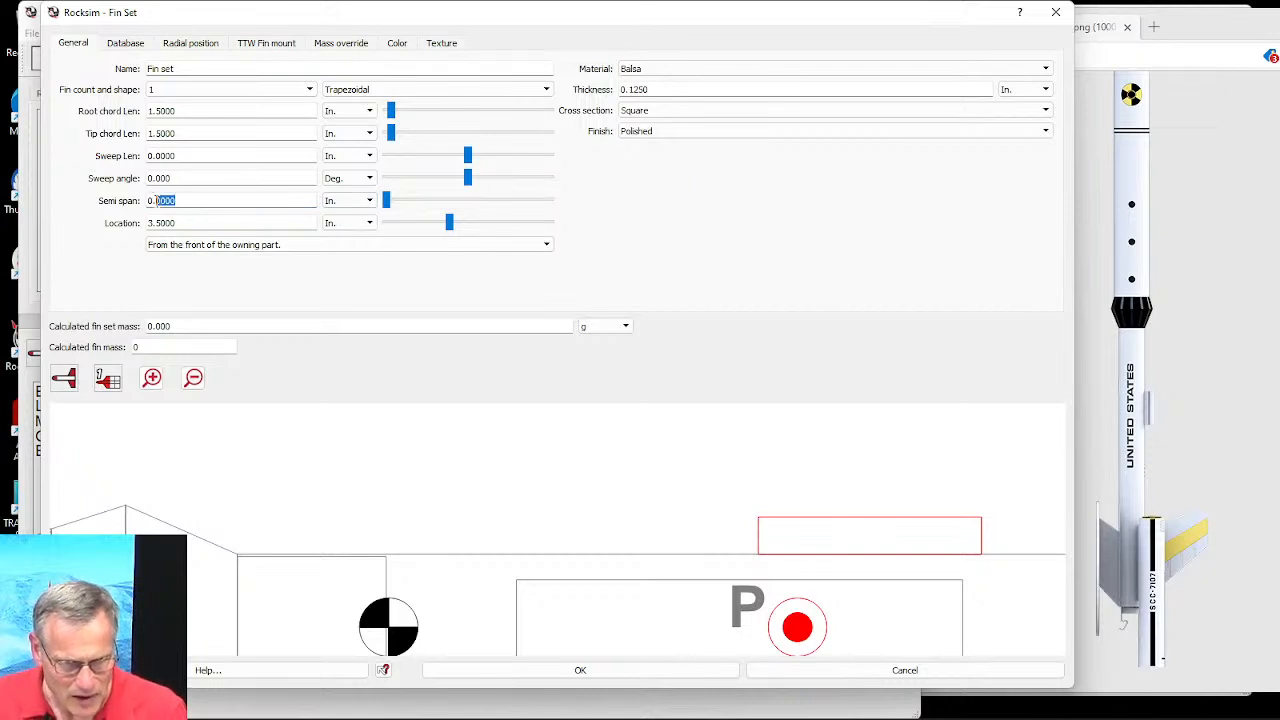
{"action": "type", "text": "2"}
{"action": "key", "text": "Tab"}
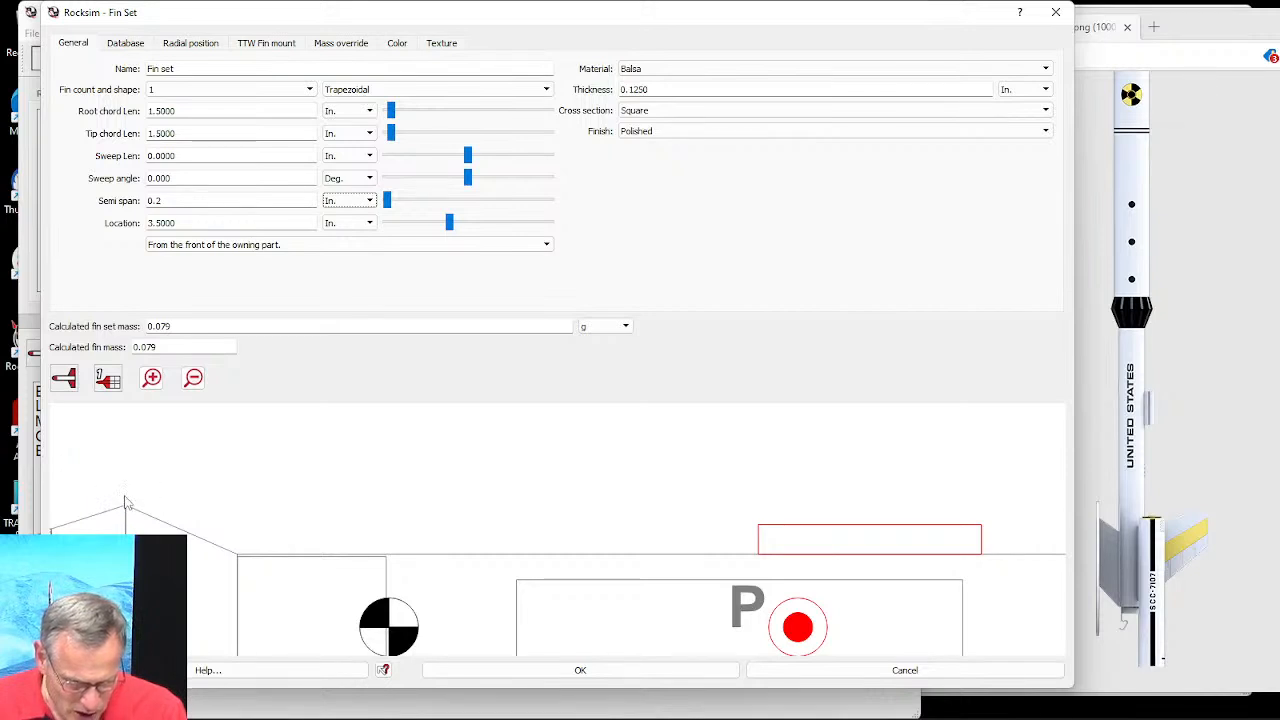
{"action": "left_click", "coordinate": [163, 201]}
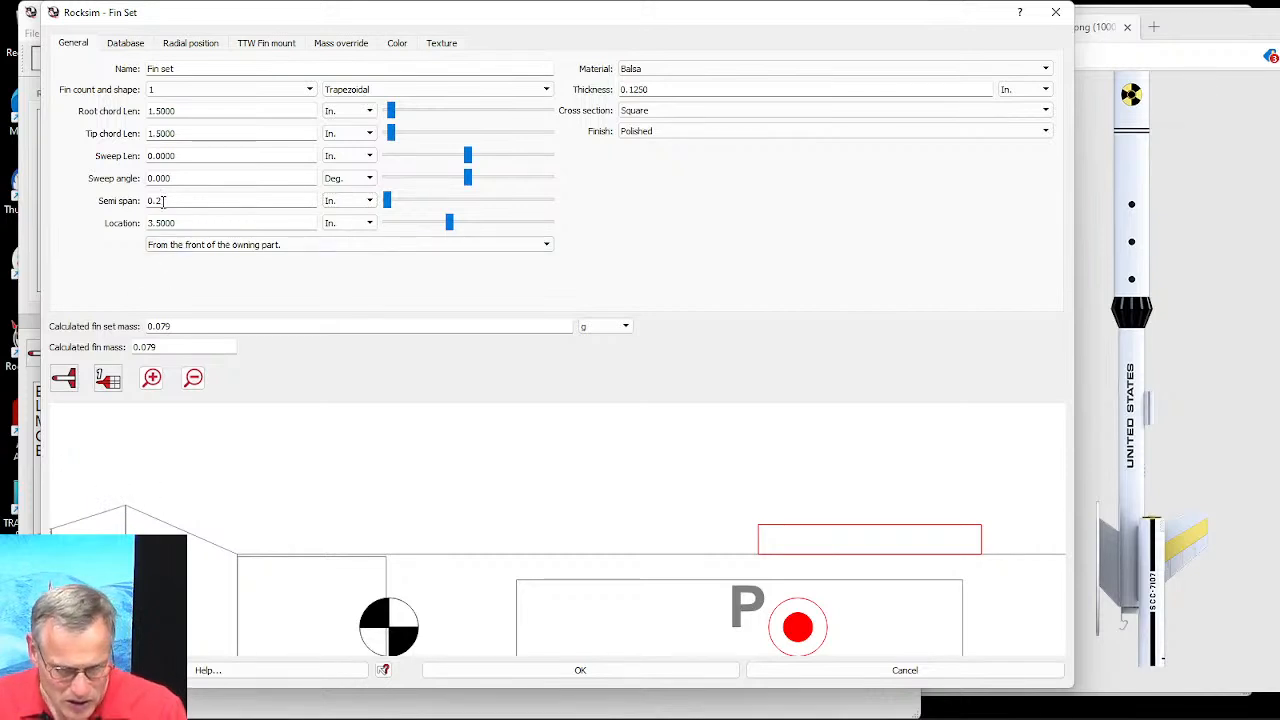
{"action": "type", "text": "5"}
{"action": "key", "text": "Tab"}
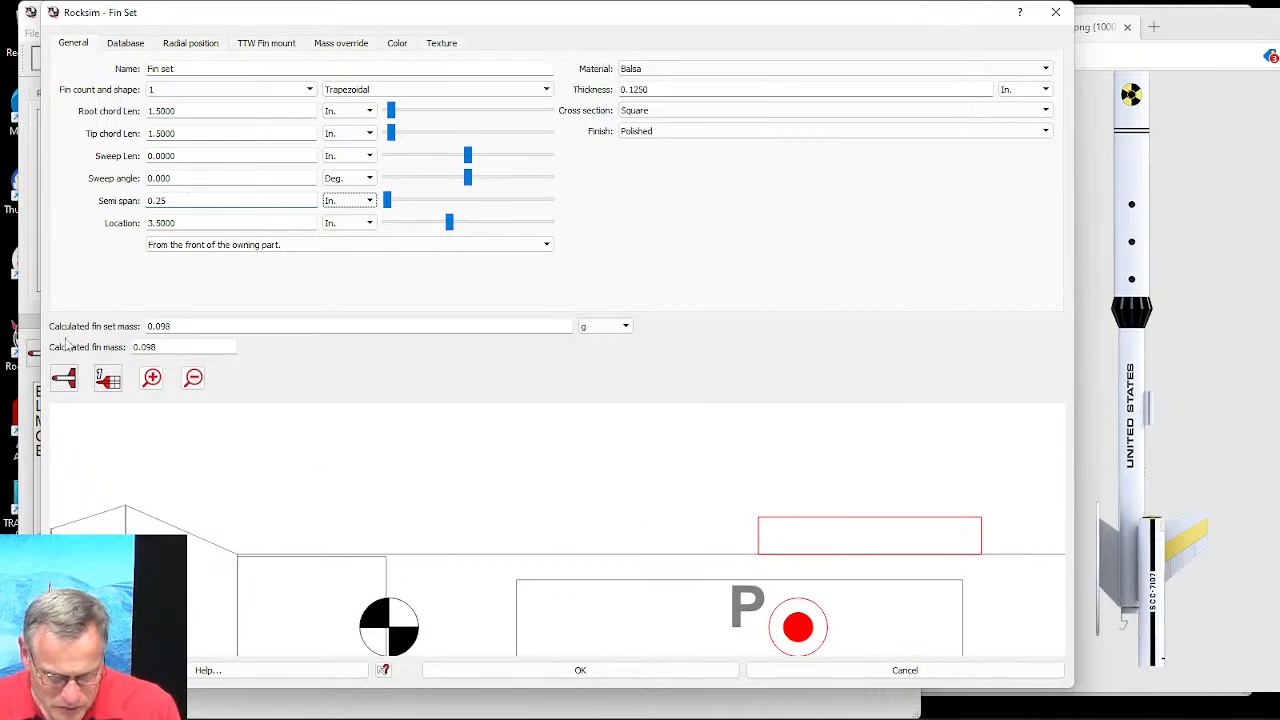
Step: Rotate the new fin clear of the existing long fin to a radial angle of about 12.135 degrees and accept the fin set
{"action": "left_click", "coordinate": [66, 382]}
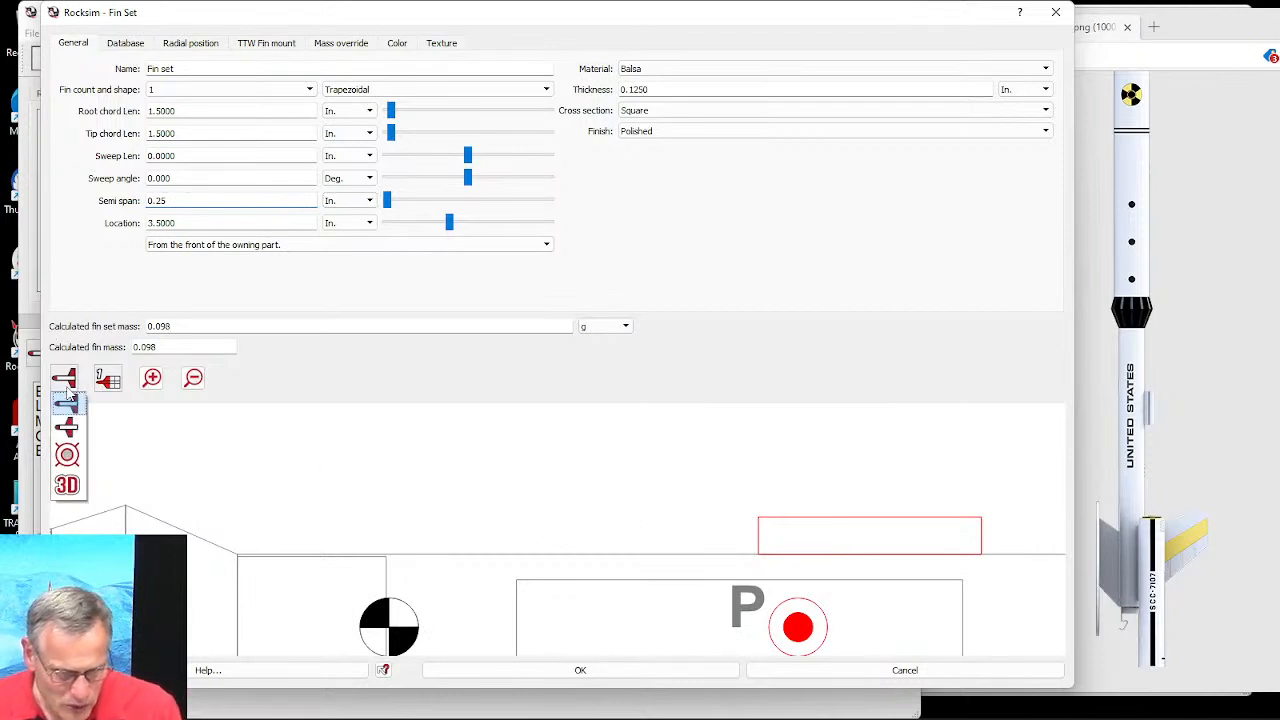
{"action": "left_click", "coordinate": [64, 447]}
{"action": "left_click_drag", "start_coordinate": [349, 506], "coordinate": [868, 430]}
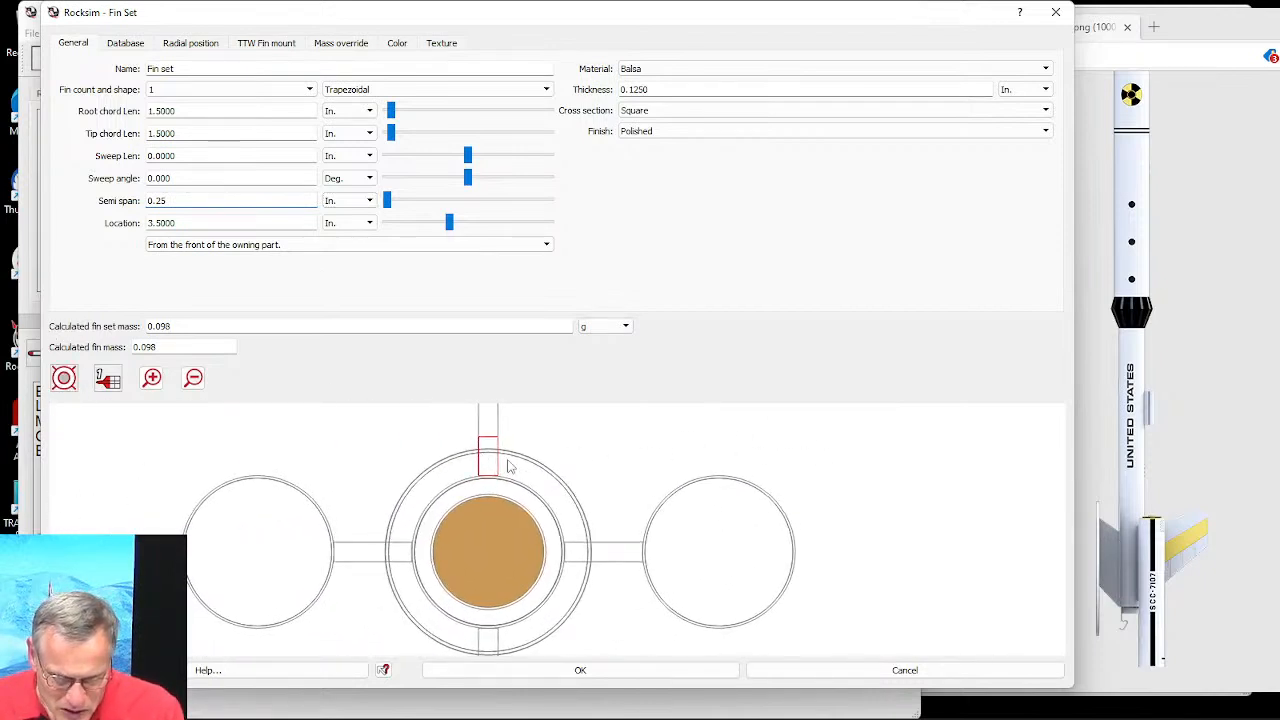
{"action": "left_click_drag", "start_coordinate": [479, 451], "coordinate": [591, 536]}
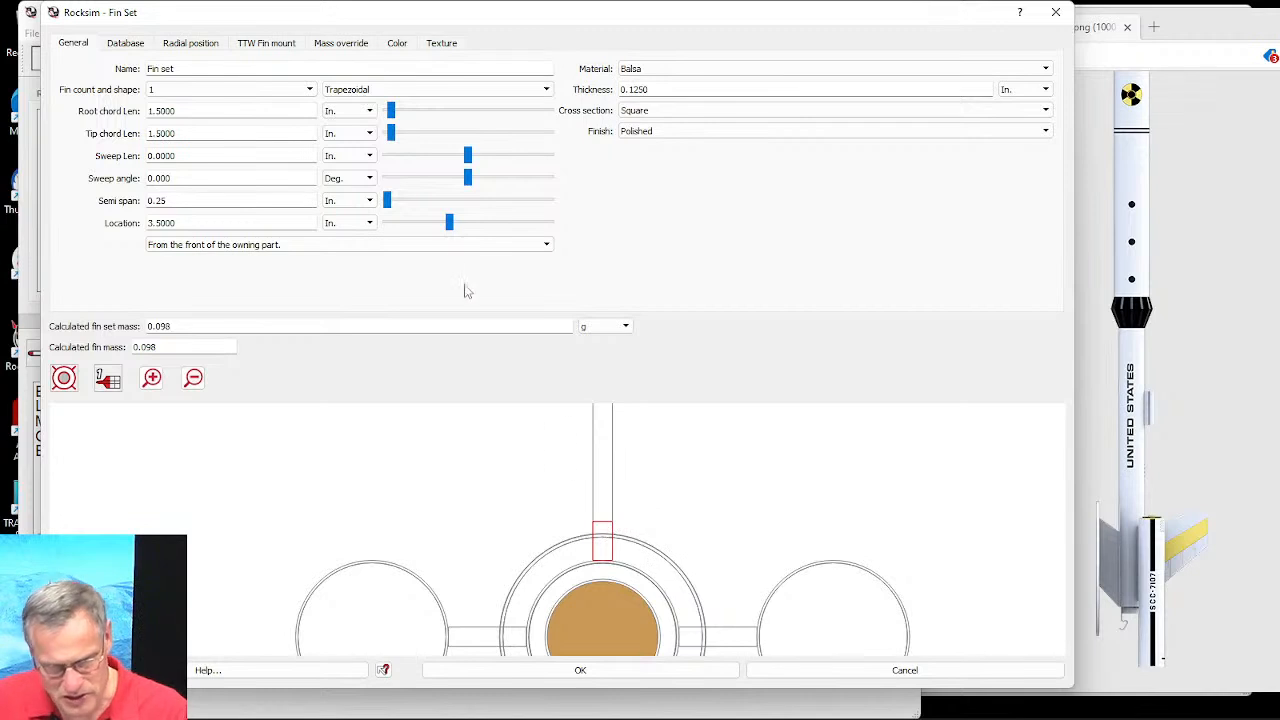
{"action": "left_click", "coordinate": [189, 45]}
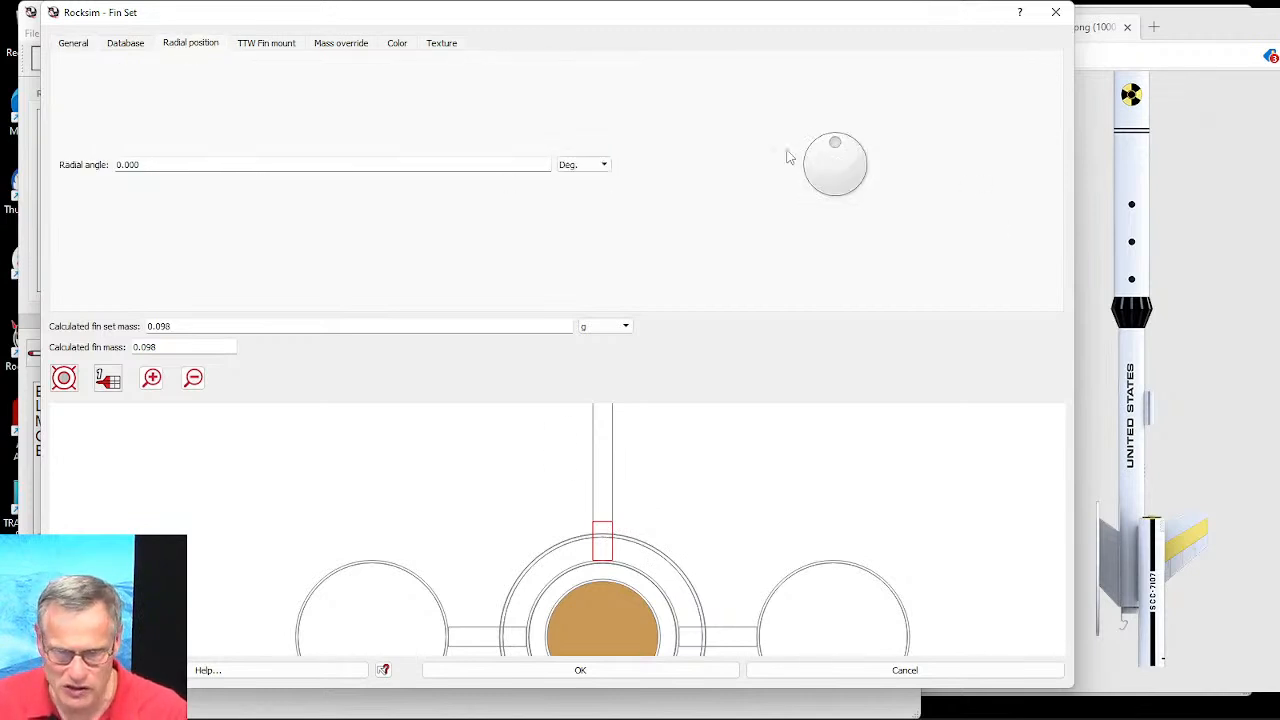
{"action": "left_click_drag", "start_coordinate": [838, 147], "coordinate": [843, 147]}
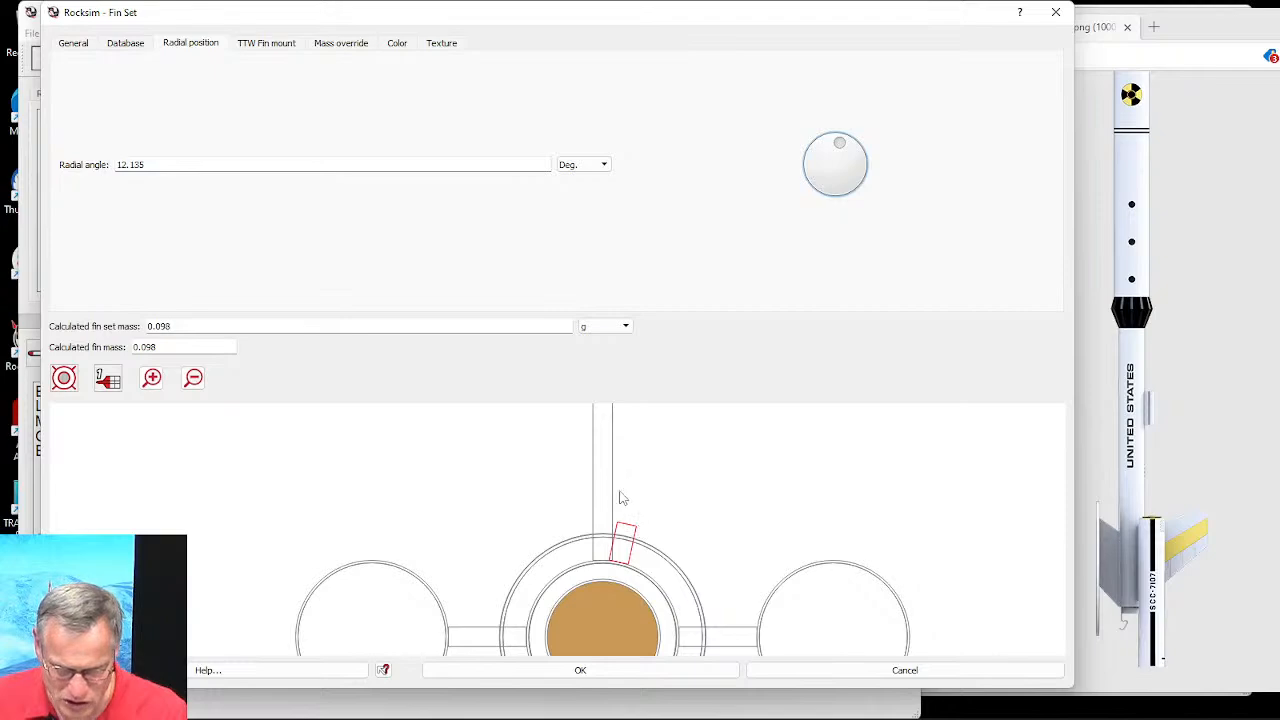
{"action": "left_click", "coordinate": [595, 672]}
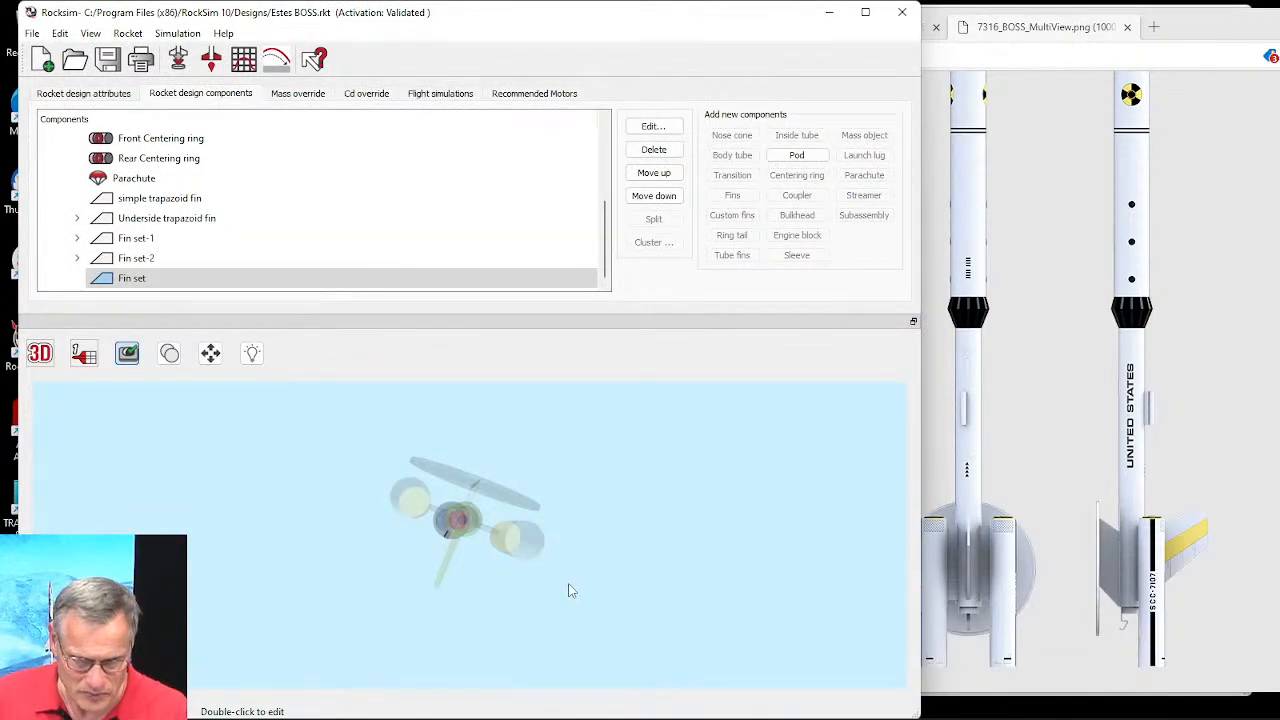
Step: Rename the new single-fin set under the Rear Body tube as Launch Lug Stand-off
{"action": "left_click_drag", "start_coordinate": [563, 590], "coordinate": [634, 560]}
{"action": "left_click", "coordinate": [139, 279]}
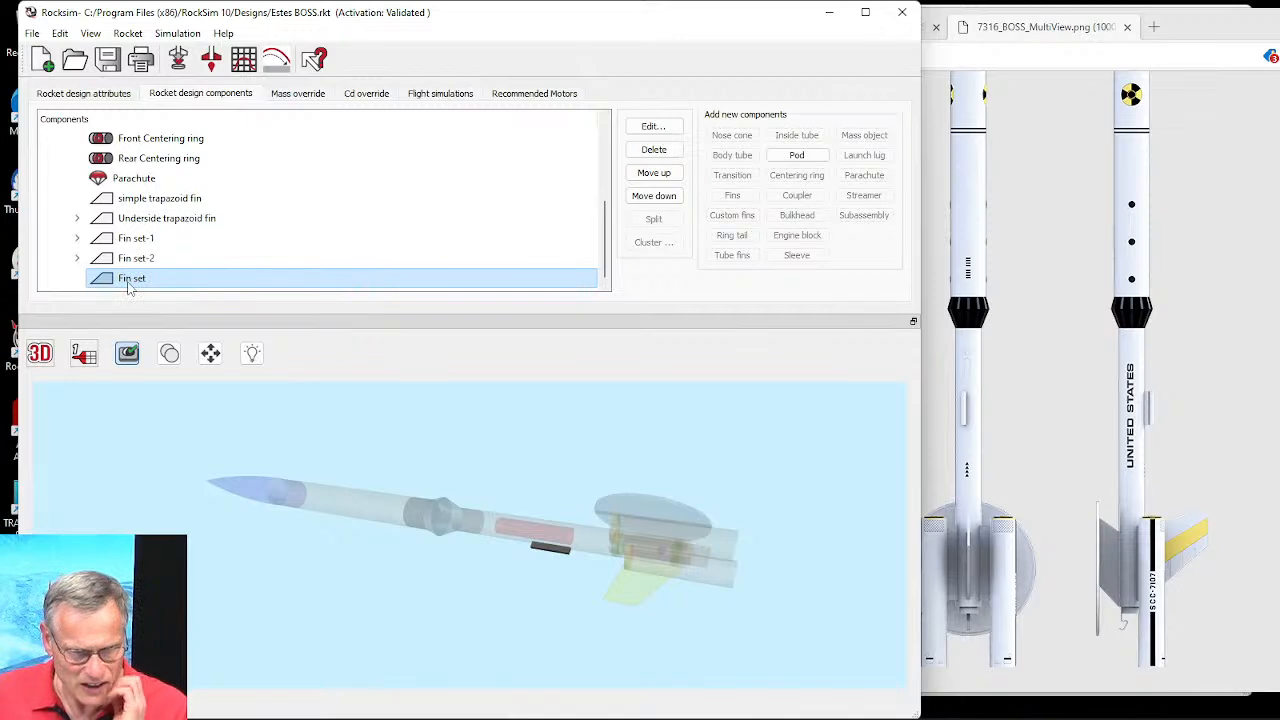
{"action": "double_click", "coordinate": [128, 282]}
{"action": "left_click_drag", "start_coordinate": [170, 67], "coordinate": [78, 69]}
{"action": "type", "text": "Launch Lug Stand-off"}
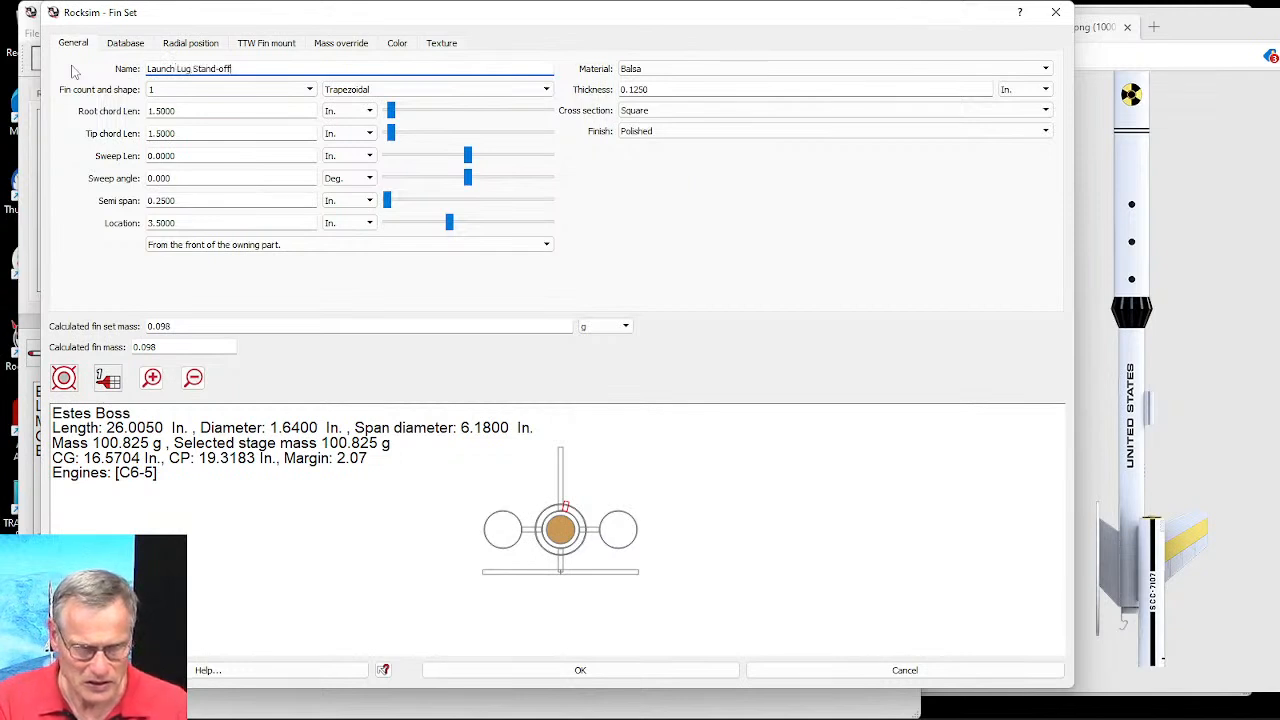
{"action": "key", "text": "Tab"}
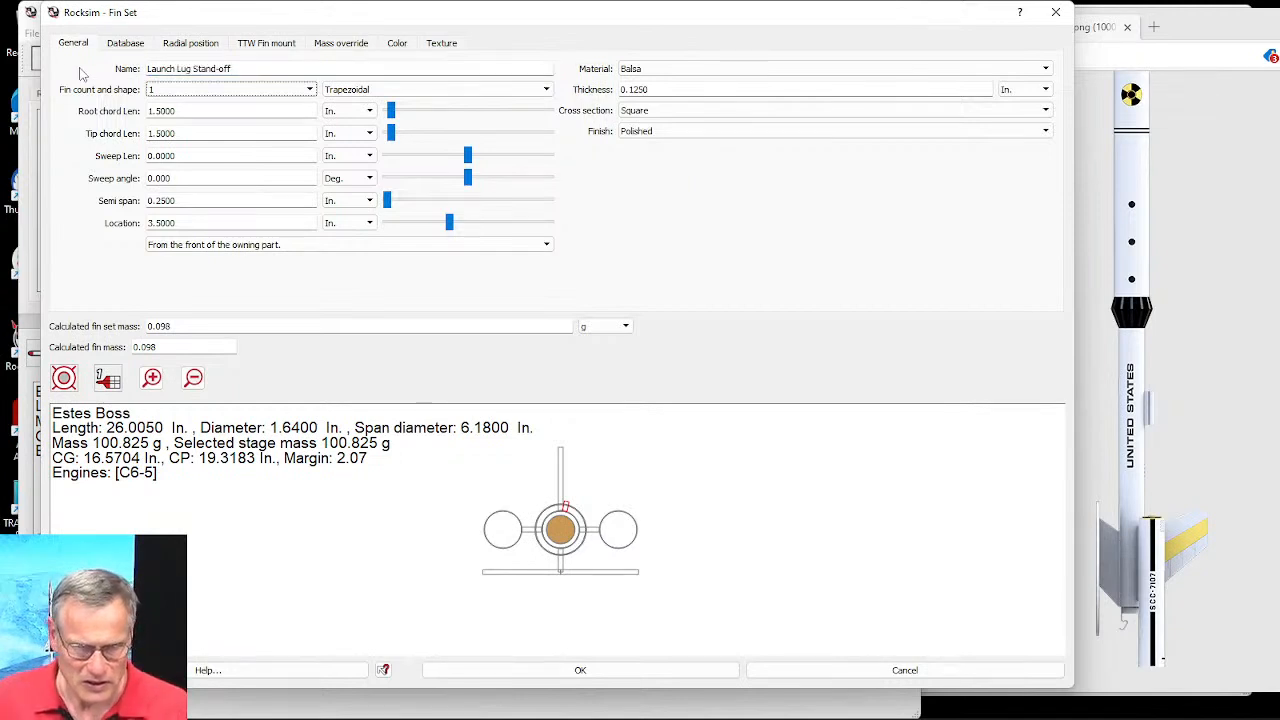
{"action": "left_click", "coordinate": [593, 670]}
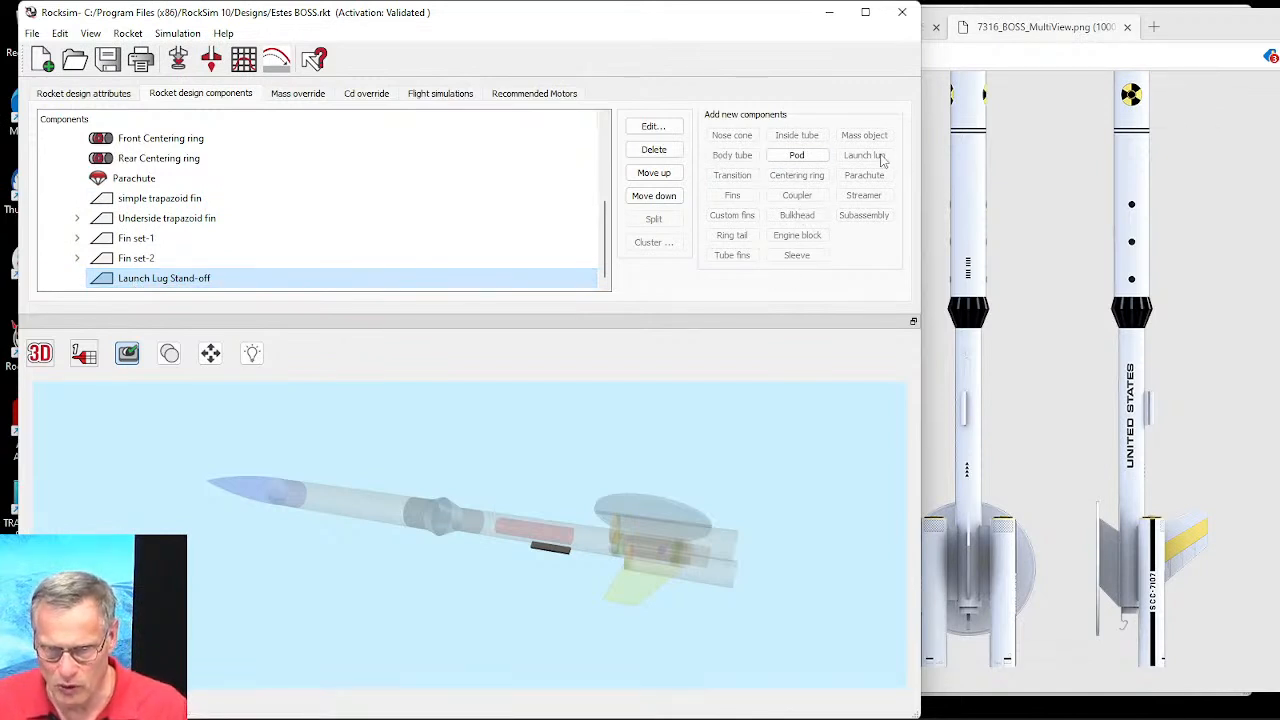
Step: Add a pod named Launch Lug Pod to the Launch Lug Stand-off, with ejection during simulations turned off
{"action": "left_click", "coordinate": [797, 155]}
{"action": "left_click", "coordinate": [165, 67]}
{"action": "left_click_drag", "start_coordinate": [165, 67], "coordinate": [138, 68]}
{"action": "type", "text": "Launch Lug Pod"}
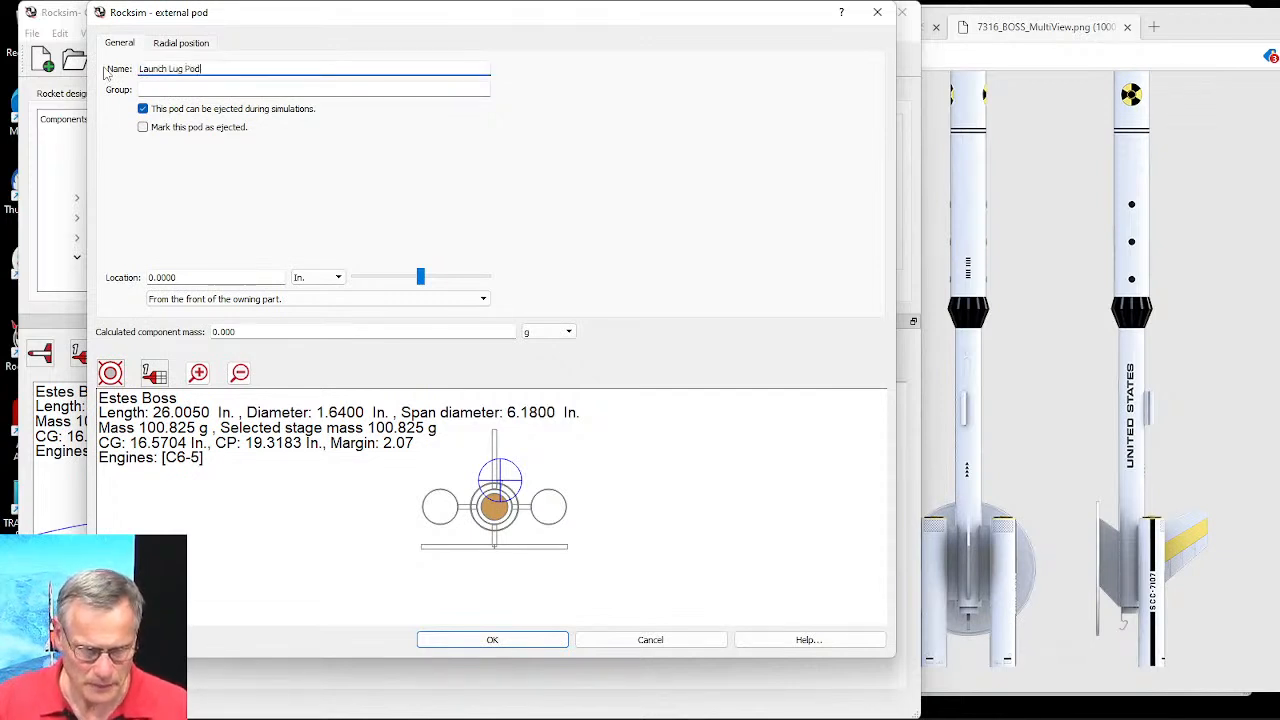
{"action": "left_click", "coordinate": [166, 110]}
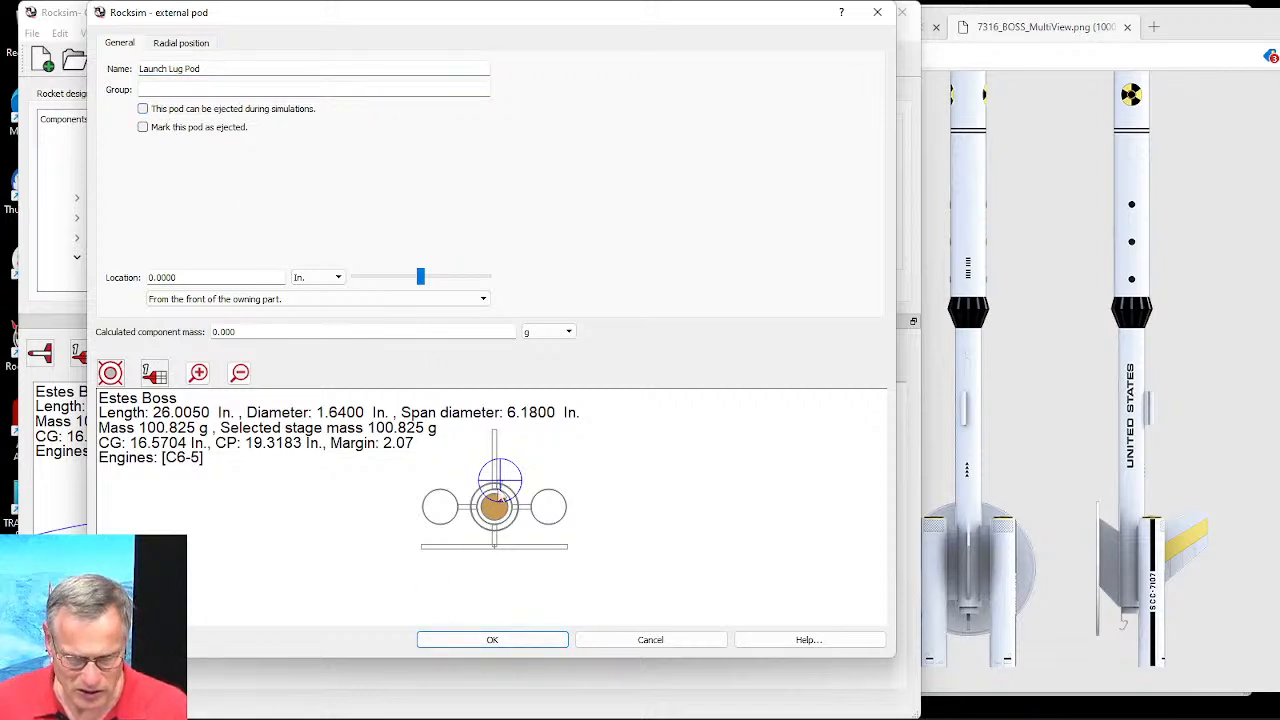
{"action": "left_click", "coordinate": [493, 639]}
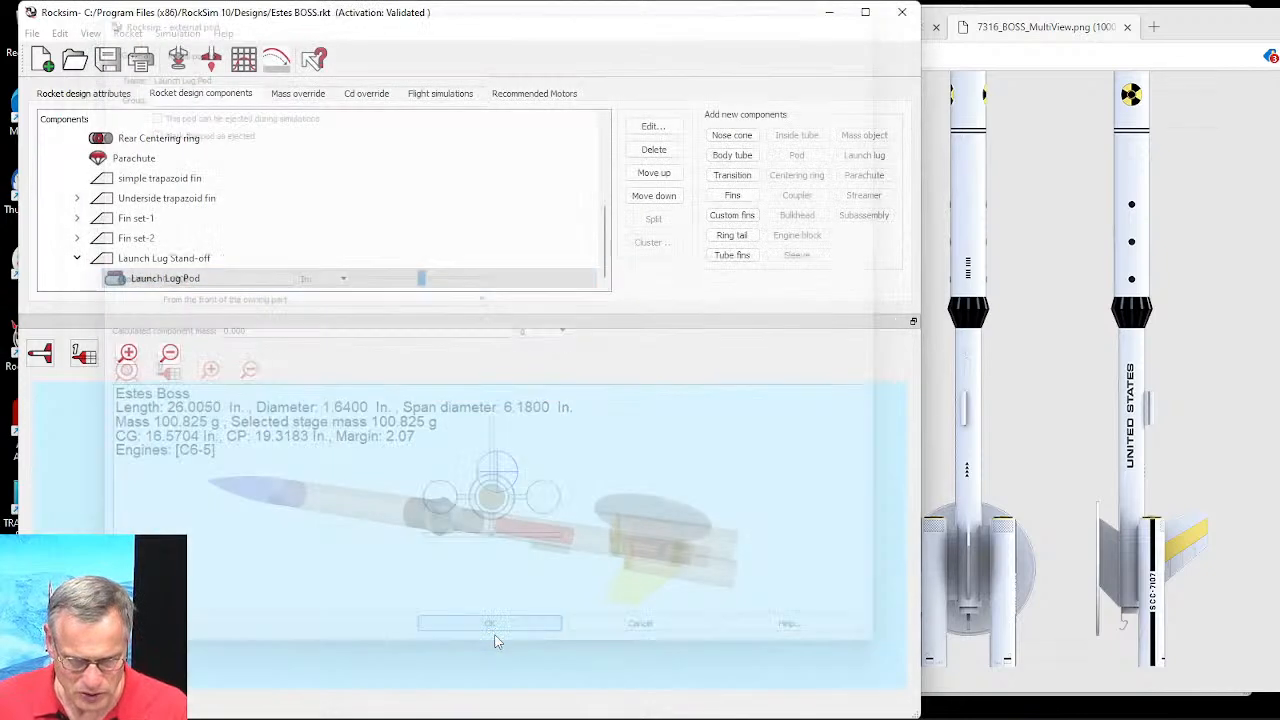
{"action": "left_click", "coordinate": [548, 490]}
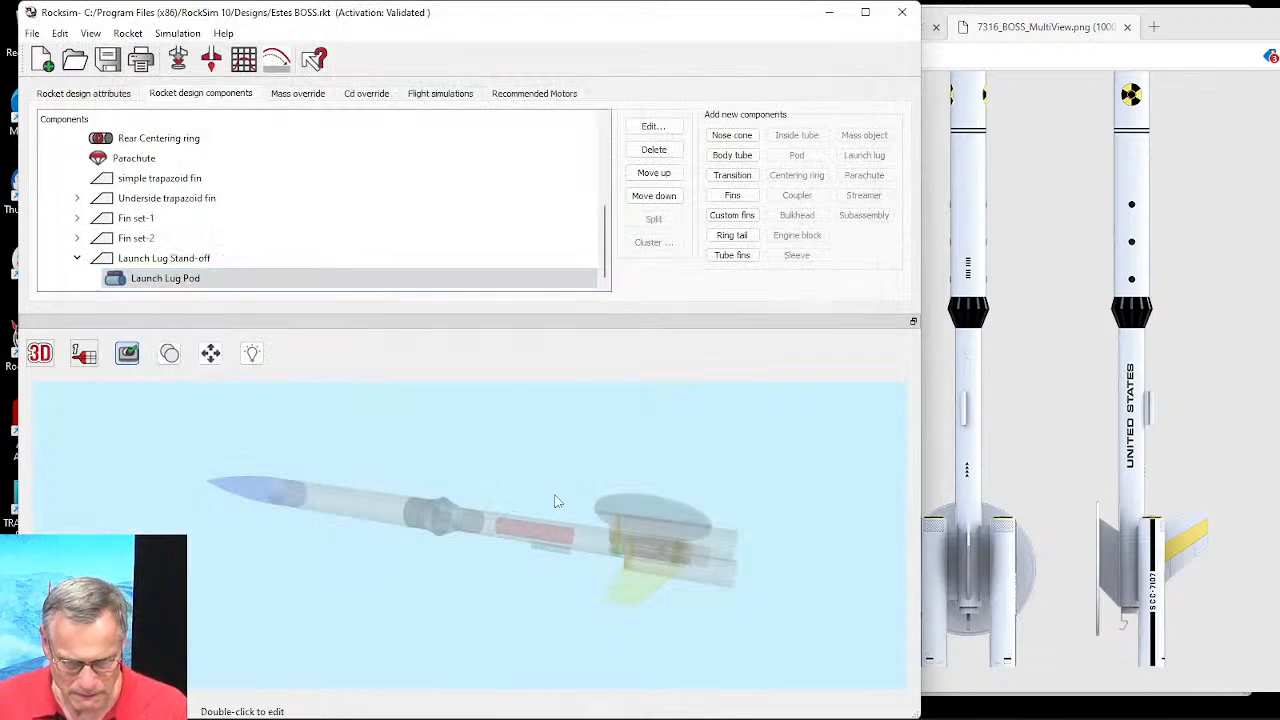
Step: Add a new body tube to the Launch Lug Pod without choosing a part from the database
{"action": "left_click", "coordinate": [180, 285]}
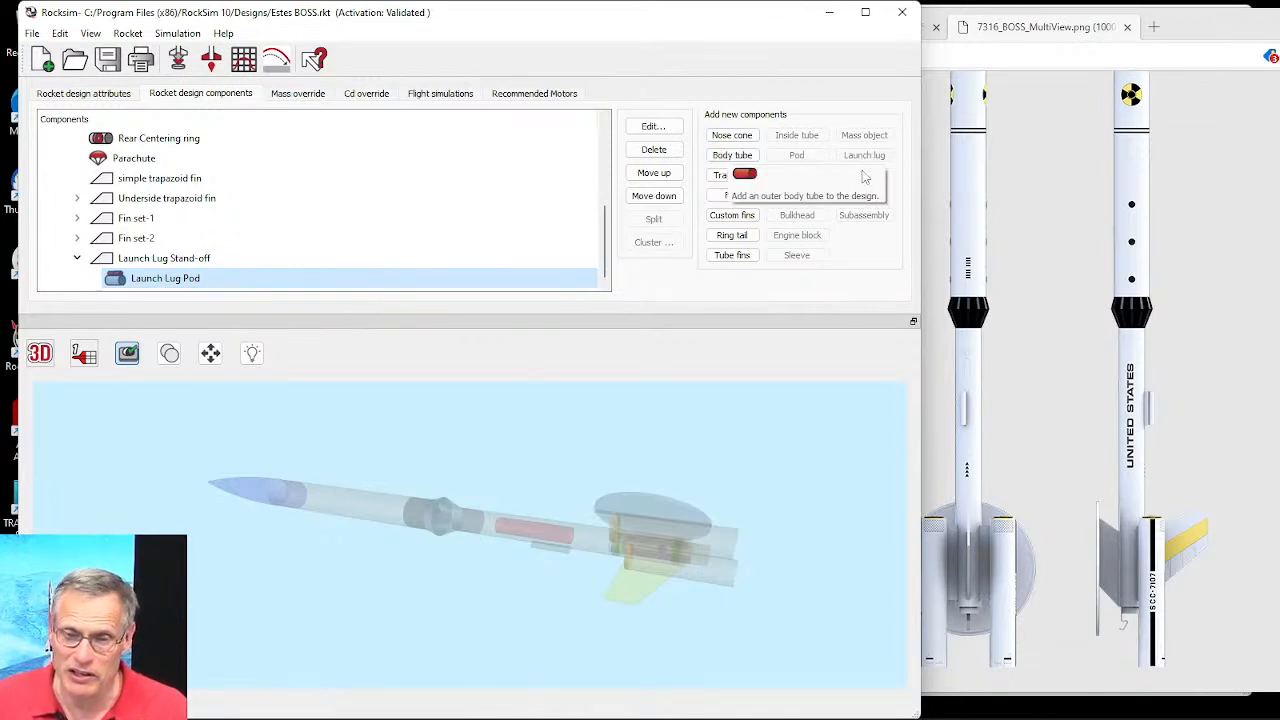
{"action": "left_click", "coordinate": [732, 155]}
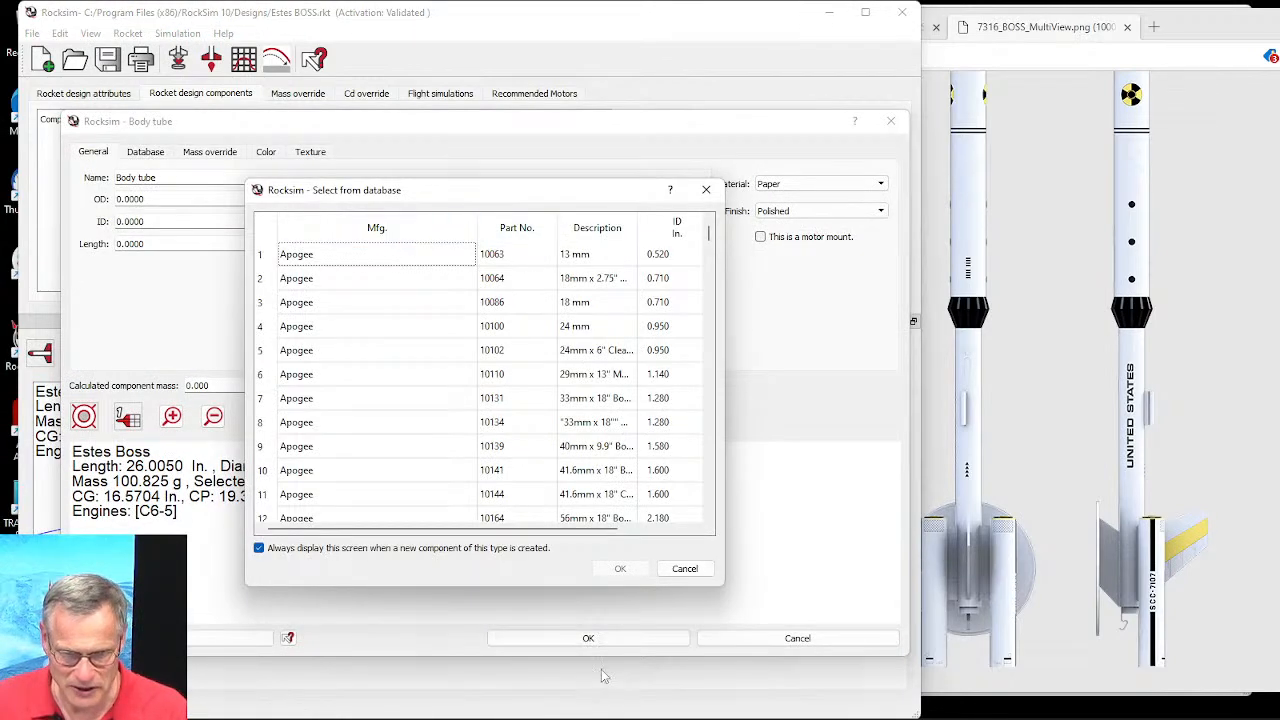
{"action": "left_click", "coordinate": [684, 570]}
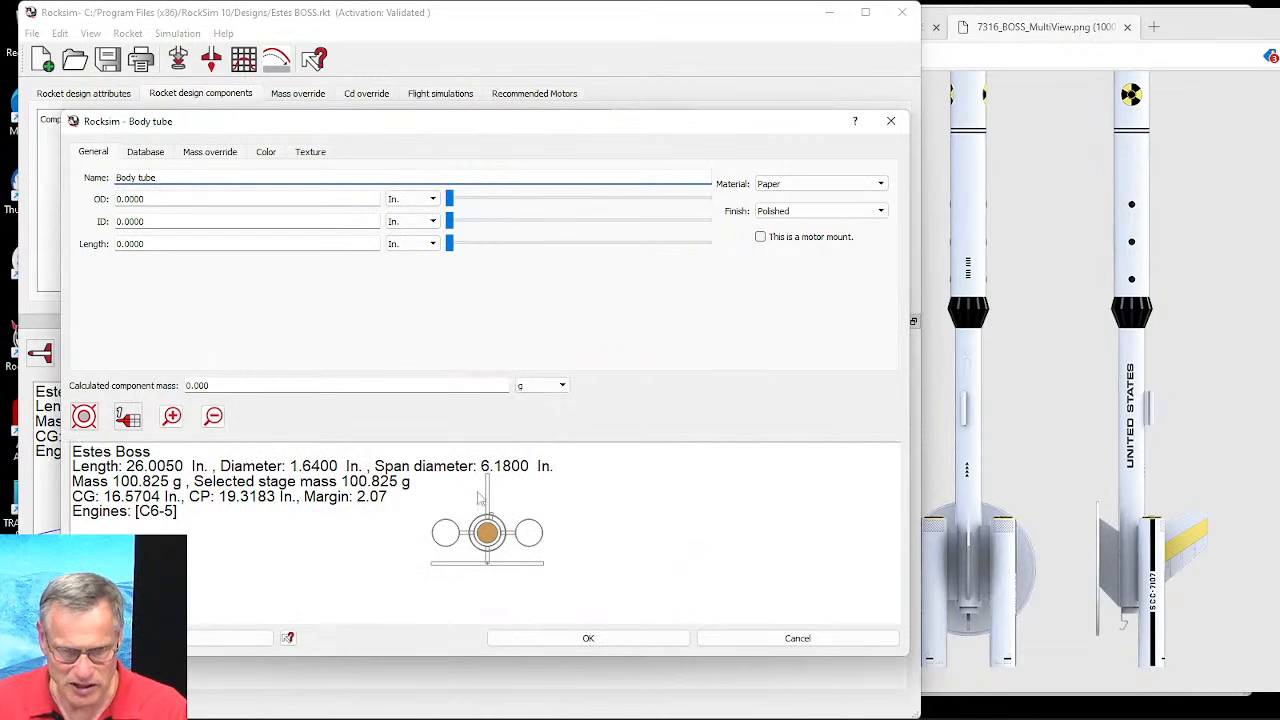
{"action": "left_click_drag", "start_coordinate": [150, 199], "coordinate": [139, 199]}
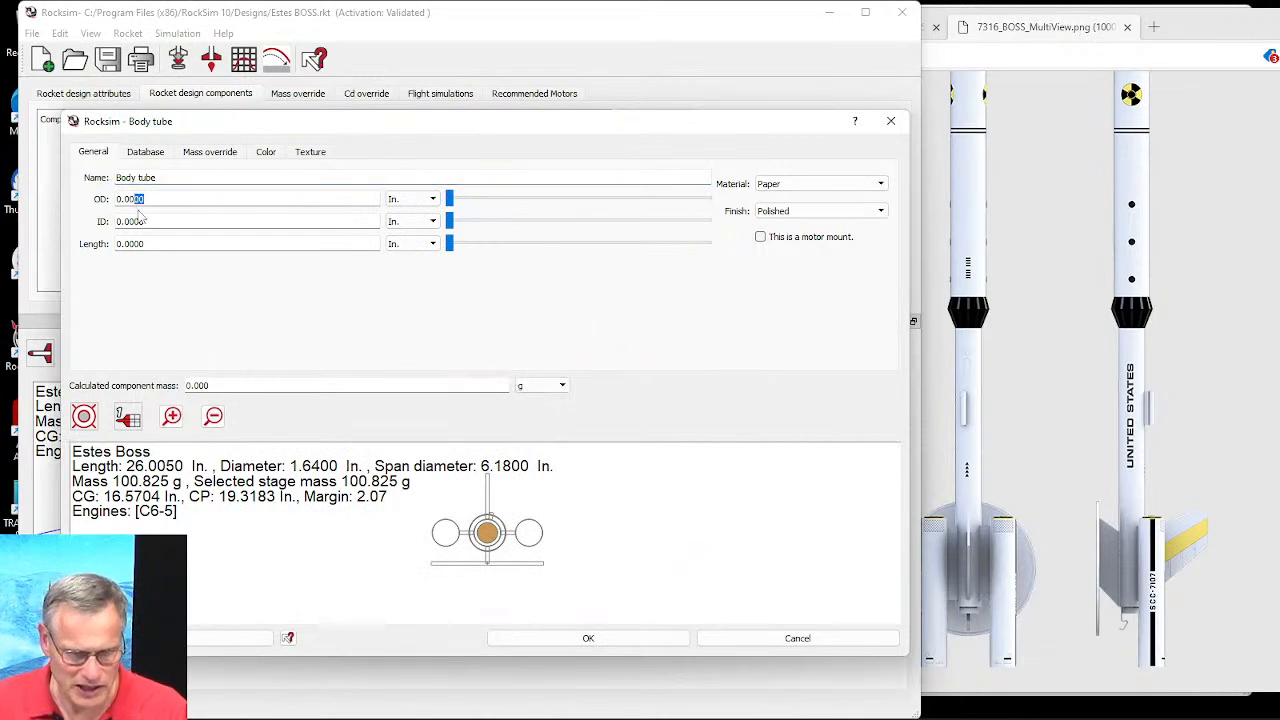
Step: Switch to the Edge browser and search the Apogee Components site for "launch Lug", looking through the suggested products
{"action": "mouse_move", "coordinate": [526, 718]}
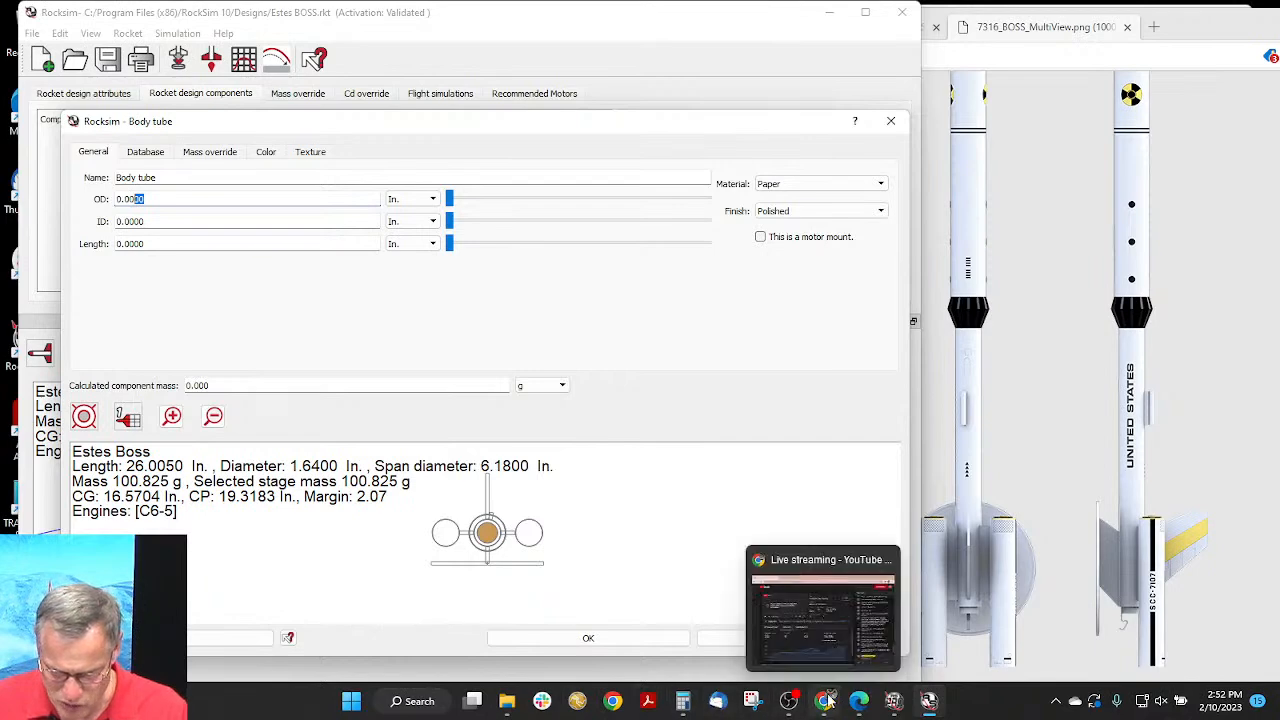
{"action": "left_click", "coordinate": [859, 701]}
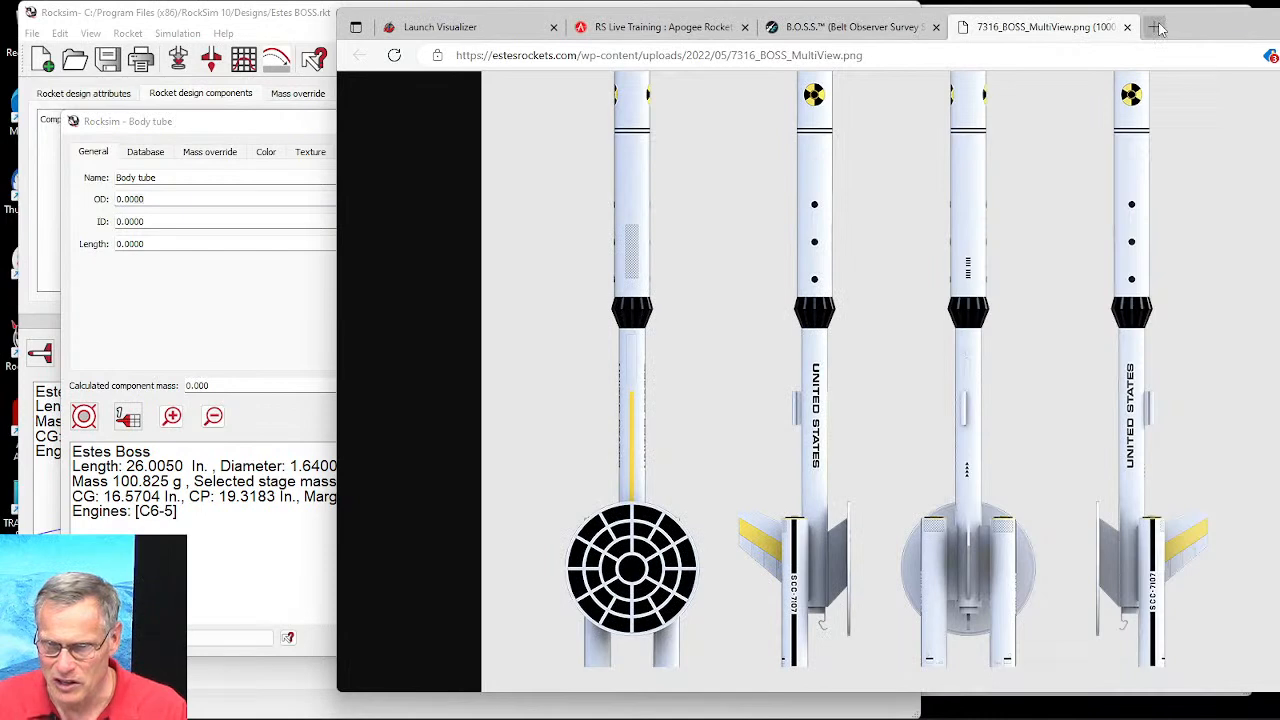
{"action": "left_click", "coordinate": [640, 30]}
{"action": "left_click", "coordinate": [998, 203]}
{"action": "type", "text": "launch Lug"}
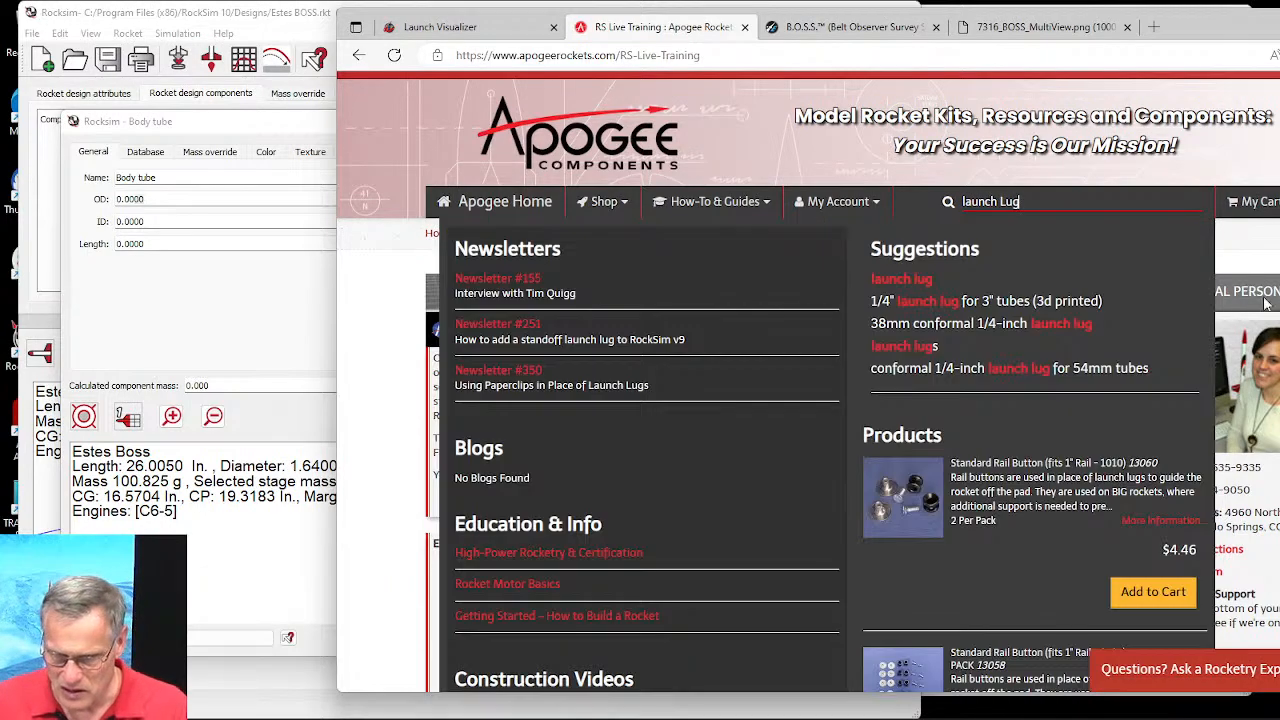
{"action": "scroll", "coordinate": [1015, 404], "scroll_direction": "down", "scroll_amount": 10}
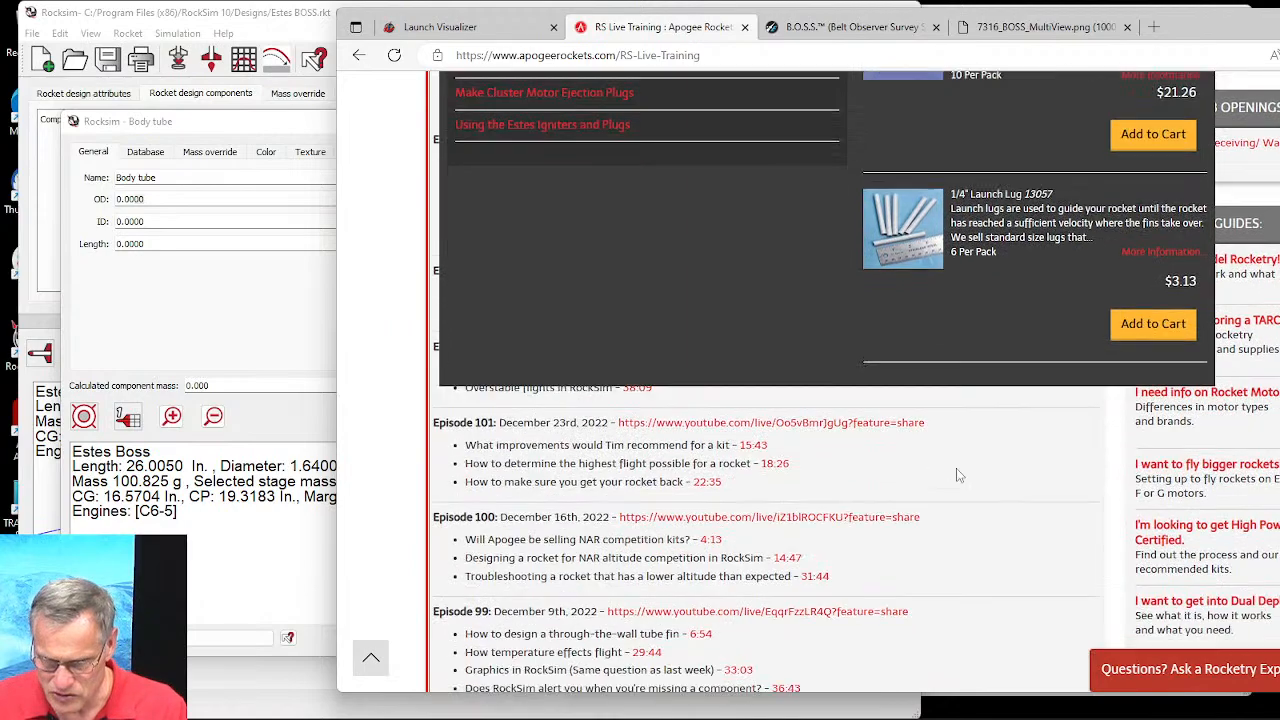
{"action": "scroll", "coordinate": [981, 388], "scroll_direction": "up", "scroll_amount": 10}
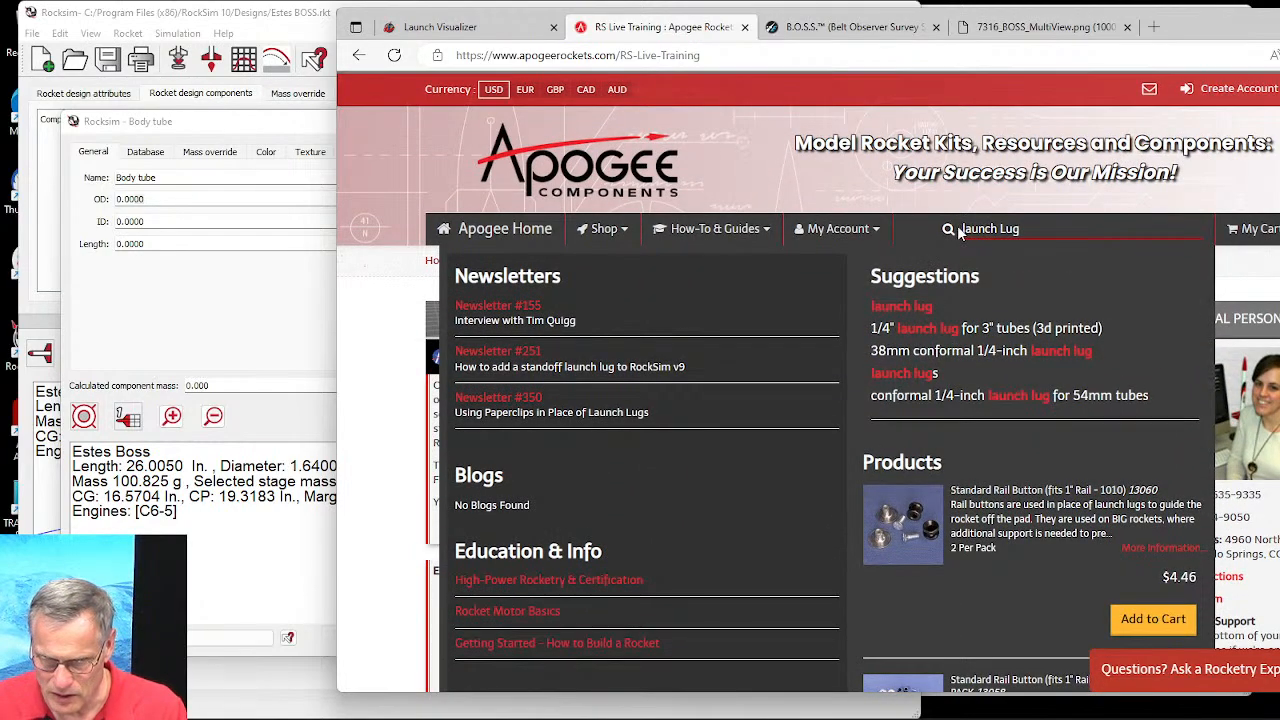
Step: Narrow the site search to 1/8" launch Lug and open the page of the 1/8" Launch Lug with model 13052
{"action": "left_click", "coordinate": [958, 231]}
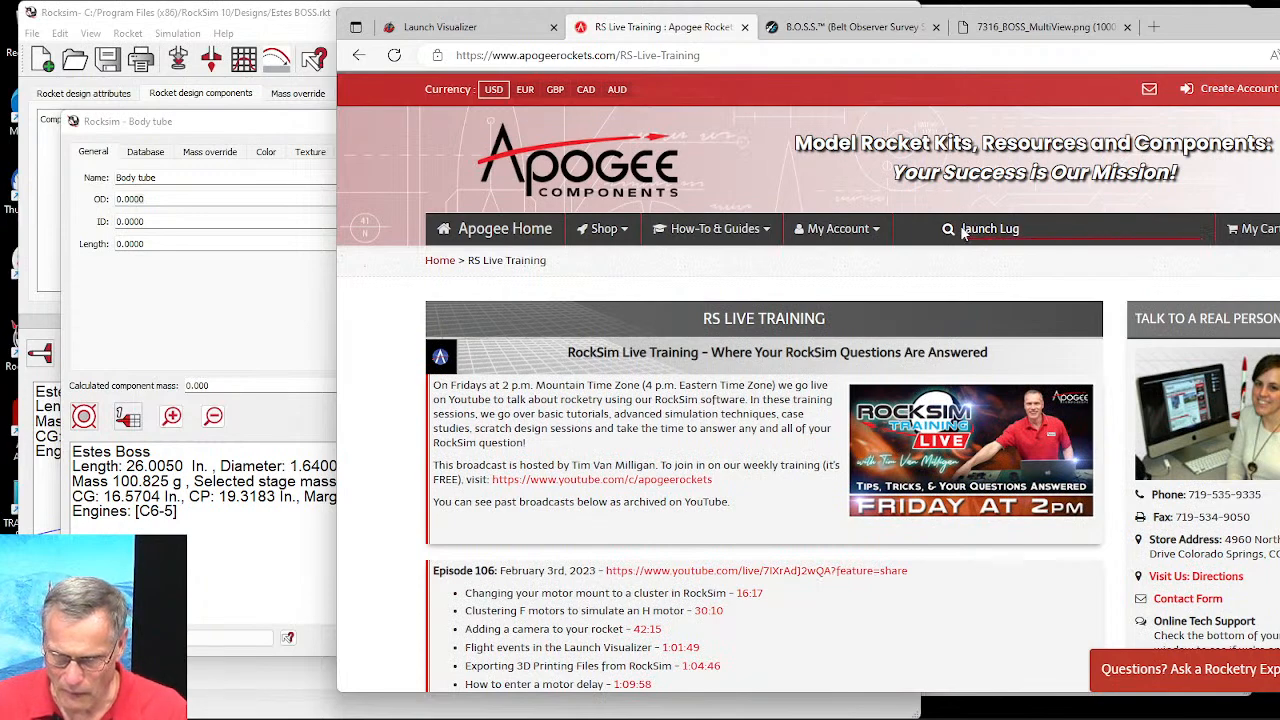
{"action": "left_click", "coordinate": [963, 228]}
{"action": "type", "text": "1/8\""}
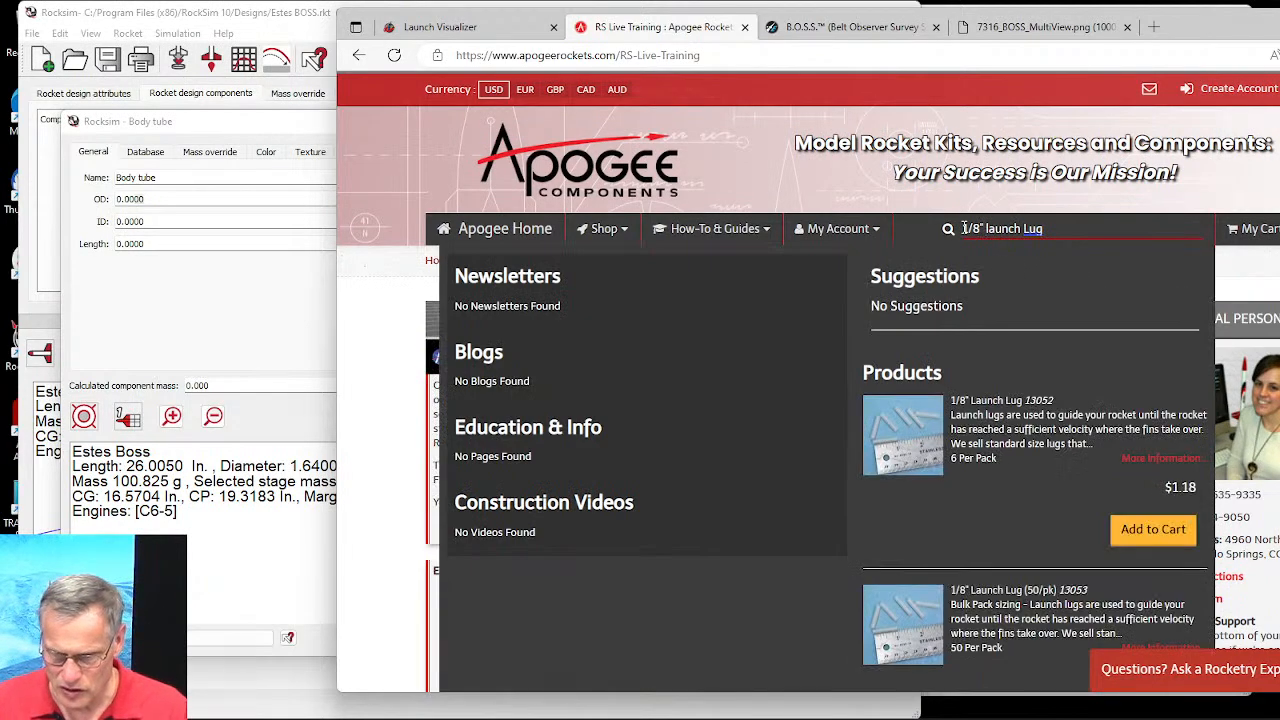
{"action": "left_click", "coordinate": [902, 418]}
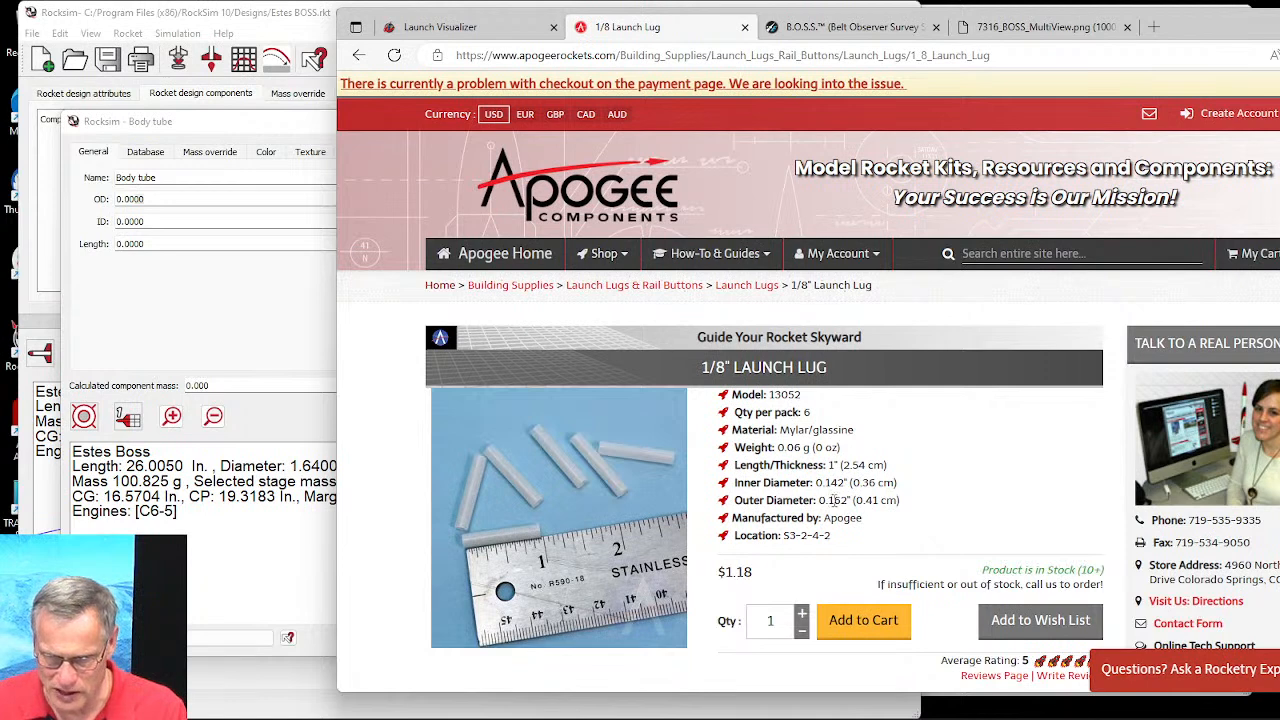
Step: Back in RockSim, set the new body tube's outer diameter to 0.162 in, inner diameter to 0.142 in and length to 1.5 in
{"action": "left_click", "coordinate": [280, 324]}
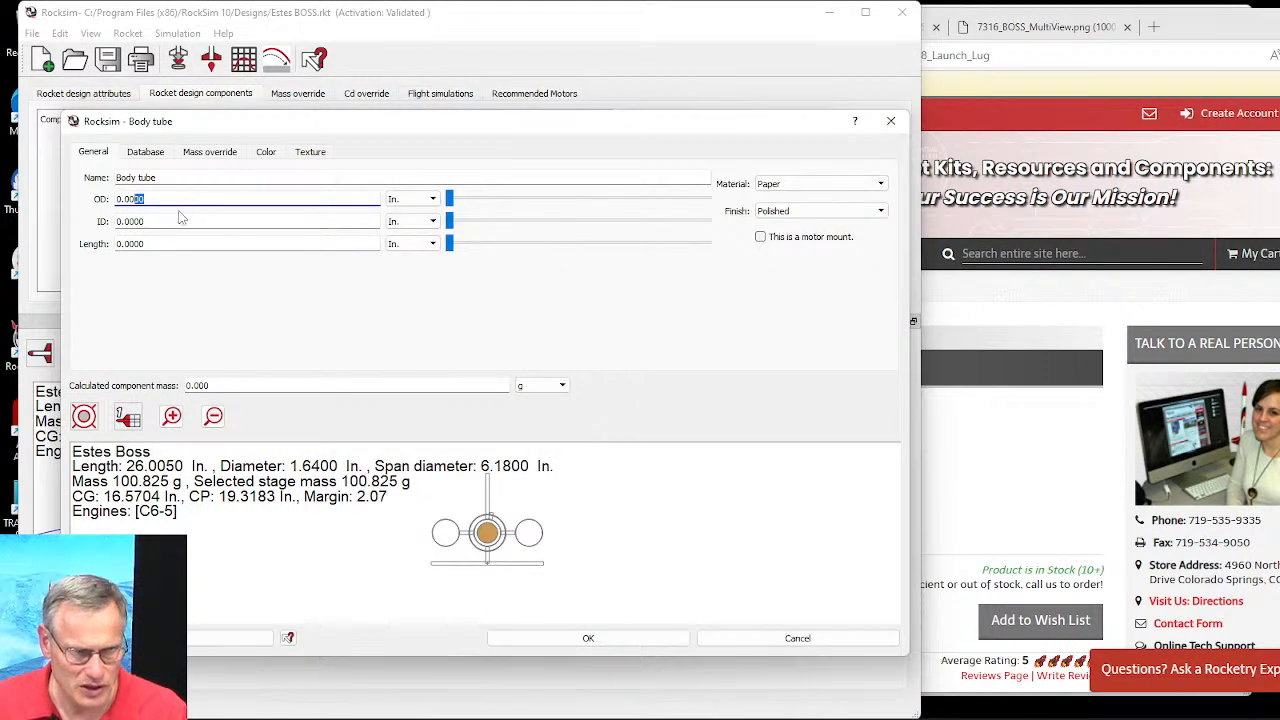
{"action": "left_click_drag", "start_coordinate": [158, 199], "coordinate": [132, 198]}
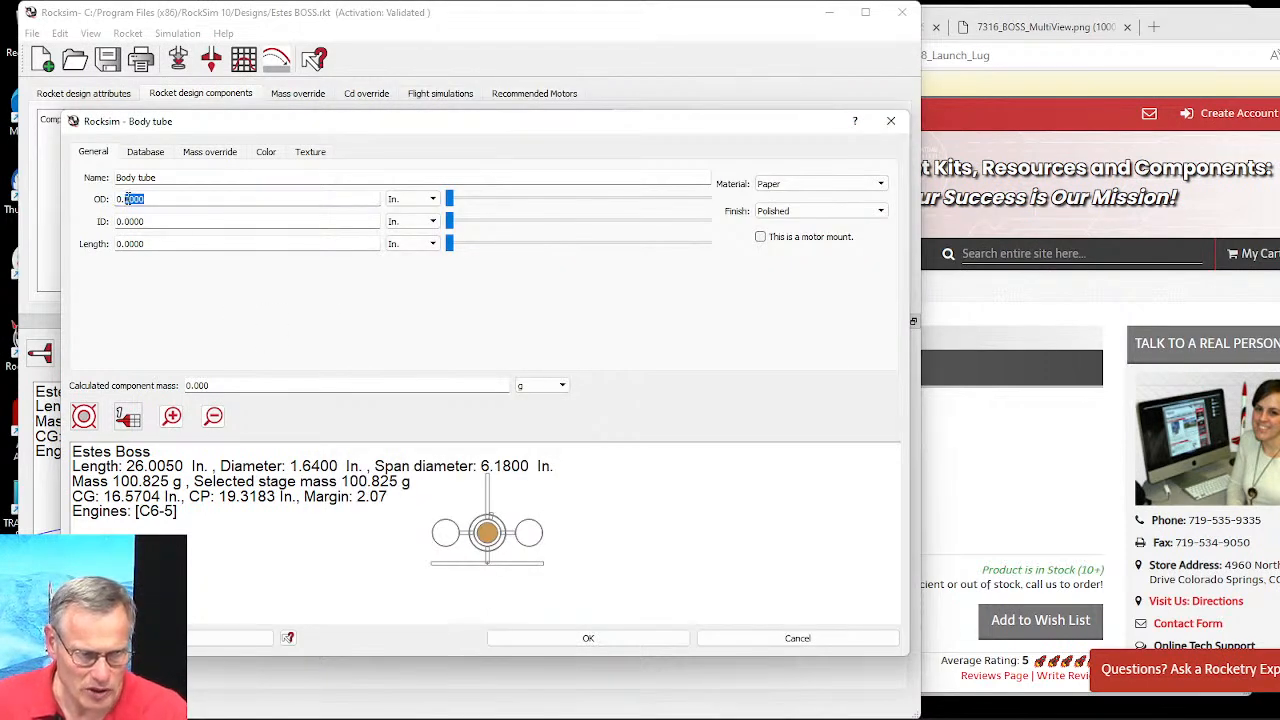
{"action": "type", "text": "152"}
{"action": "left_click_drag", "start_coordinate": [148, 221], "coordinate": [128, 221]}
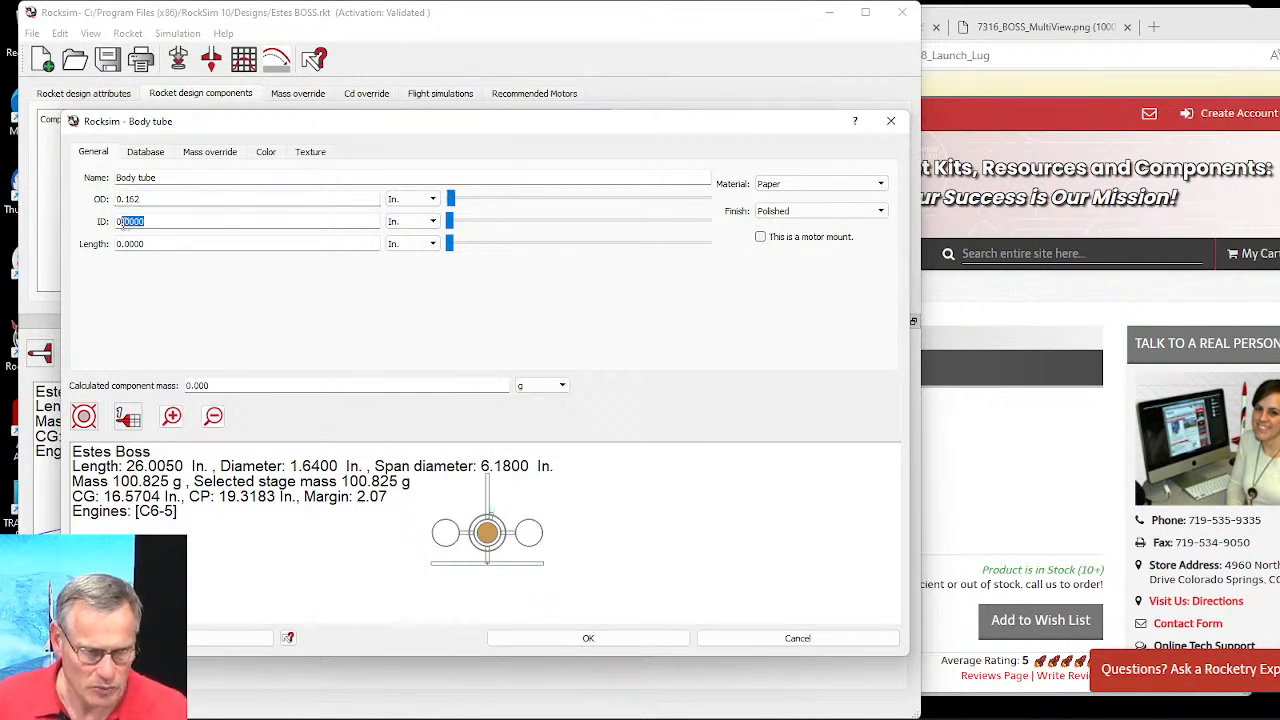
{"action": "type", "text": "142"}
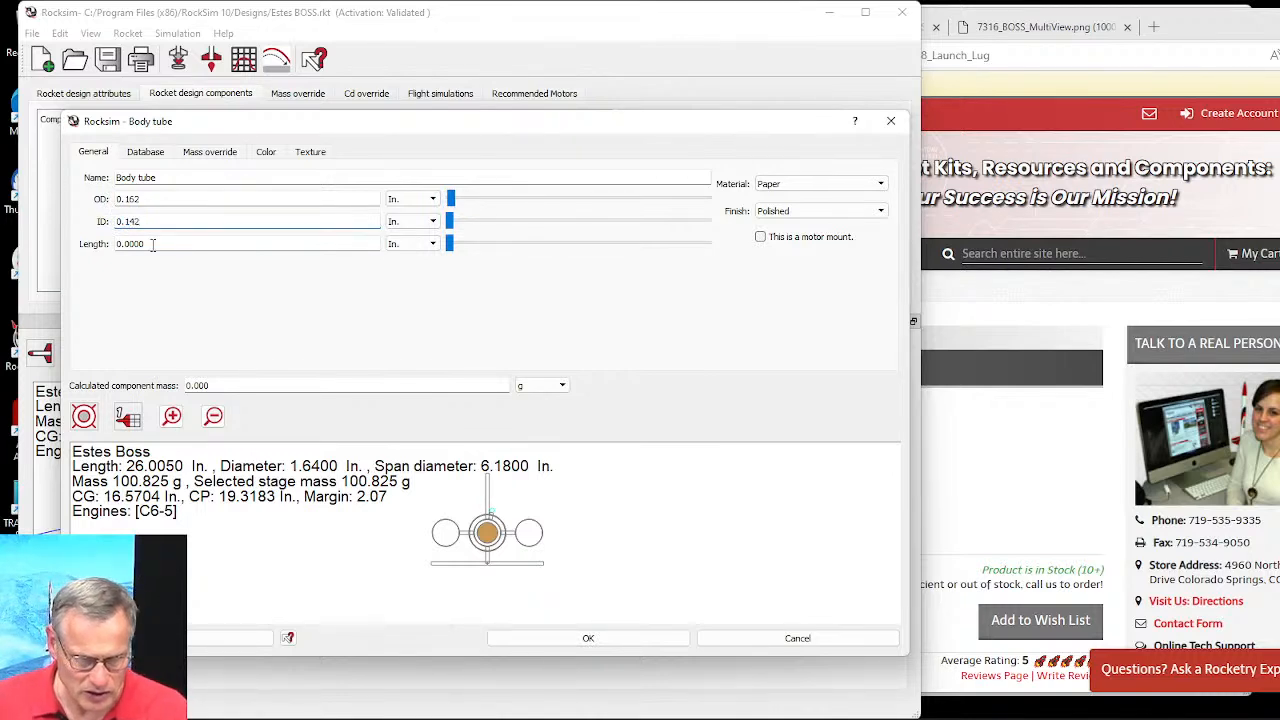
{"action": "left_click_drag", "start_coordinate": [148, 244], "coordinate": [119, 246]}
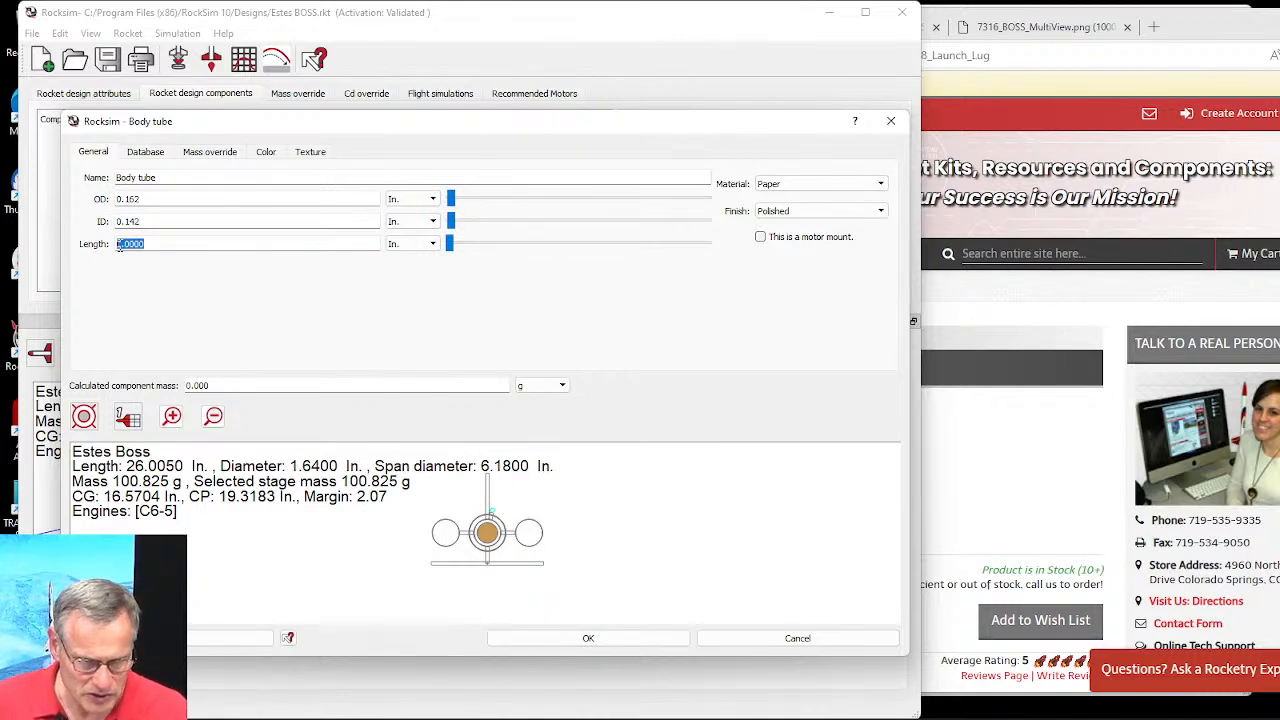
{"action": "type", "text": "1.5"}
{"action": "key", "text": "Tab"}
Step: Examine how the small tube sits on its stand-off fin in the base view and from several angles in the 3D view
{"action": "scroll", "coordinate": [505, 515], "scroll_direction": "up", "scroll_amount": 2}
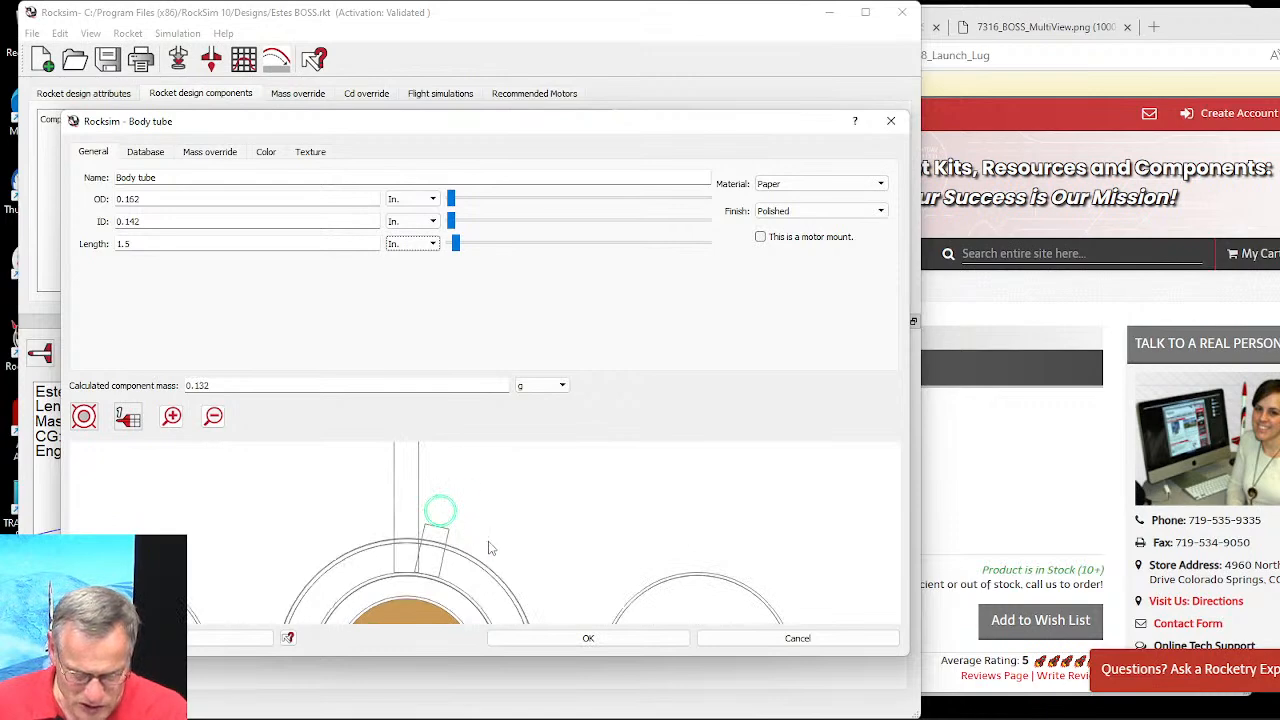
{"action": "left_click", "coordinate": [84, 416]}
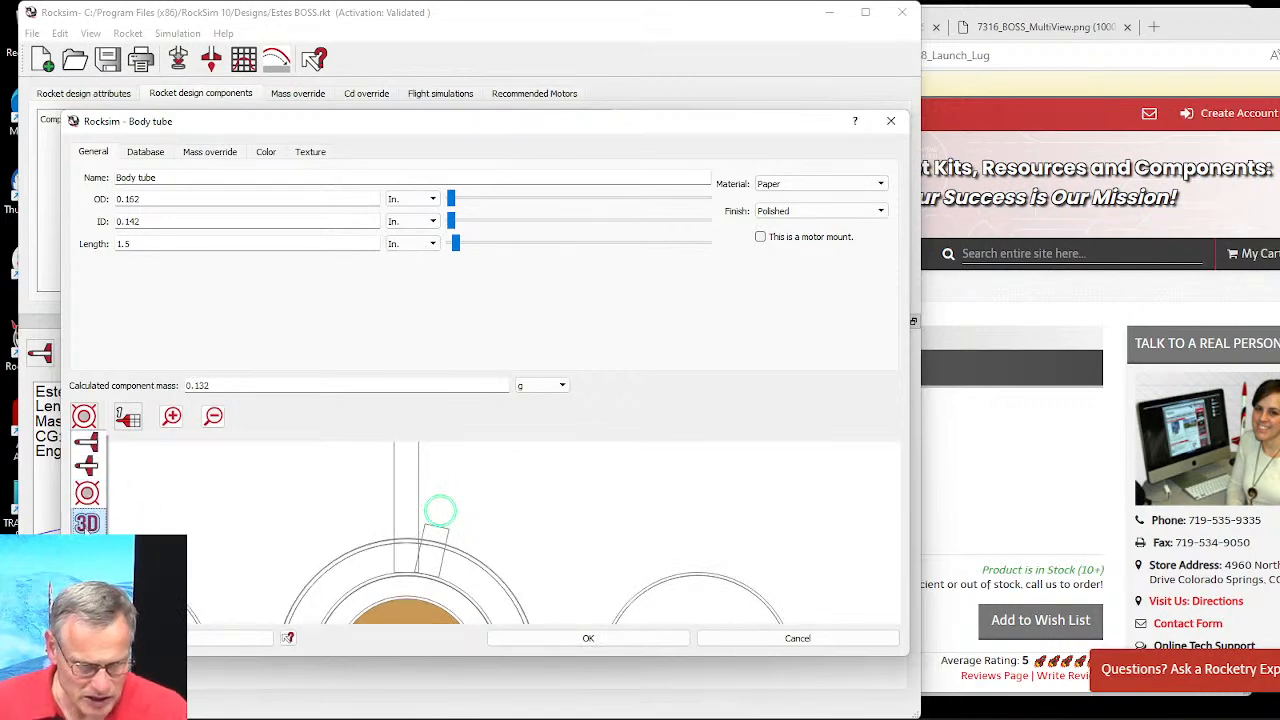
{"action": "left_click", "coordinate": [87, 523]}
{"action": "scroll", "coordinate": [544, 497], "scroll_direction": "up", "scroll_amount": 5}
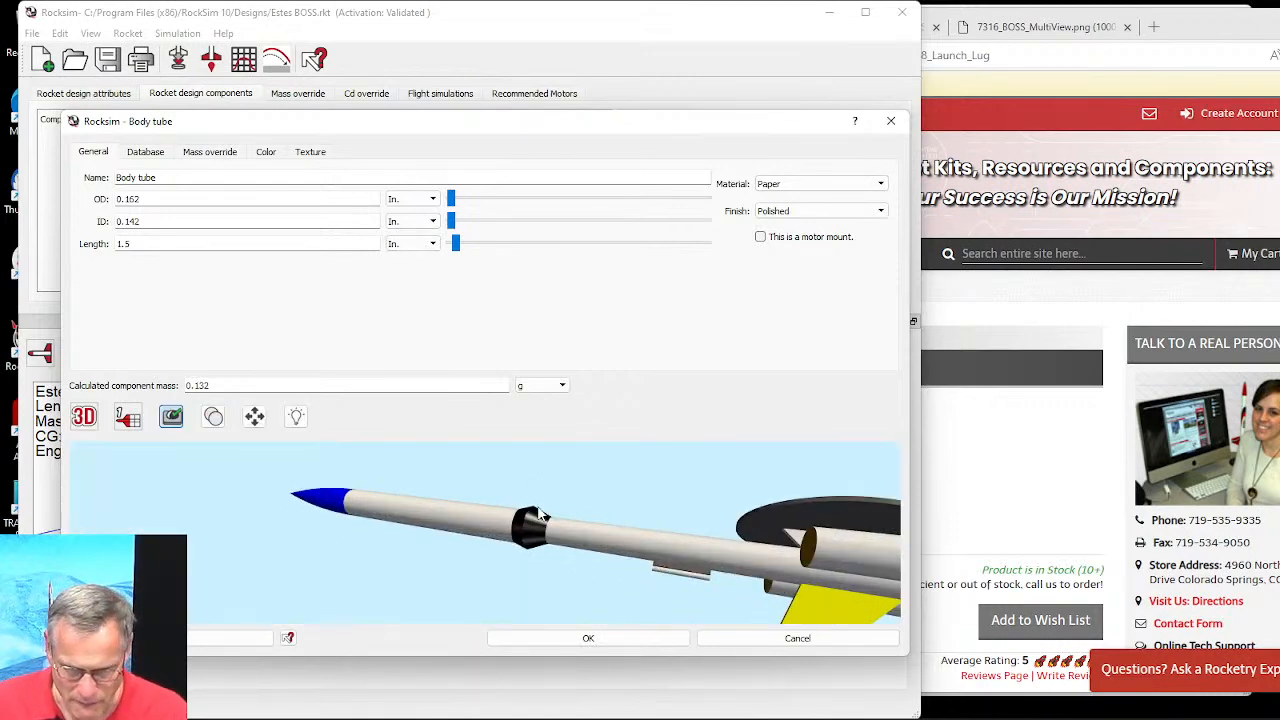
{"action": "left_click_drag", "start_coordinate": [694, 533], "coordinate": [802, 460]}
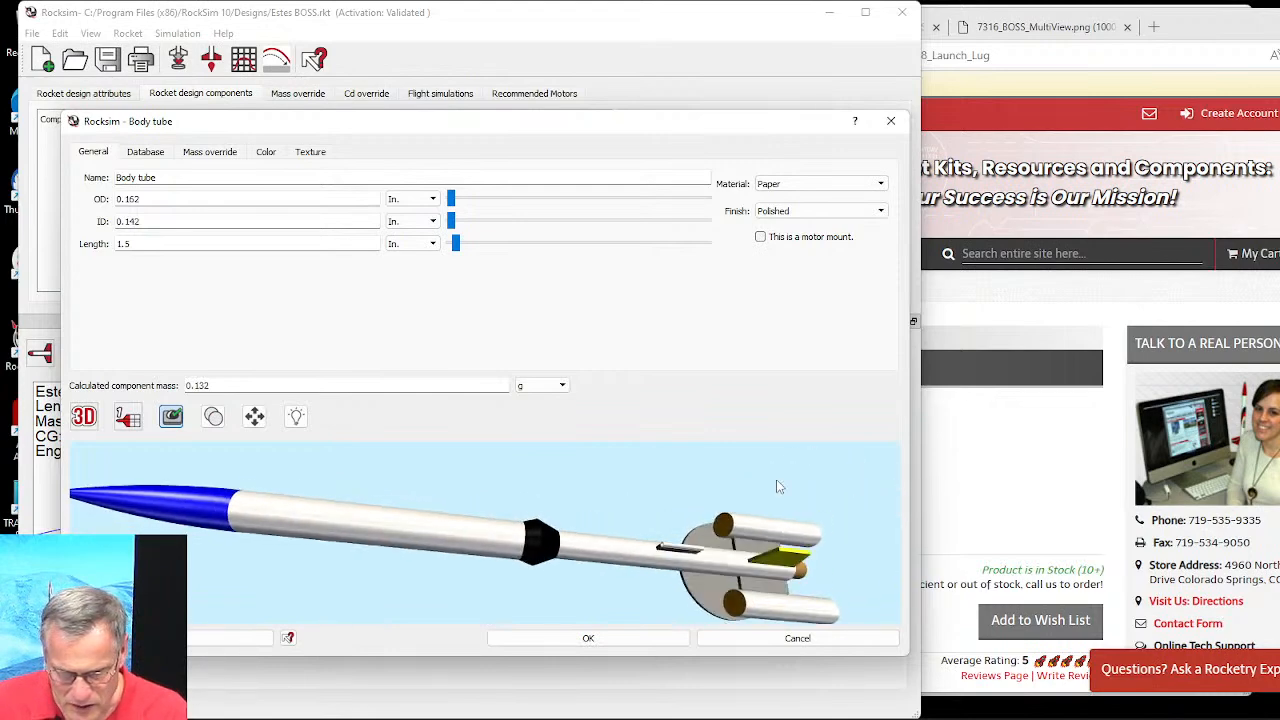
{"action": "scroll", "coordinate": [703, 540], "scroll_direction": "up", "scroll_amount": 4}
{"action": "left_click_drag", "start_coordinate": [826, 577], "coordinate": [468, 507]}
{"action": "scroll", "coordinate": [468, 507], "scroll_direction": "down", "scroll_amount": 3}
{"action": "scroll", "coordinate": [468, 510], "scroll_direction": "down", "scroll_amount": 5}
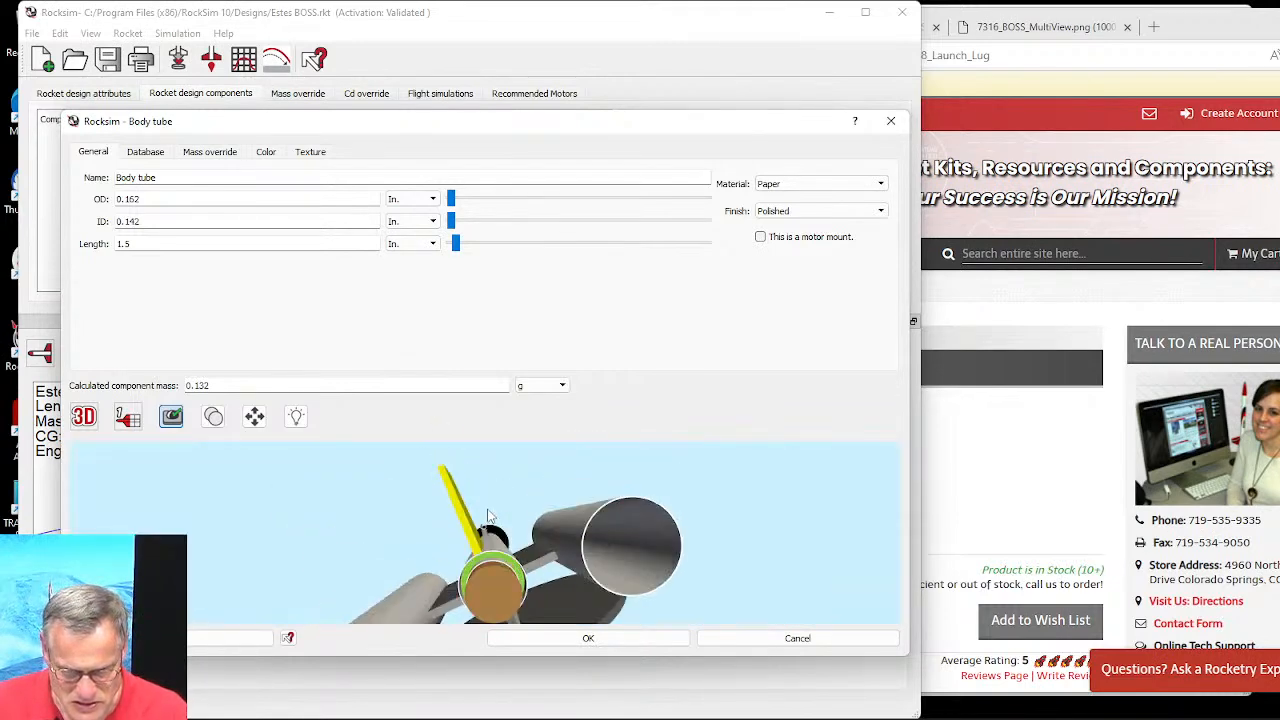
{"action": "left_click_drag", "start_coordinate": [488, 510], "coordinate": [488, 538]}
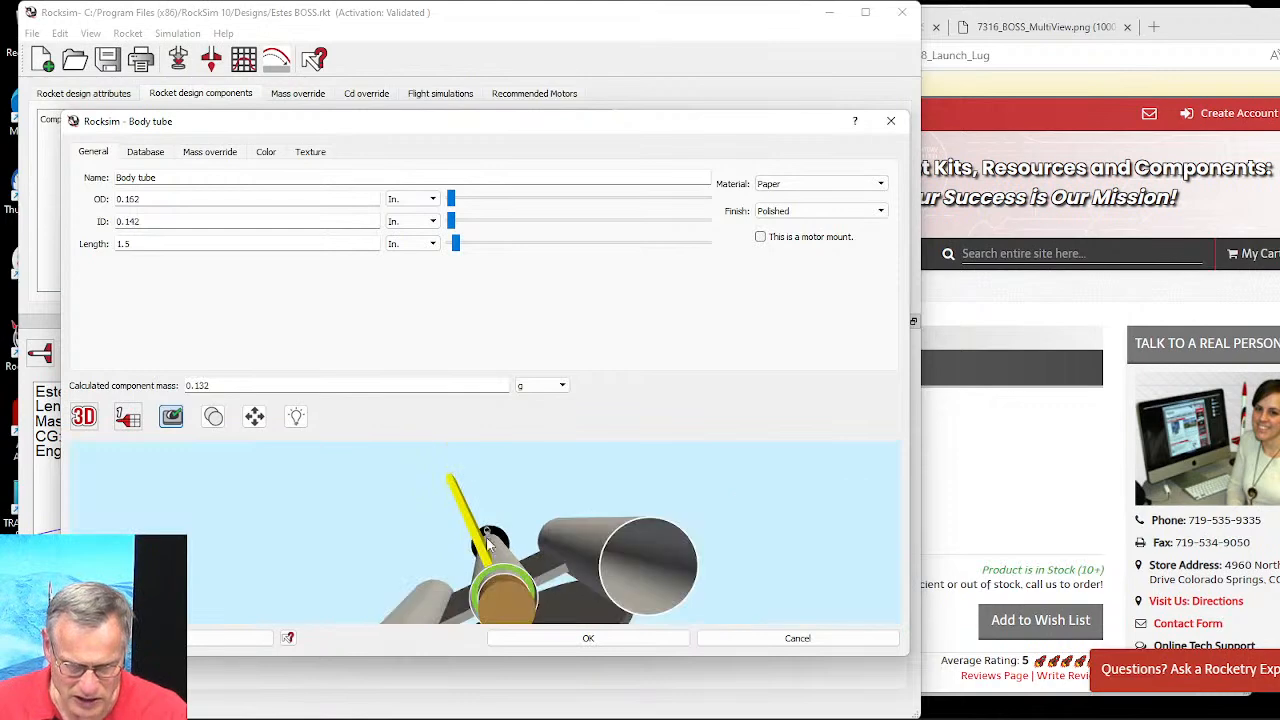
{"action": "scroll", "coordinate": [554, 506], "scroll_direction": "down", "scroll_amount": 3}
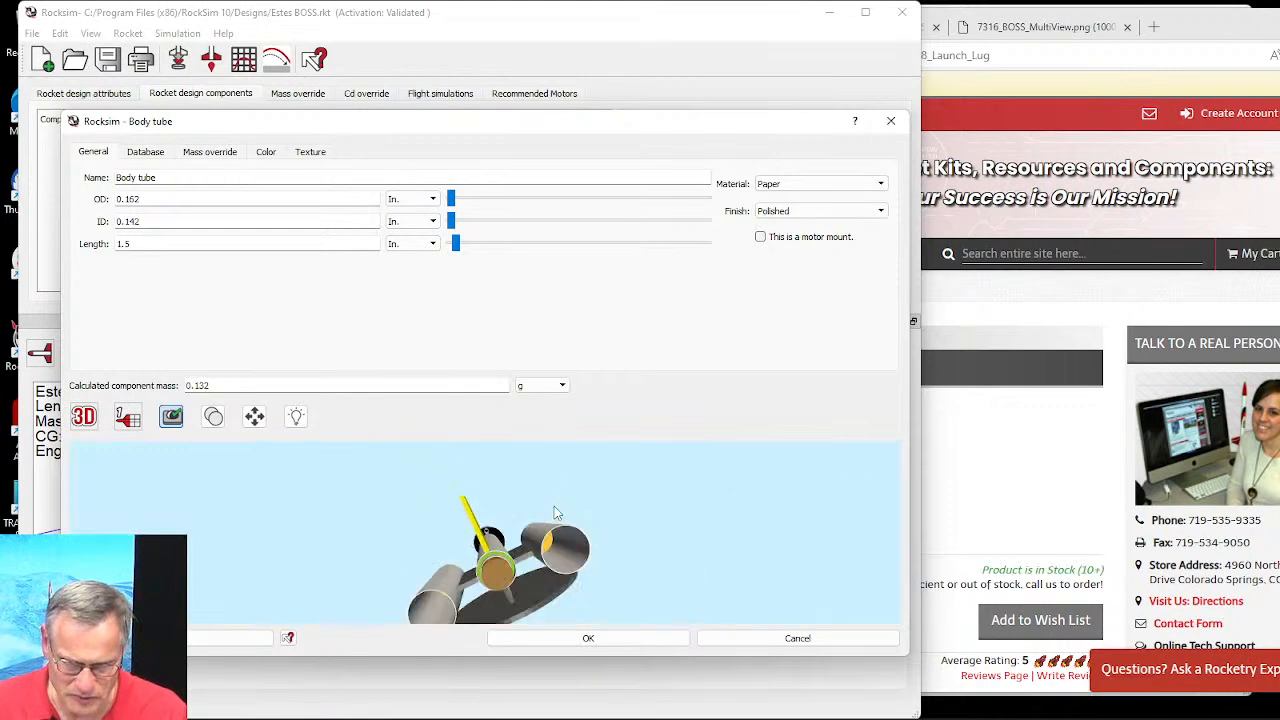
{"action": "left_click", "coordinate": [85, 425]}
{"action": "left_click", "coordinate": [90, 500]}
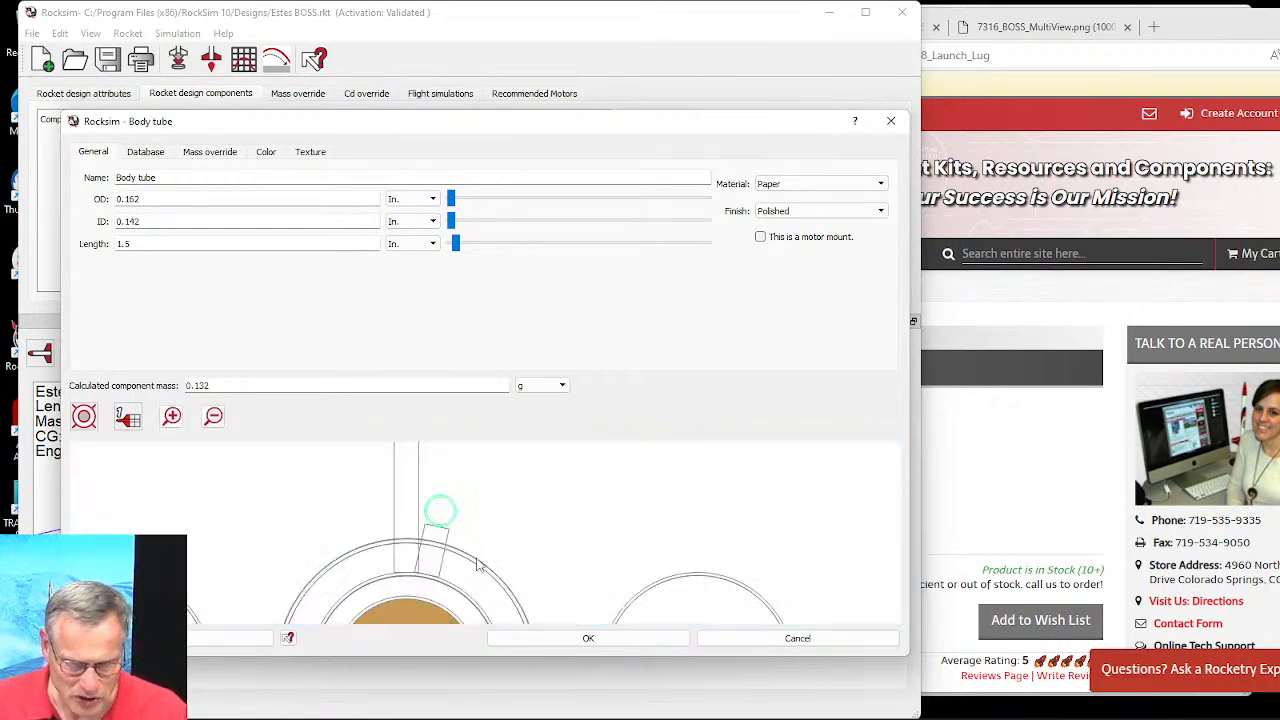
{"action": "scroll", "coordinate": [530, 532], "scroll_direction": "down", "scroll_amount": 5}
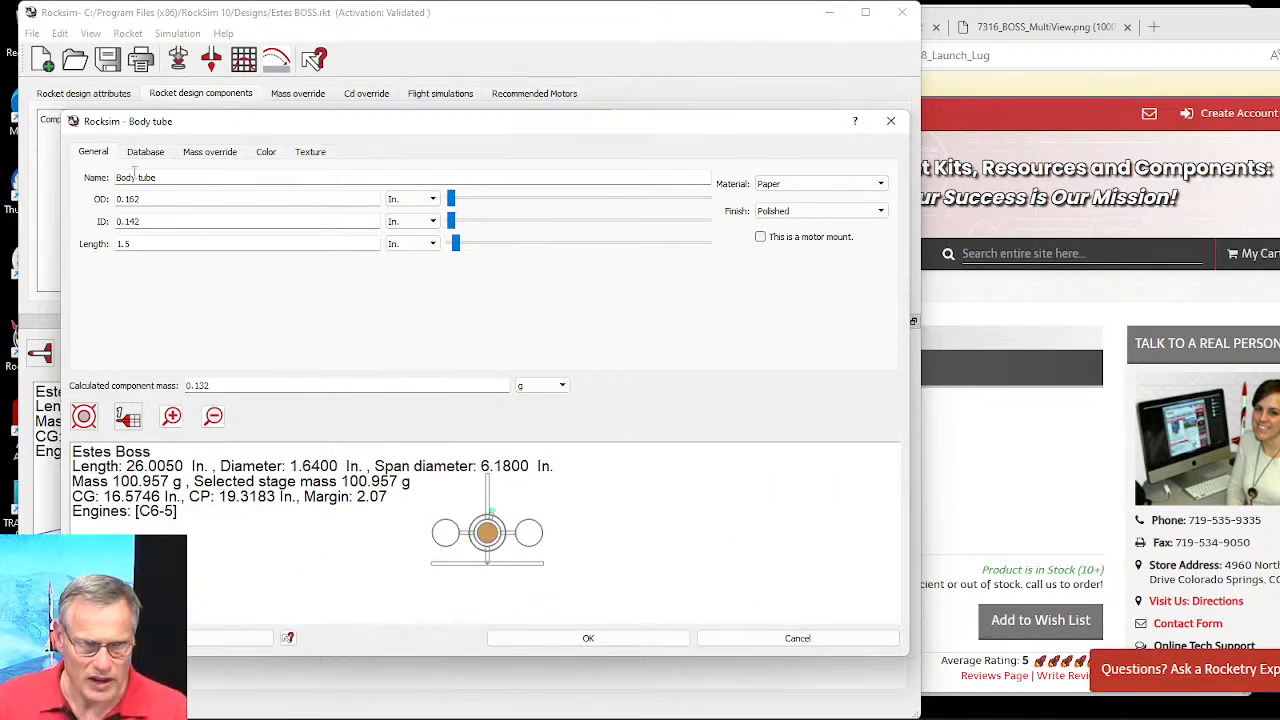
Step: Name the small body tube Launch Lug and accept its settings
{"action": "left_click_drag", "start_coordinate": [150, 177], "coordinate": [108, 177]}
{"action": "type", "text": "Launch Lug"}
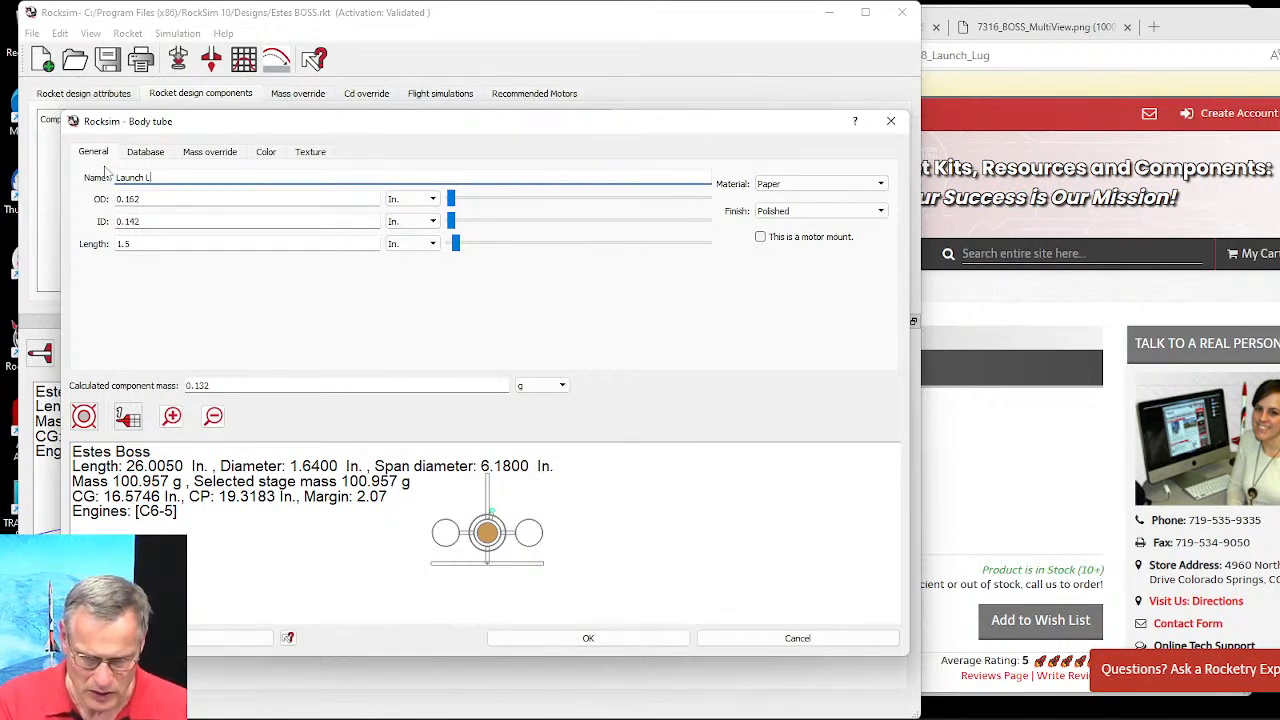
{"action": "left_click", "coordinate": [598, 640]}
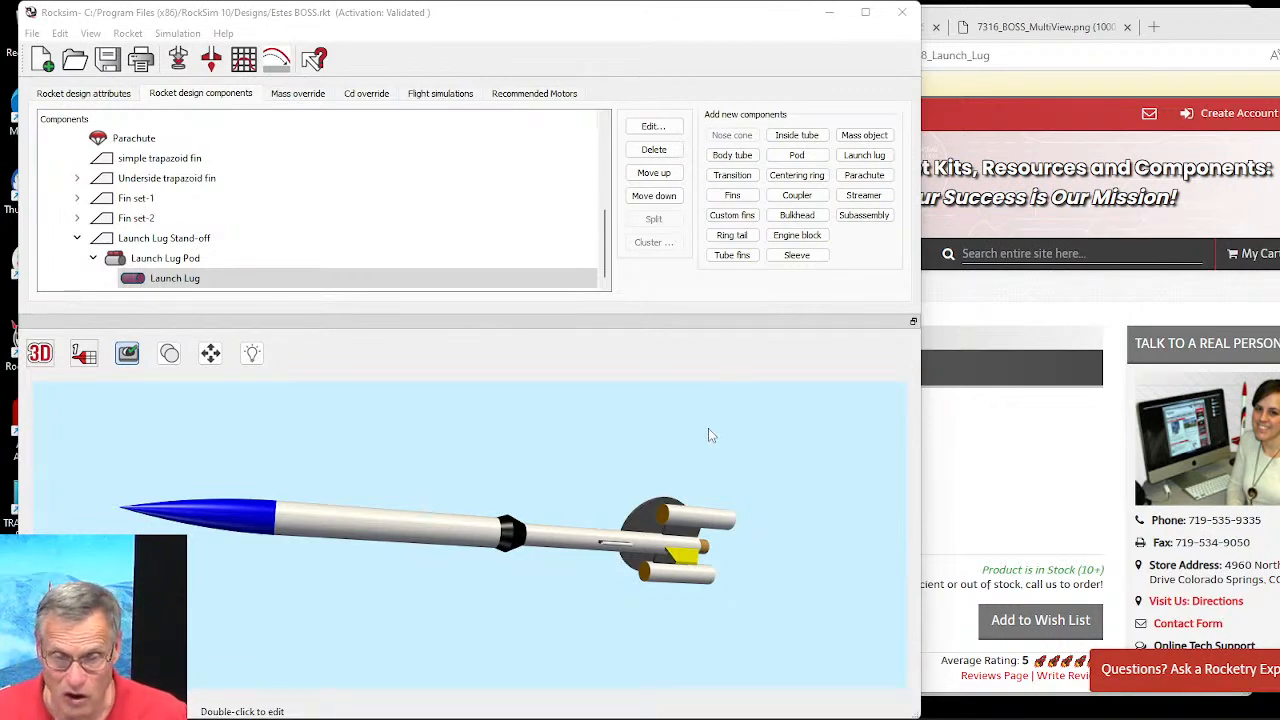
Step: Inspect the finished launch lug and its stand-off up close in the 3D view of the rocket
{"action": "scroll", "coordinate": [622, 560], "scroll_direction": "up", "scroll_amount": 2}
{"action": "scroll", "coordinate": [622, 560], "scroll_direction": "up", "scroll_amount": 1}
{"action": "left_click_drag", "start_coordinate": [714, 594], "coordinate": [710, 670]}
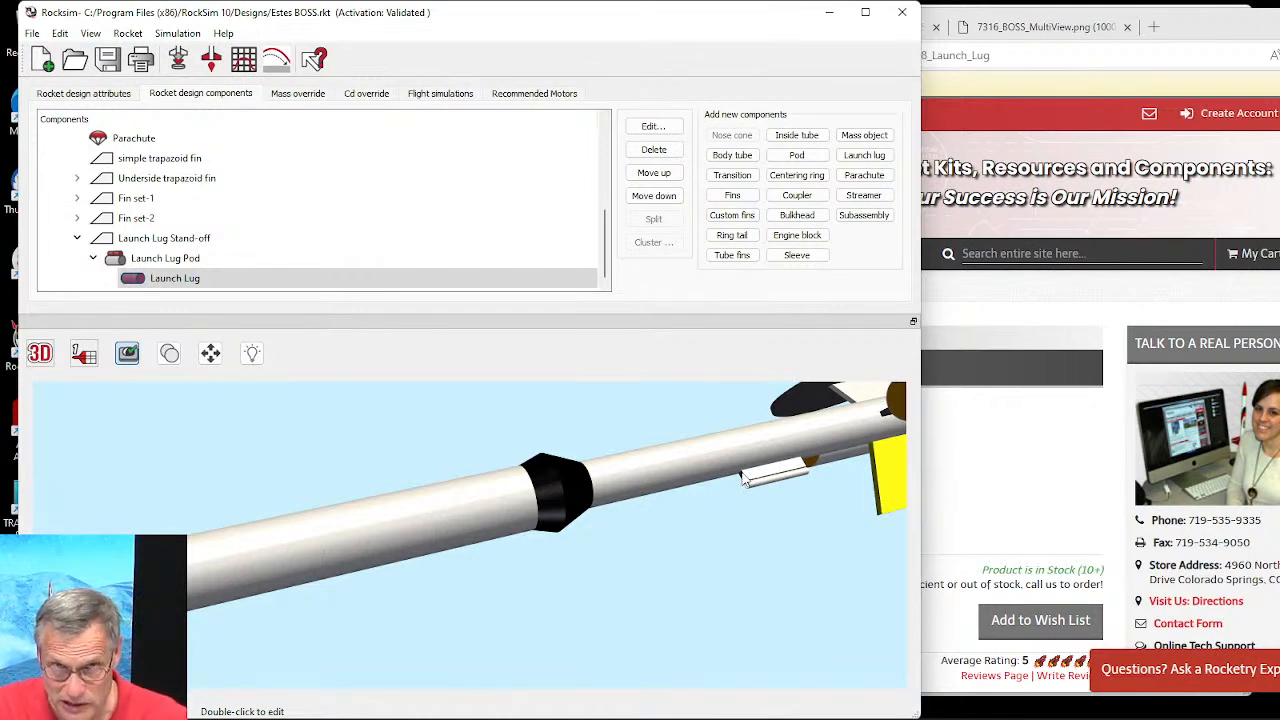
{"action": "left_click_drag", "start_coordinate": [843, 529], "coordinate": [812, 516]}
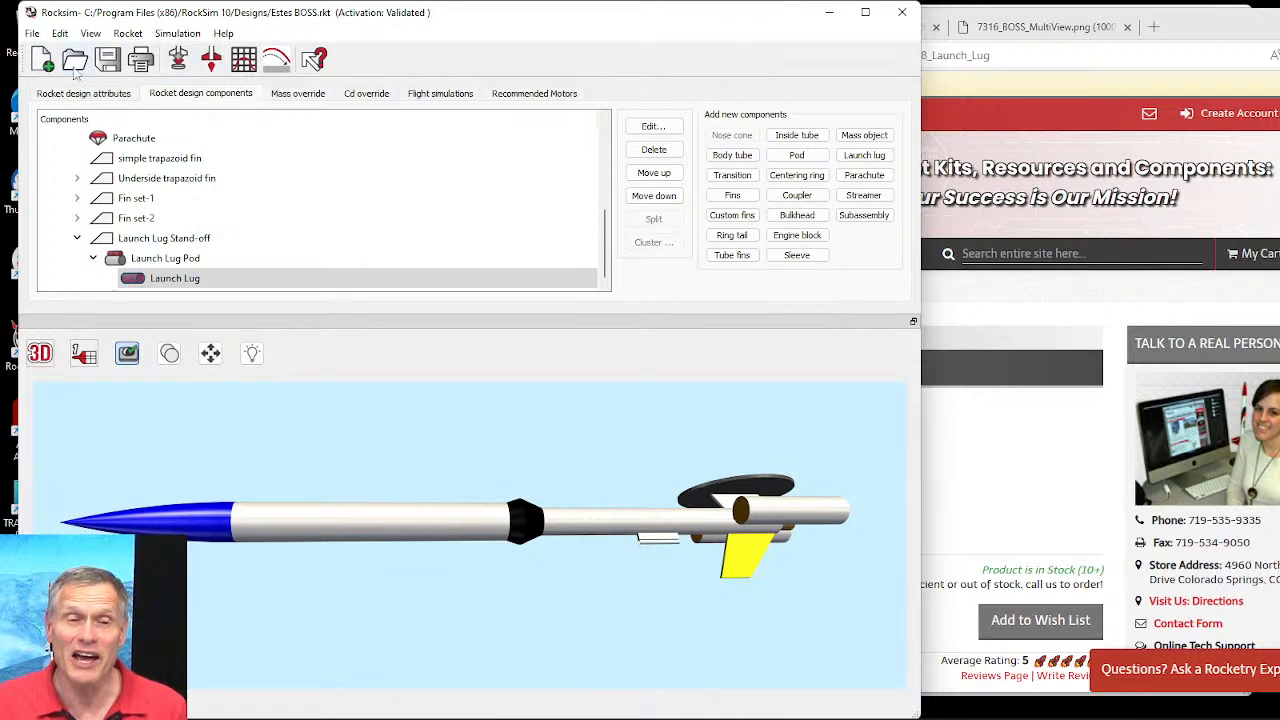
{"action": "left_click", "coordinate": [62, 38]}
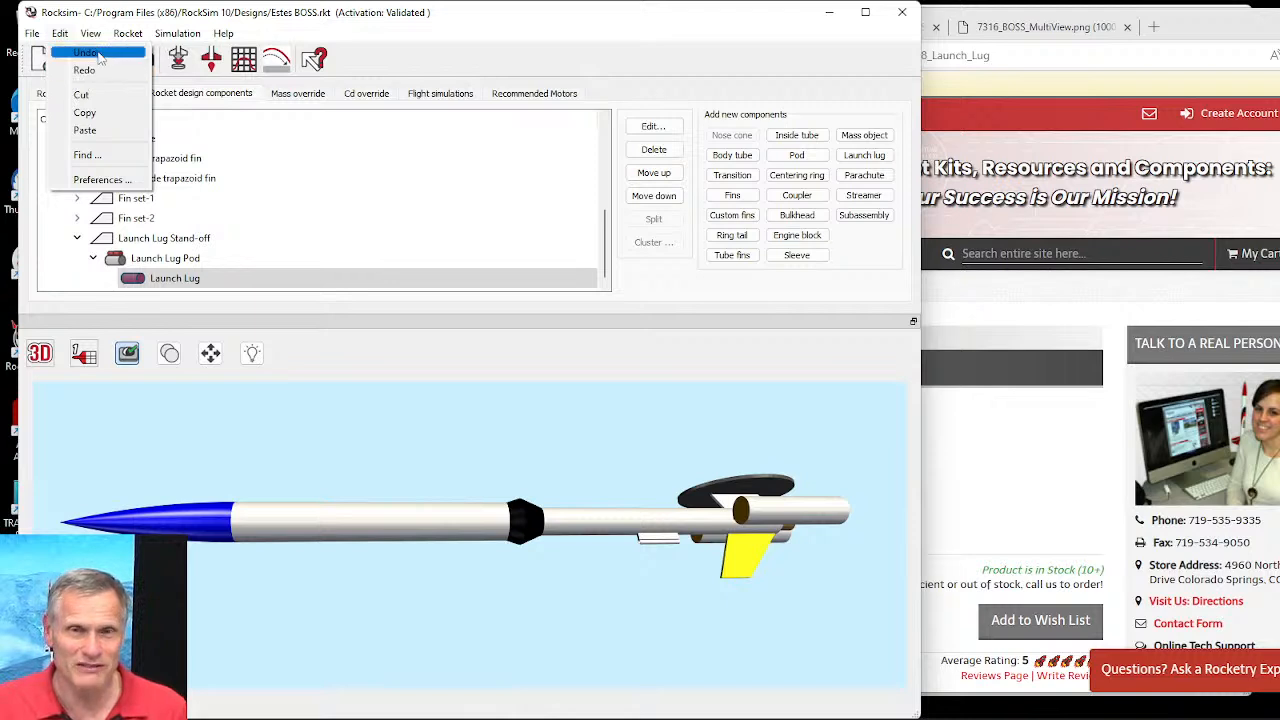
{"action": "left_click", "coordinate": [100, 55]}
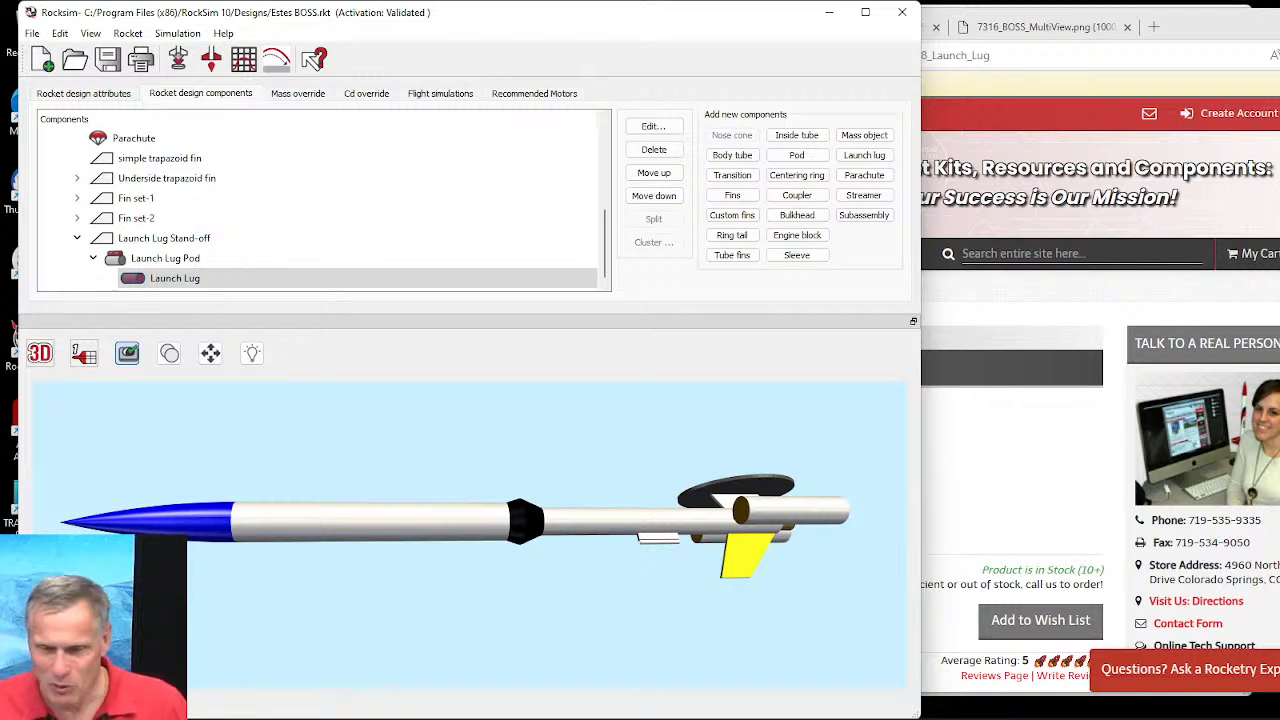
{"action": "left_click", "coordinate": [1124, 598]}
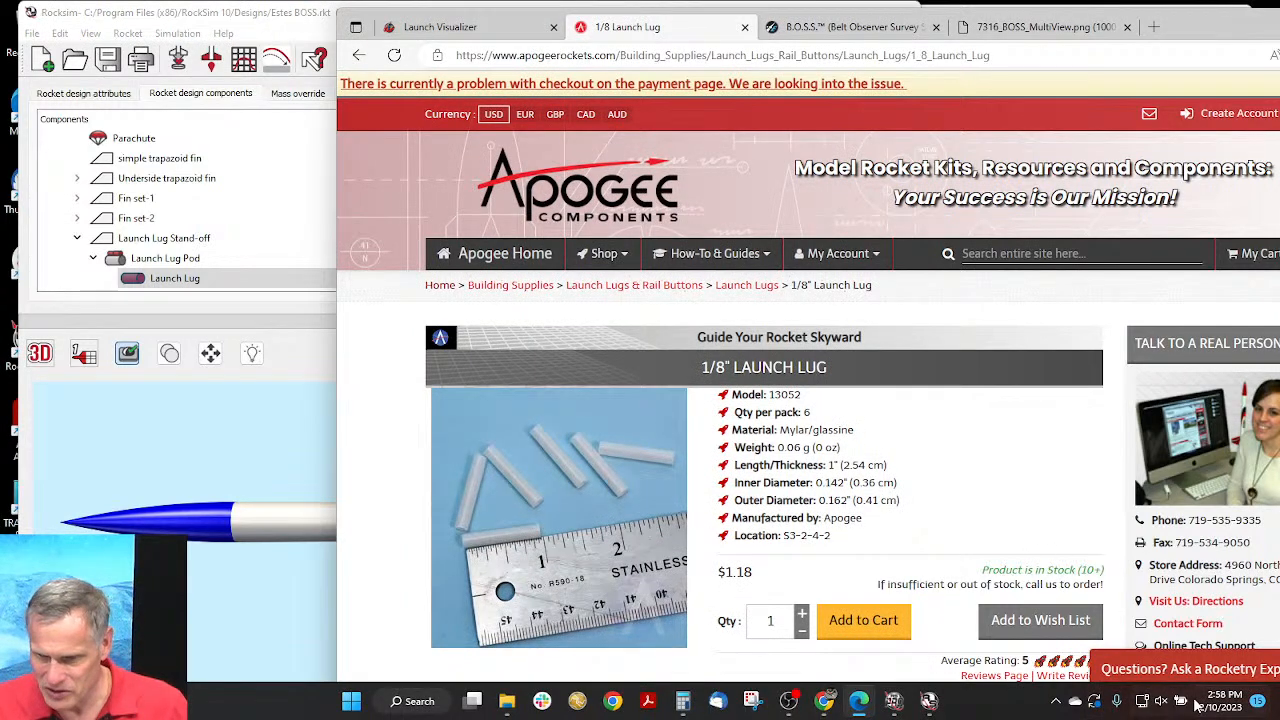
{"action": "left_click", "coordinate": [88, 449]}
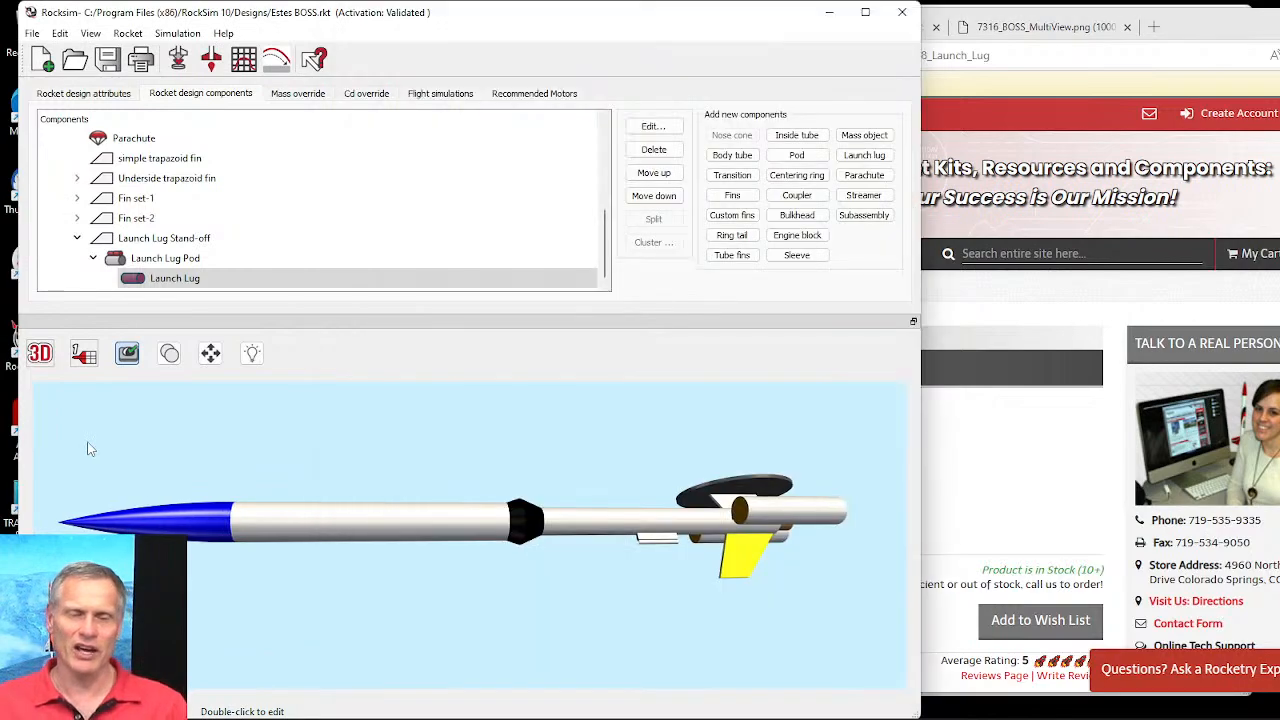
Step: Switch to the Edge browser, search the Apogee site for E30T, and check the total impulse on the Aerotech E30T-4 motor page
{"action": "left_click_drag", "start_coordinate": [1186, 22], "coordinate": [993, 40]}
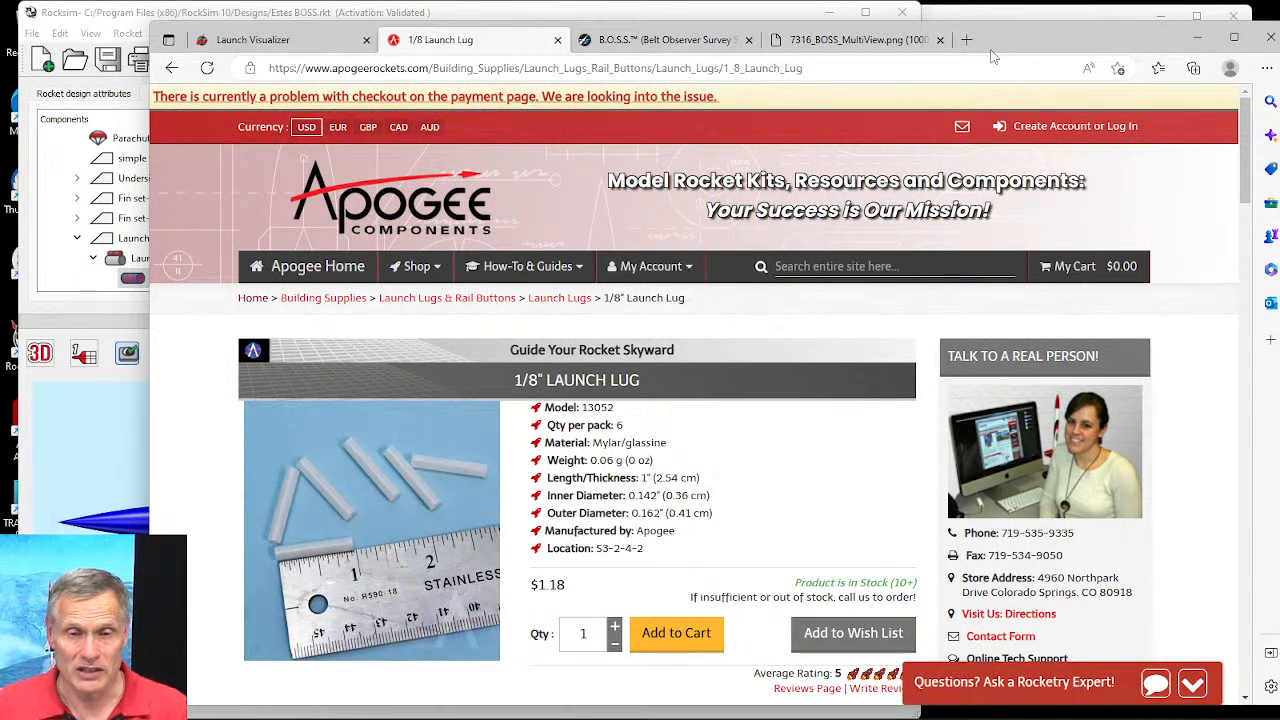
{"action": "left_click", "coordinate": [822, 261]}
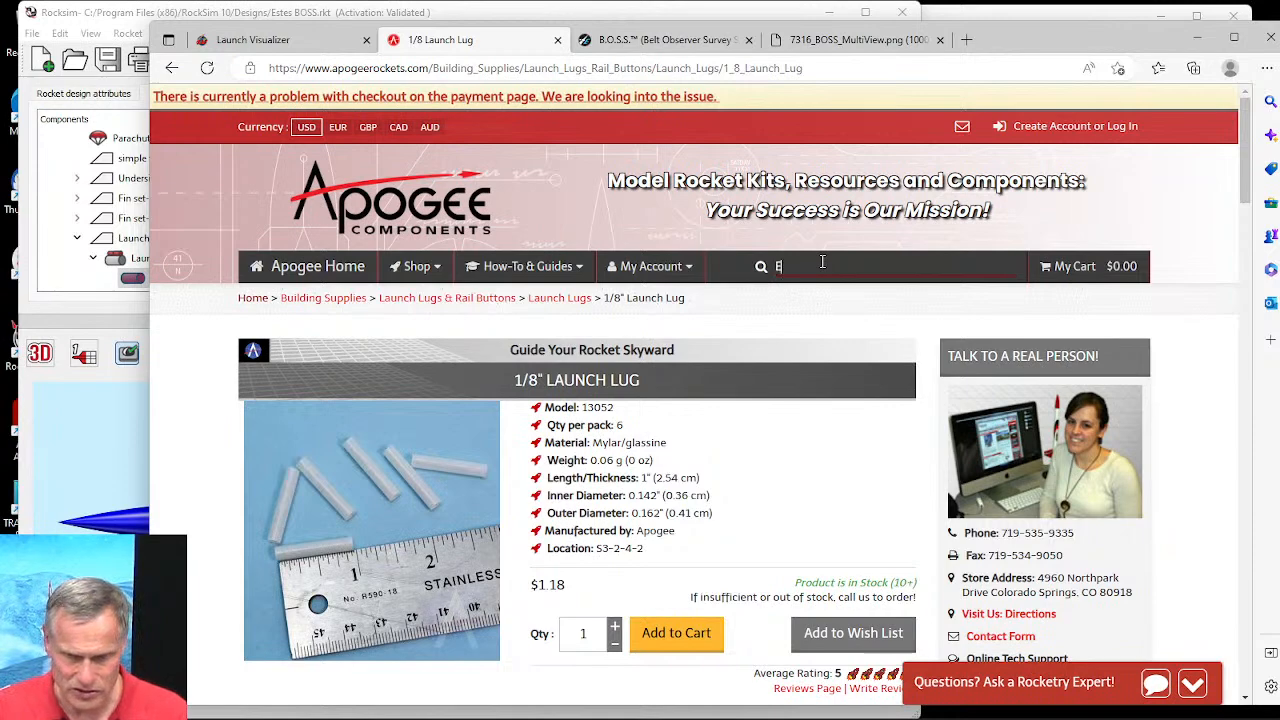
{"action": "type", "text": "E30T"}
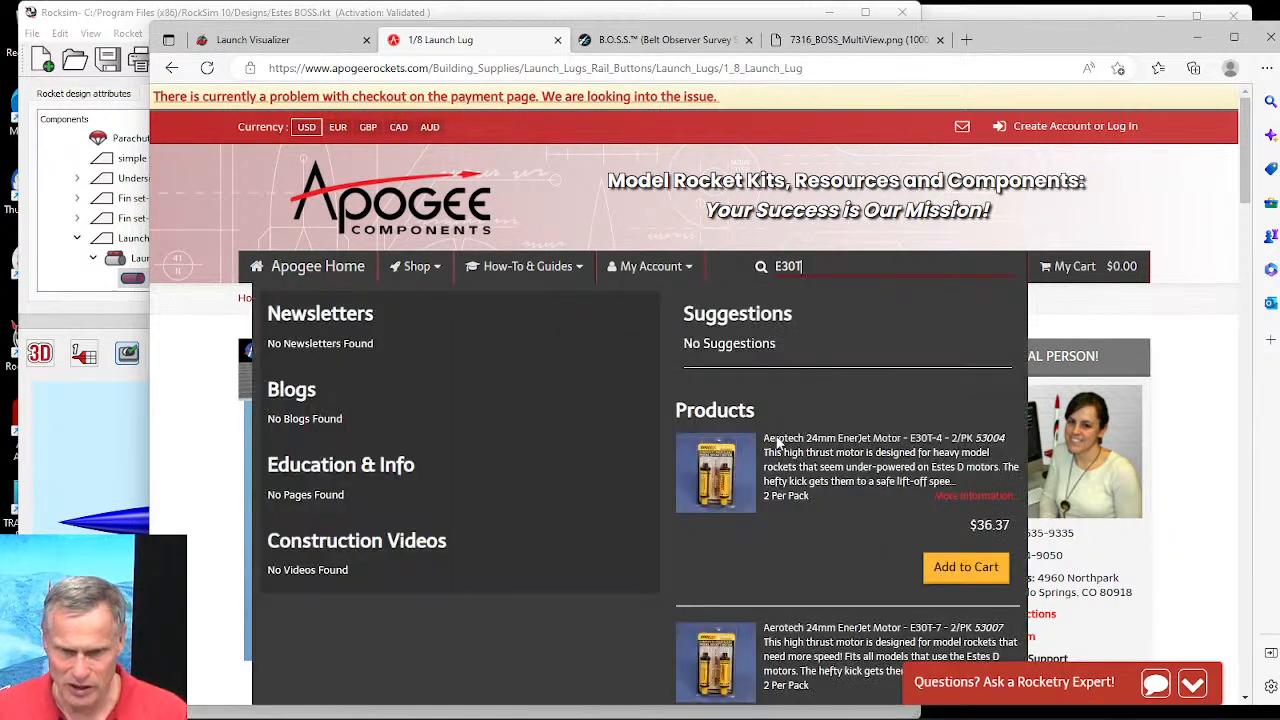
{"action": "left_click", "coordinate": [730, 473]}
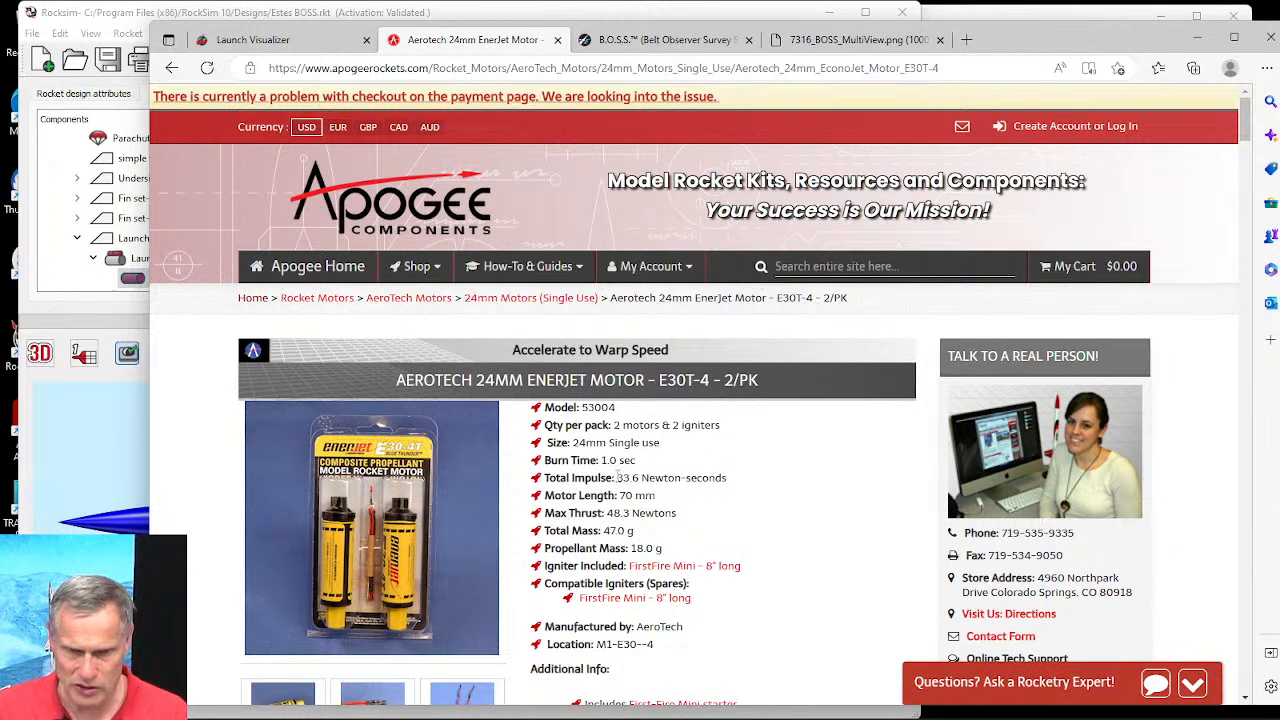
{"action": "left_click_drag", "start_coordinate": [630, 478], "coordinate": [743, 487]}
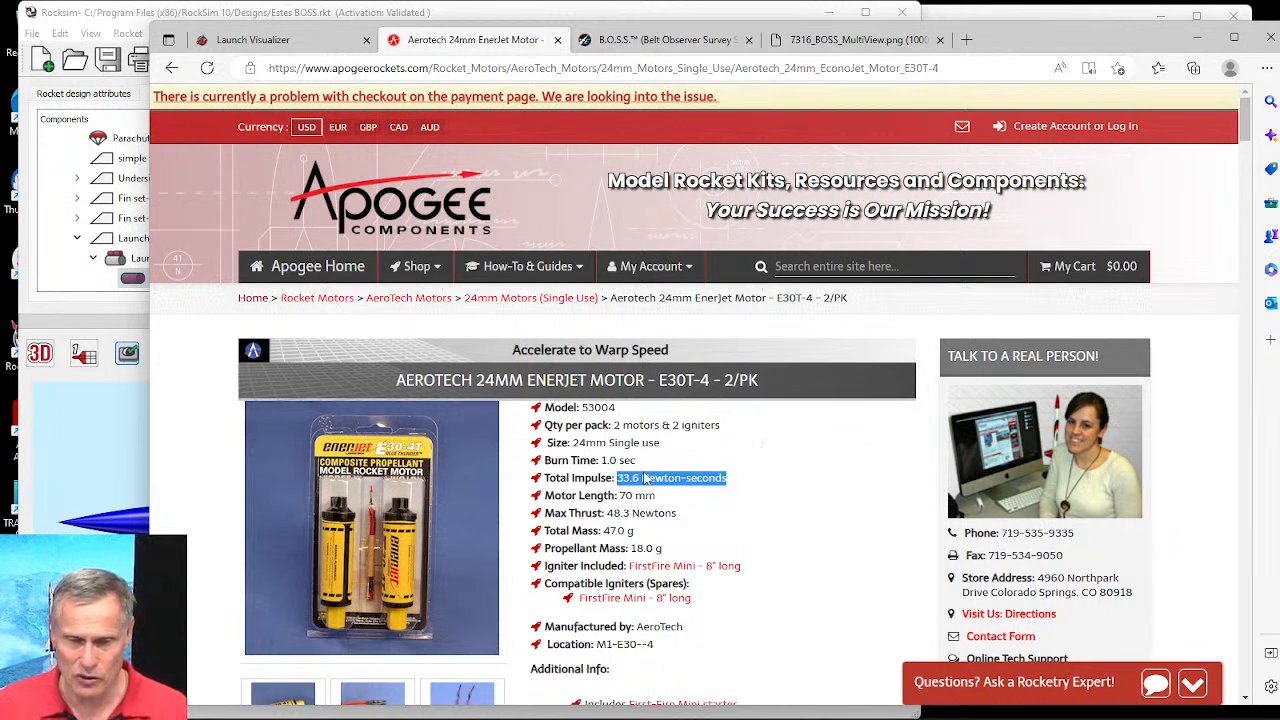
Step: Switch to RockSim, open the engine selection for the 18 mm mount's simulation, and set the diameter filter to show all engines
{"action": "left_click", "coordinate": [77, 500]}
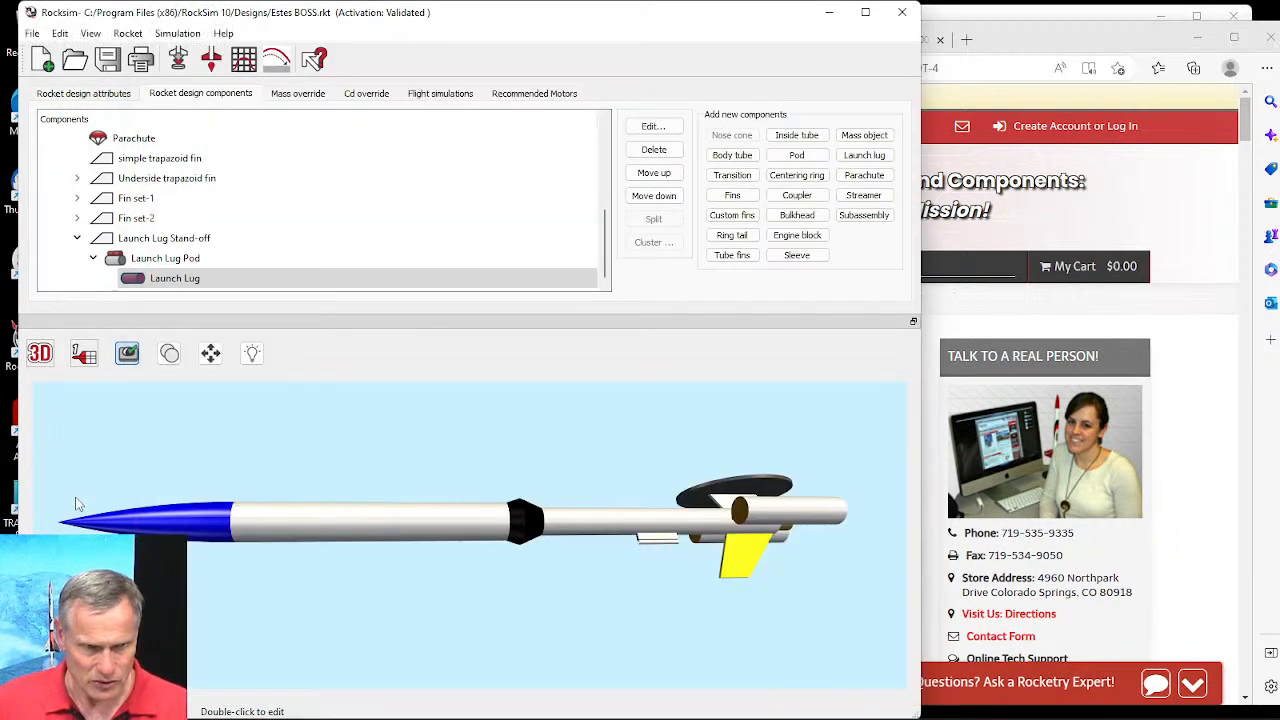
{"action": "left_click", "coordinate": [179, 60]}
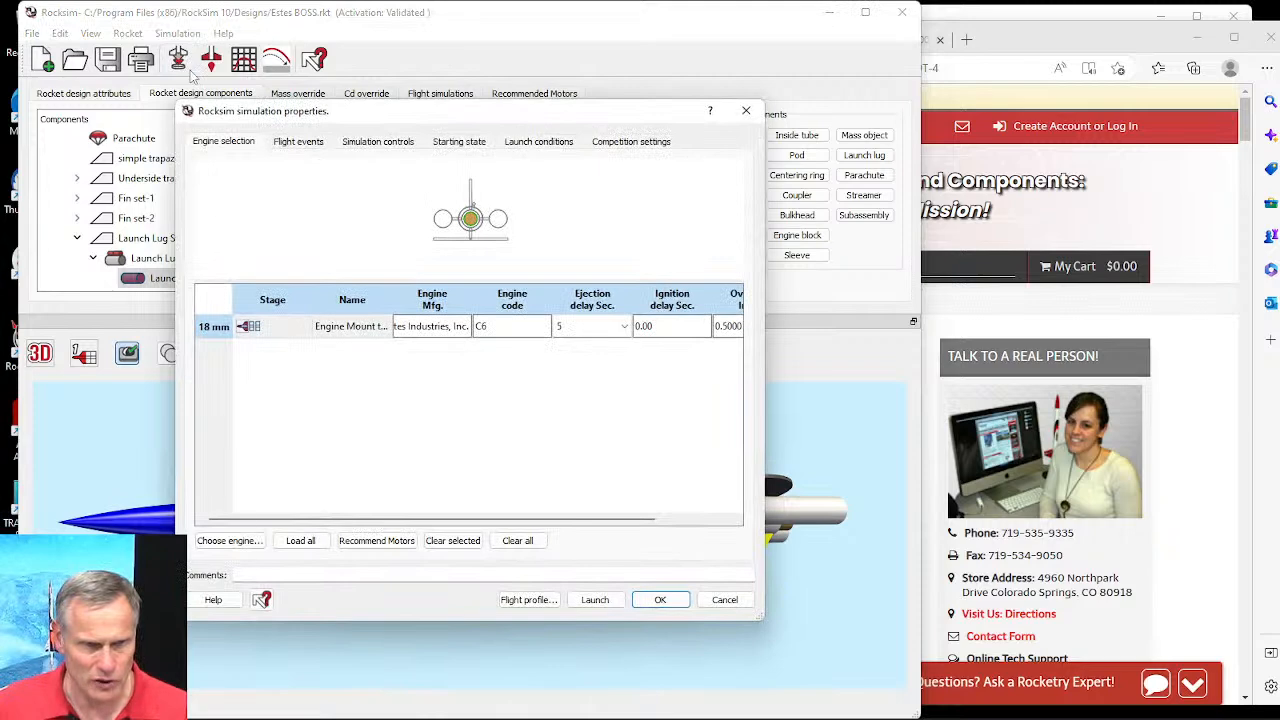
{"action": "left_click", "coordinate": [230, 541]}
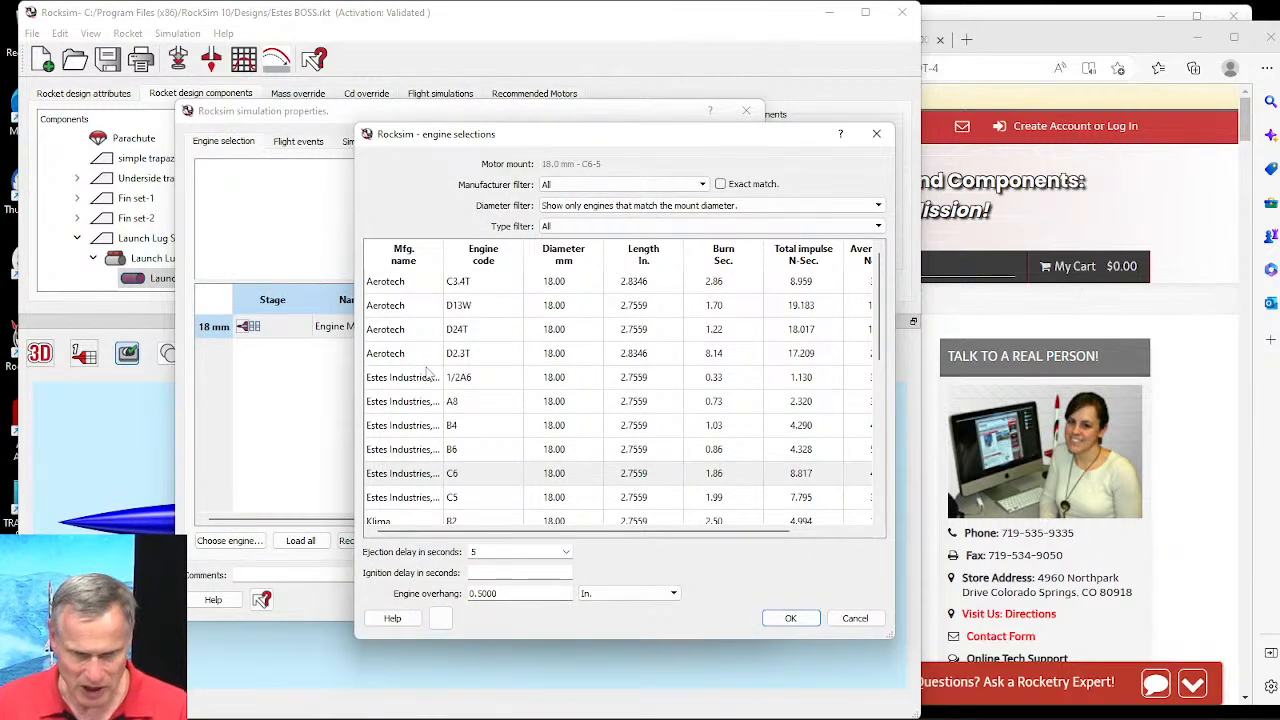
{"action": "left_click", "coordinate": [561, 208]}
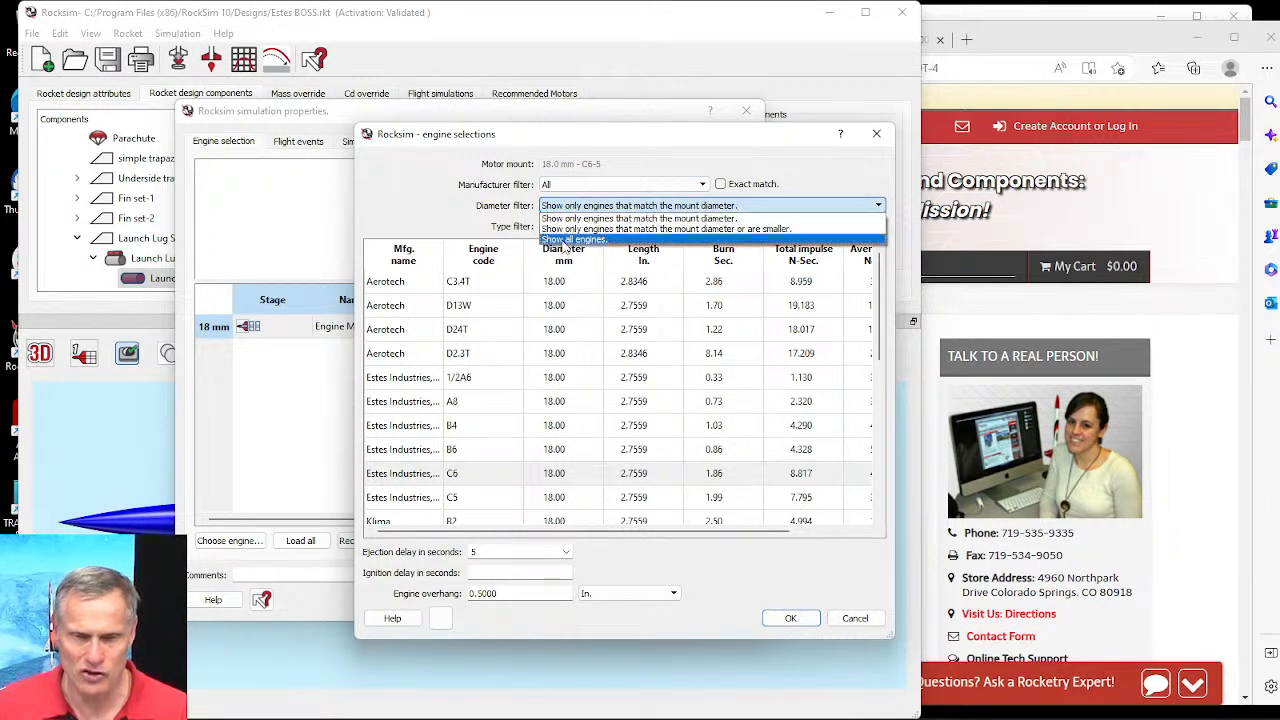
{"action": "left_click", "coordinate": [565, 240]}
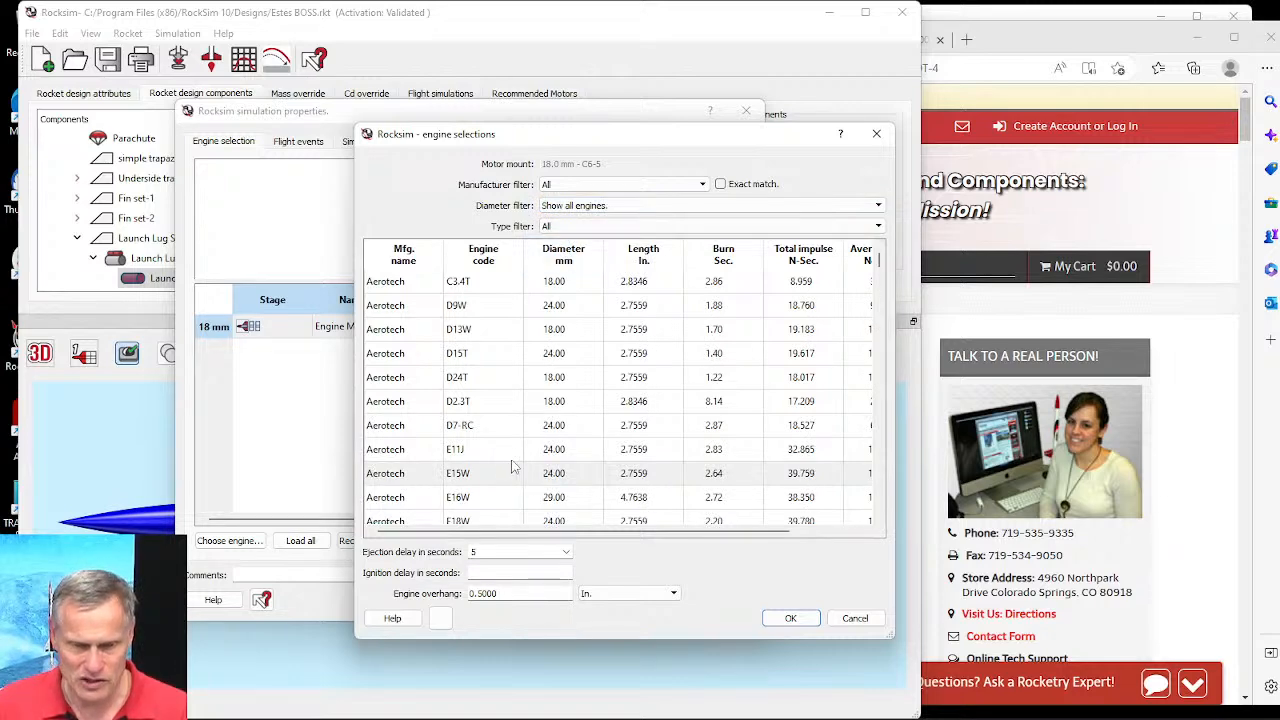
Step: Find the Aerotech E30T in the engine list, select it, and check its total impulse
{"action": "left_click_drag", "start_coordinate": [882, 268], "coordinate": [881, 272]}
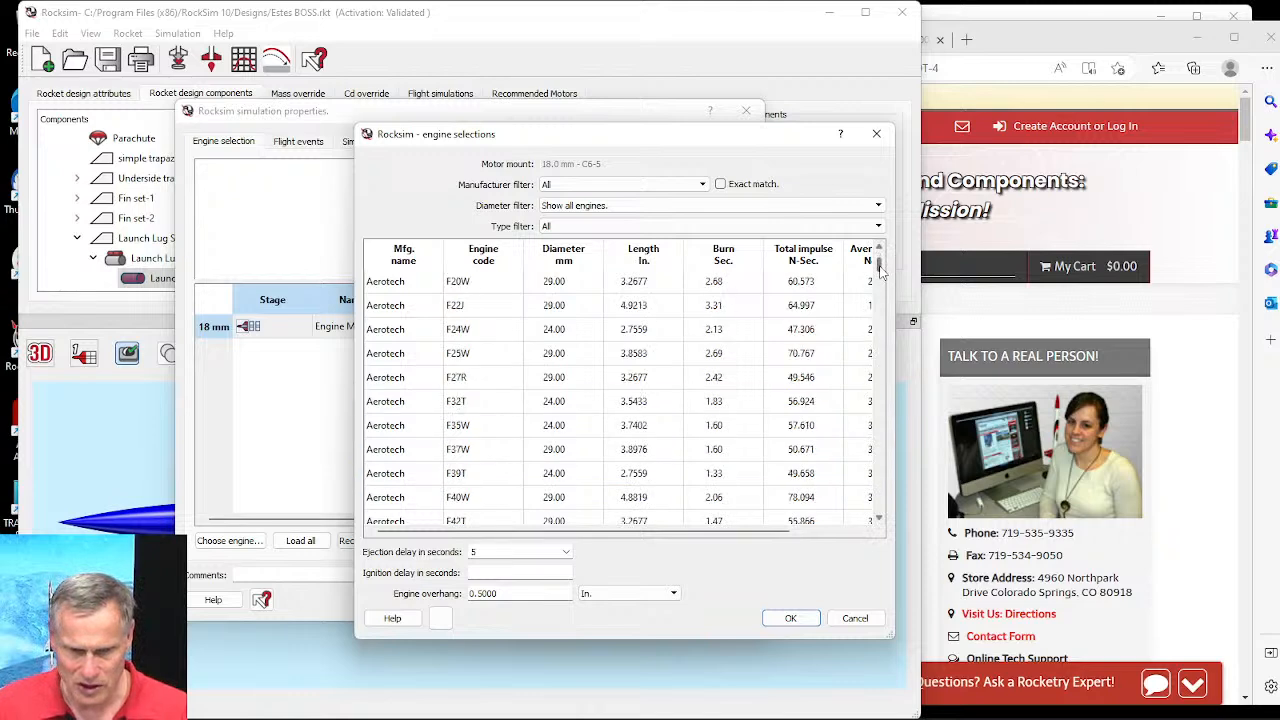
{"action": "left_click", "coordinate": [460, 377]}
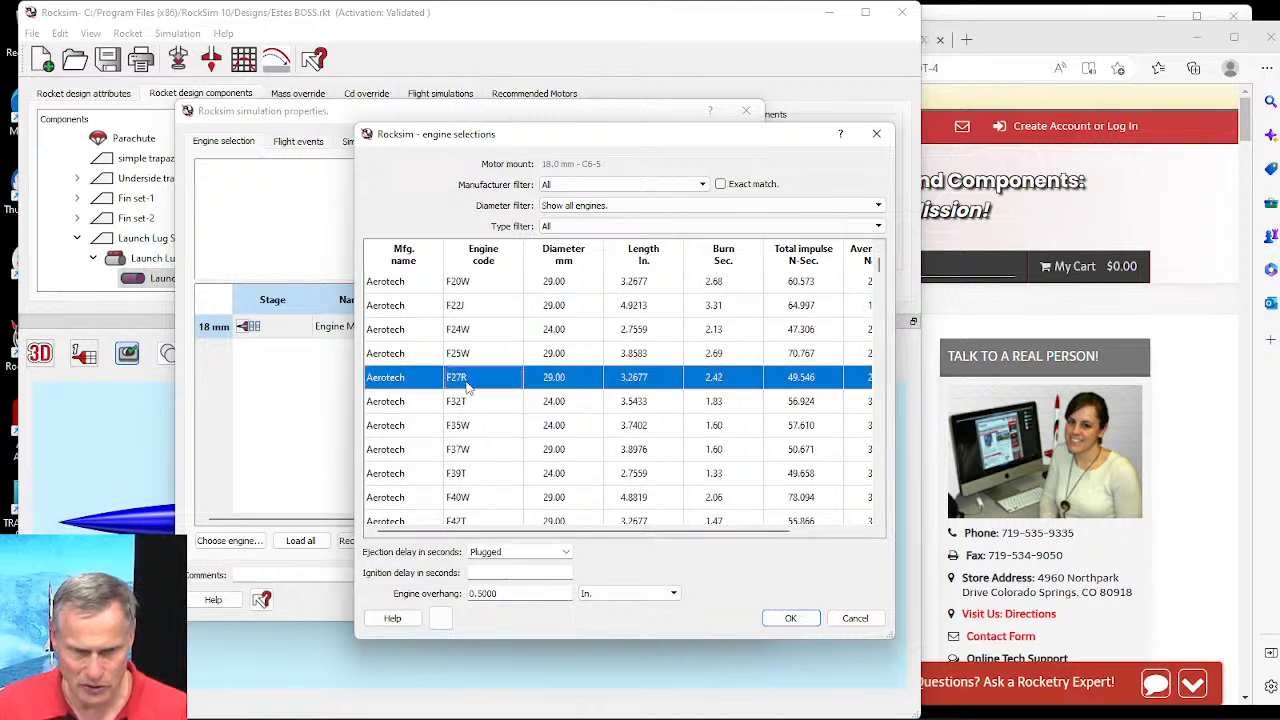
{"action": "scroll", "coordinate": [466, 388], "scroll_direction": "up", "scroll_amount": 1}
{"action": "scroll", "coordinate": [472, 378], "scroll_direction": "up", "scroll_amount": 1}
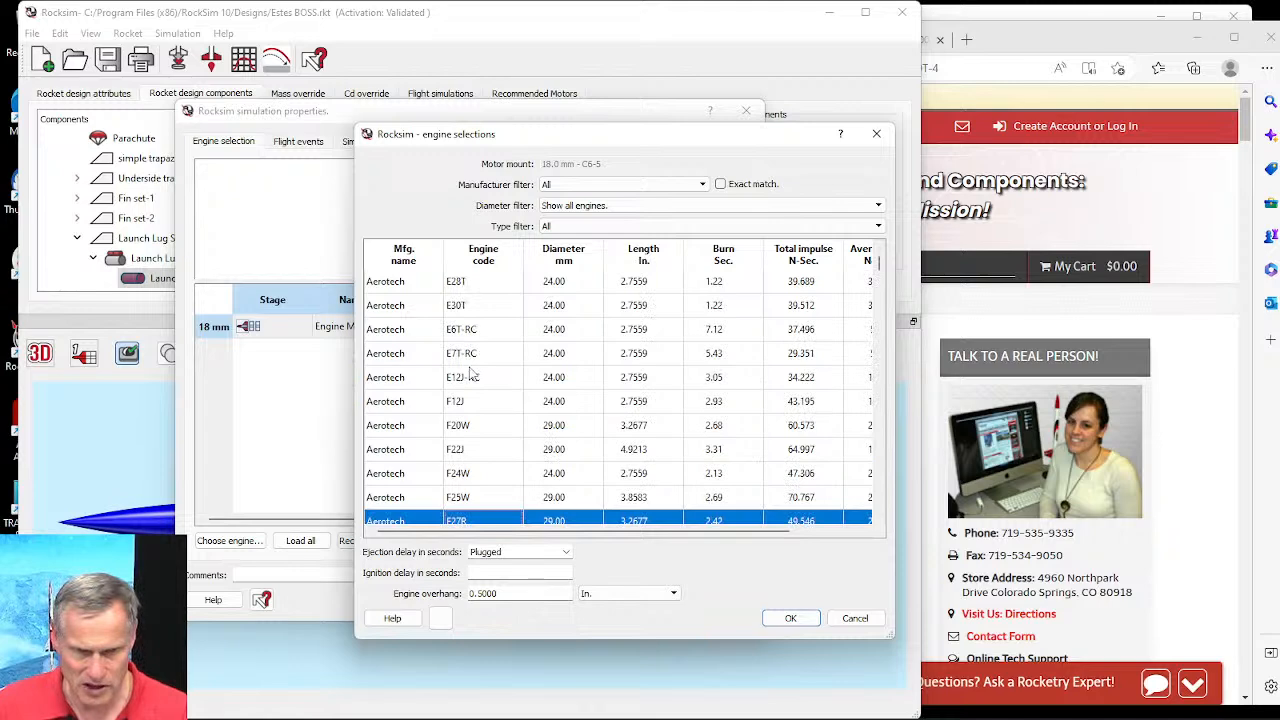
{"action": "left_click", "coordinate": [452, 309]}
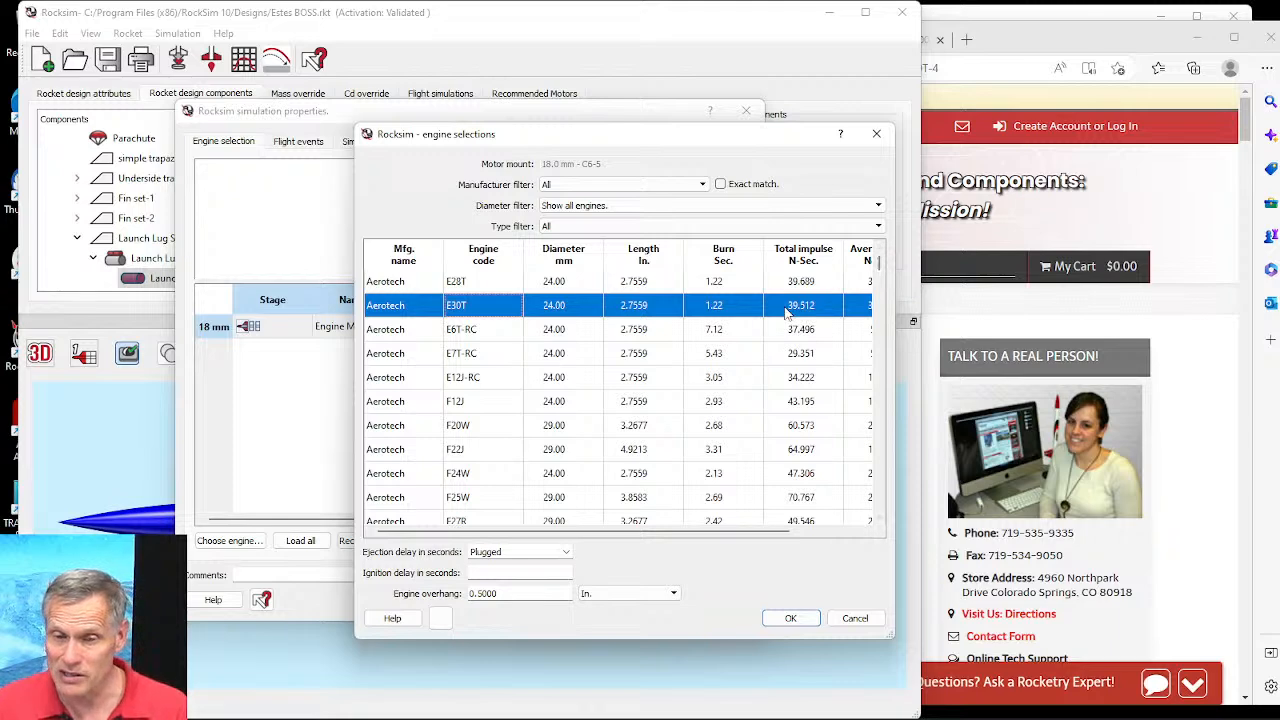
Step: Switch to the Edge browser and load nar.org in place of the Estes B.O.S.S. product page
{"action": "left_click", "coordinate": [968, 313]}
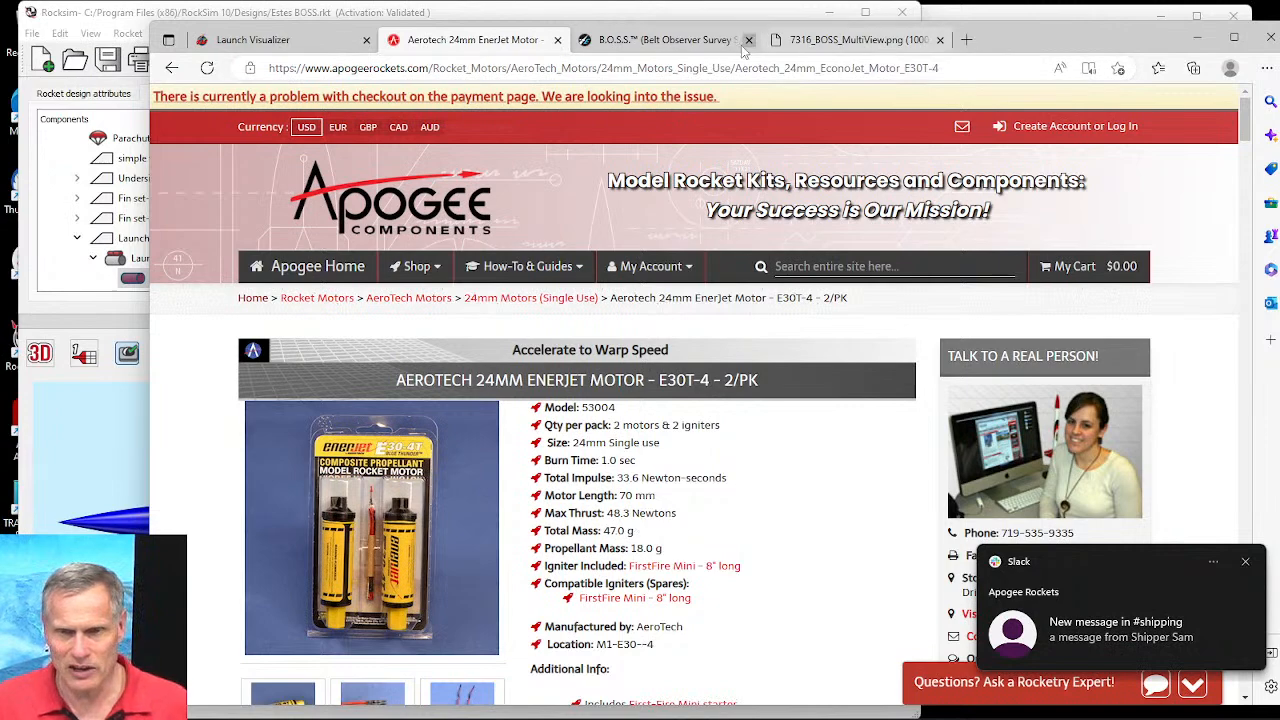
{"action": "left_click", "coordinate": [664, 40]}
{"action": "left_click", "coordinate": [562, 68]}
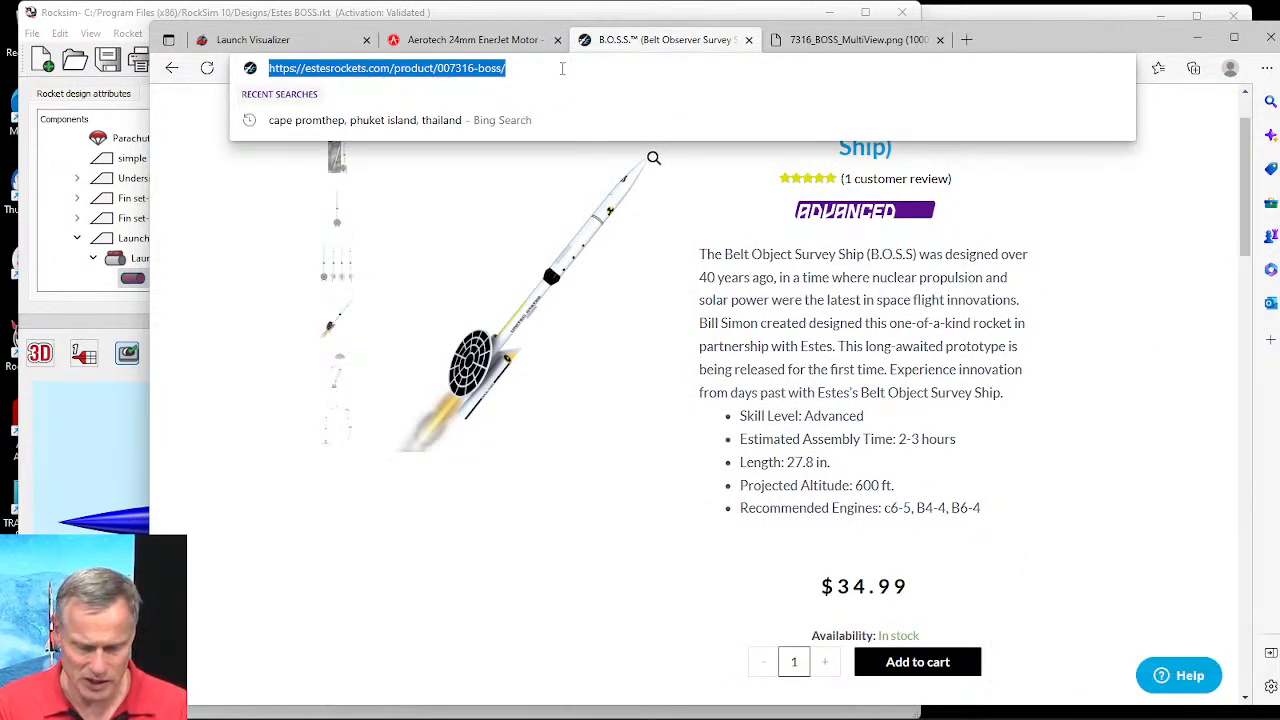
{"action": "type", "text": "n"}
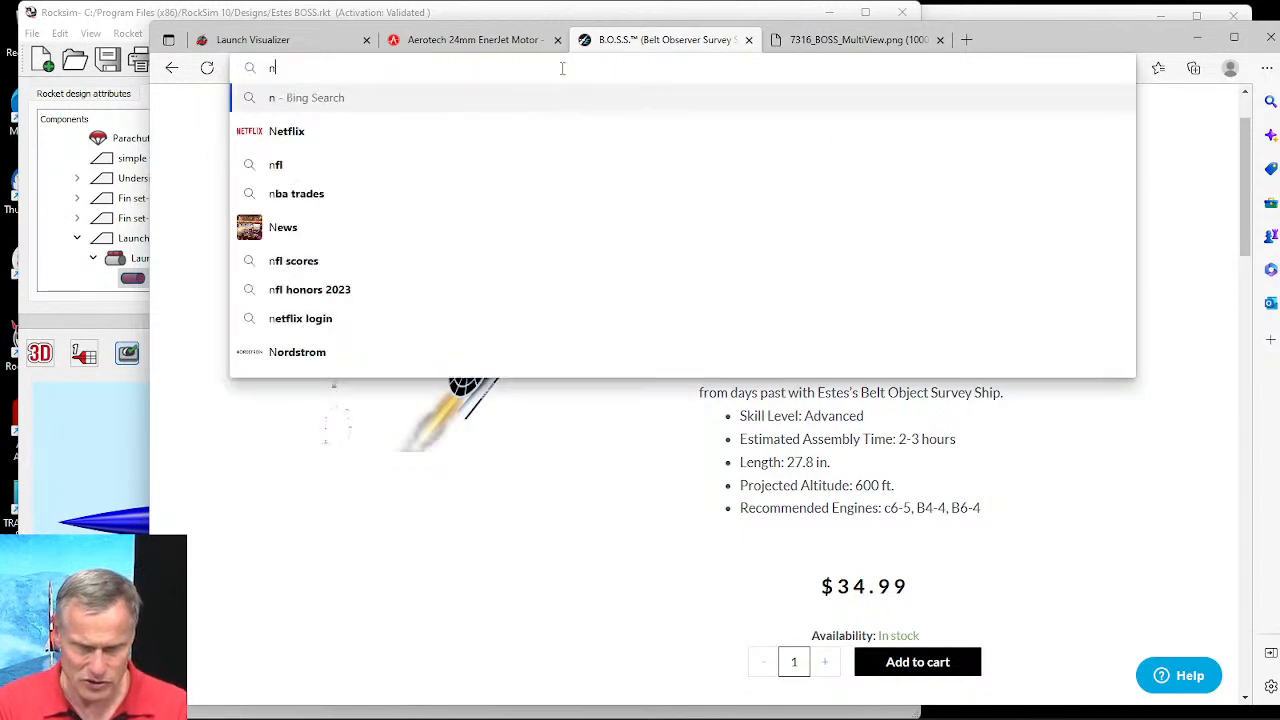
{"action": "type", "text": "ar.org"}
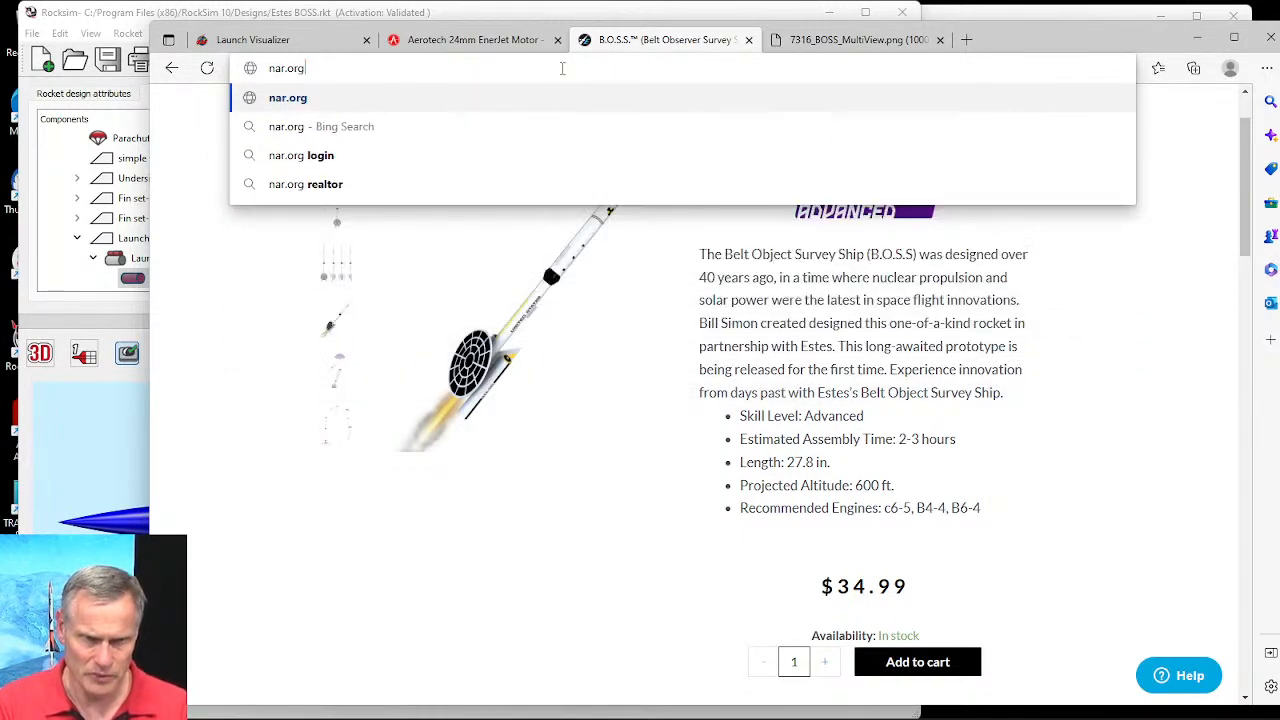
{"action": "key", "text": "Return"}
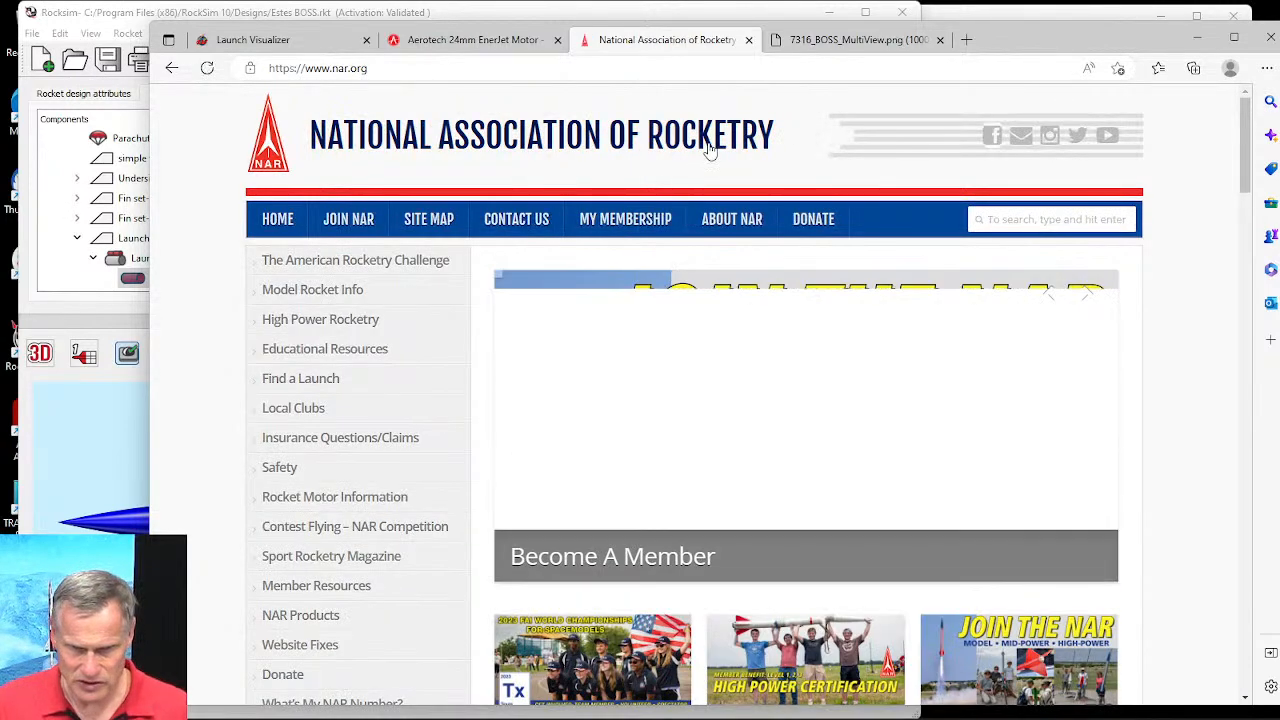
Step: Open the NAR site's Rocket Motor Information page and look through its motor code and total impulse sections
{"action": "mouse_move", "coordinate": [328, 366]}
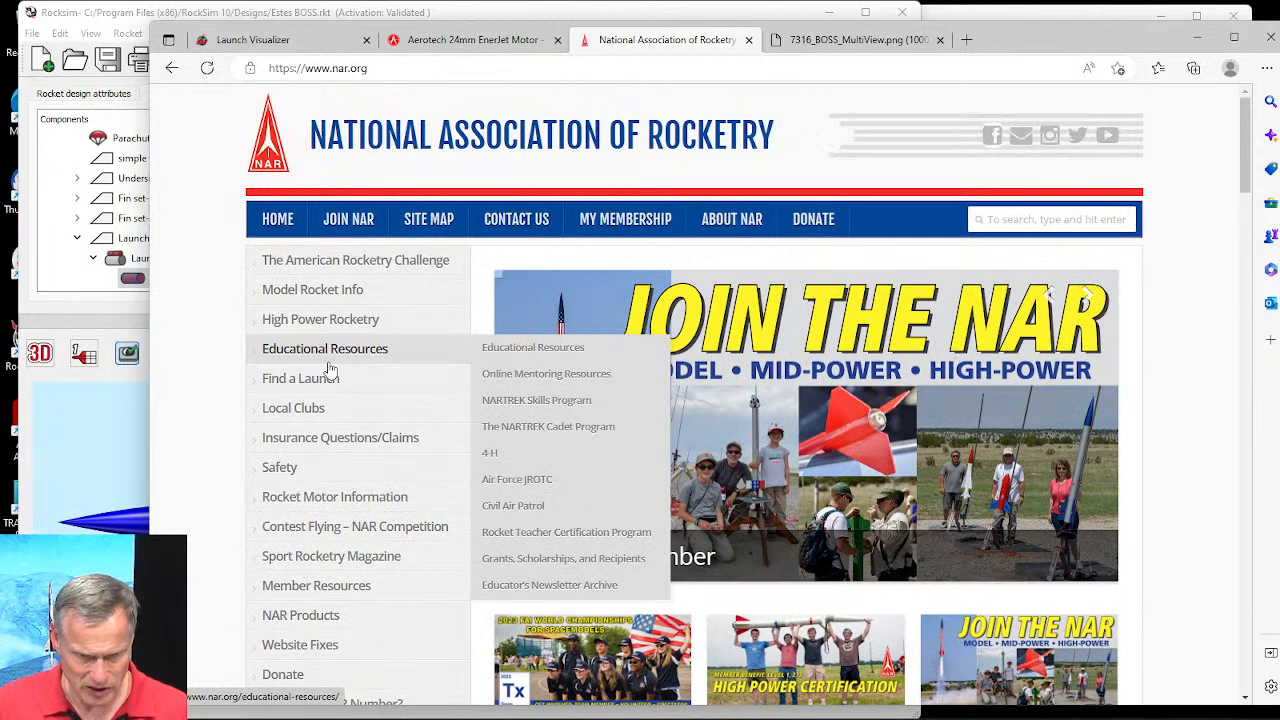
{"action": "scroll", "coordinate": [370, 376], "scroll_direction": "down", "scroll_amount": 2}
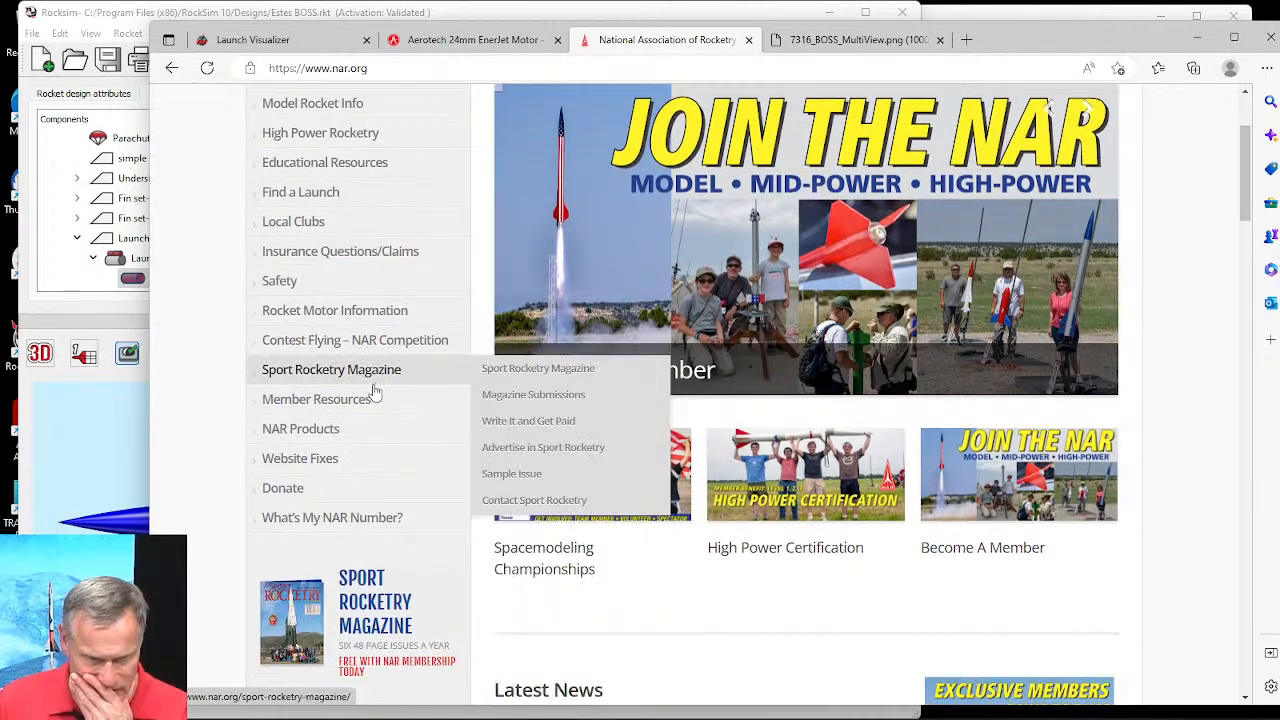
{"action": "mouse_move", "coordinate": [362, 310]}
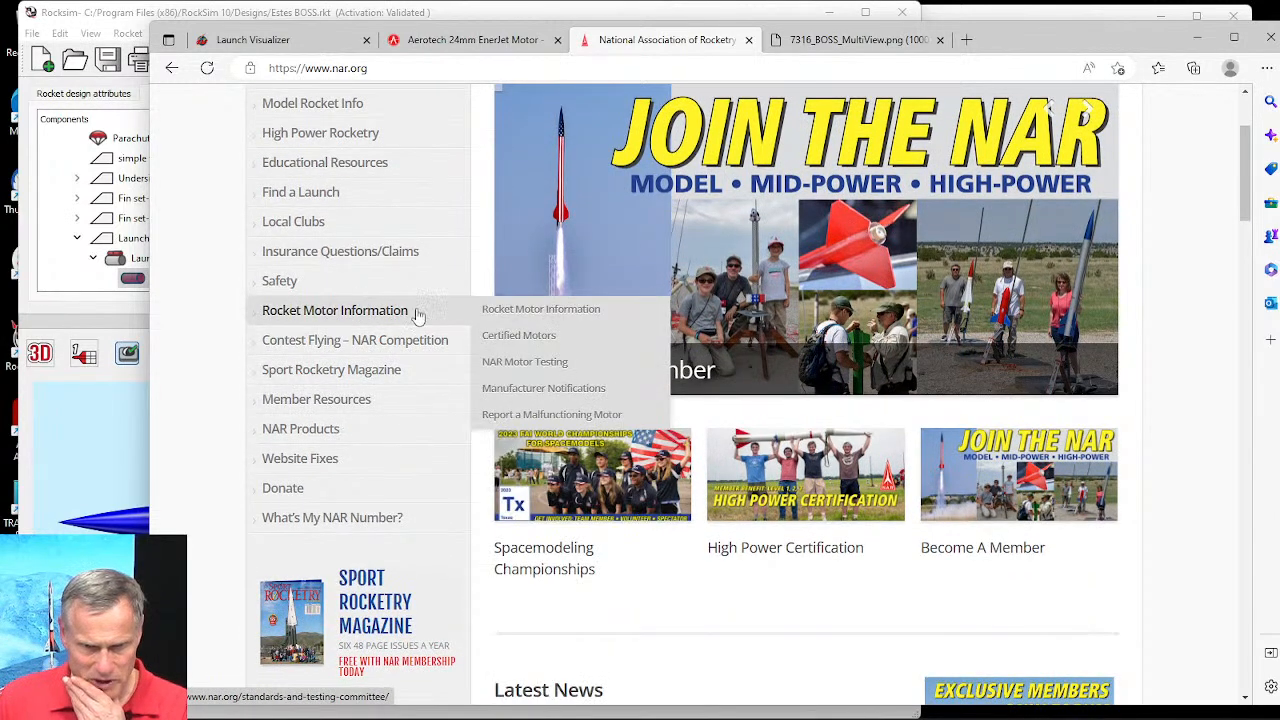
{"action": "mouse_move", "coordinate": [526, 345]}
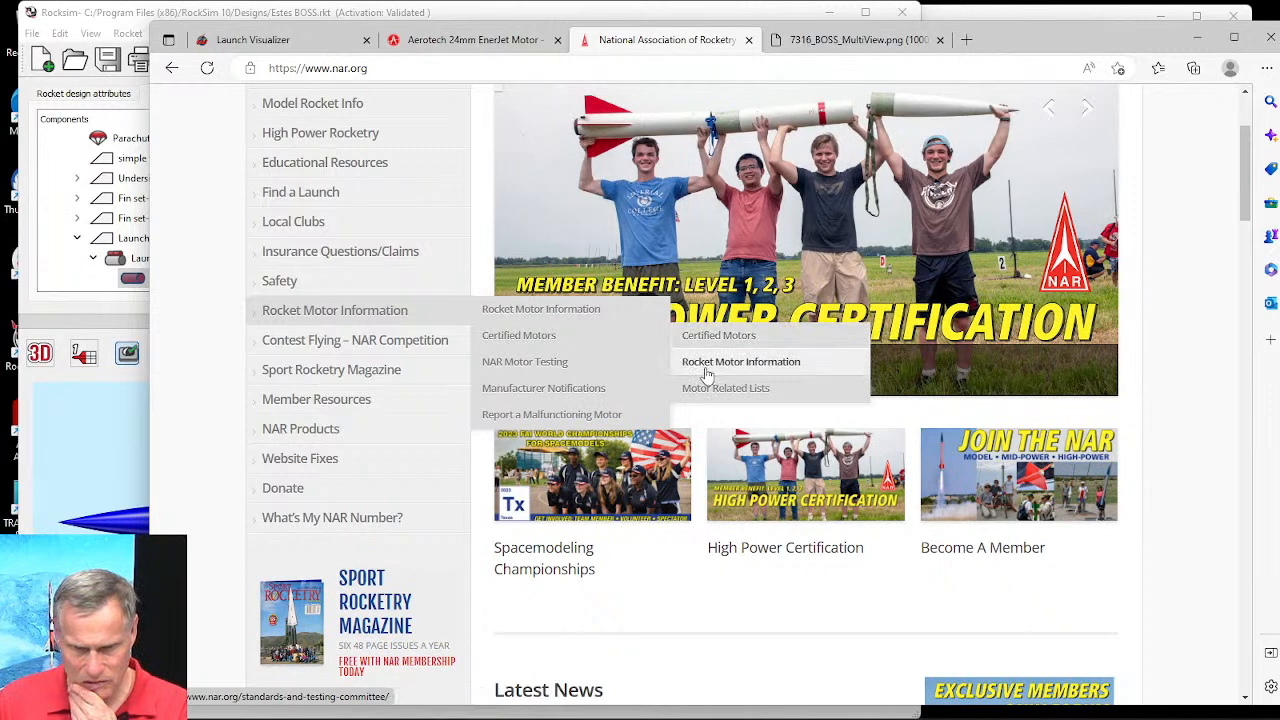
{"action": "left_click", "coordinate": [706, 366]}
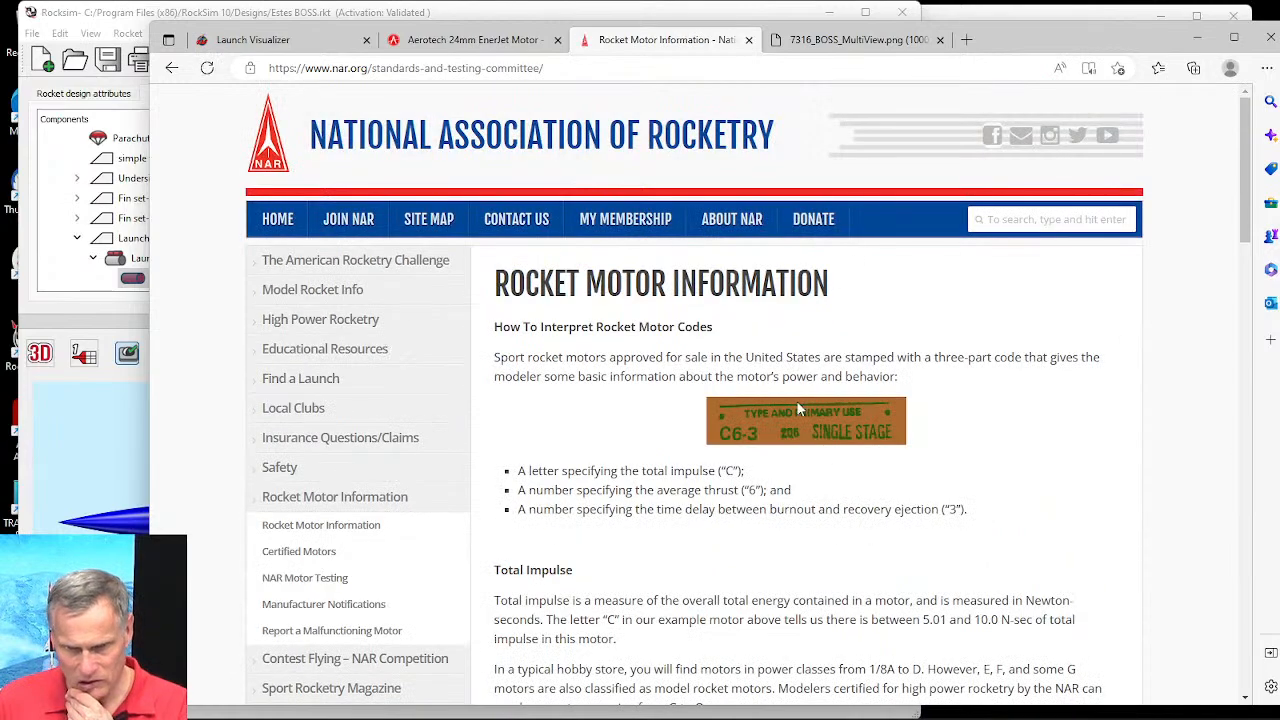
{"action": "scroll", "coordinate": [991, 519], "scroll_direction": "down", "scroll_amount": 6}
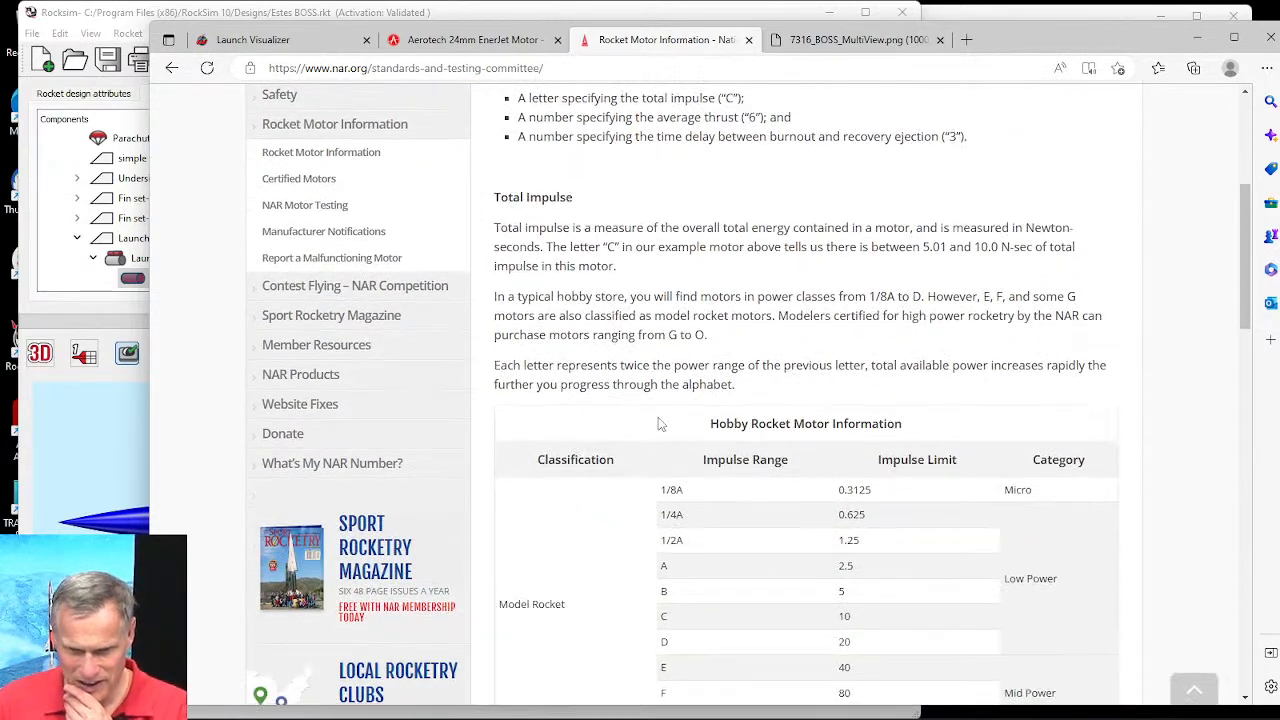
{"action": "scroll", "coordinate": [658, 425], "scroll_direction": "up", "scroll_amount": 4}
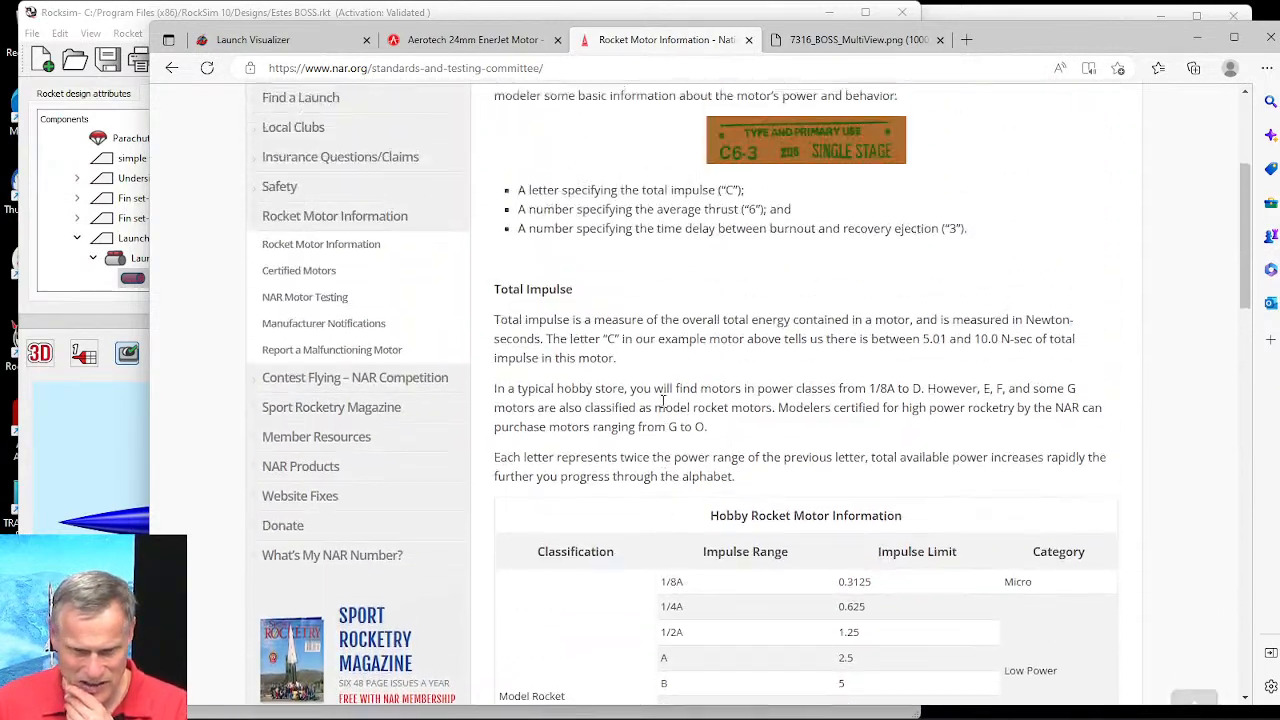
Step: Go to the NAR Certified Motors page and open the NAR Certified Motor List
{"action": "mouse_move", "coordinate": [305, 276]}
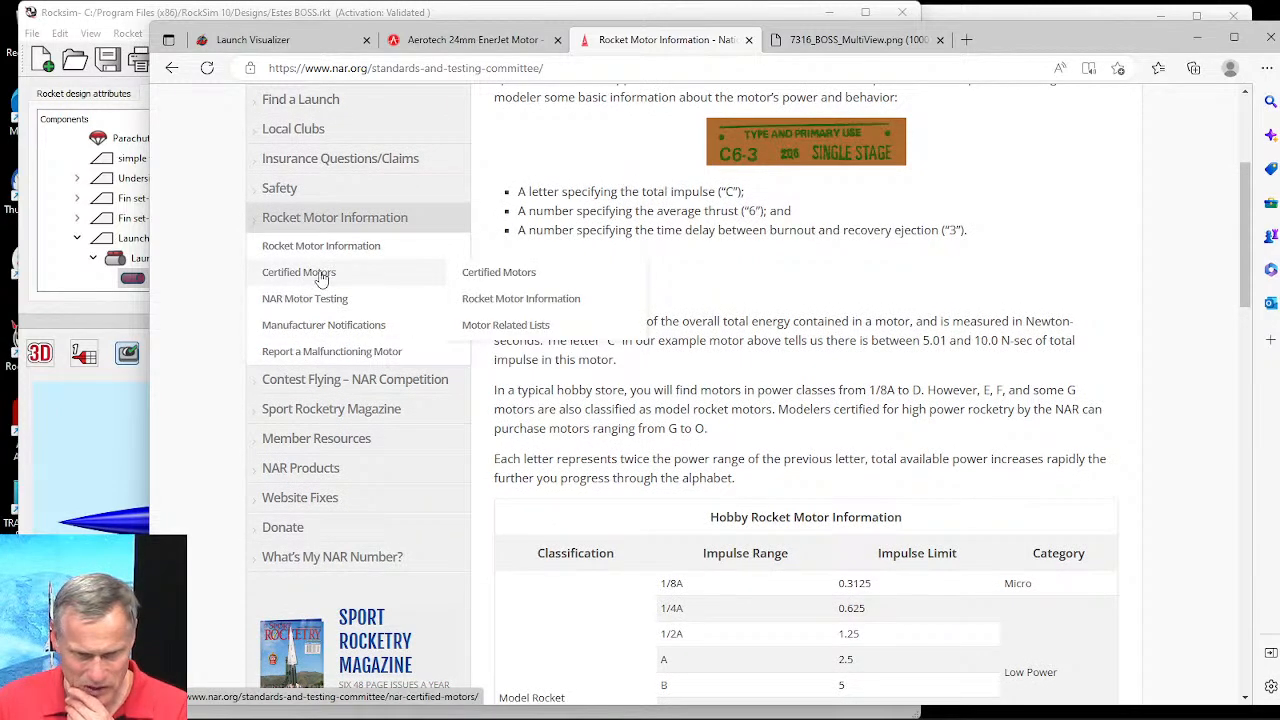
{"action": "left_click", "coordinate": [533, 275]}
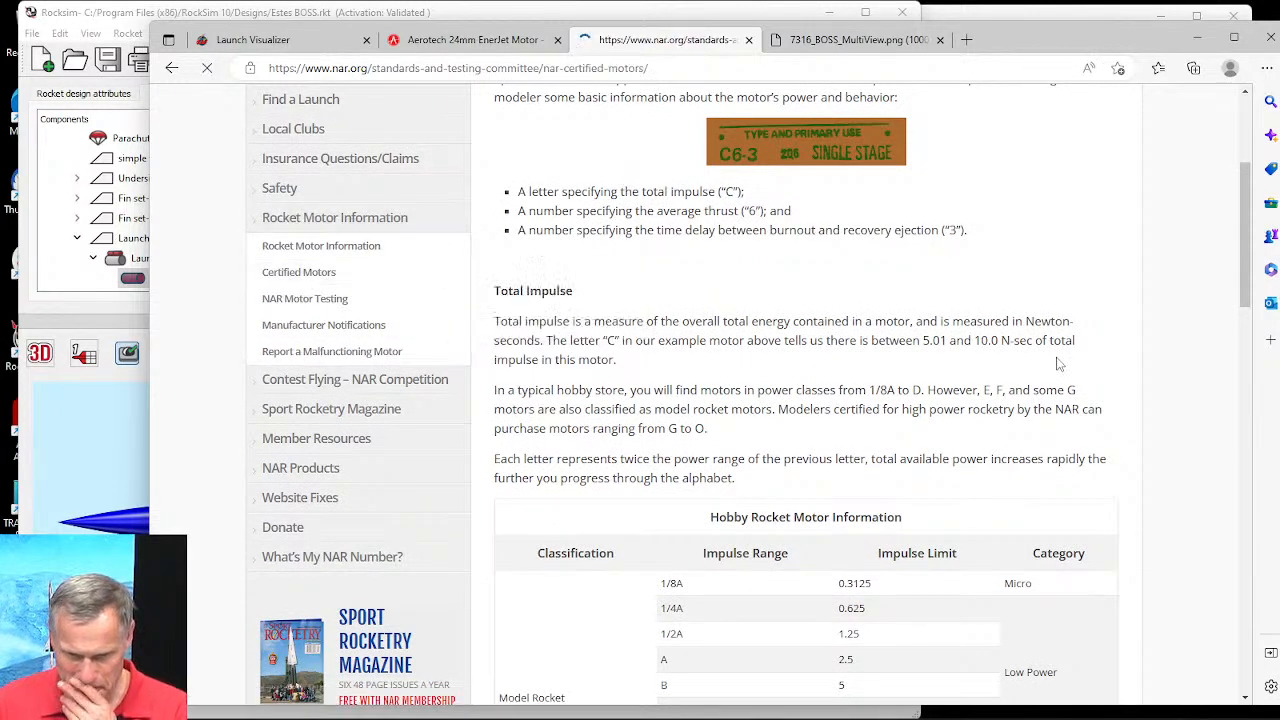
{"action": "scroll", "coordinate": [866, 486], "scroll_direction": "down", "scroll_amount": 2}
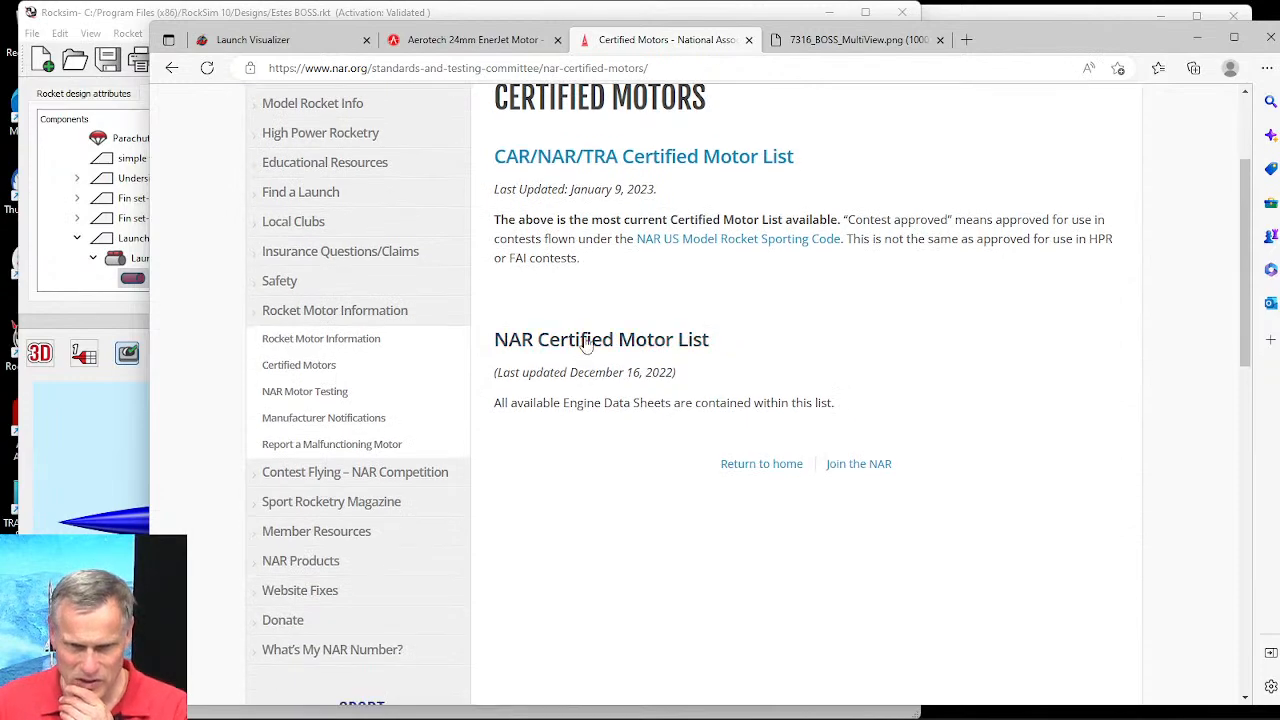
{"action": "left_click", "coordinate": [586, 342]}
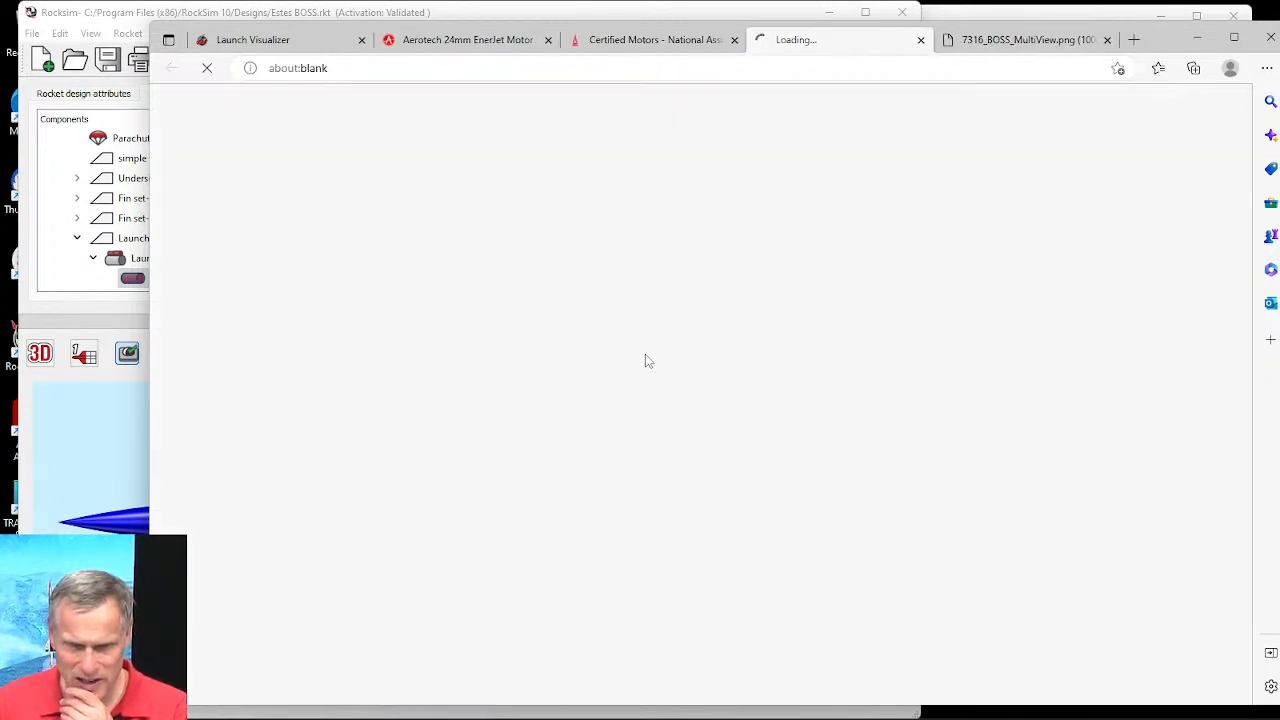
Step: Find the AeroTech E30-4,7 in the certified motor list and check its value against the impulse column heading
{"action": "scroll", "coordinate": [610, 357], "scroll_direction": "down", "scroll_amount": 5}
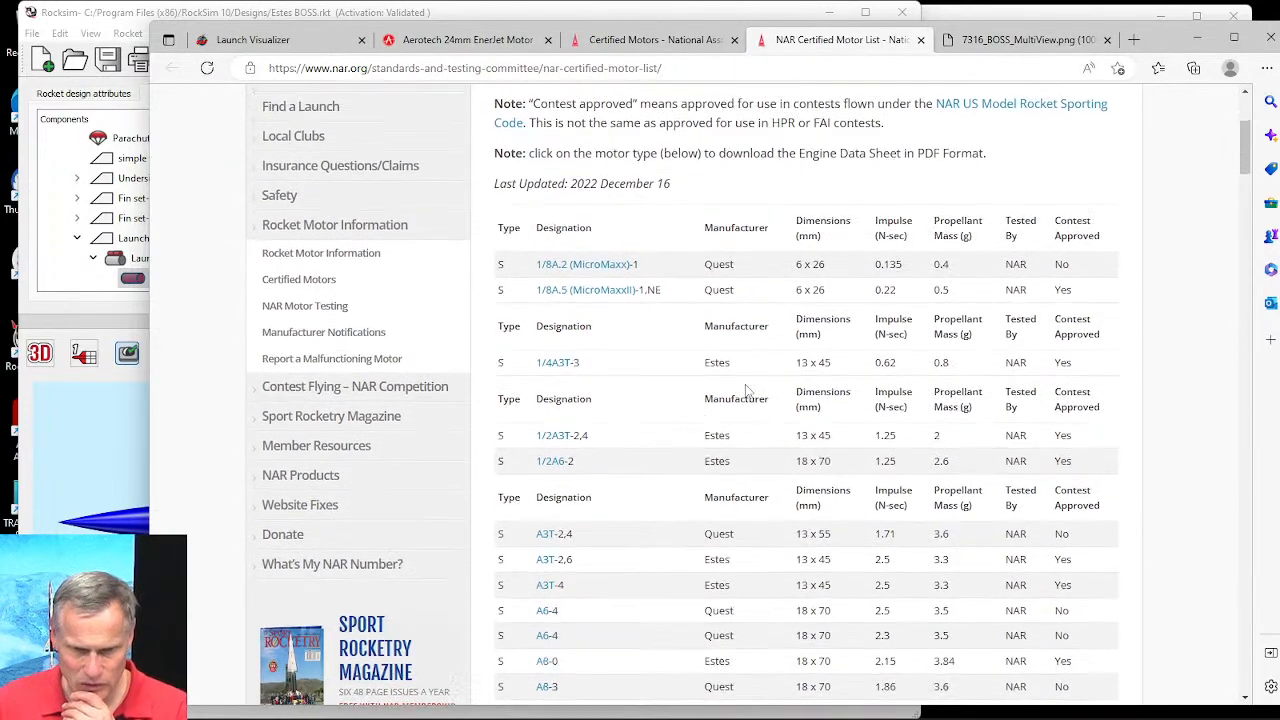
{"action": "scroll", "coordinate": [608, 358], "scroll_direction": "down", "scroll_amount": 5}
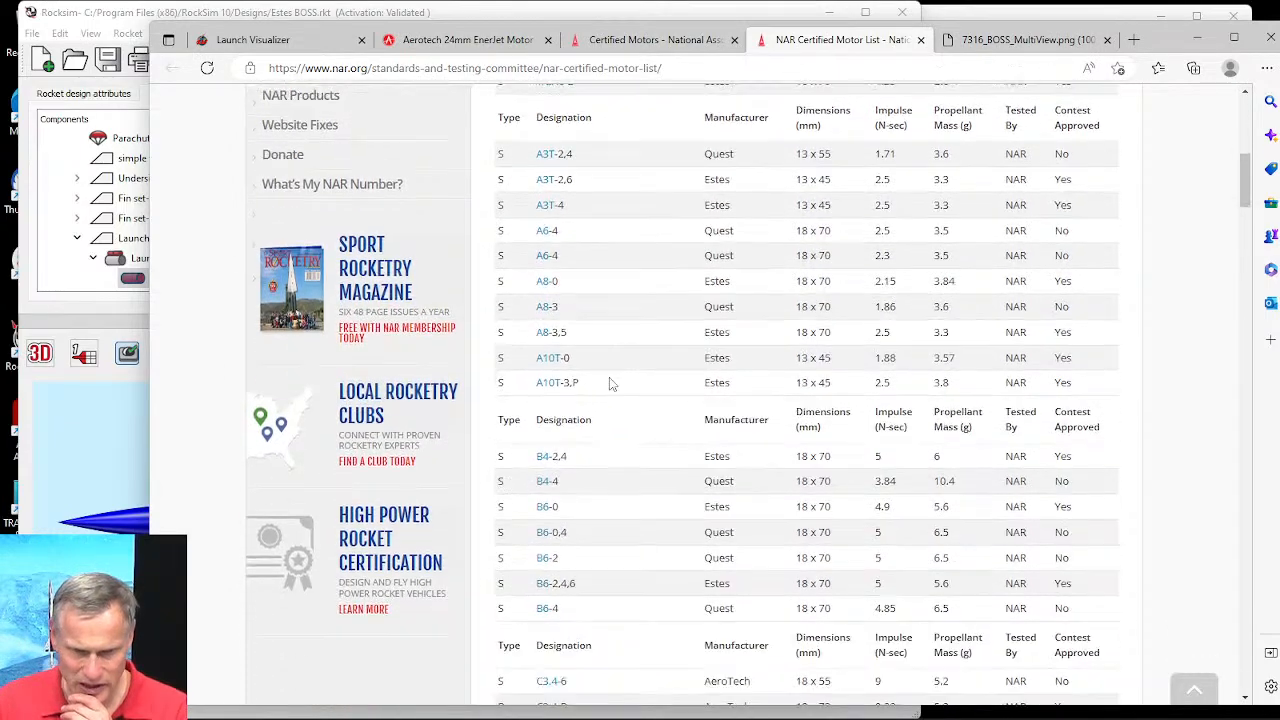
{"action": "scroll", "coordinate": [603, 360], "scroll_direction": "down", "scroll_amount": 8}
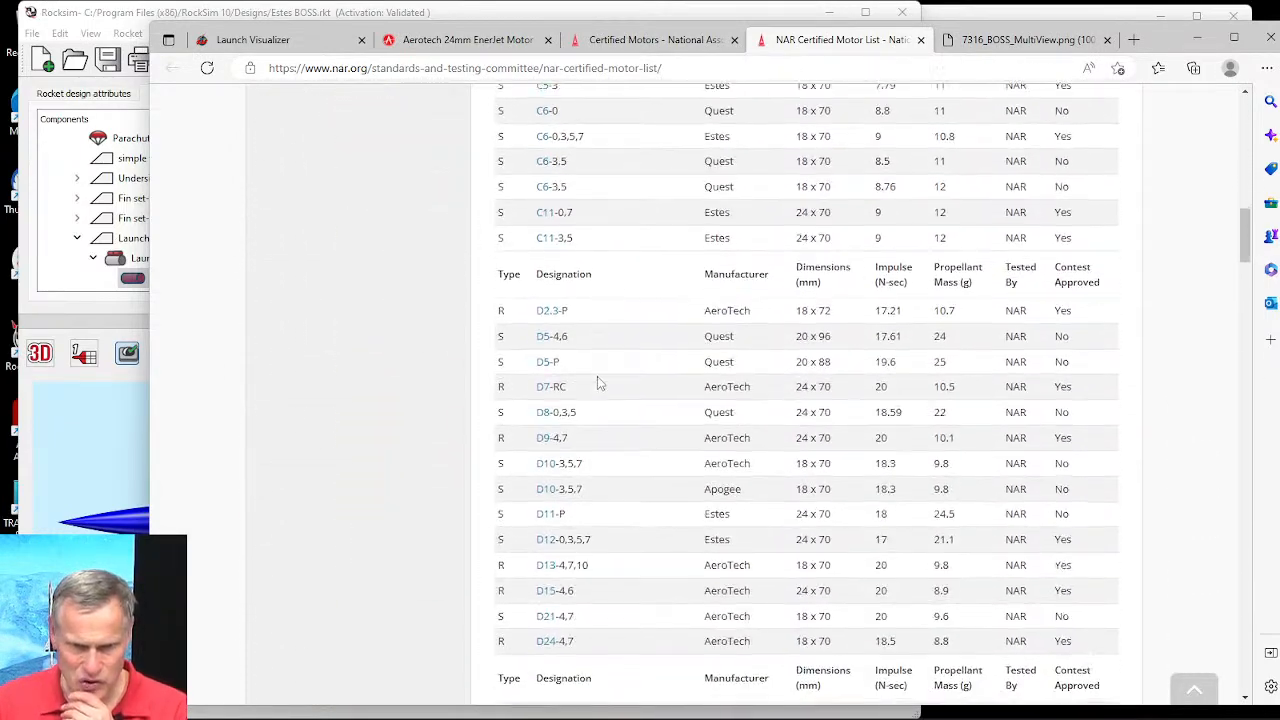
{"action": "scroll", "coordinate": [599, 395], "scroll_direction": "down", "scroll_amount": 6}
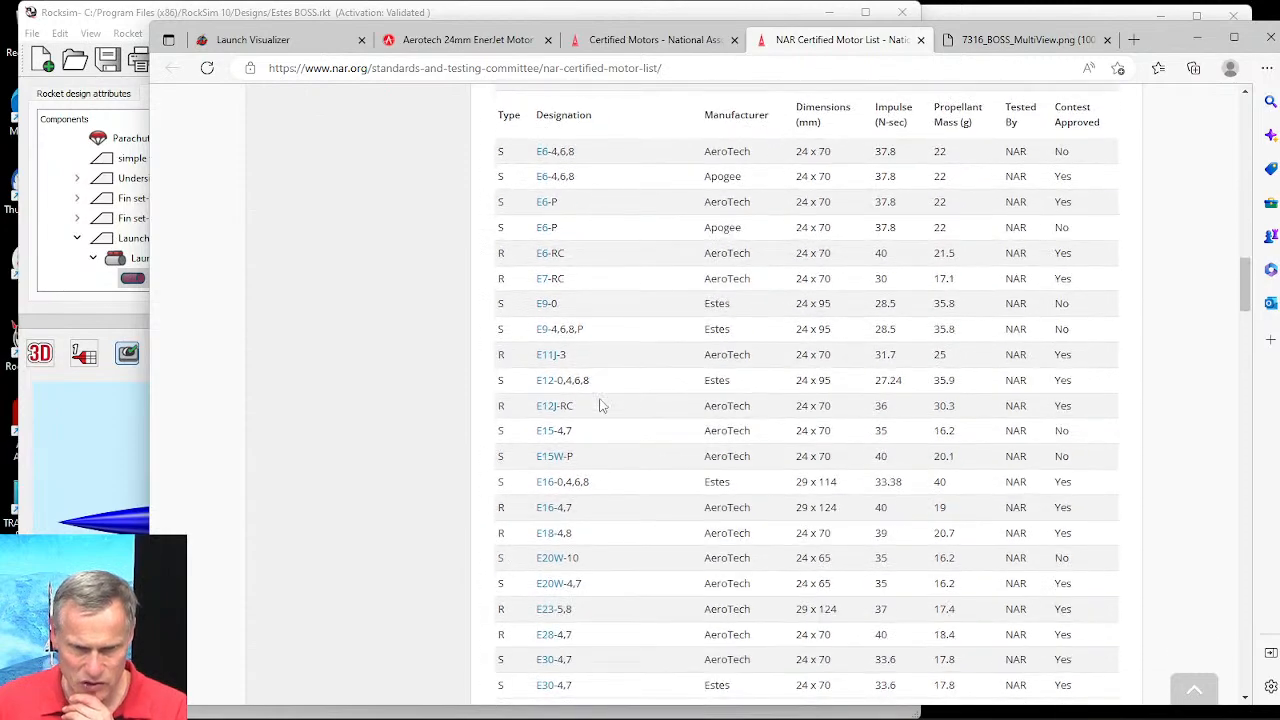
{"action": "scroll", "coordinate": [600, 410], "scroll_direction": "down", "scroll_amount": 1}
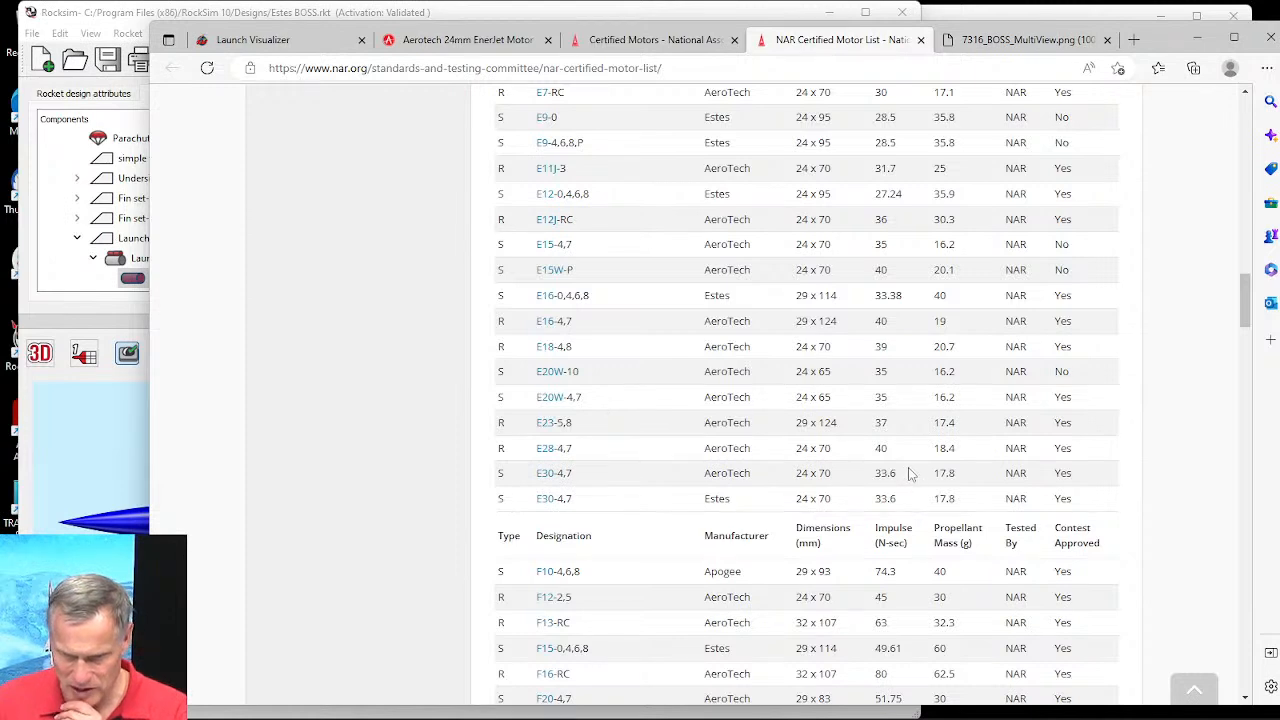
{"action": "double_click", "coordinate": [878, 473]}
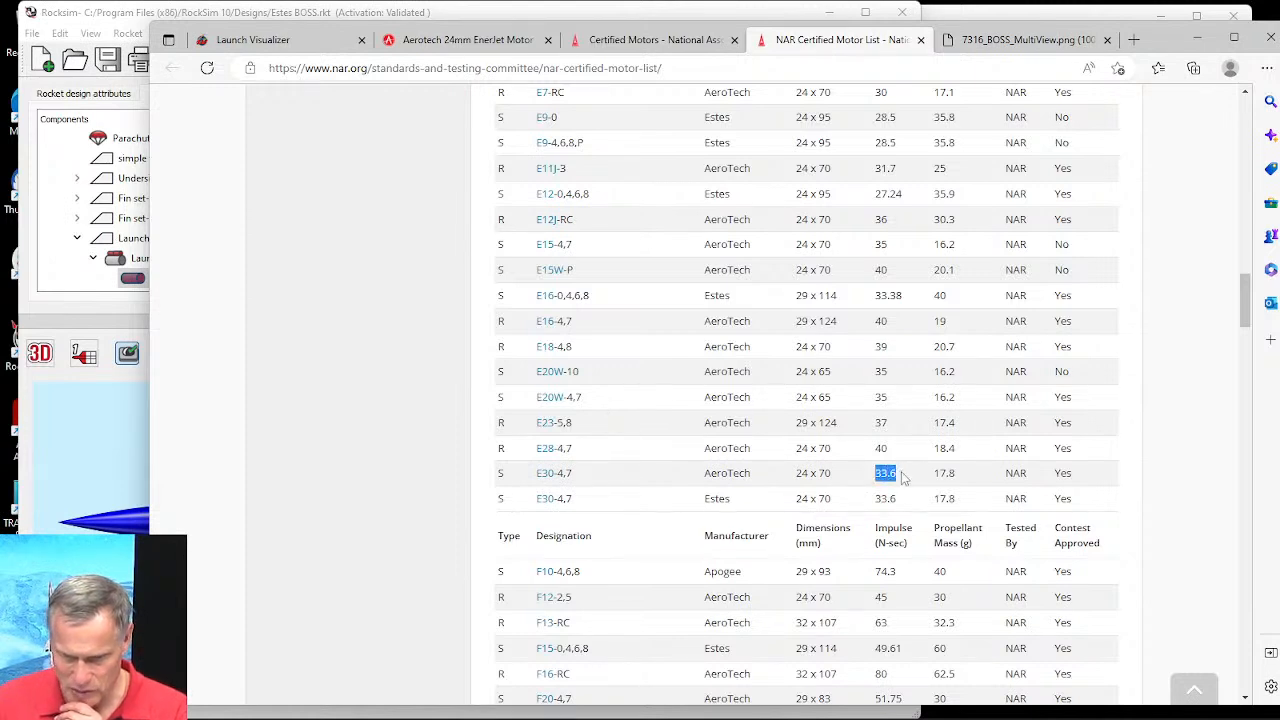
{"action": "left_click_drag", "start_coordinate": [1247, 313], "coordinate": [1247, 288]}
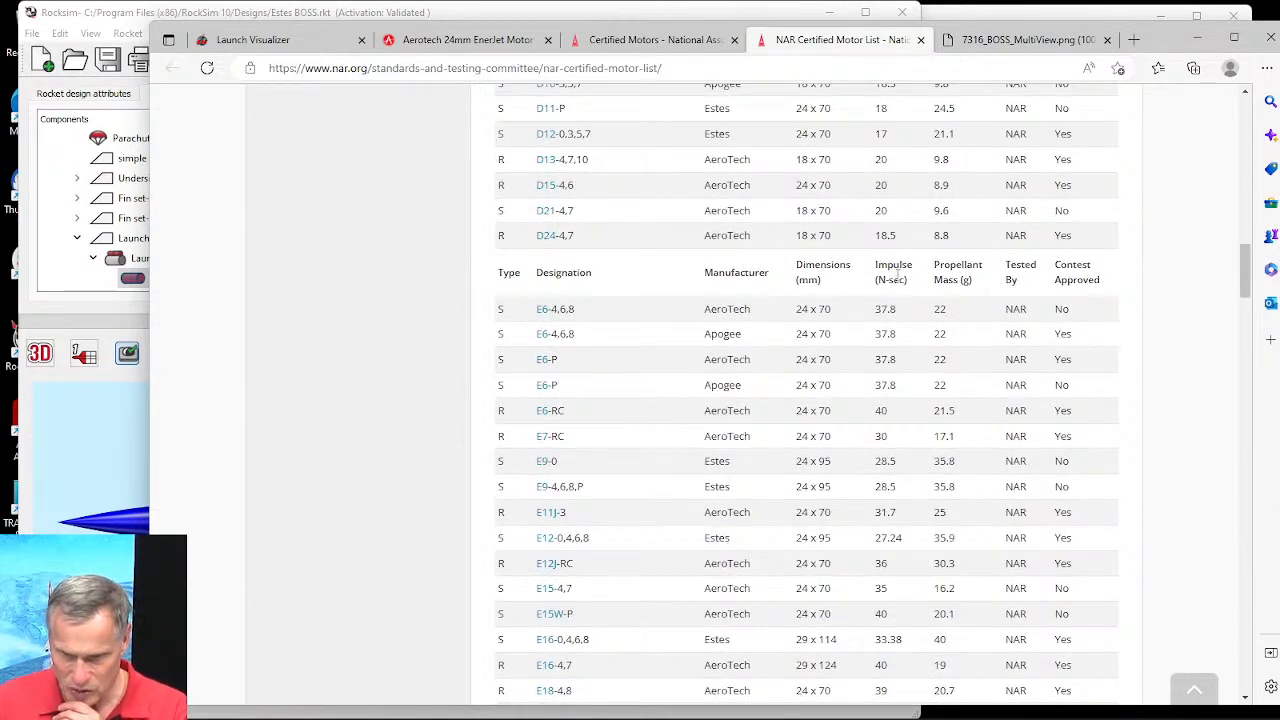
{"action": "left_click_drag", "start_coordinate": [1247, 268], "coordinate": [1247, 298]}
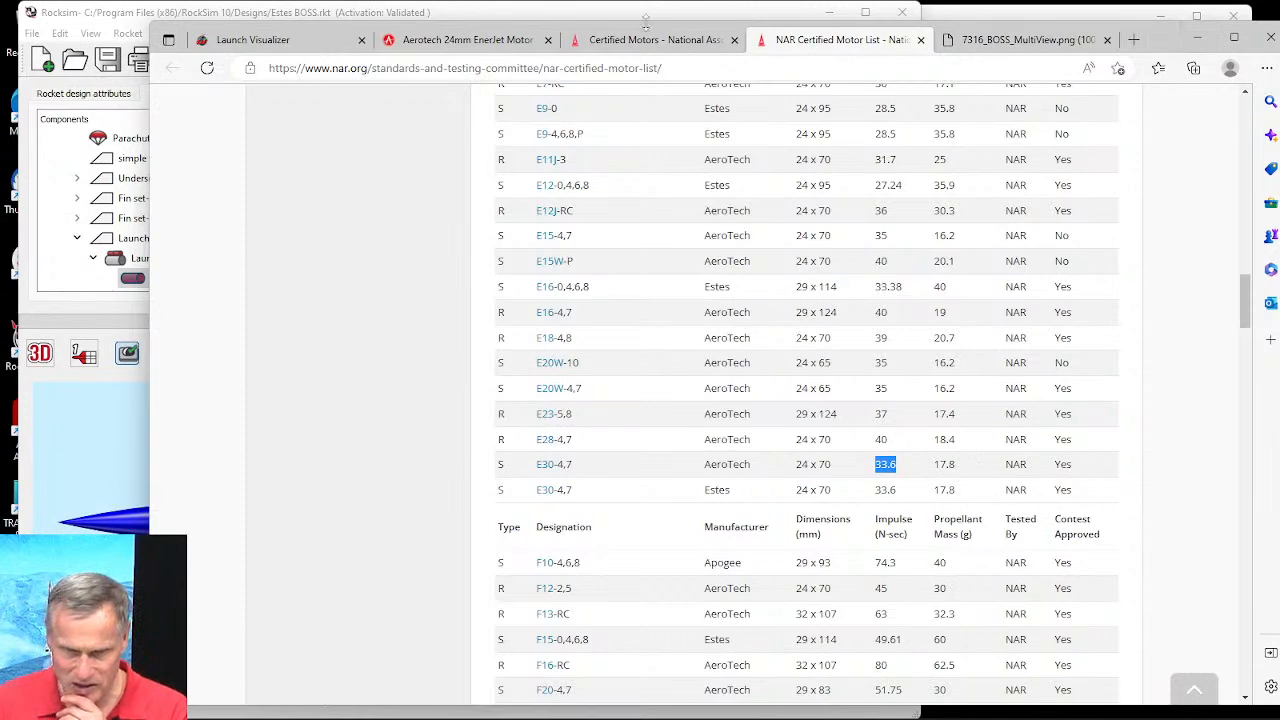
Step: Compare the total impulse on Apogee's E30T-4 page with the E30 entry in the NAR certified motor list
{"action": "left_click", "coordinate": [418, 44]}
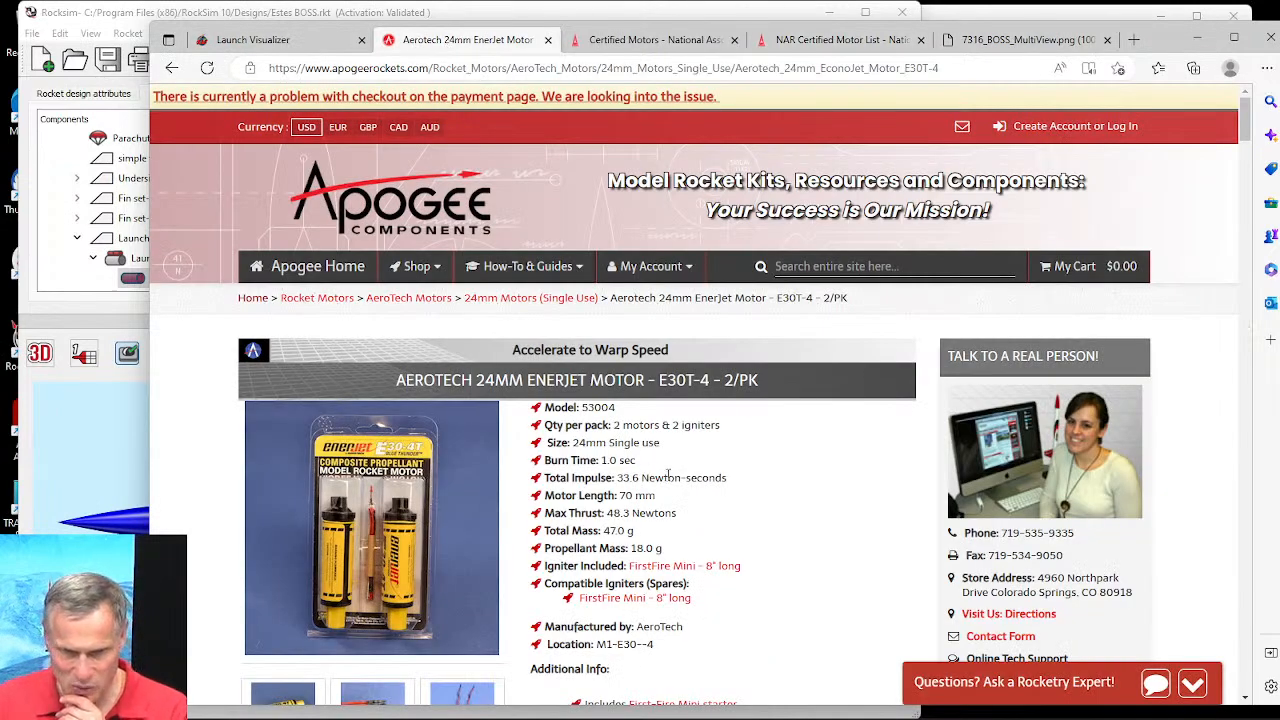
{"action": "left_click", "coordinate": [797, 42]}
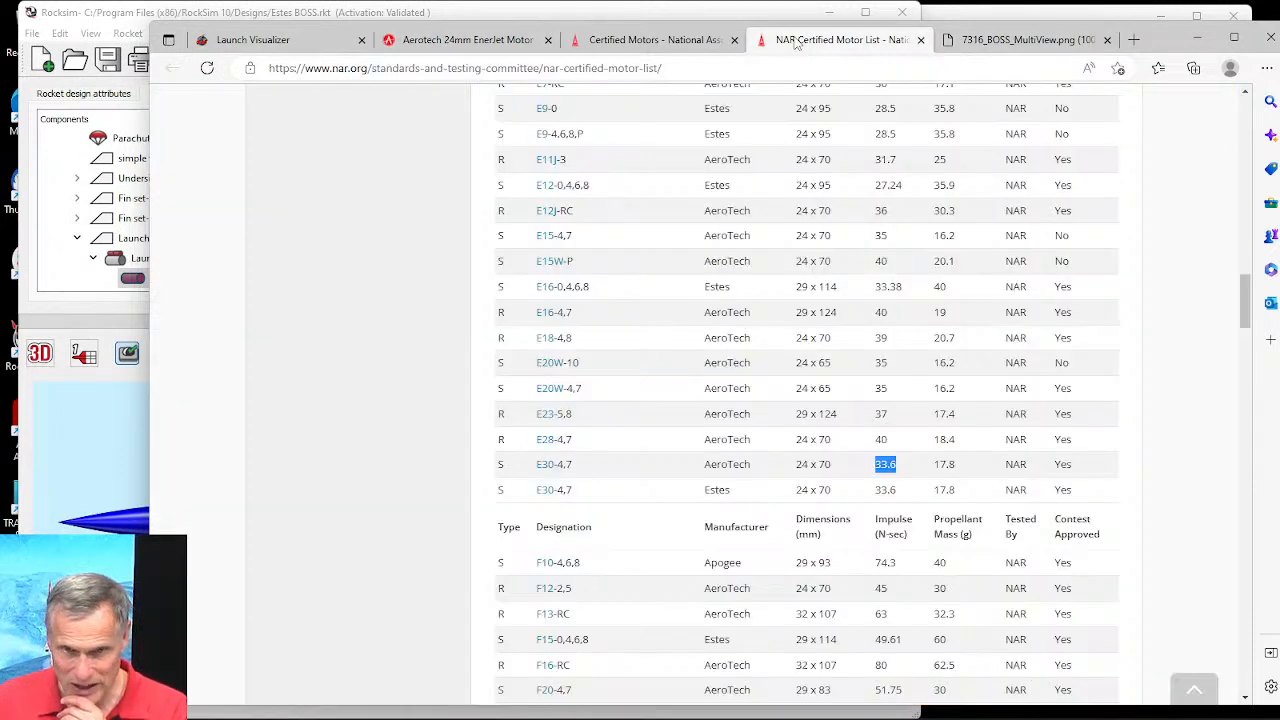
Step: Open the NAR certification sheet for the AeroTech E30-4,7 and examine its static test data and thrust-time curve
{"action": "left_click", "coordinate": [548, 467]}
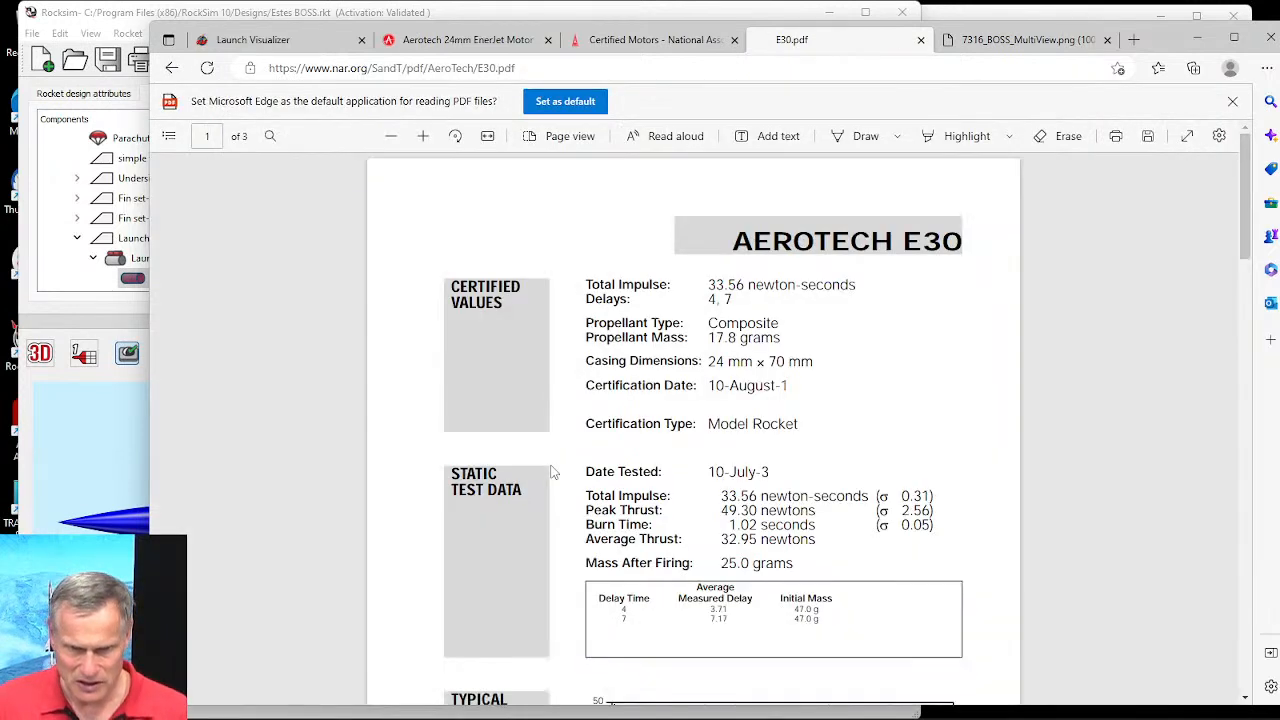
{"action": "scroll", "coordinate": [1088, 371], "scroll_direction": "down", "scroll_amount": 5}
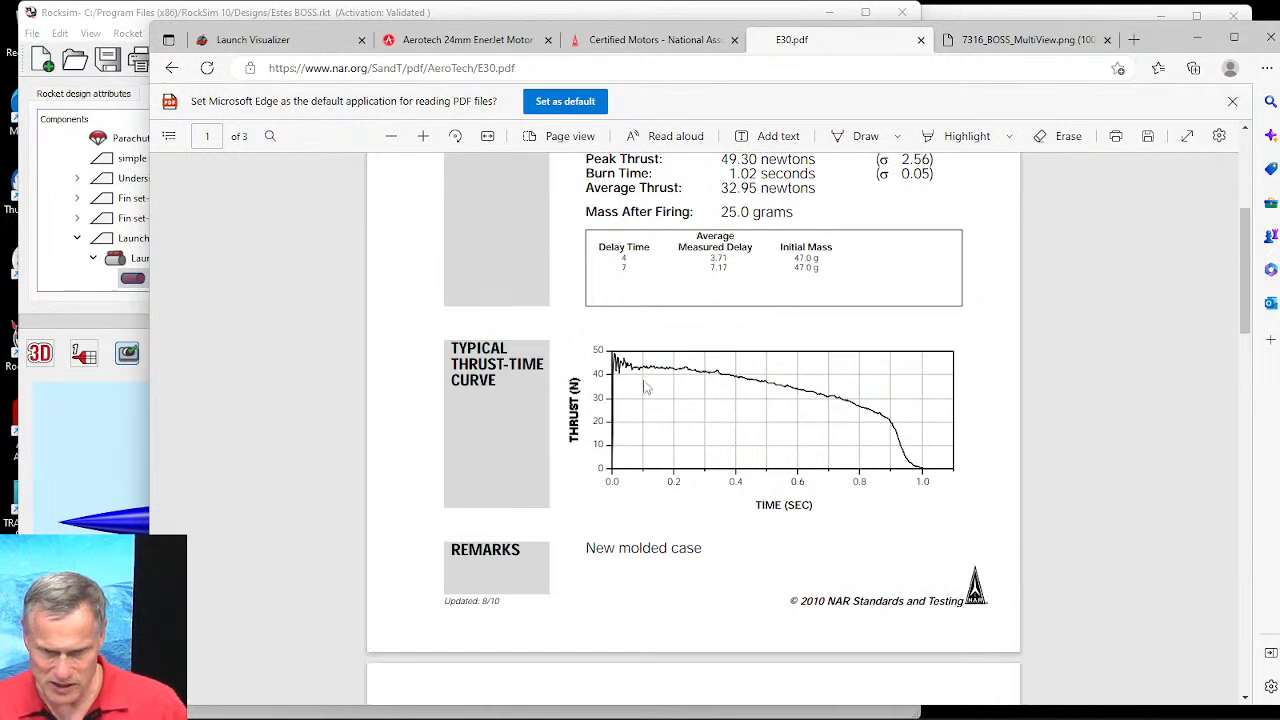
{"action": "scroll", "coordinate": [860, 397], "scroll_direction": "up", "scroll_amount": 3}
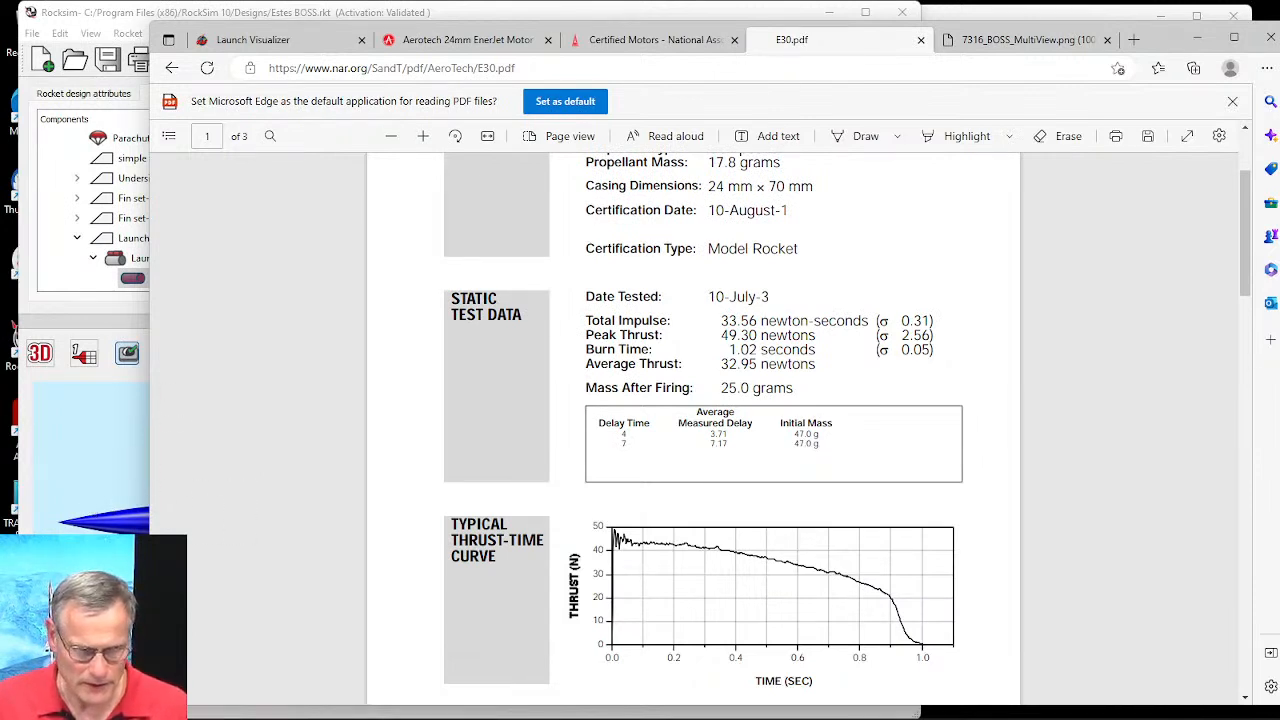
Step: Switch back to RockSim and close the engine selection and simulation properties dialogs without choosing an engine
{"action": "left_click", "coordinate": [176, 16]}
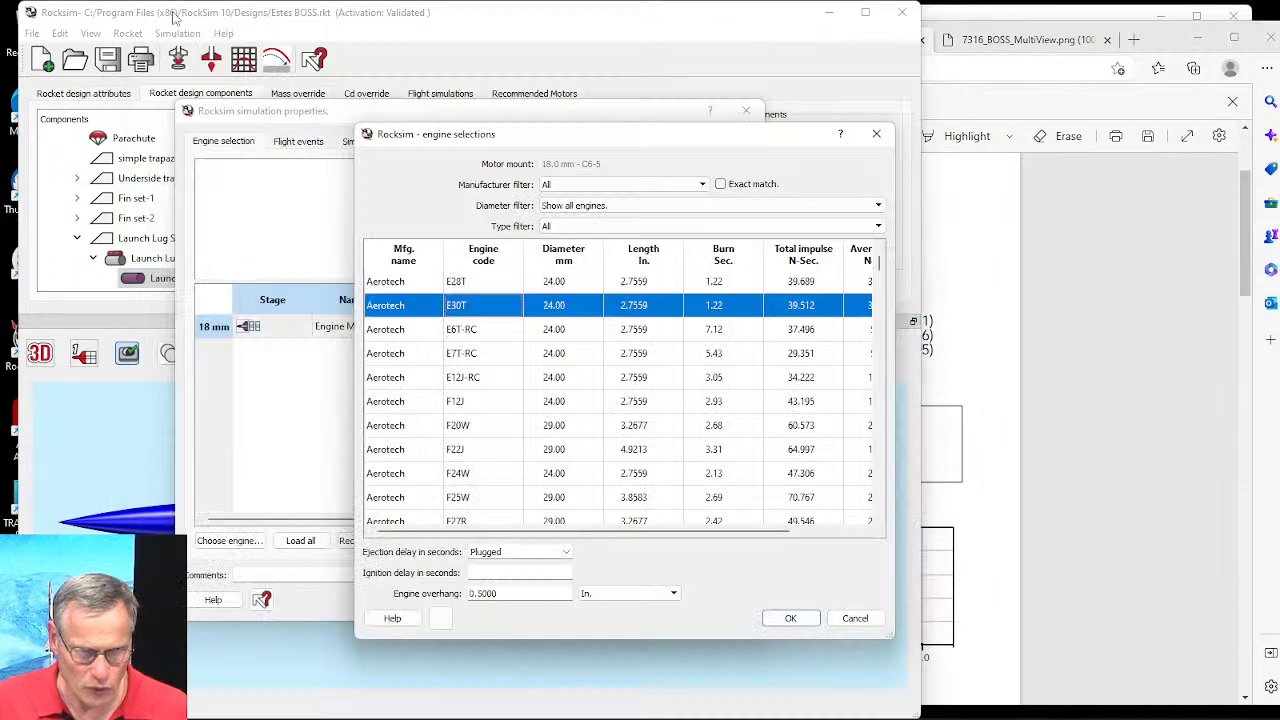
{"action": "left_click", "coordinate": [855, 618]}
{"action": "left_click", "coordinate": [725, 600]}
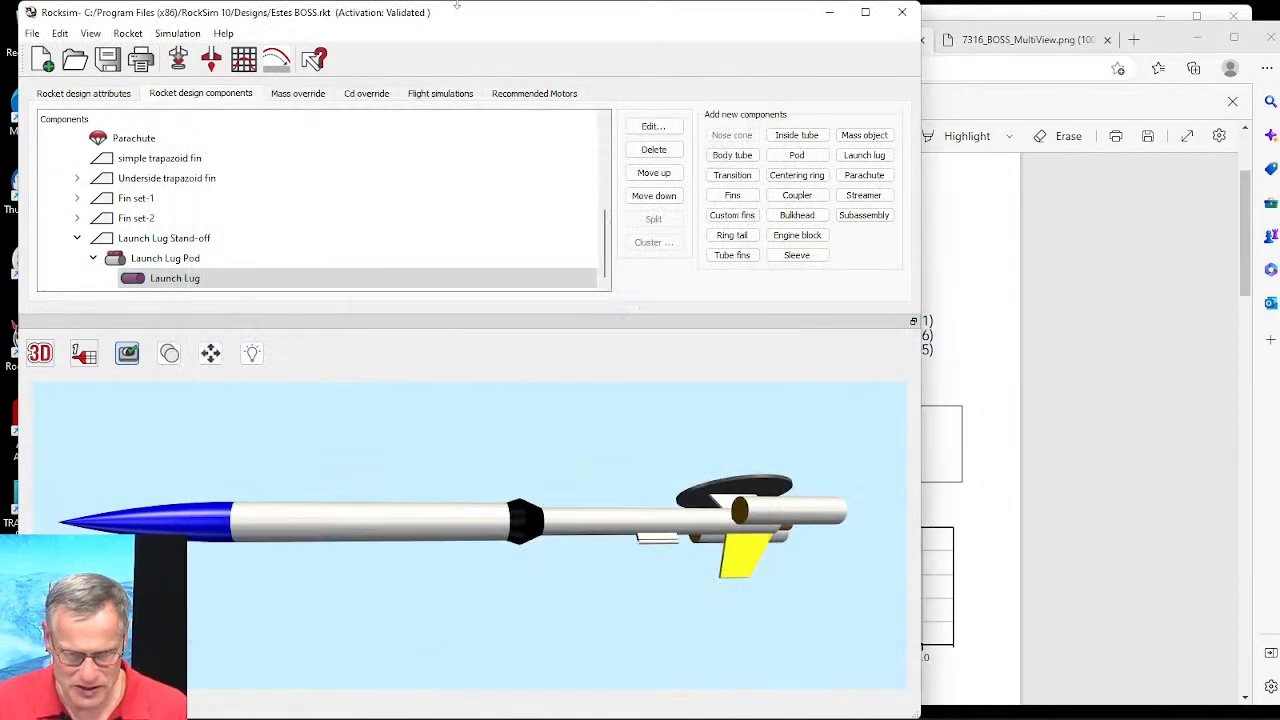
Step: Uncover the desktop by moving the RockSim window aside and launch EngEdit
{"action": "left_click_drag", "start_coordinate": [422, 25], "coordinate": [615, 25]}
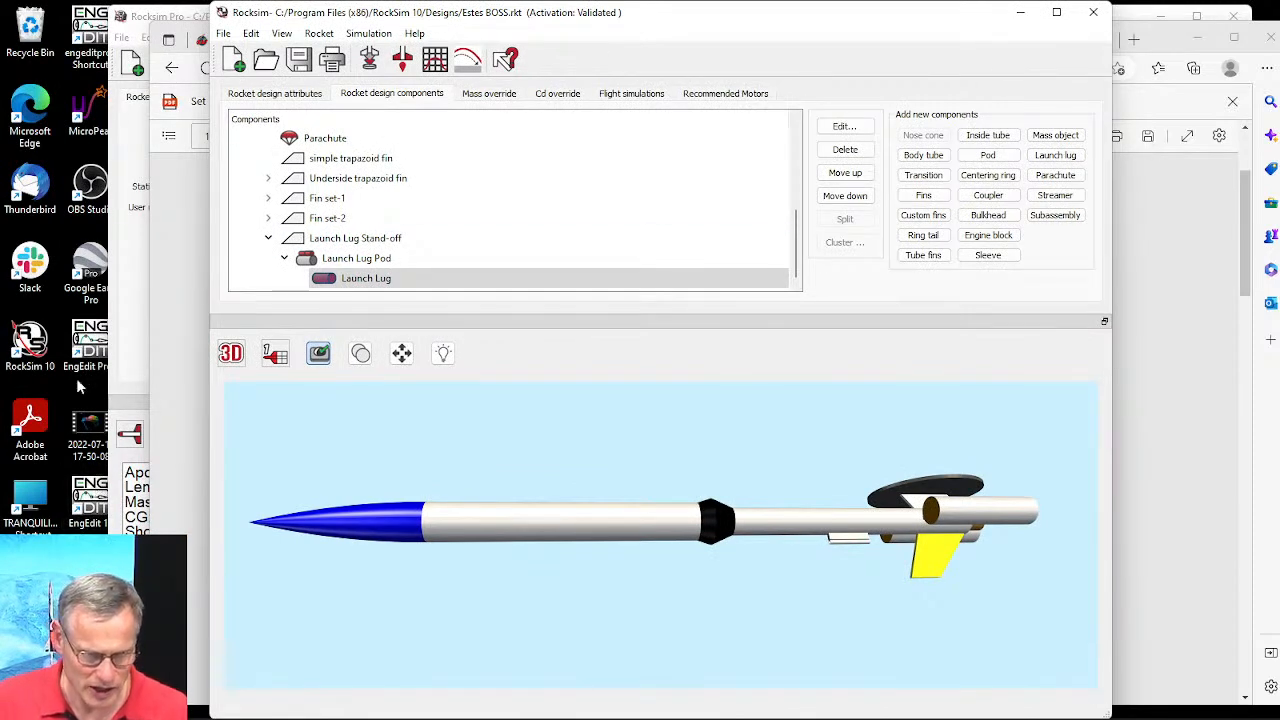
{"action": "left_click", "coordinate": [88, 350]}
{"action": "double_click", "coordinate": [88, 342]}
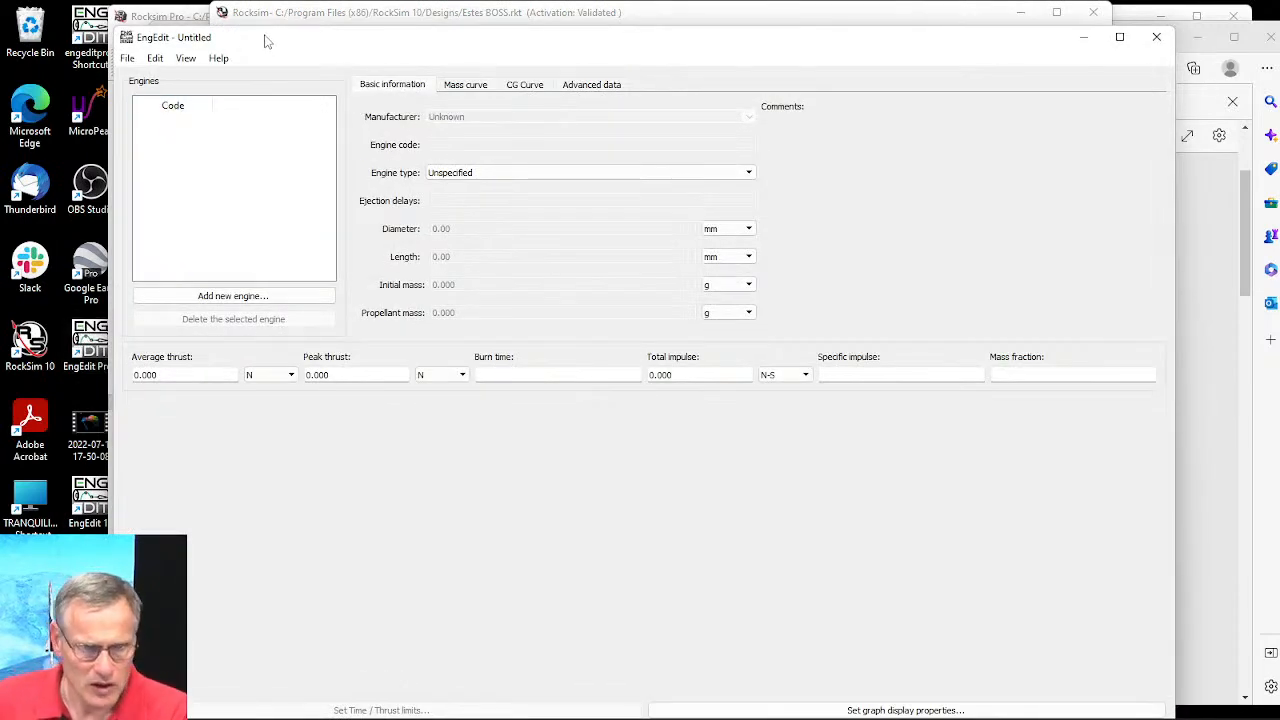
{"action": "left_click_drag", "start_coordinate": [268, 43], "coordinate": [260, 21]}
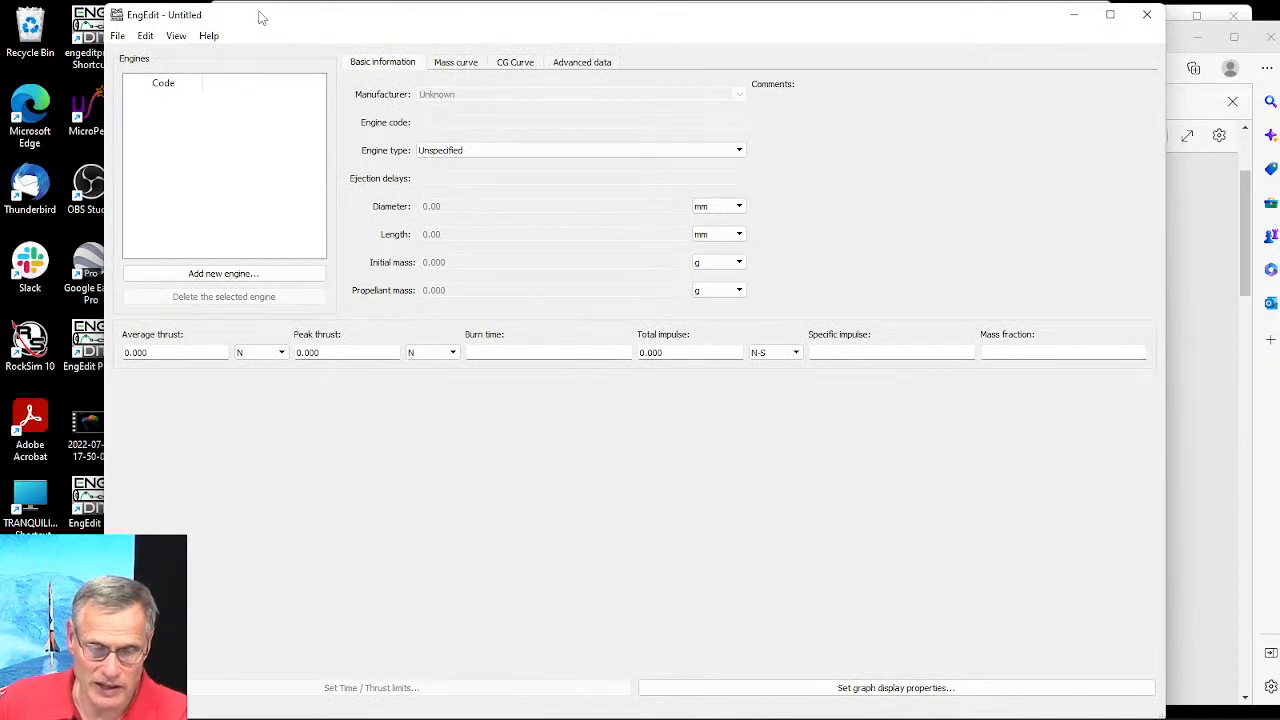
Step: Open the Aerotech.rse engine file from the RocksimPro_3 Data folder and select the E30T motor
{"action": "left_click", "coordinate": [117, 36]}
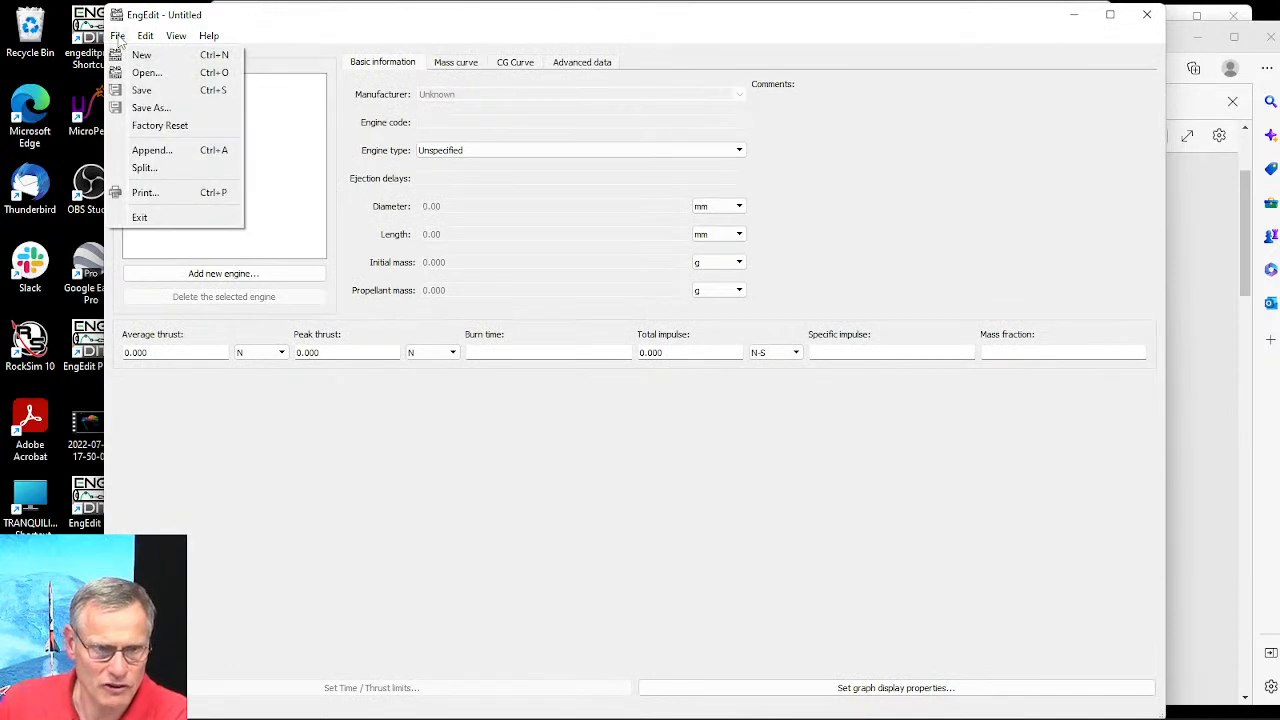
{"action": "left_click", "coordinate": [140, 74]}
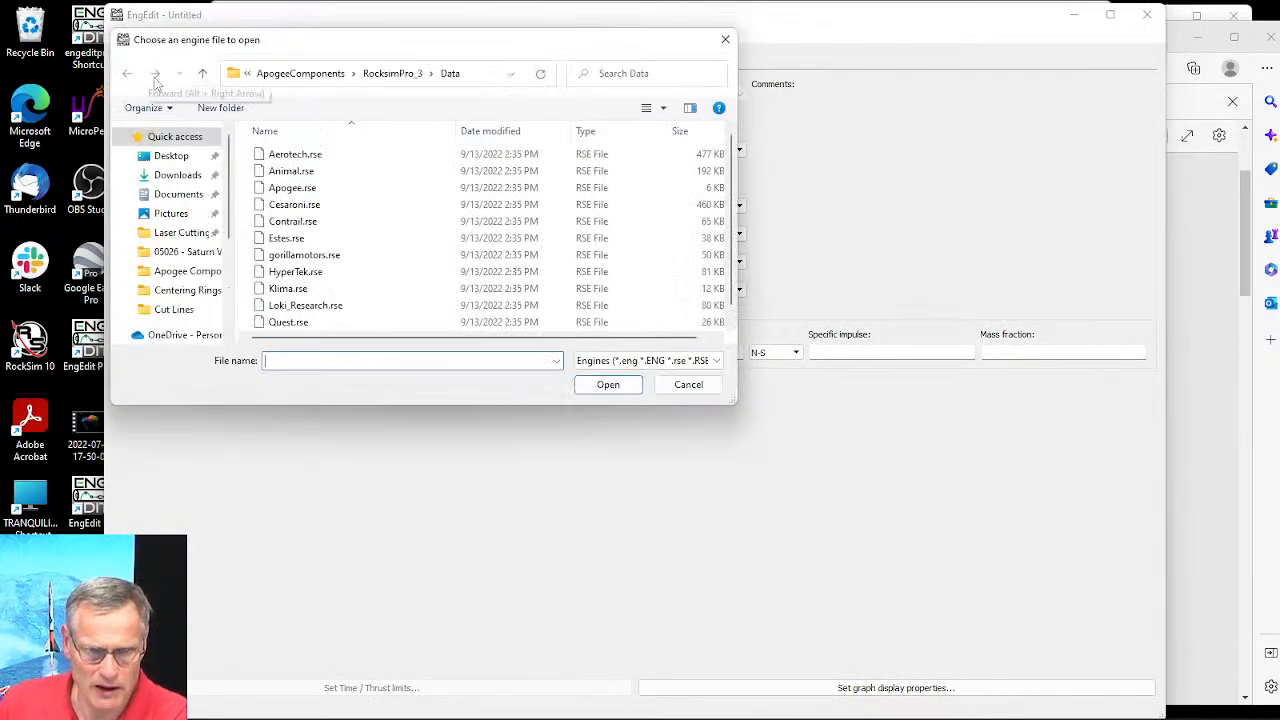
{"action": "left_click", "coordinate": [286, 156]}
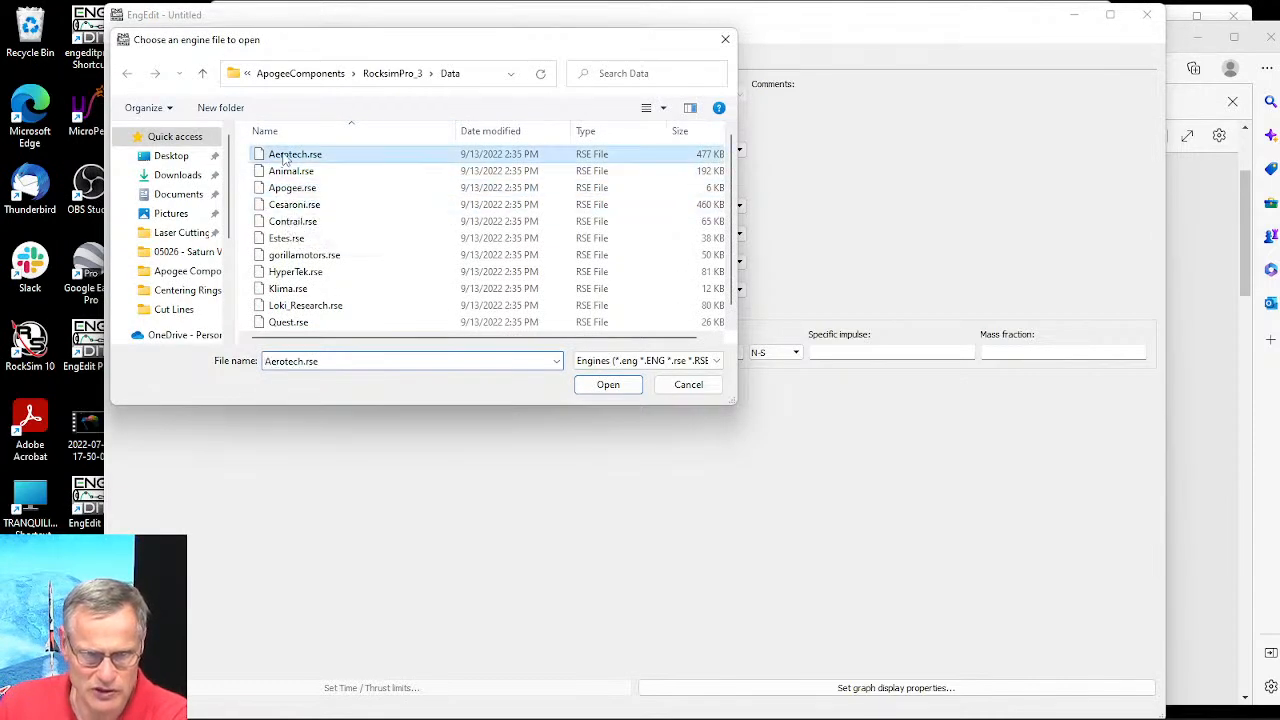
{"action": "left_click", "coordinate": [633, 390]}
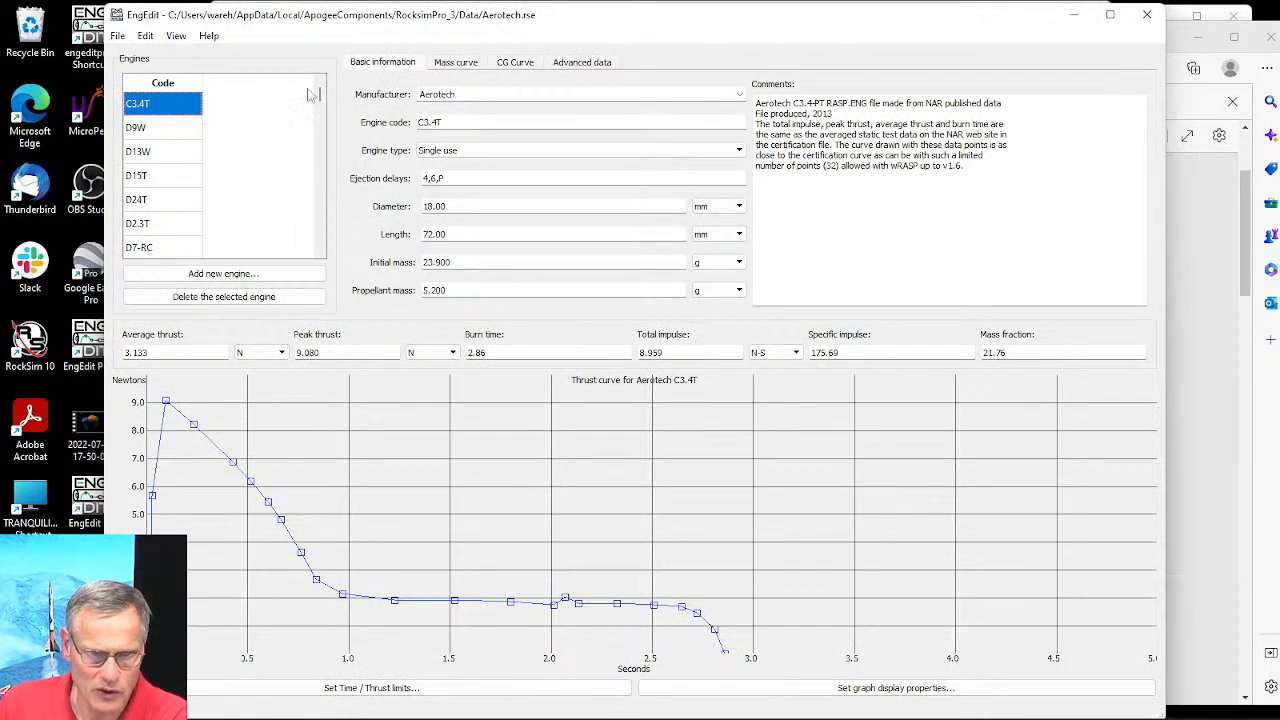
{"action": "mouse_move", "coordinate": [322, 95]}
{"action": "left_mouse_down"}
{"action": "mouse_move", "coordinate": [325, 260]}
{"action": "mouse_move", "coordinate": [316, 112]}
{"action": "left_mouse_up"}
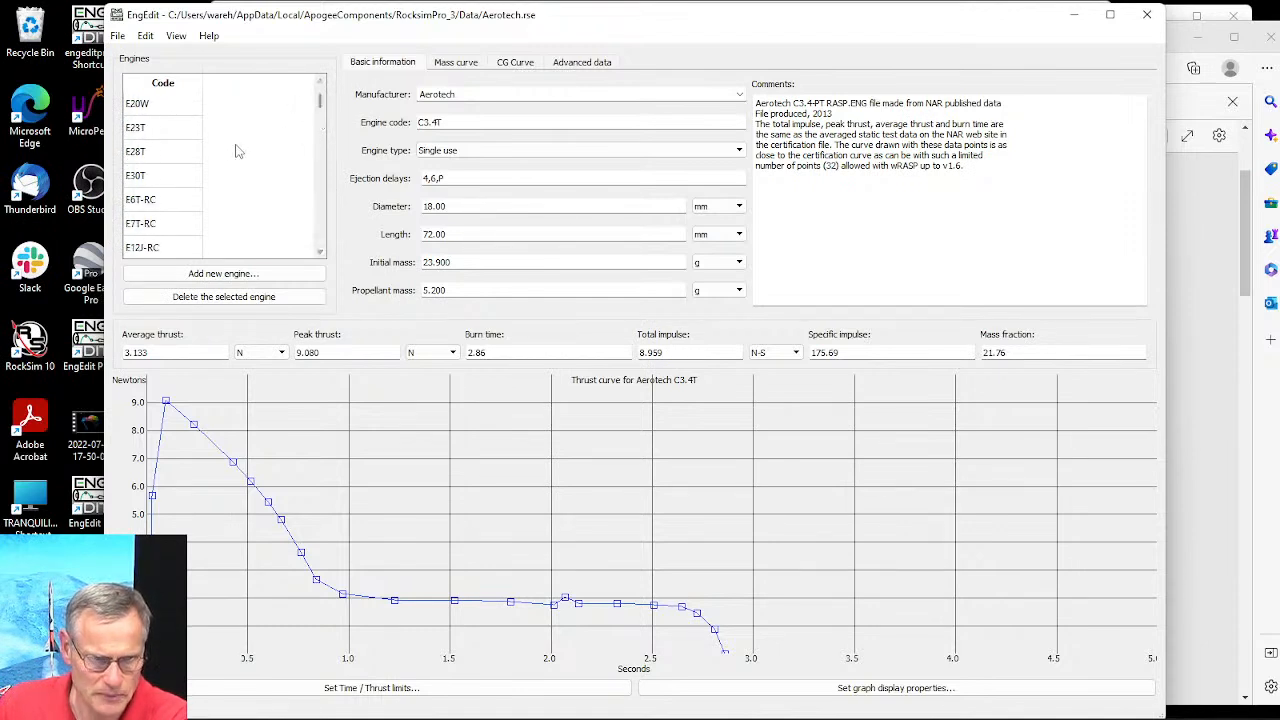
{"action": "left_click", "coordinate": [138, 177]}
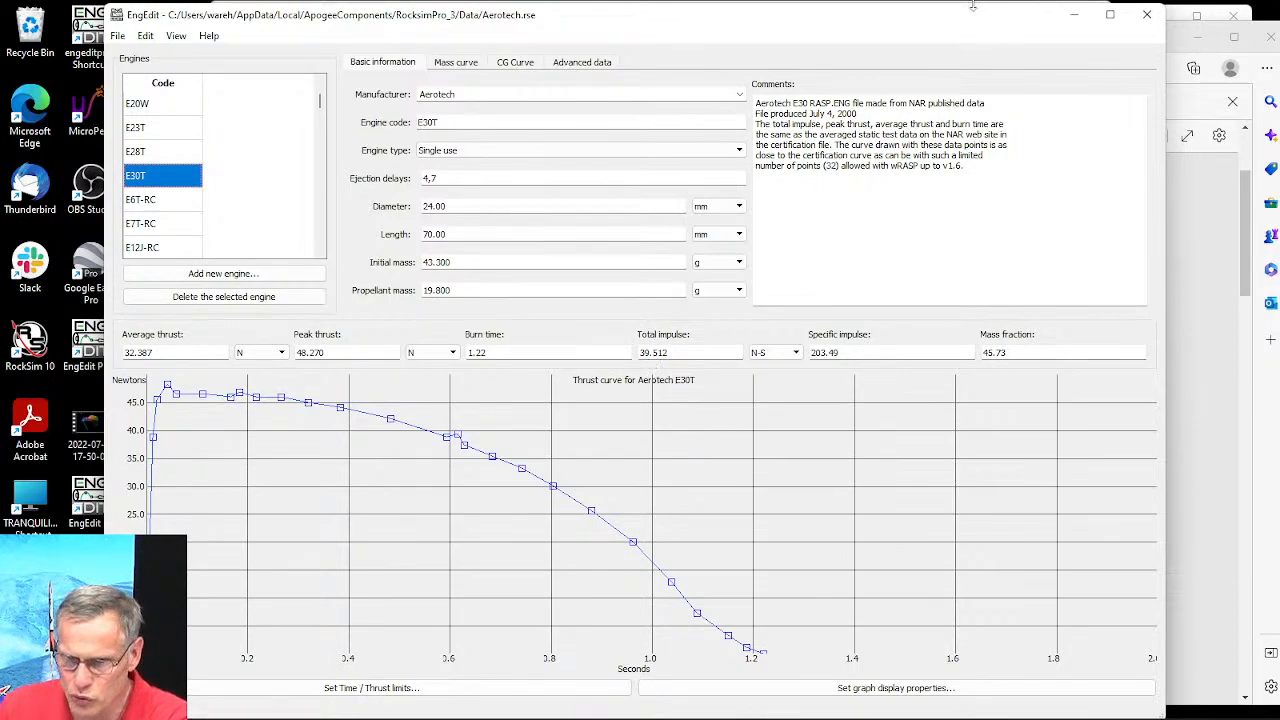
Step: Compare the E30T's thrust curve, burn time and total impulse in EngEdit with NAR's E30.pdf by arranging both windows
{"action": "left_click_drag", "start_coordinate": [960, 22], "coordinate": [825, 22]}
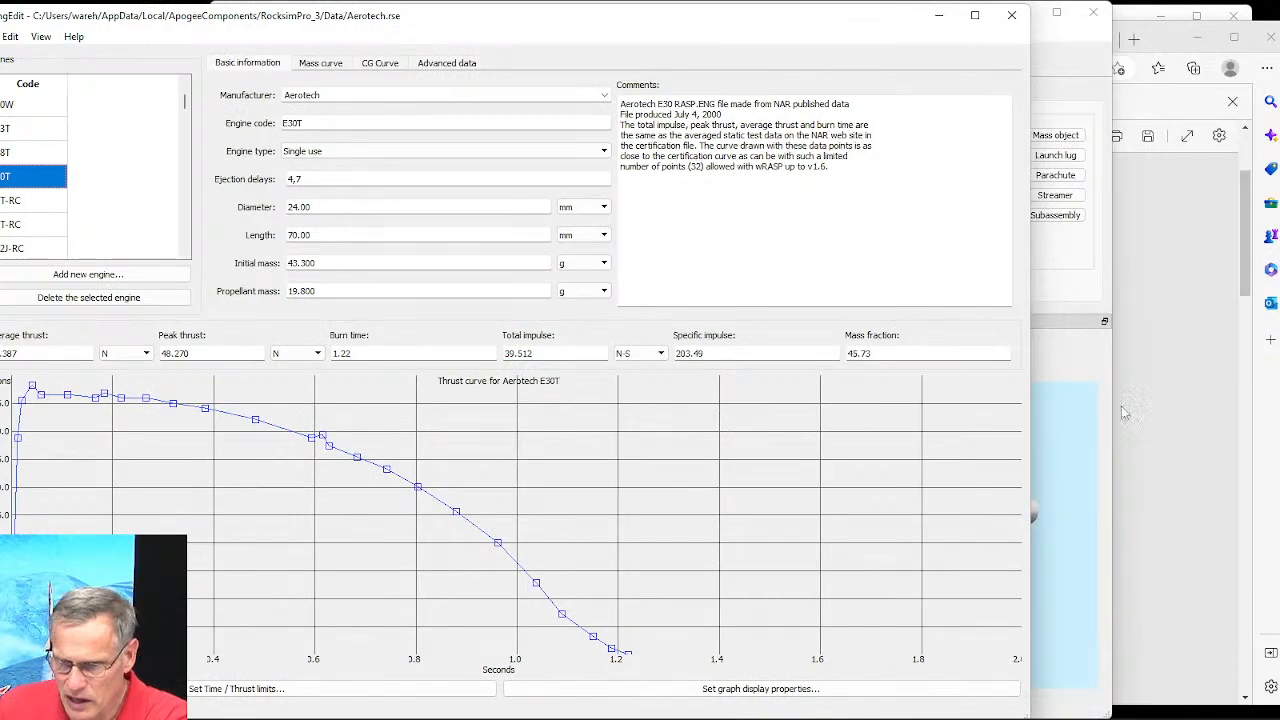
{"action": "left_click", "coordinate": [1190, 380]}
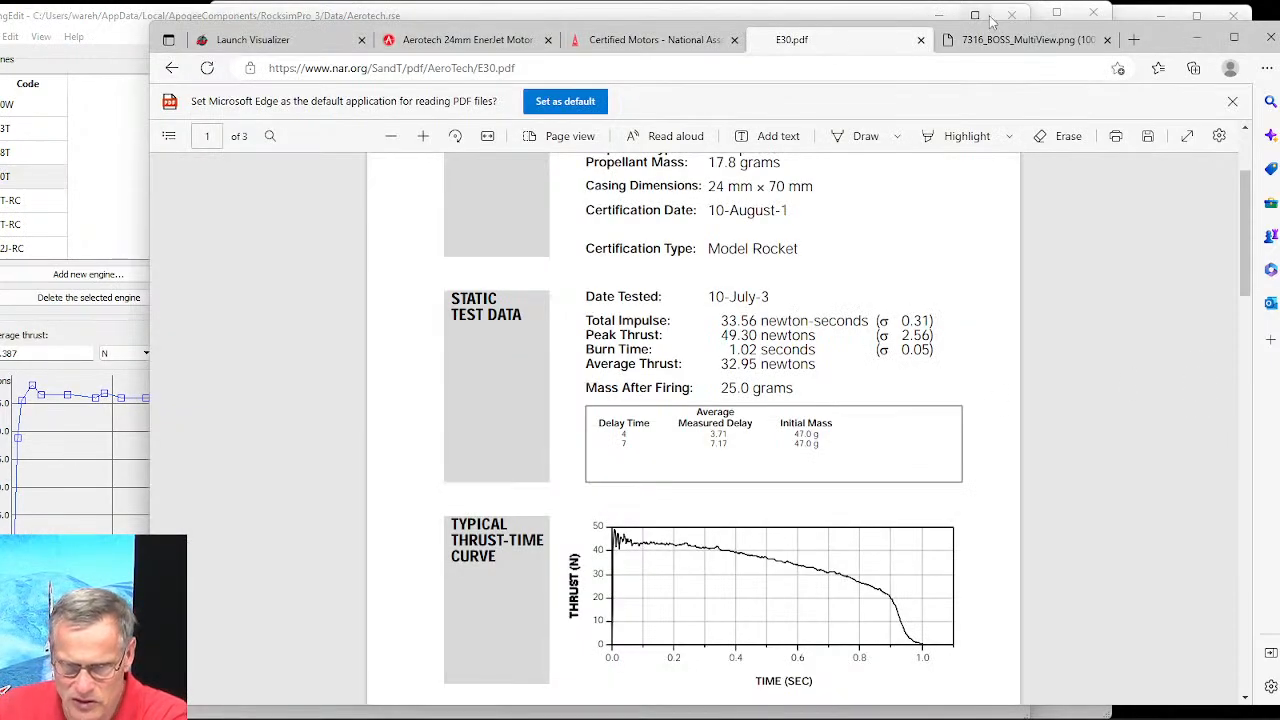
{"action": "left_click_drag", "start_coordinate": [1160, 42], "coordinate": [1279, 36]}
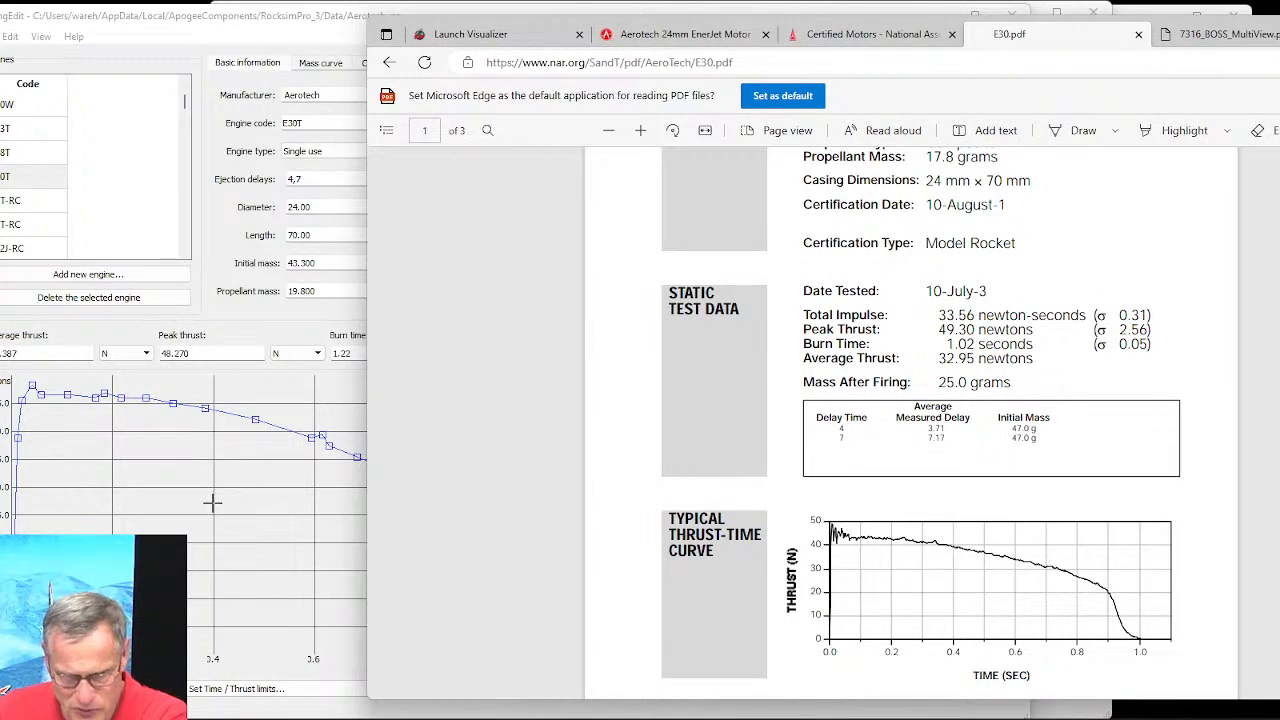
{"action": "left_click", "coordinate": [272, 343]}
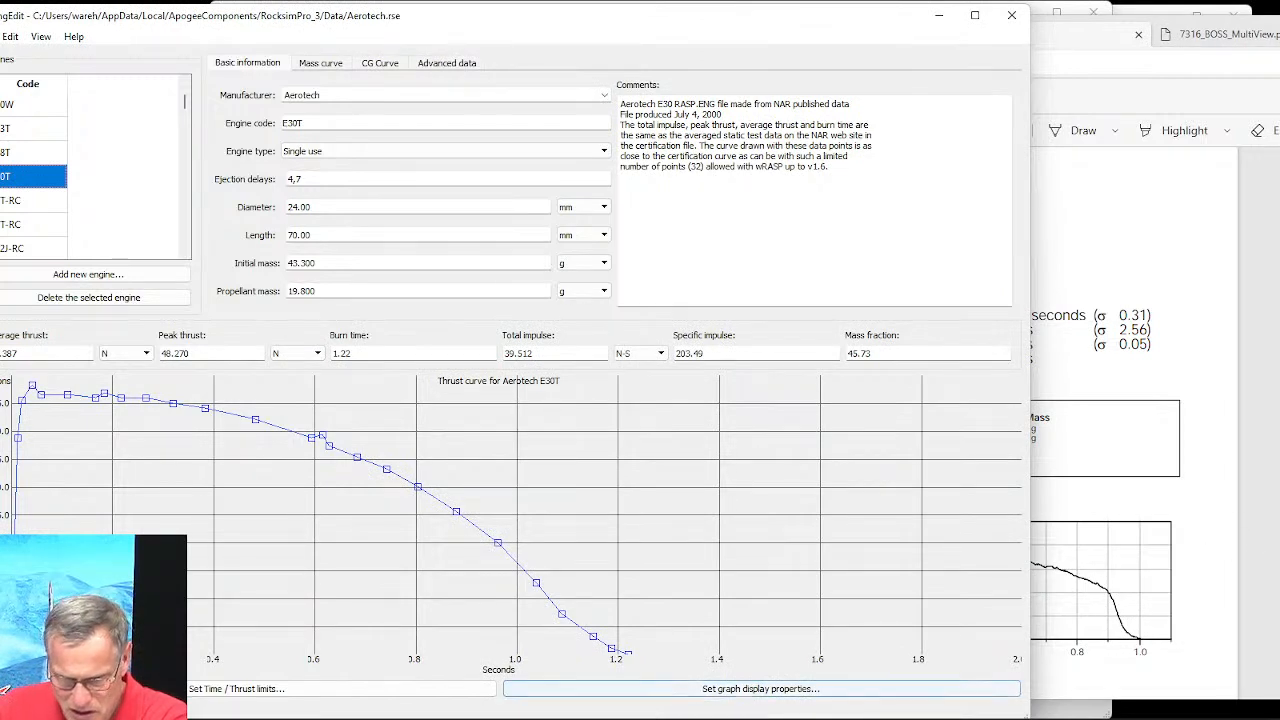
{"action": "left_click", "coordinate": [1240, 630]}
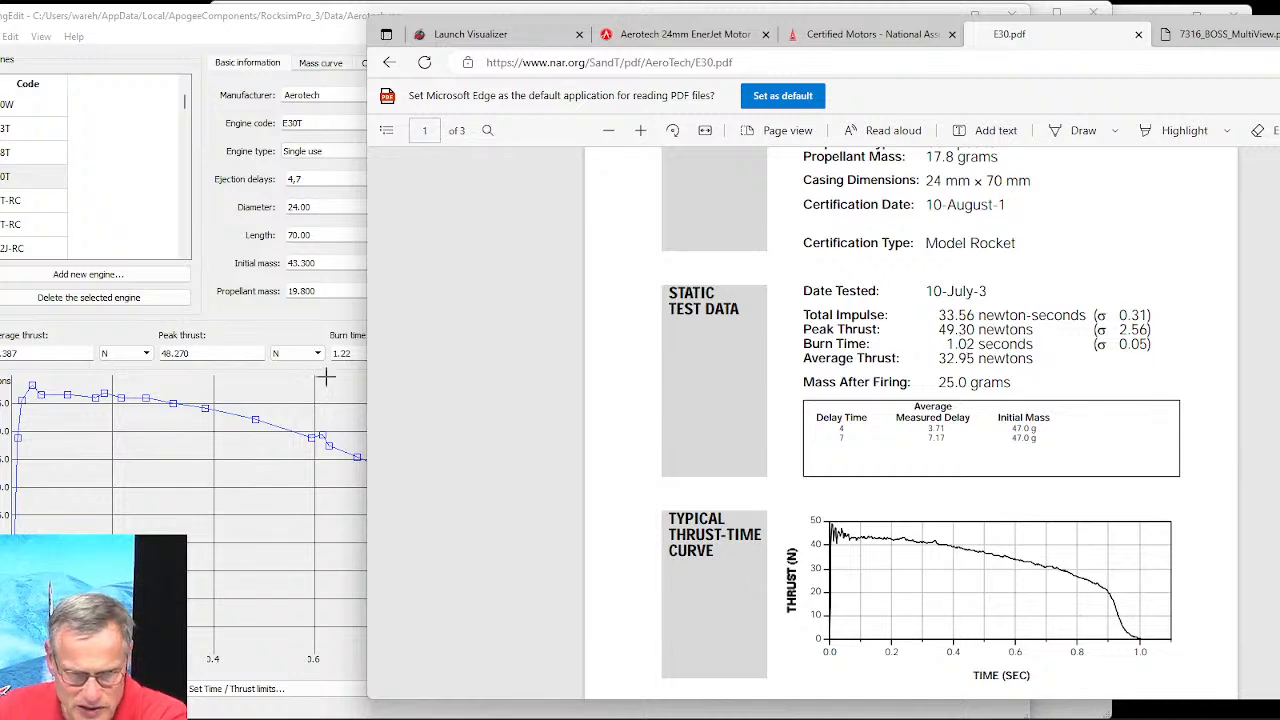
{"action": "left_click", "coordinate": [306, 344]}
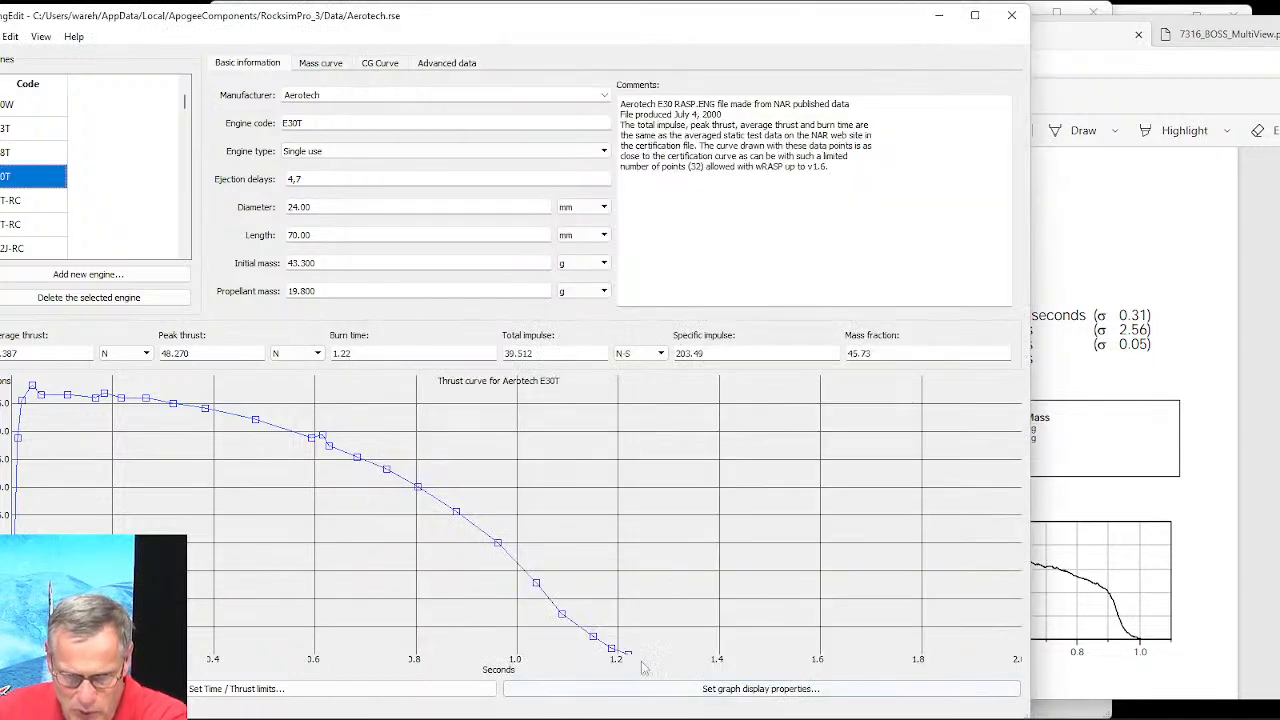
{"action": "left_click", "coordinate": [346, 358]}
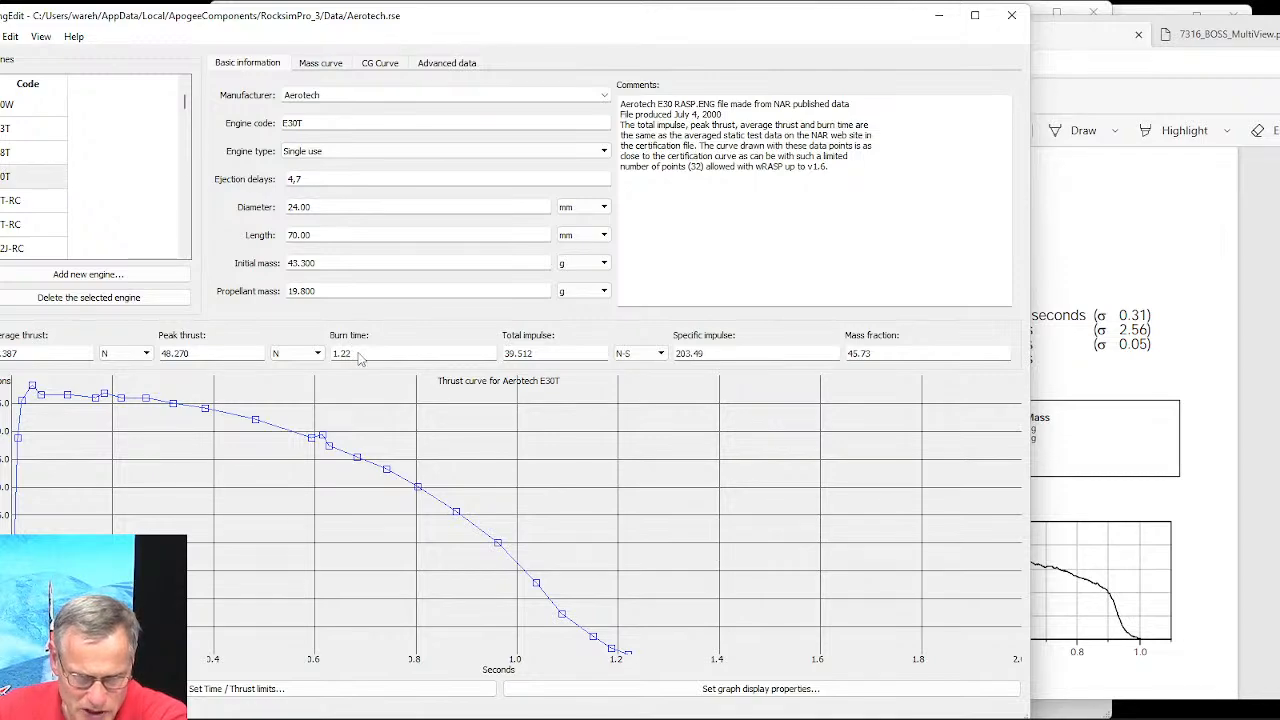
{"action": "left_click_drag", "start_coordinate": [393, 24], "coordinate": [452, 21]}
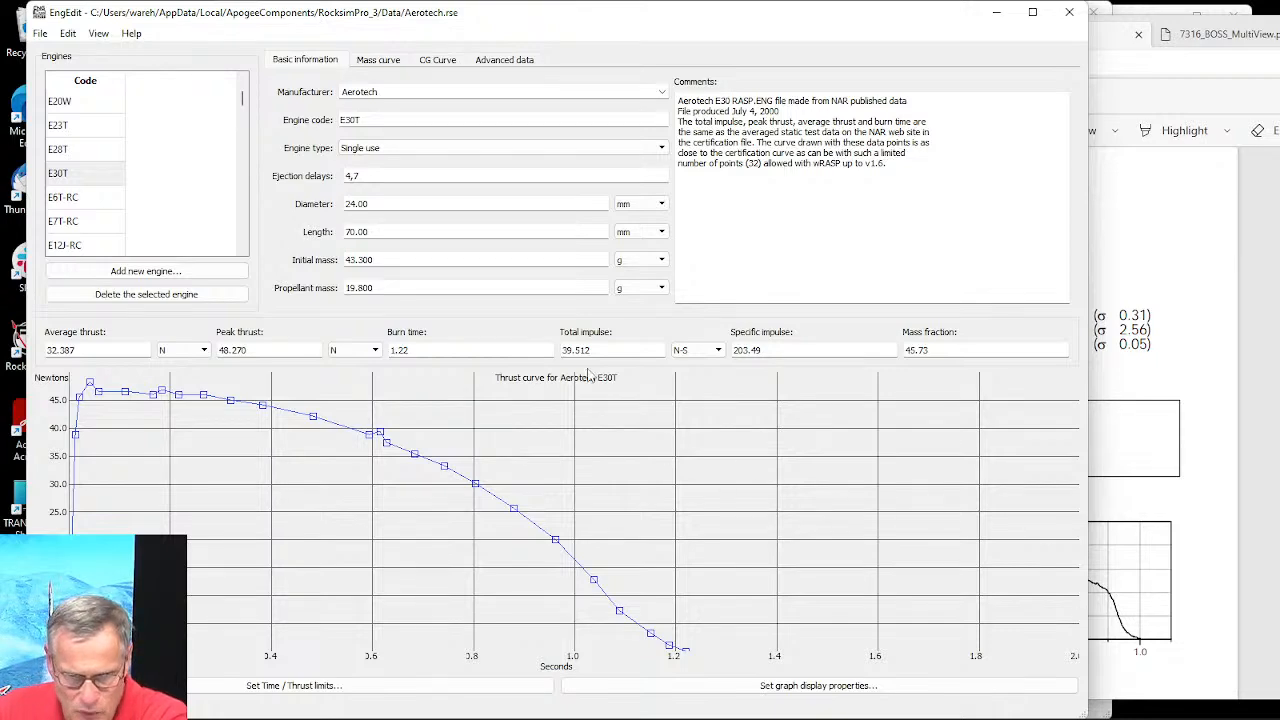
{"action": "left_click", "coordinate": [1218, 514]}
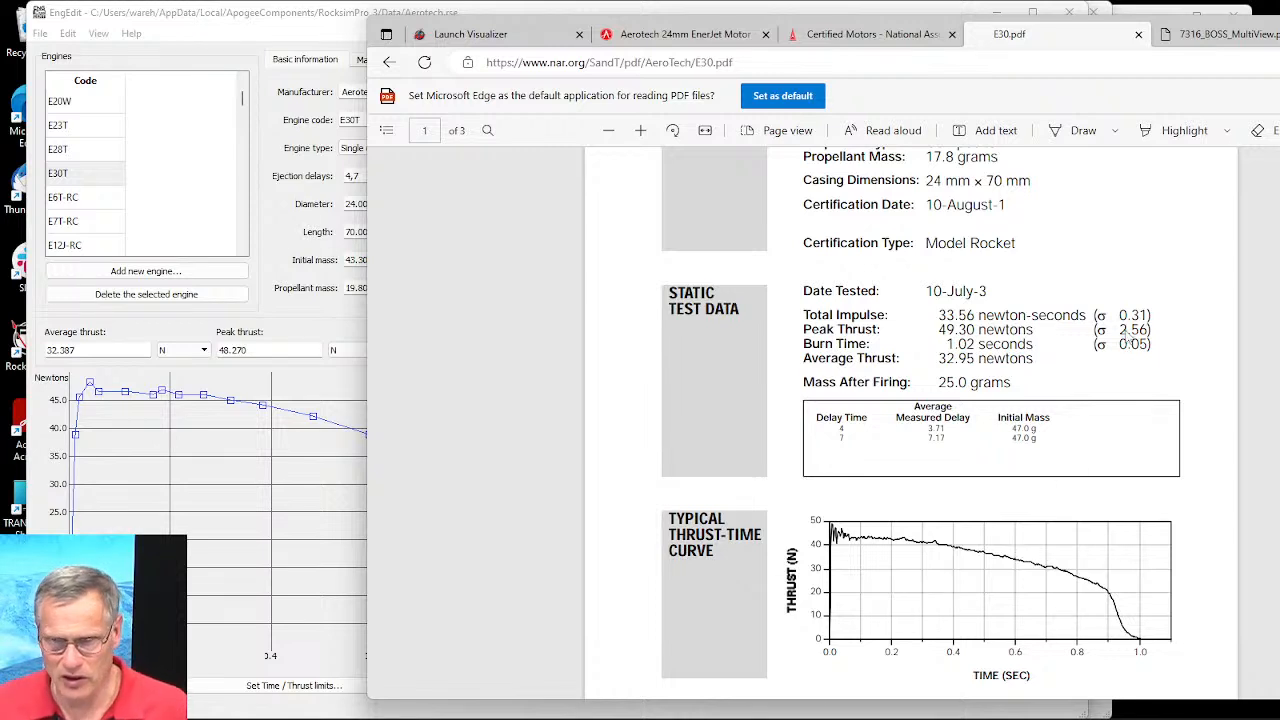
{"action": "left_click", "coordinate": [1215, 34]}
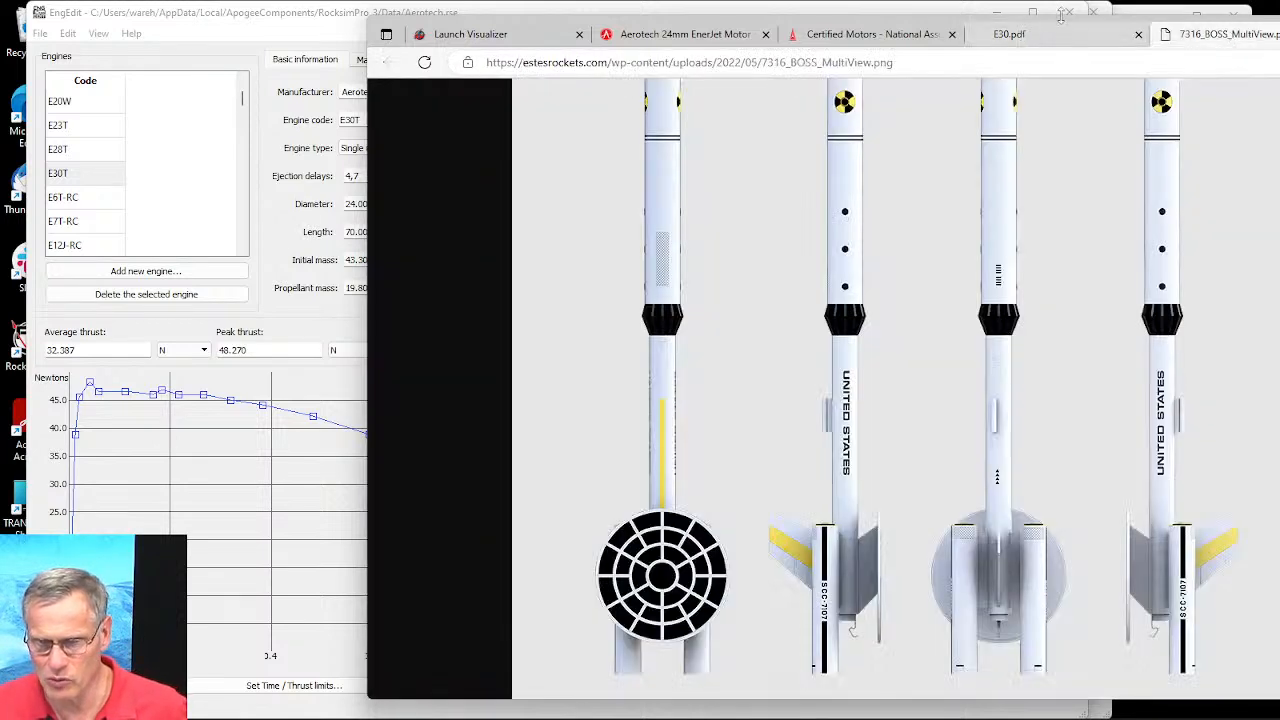
{"action": "left_click_drag", "start_coordinate": [900, 62], "coordinate": [410, 5]}
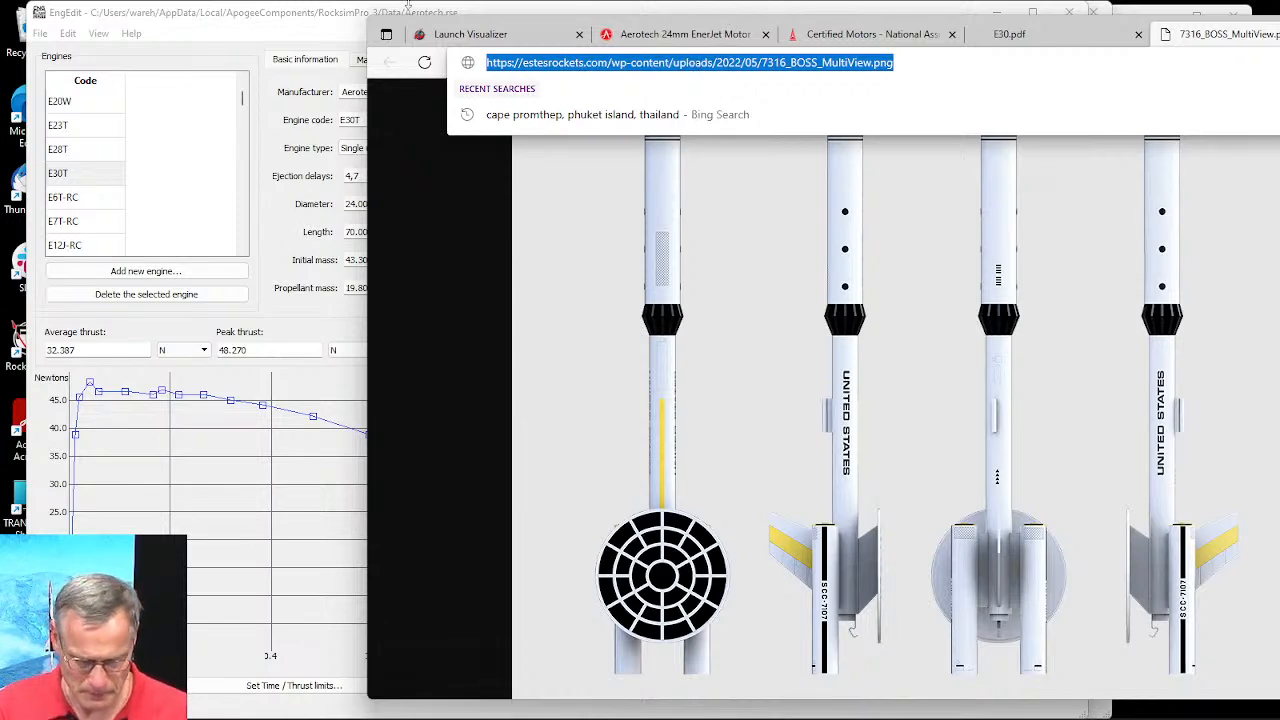
{"action": "type", "text": "t"}
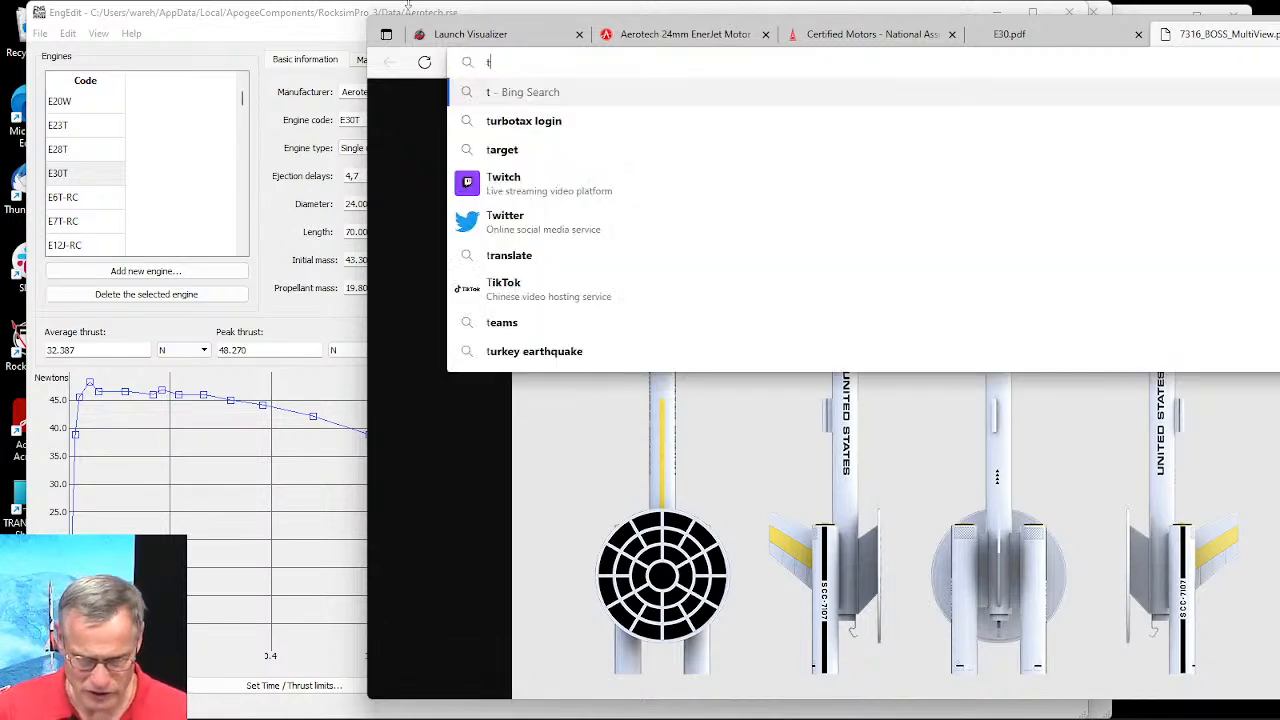
{"action": "key", "text": "BackSpace"}
{"action": "type", "text": "www."}
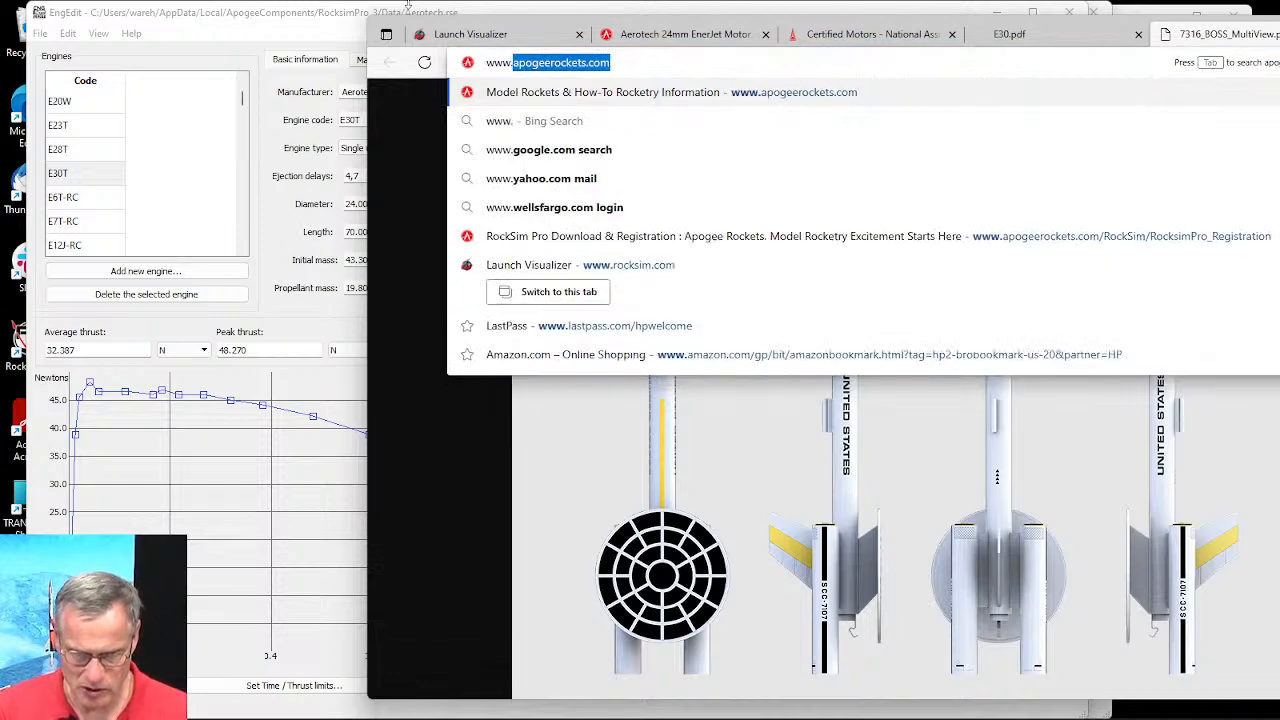
{"action": "type", "text": "thrustc"}
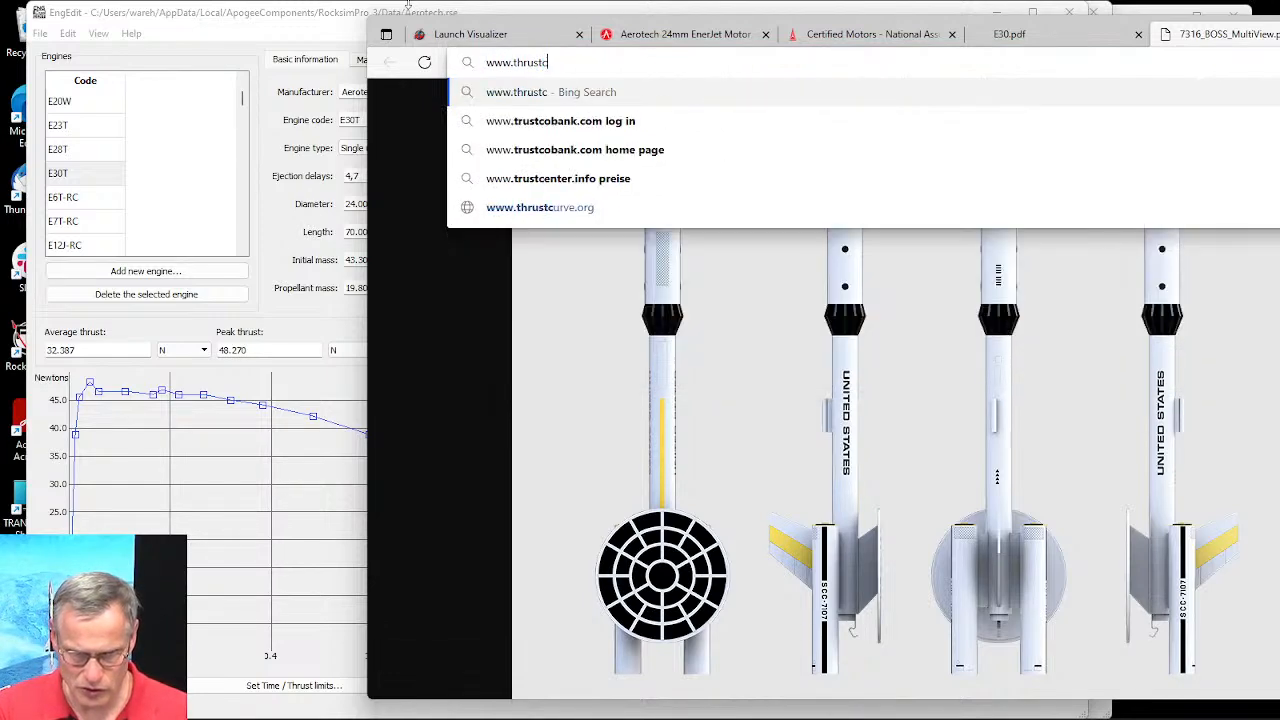
{"action": "type", "text": "urve.com"}
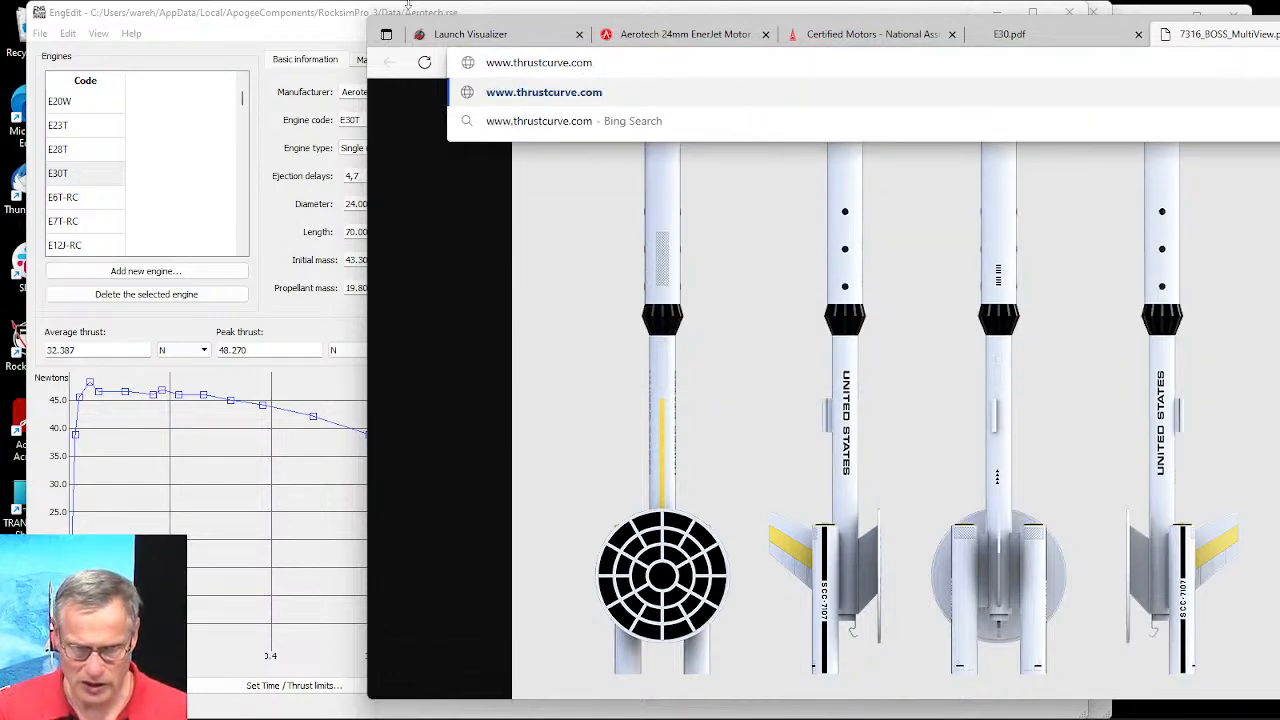
{"action": "key", "text": "Return"}
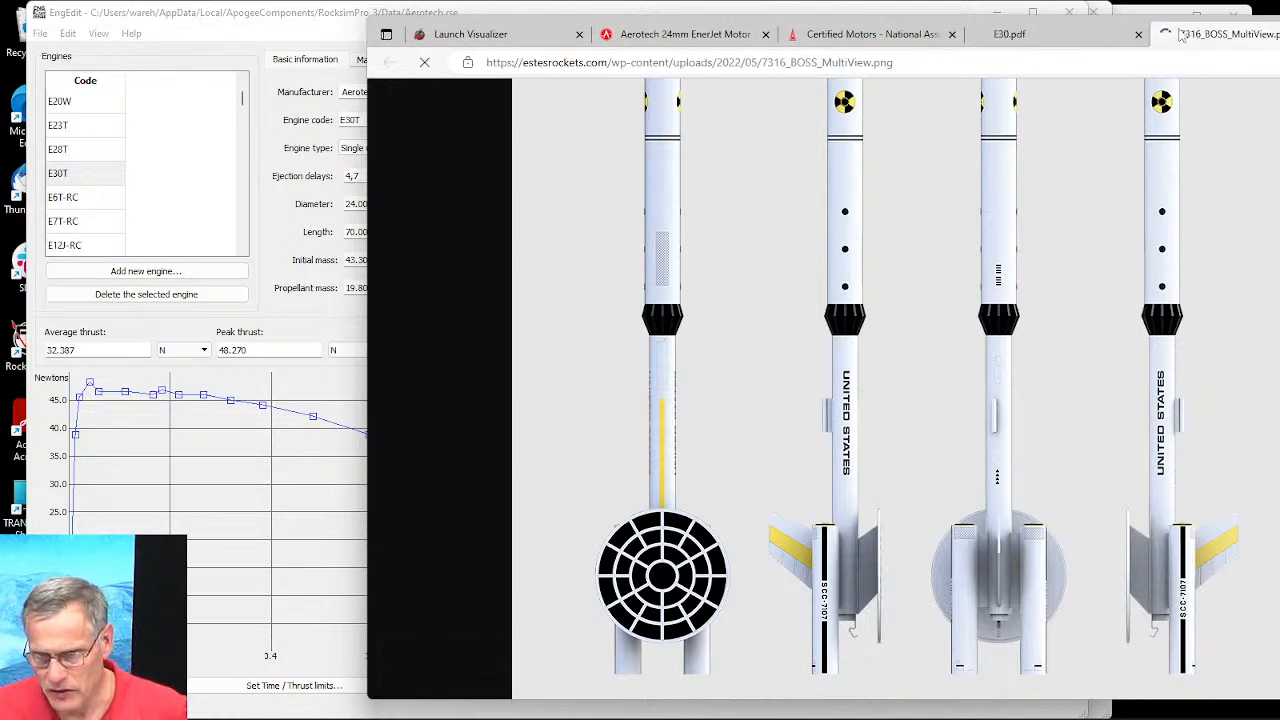
{"action": "key", "text": "F5"}
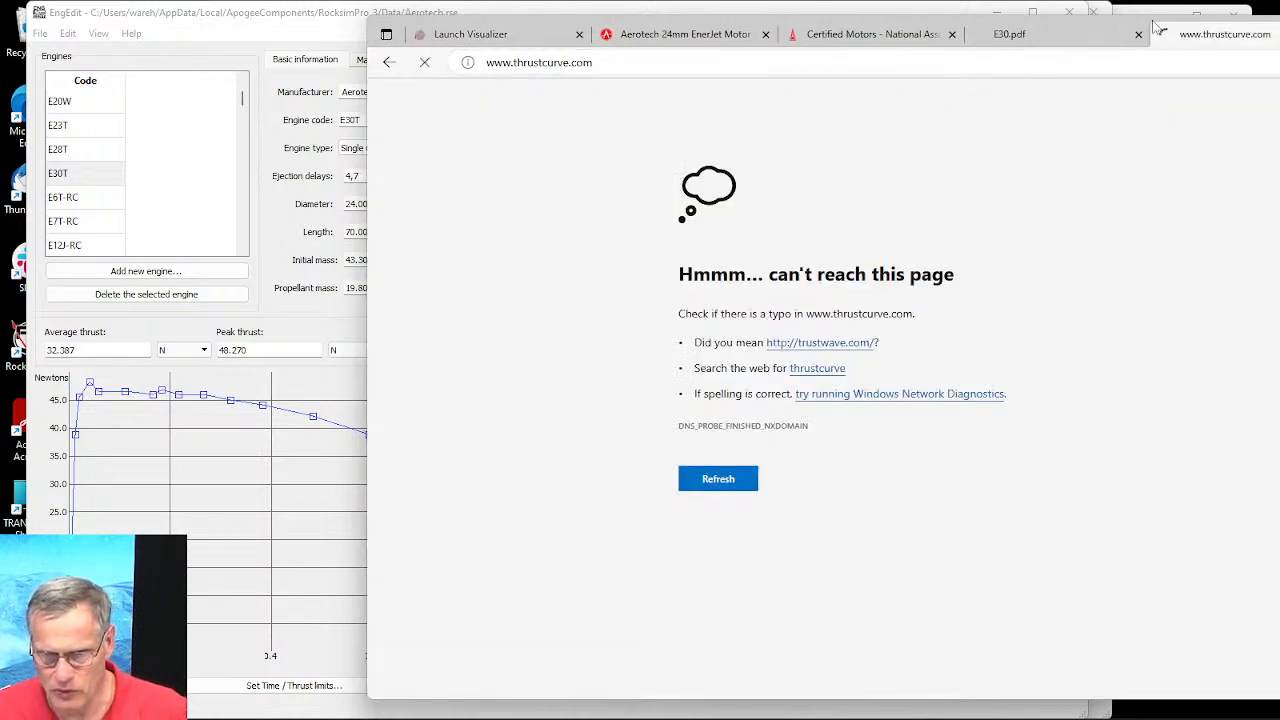
{"action": "left_click", "coordinate": [574, 62]}
{"action": "left_click", "coordinate": [573, 63]}
{"action": "left_click_drag", "start_coordinate": [574, 62], "coordinate": [640, 65]}
{"action": "type", "text": "org"}
{"action": "key", "text": "Return"}
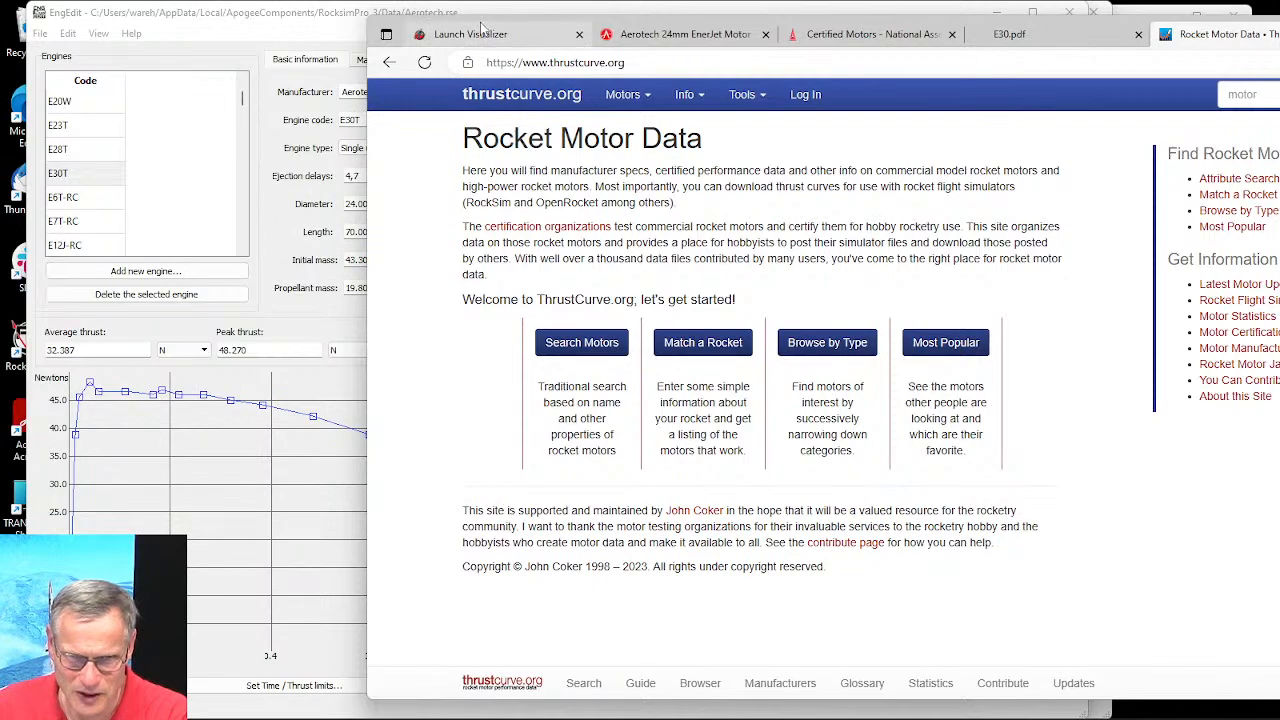
Step: Maximize the browser window and search ThrustCurve for the E30 motor
{"action": "left_click_drag", "start_coordinate": [484, 27], "coordinate": [356, 1]}
{"action": "left_click", "coordinate": [972, 73]}
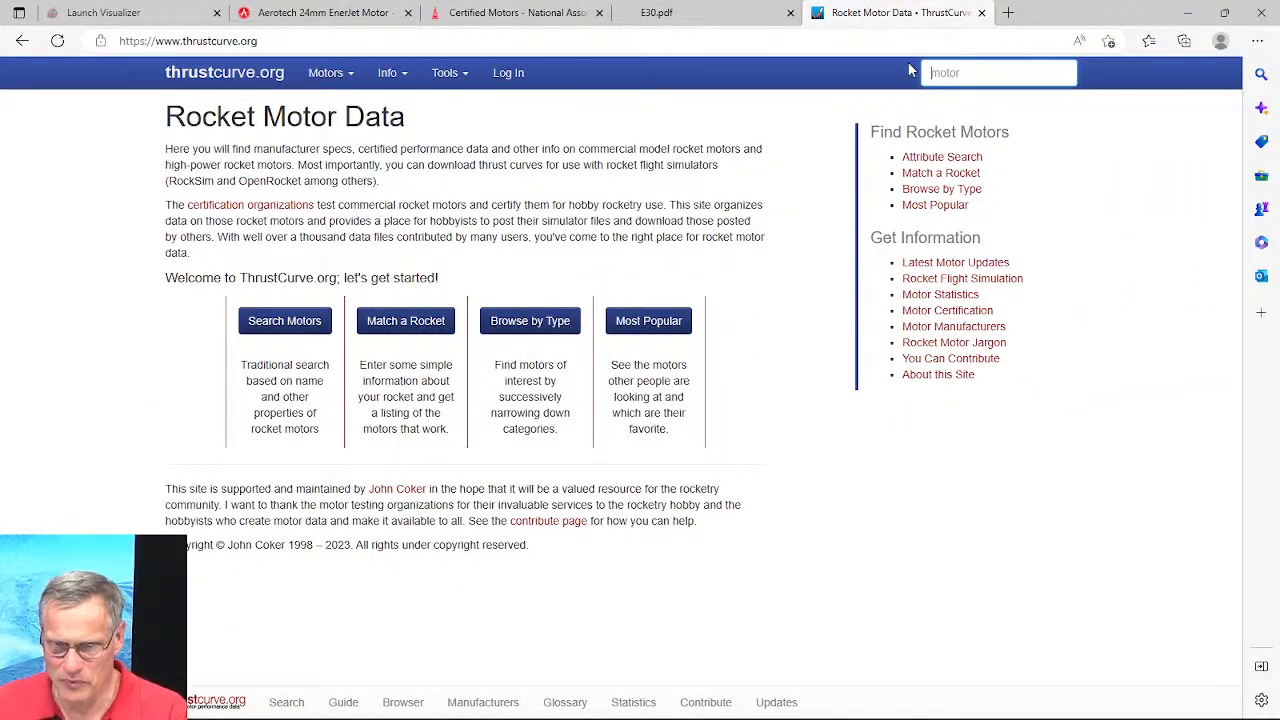
{"action": "type", "text": "E30"}
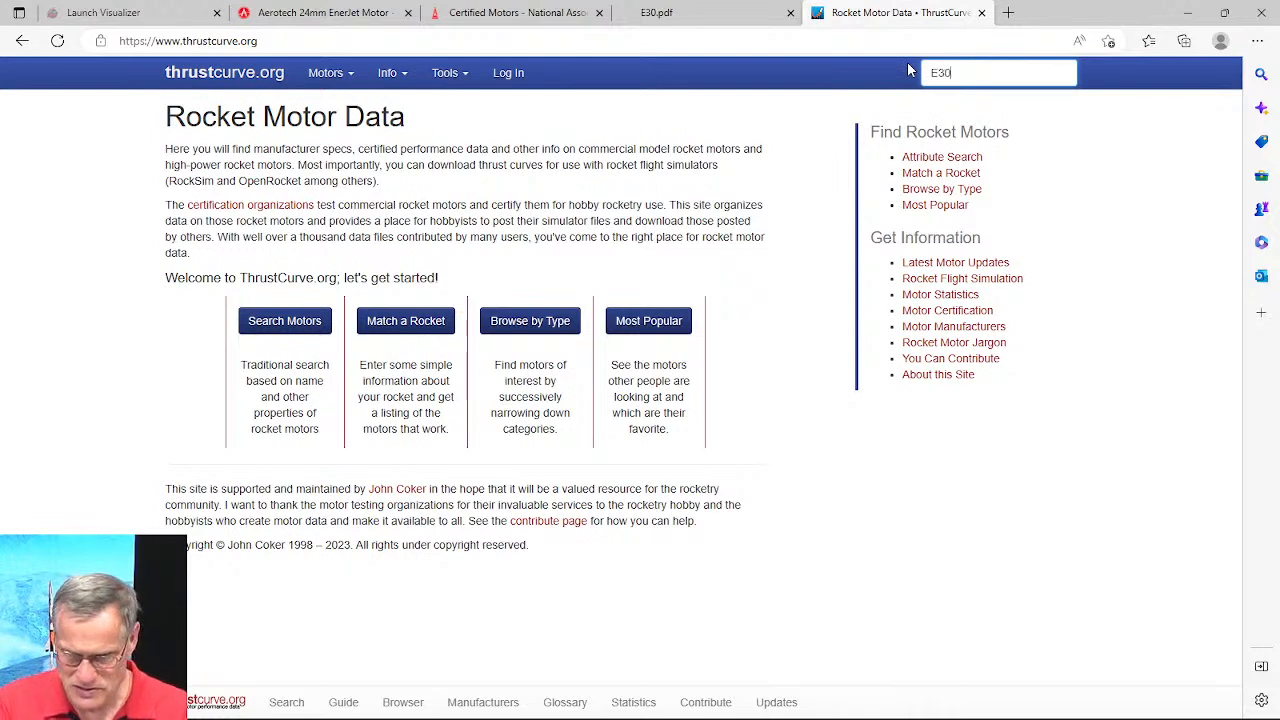
{"action": "key", "text": "Return"}
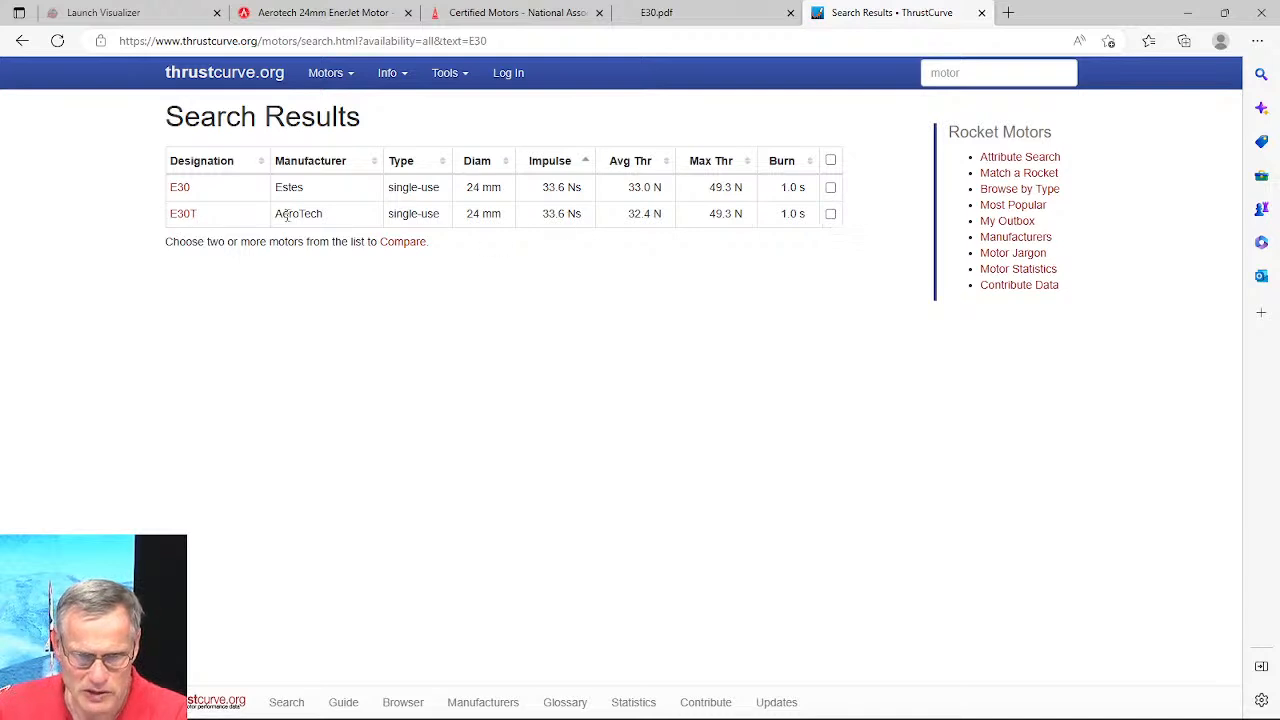
Step: Open the AeroTech E30T motor page, download its RockSim simulator file and dismiss the antivirus notice
{"action": "left_click", "coordinate": [178, 219]}
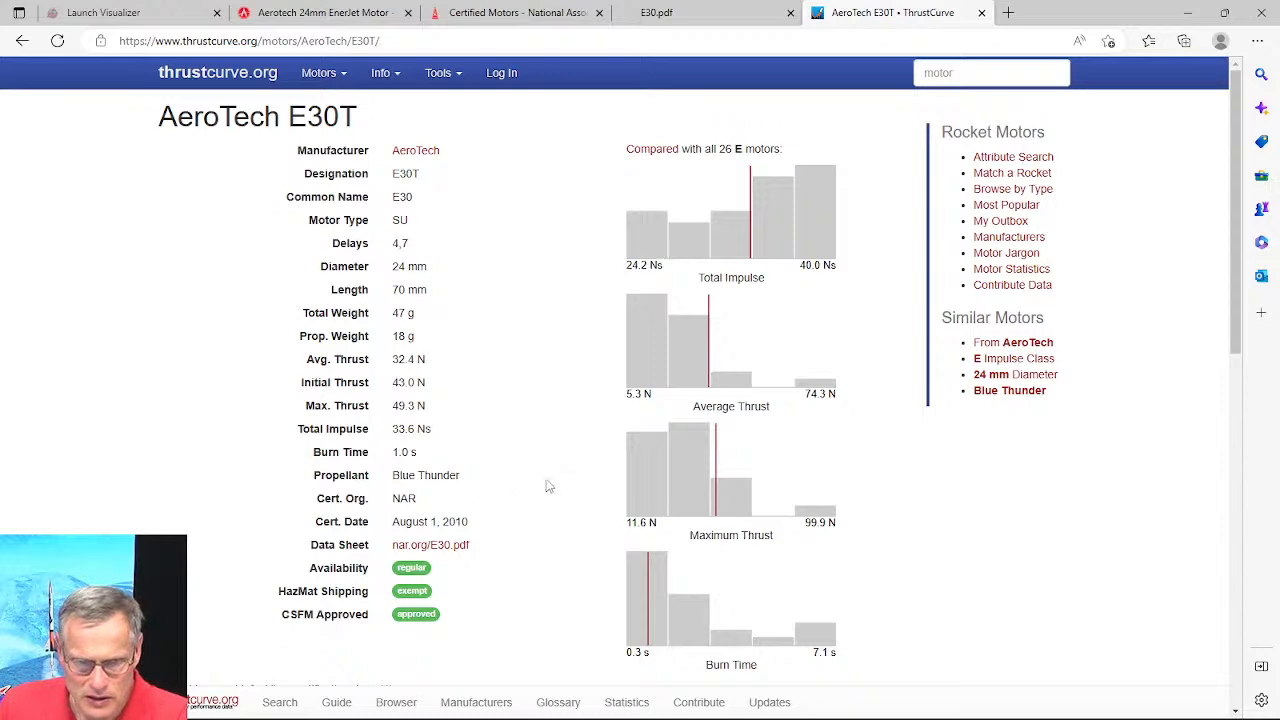
{"action": "scroll", "coordinate": [530, 420], "scroll_direction": "down", "scroll_amount": 1}
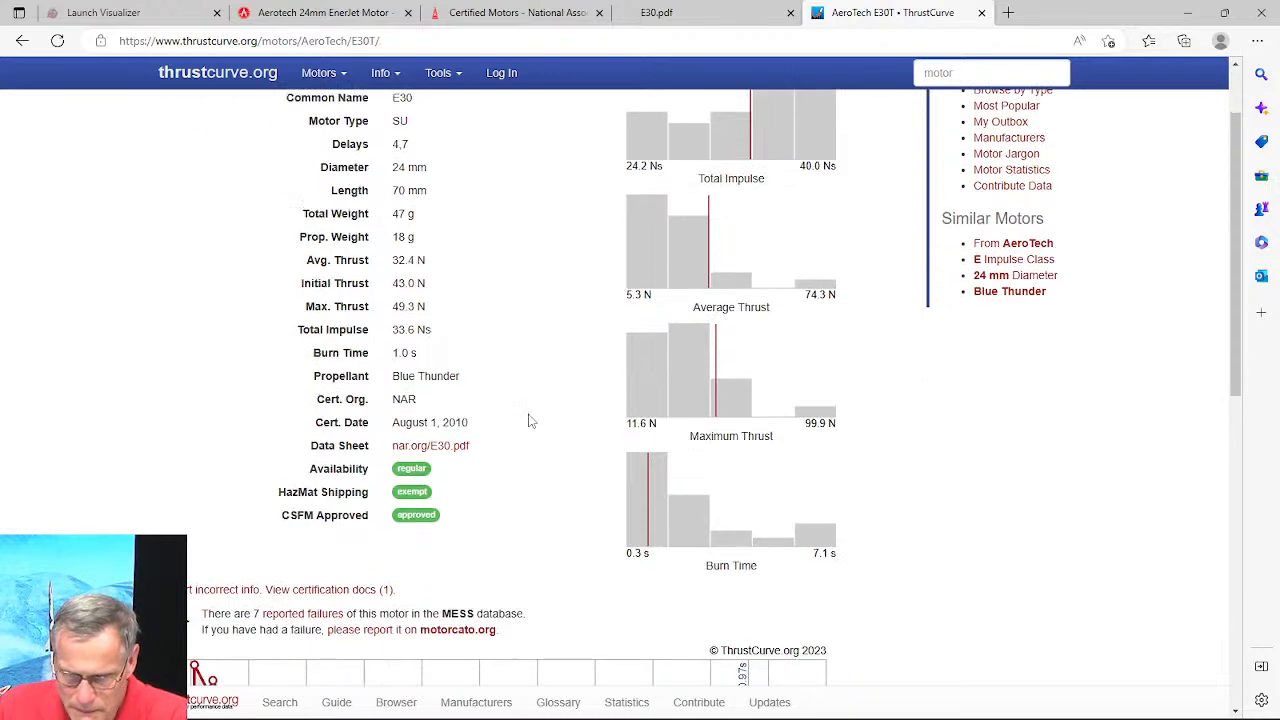
{"action": "scroll", "coordinate": [528, 425], "scroll_direction": "down", "scroll_amount": 4}
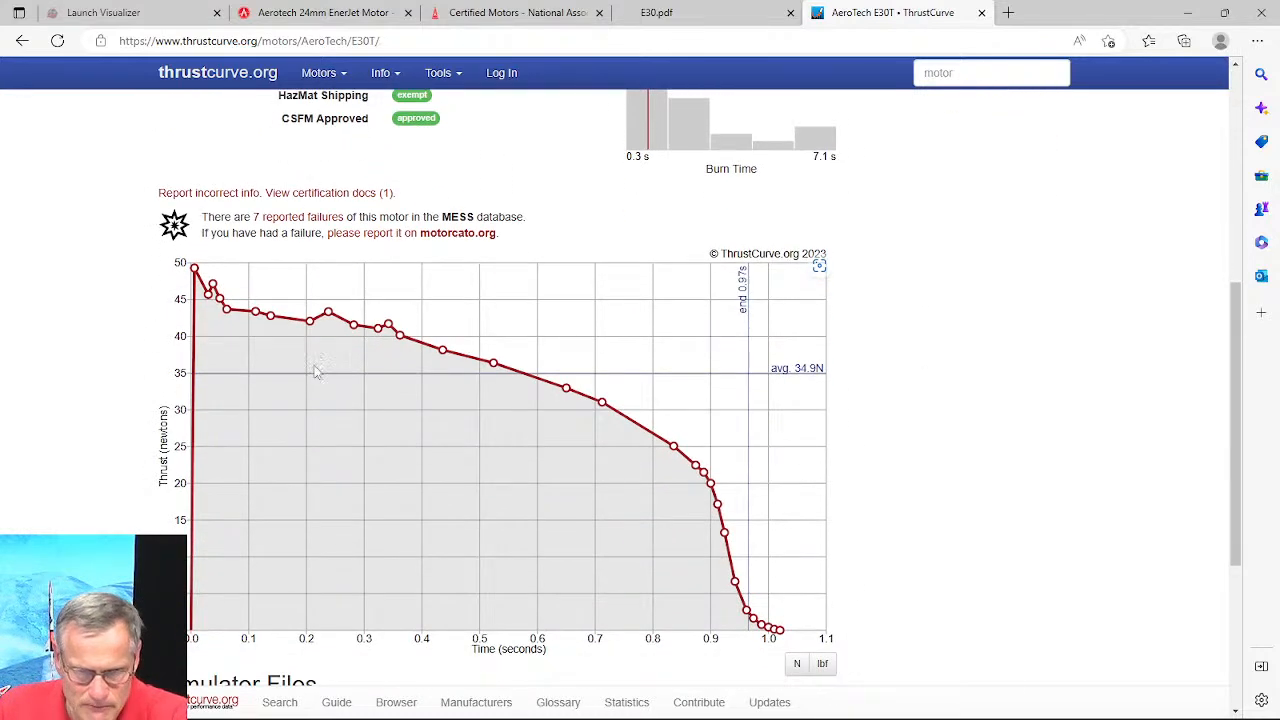
{"action": "scroll", "coordinate": [640, 268], "scroll_direction": "down", "scroll_amount": 1}
{"action": "scroll", "coordinate": [630, 266], "scroll_direction": "down", "scroll_amount": 2}
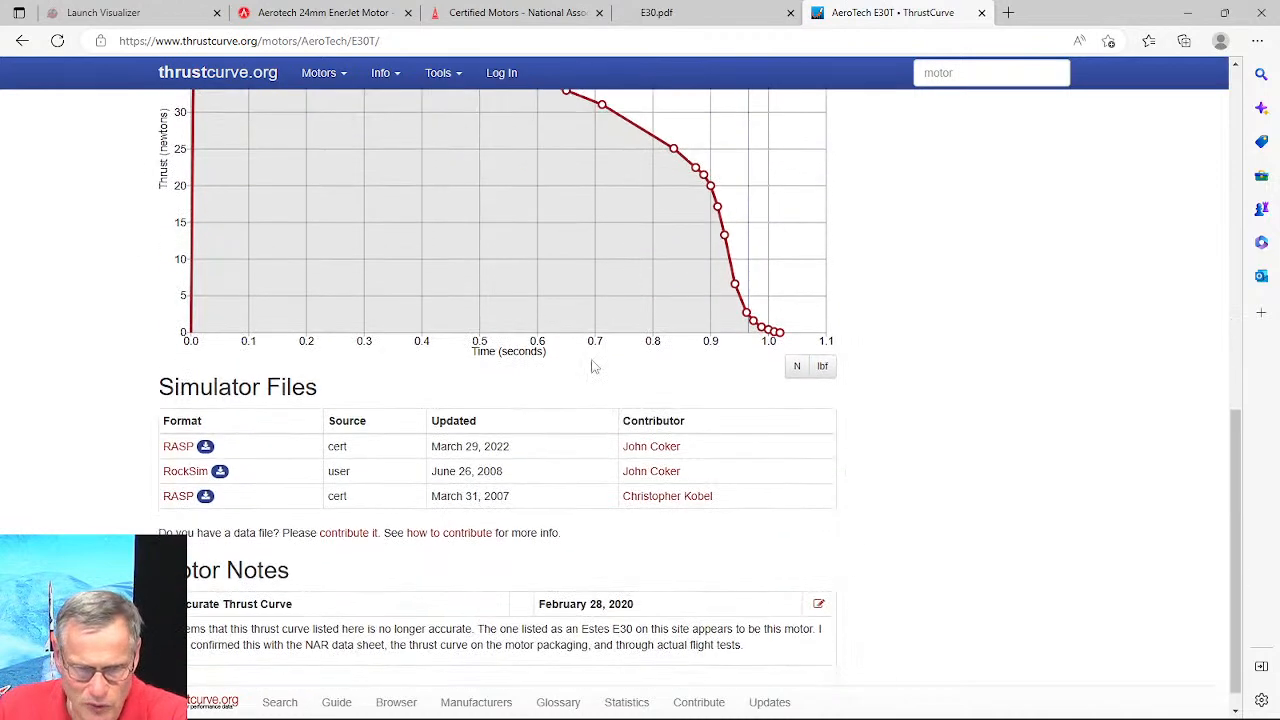
{"action": "left_click", "coordinate": [220, 472]}
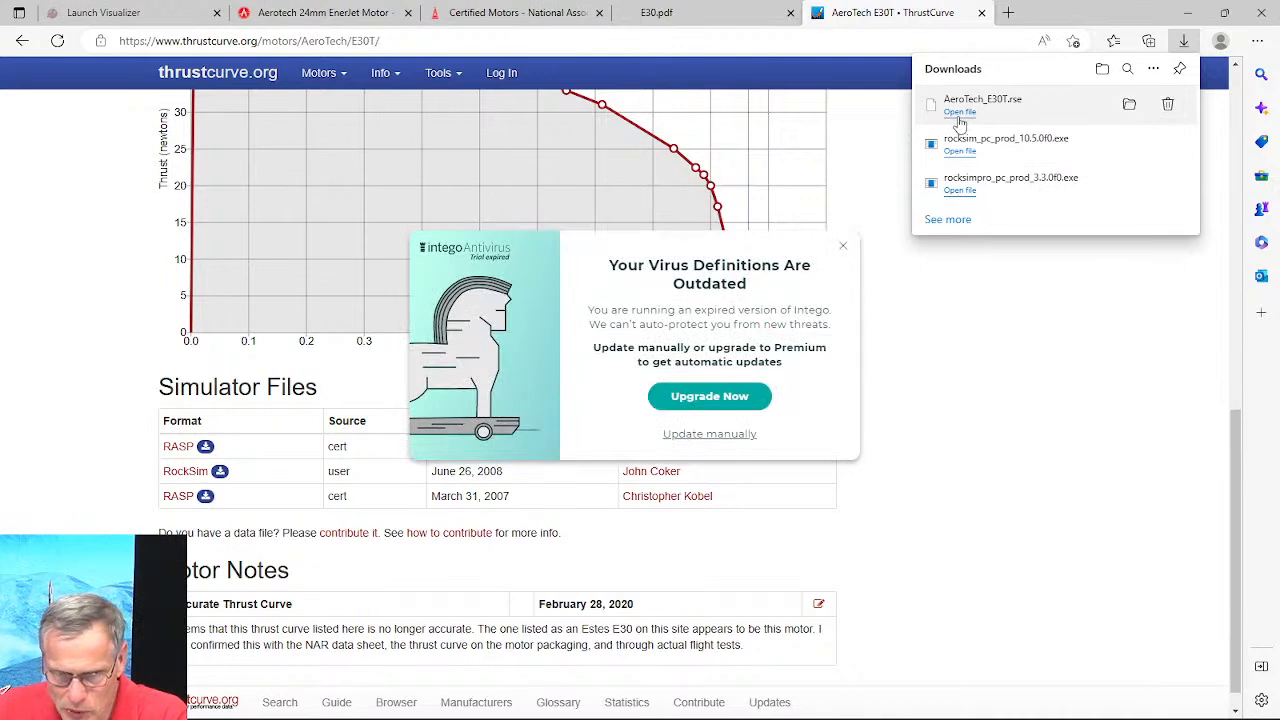
{"action": "left_click", "coordinate": [959, 116]}
{"action": "left_click", "coordinate": [843, 246]}
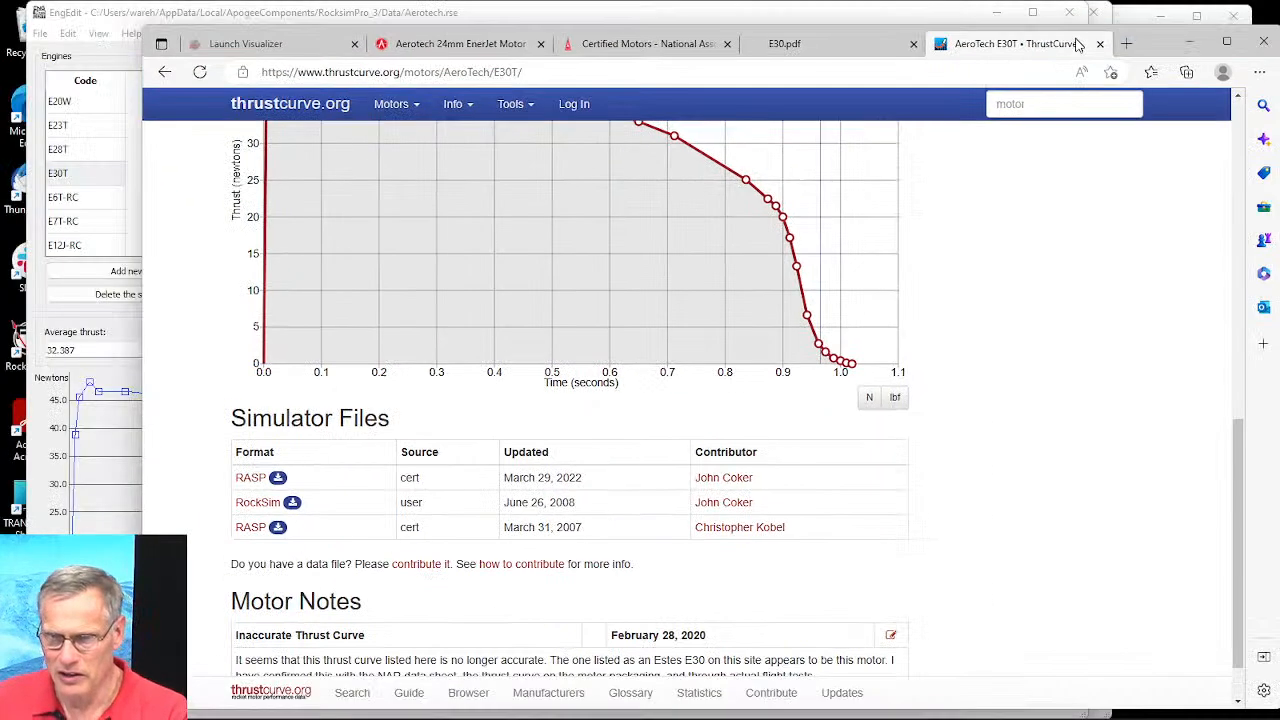
Step: Shrink the browser window, move EngEdit aside and switch to RockSim Pro with the Apogee SkyMetra design
{"action": "double_click", "coordinate": [1074, 16]}
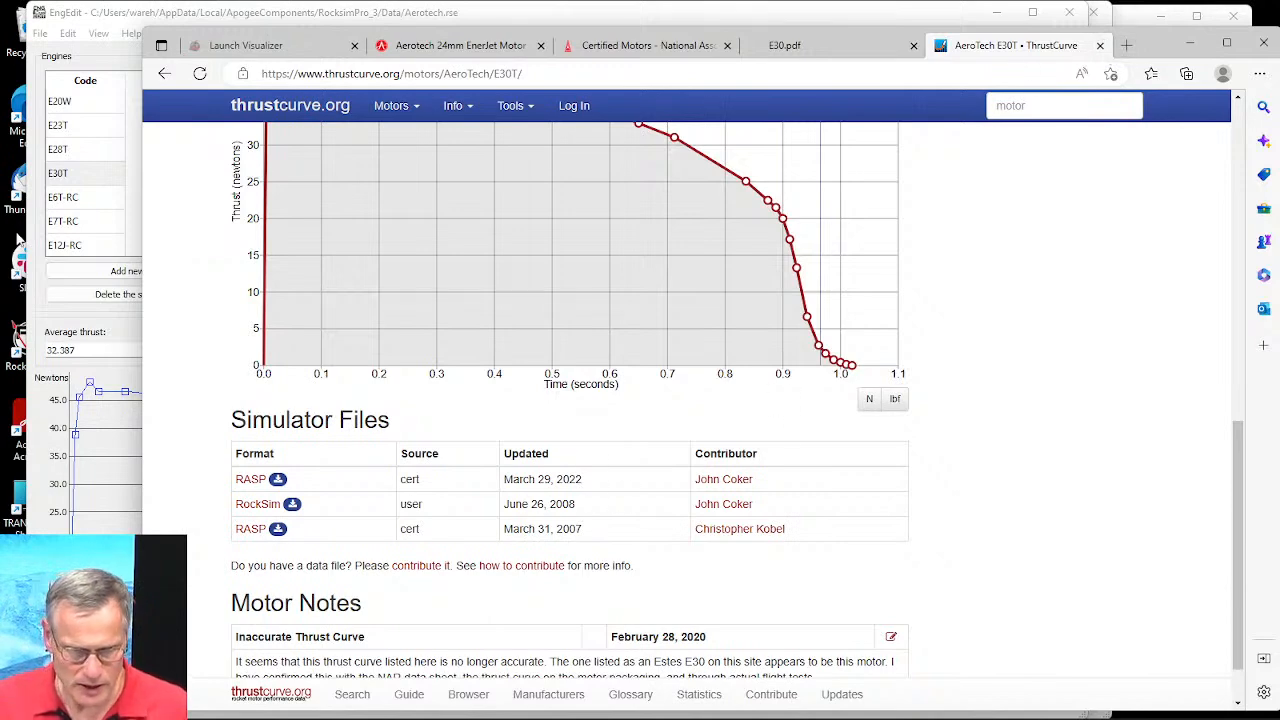
{"action": "left_click", "coordinate": [729, 15]}
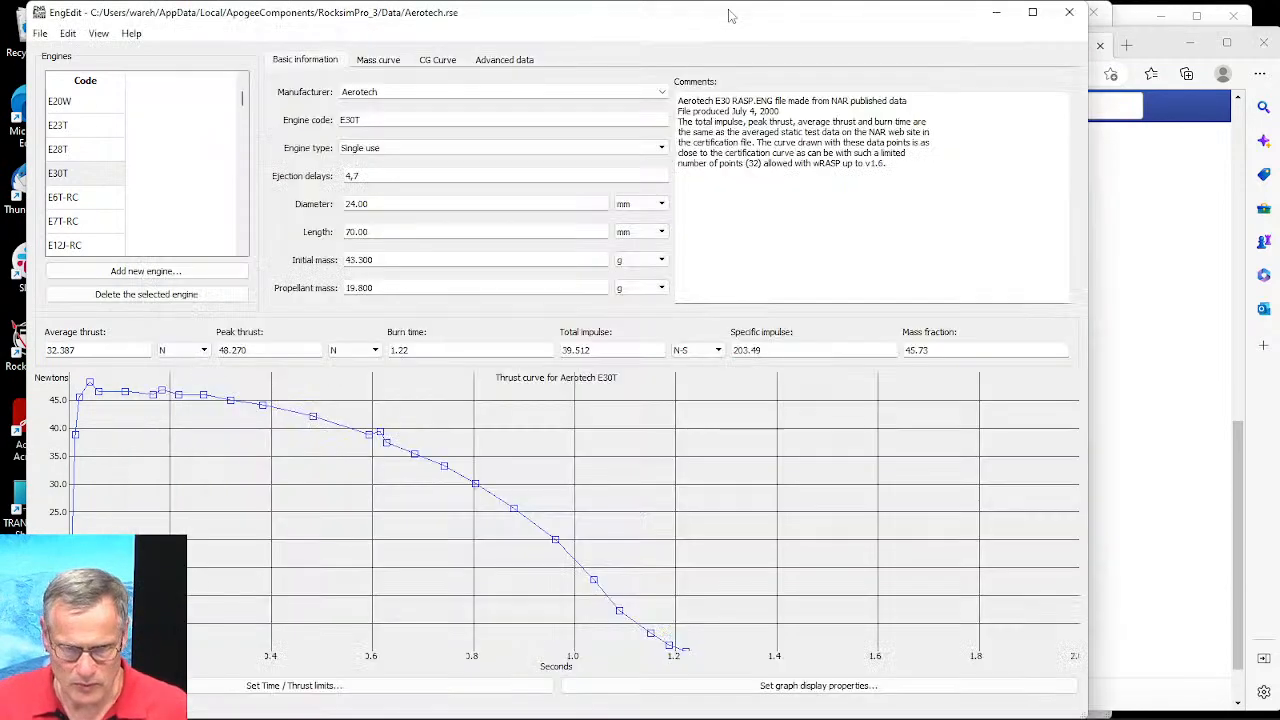
{"action": "left_click_drag", "start_coordinate": [866, 29], "coordinate": [1143, 160]}
{"action": "left_click", "coordinate": [119, 243]}
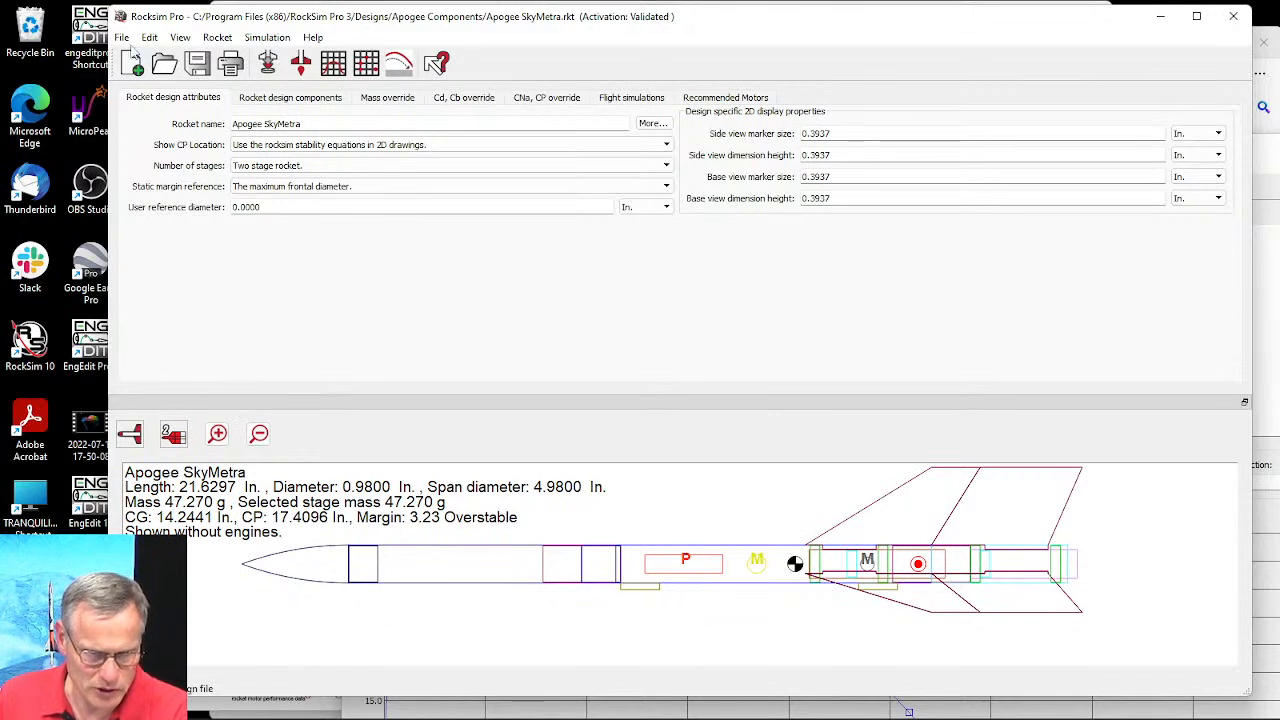
Step: Import the engine file AeroTech_E30T.rse from the Downloads folder into RockSim Pro
{"action": "left_click", "coordinate": [122, 38]}
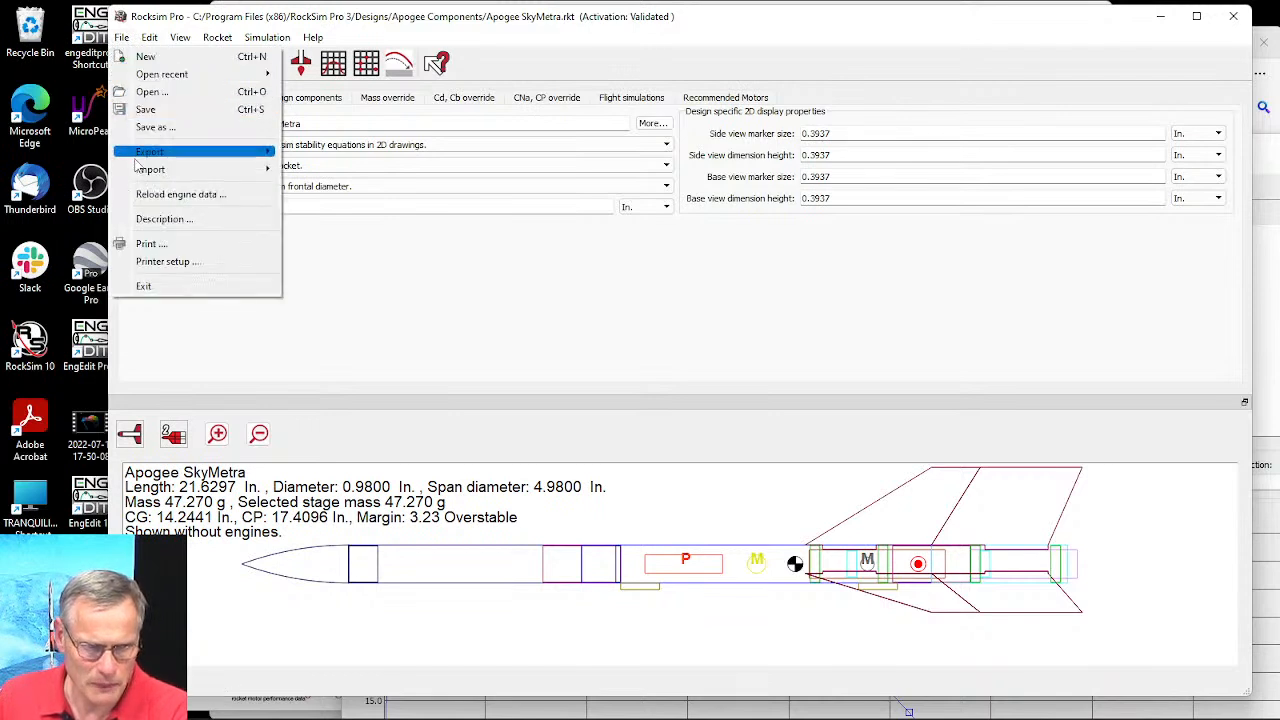
{"action": "mouse_move", "coordinate": [160, 170]}
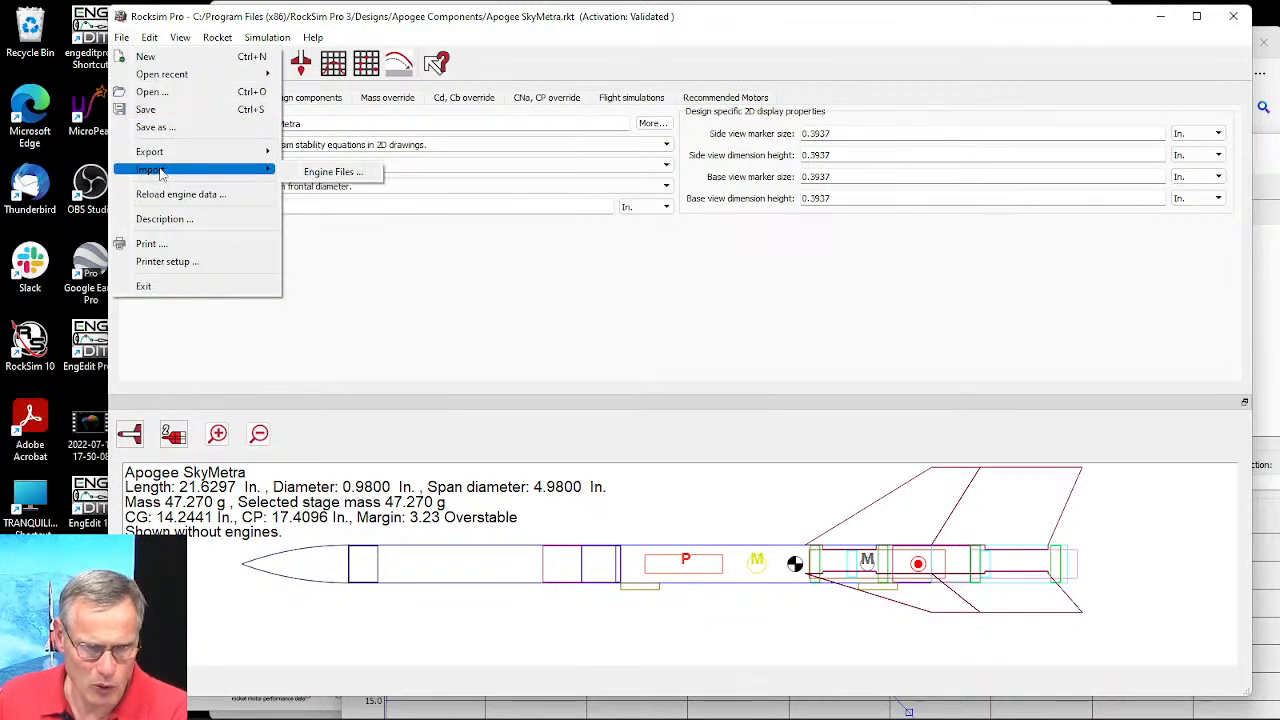
{"action": "left_click", "coordinate": [338, 174]}
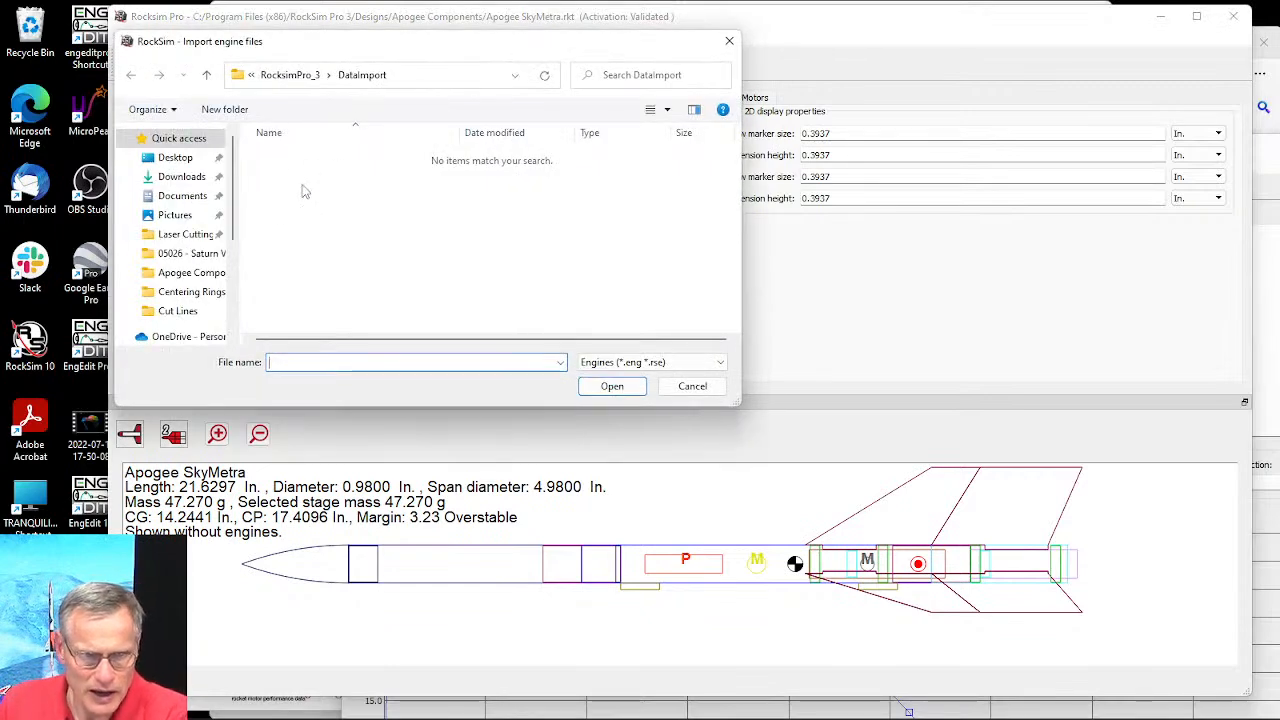
{"action": "left_click", "coordinate": [189, 185]}
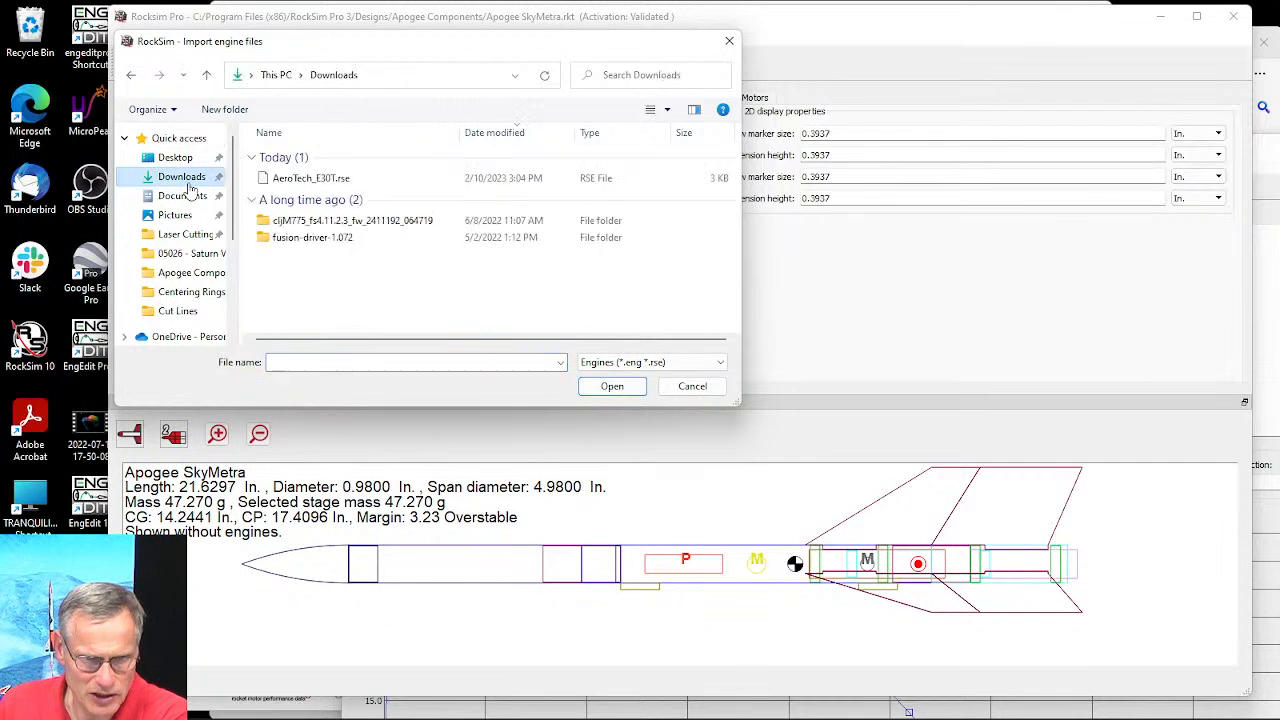
{"action": "left_click", "coordinate": [343, 181]}
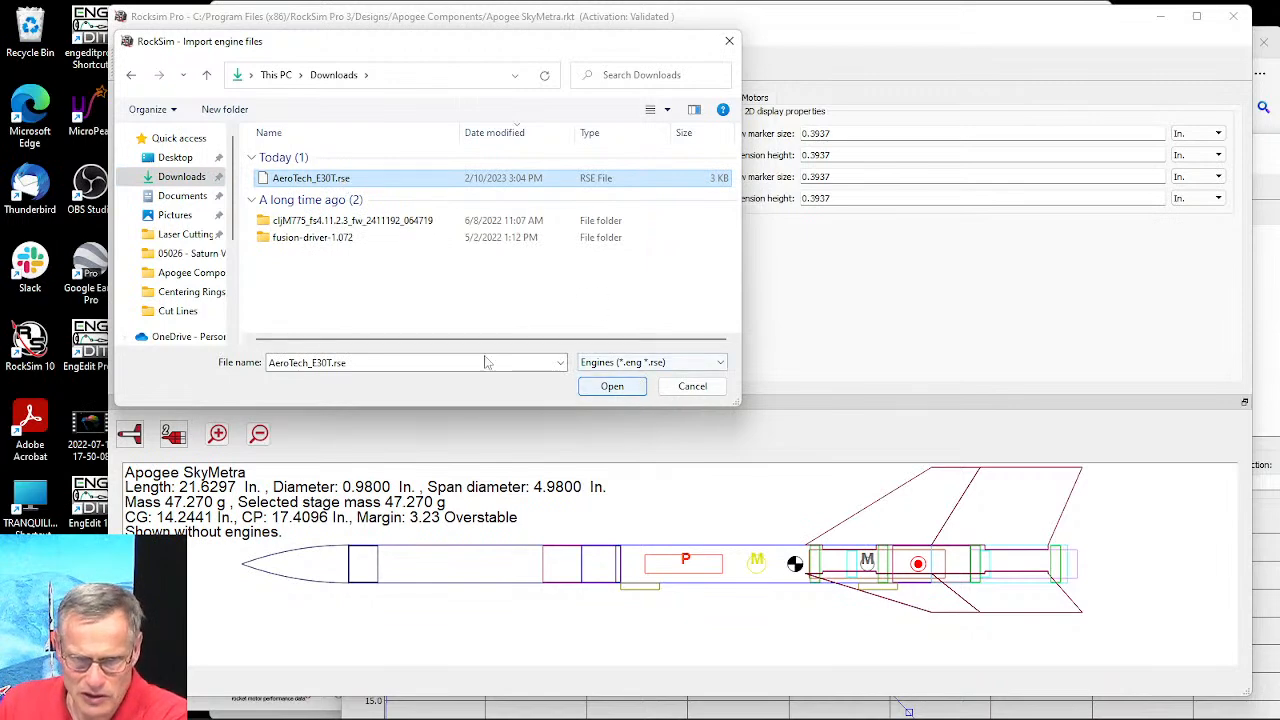
{"action": "left_click", "coordinate": [627, 388]}
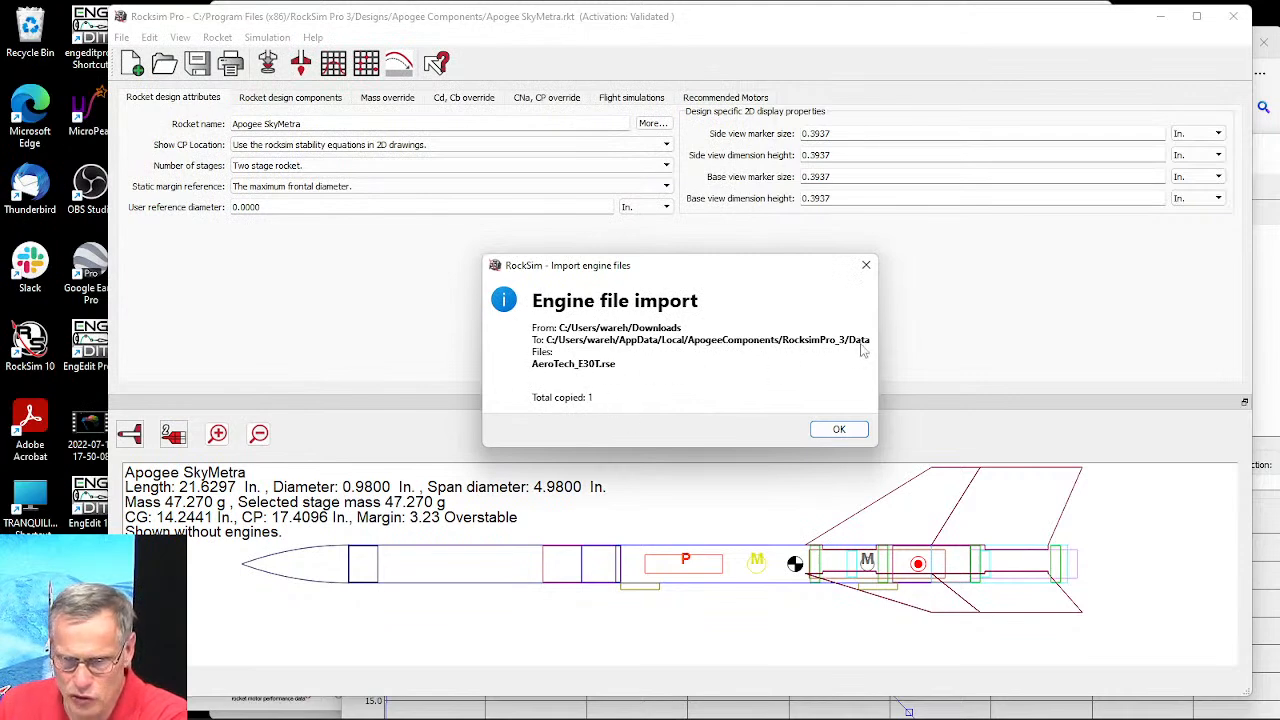
{"action": "left_click", "coordinate": [839, 428]}
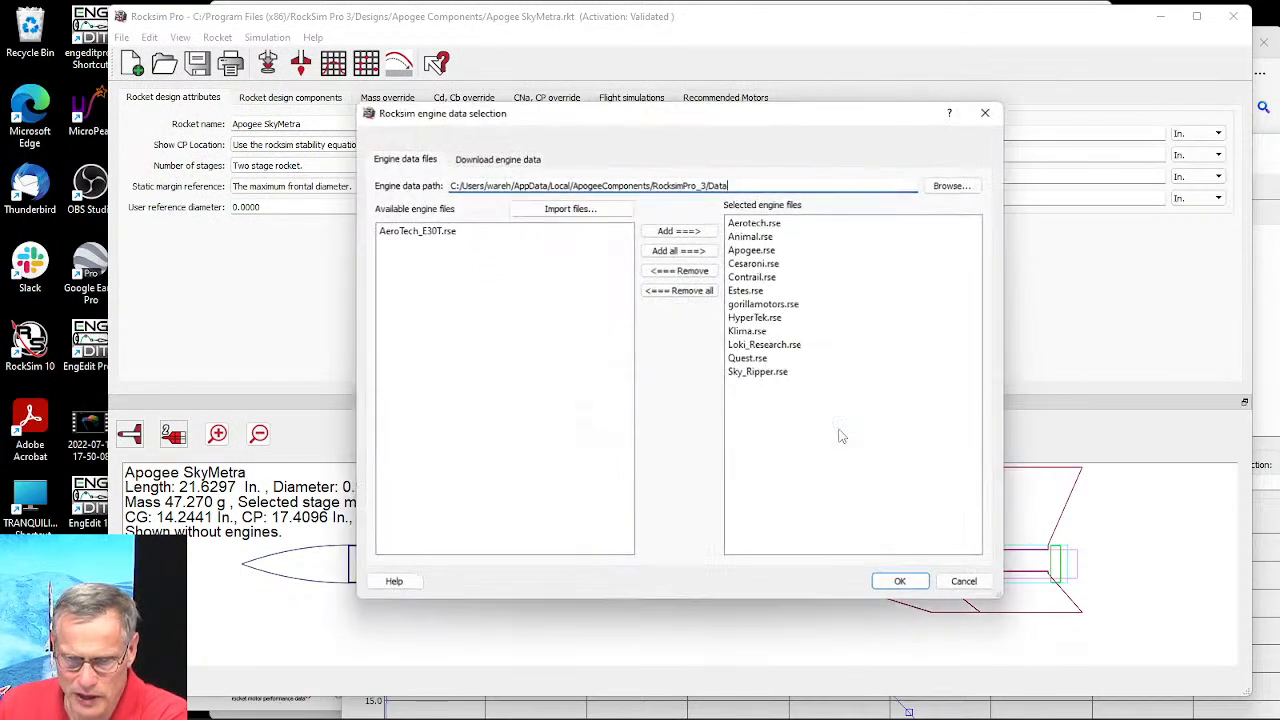
Step: Add AeroTech_E30T.rse to the selected engine files and accept the engine data selection
{"action": "left_click", "coordinate": [400, 232]}
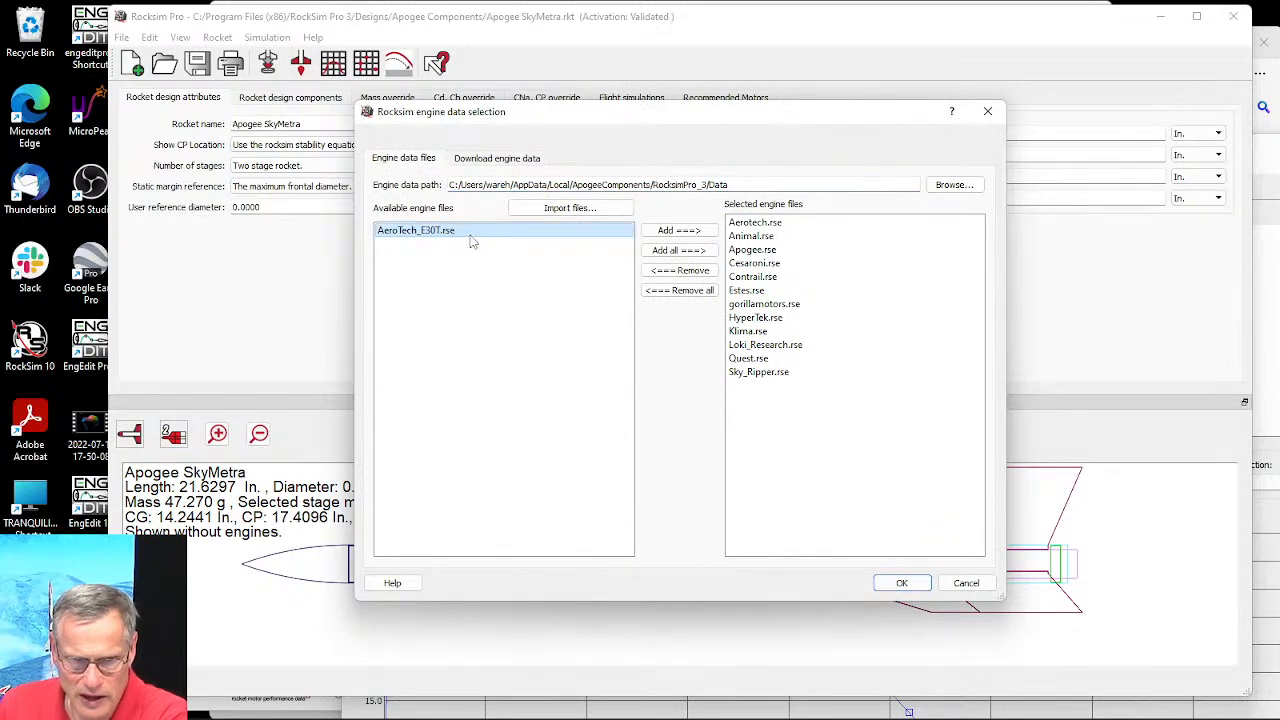
{"action": "left_click", "coordinate": [672, 236]}
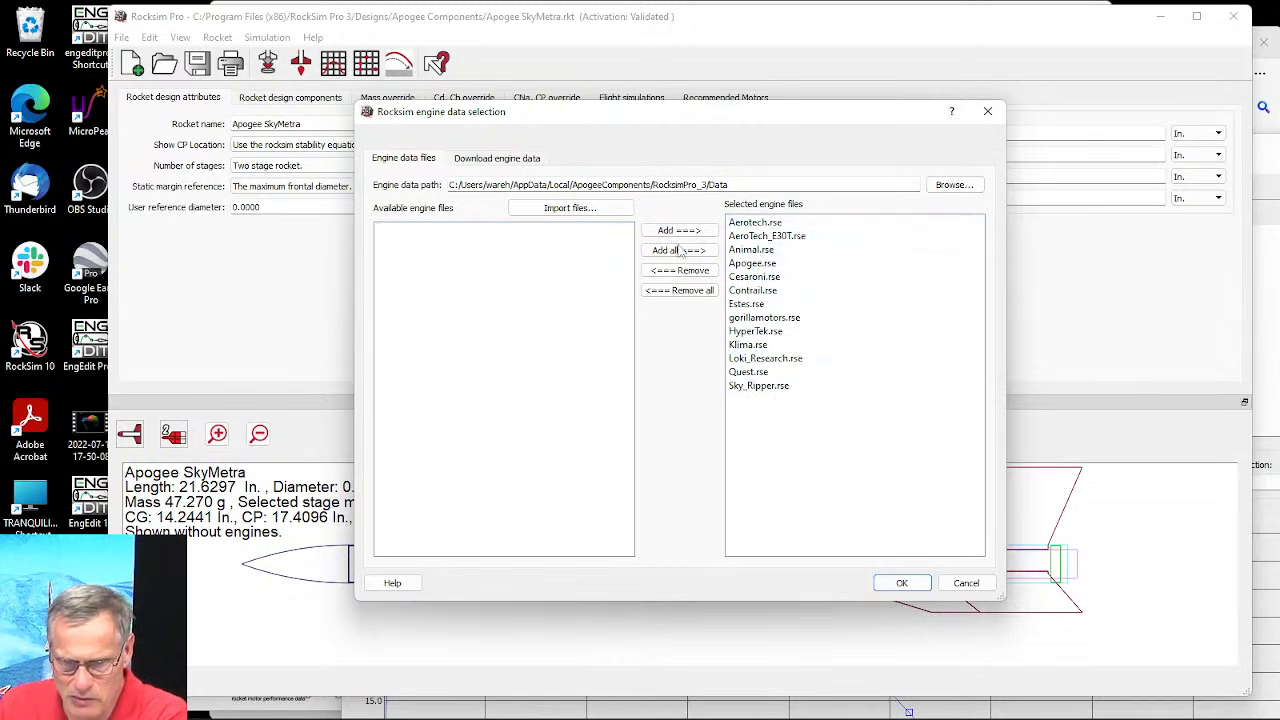
{"action": "left_click", "coordinate": [900, 583]}
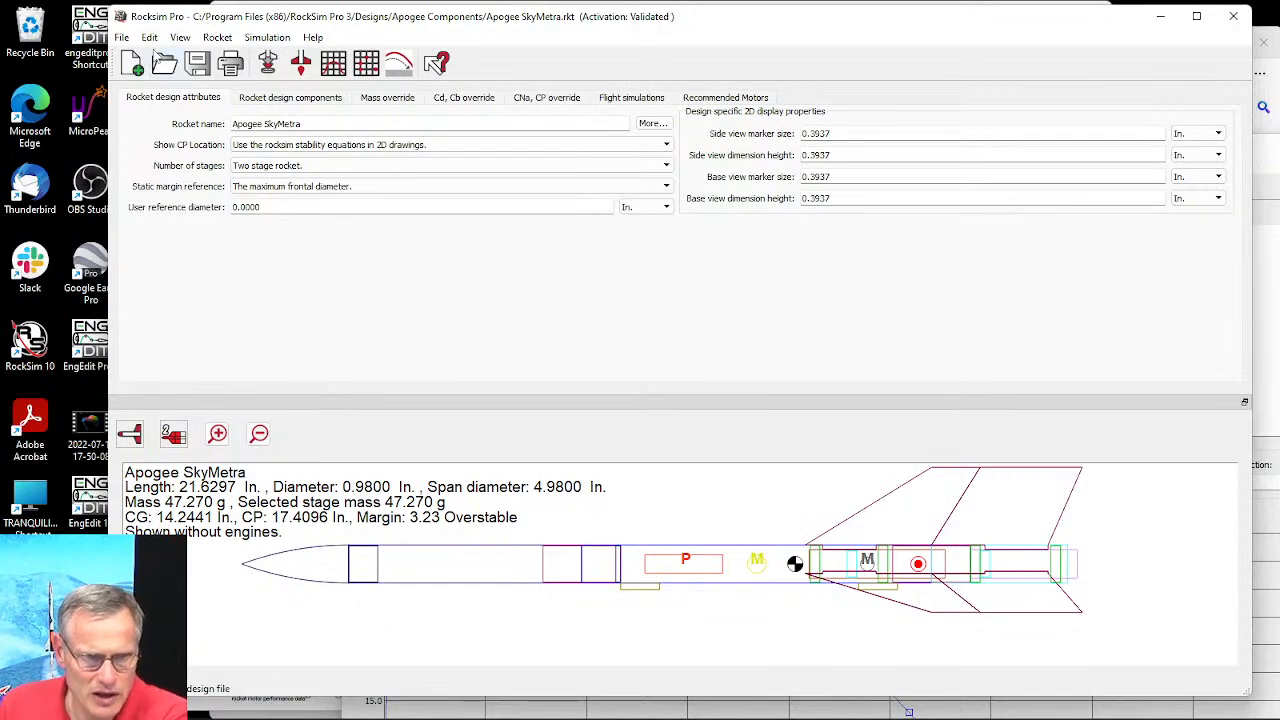
Step: Open the Vapor design from the Apogee Components designs folder
{"action": "left_click", "coordinate": [163, 63]}
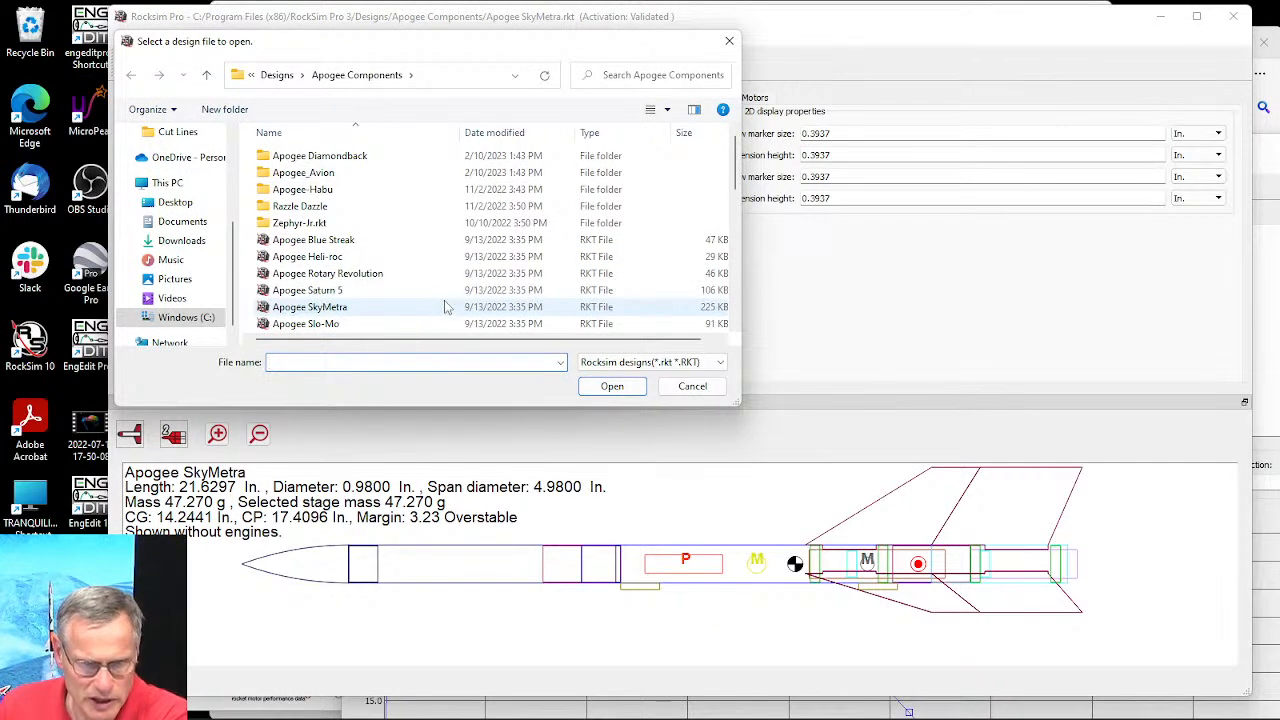
{"action": "scroll", "coordinate": [412, 298], "scroll_direction": "down", "scroll_amount": 3}
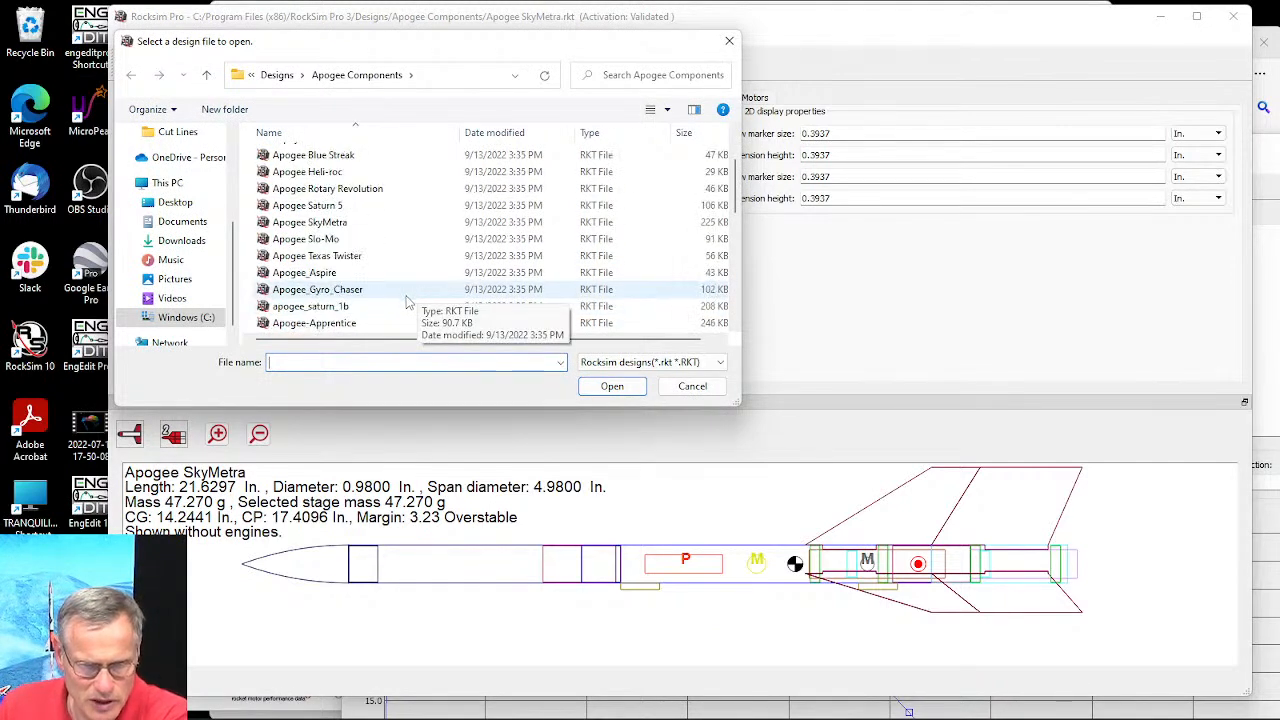
{"action": "scroll", "coordinate": [409, 297], "scroll_direction": "down", "scroll_amount": 1}
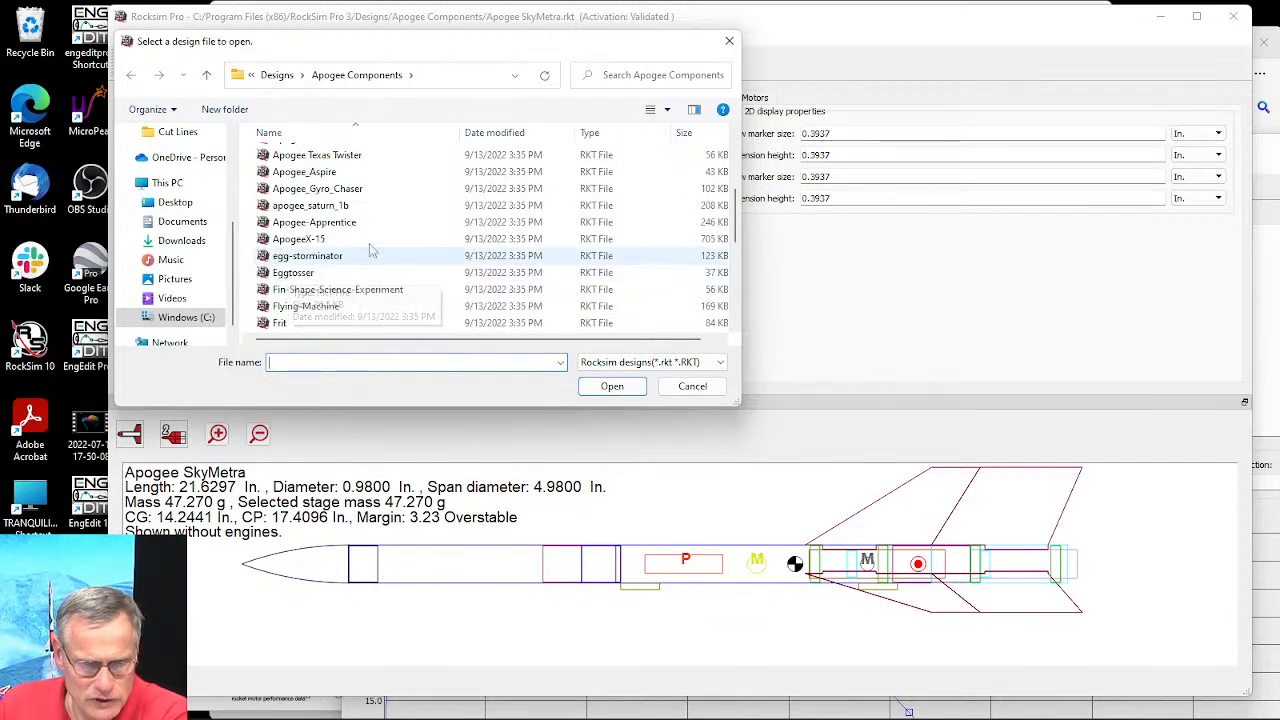
{"action": "scroll", "coordinate": [313, 262], "scroll_direction": "down", "scroll_amount": 1}
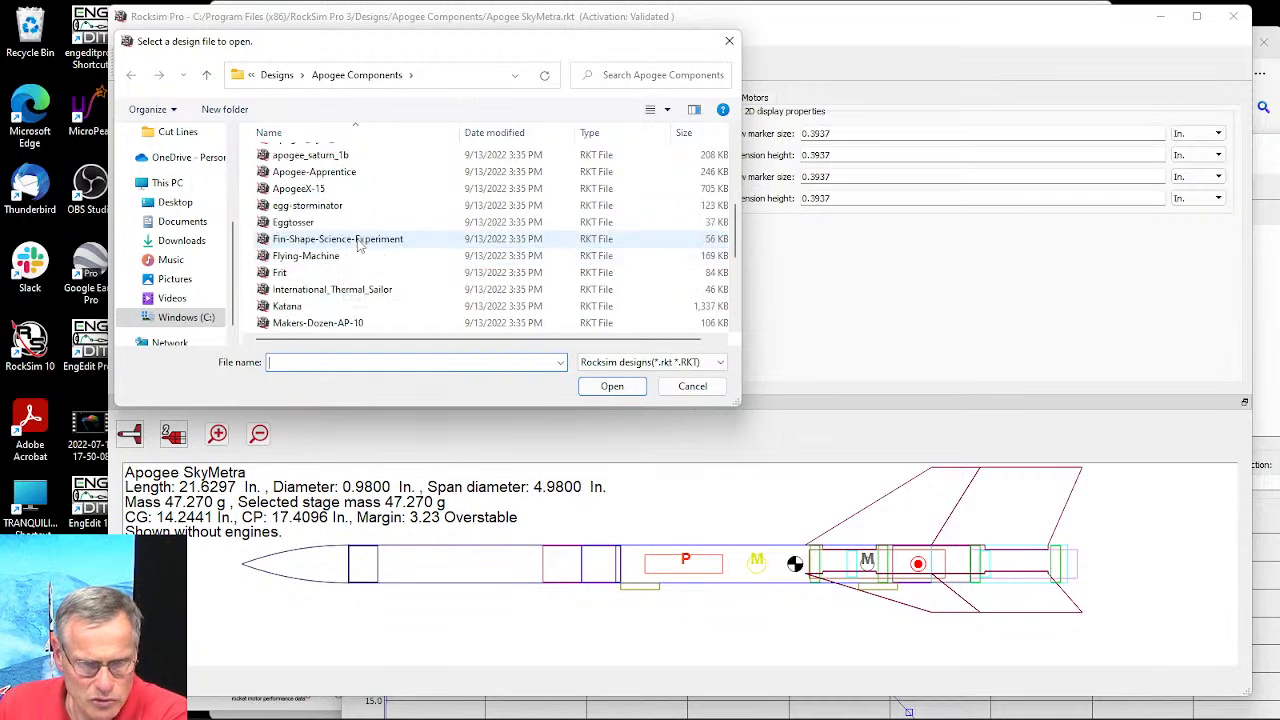
{"action": "scroll", "coordinate": [370, 270], "scroll_direction": "down", "scroll_amount": 3}
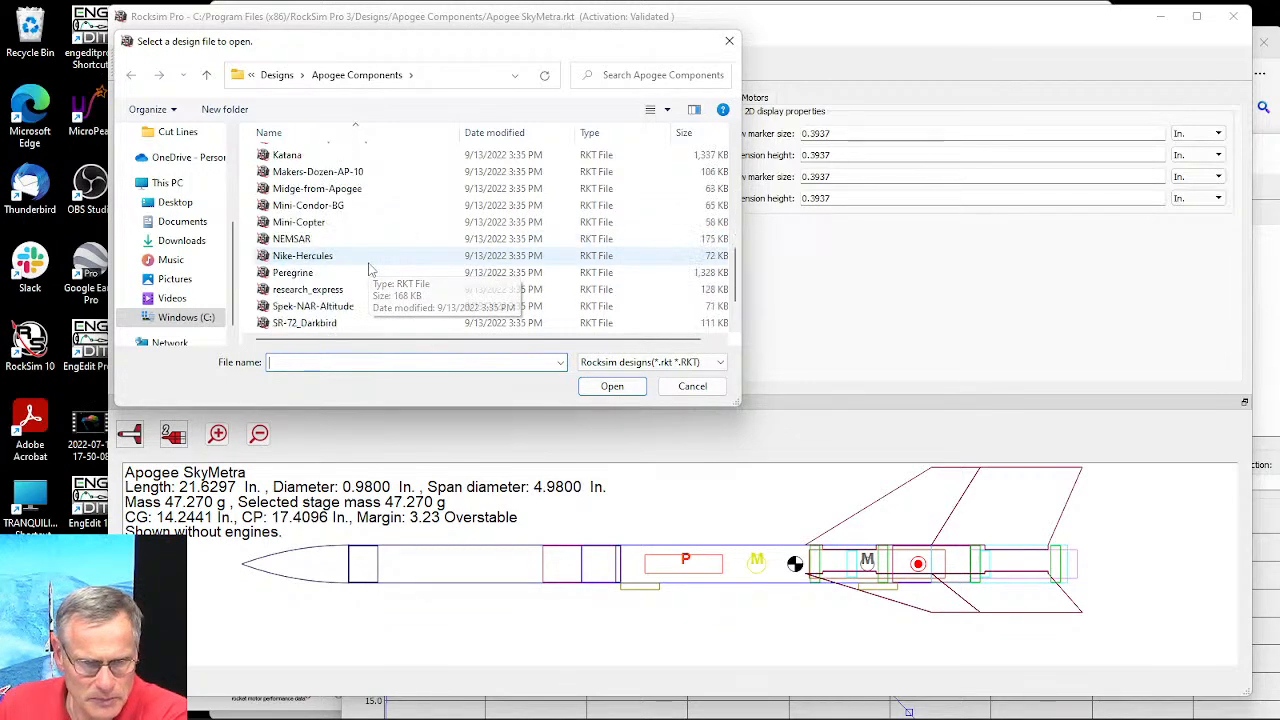
{"action": "scroll", "coordinate": [370, 272], "scroll_direction": "down", "scroll_amount": 1}
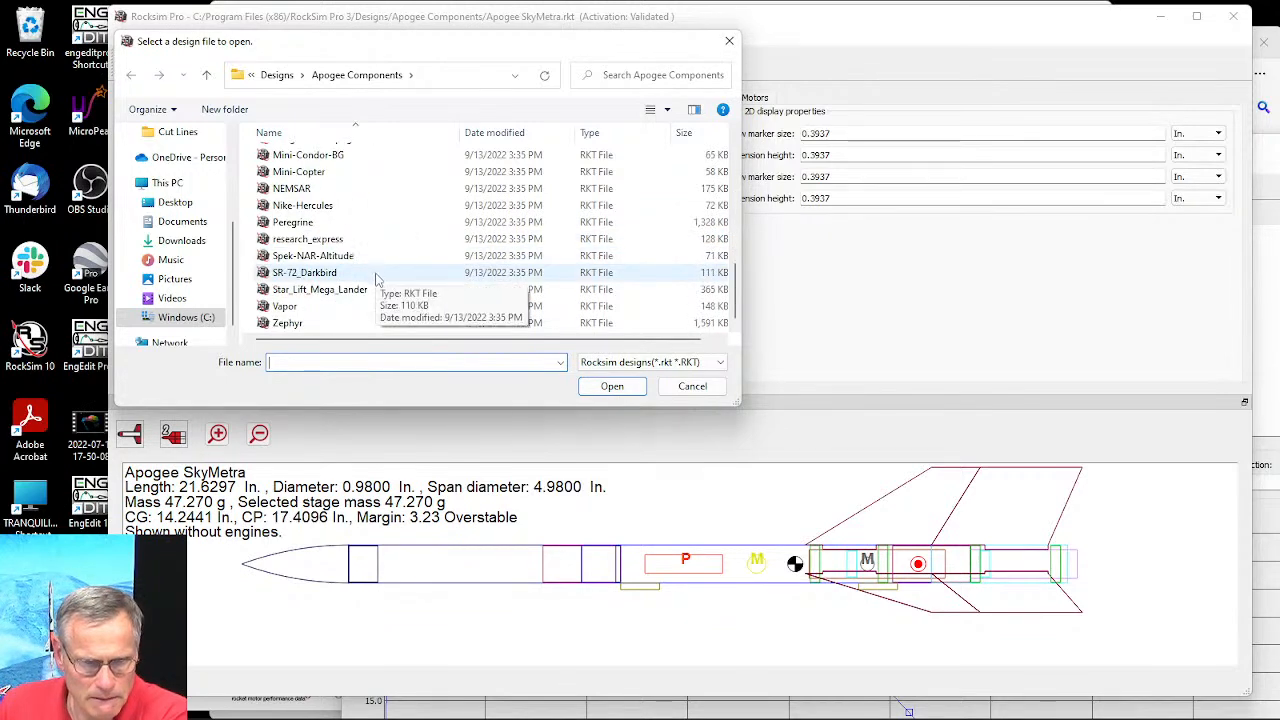
{"action": "left_click", "coordinate": [288, 307]}
{"action": "left_click", "coordinate": [614, 387]}
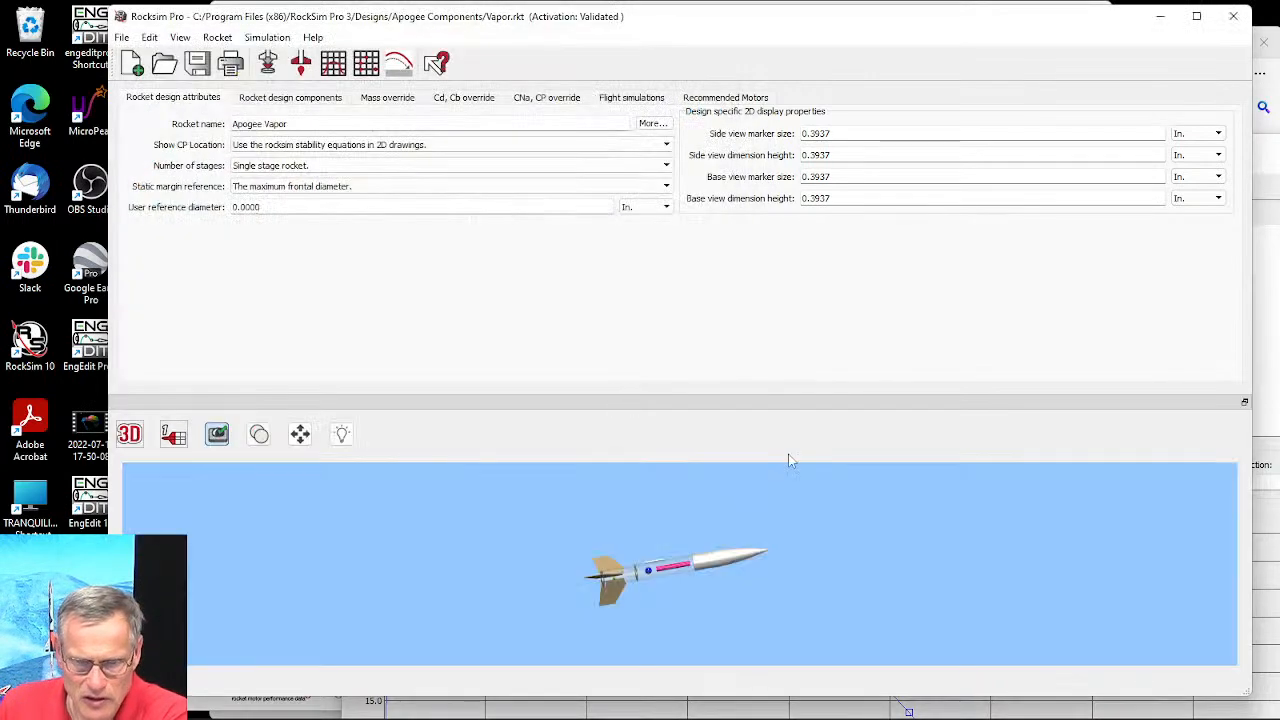
Step: Open the engine selection for the Vapor's 24 mm mount, show only engines matching the mount diameter, and find the Aerotech E30 and E30T entries
{"action": "left_click_drag", "start_coordinate": [668, 576], "coordinate": [957, 594]}
{"action": "scroll", "coordinate": [688, 606], "scroll_direction": "up", "scroll_amount": 5}
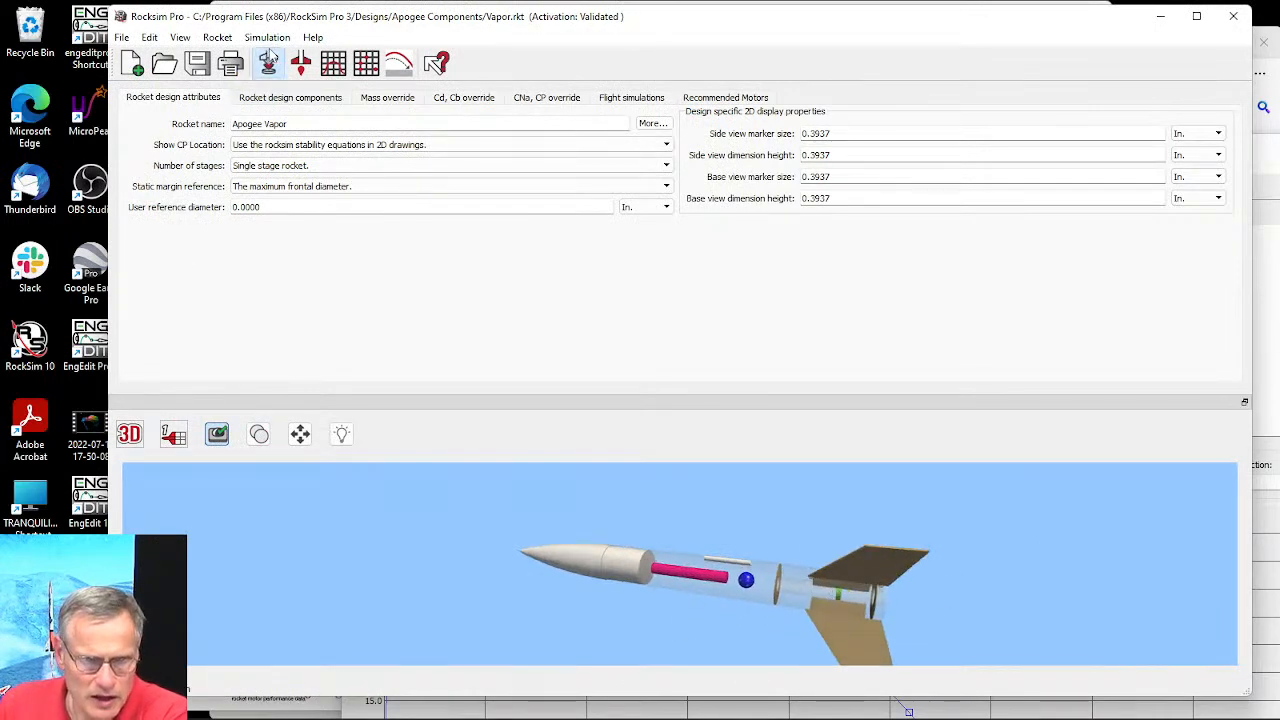
{"action": "left_click", "coordinate": [269, 60]}
{"action": "left_click", "coordinate": [350, 570]}
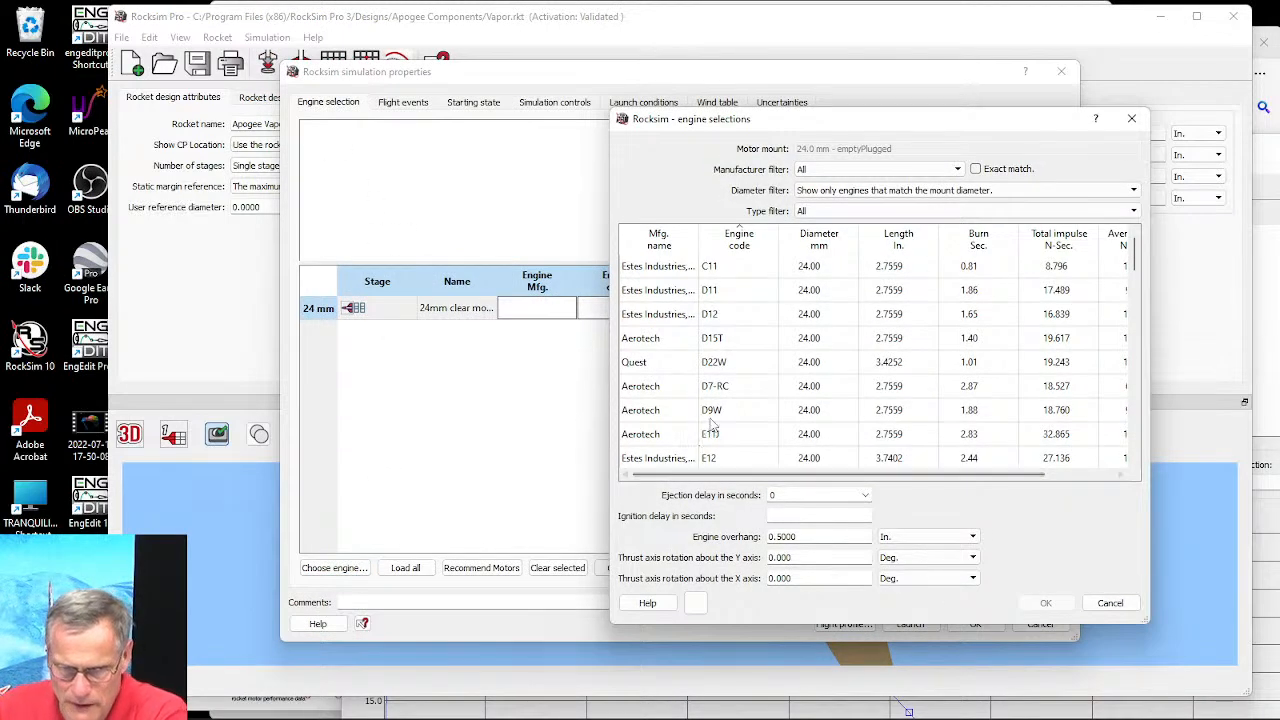
{"action": "left_click", "coordinate": [898, 191]}
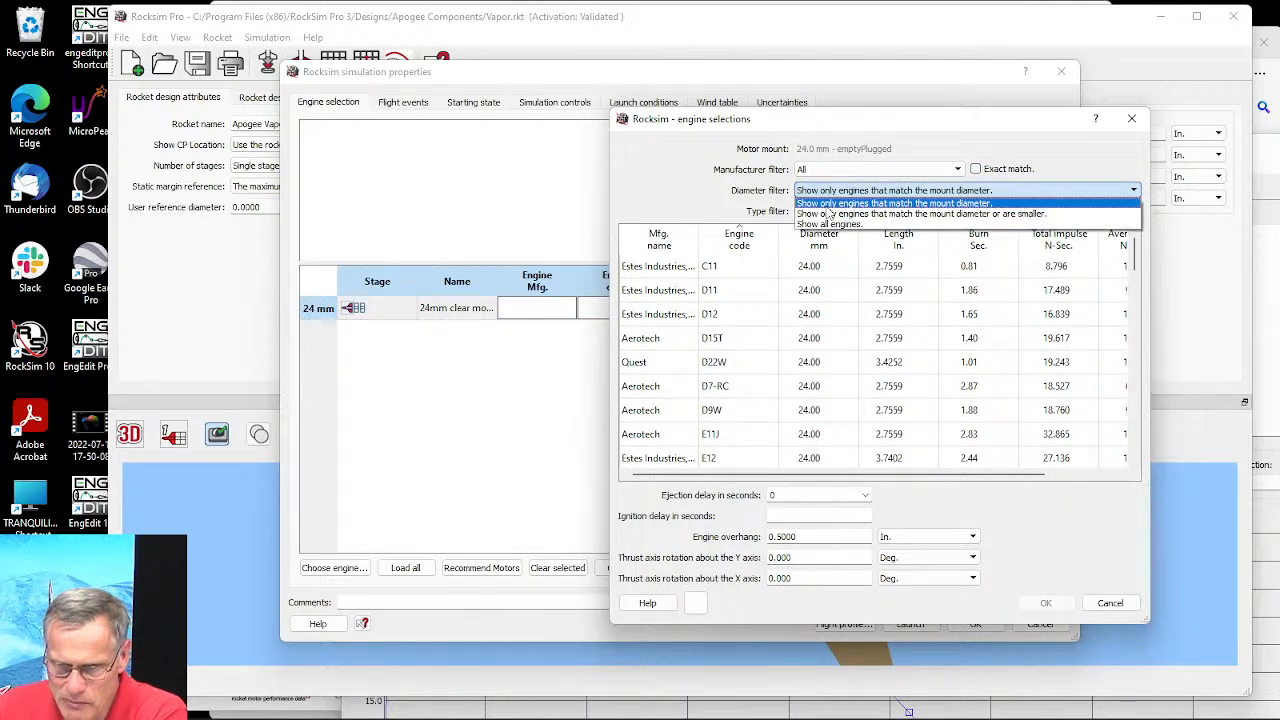
{"action": "left_click", "coordinate": [828, 205]}
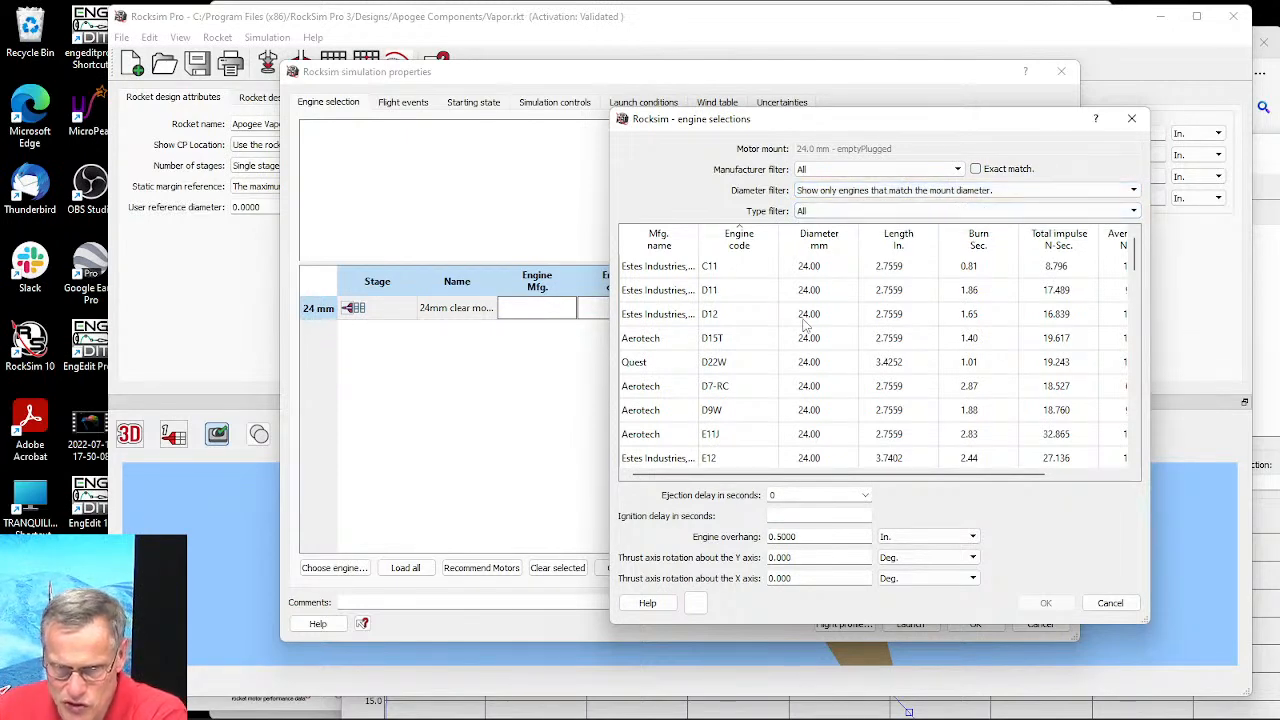
{"action": "left_click_drag", "start_coordinate": [1138, 256], "coordinate": [1147, 301]}
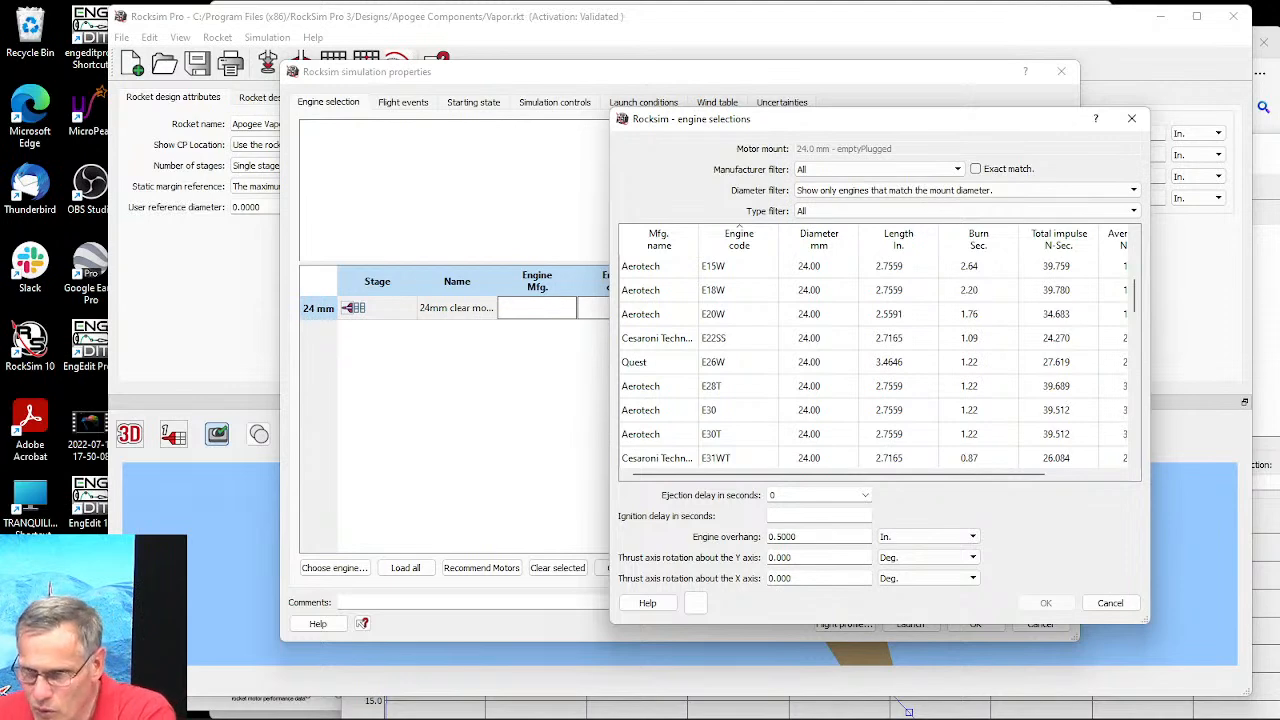
Step: Return to ThrustCurve's AeroTech E30T page in the browser and check the motor's total impulse
{"action": "left_click", "coordinate": [1274, 70]}
{"action": "left_click", "coordinate": [1160, 36]}
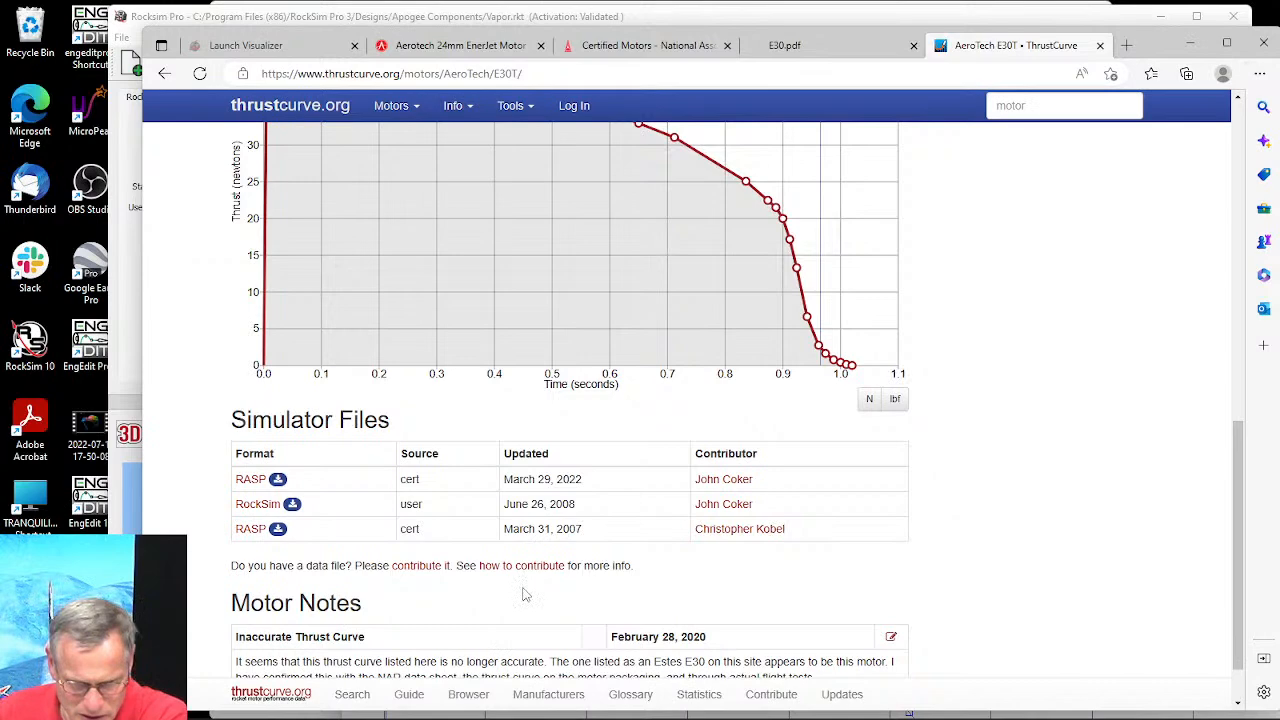
{"action": "scroll", "coordinate": [998, 452], "scroll_direction": "up", "scroll_amount": 3}
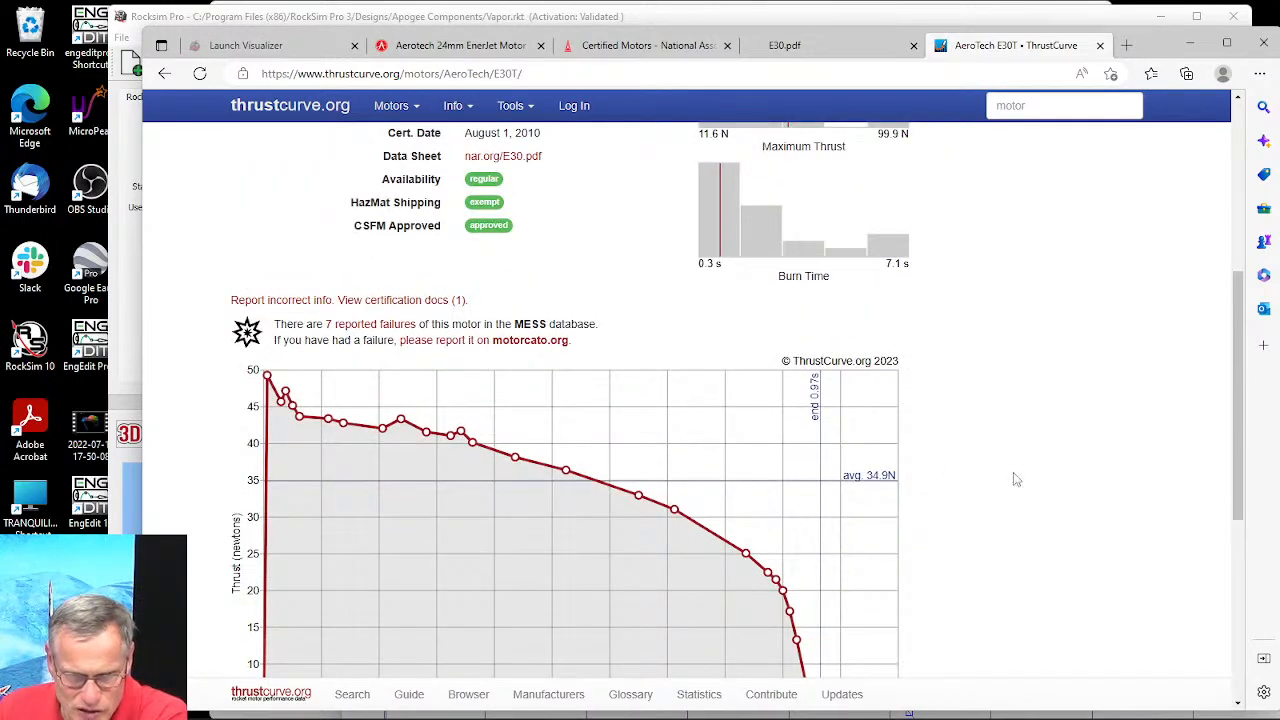
{"action": "scroll", "coordinate": [1010, 477], "scroll_direction": "up", "scroll_amount": 3}
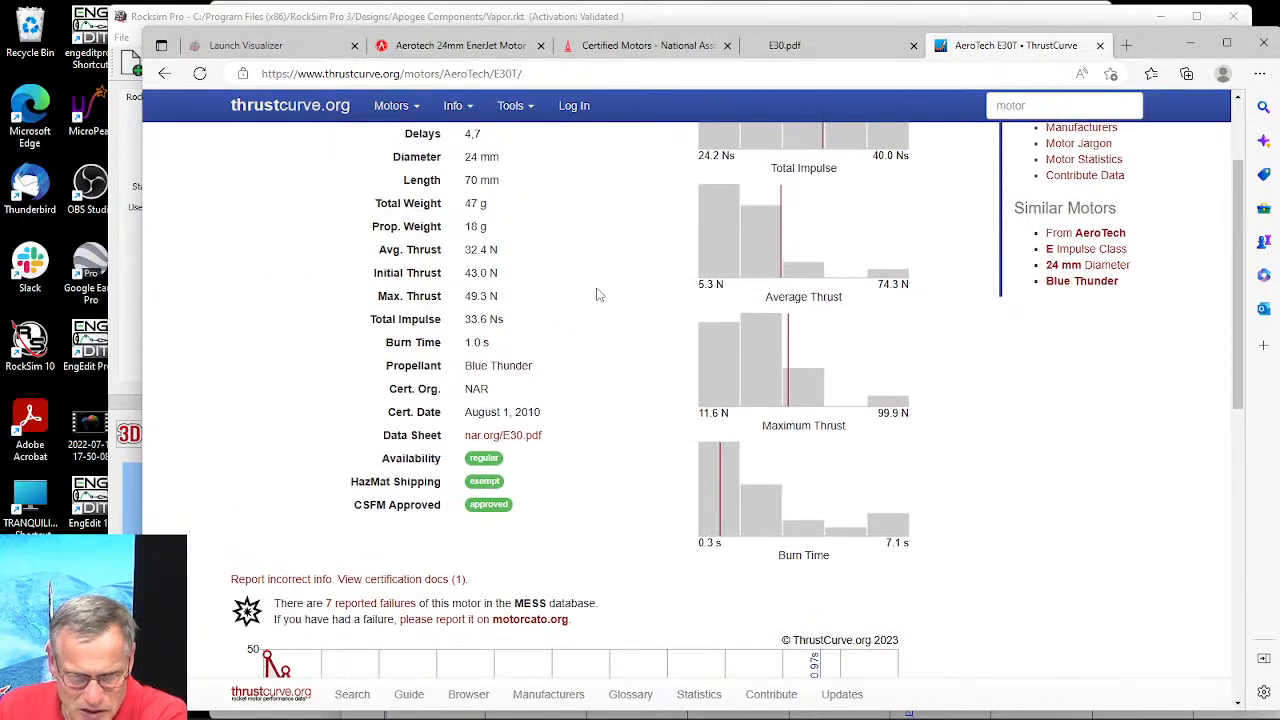
{"action": "left_click_drag", "start_coordinate": [466, 322], "coordinate": [517, 332]}
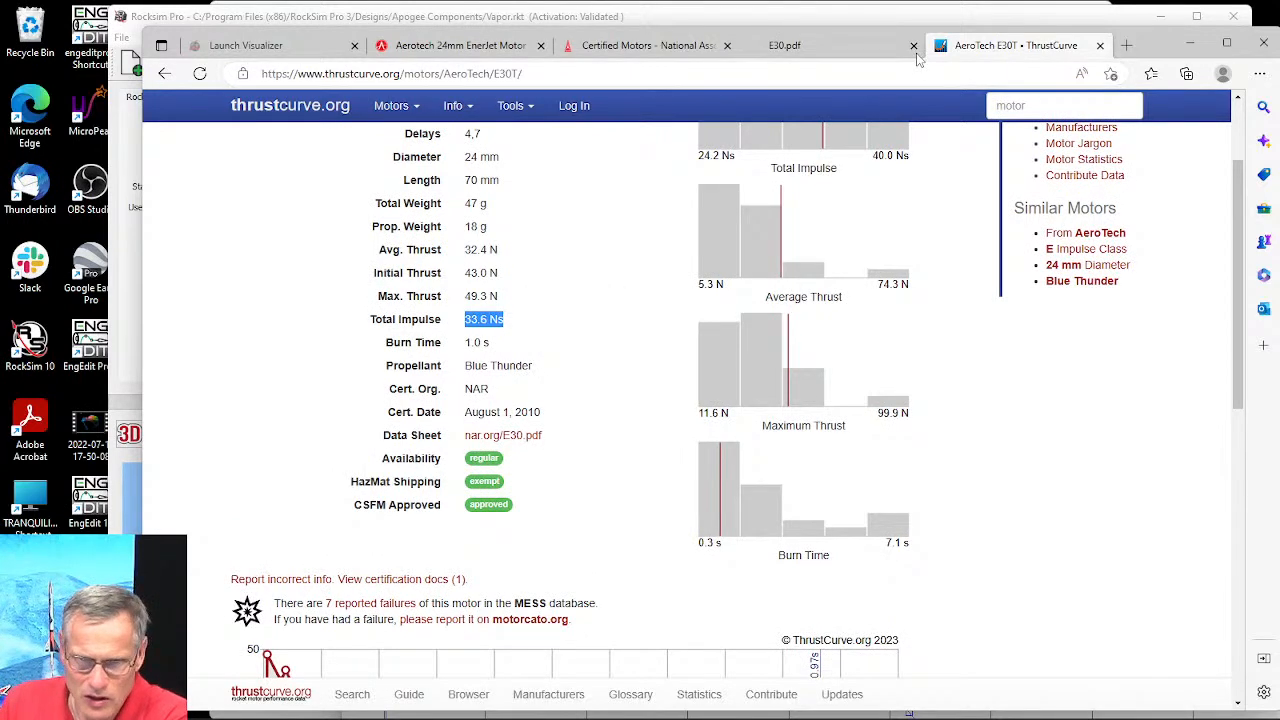
Step: Return to RockSim, cancel the engine selection, and switch to the EngEdit window, positioning it so its full contents show
{"action": "key", "text": "alt+Tab"}
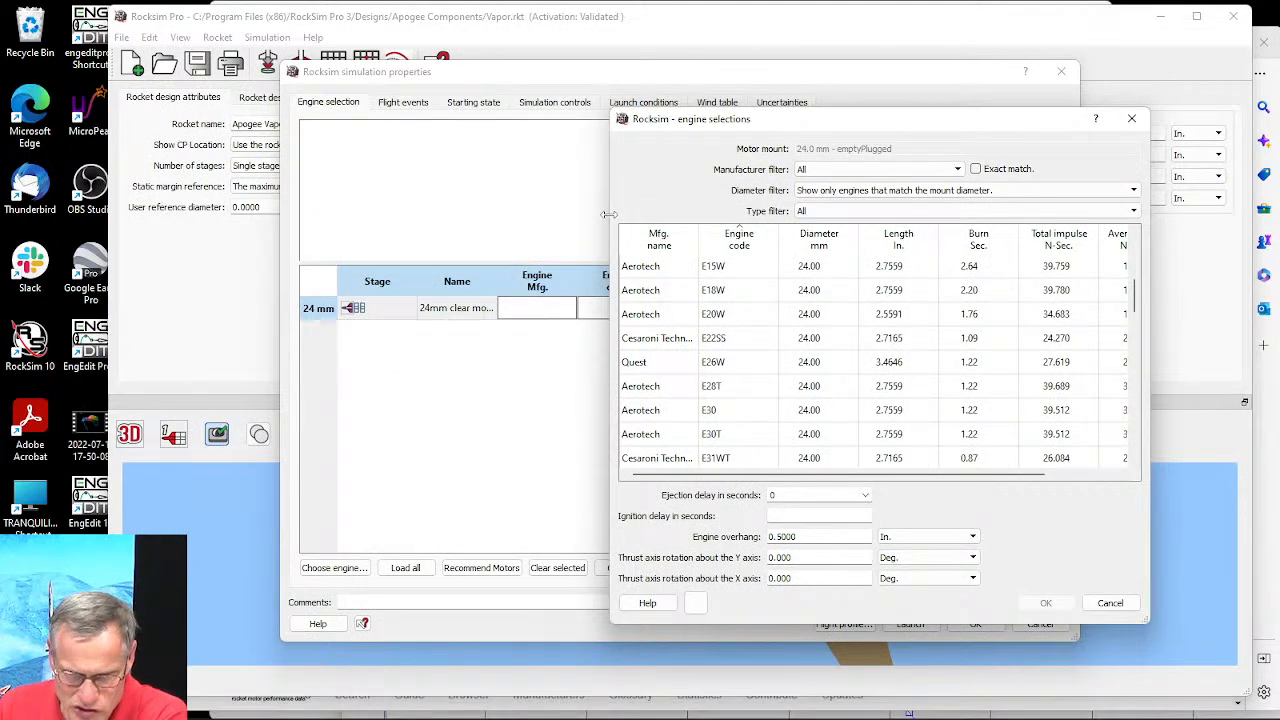
{"action": "left_click", "coordinate": [1112, 605]}
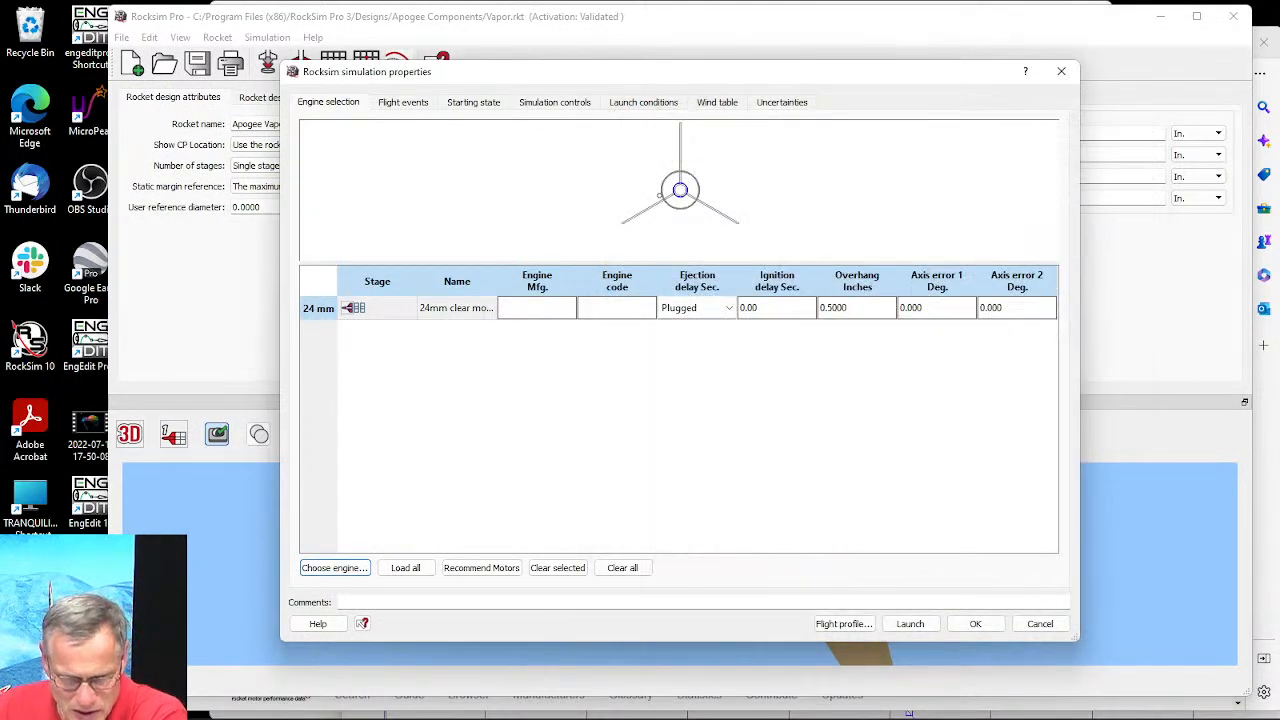
{"action": "mouse_move", "coordinate": [805, 715]}
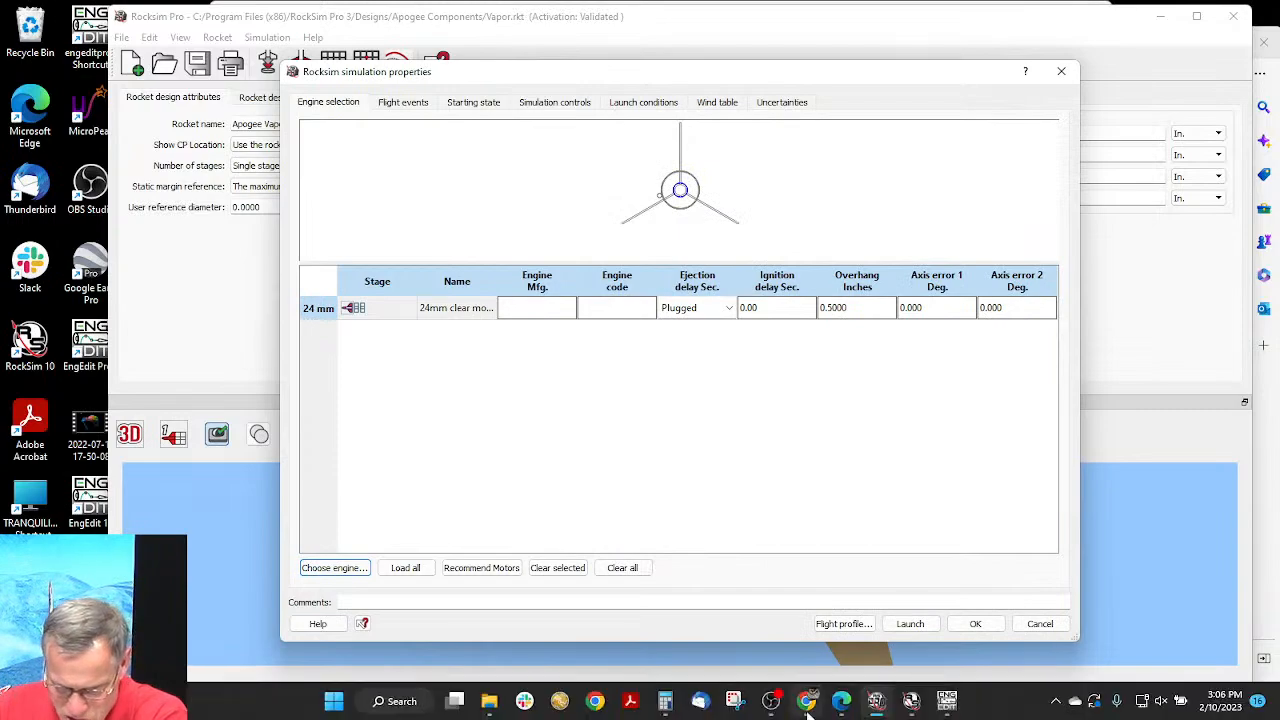
{"action": "left_click", "coordinate": [946, 700]}
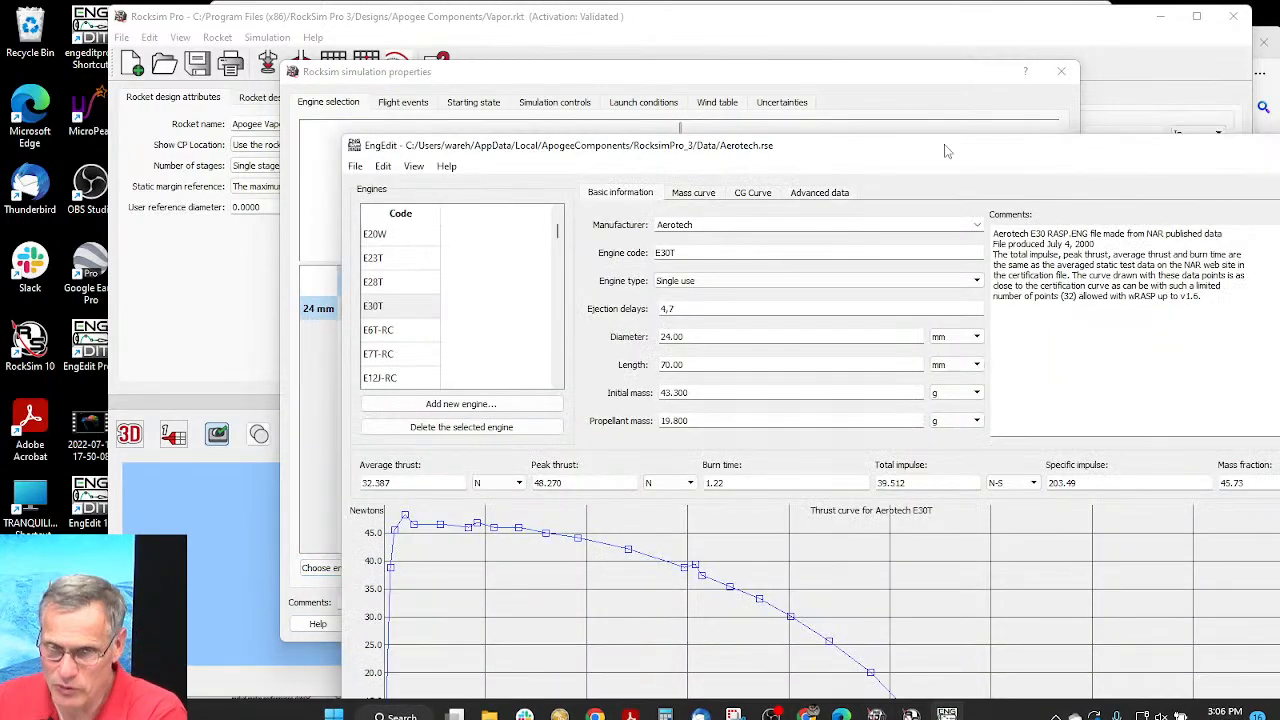
{"action": "left_click_drag", "start_coordinate": [946, 150], "coordinate": [765, 23]}
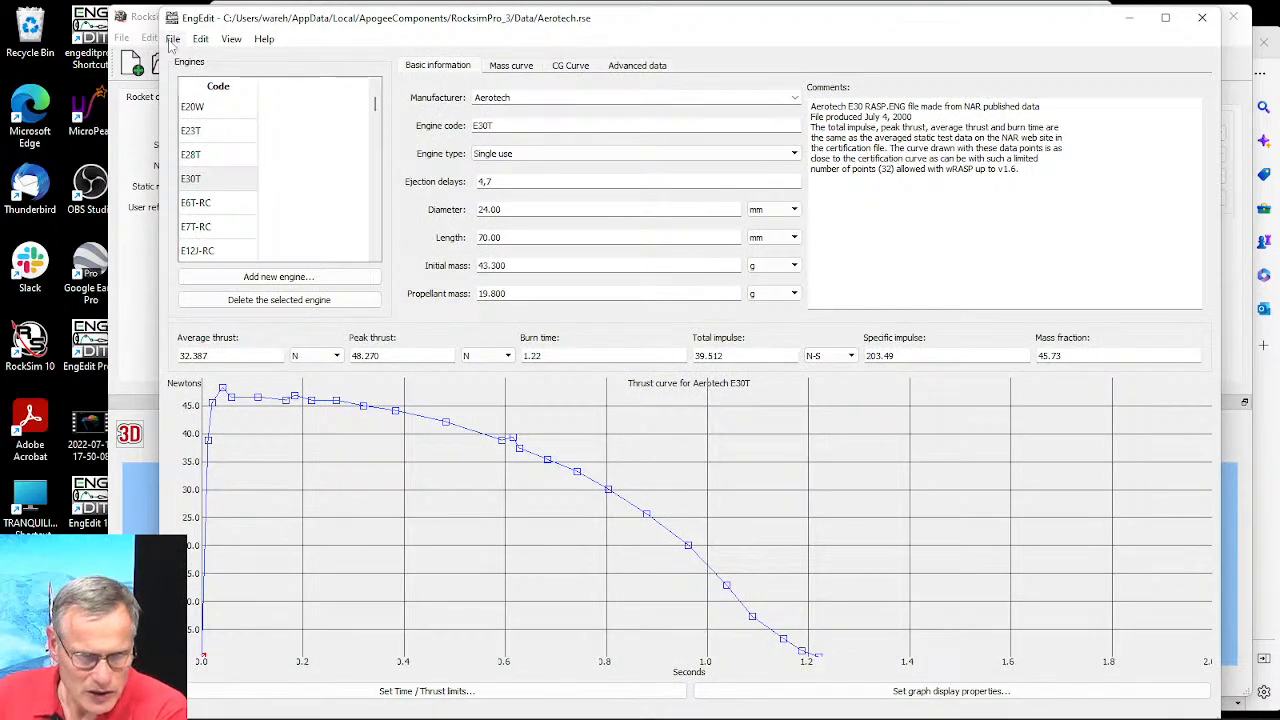
Step: Open AeroTech_E30T.rse from the Downloads folder without saving changes to Aerotech.rse, and select its E30 engine
{"action": "left_click", "coordinate": [172, 38]}
{"action": "left_click", "coordinate": [205, 76]}
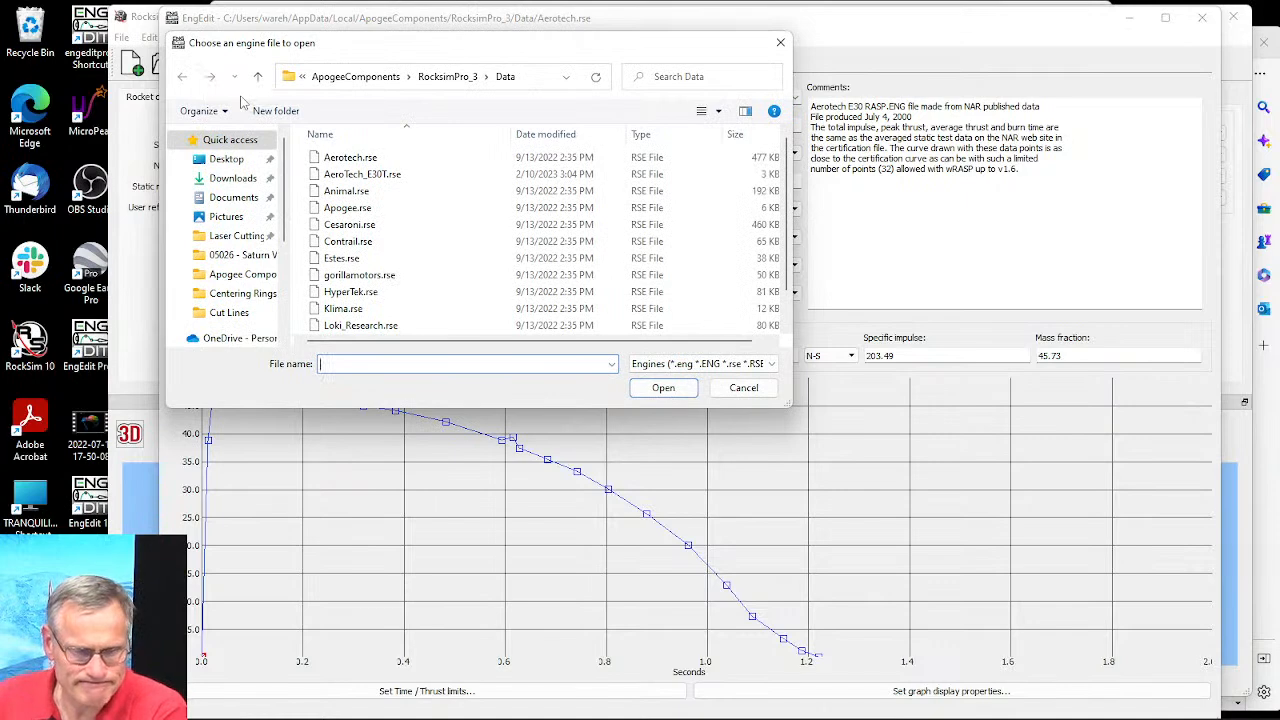
{"action": "left_click", "coordinate": [232, 178]}
{"action": "left_click", "coordinate": [345, 181]}
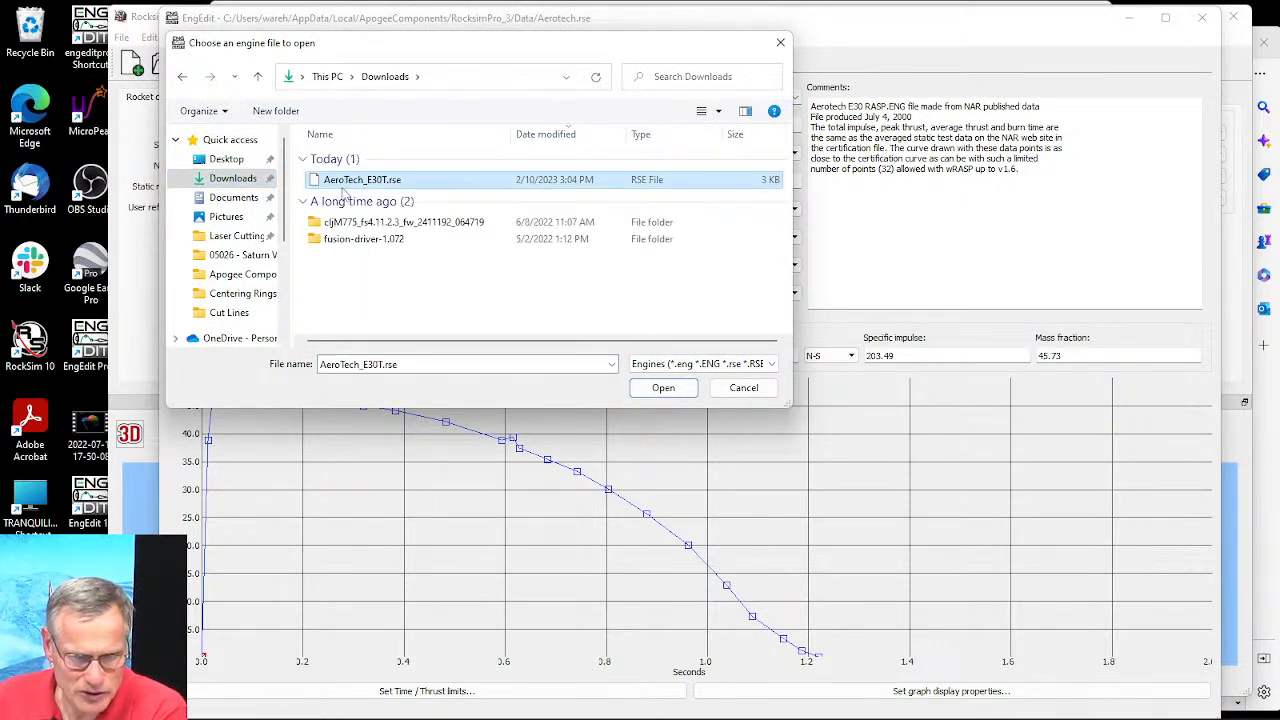
{"action": "left_click", "coordinate": [668, 391]}
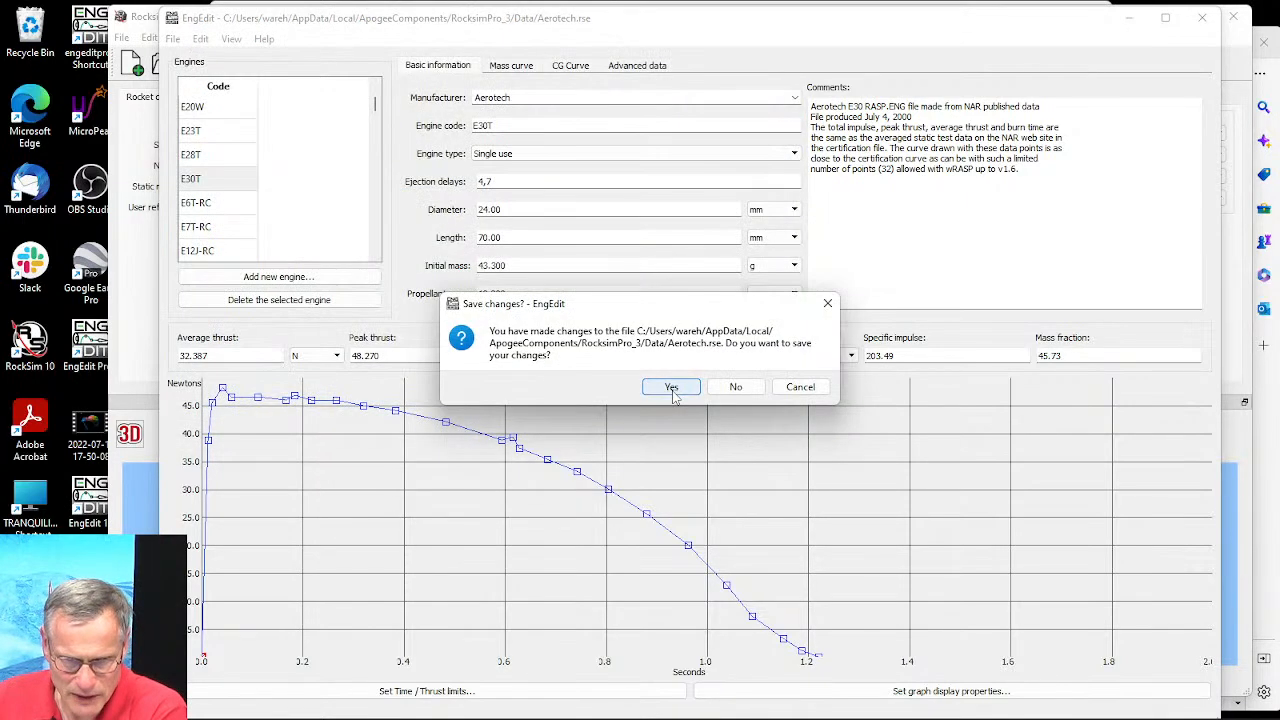
{"action": "left_click", "coordinate": [736, 388]}
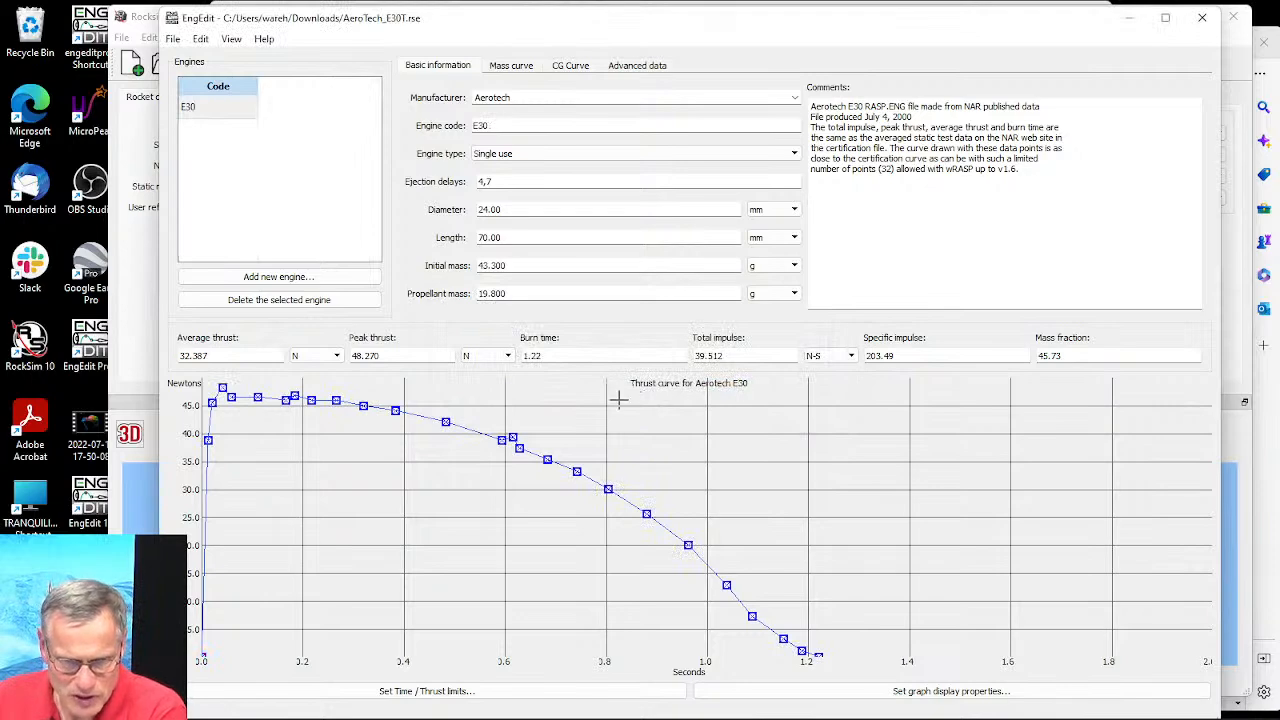
{"action": "left_click", "coordinate": [205, 108]}
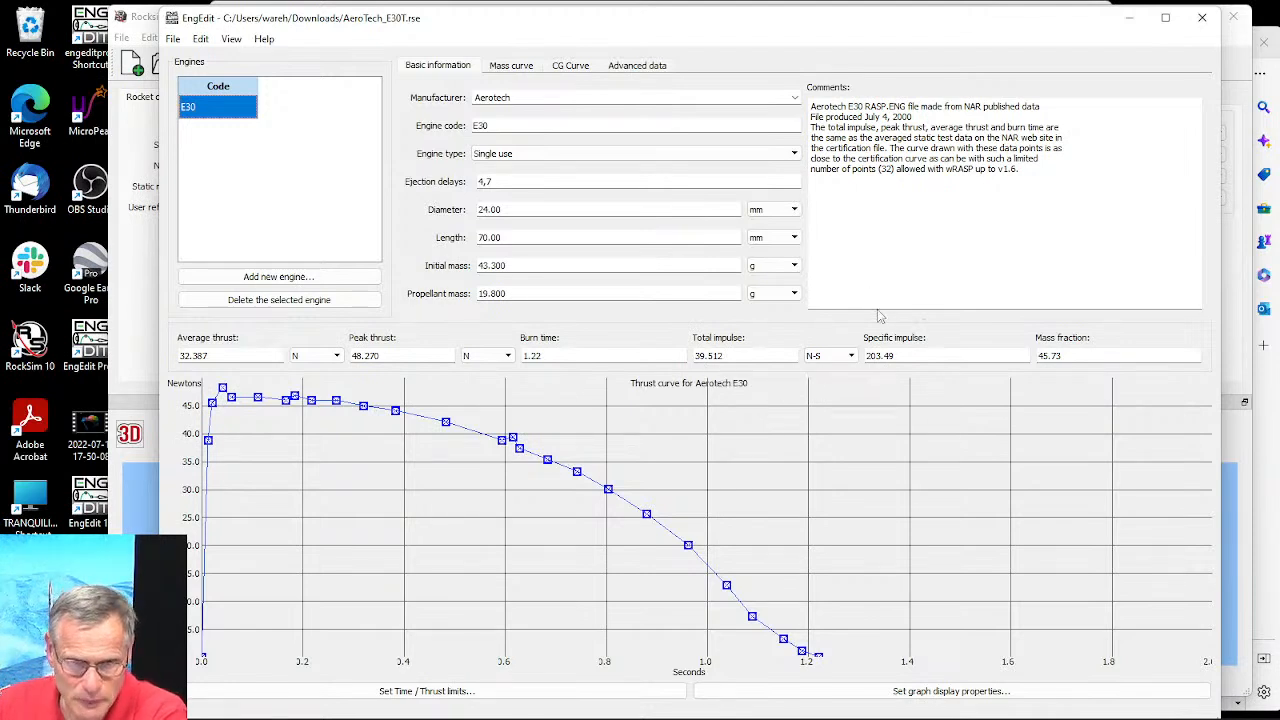
{"action": "left_click", "coordinate": [537, 123]}
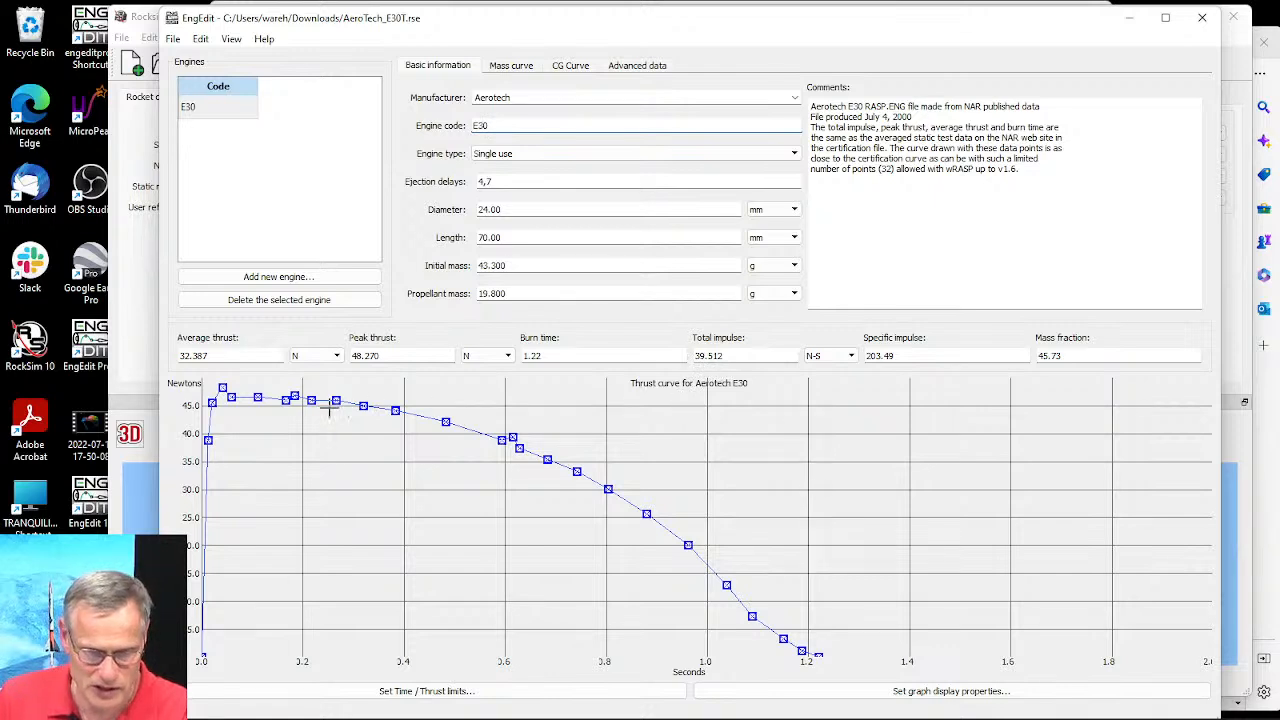
Step: Lower the E30 thrust points between about 0.06 and 0.9 s so the curve declines gradually from about 45 N to 24 N
{"action": "left_click", "coordinate": [232, 399]}
{"action": "left_click_drag", "start_coordinate": [232, 400], "coordinate": [260, 402]}
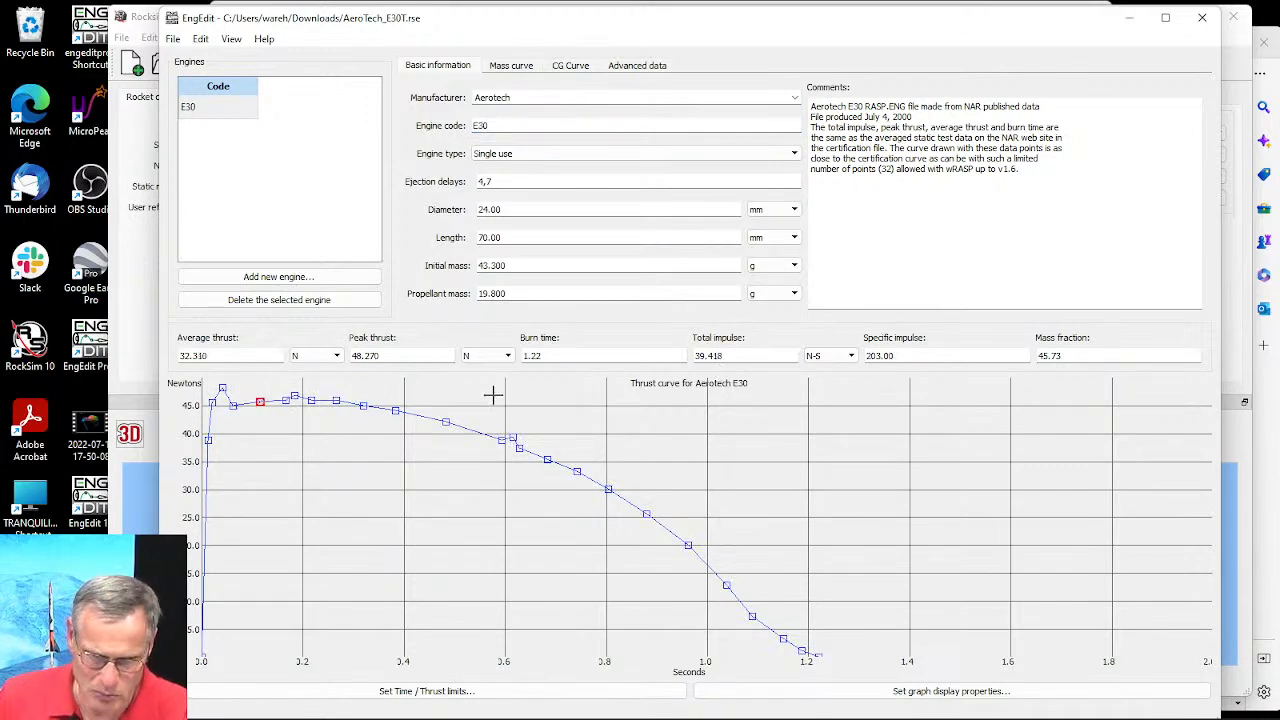
{"action": "left_click_drag", "start_coordinate": [261, 405], "coordinate": [588, 487]}
{"action": "left_click", "coordinate": [295, 397]}
{"action": "left_click", "coordinate": [501, 441]}
{"action": "left_click", "coordinate": [519, 449]}
{"action": "left_click_drag", "start_coordinate": [608, 491], "coordinate": [658, 529]}
{"action": "left_click", "coordinate": [647, 514]}
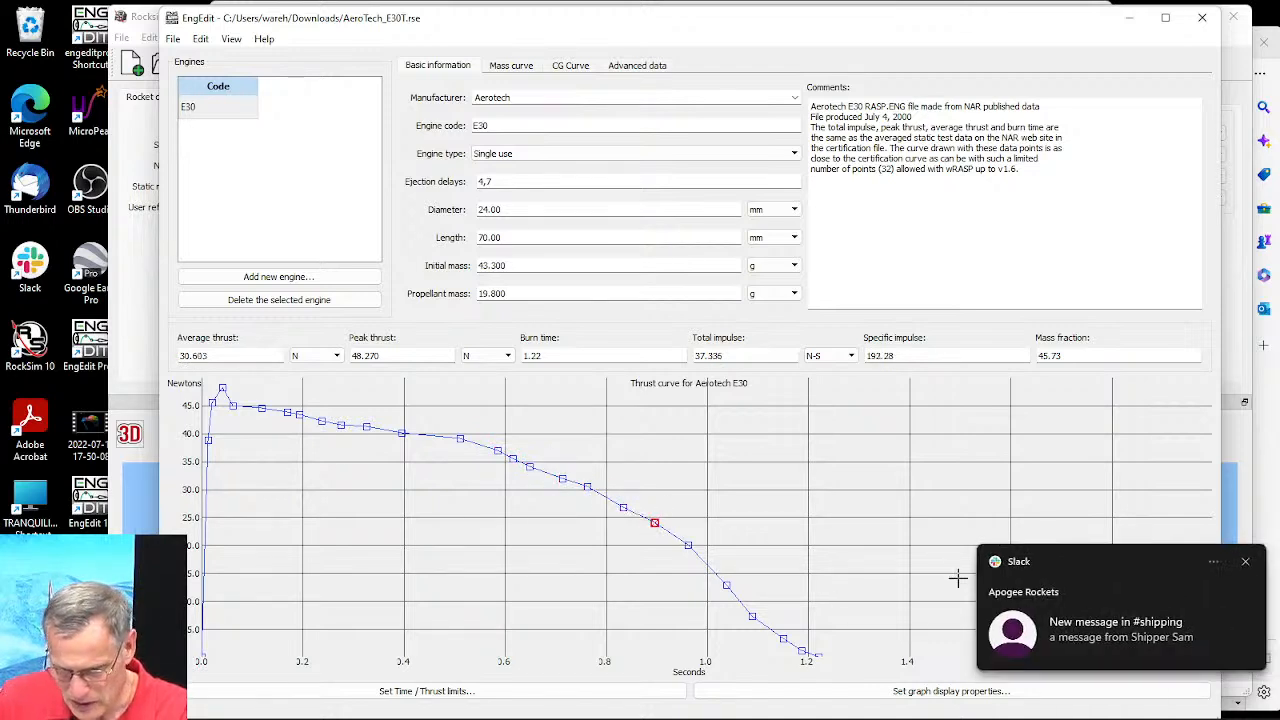
{"action": "left_click", "coordinate": [1245, 561]}
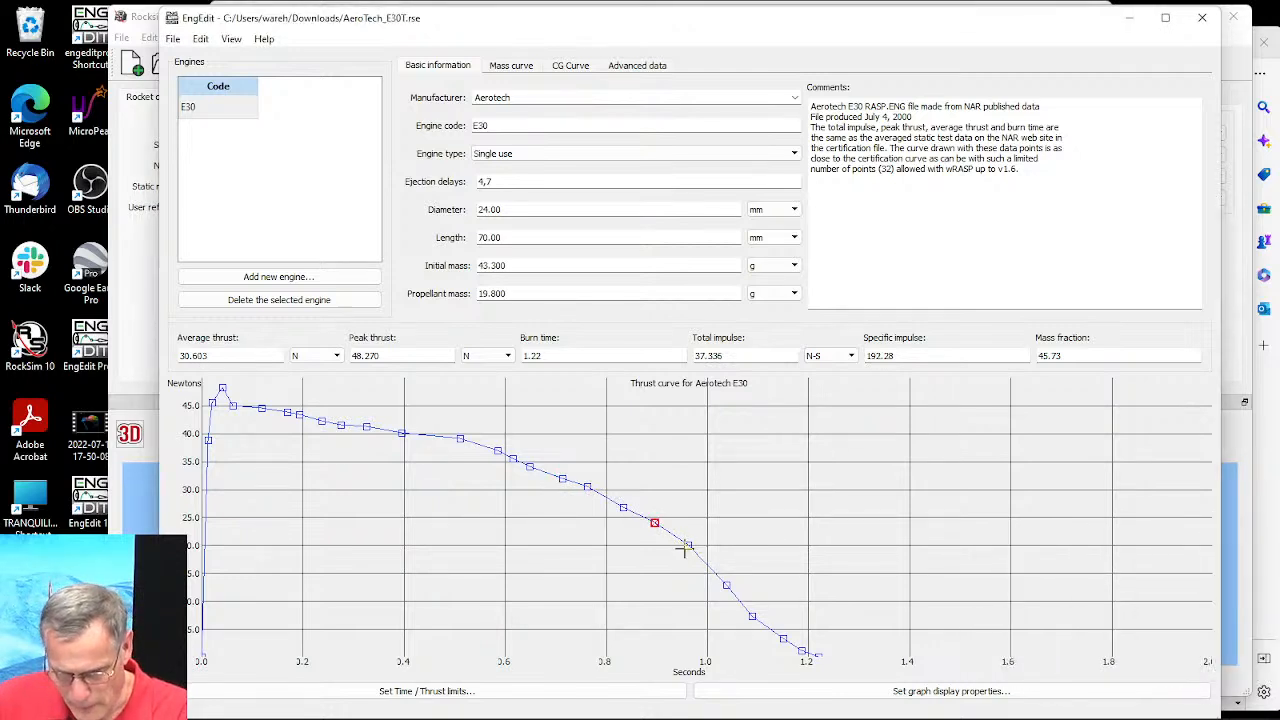
Step: Move the E30 curve's next three thrust points to a steep drop from about 20 N at 0.93 s to 8 N at 0.97 s
{"action": "left_click_drag", "start_coordinate": [690, 547], "coordinate": [701, 561]}
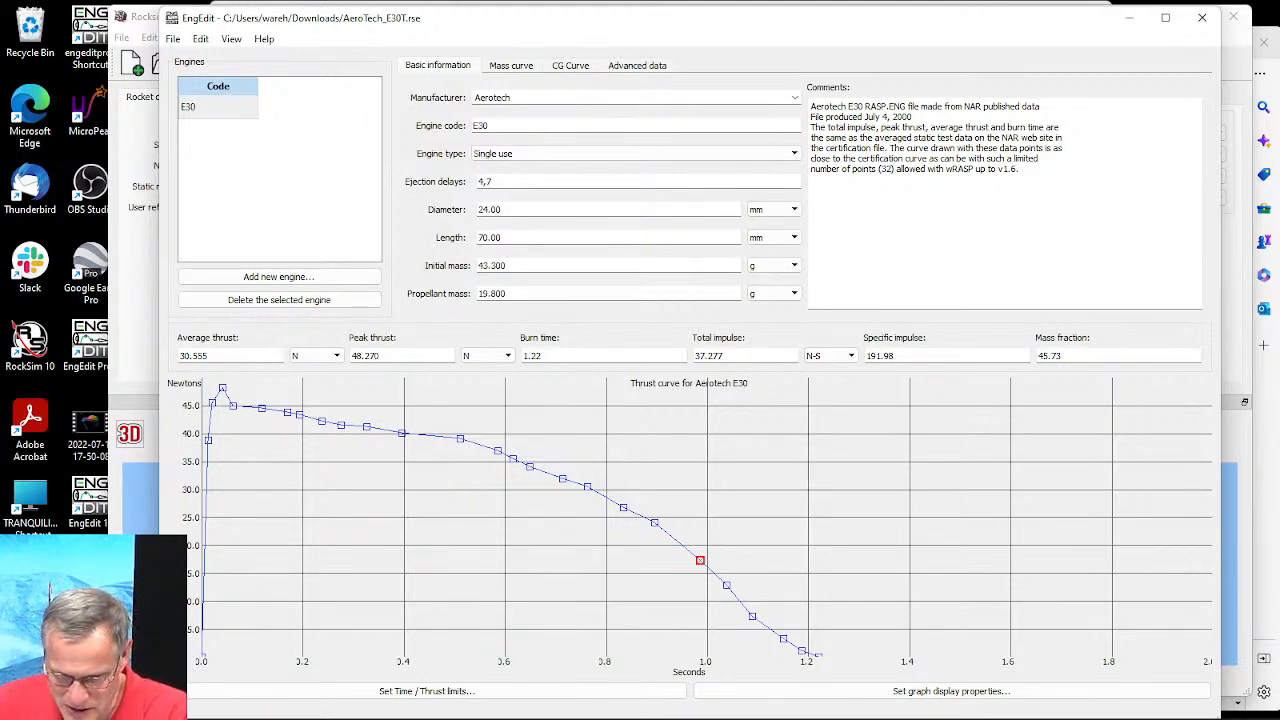
{"action": "left_click", "coordinate": [714, 586]}
{"action": "left_click_drag", "start_coordinate": [689, 588], "coordinate": [672, 544]}
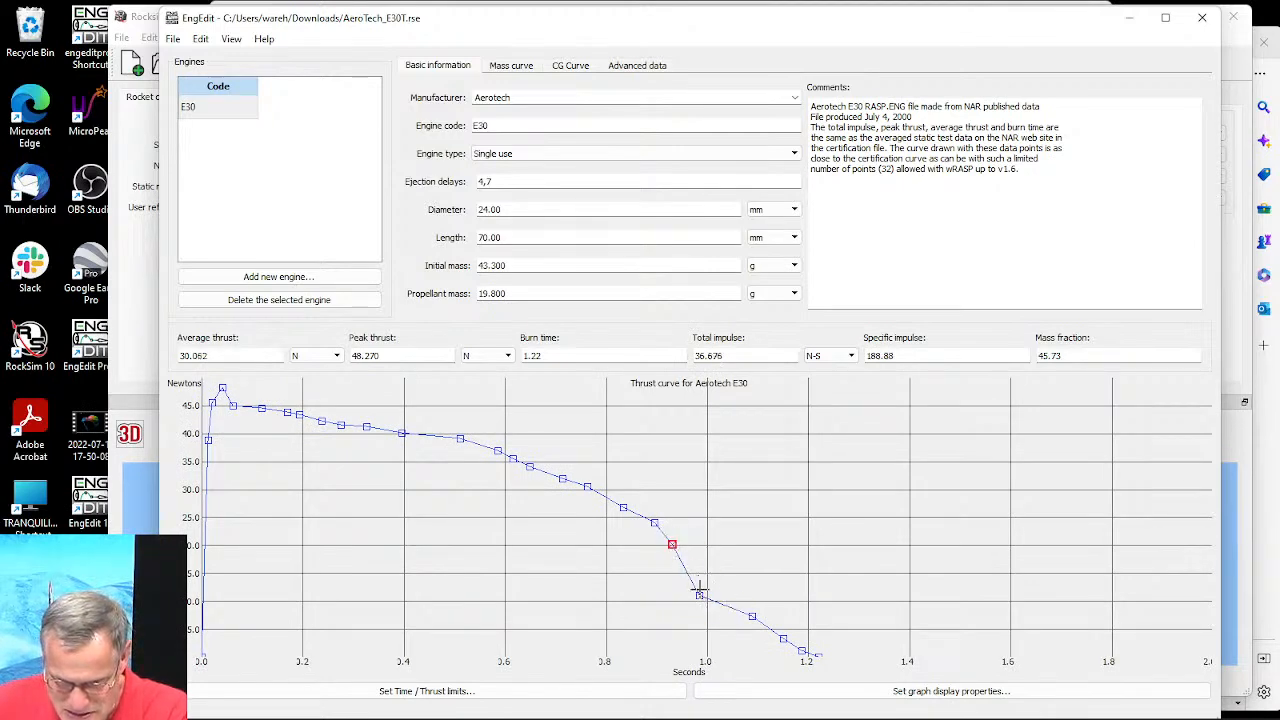
{"action": "left_click_drag", "start_coordinate": [700, 596], "coordinate": [681, 580]}
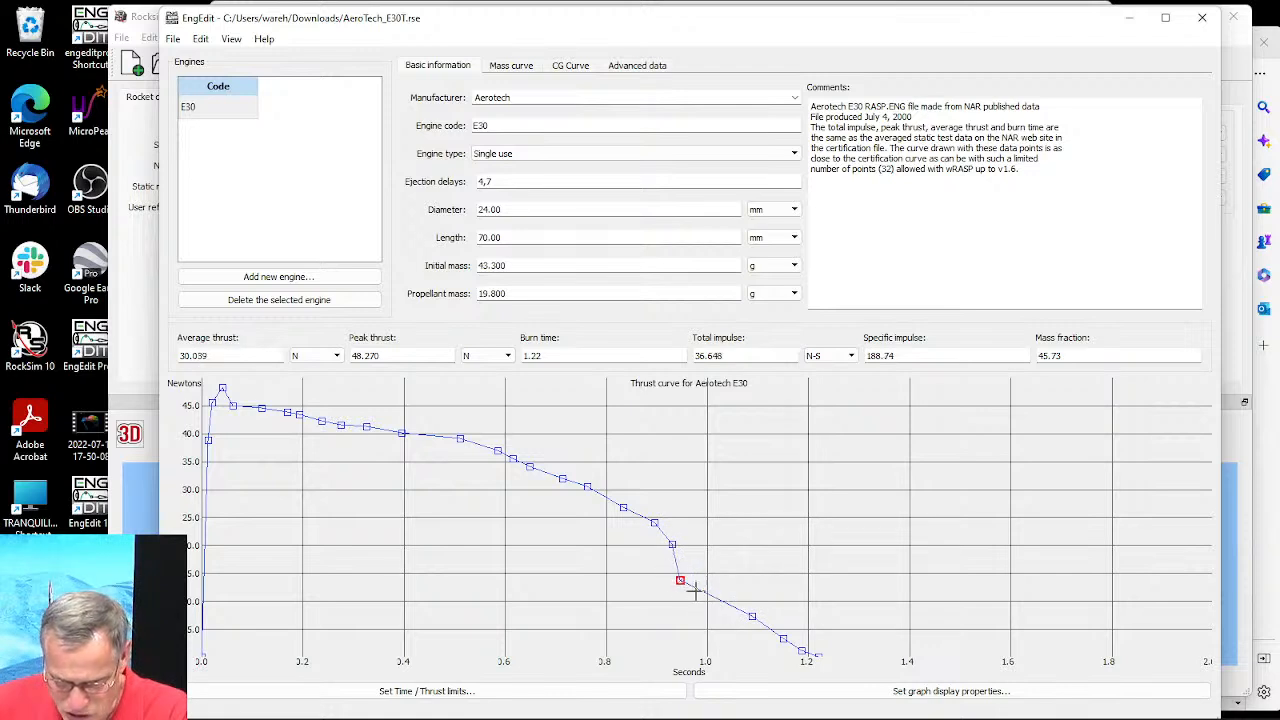
{"action": "left_click_drag", "start_coordinate": [752, 617], "coordinate": [691, 611]}
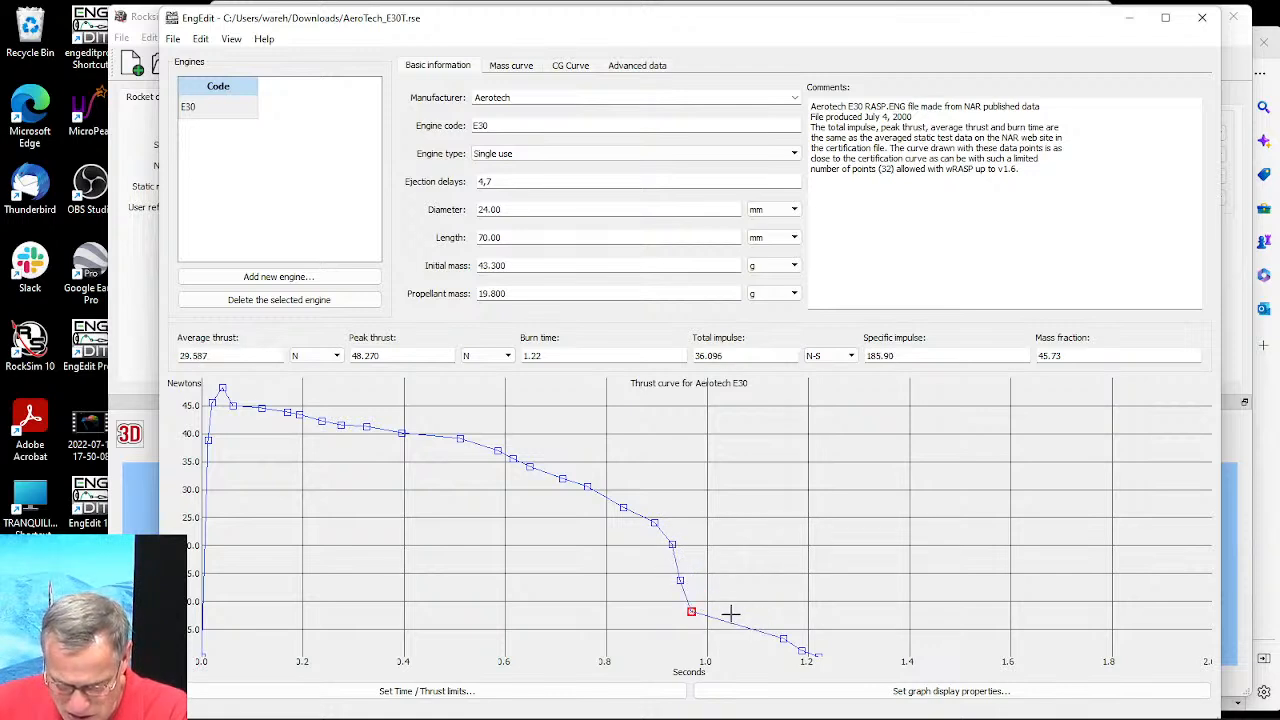
Step: Pull in the last three thrust points so the E30 curve tails off near 1.0 s and burns out at about 1.02 s
{"action": "left_click_drag", "start_coordinate": [783, 638], "coordinate": [705, 637]}
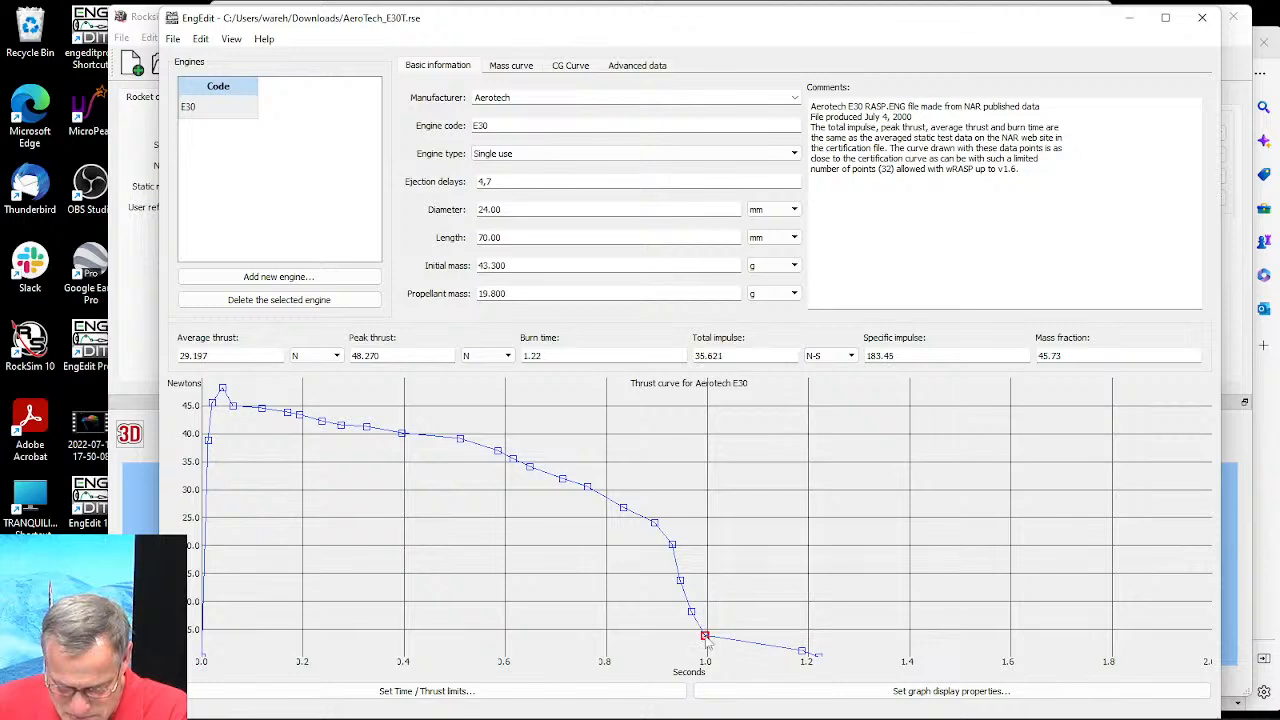
{"action": "left_click_drag", "start_coordinate": [800, 651], "coordinate": [769, 637]}
{"action": "left_click_drag", "start_coordinate": [791, 637], "coordinate": [698, 636]}
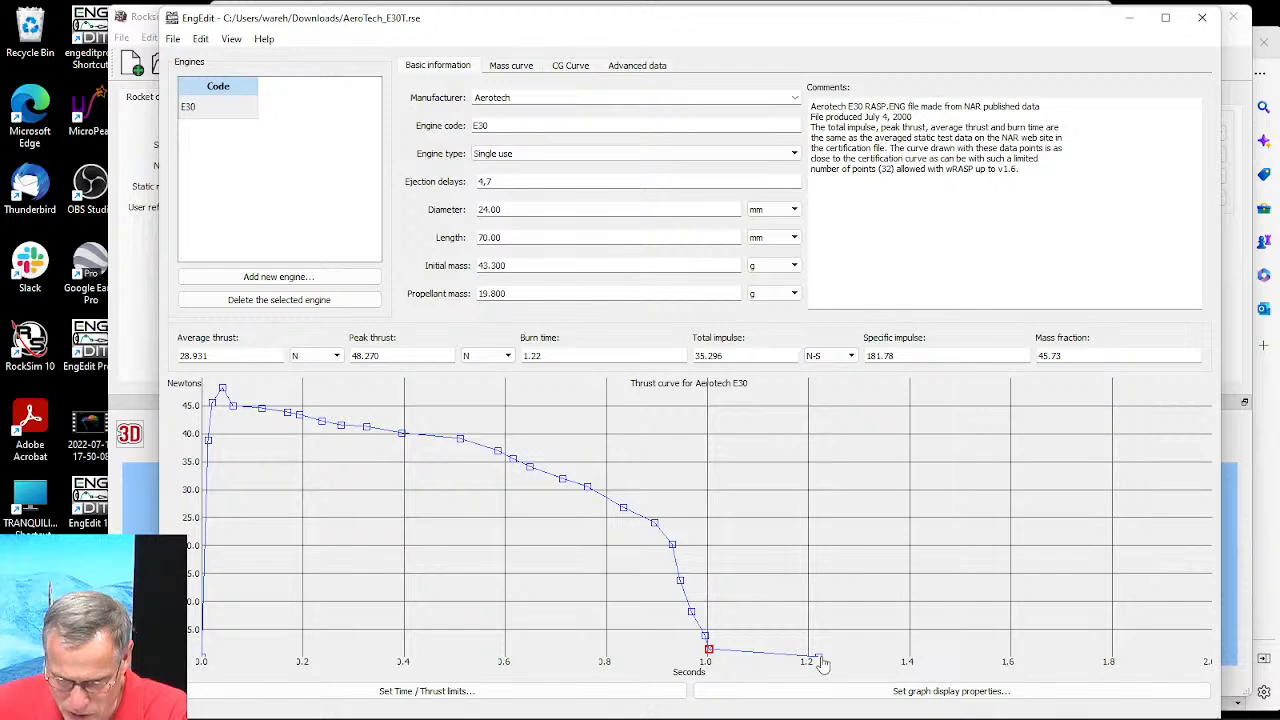
{"action": "left_click_drag", "start_coordinate": [820, 660], "coordinate": [735, 656]}
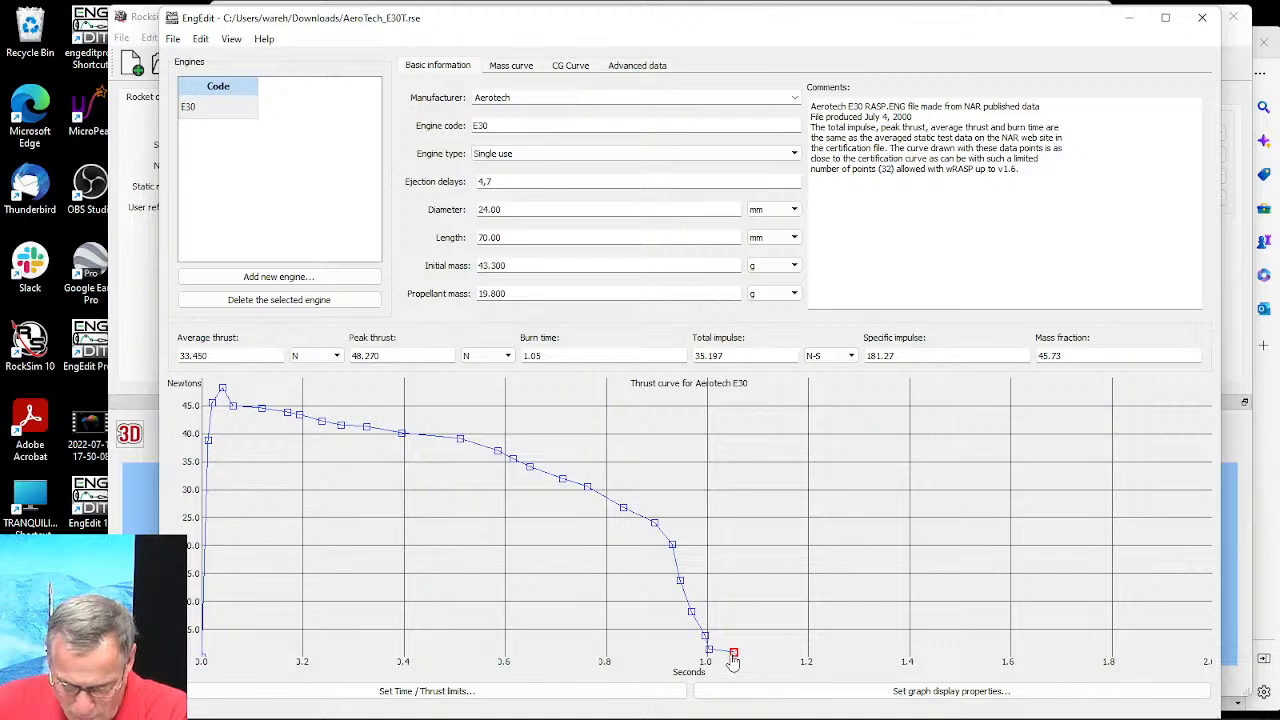
{"action": "left_click_drag", "start_coordinate": [733, 656], "coordinate": [719, 654]}
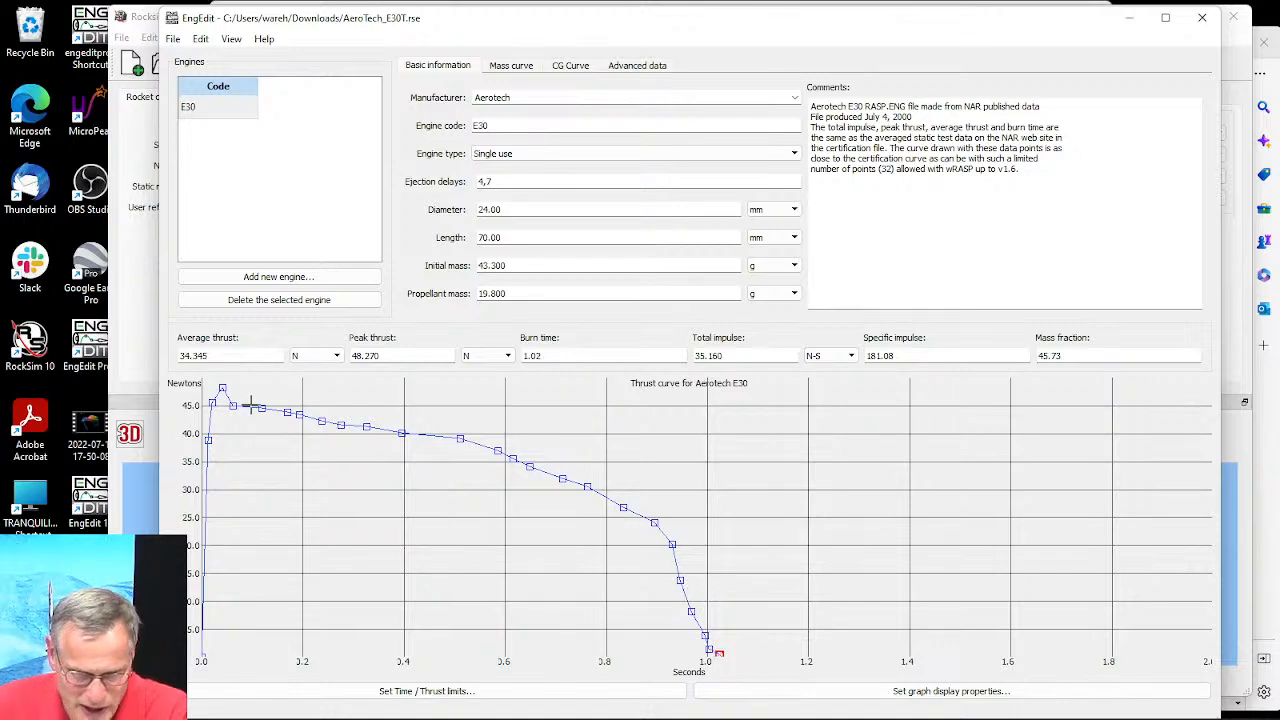
Step: Lower the two thrust points on the E30 curve's initial rise to about 34 N and 42 N
{"action": "left_click", "coordinate": [208, 440]}
{"action": "left_click_drag", "start_coordinate": [209, 466], "coordinate": [205, 464]}
{"action": "left_click_drag", "start_coordinate": [212, 403], "coordinate": [212, 416]}
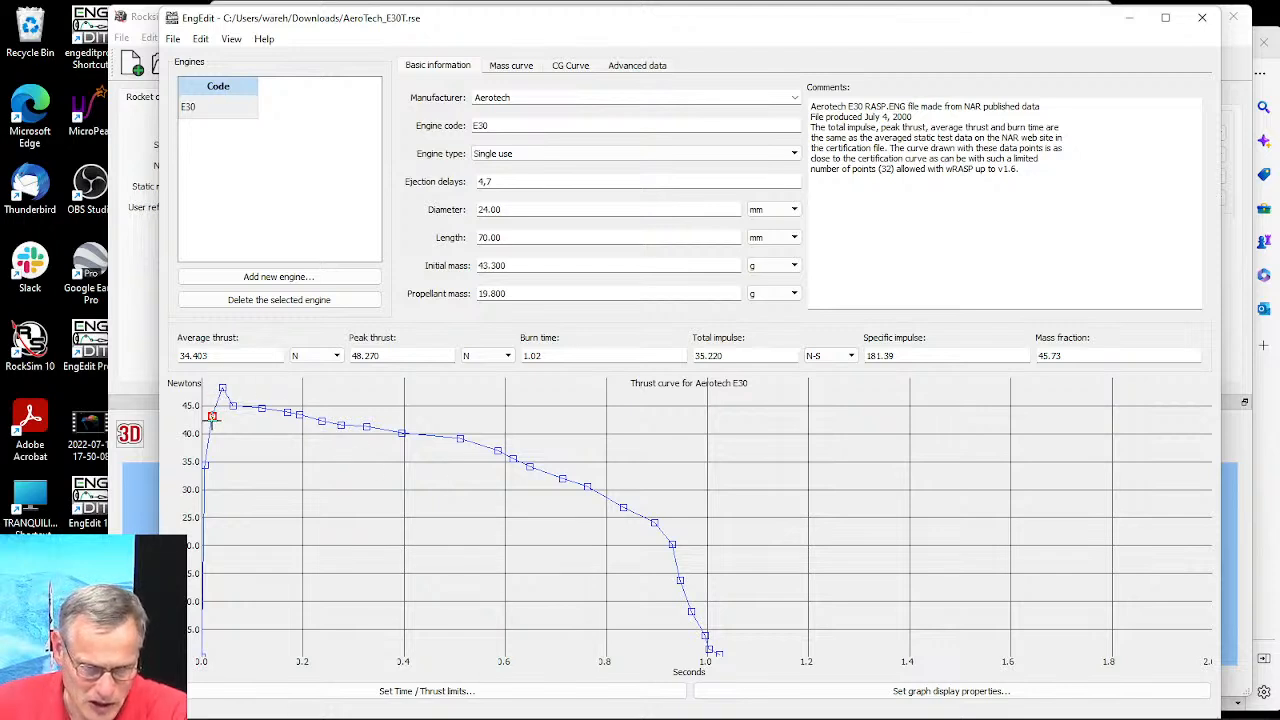
{"action": "left_click_drag", "start_coordinate": [211, 417], "coordinate": [209, 423]}
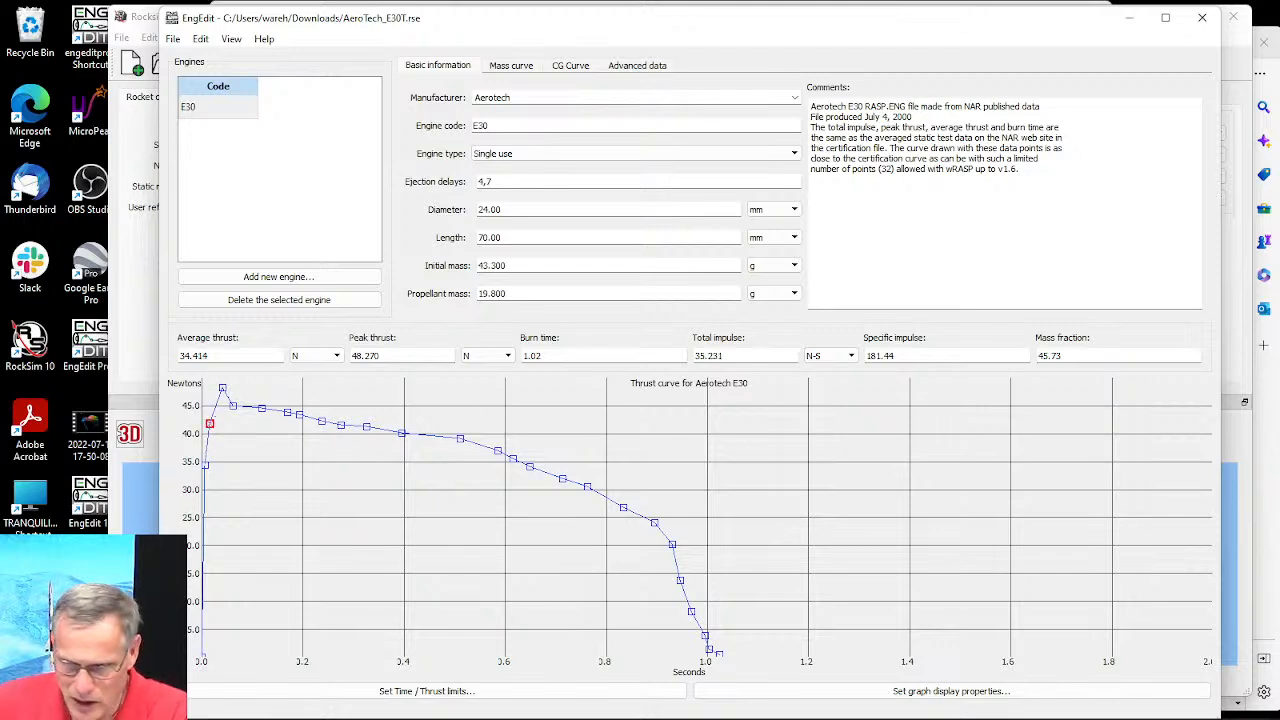
Step: Switch to the browser and check the total impulse in the static test data of the NAR E30.pdf
{"action": "left_click", "coordinate": [1265, 537]}
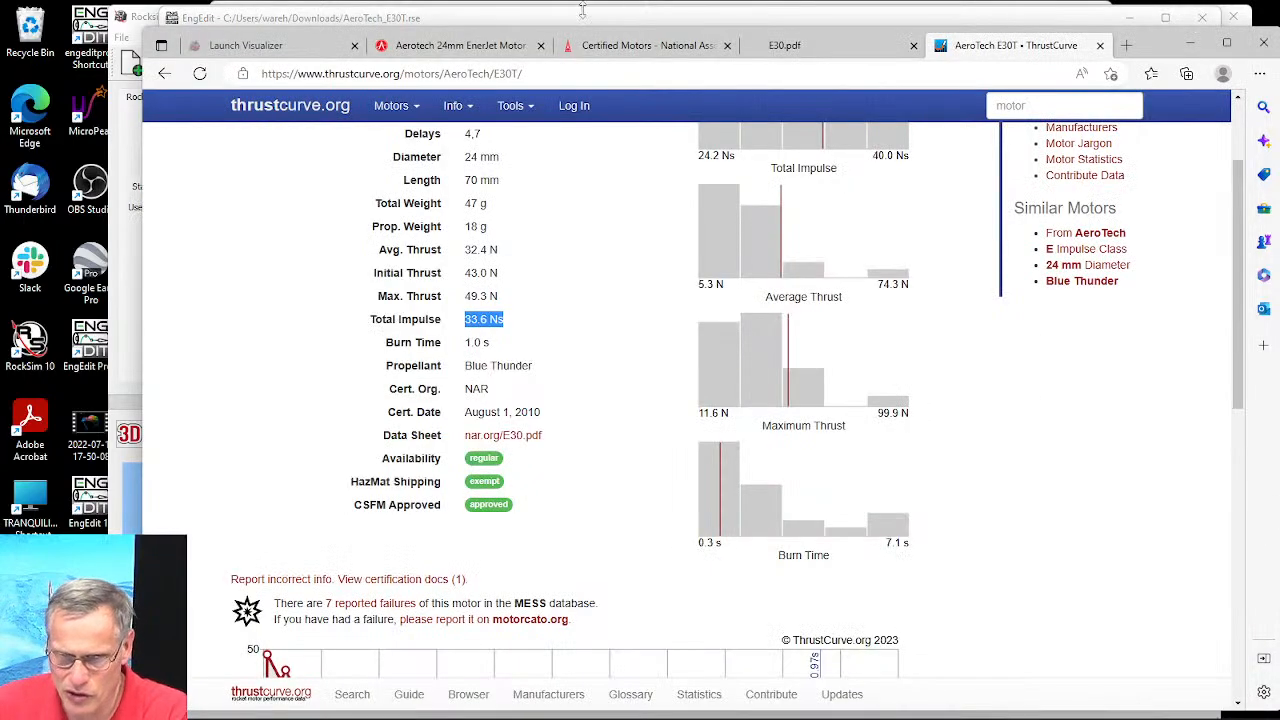
{"action": "left_click", "coordinate": [785, 45]}
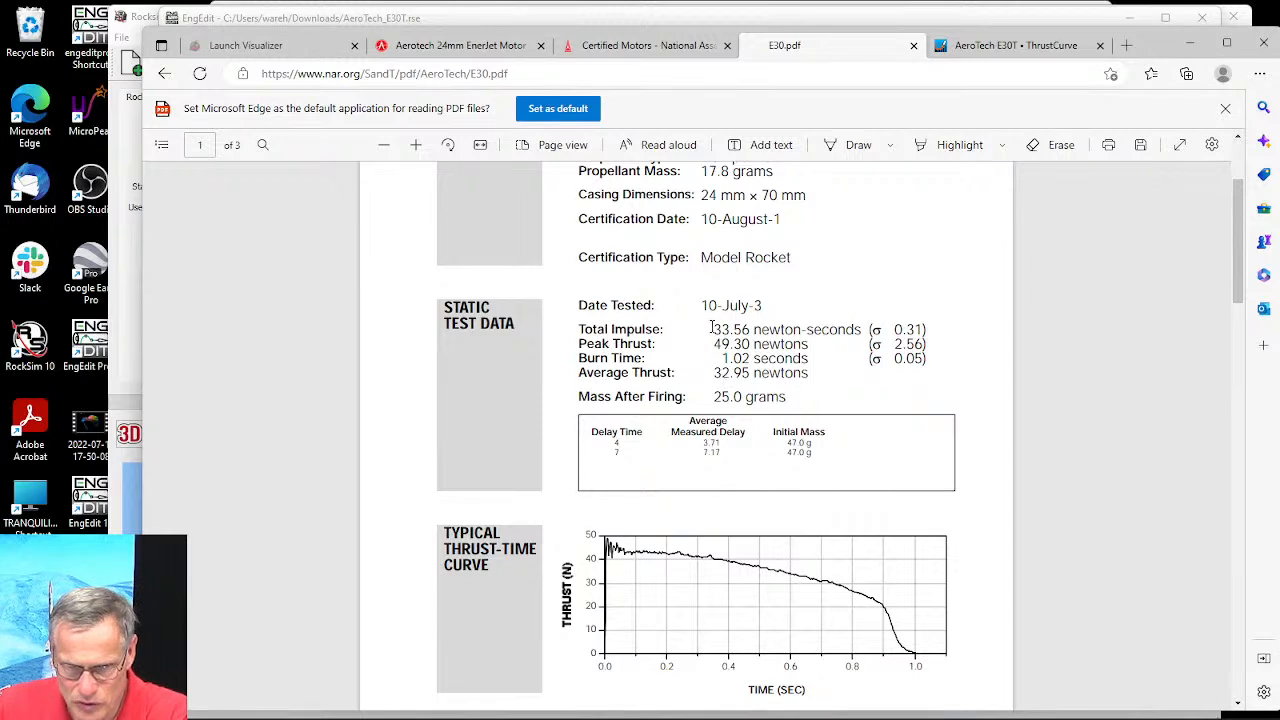
{"action": "left_click_drag", "start_coordinate": [716, 330], "coordinate": [868, 330]}
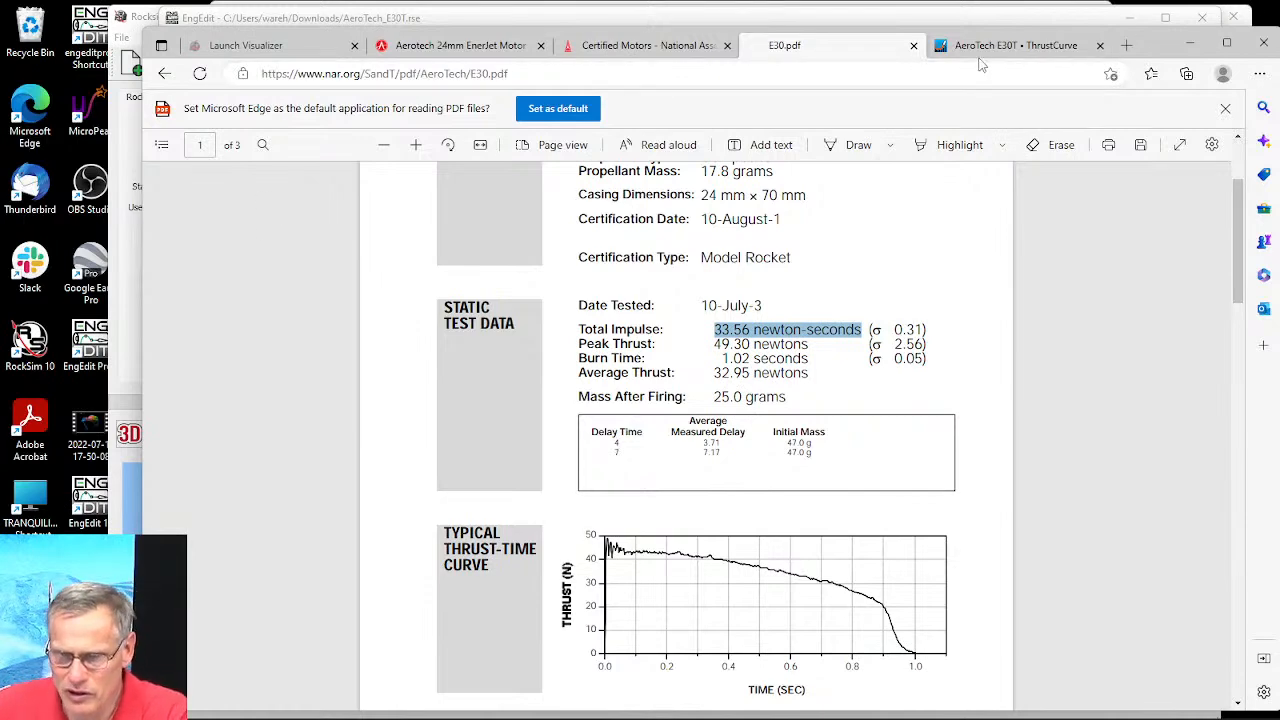
Step: Return to the ThrustCurve site and open its Thrust Curve Tracer page for creating motor files
{"action": "left_click", "coordinate": [1015, 45]}
{"action": "scroll", "coordinate": [769, 472], "scroll_direction": "up", "scroll_amount": 1}
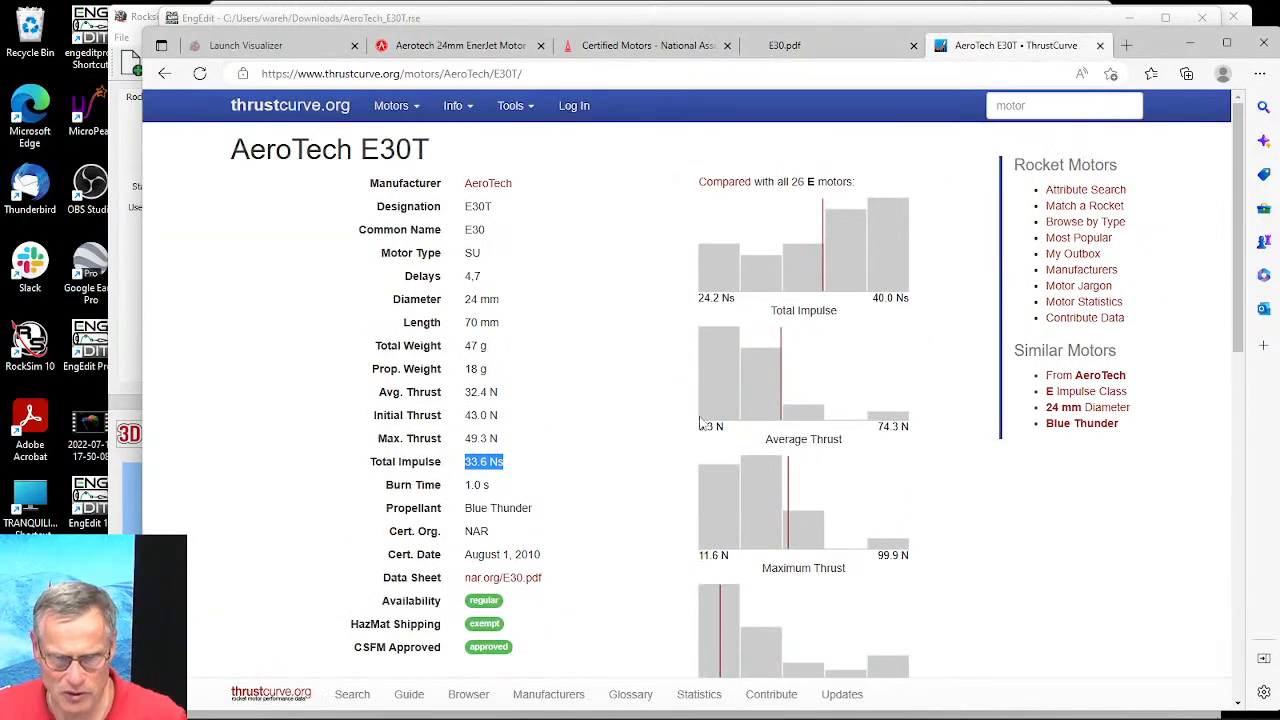
{"action": "left_click", "coordinate": [516, 110]}
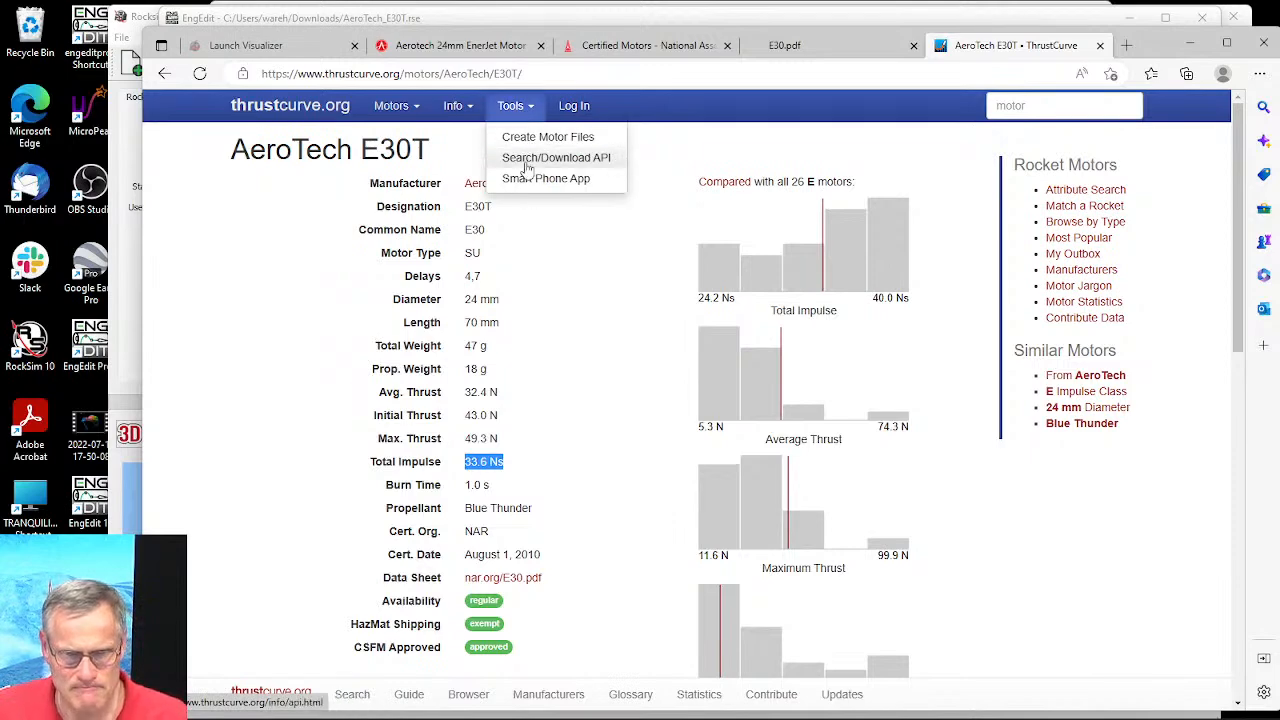
{"action": "left_click", "coordinate": [526, 140]}
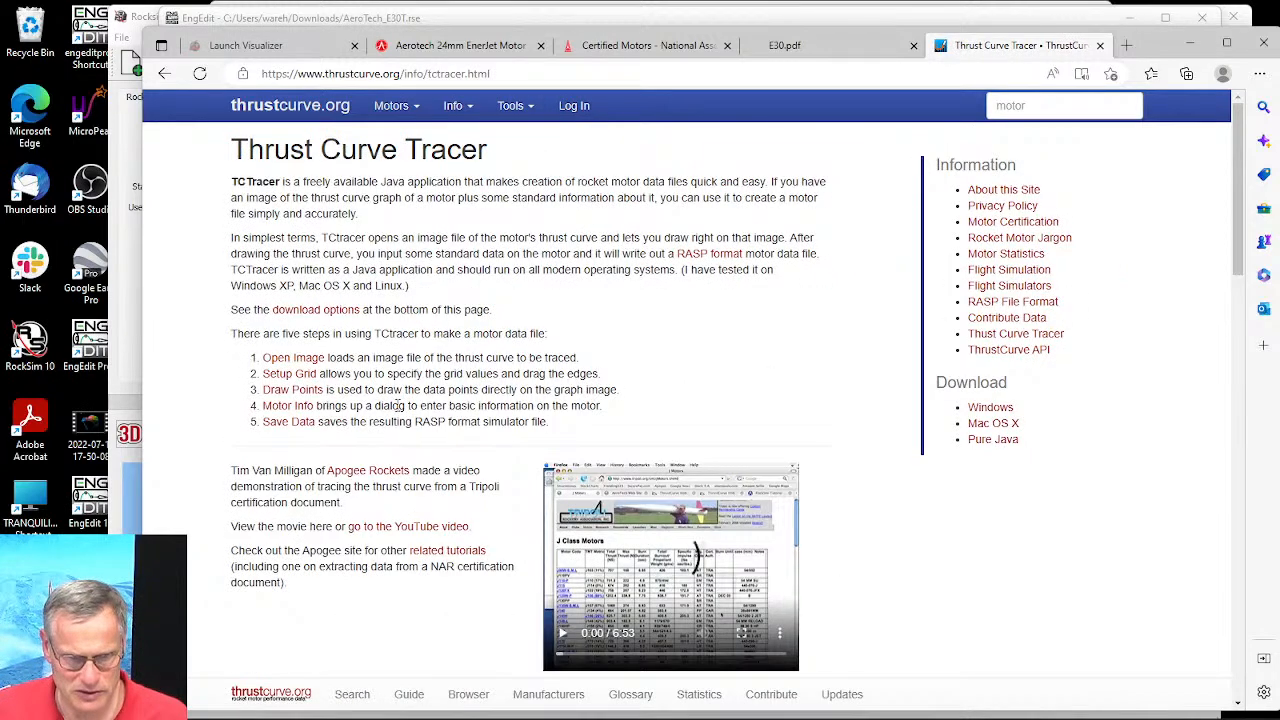
Step: Review the Thrust Curve Tracer overview and its Open Image and Setup Grid instructions, and request the Windows download
{"action": "scroll", "coordinate": [392, 385], "scroll_direction": "down", "scroll_amount": 2}
{"action": "scroll", "coordinate": [330, 390], "scroll_direction": "down", "scroll_amount": 1}
{"action": "scroll", "coordinate": [330, 390], "scroll_direction": "up", "scroll_amount": 3}
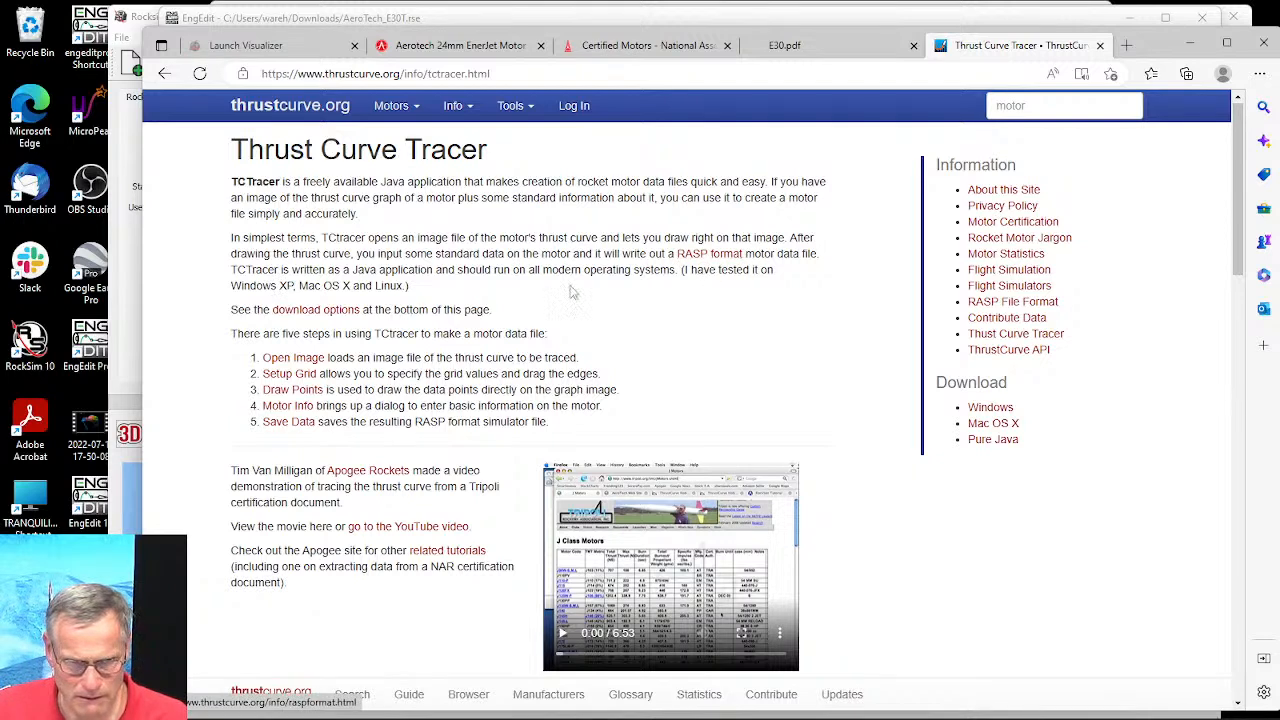
{"action": "left_click_drag", "start_coordinate": [231, 148], "coordinate": [503, 154]}
{"action": "scroll", "coordinate": [399, 367], "scroll_direction": "down", "scroll_amount": 1}
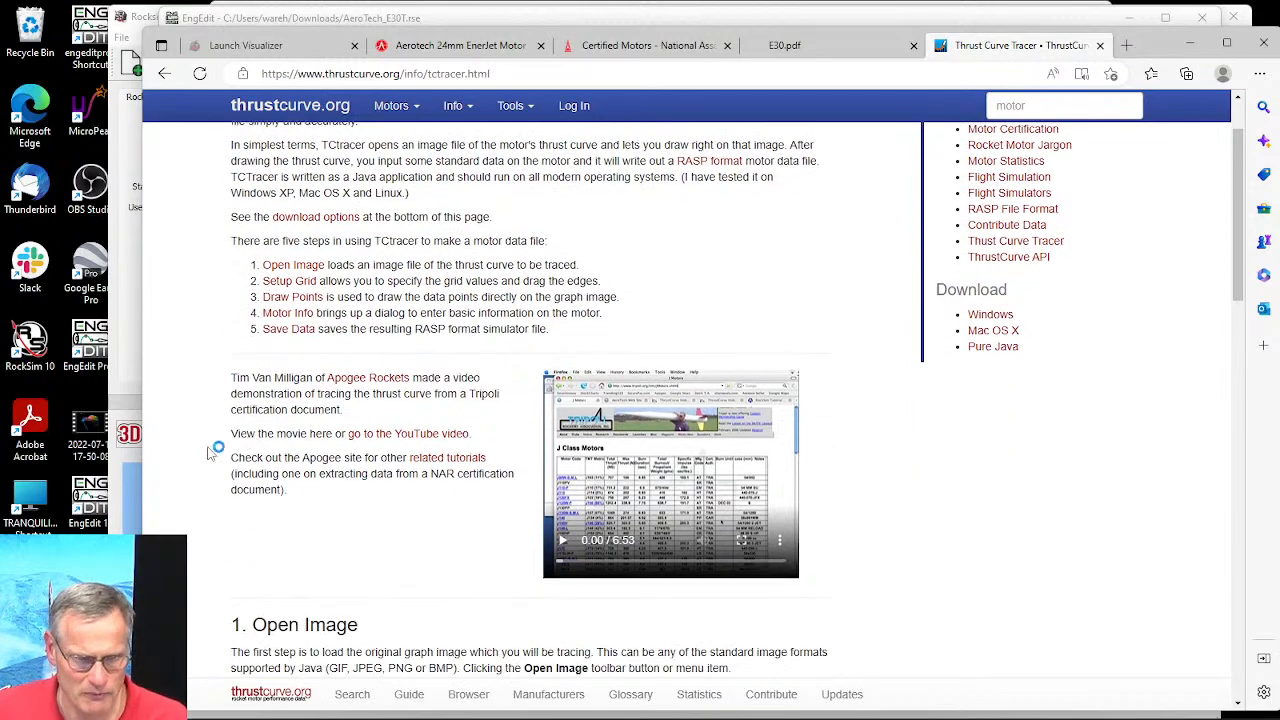
{"action": "scroll", "coordinate": [320, 440], "scroll_direction": "down", "scroll_amount": 3}
{"action": "scroll", "coordinate": [352, 576], "scroll_direction": "down", "scroll_amount": 5}
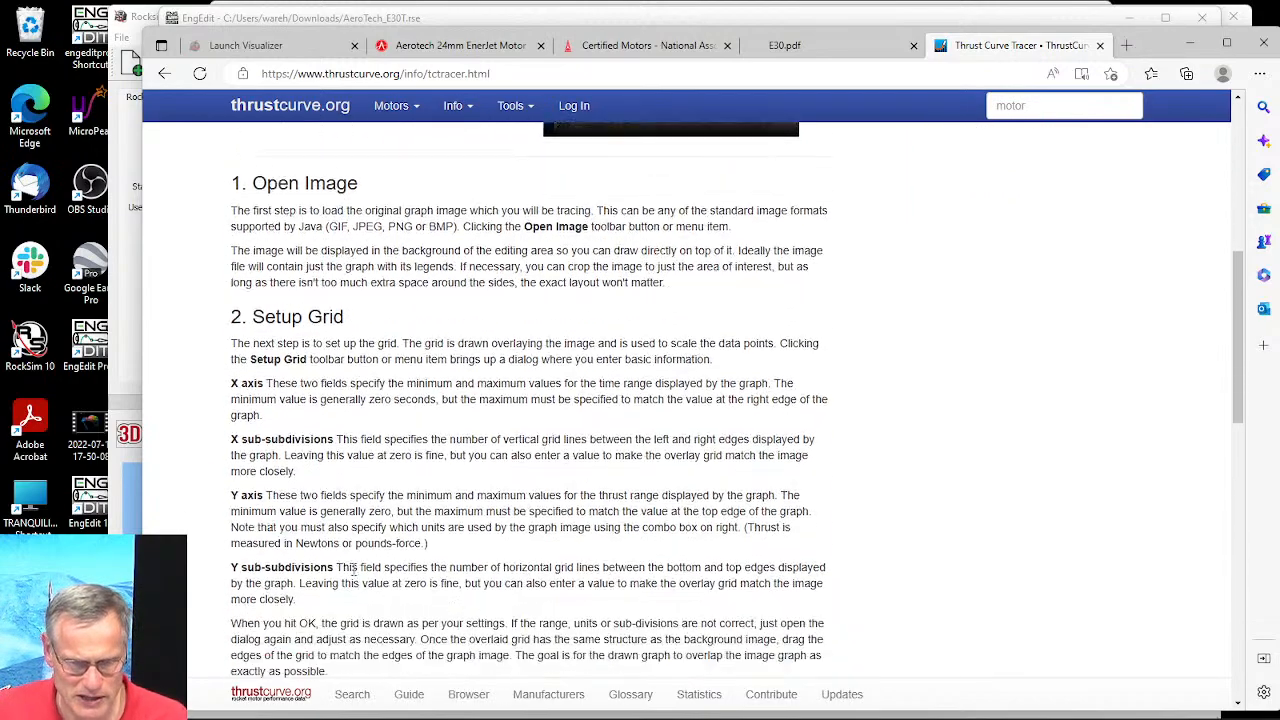
{"action": "scroll", "coordinate": [418, 498], "scroll_direction": "up", "scroll_amount": 8}
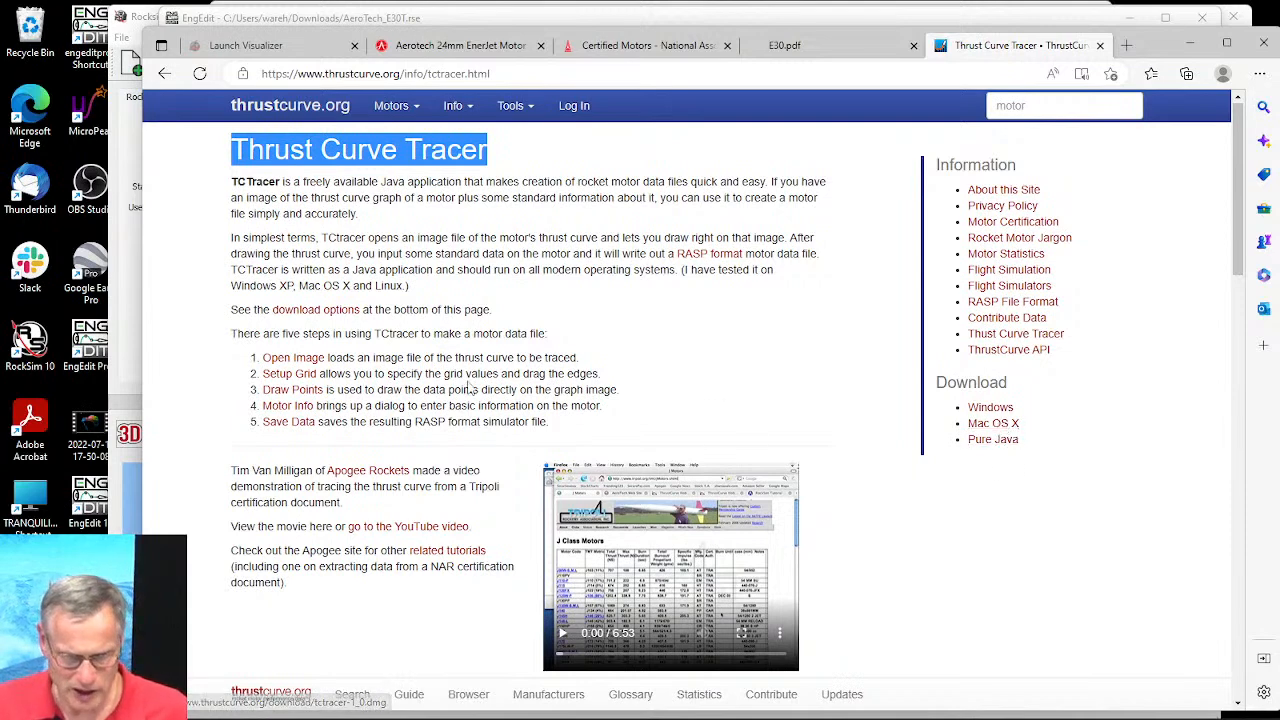
{"action": "left_click", "coordinate": [1000, 413]}
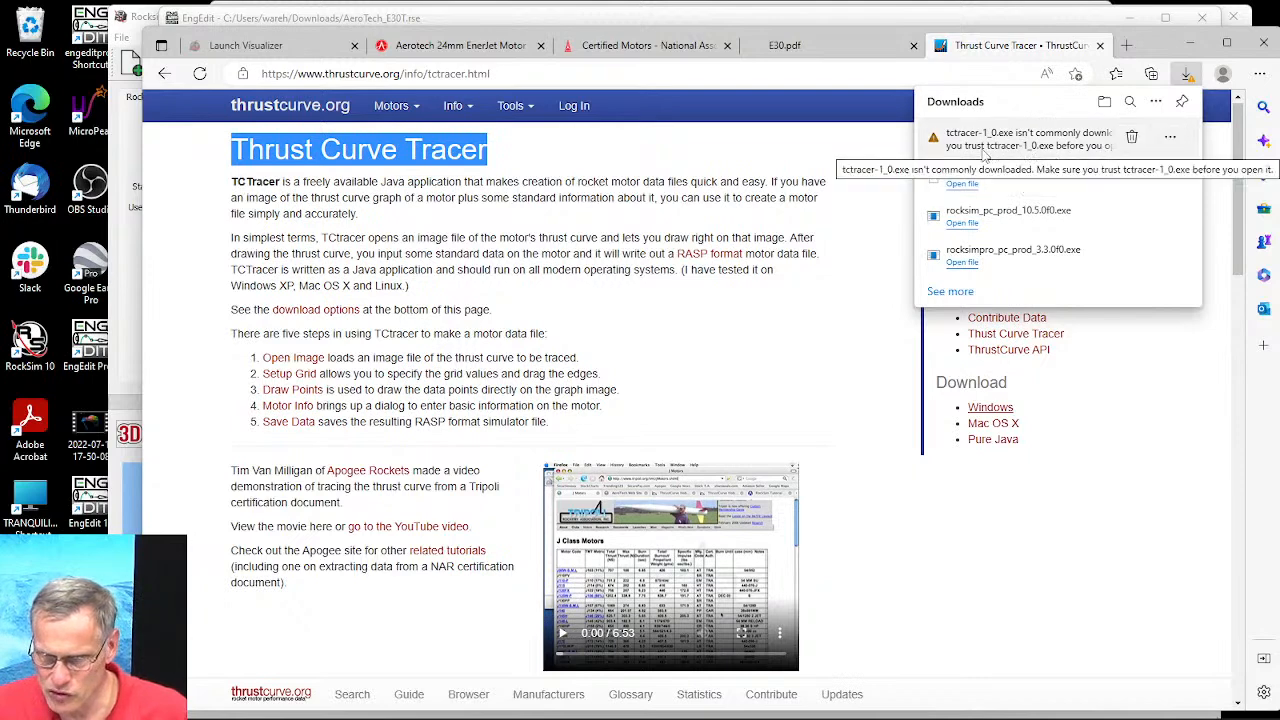
Step: Choose to keep the flagged tctracer-1_0.exe download, expand its warning details and open the form for reporting the app as safe
{"action": "left_click", "coordinate": [1170, 136]}
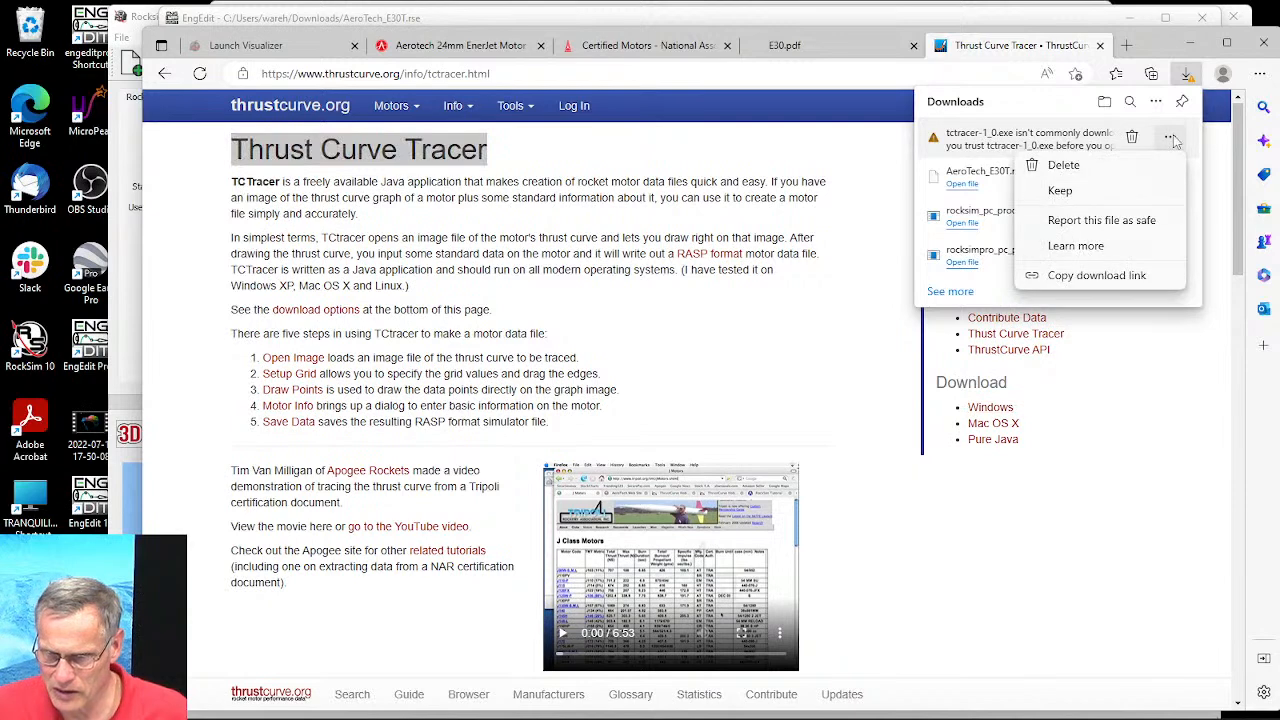
{"action": "left_click", "coordinate": [1063, 191]}
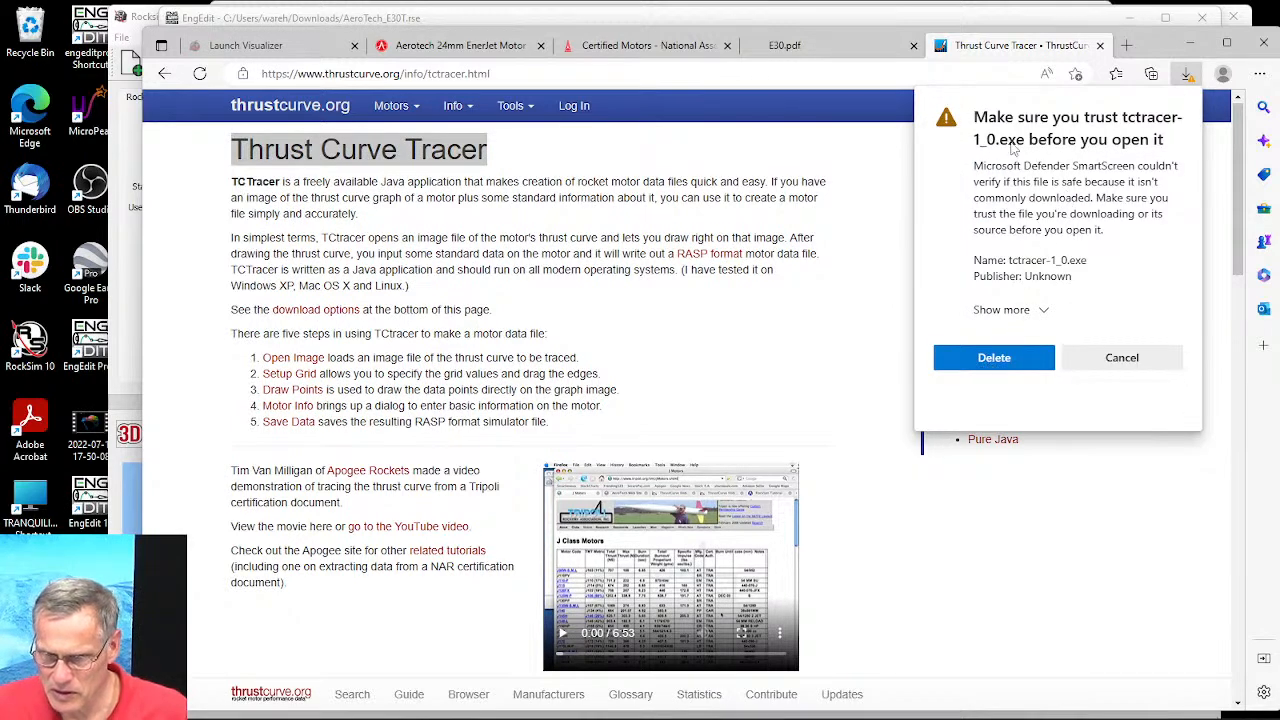
{"action": "left_click", "coordinate": [1044, 312]}
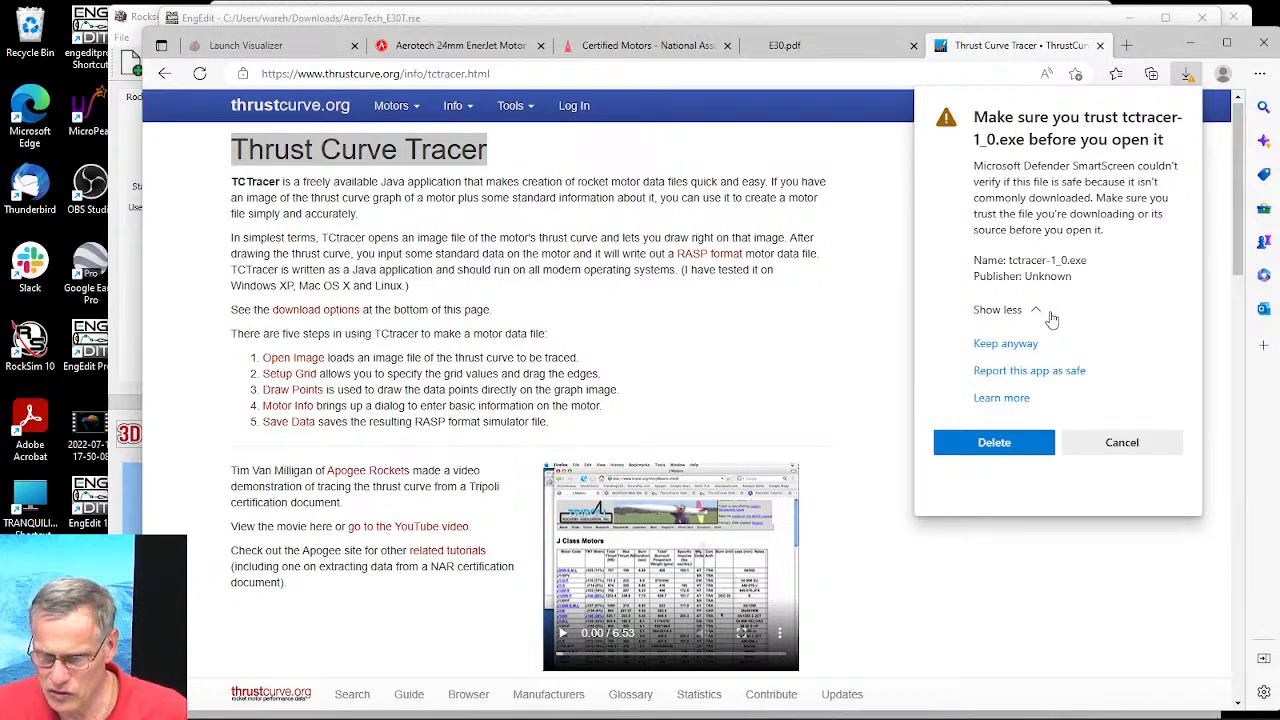
{"action": "left_click", "coordinate": [1010, 371]}
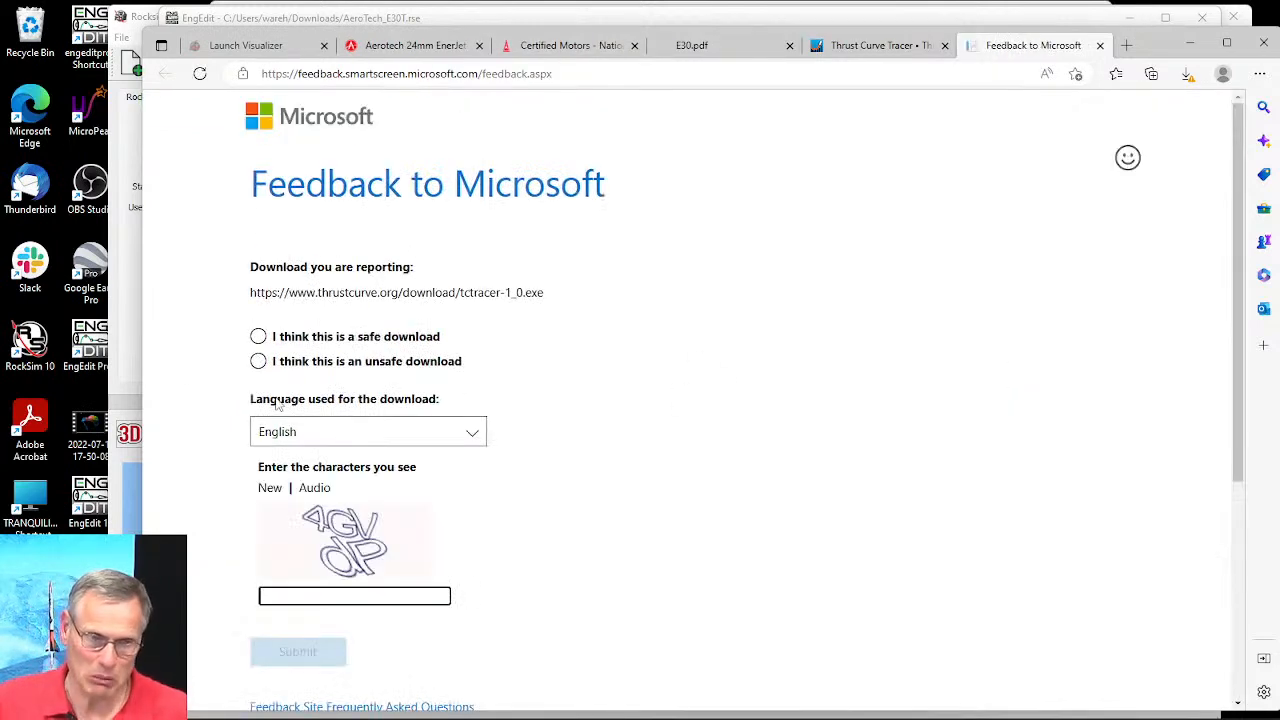
Step: Mark tctracer-1_0.exe as a safe download in the Microsoft feedback form, enter the CAPTCHA characters and submit the report
{"action": "left_click", "coordinate": [258, 336]}
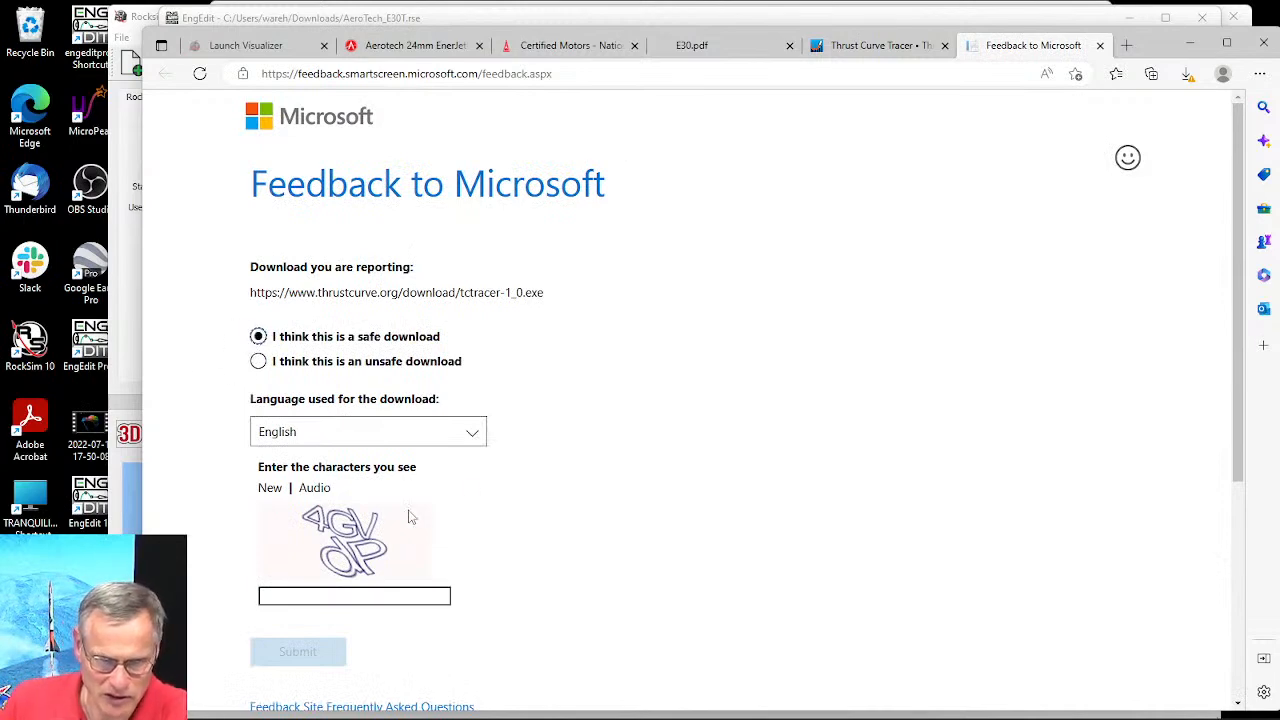
{"action": "scroll", "coordinate": [466, 488], "scroll_direction": "down", "scroll_amount": 2}
{"action": "left_click", "coordinate": [334, 410]}
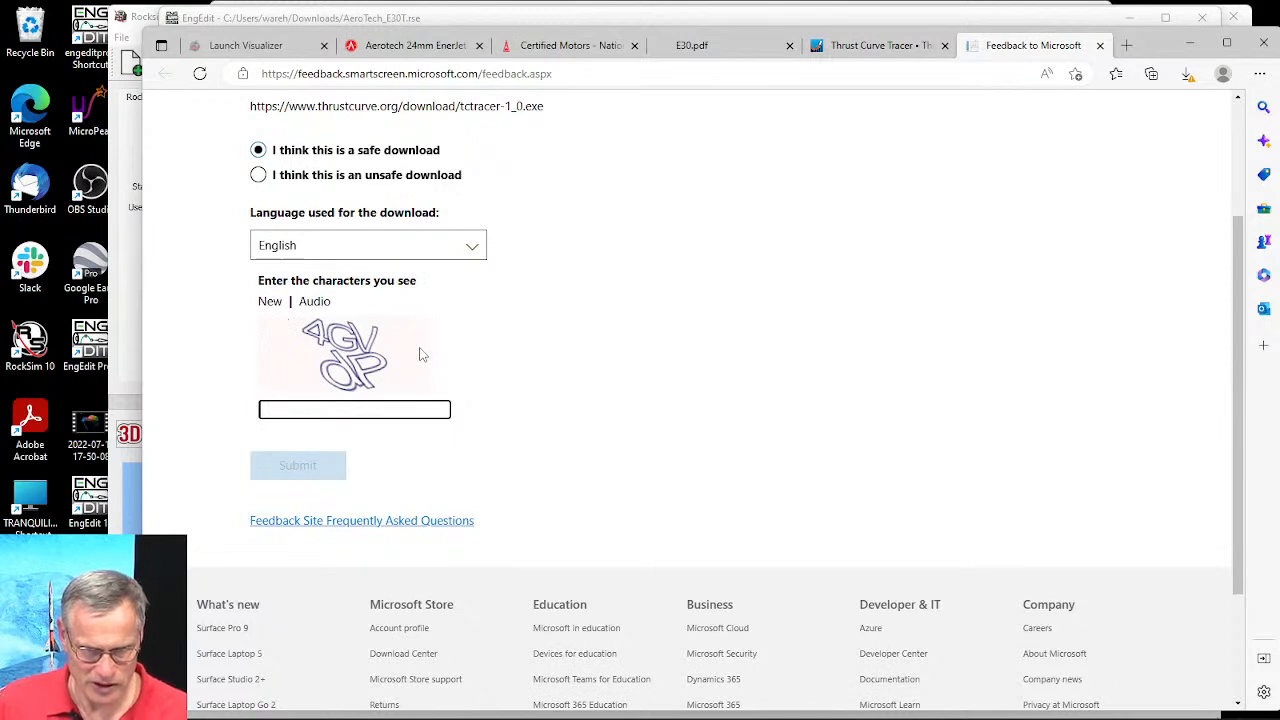
{"action": "type", "text": "4GVdP"}
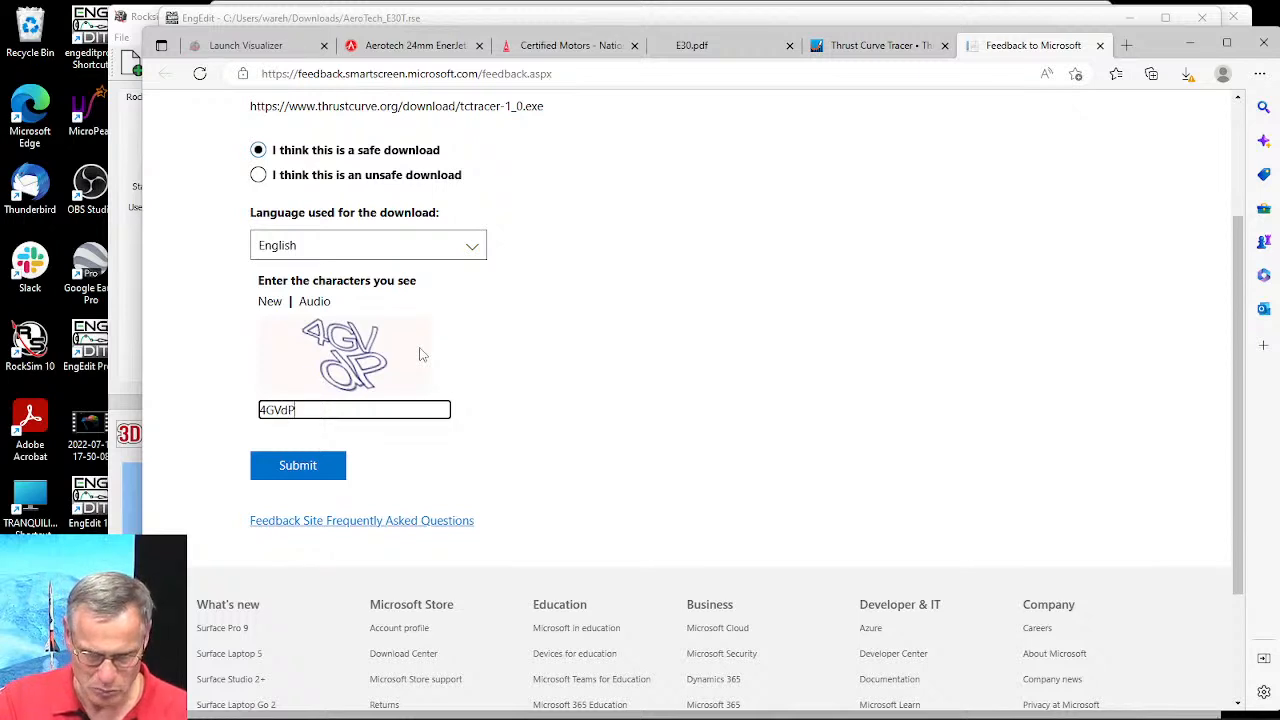
{"action": "left_click", "coordinate": [305, 466]}
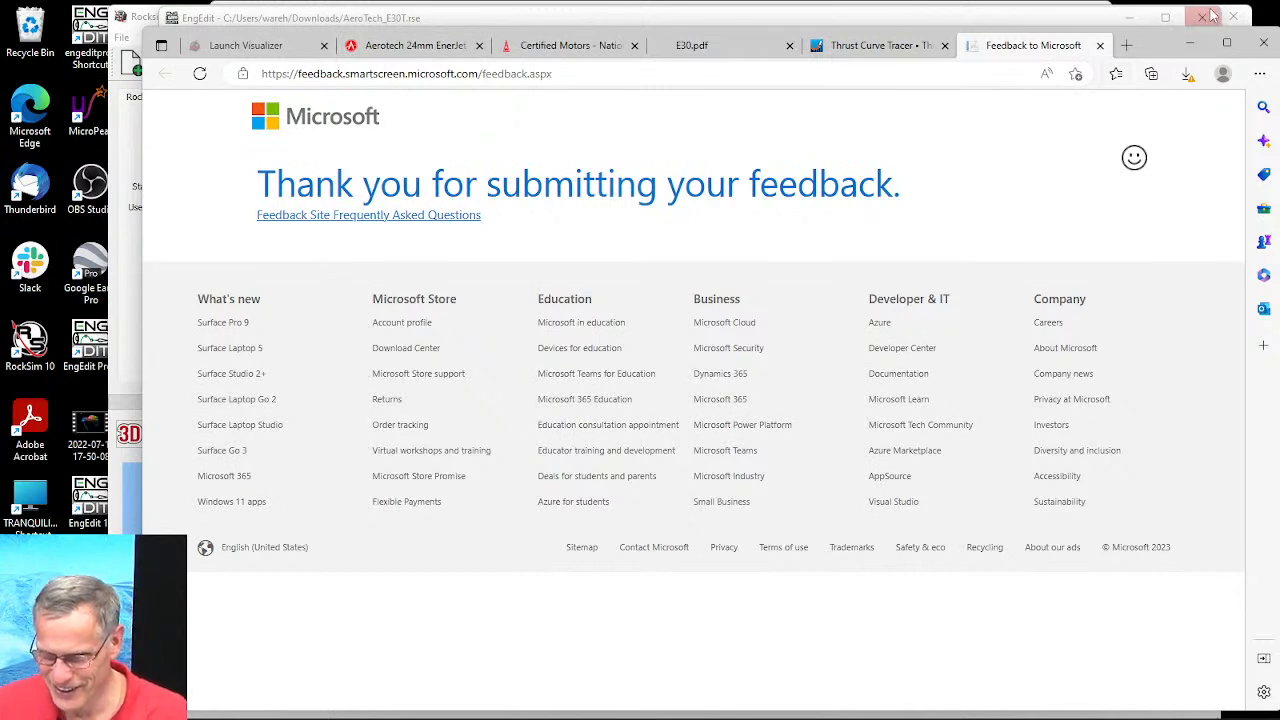
Step: Try to open the newest unconfirmed download in the Downloads folder with Adobe Acrobat DC, and close Acrobat
{"action": "mouse_move", "coordinate": [238, 713]}
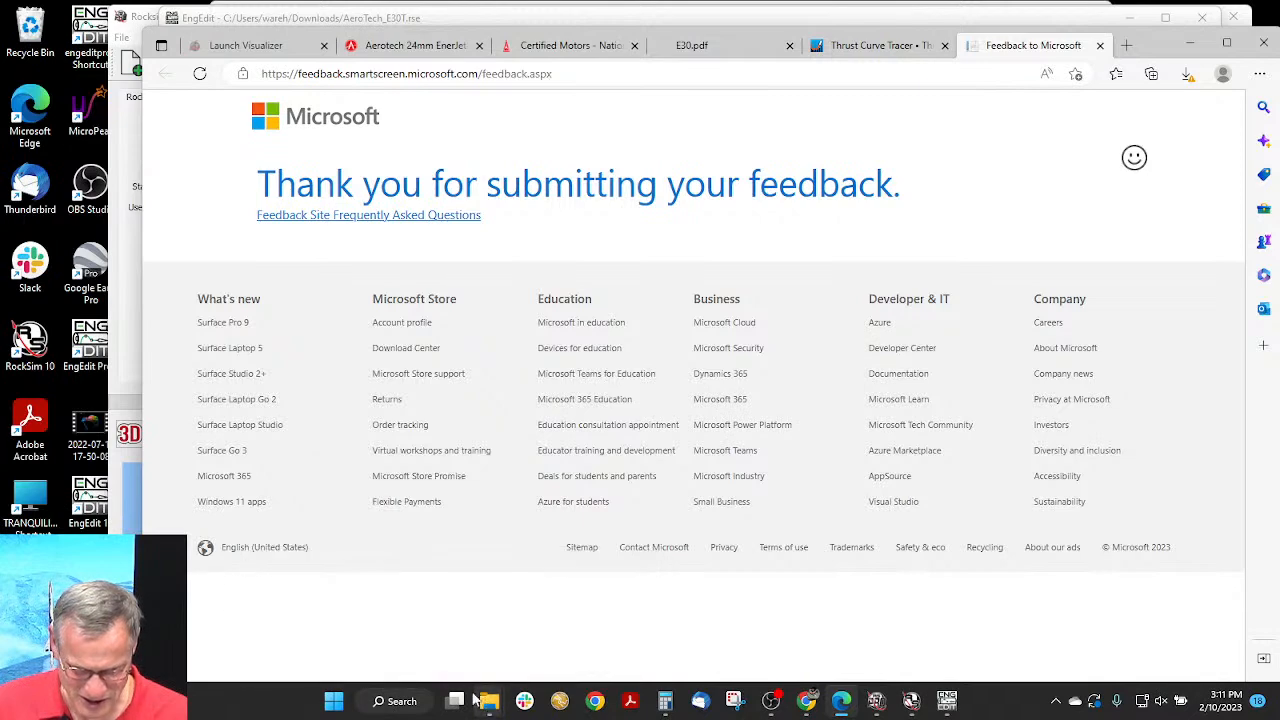
{"action": "left_click", "coordinate": [393, 607]}
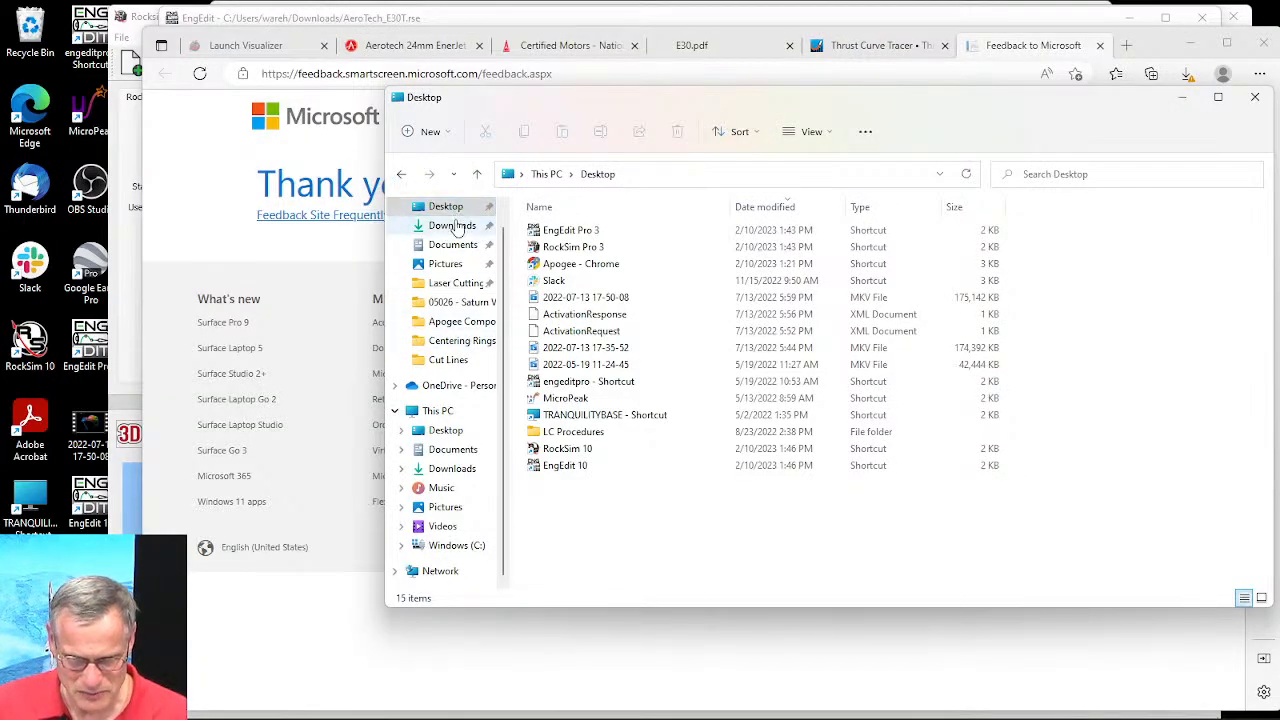
{"action": "left_click", "coordinate": [450, 225]}
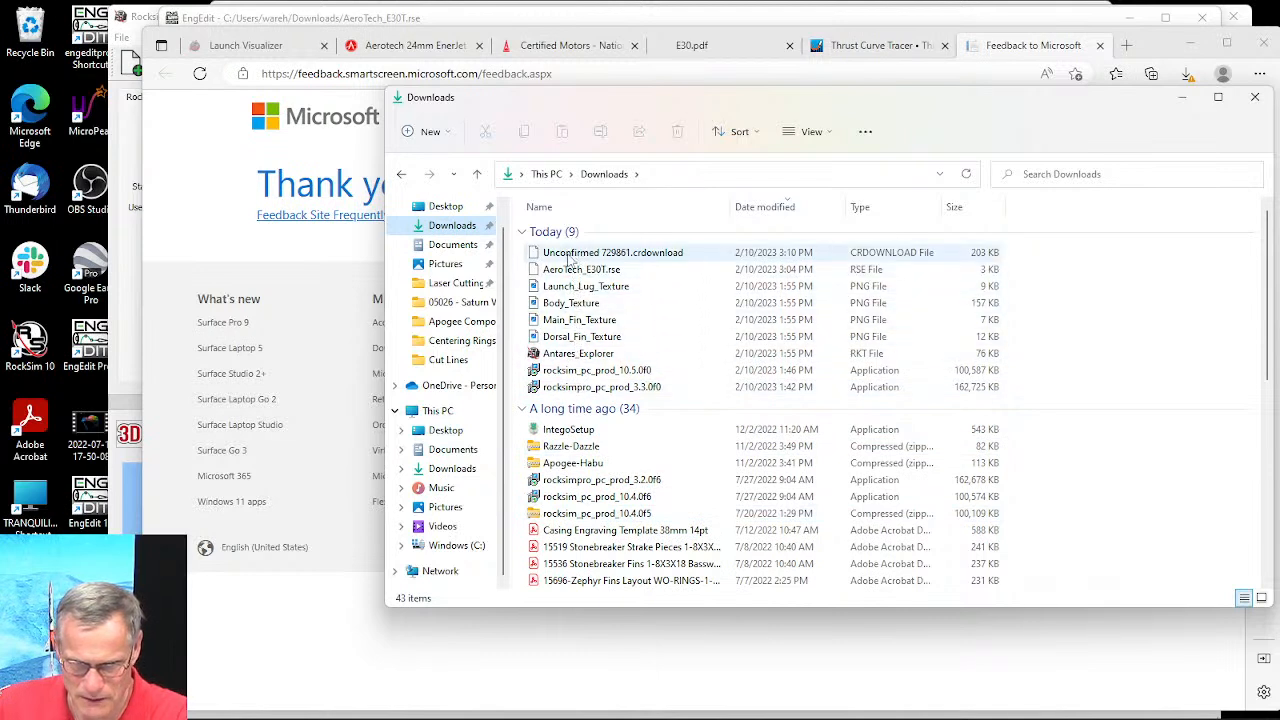
{"action": "left_click", "coordinate": [569, 255]}
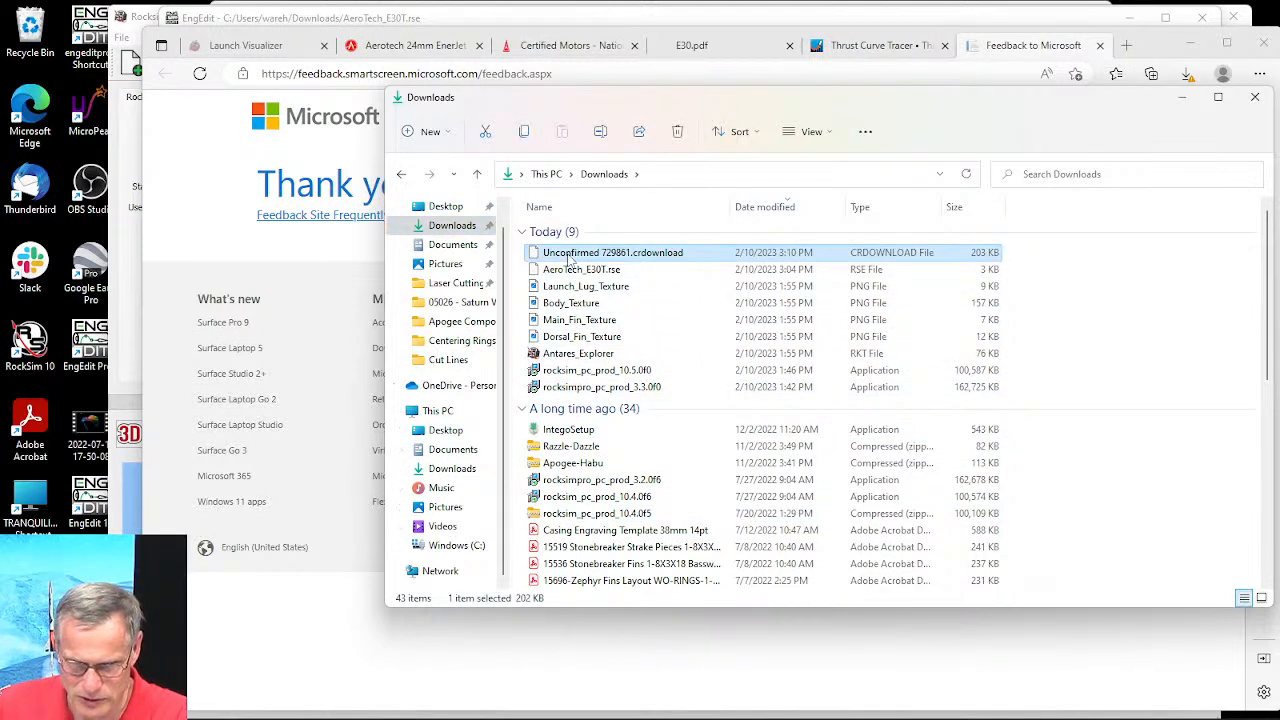
{"action": "double_click", "coordinate": [569, 255]}
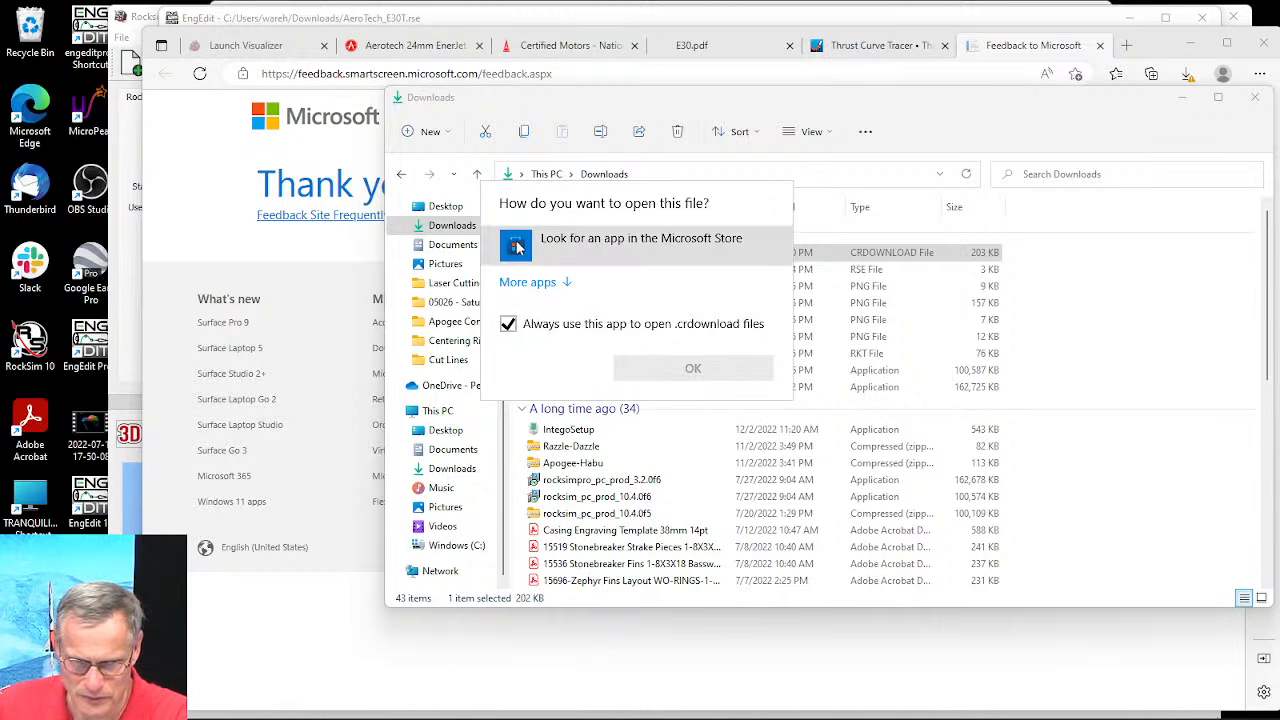
{"action": "left_click", "coordinate": [550, 284]}
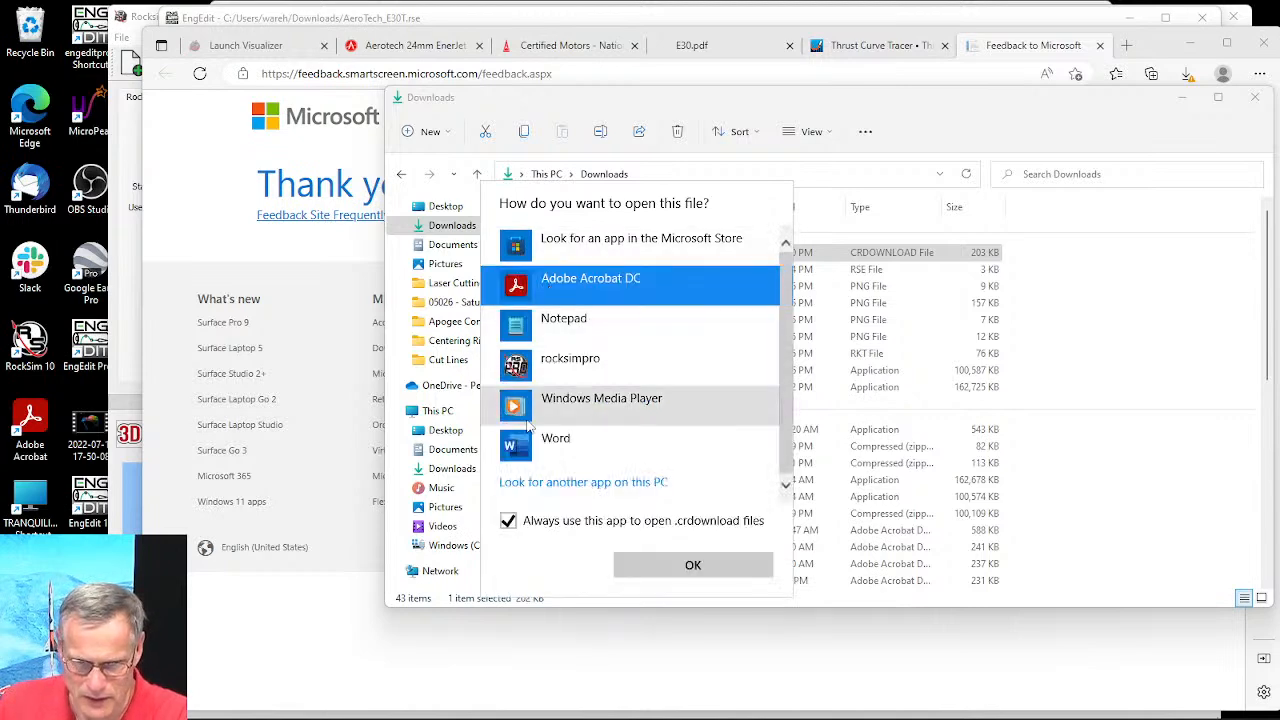
{"action": "left_click", "coordinate": [690, 565]}
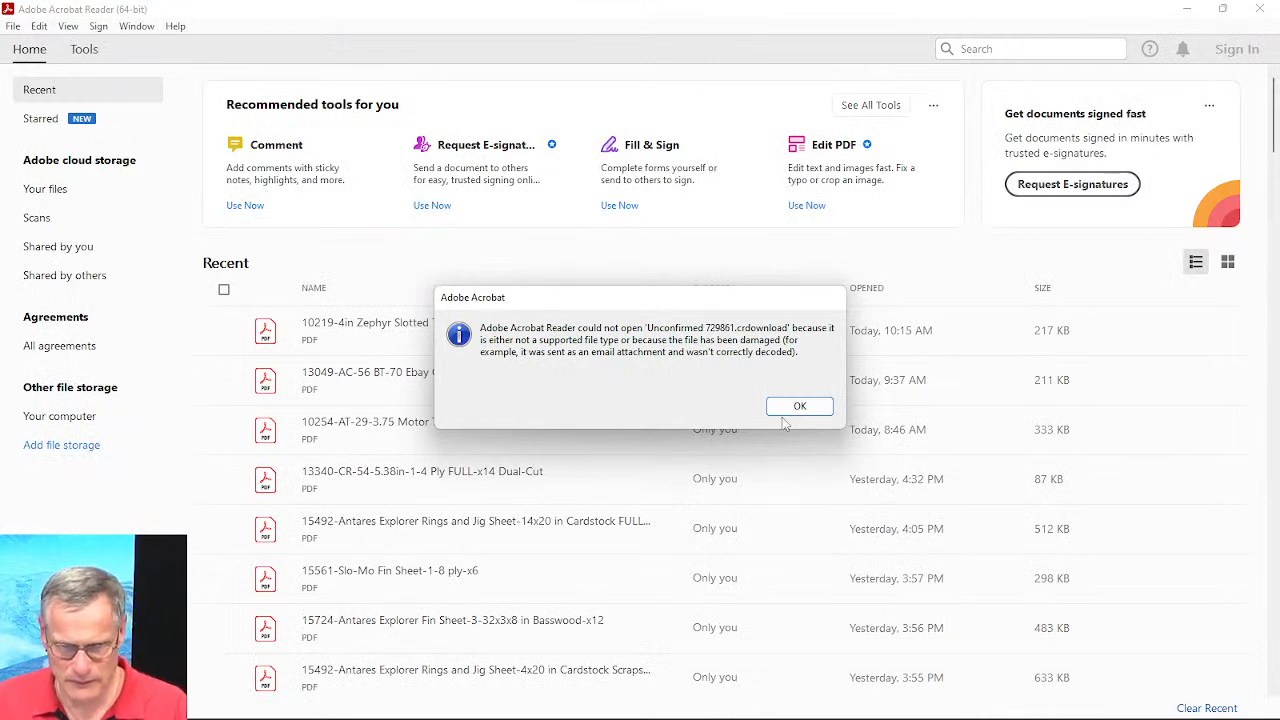
{"action": "left_click", "coordinate": [800, 408]}
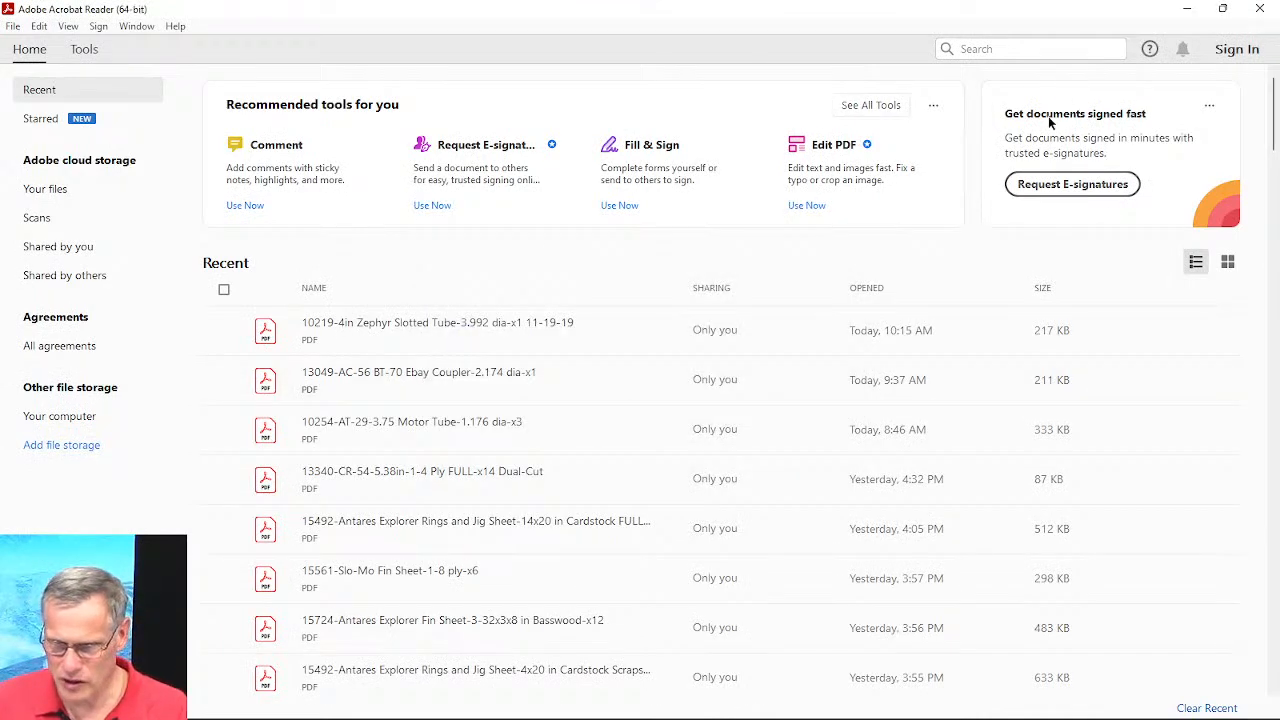
{"action": "left_click", "coordinate": [1260, 10]}
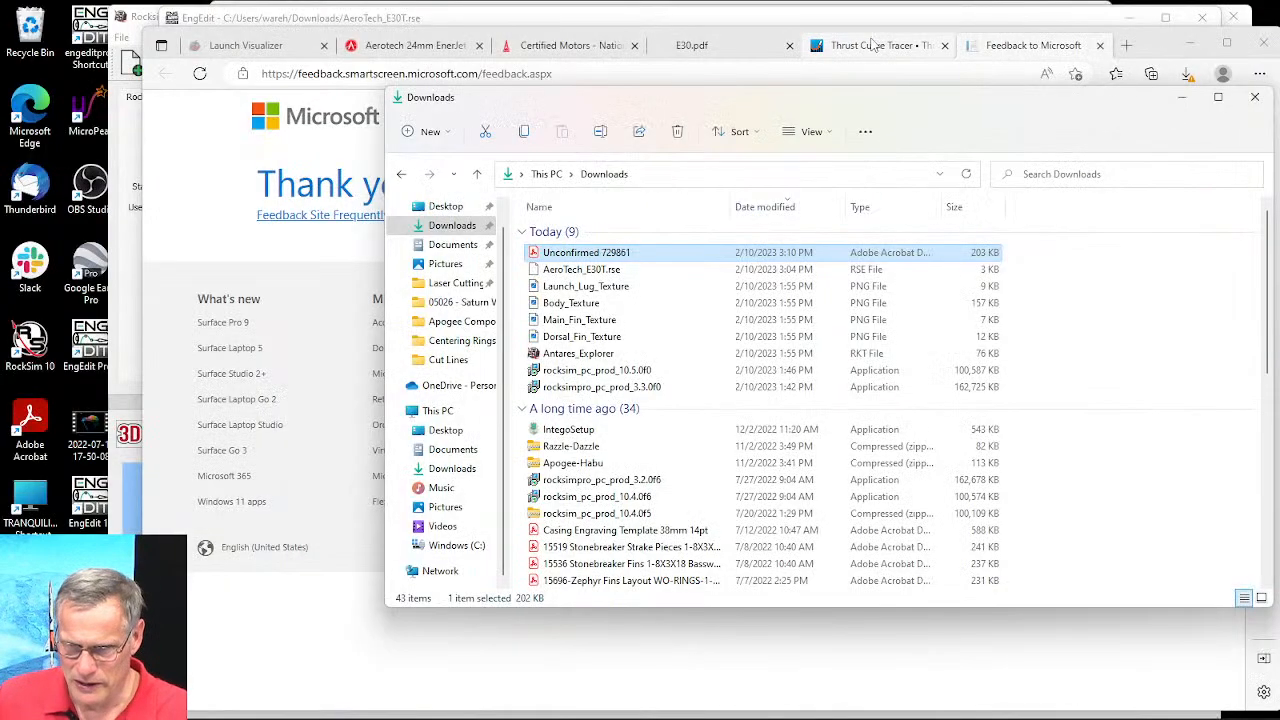
Step: Download the Windows version of TCtracer again from the Thrust Curve Tracer page and delete the duplicate tctracer-1_0 (1).exe
{"action": "left_click", "coordinate": [878, 45]}
{"action": "left_click", "coordinate": [995, 408]}
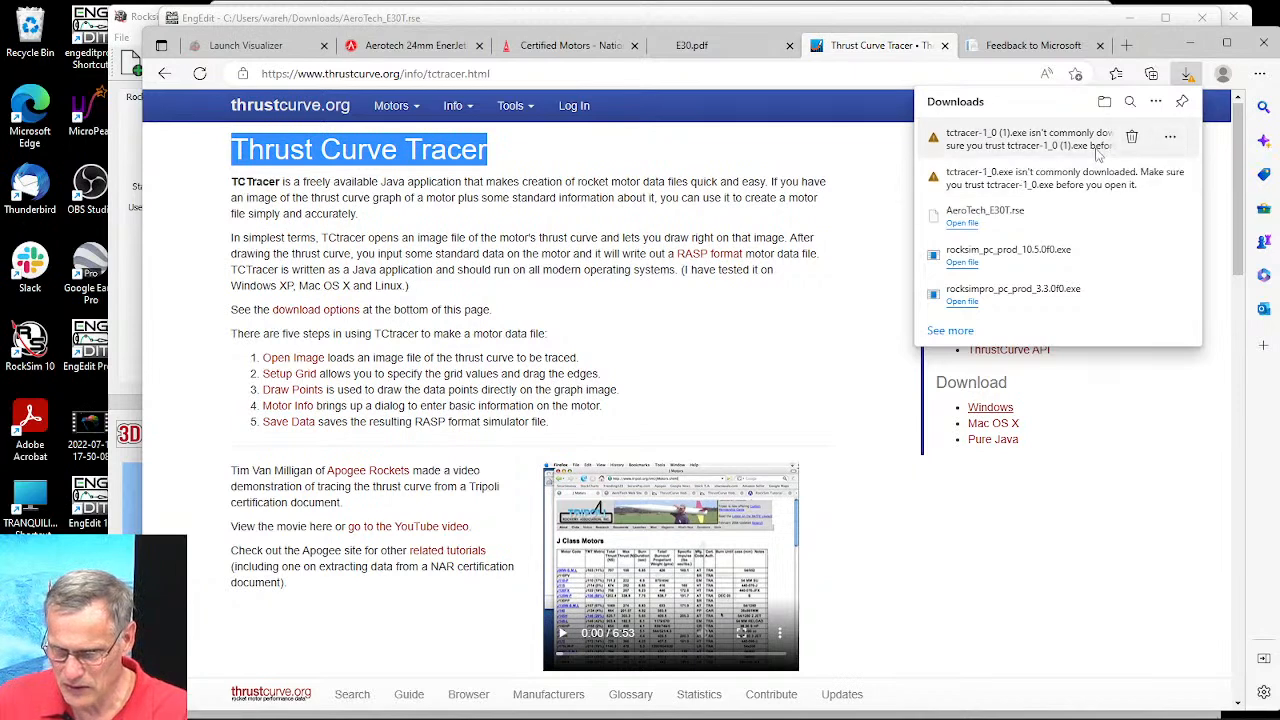
{"action": "left_click", "coordinate": [1178, 145]}
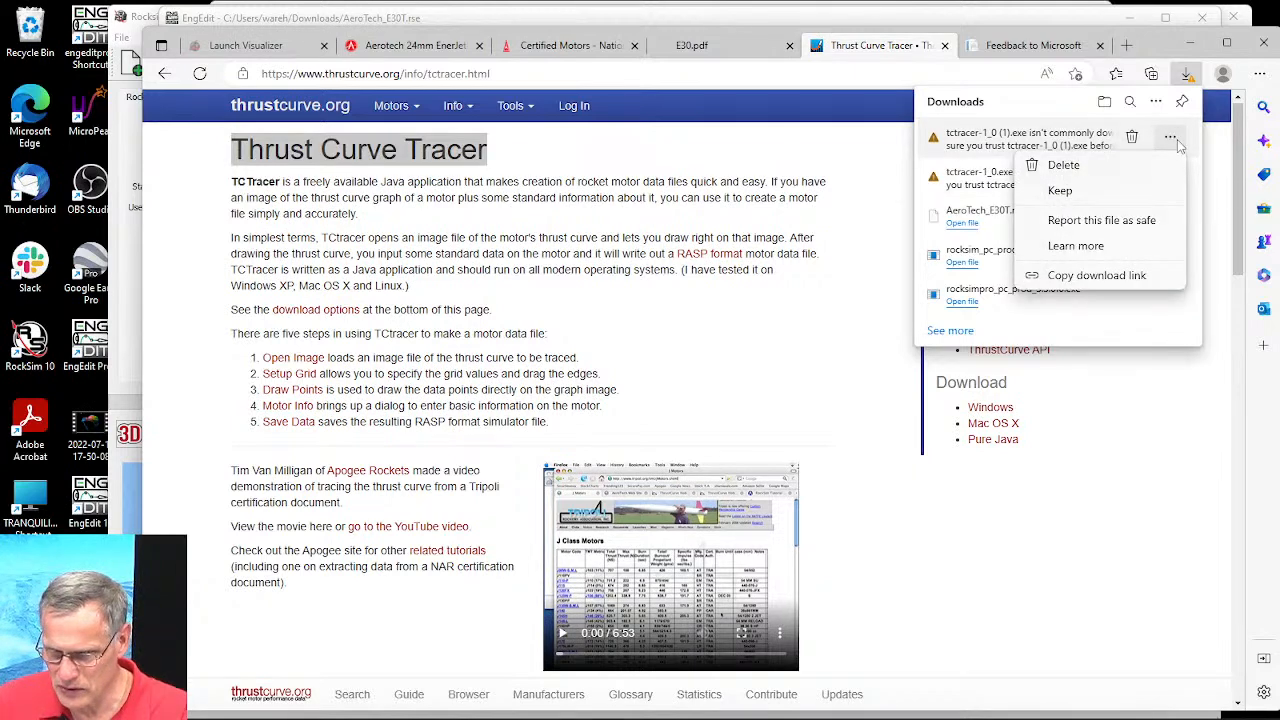
{"action": "left_click", "coordinate": [1086, 190]}
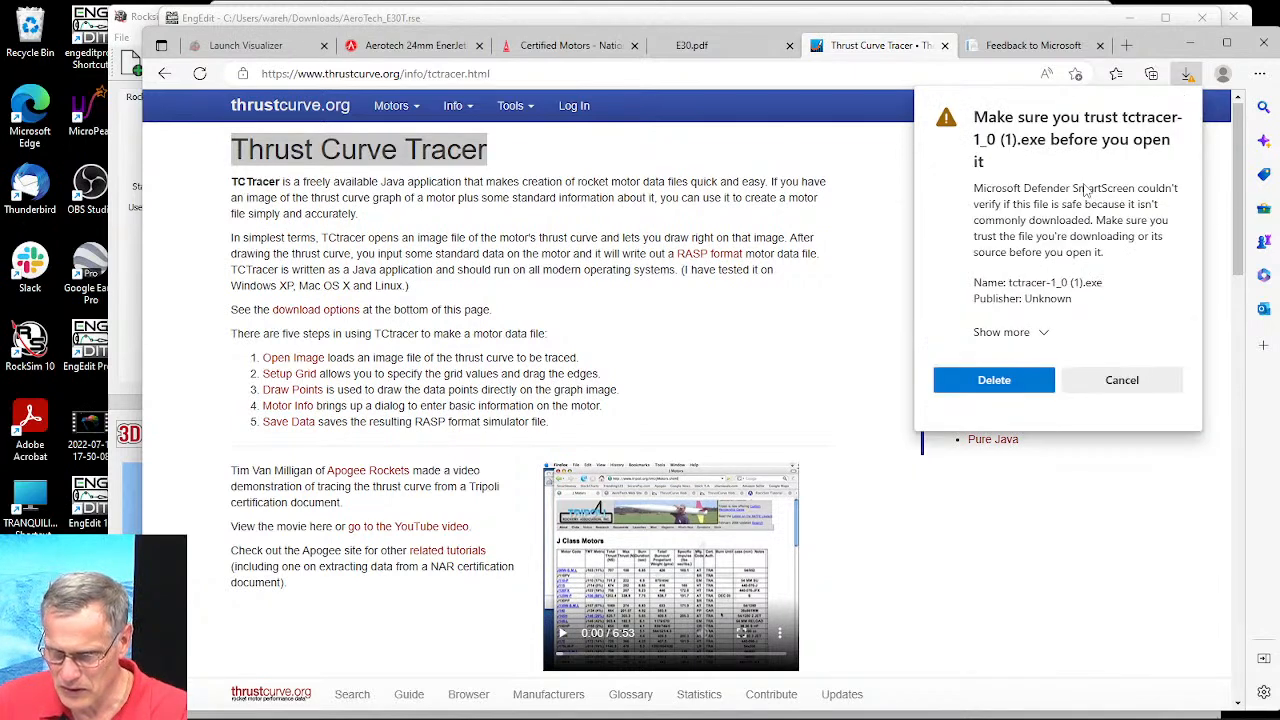
{"action": "left_click", "coordinate": [994, 382]}
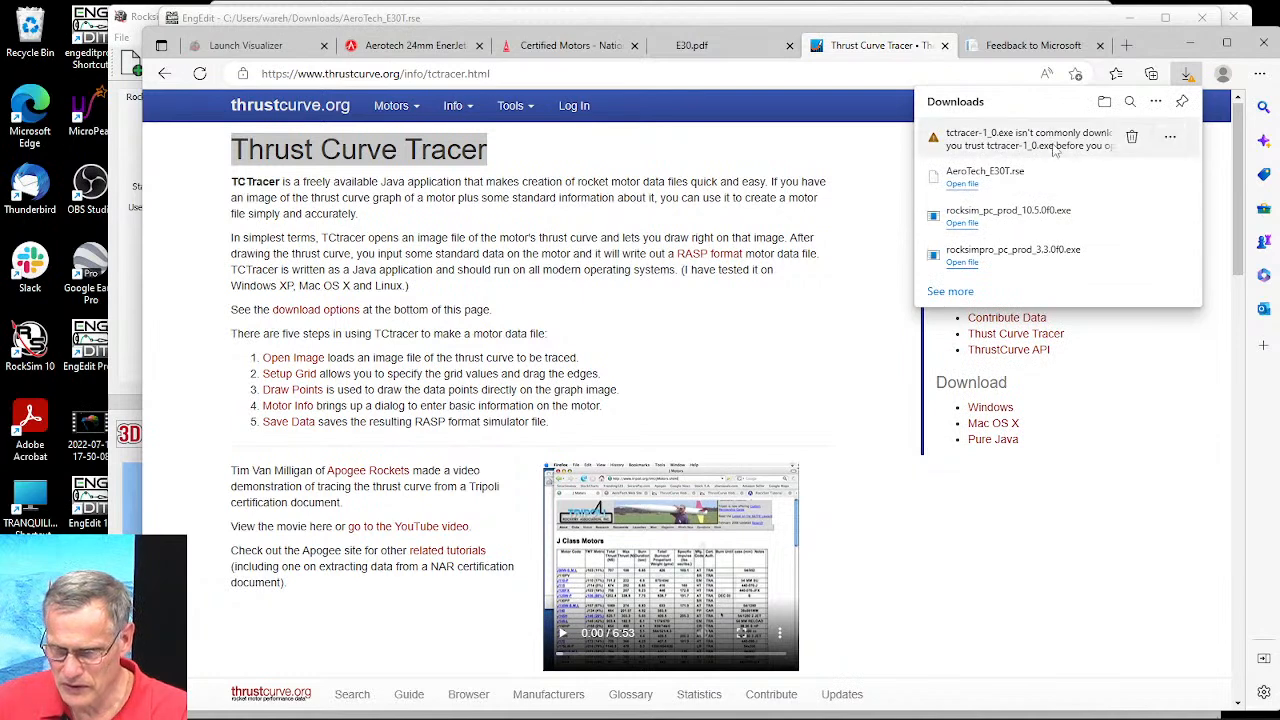
Step: Keep the original tctracer-1_0.exe download anyway and try to run its installer
{"action": "left_click", "coordinate": [1170, 136]}
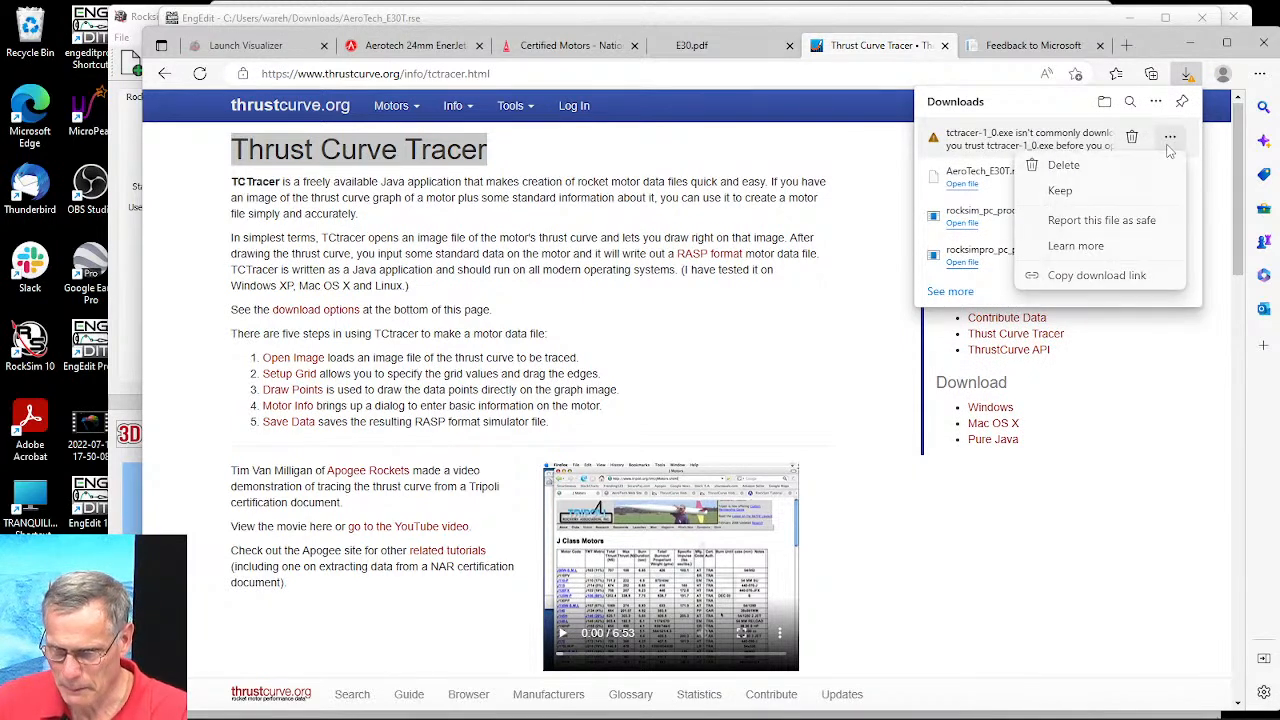
{"action": "left_click", "coordinate": [1097, 276]}
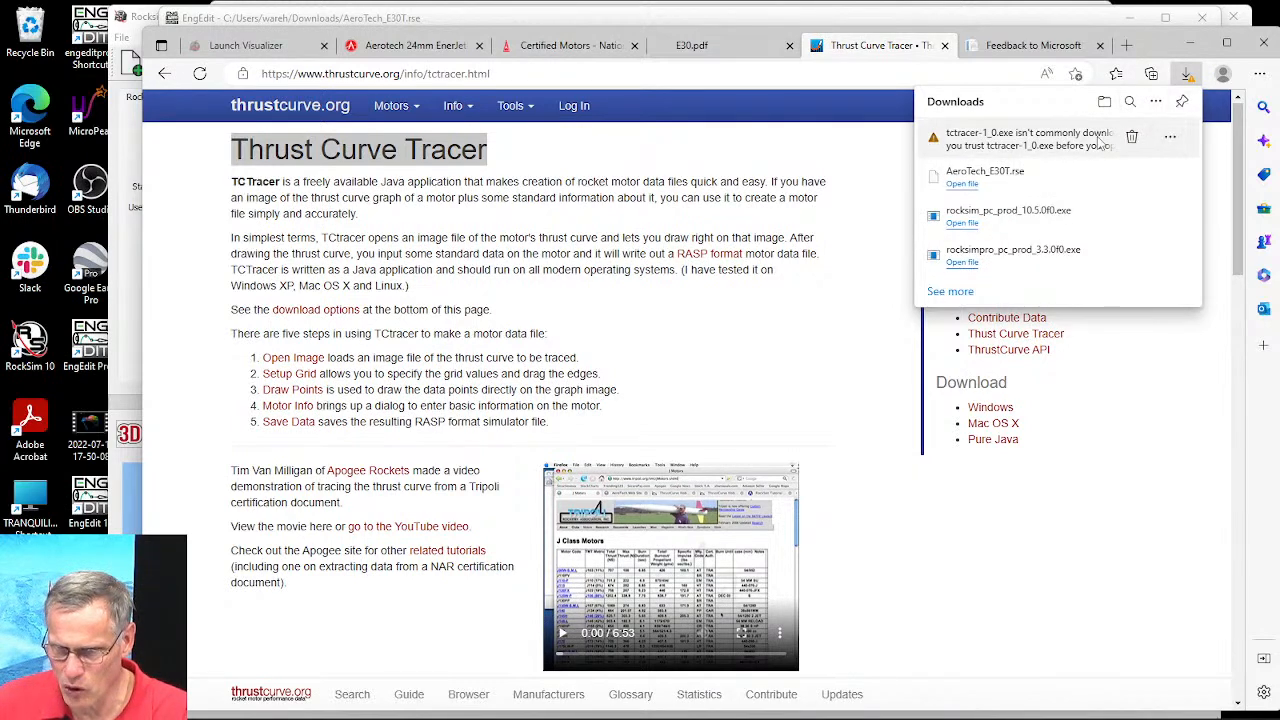
{"action": "left_click", "coordinate": [1172, 140]}
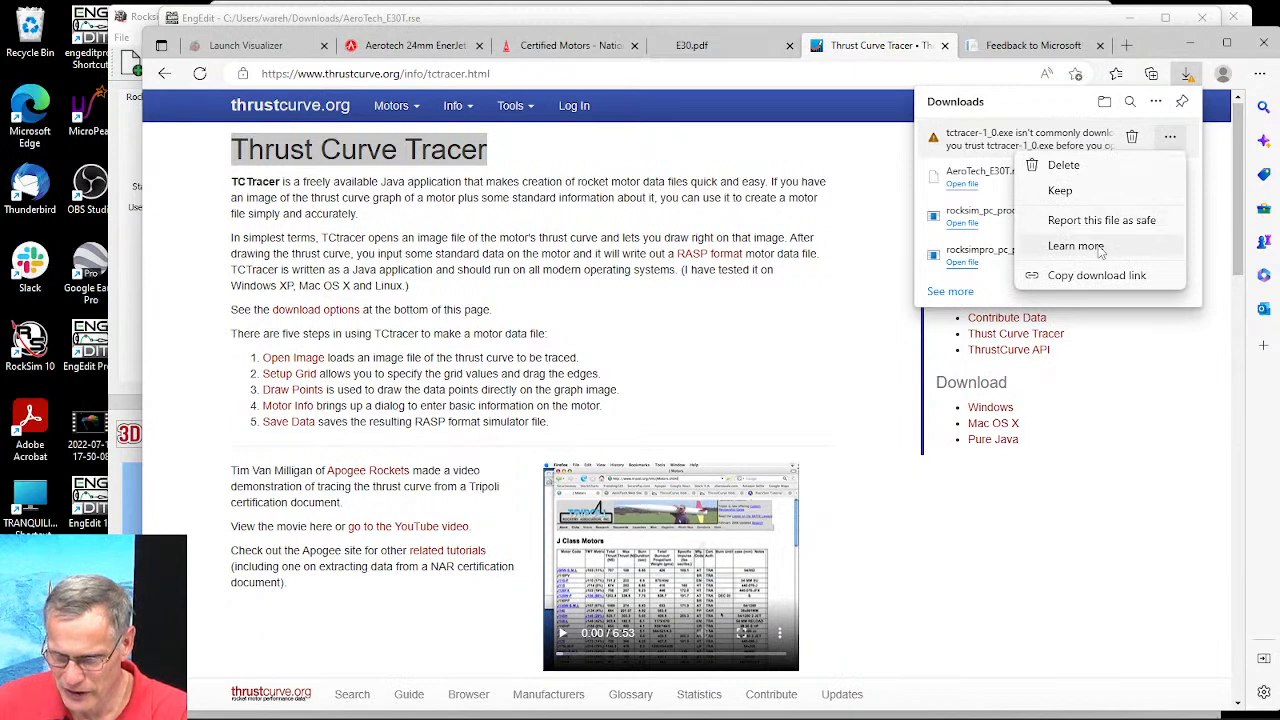
{"action": "left_click", "coordinate": [1075, 192]}
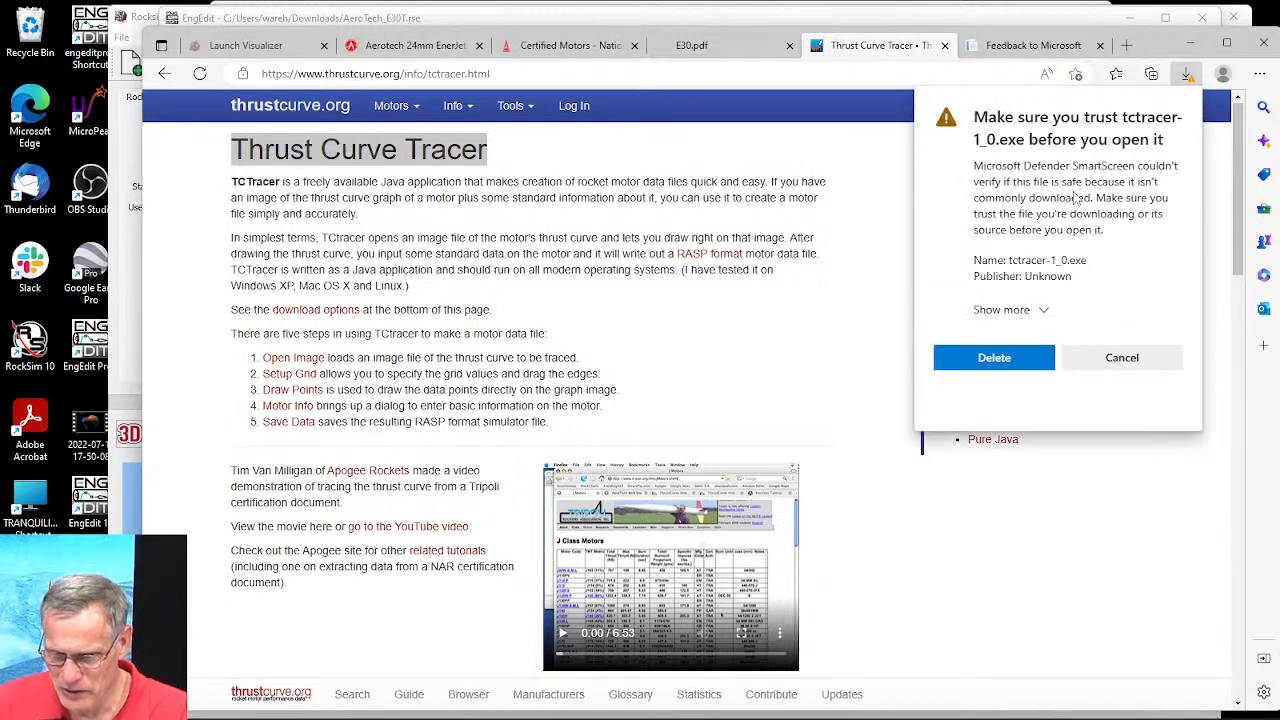
{"action": "left_click", "coordinate": [1025, 316]}
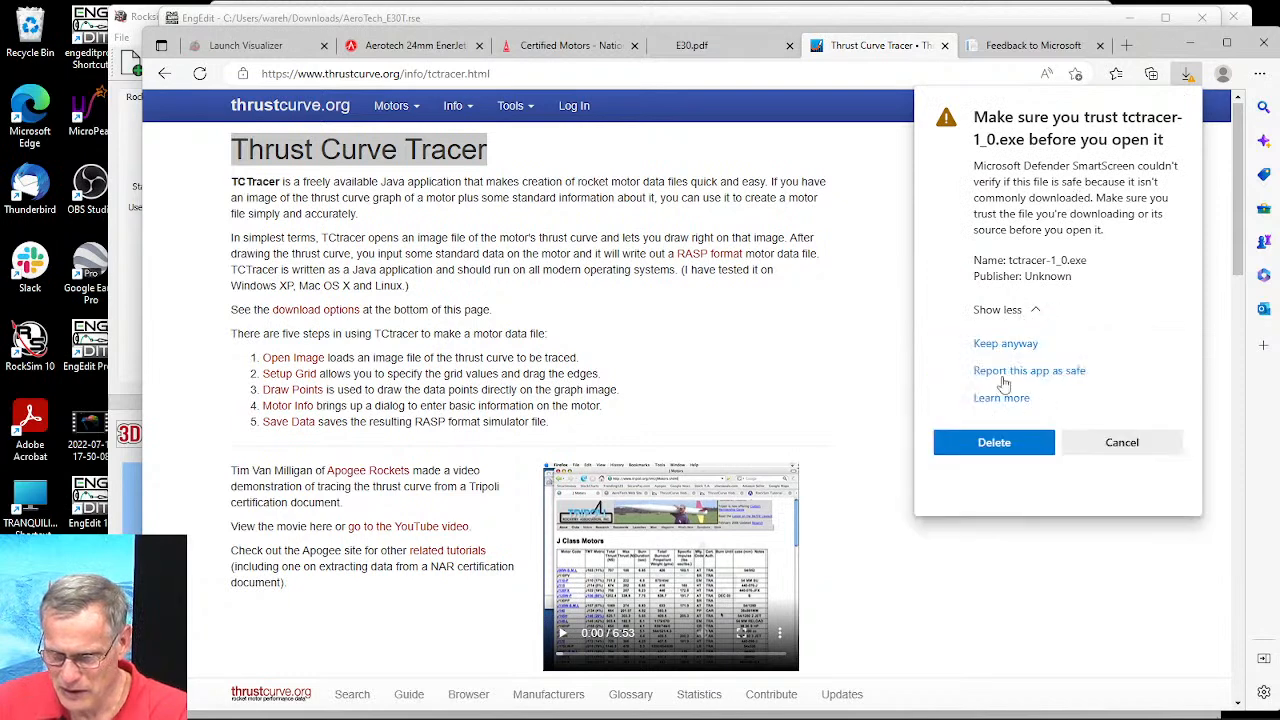
{"action": "left_click", "coordinate": [1004, 344]}
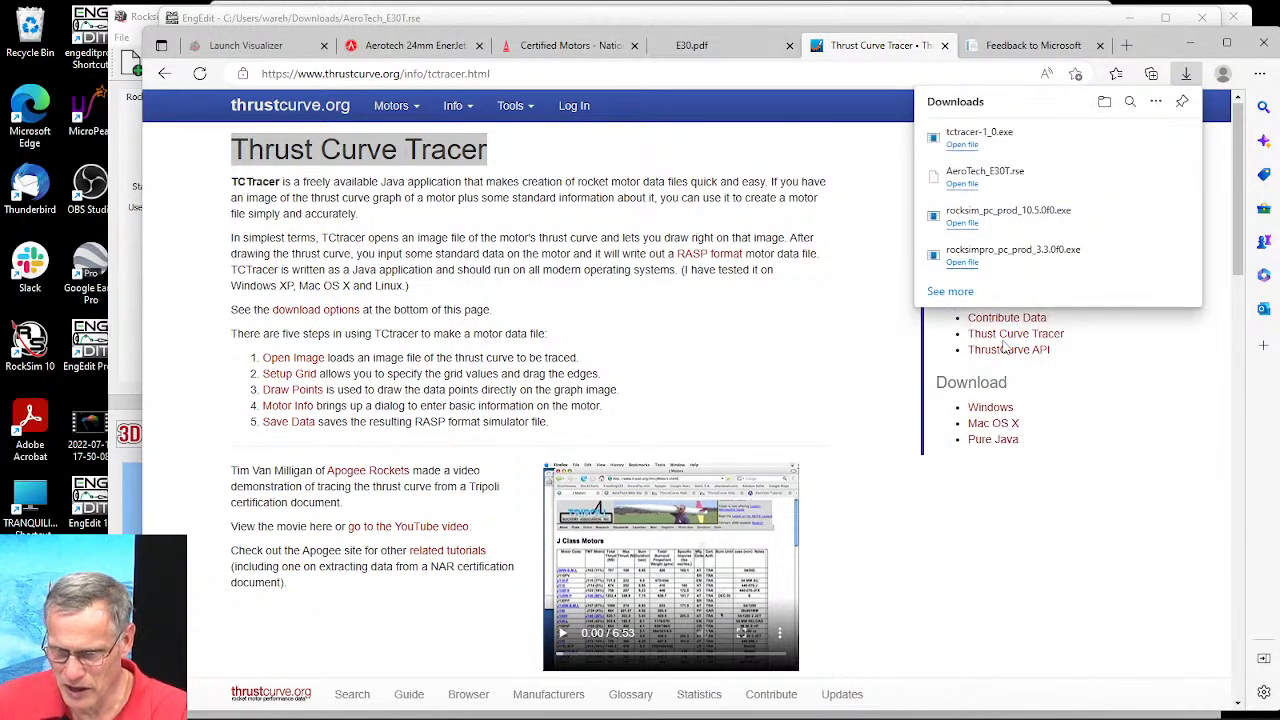
{"action": "left_click", "coordinate": [974, 145]}
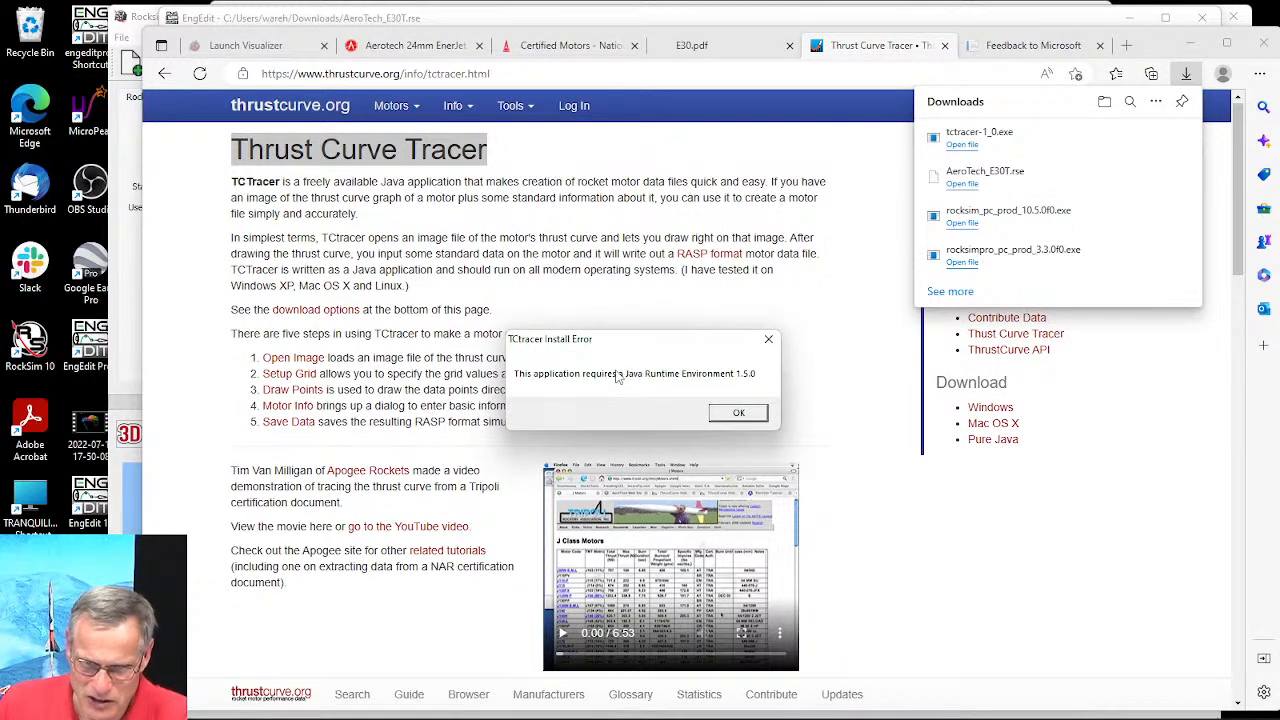
{"action": "left_click", "coordinate": [738, 415]}
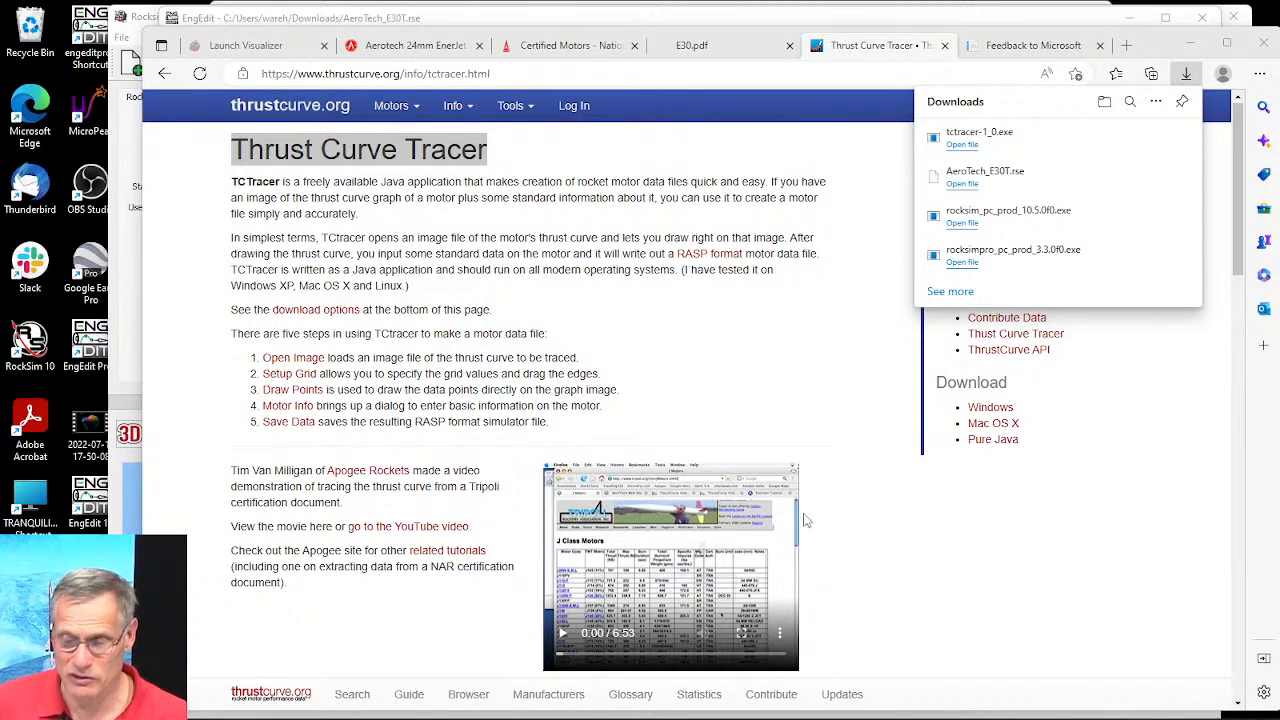
Step: Move the browser window aside and return to the Aerotech E30 thrust curve in EngEdit
{"action": "scroll", "coordinate": [330, 397], "scroll_direction": "down", "scroll_amount": 1}
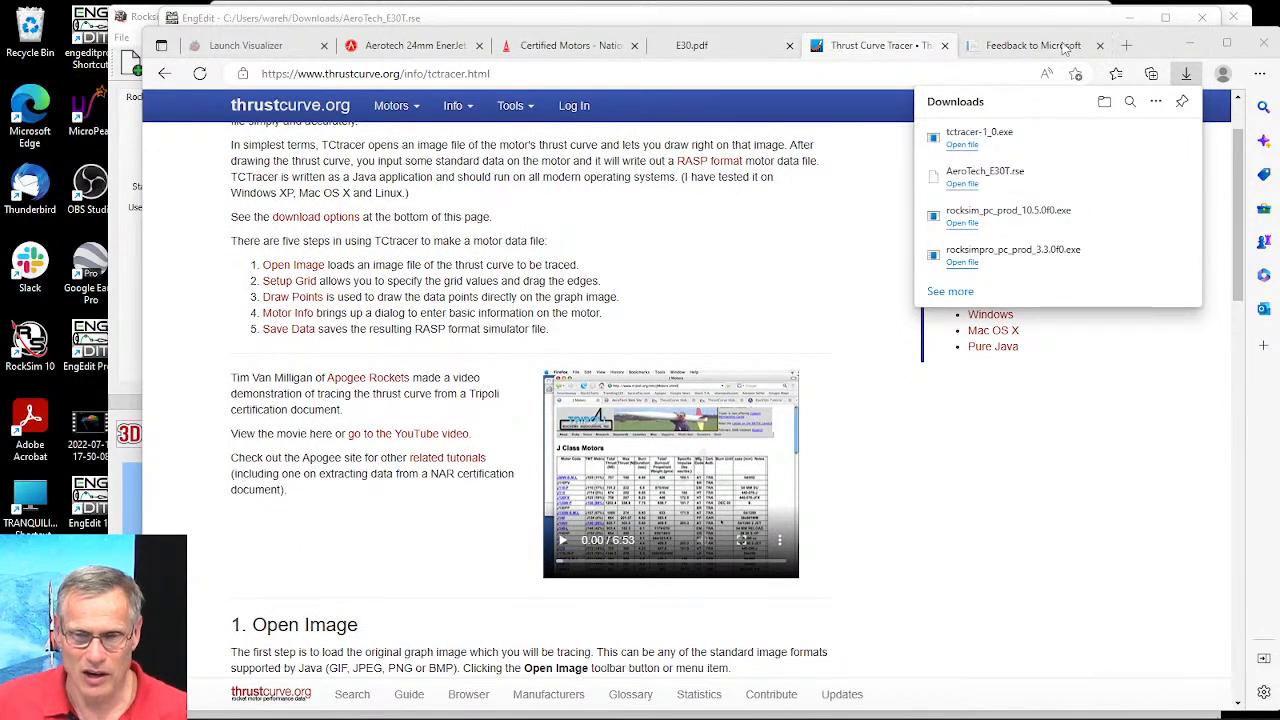
{"action": "left_click_drag", "start_coordinate": [1168, 42], "coordinate": [1197, 242]}
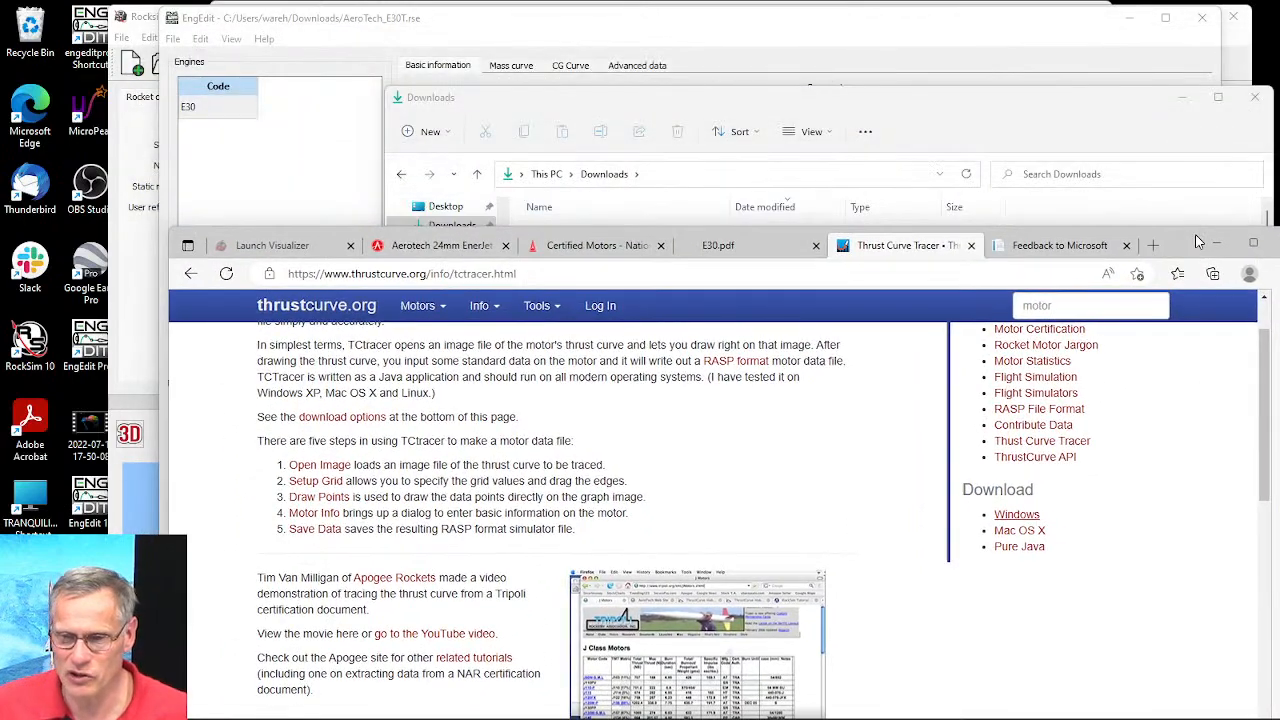
{"action": "left_click", "coordinate": [632, 32]}
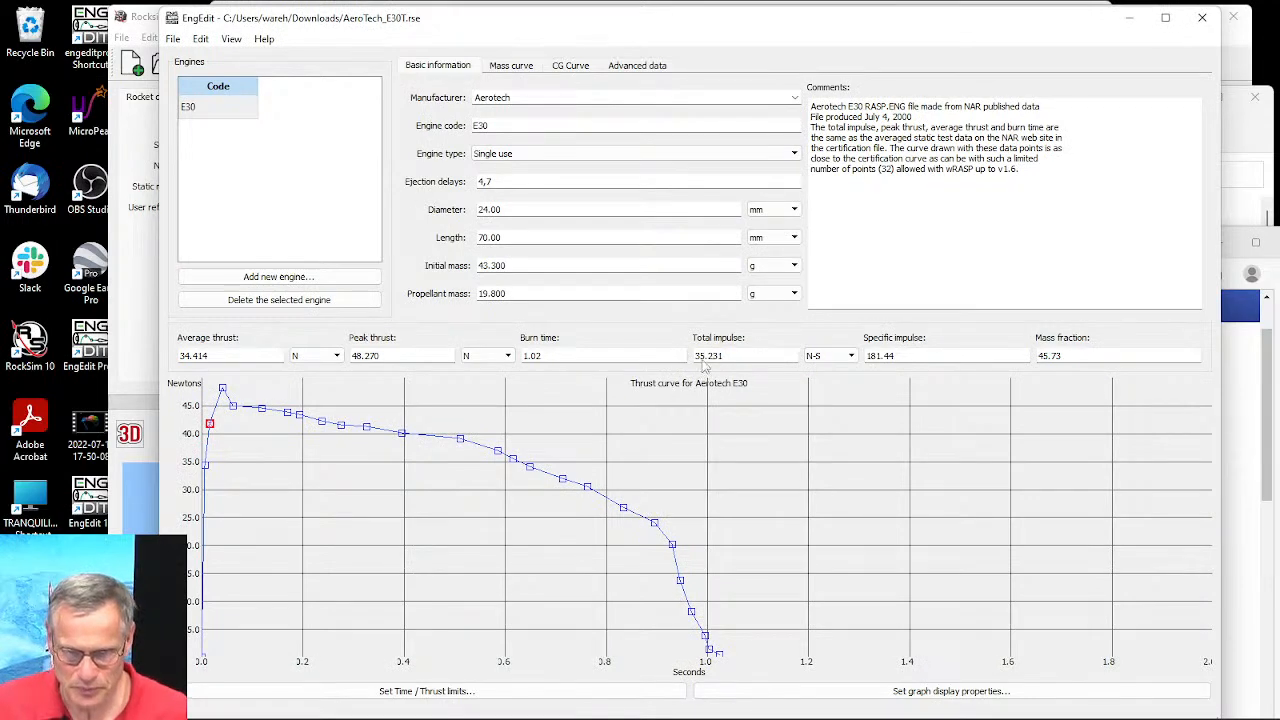
{"action": "left_click_drag", "start_coordinate": [1050, 28], "coordinate": [1048, 22]}
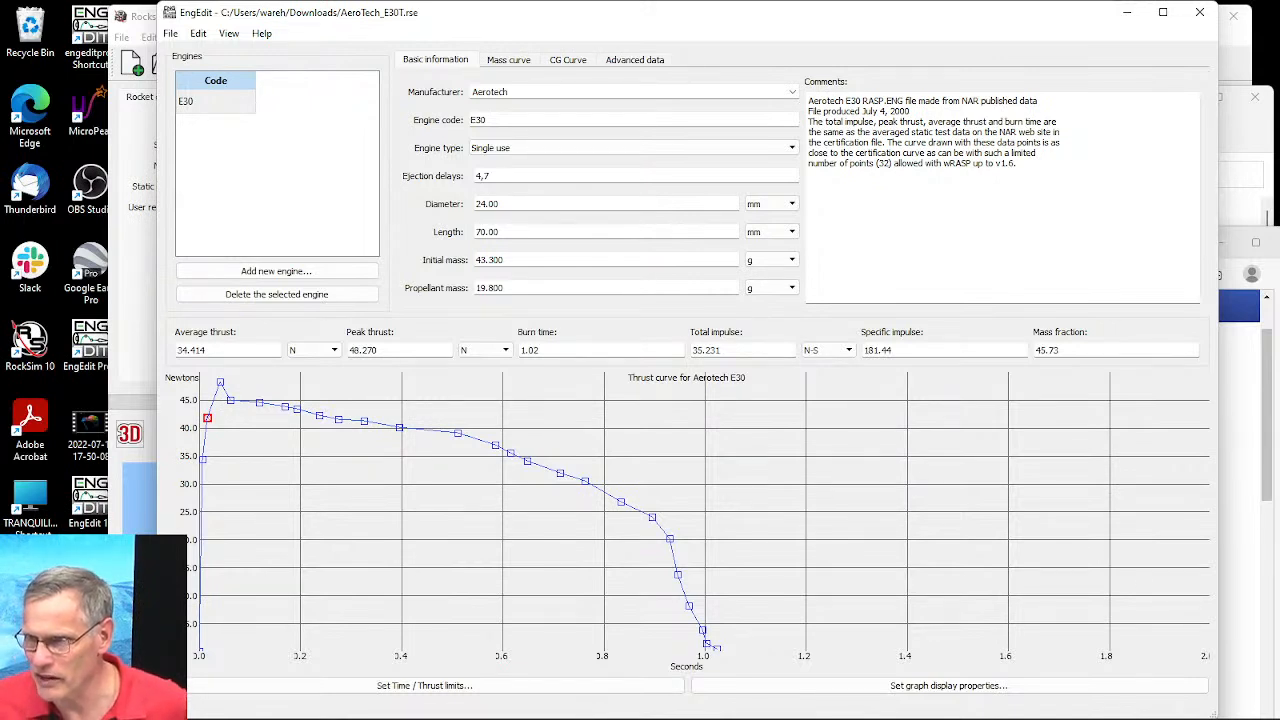
Step: Switch to RockSim Pro and cancel the open simulation properties of the Apogee Vapor design
{"action": "left_click", "coordinate": [145, 294]}
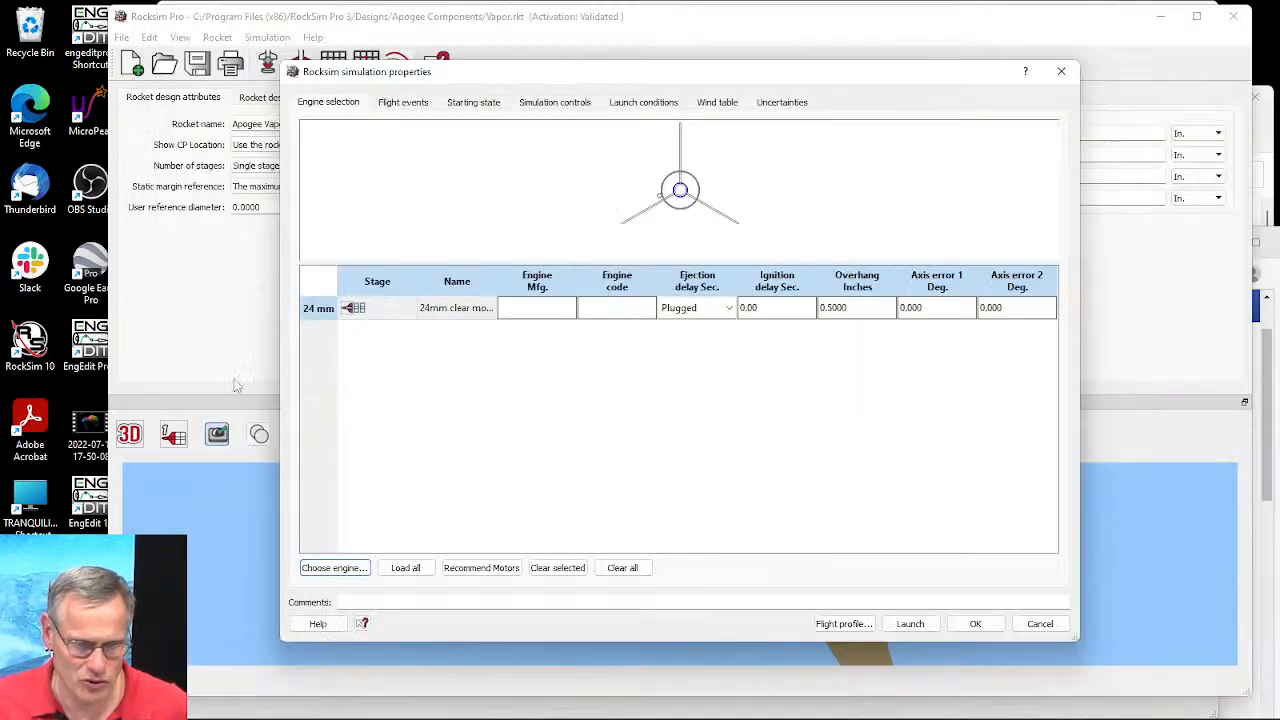
{"action": "left_click", "coordinate": [1038, 623]}
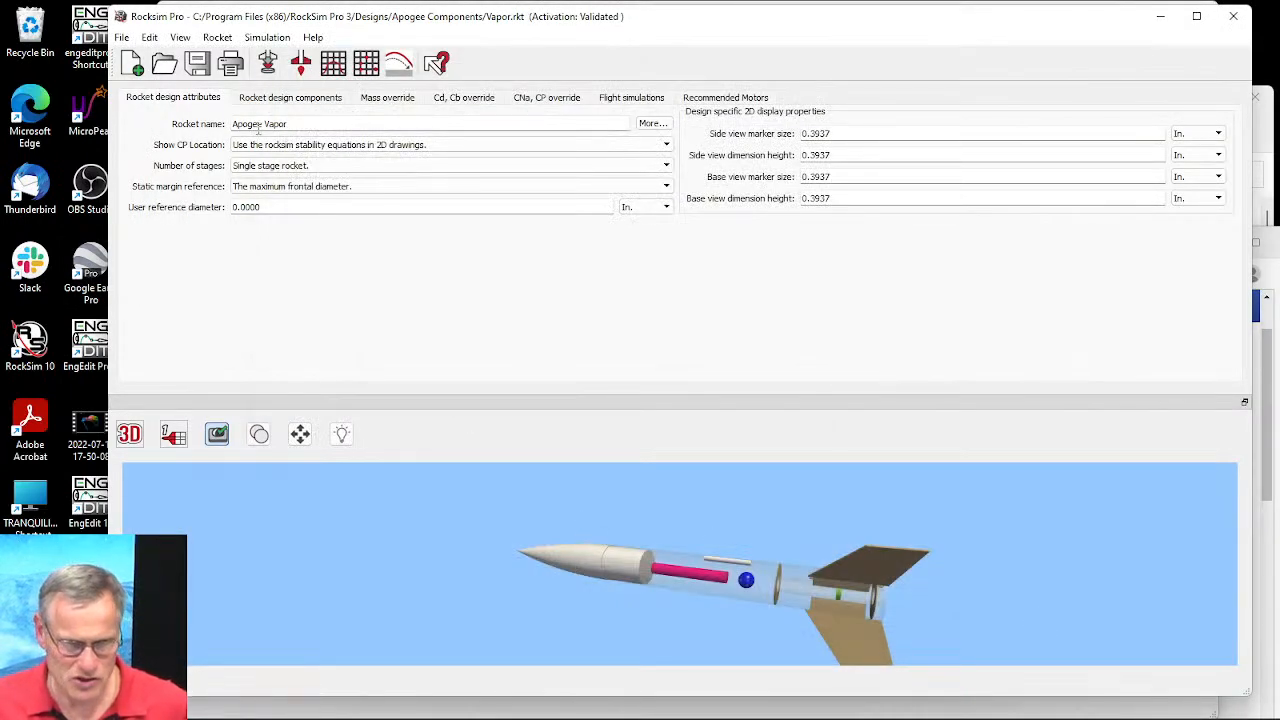
Step: Open the Apogee Vapor's nose cone for editing and change its shape to Elliptical
{"action": "left_click", "coordinate": [275, 101]}
{"action": "double_click", "coordinate": [228, 163]}
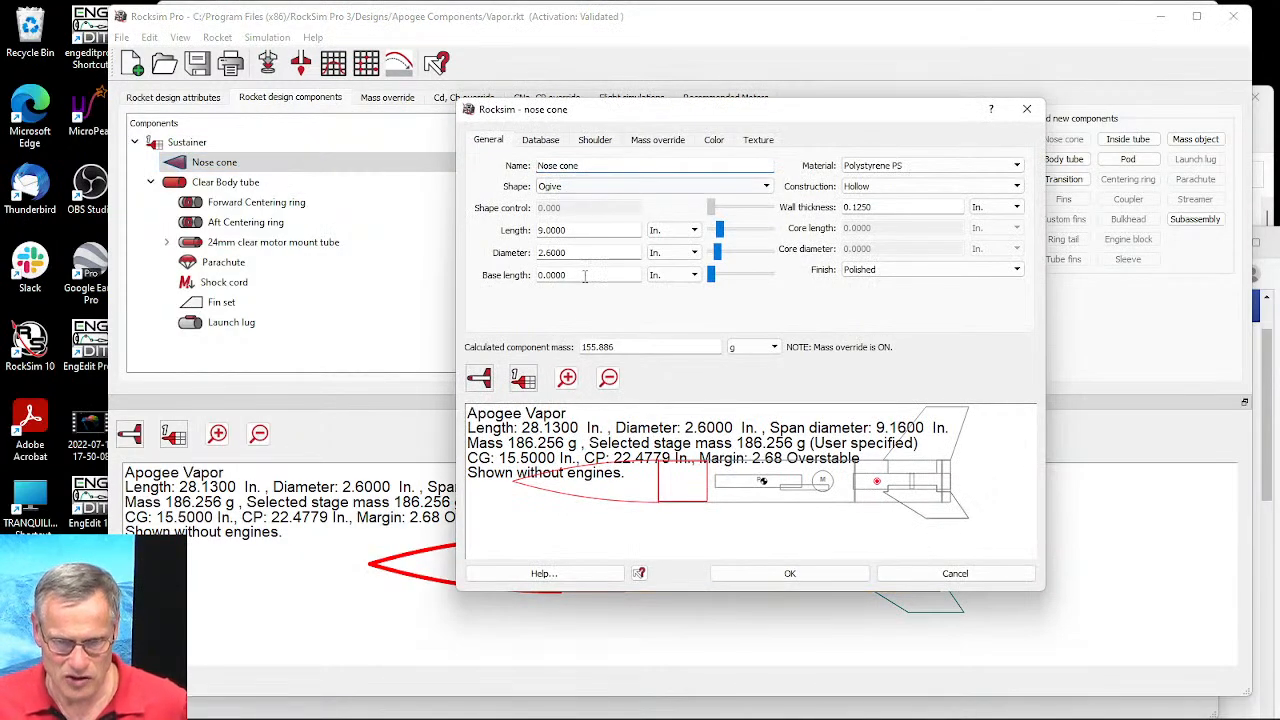
{"action": "left_click", "coordinate": [600, 195]}
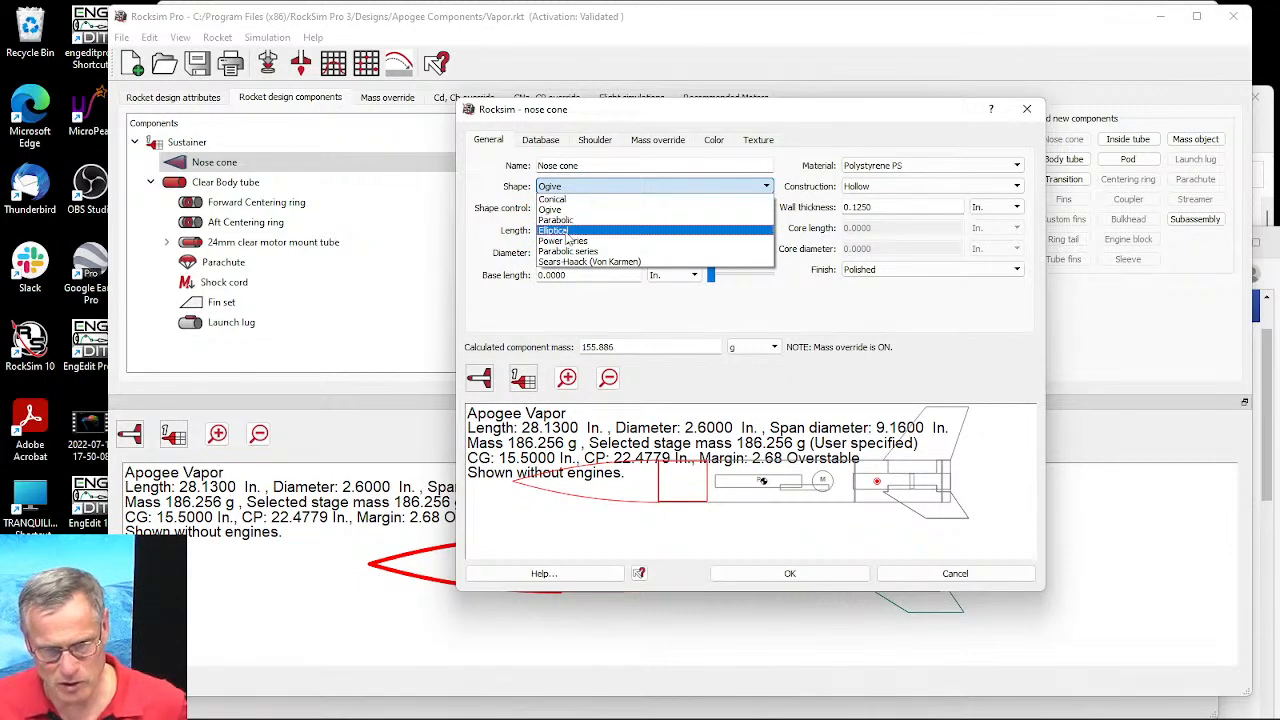
{"action": "left_click", "coordinate": [565, 230]}
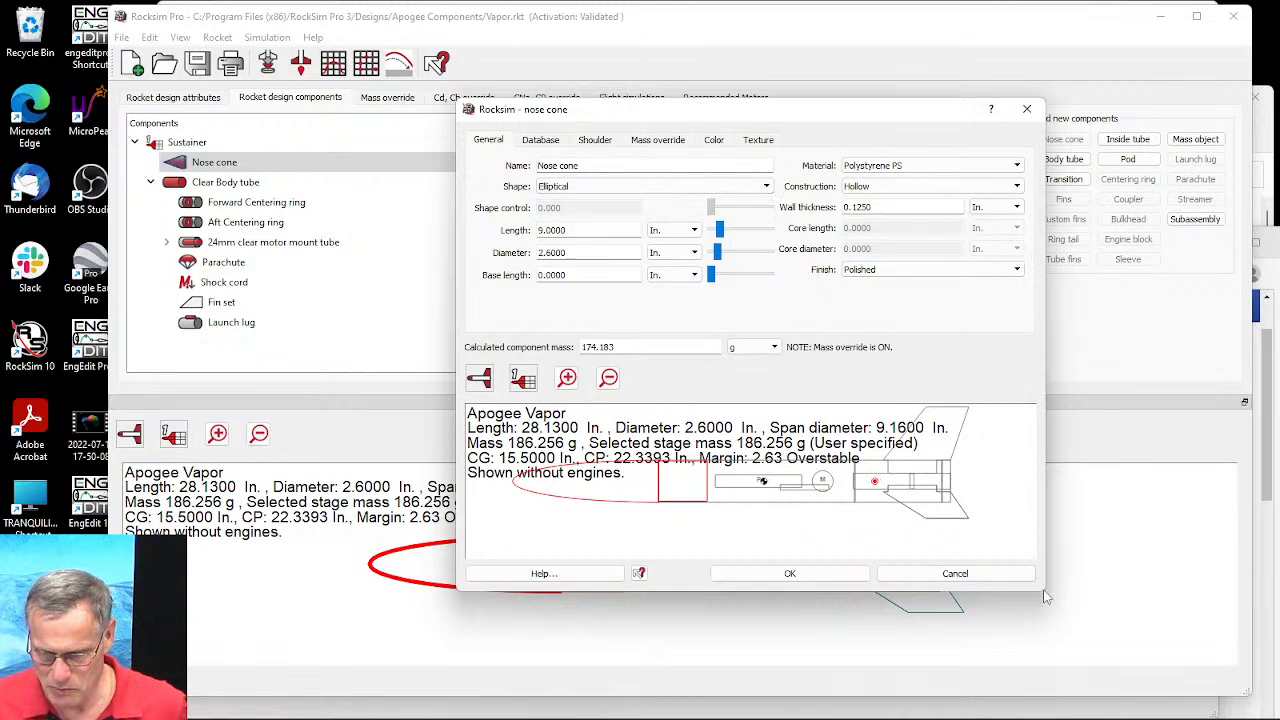
Step: Enlarge the nose cone properties window, shorten the nose cone to a length of about 2.5 in, and accept the changes
{"action": "left_click_drag", "start_coordinate": [1045, 590], "coordinate": [1233, 590]}
{"action": "left_click_drag", "start_coordinate": [455, 588], "coordinate": [106, 590]}
{"action": "left_click_drag", "start_coordinate": [462, 592], "coordinate": [462, 710]}
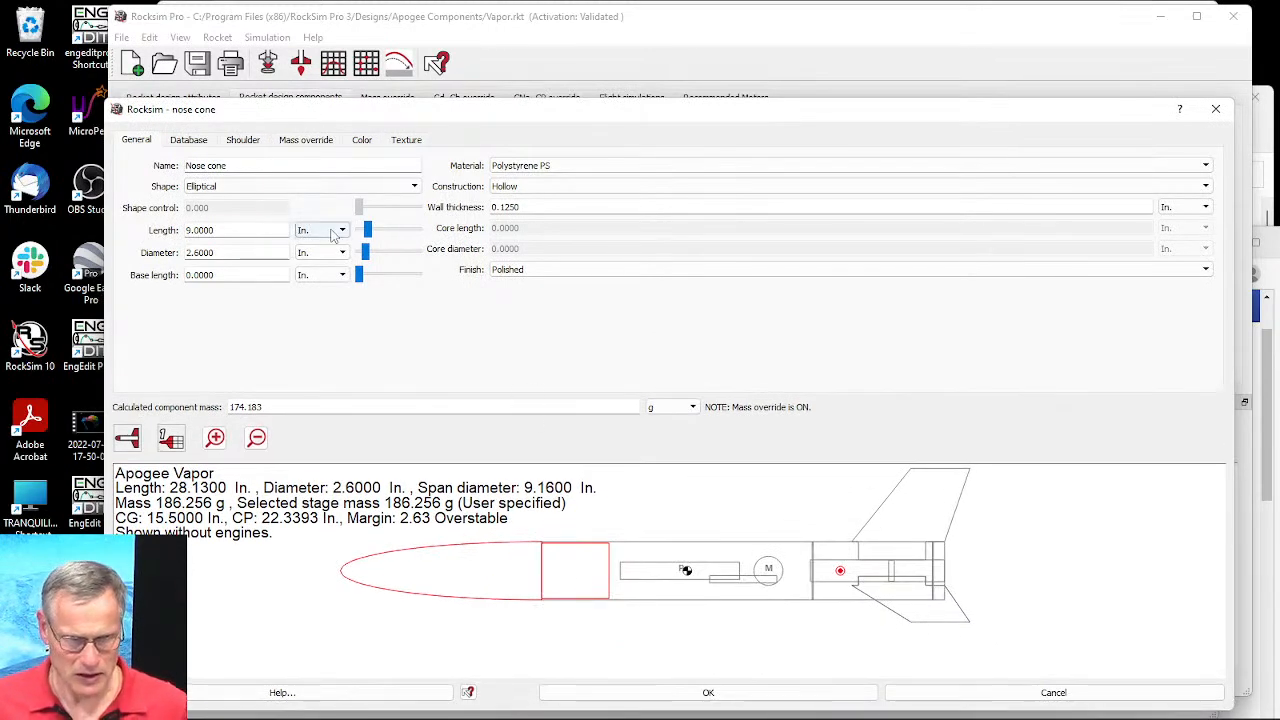
{"action": "left_click_drag", "start_coordinate": [368, 230], "coordinate": [373, 251]}
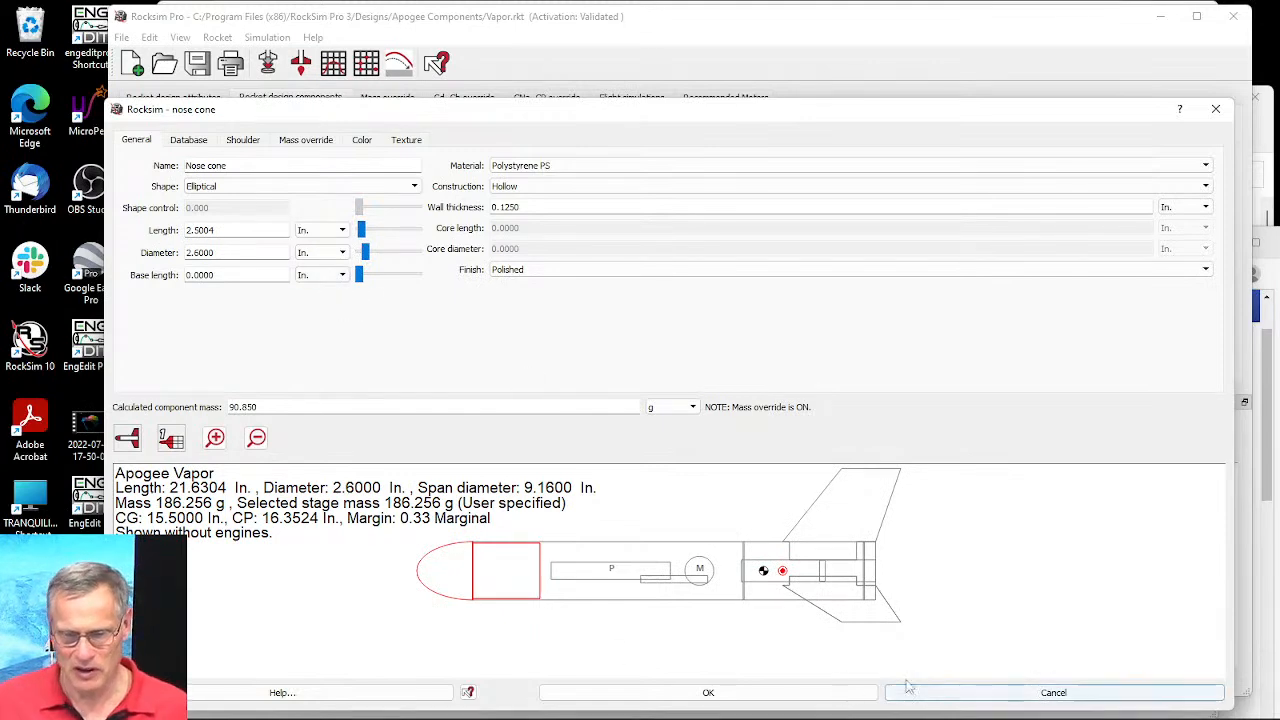
{"action": "left_click", "coordinate": [785, 695]}
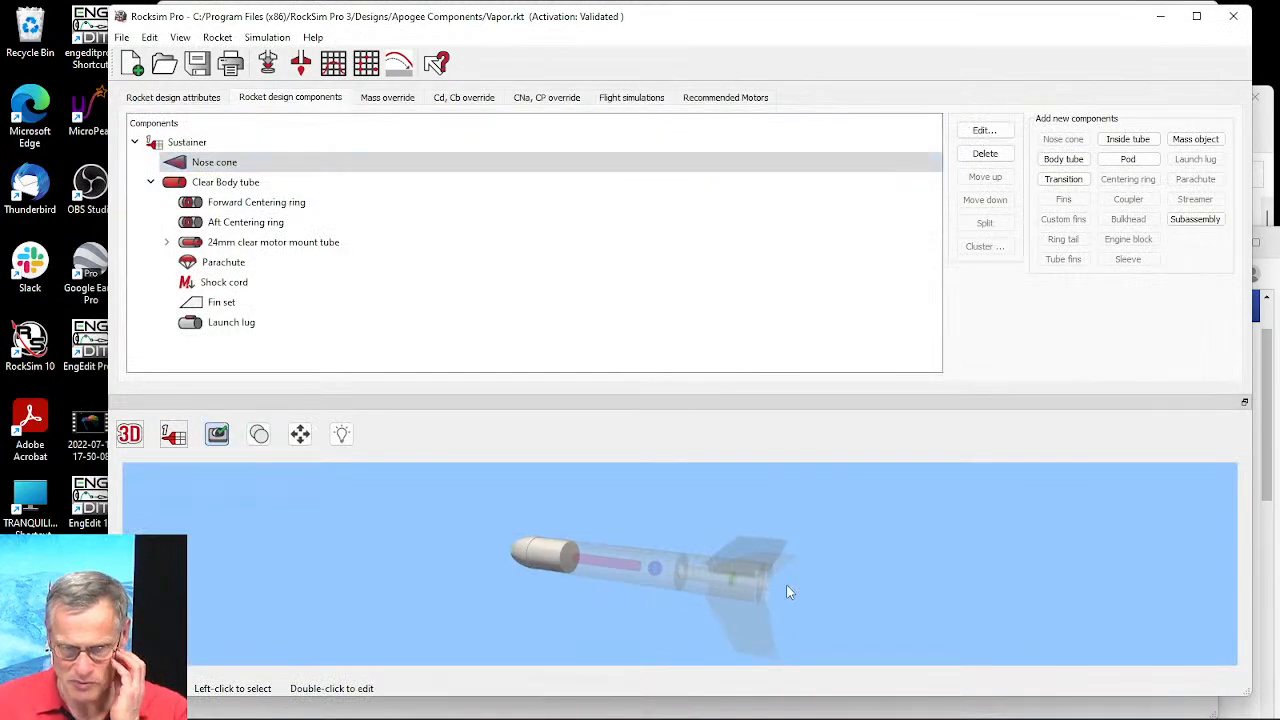